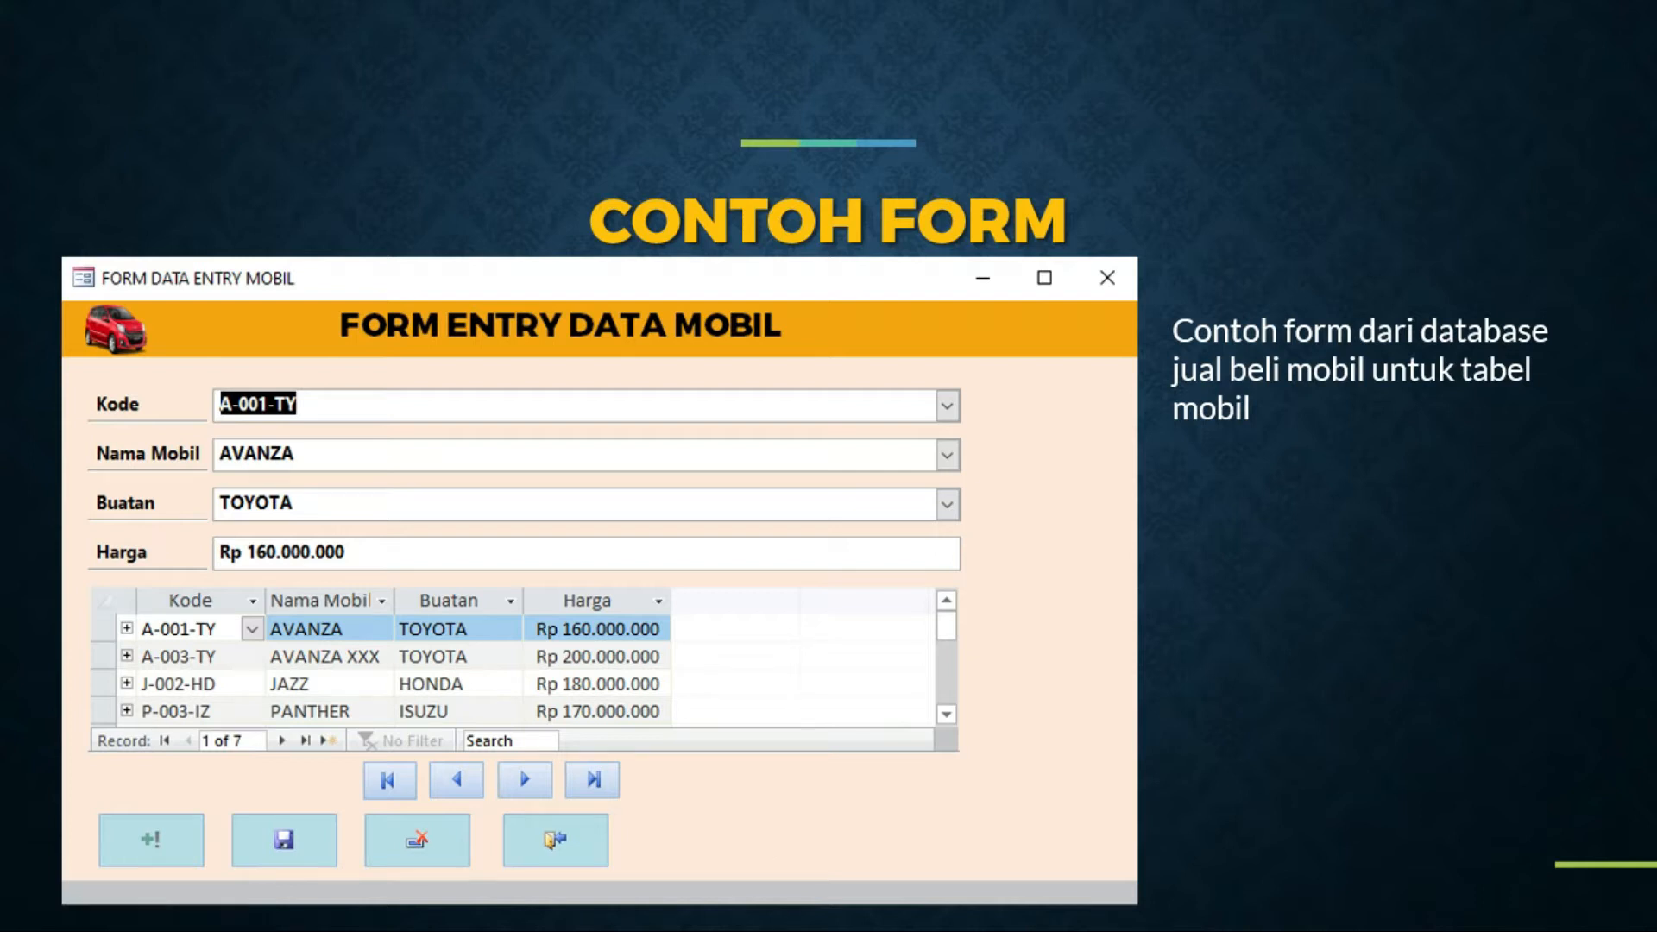
Leave the slideshow for the Jual-Mobil database in Access and open the Jual and Mobil tables.
key("Escape")
mouse_move(641, 915)
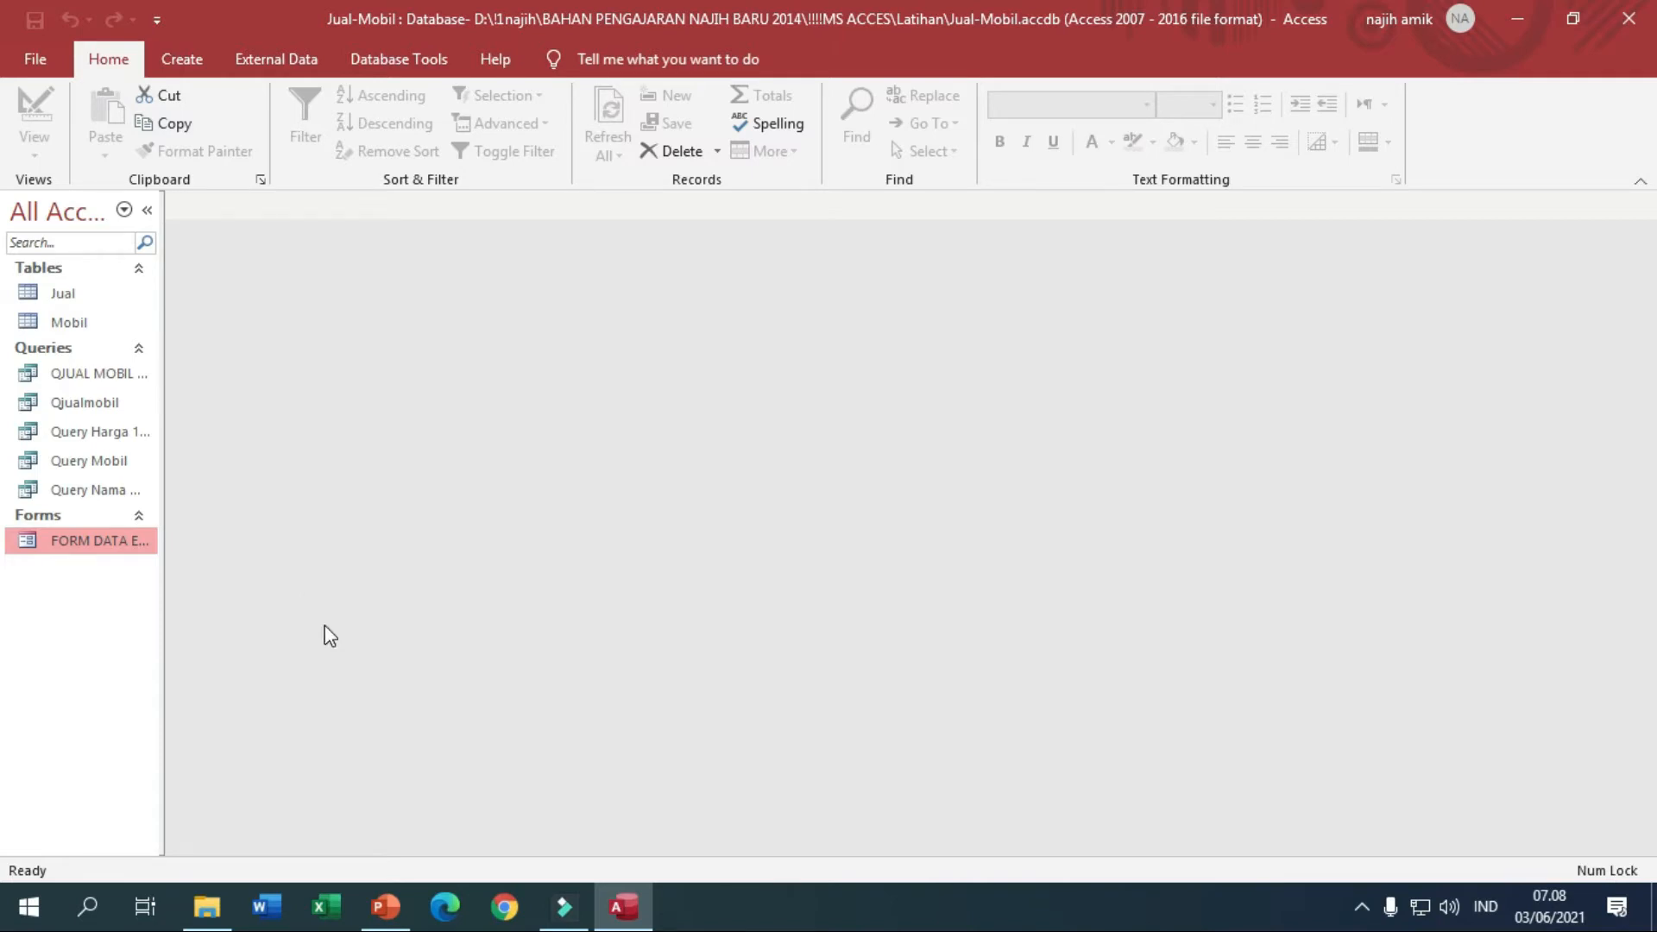
left_click(69, 295)
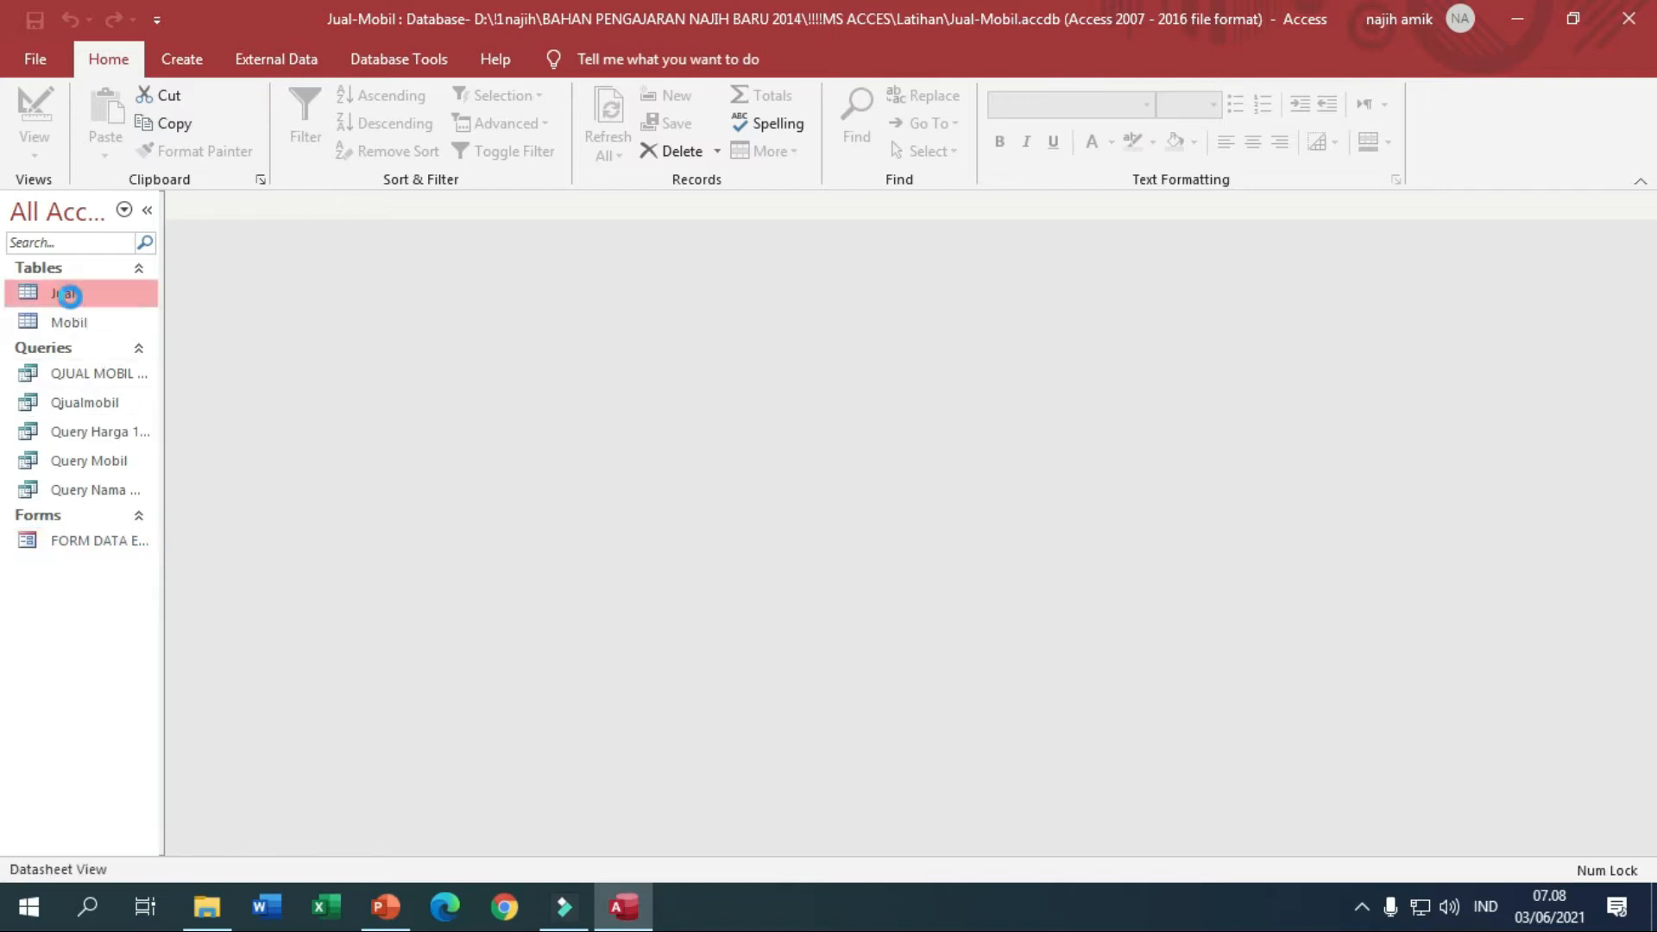
double_click(69, 295)
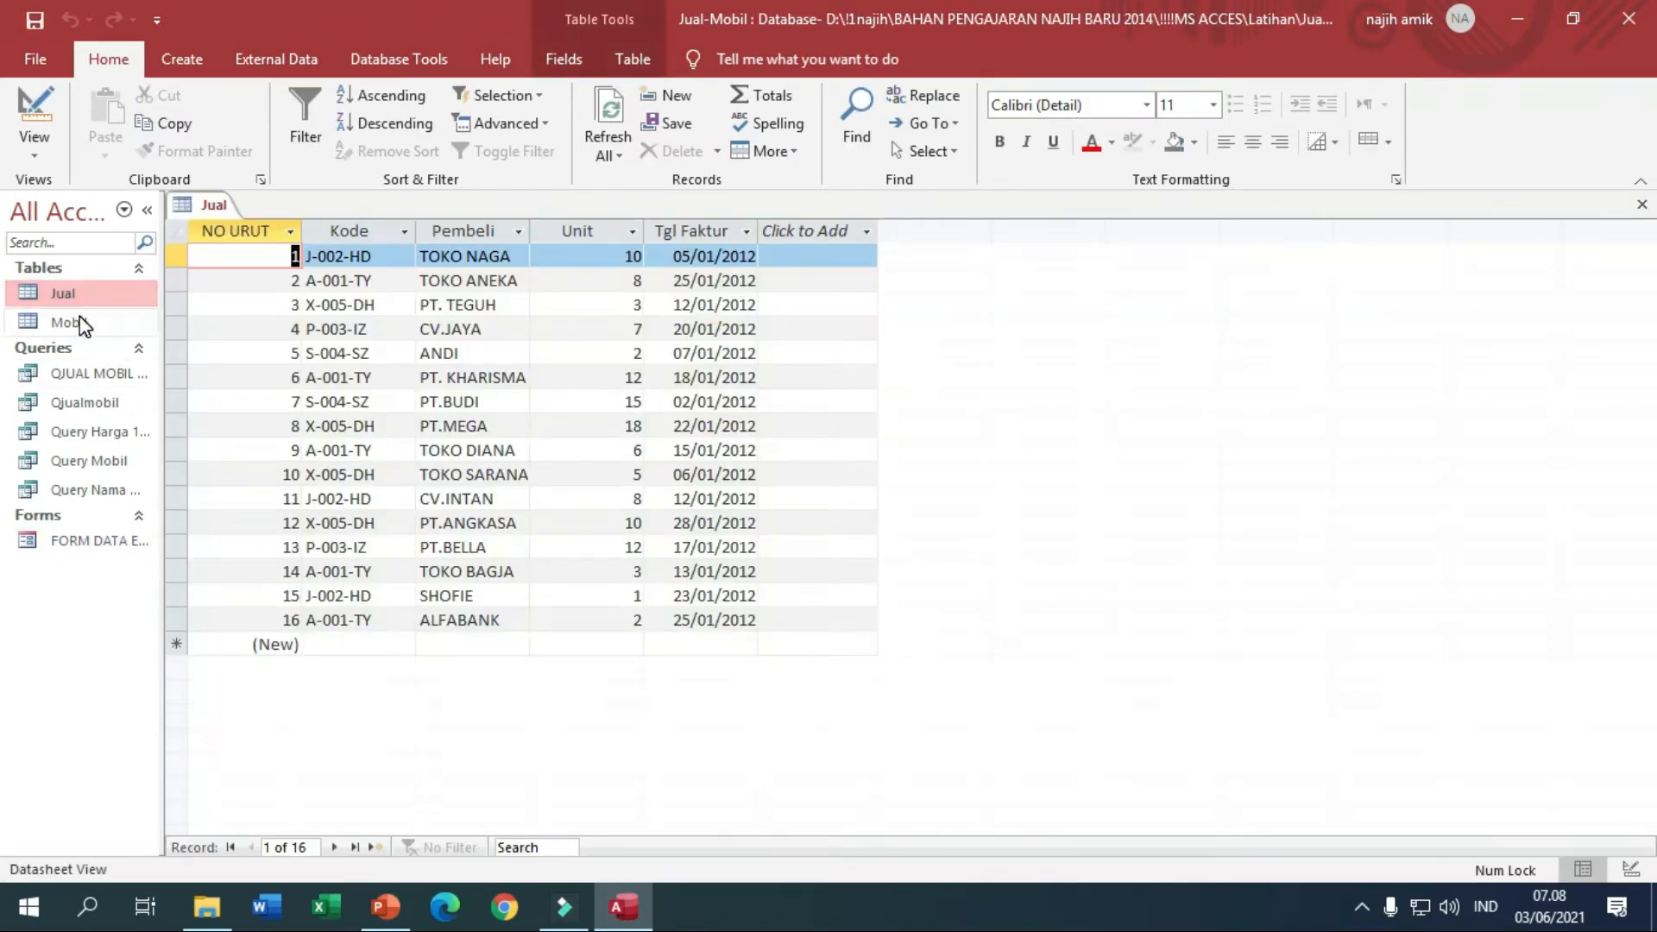
double_click(82, 324)
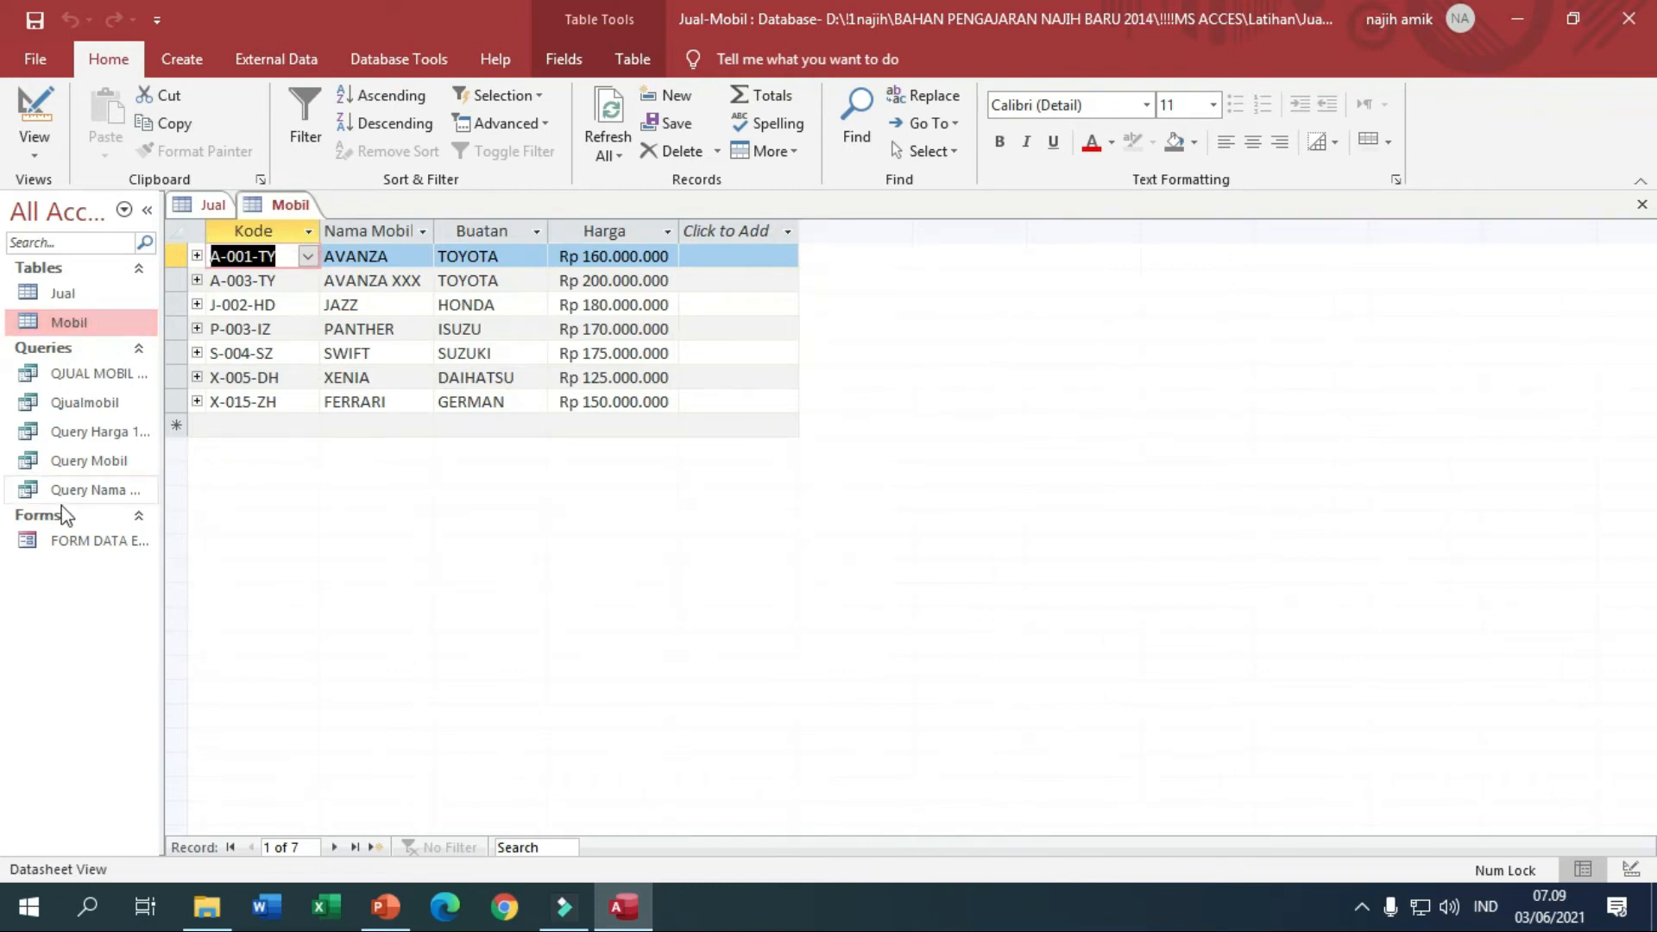
Open the existing FORM DATA ENTRY MOBIL form as an example, reposition its window and close it.
double_click(75, 552)
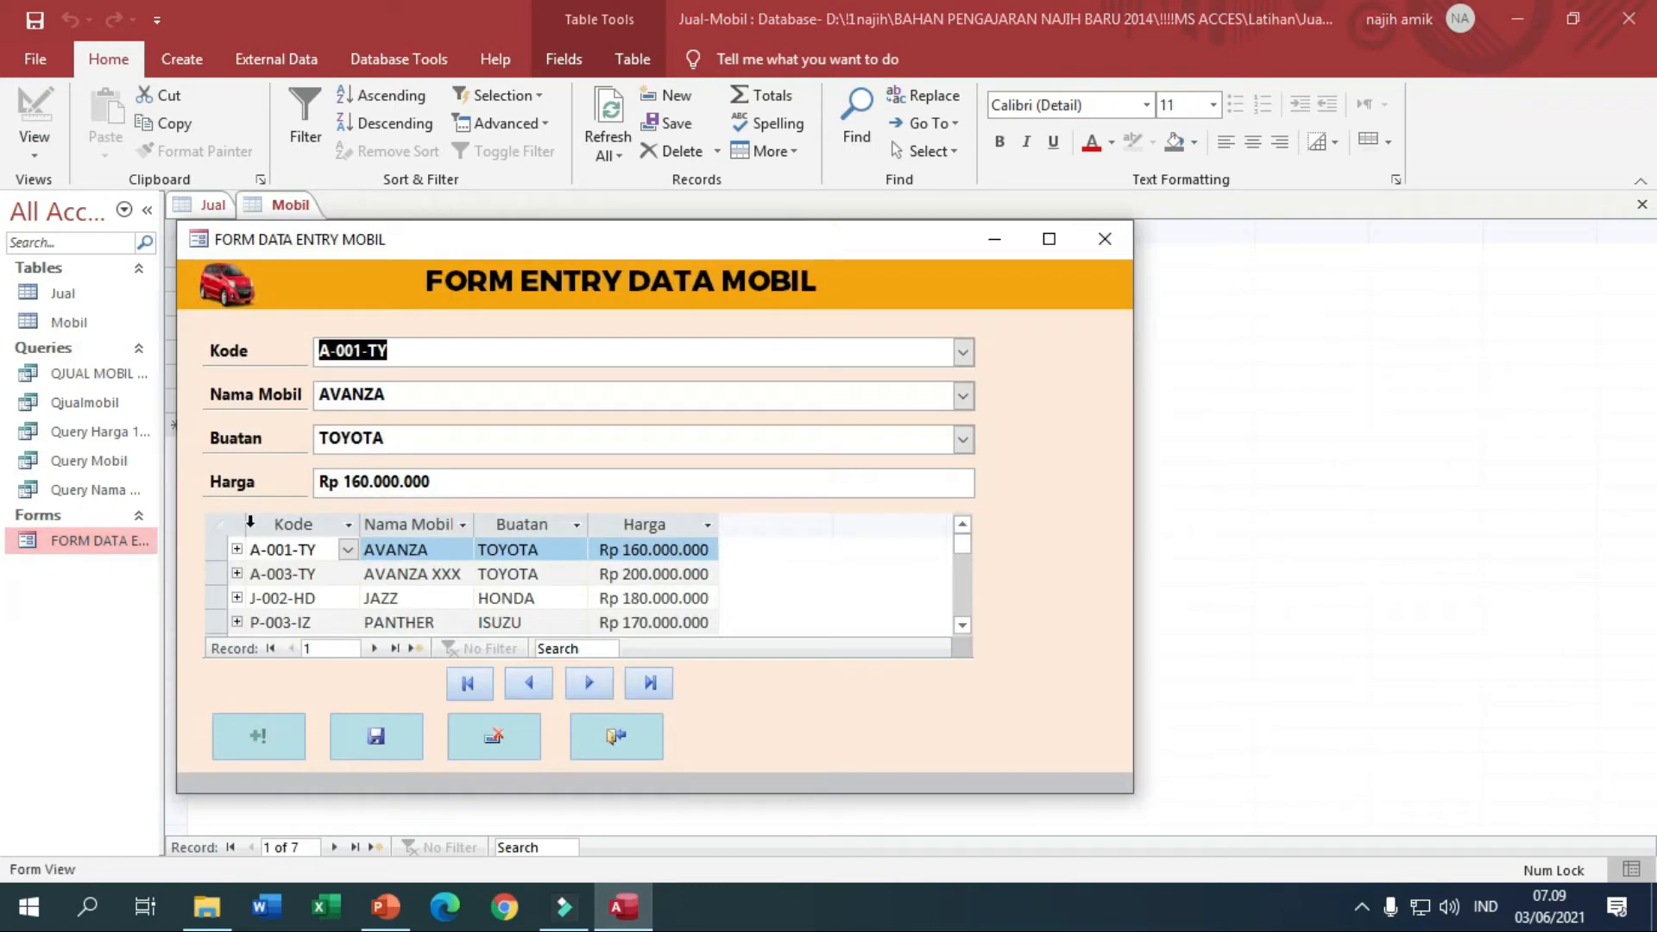
left_click_drag(496, 249, 701, 232)
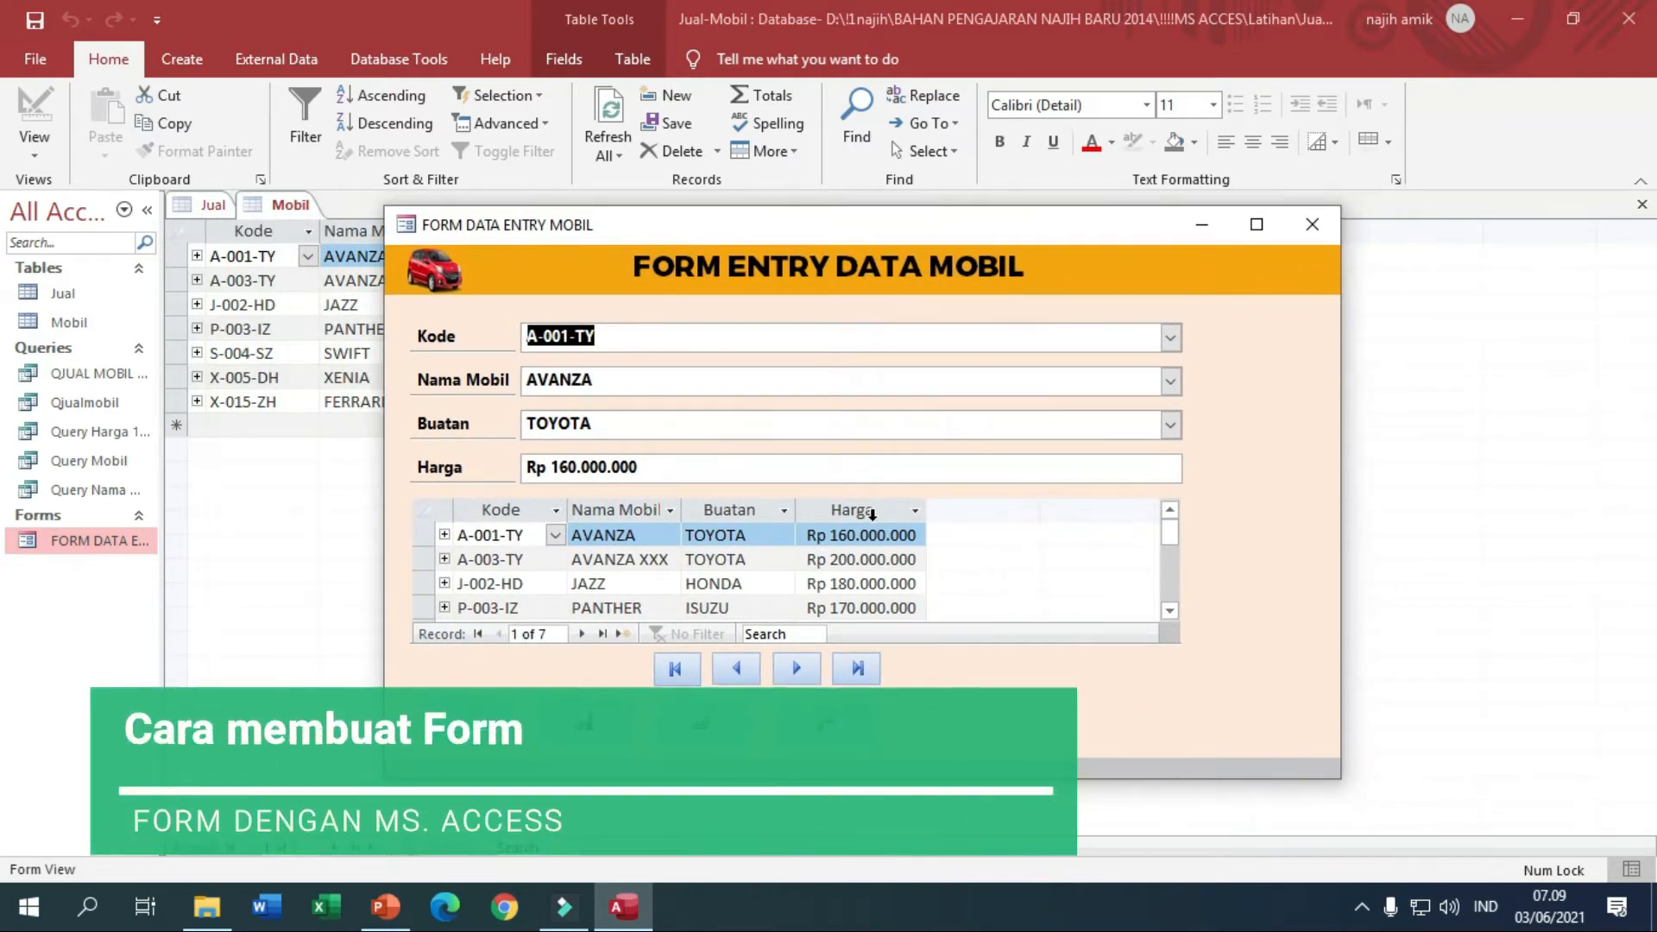
left_click(1330, 228)
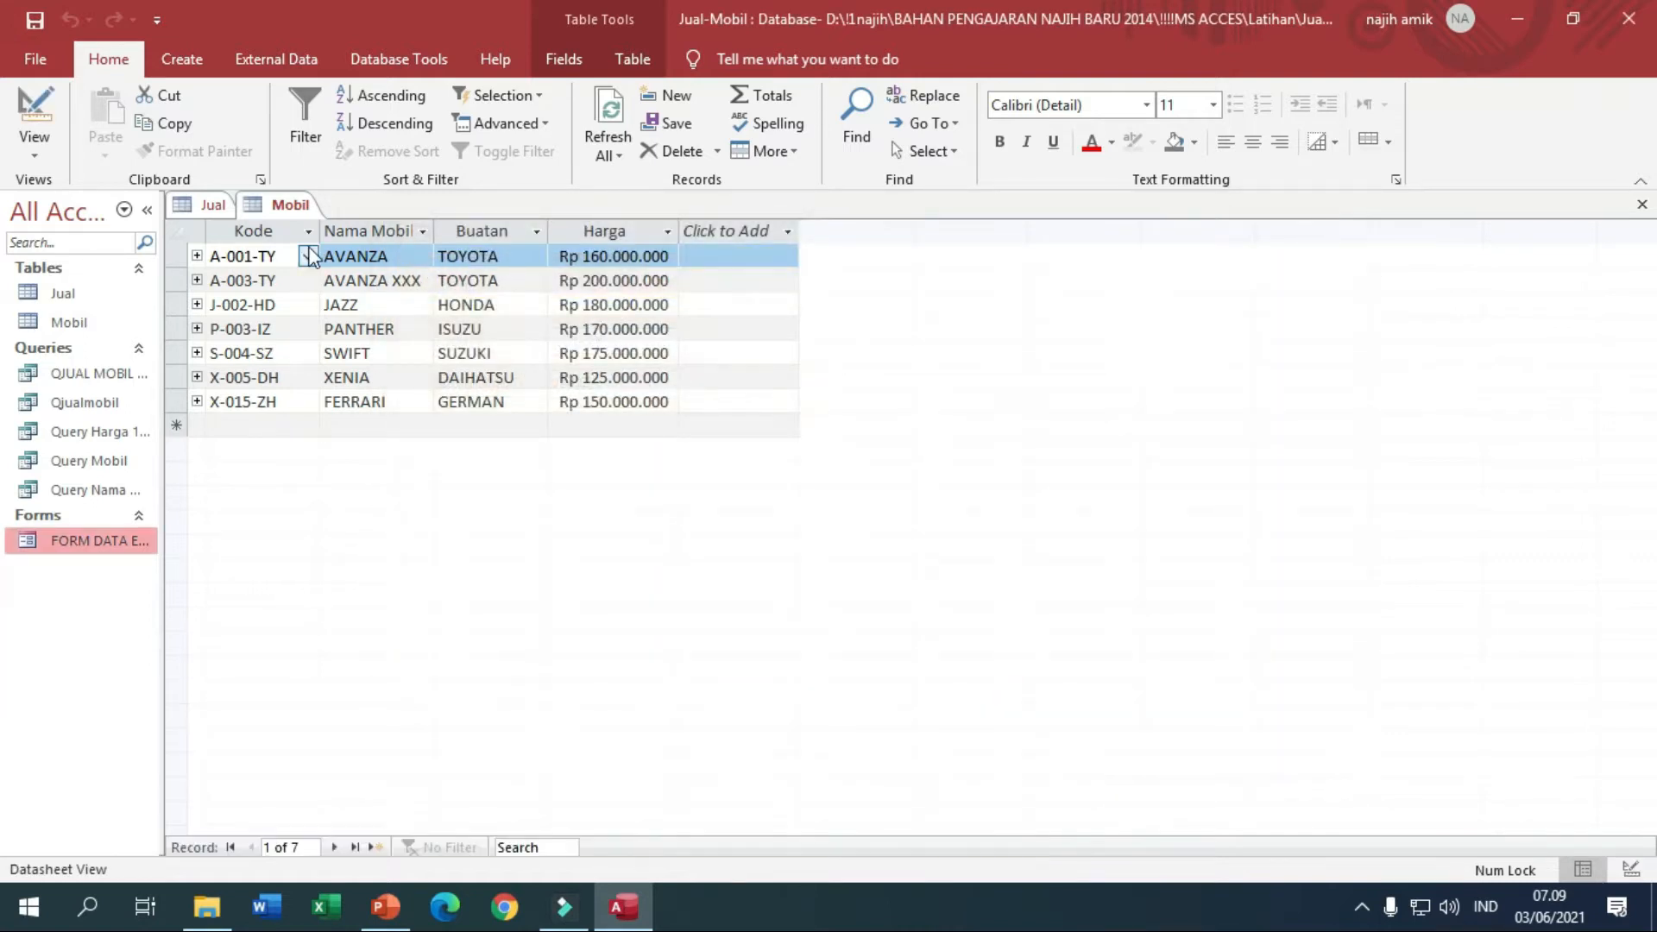
Start the Form Wizard for the Mobil table and include all of its fields.
left_click(56, 321)
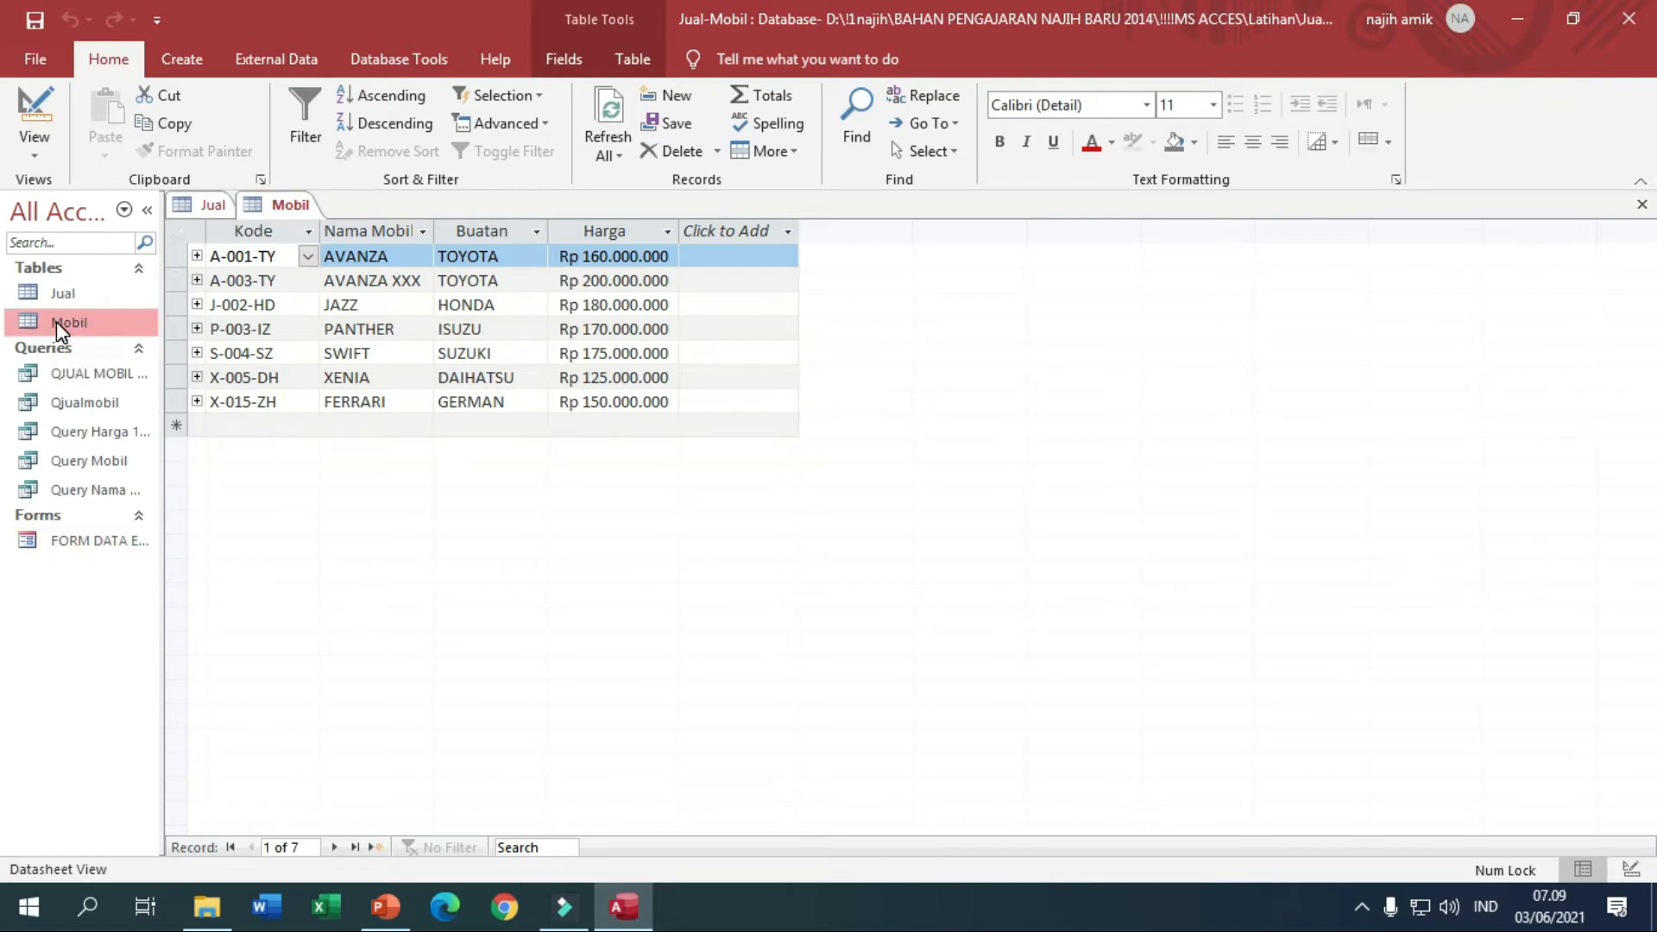
left_click(185, 60)
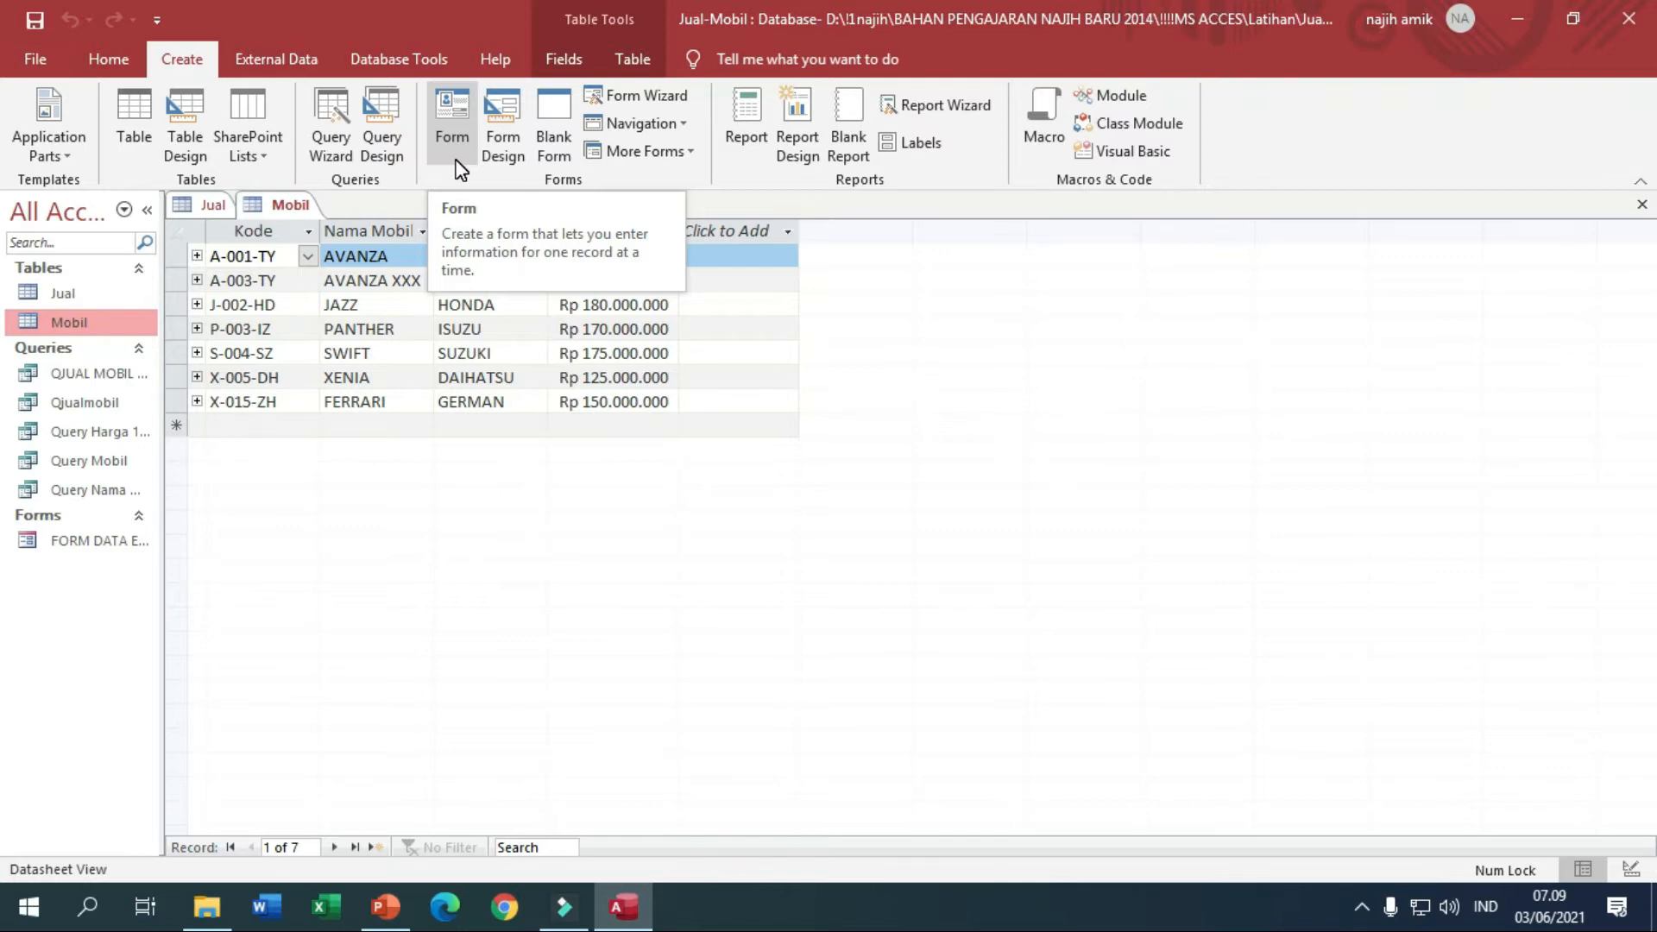
left_click(619, 97)
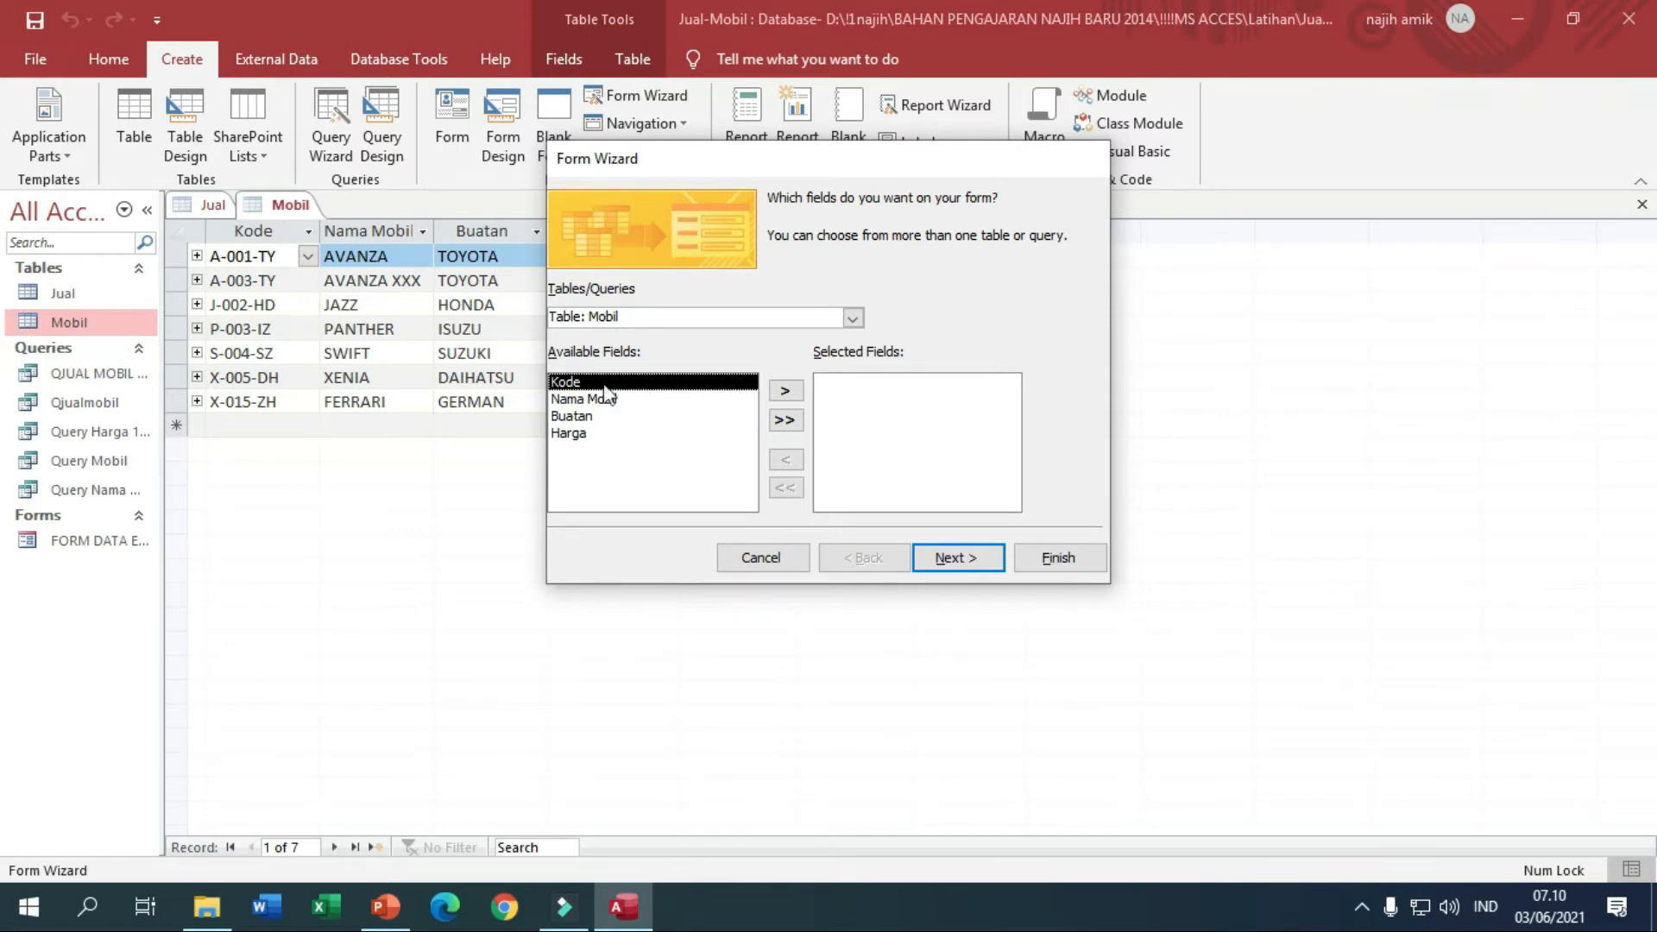
left_click(791, 429)
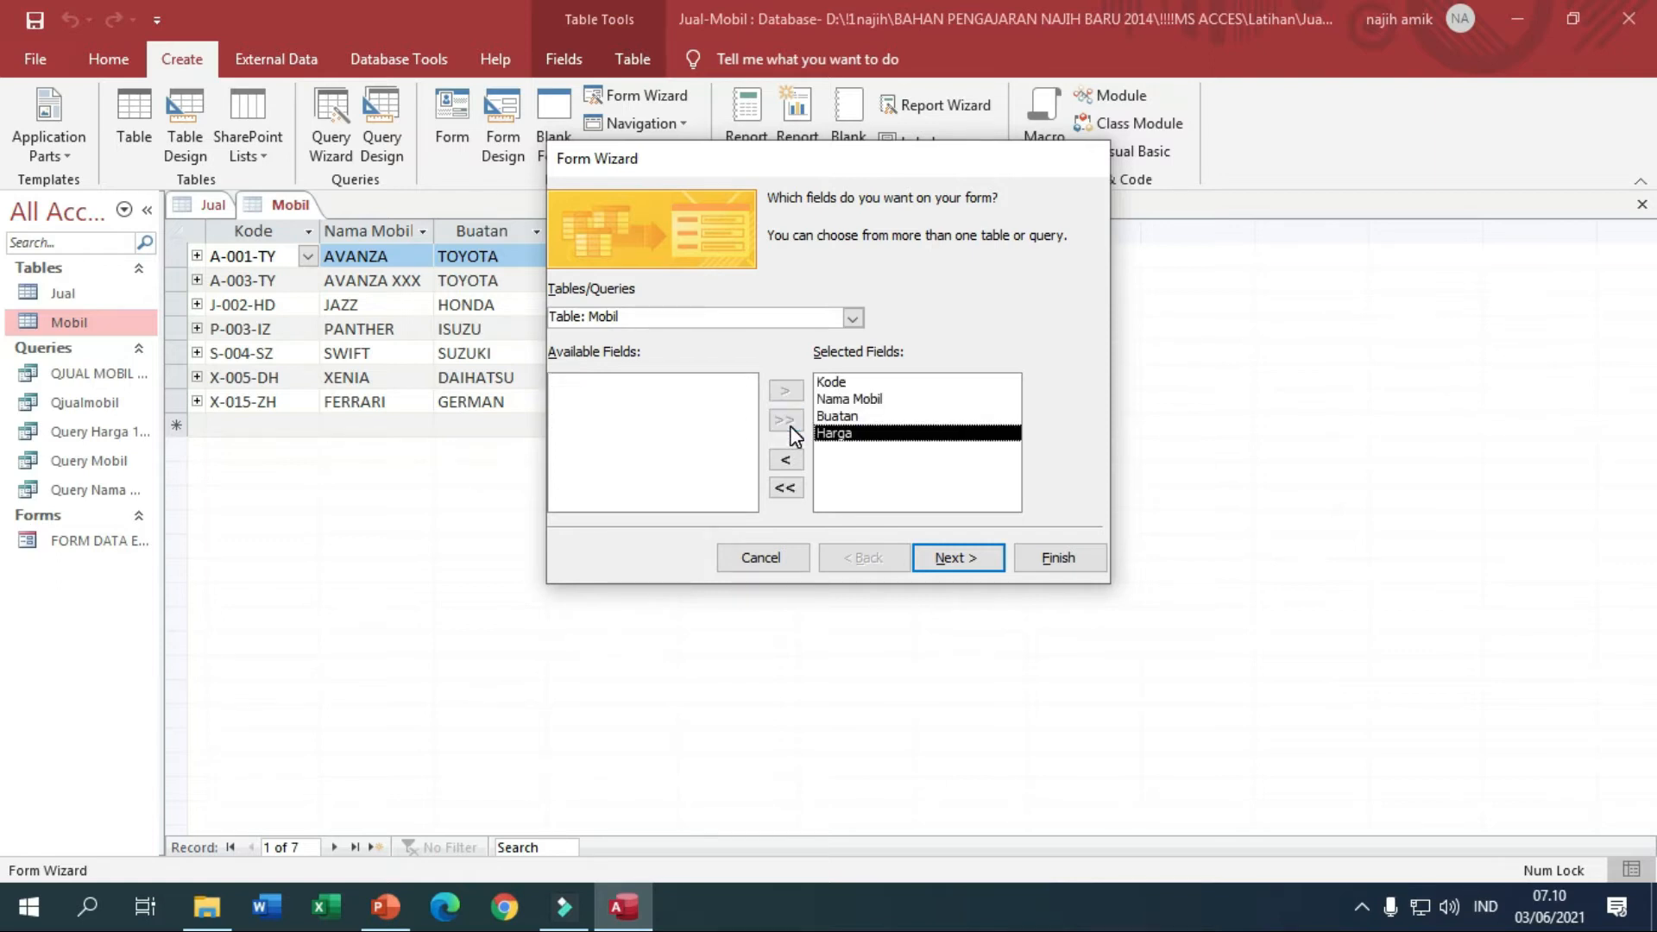
left_click(981, 559)
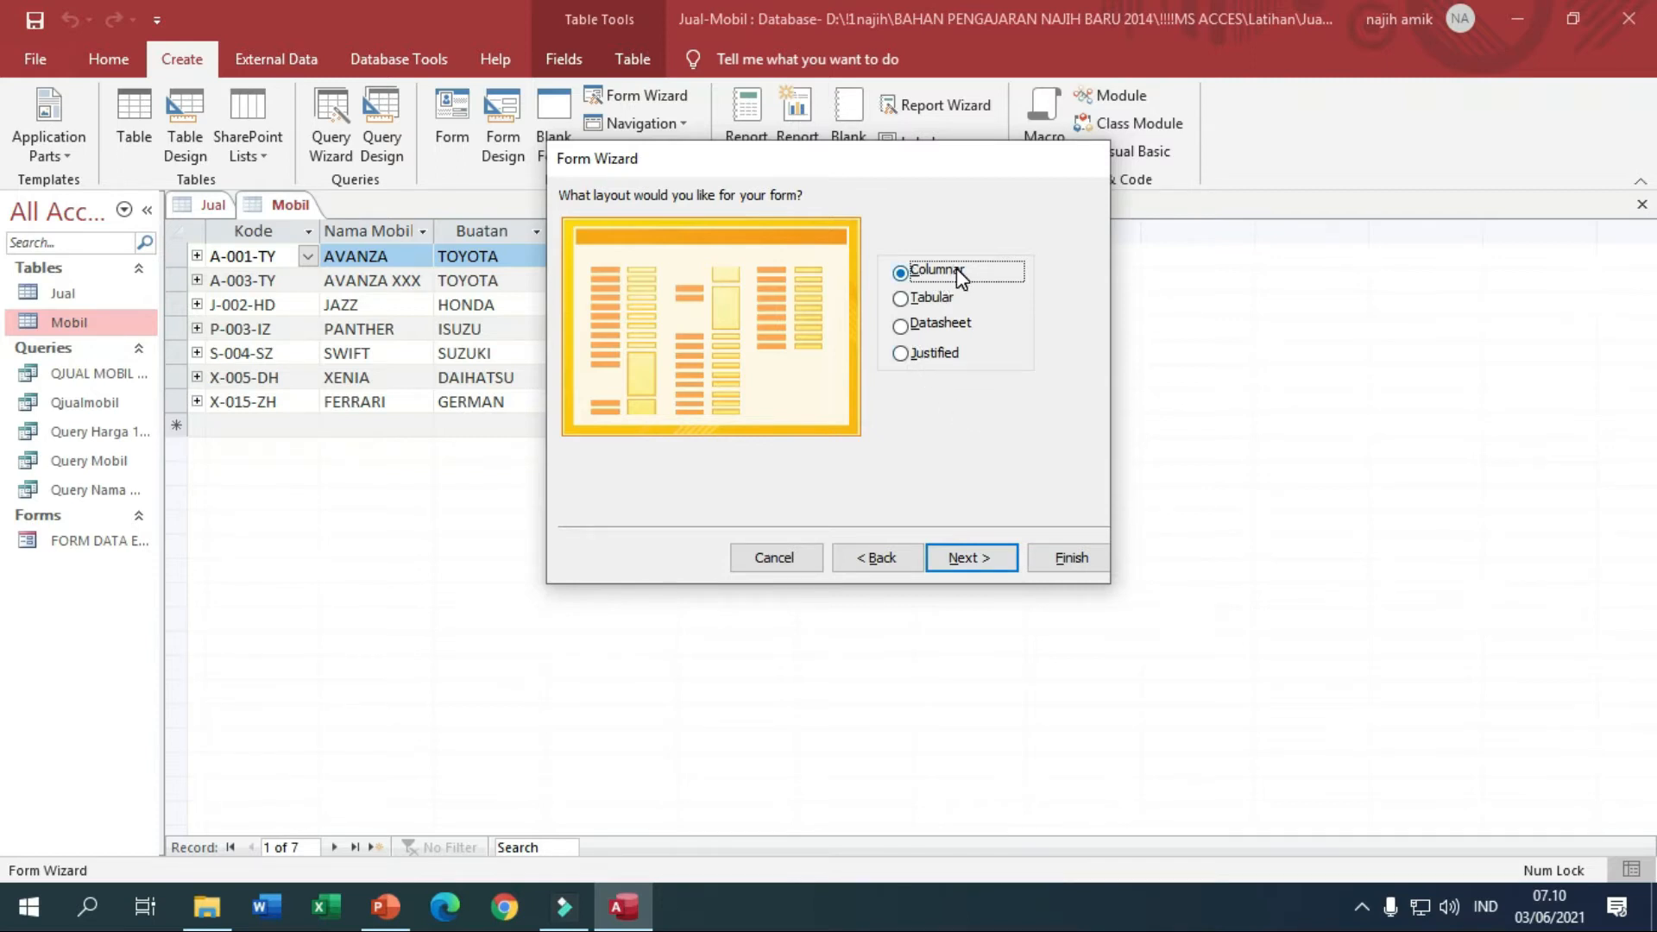
Preview the Tabular, Datasheet and Justified layouts and choose Columnar for the form.
left_click(956, 292)
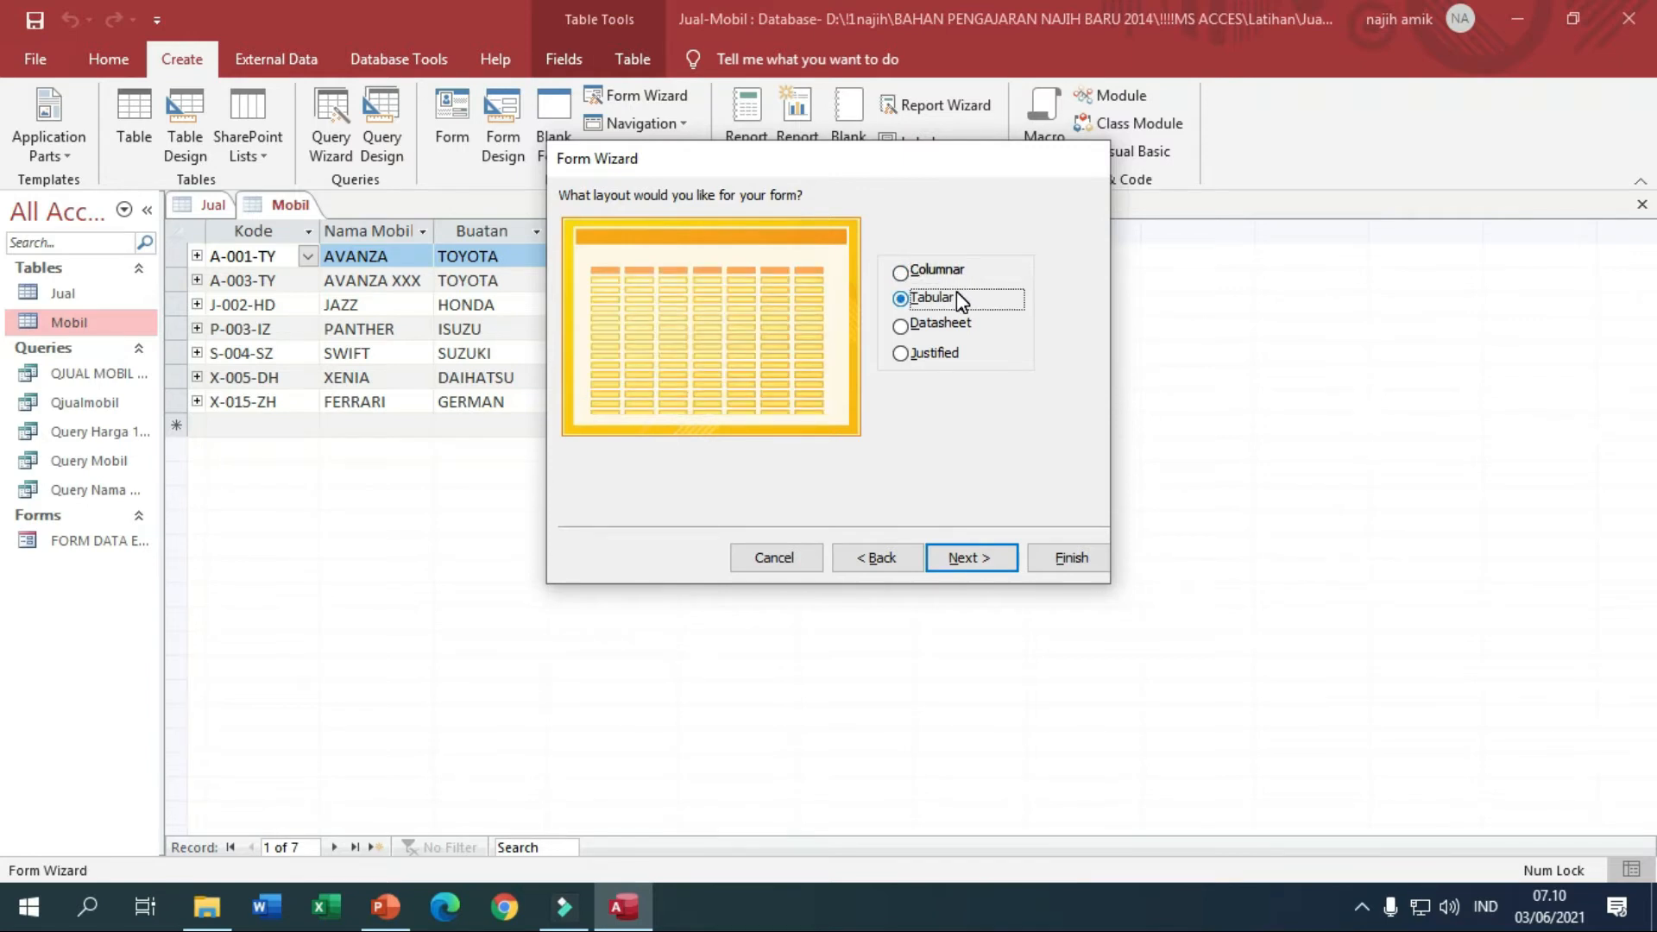
left_click(956, 326)
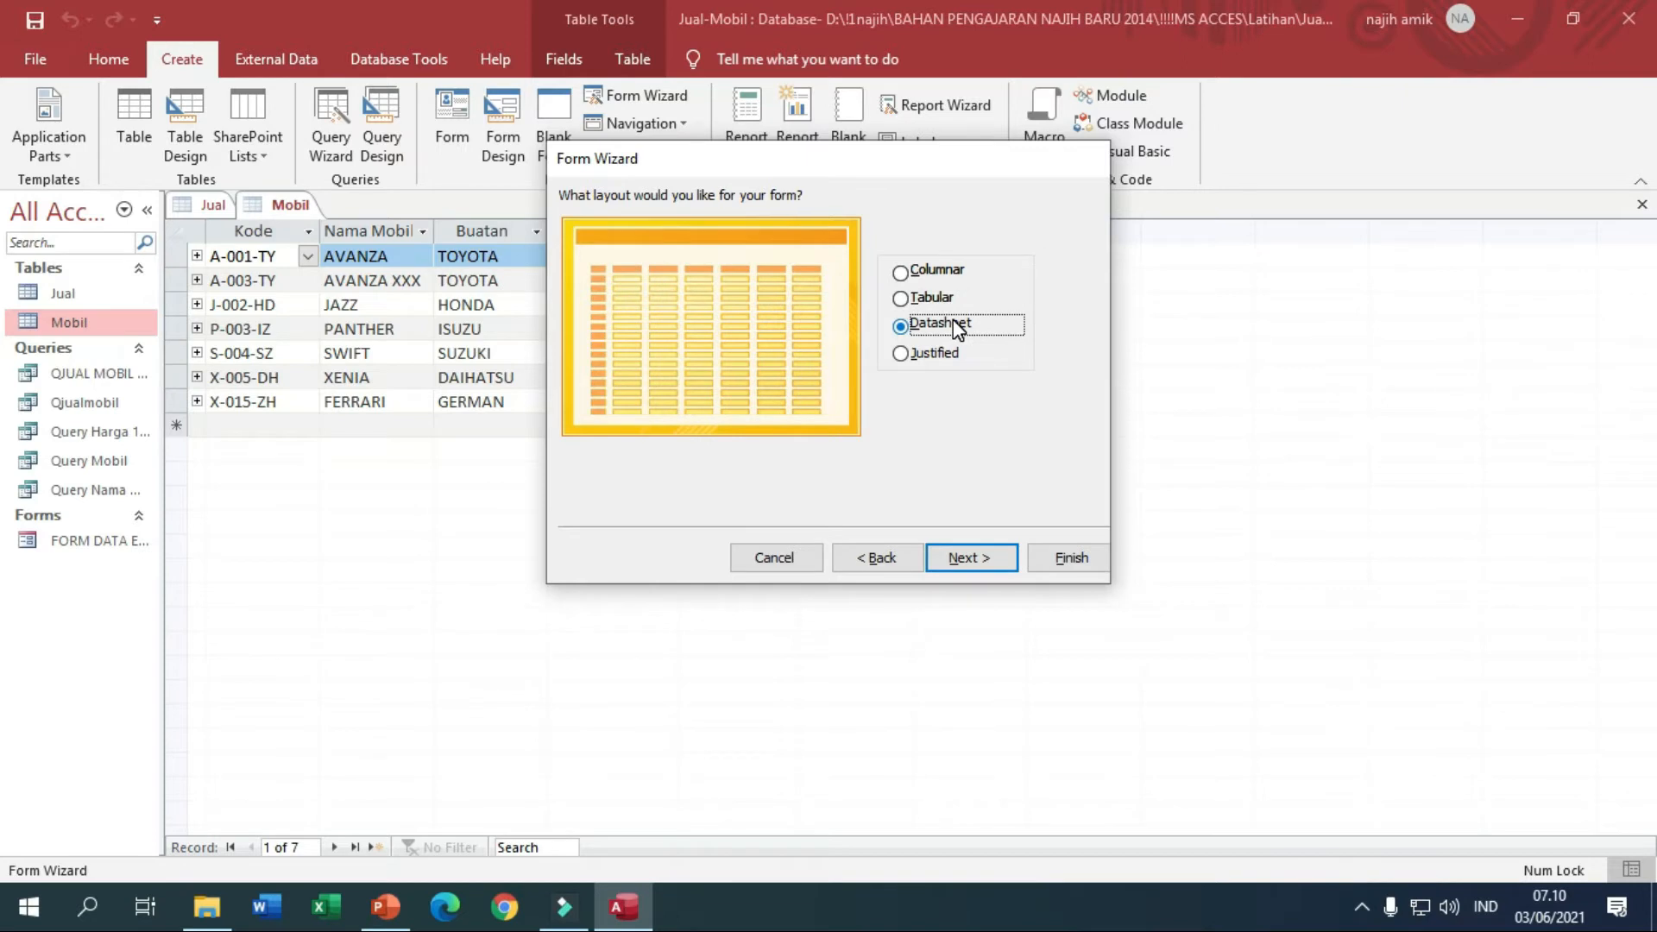
left_click(956, 356)
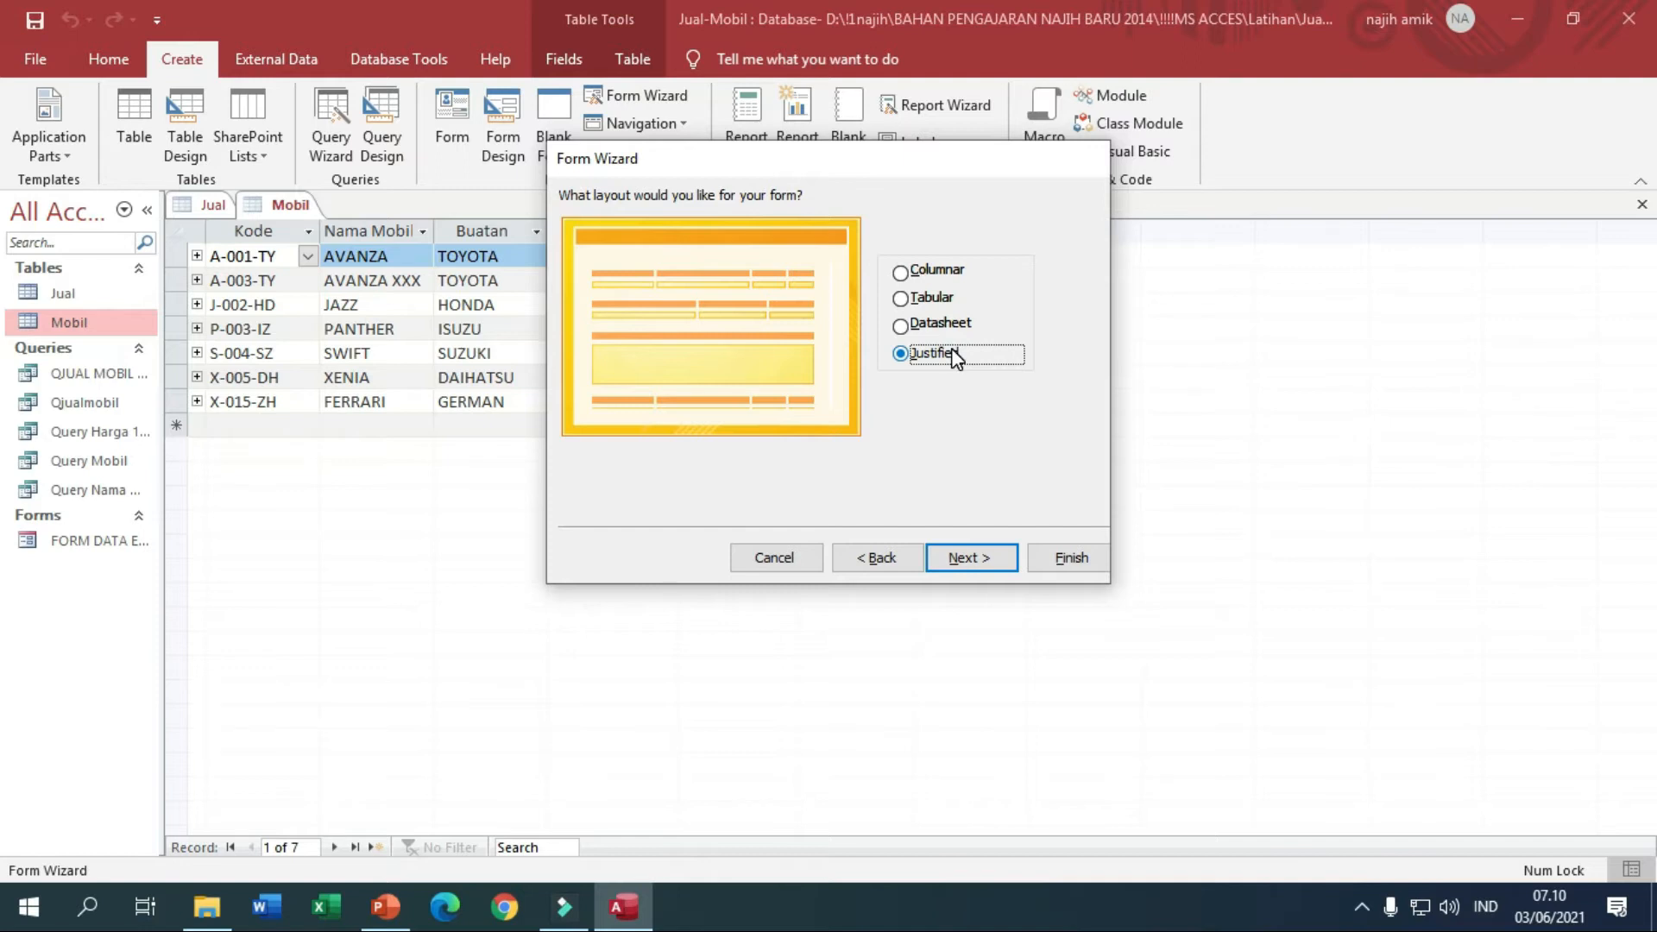
left_click(965, 281)
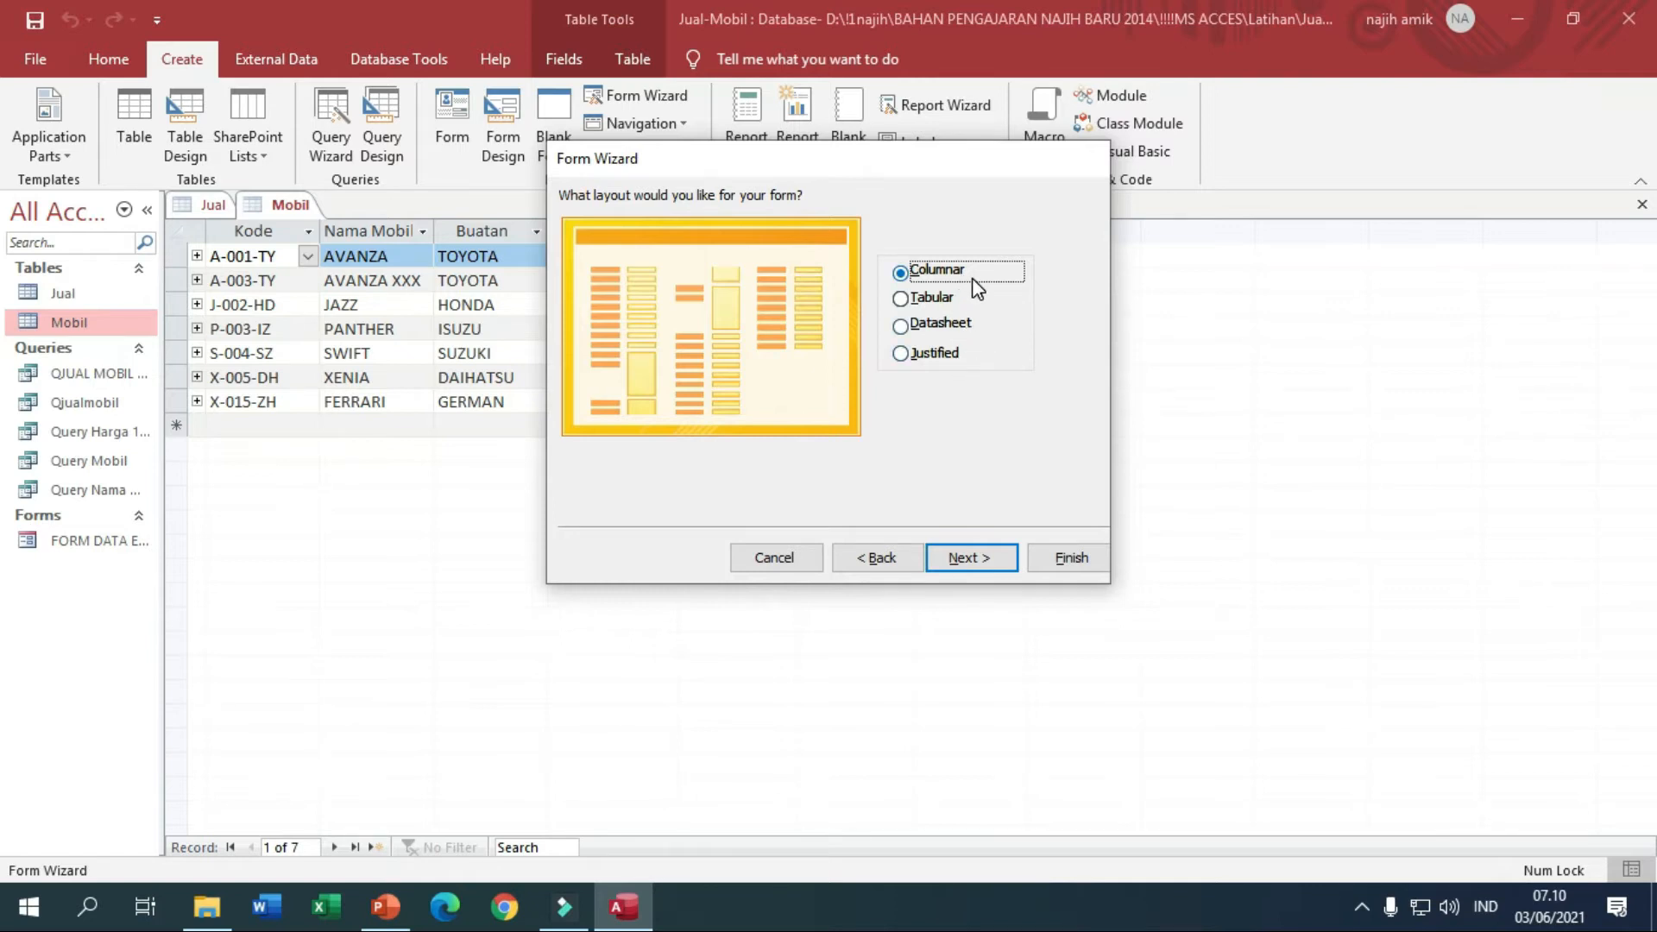
left_click(1001, 560)
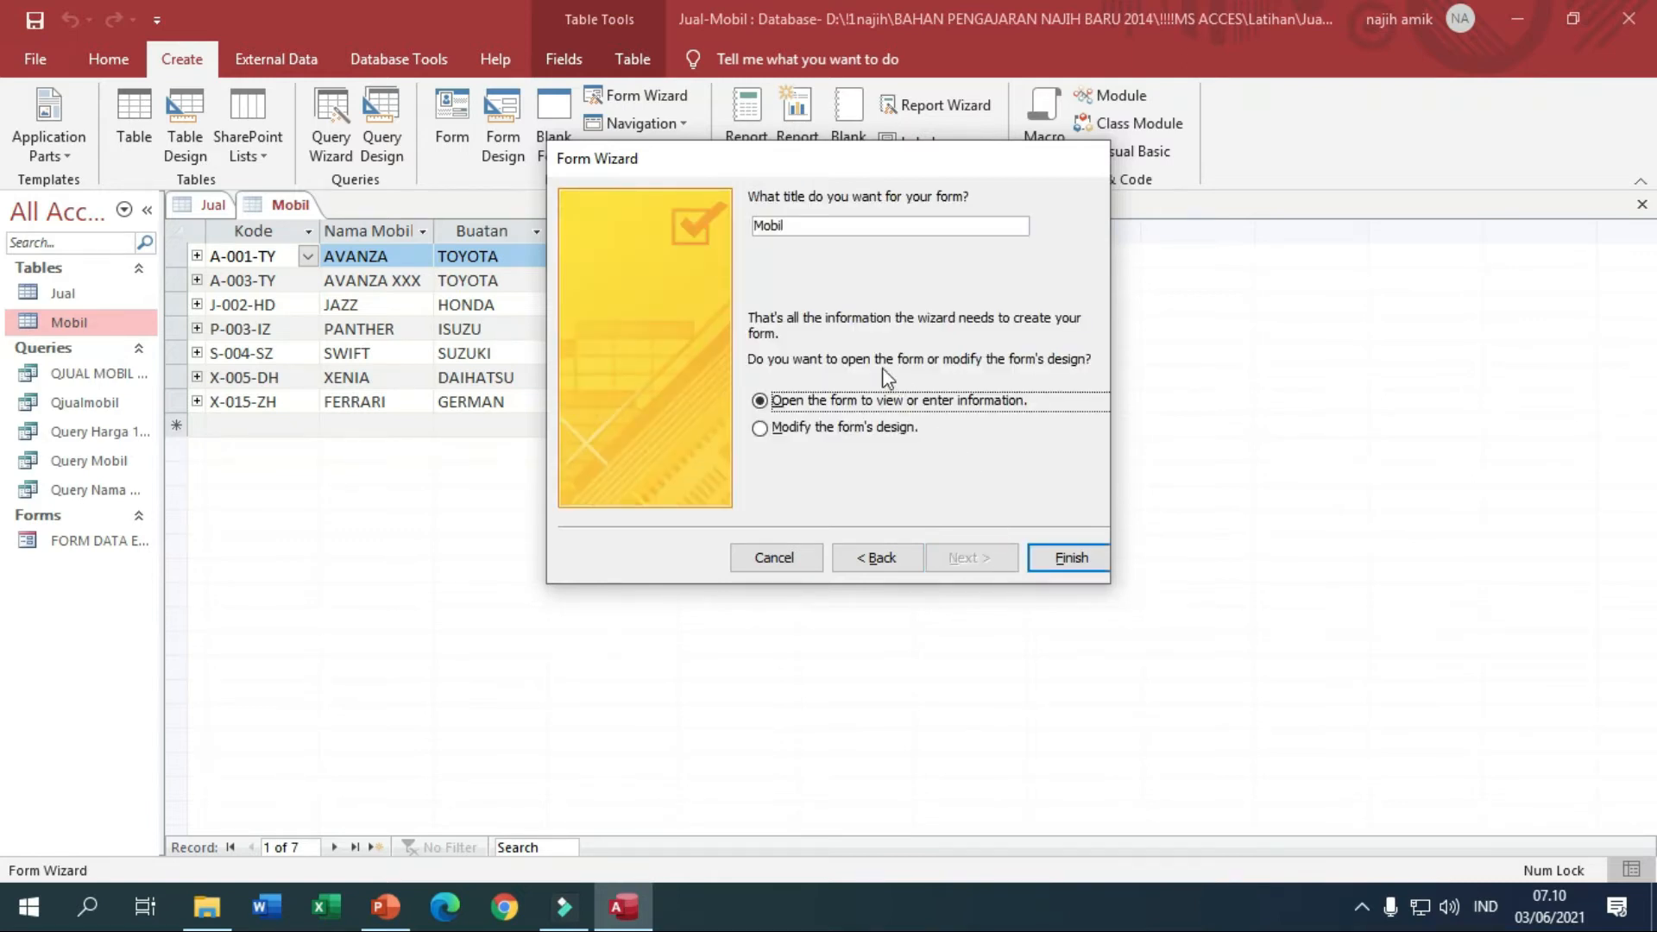
Title the form "Form Input Data Mobil" and finish the wizard so it opens for viewing and data entry.
left_click(790, 227)
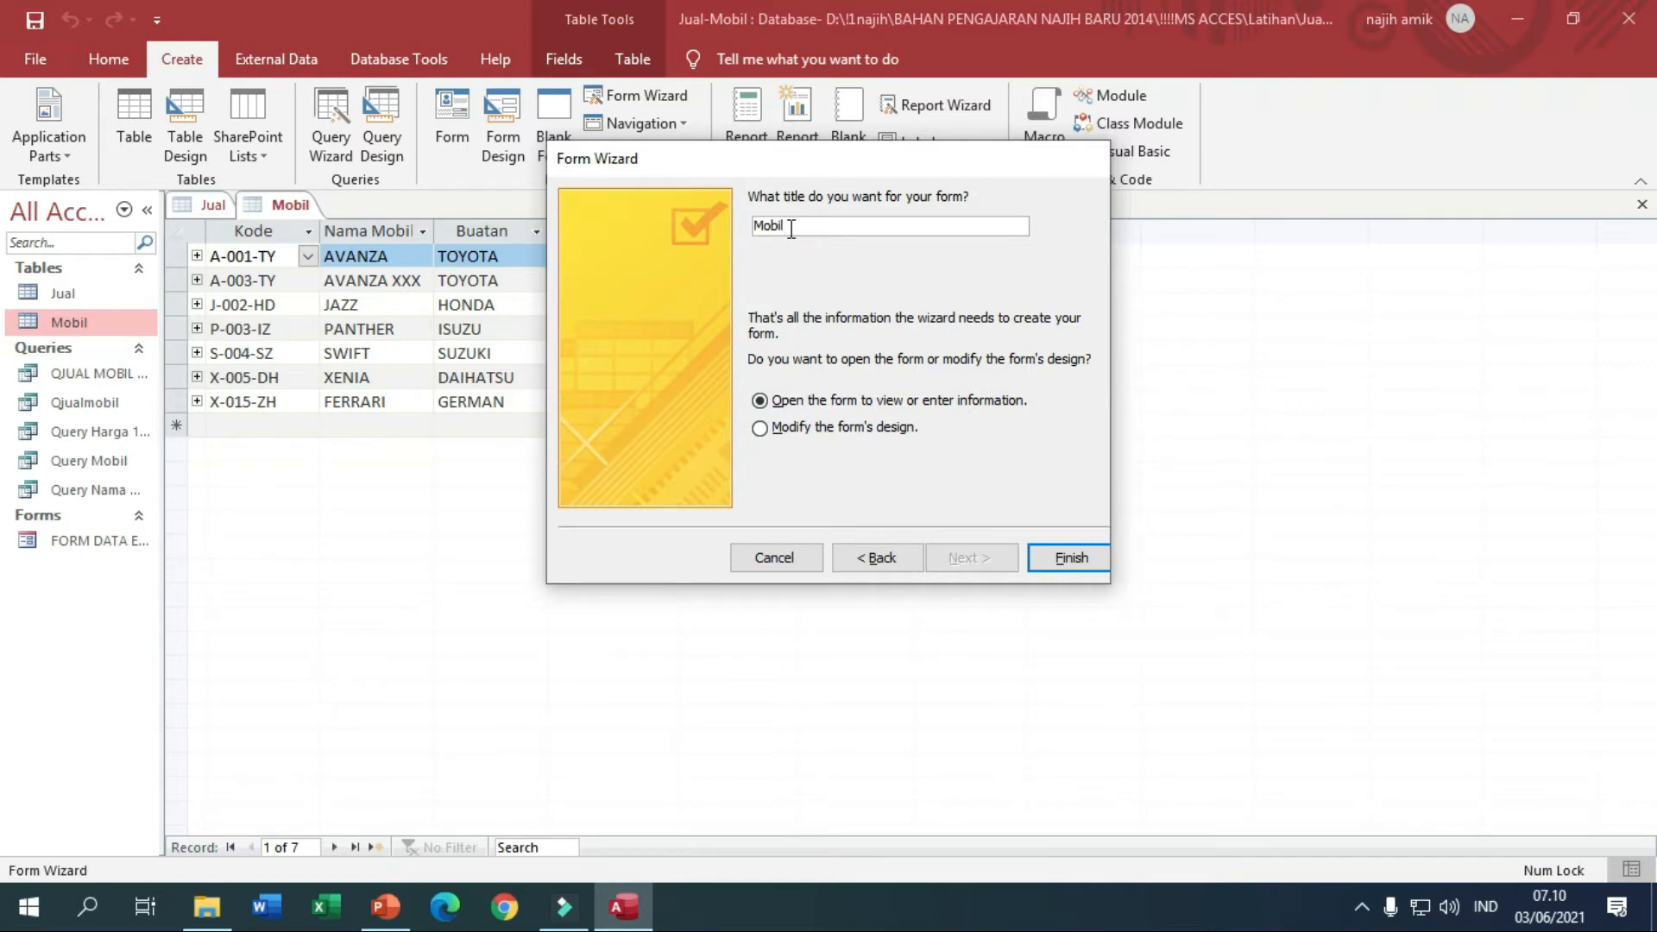
left_click_drag(790, 227, 750, 231)
key("Caps_Lock")
type("F")
key("Caps_Lock")
type("orm n")
key("Caps_Lock")
key("BackSpace")
type("Input D")
key("Caps_Lock")
type("ata")
key("Caps_Lock")
type("M")
key("Caps_Lock")
type("obil")
left_click(1041, 566)
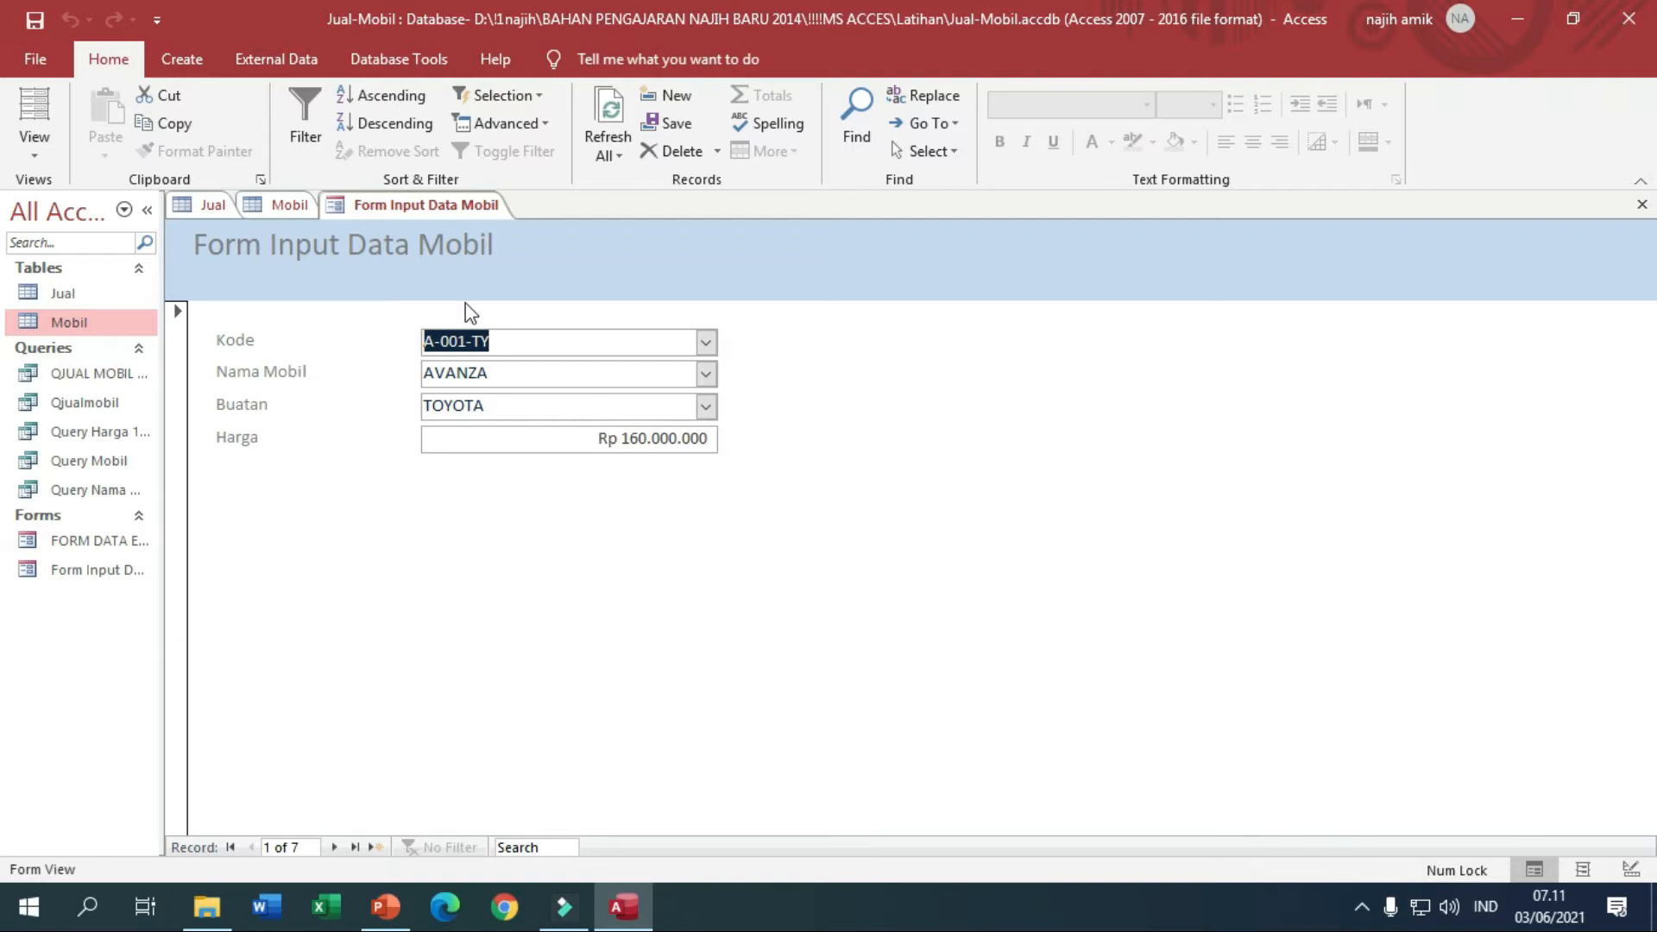
Switch the Form Input Data Mobil form to Design View.
right_click(365, 217)
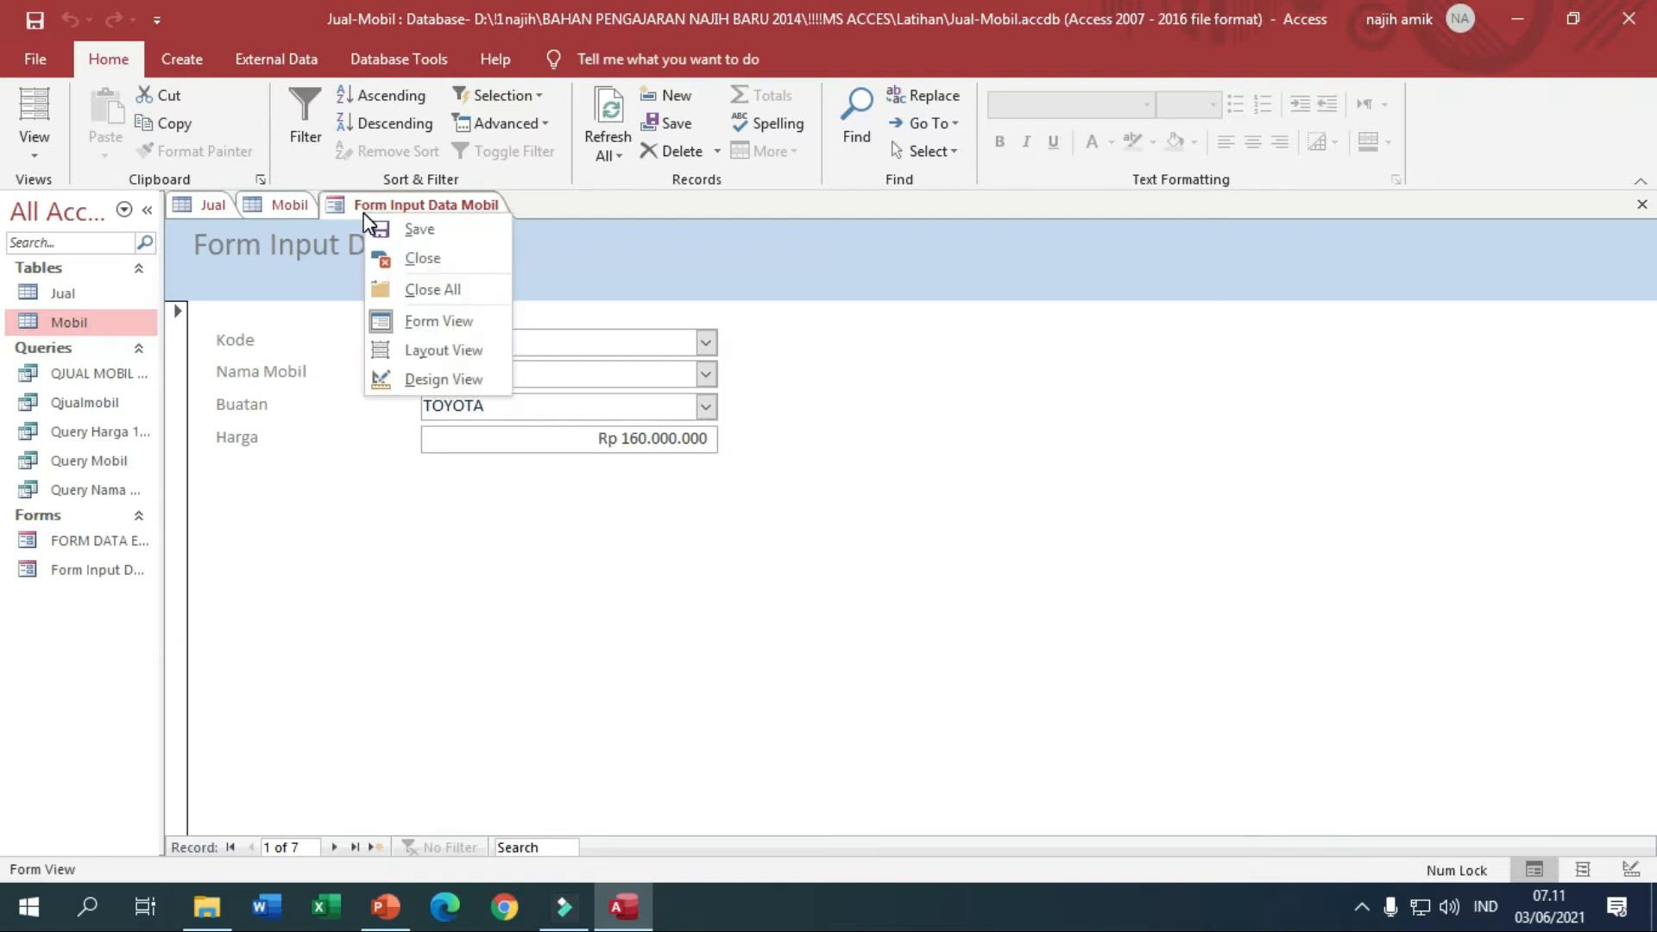
left_click(425, 379)
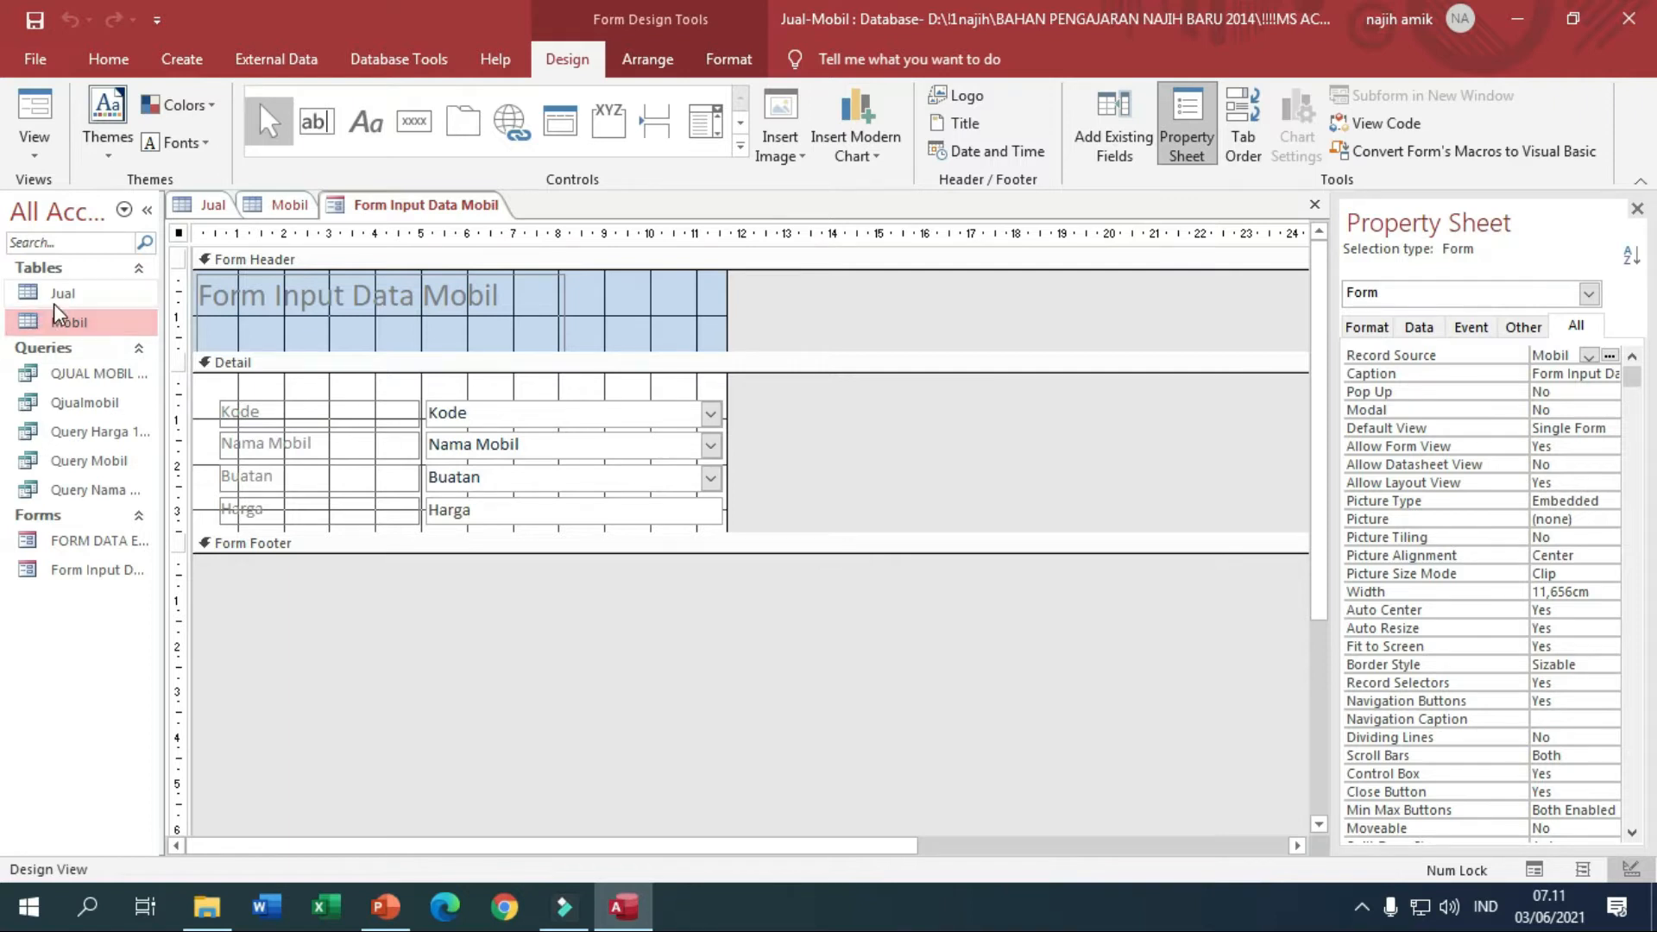
Generate a form automatically from the Mobil table with the Form tool.
left_click(87, 320)
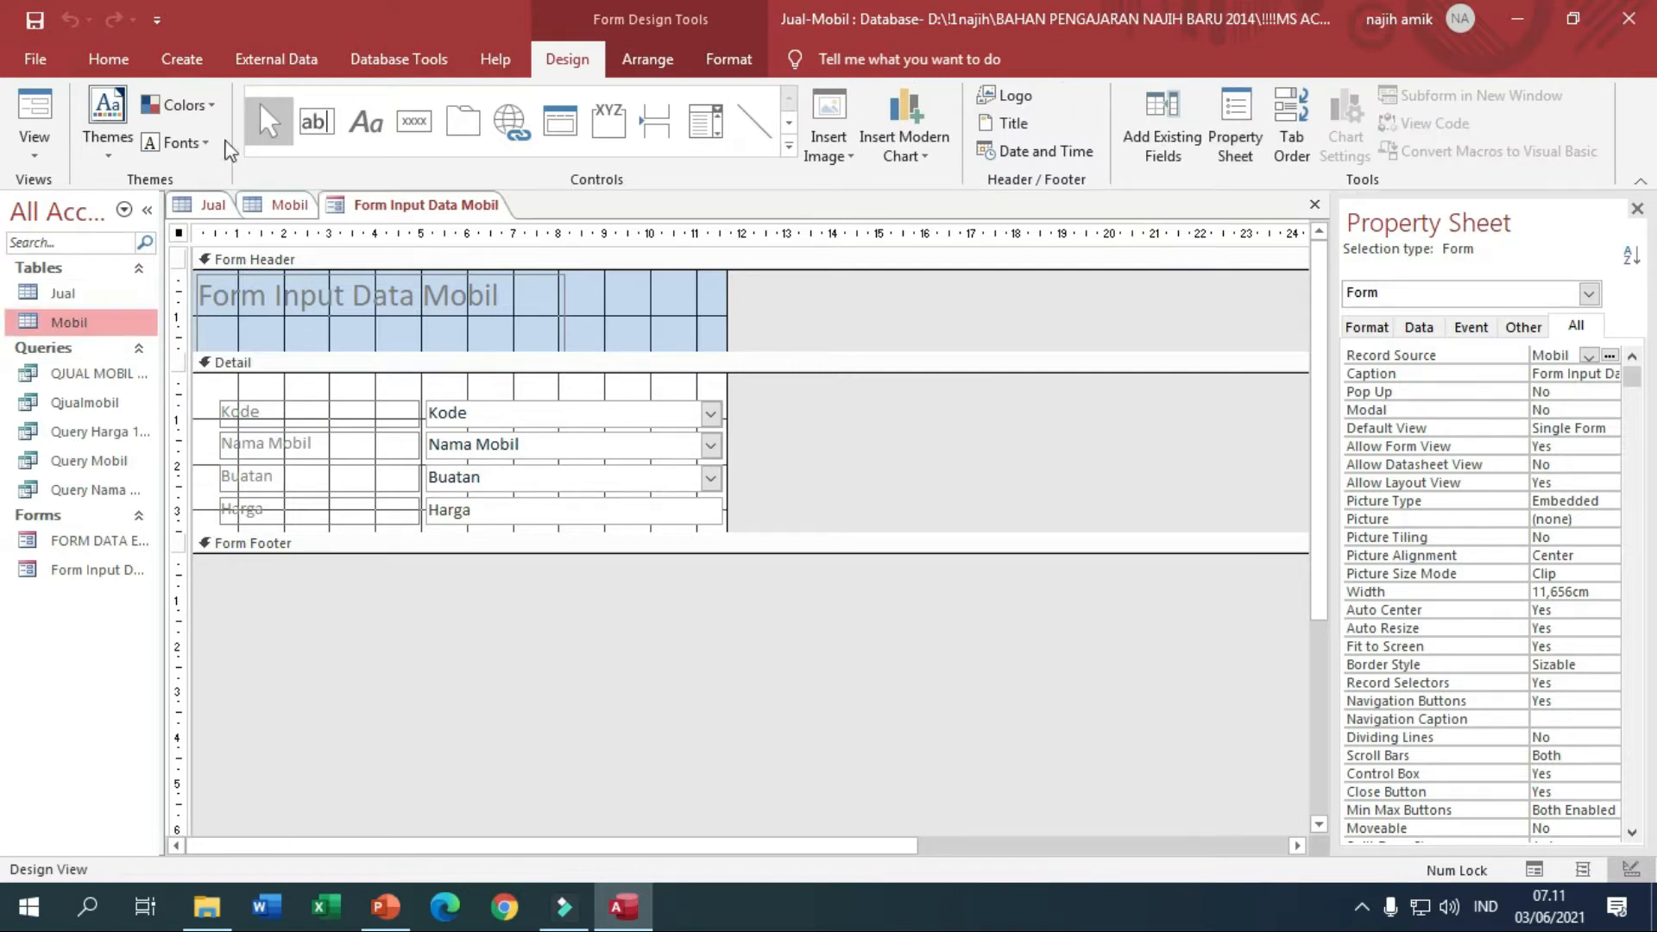
left_click(183, 60)
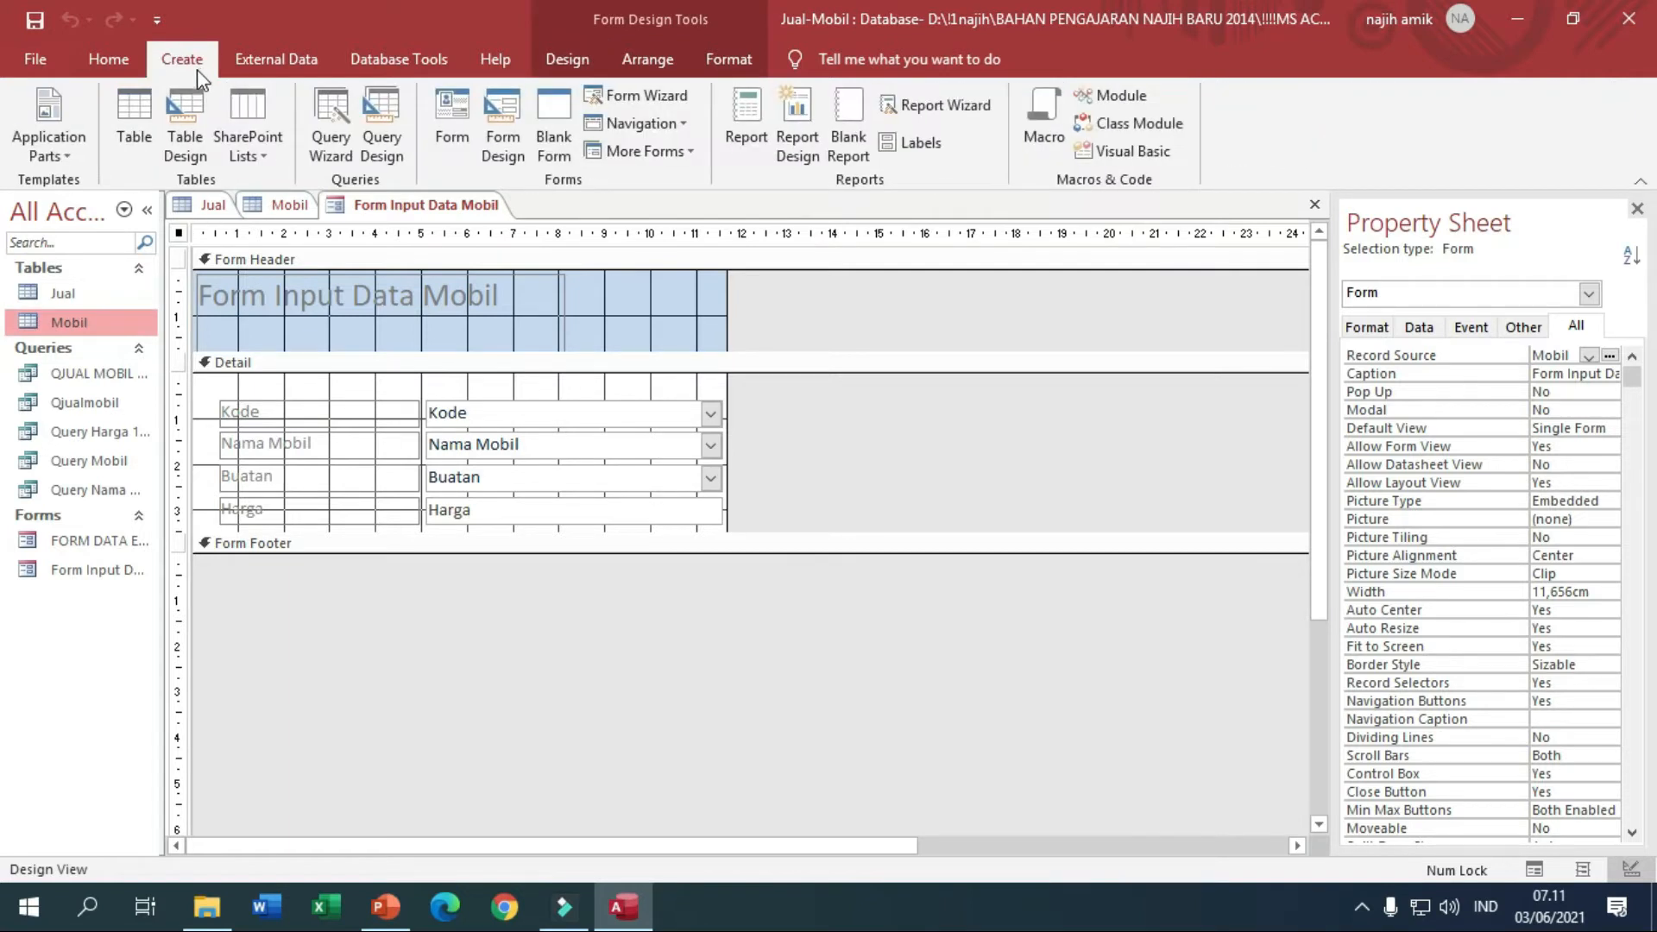
left_click(460, 159)
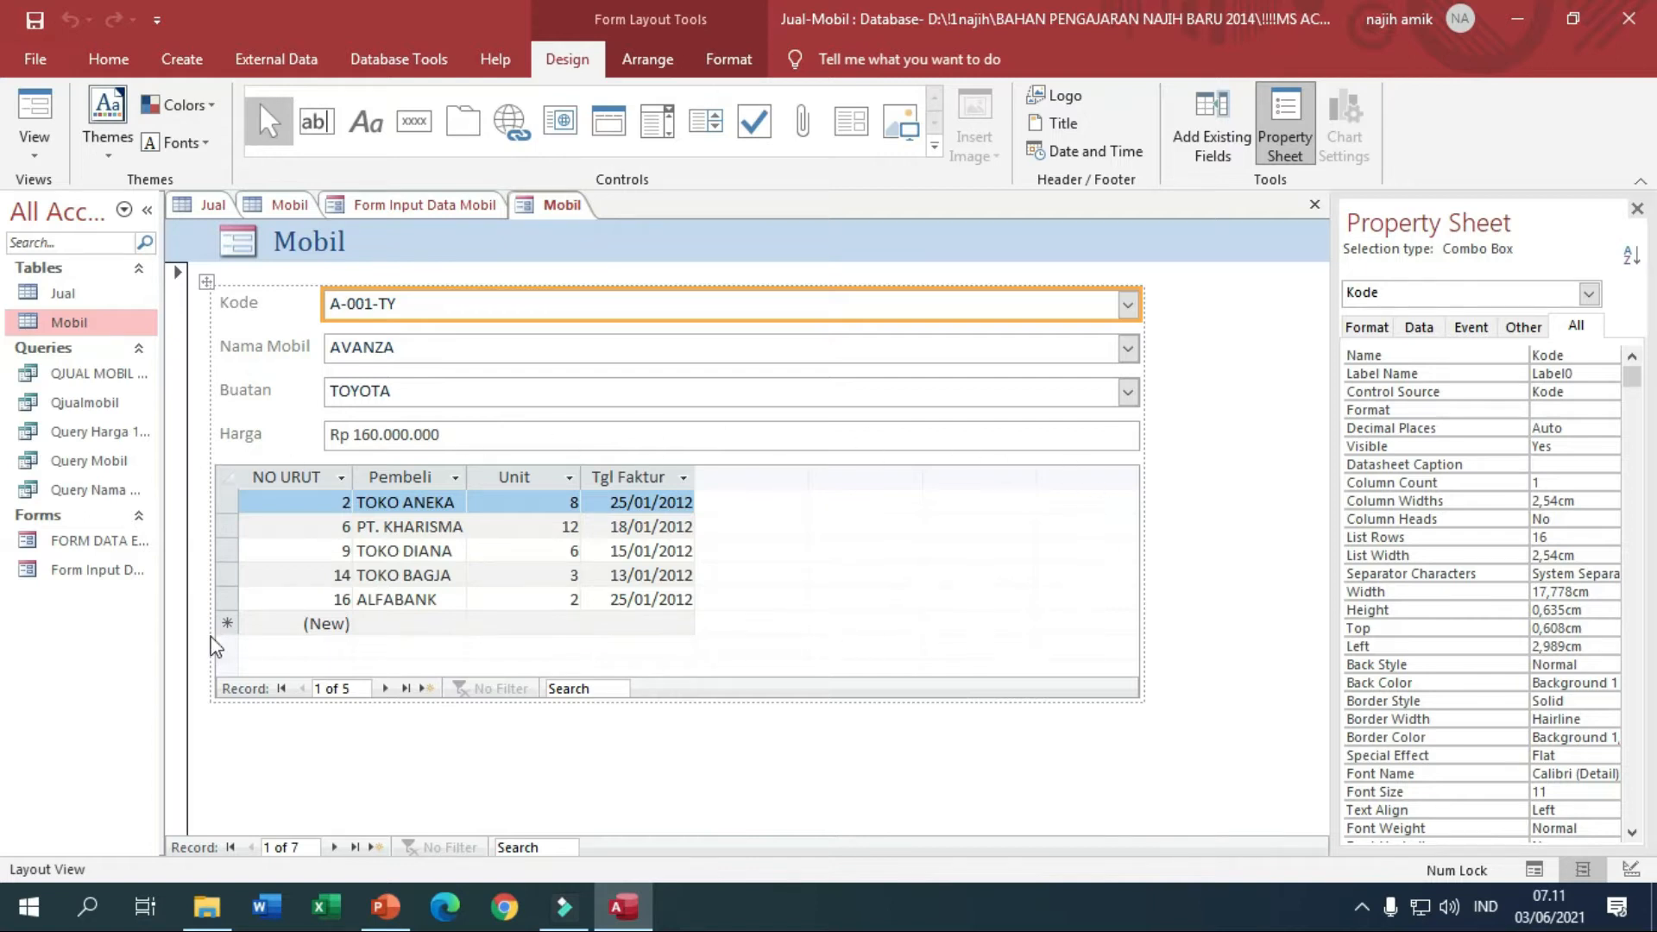
Display the field list, select the whole sales subform datasheet, and compare the new Mobil form with Form Input Data Mobil.
key("alt+F8")
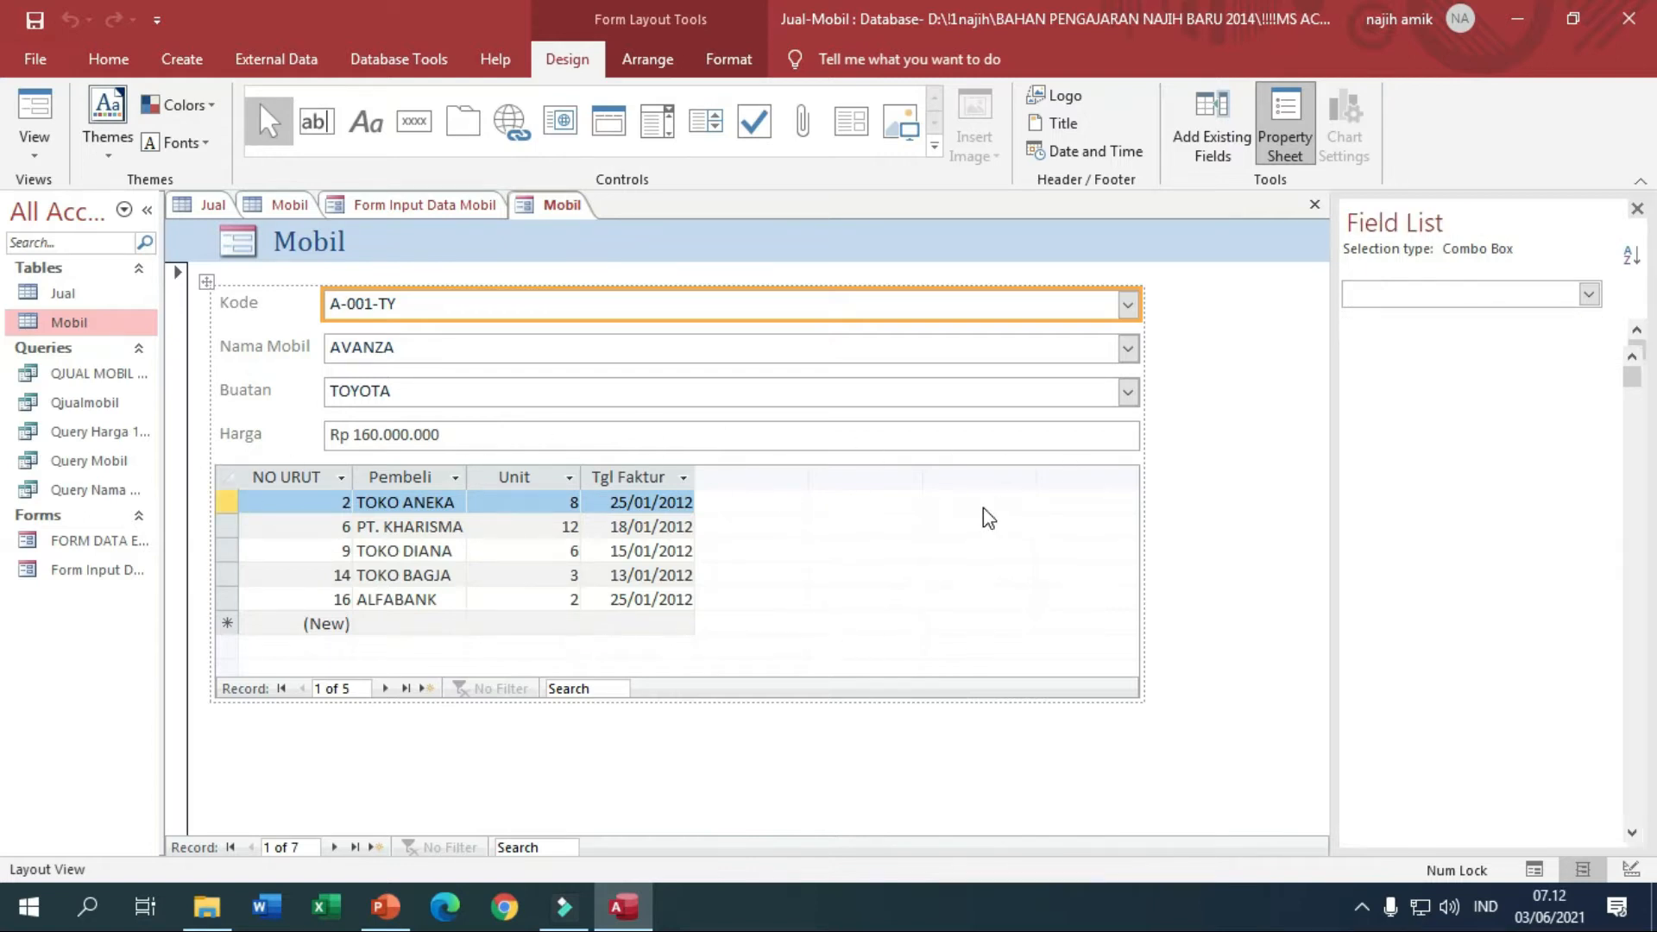
left_click(983, 509)
left_click(228, 477)
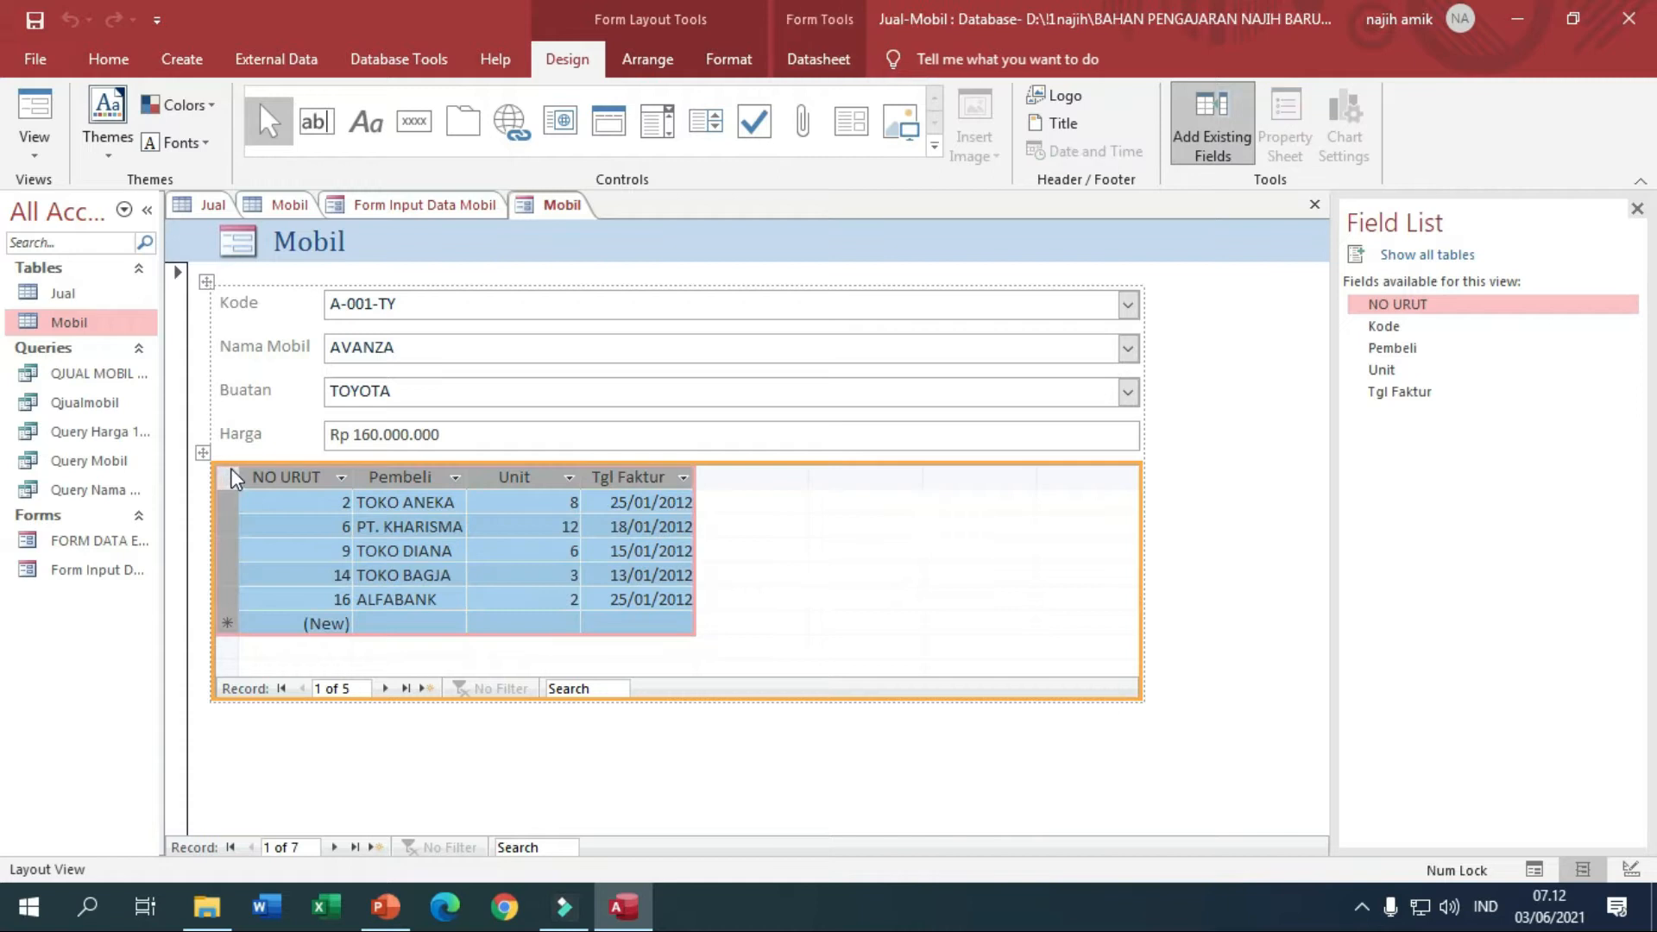
left_click(447, 214)
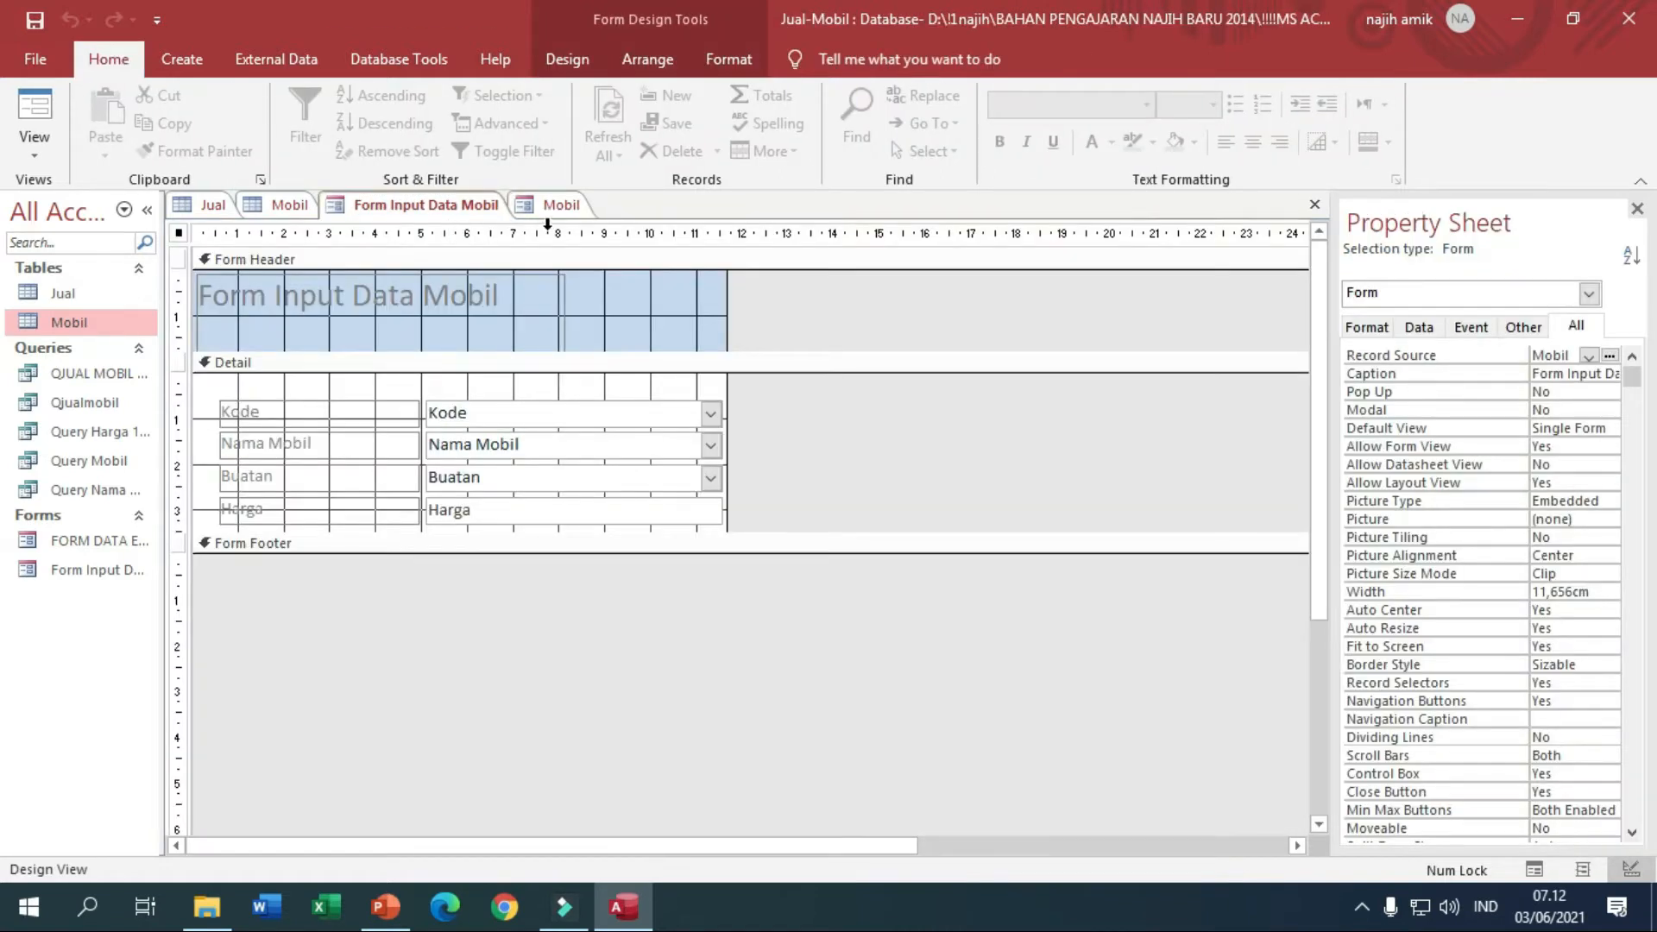
left_click(549, 207)
left_click(182, 58)
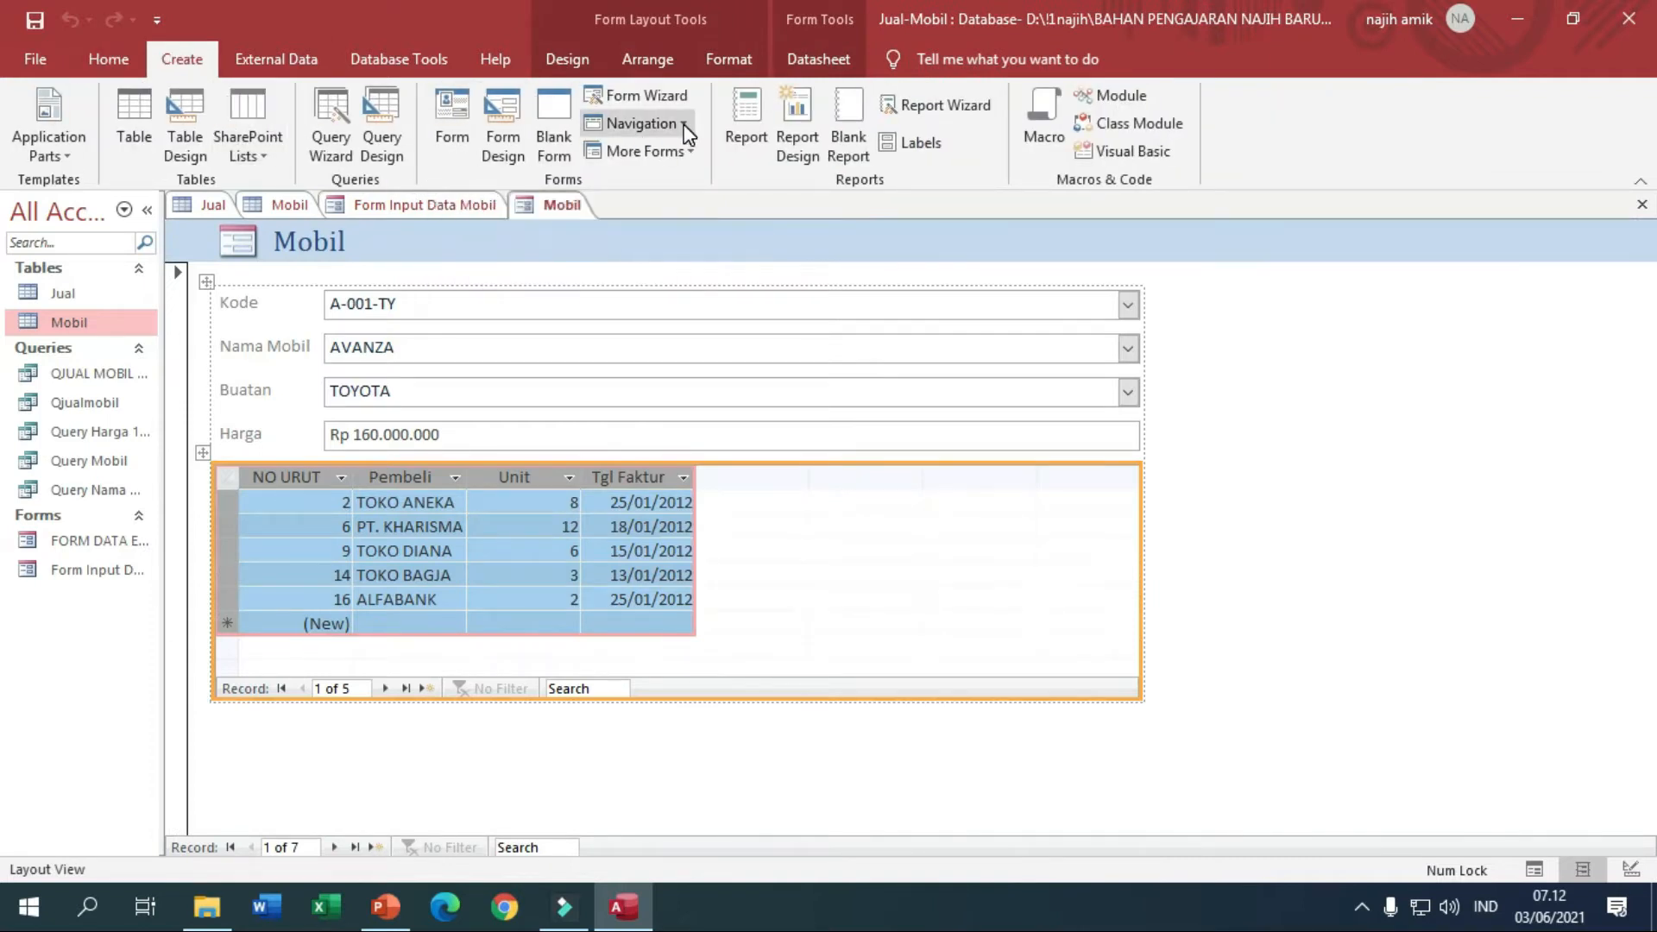
left_click(690, 153)
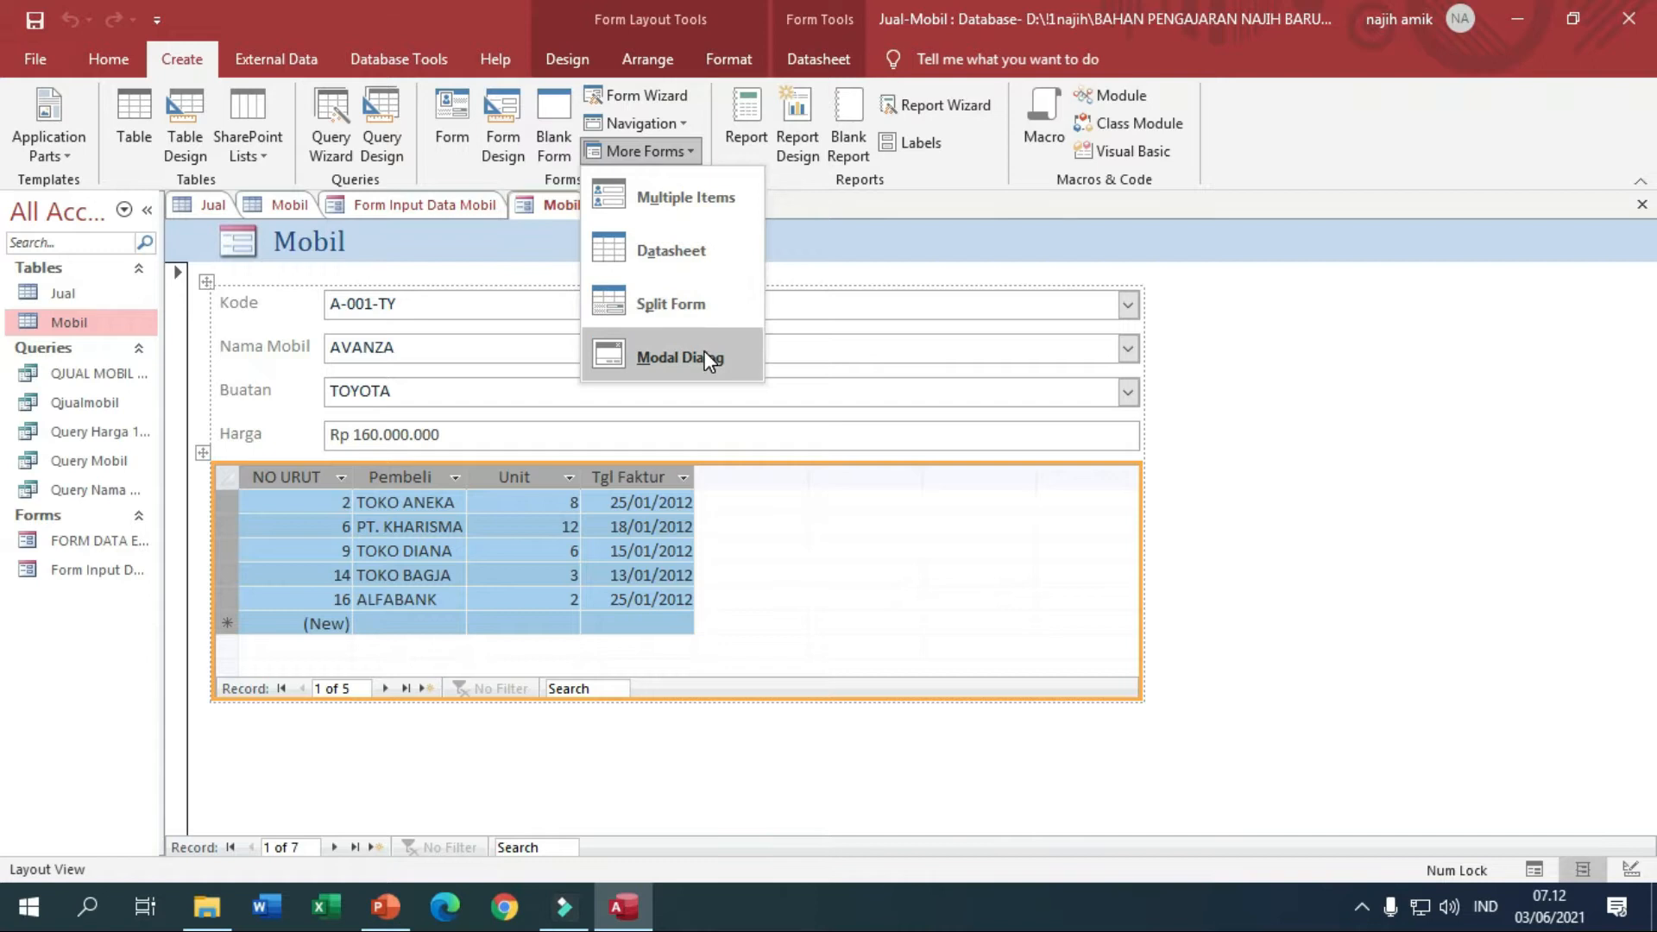
left_click(699, 151)
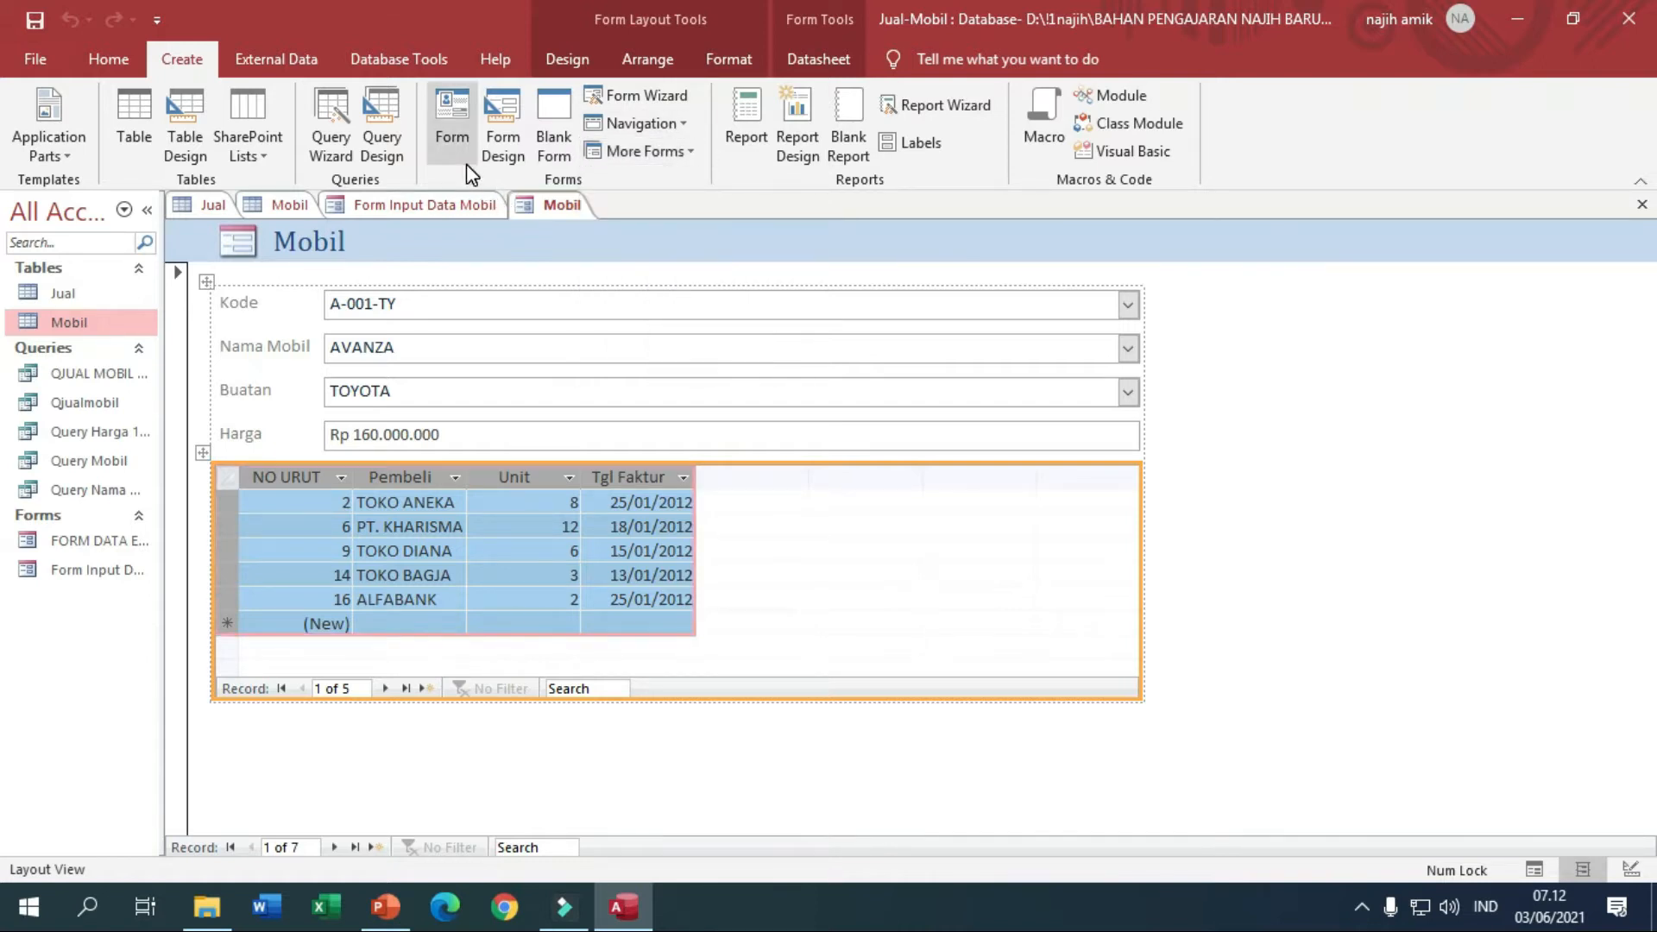
In Form Input Data Mobil, shift the header title about 1 cm right and expand the Form Footer to about 2.4 cm tall.
left_click(475, 213)
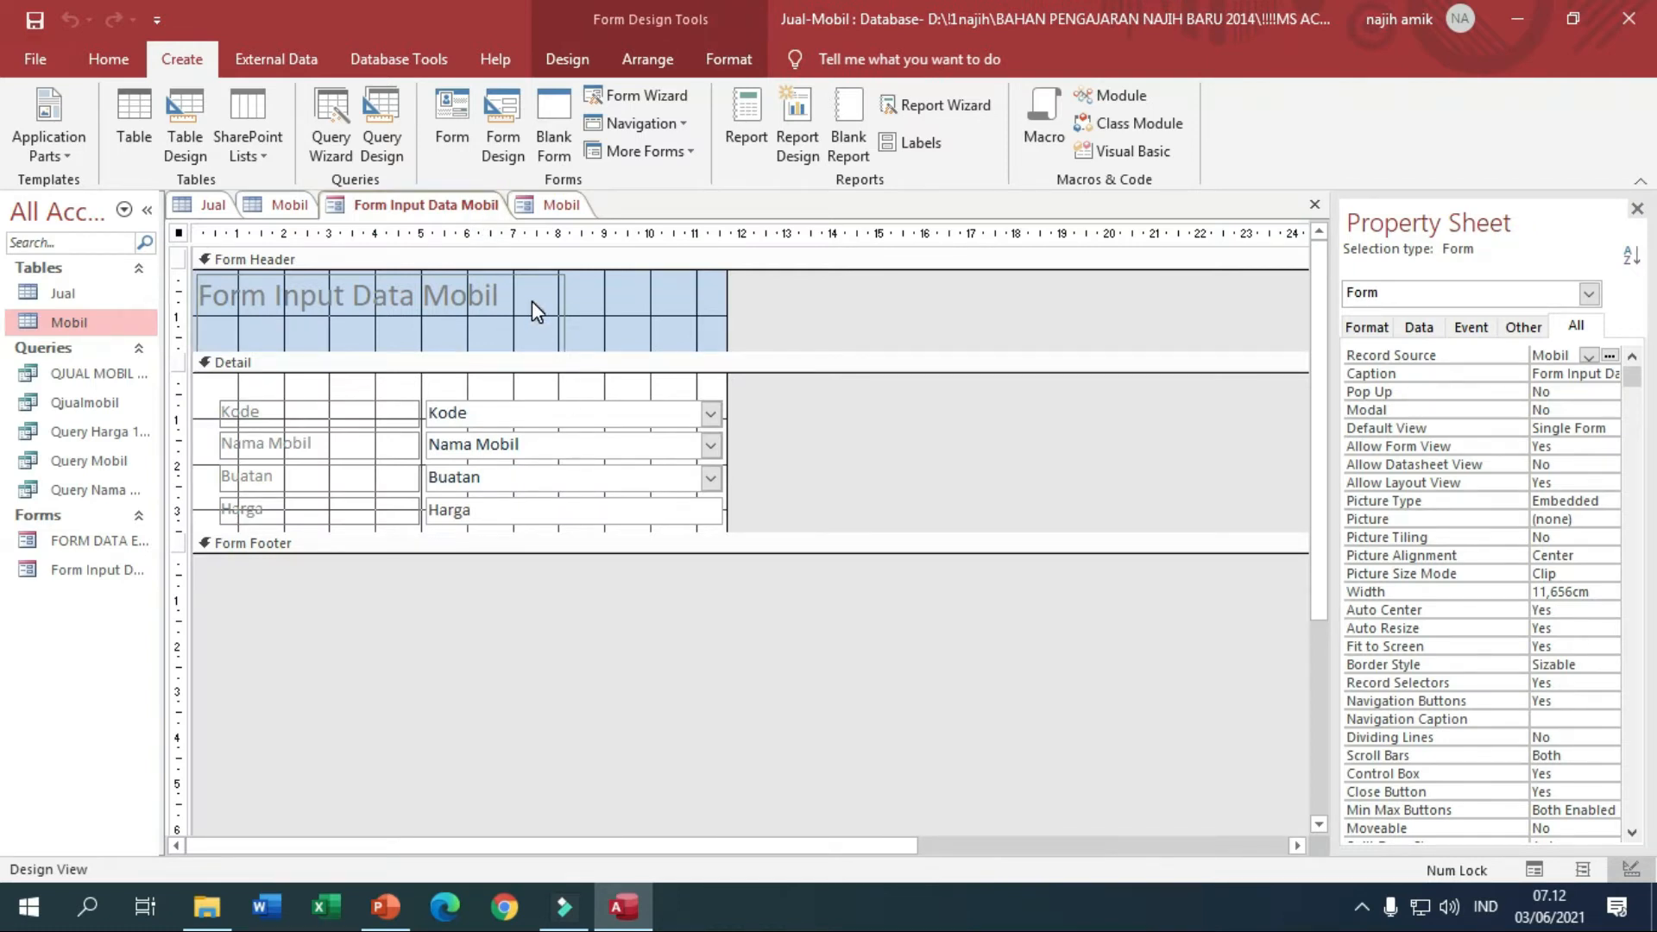
left_click(707, 325)
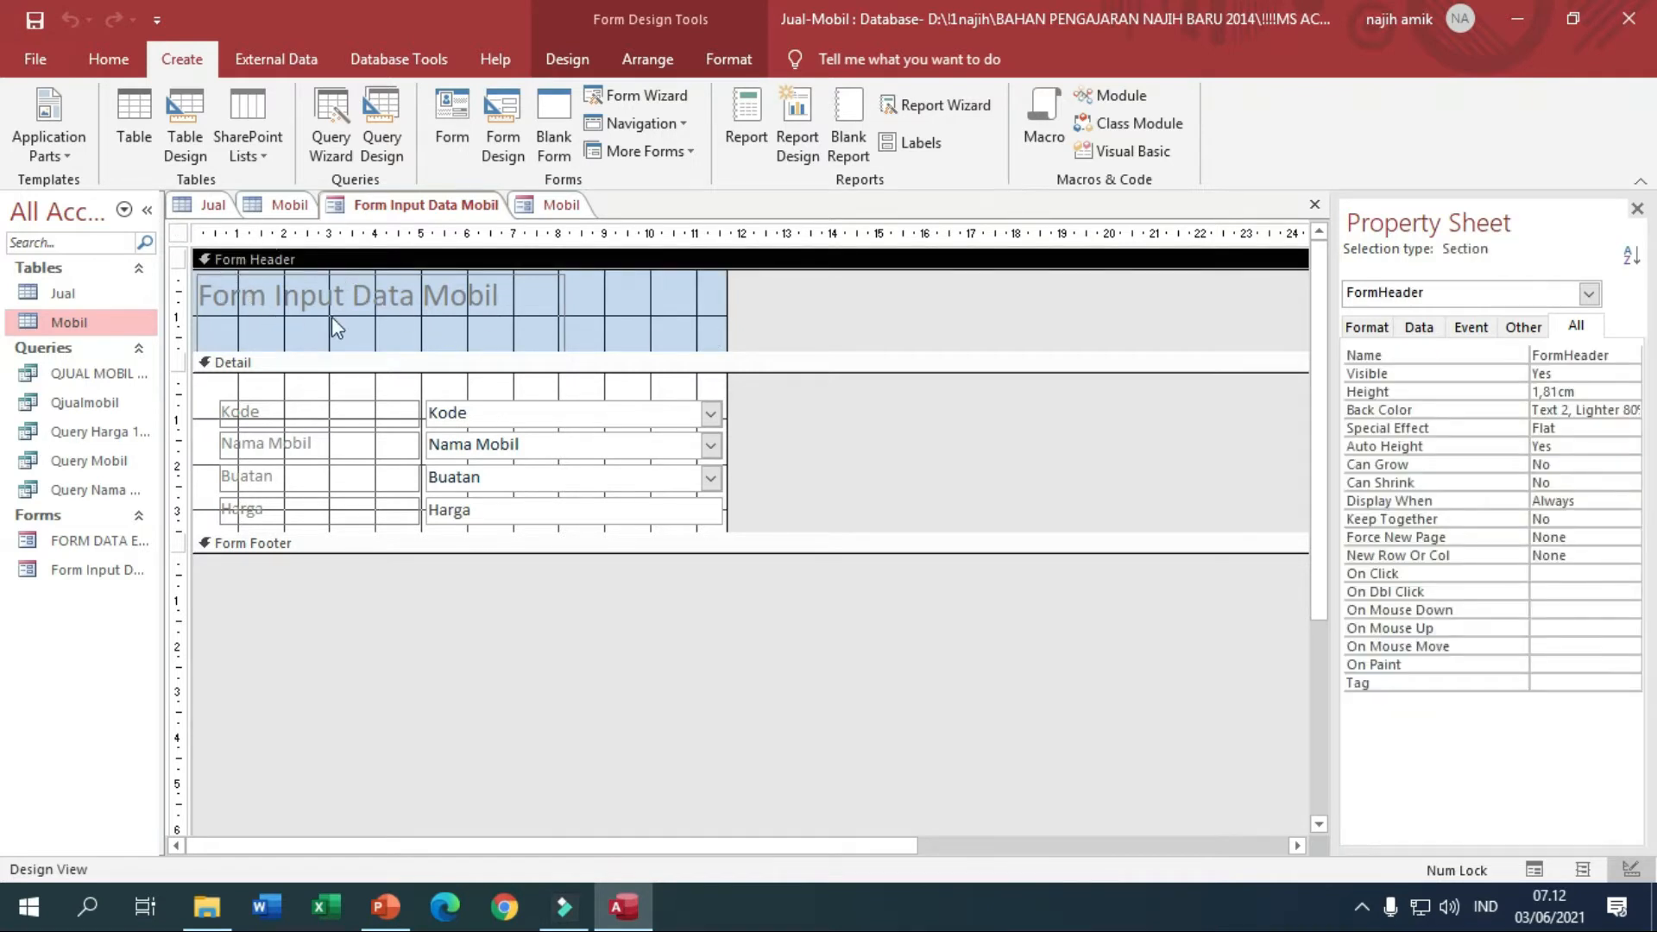
left_click_drag(386, 296, 436, 296)
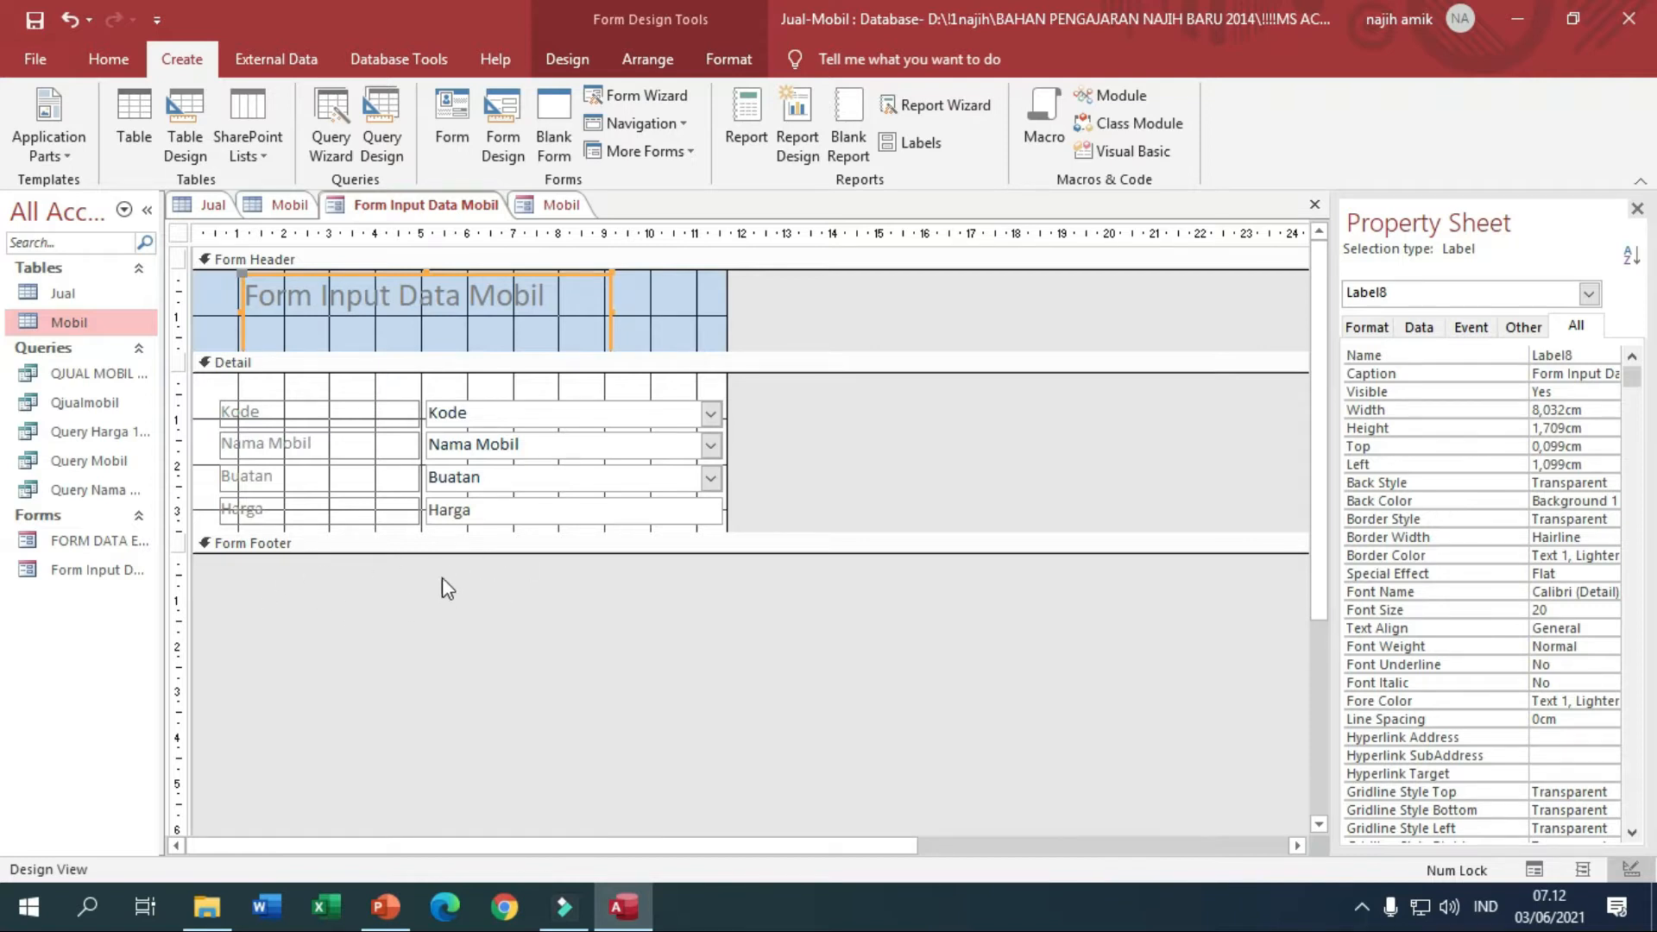
left_click_drag(434, 550, 437, 663)
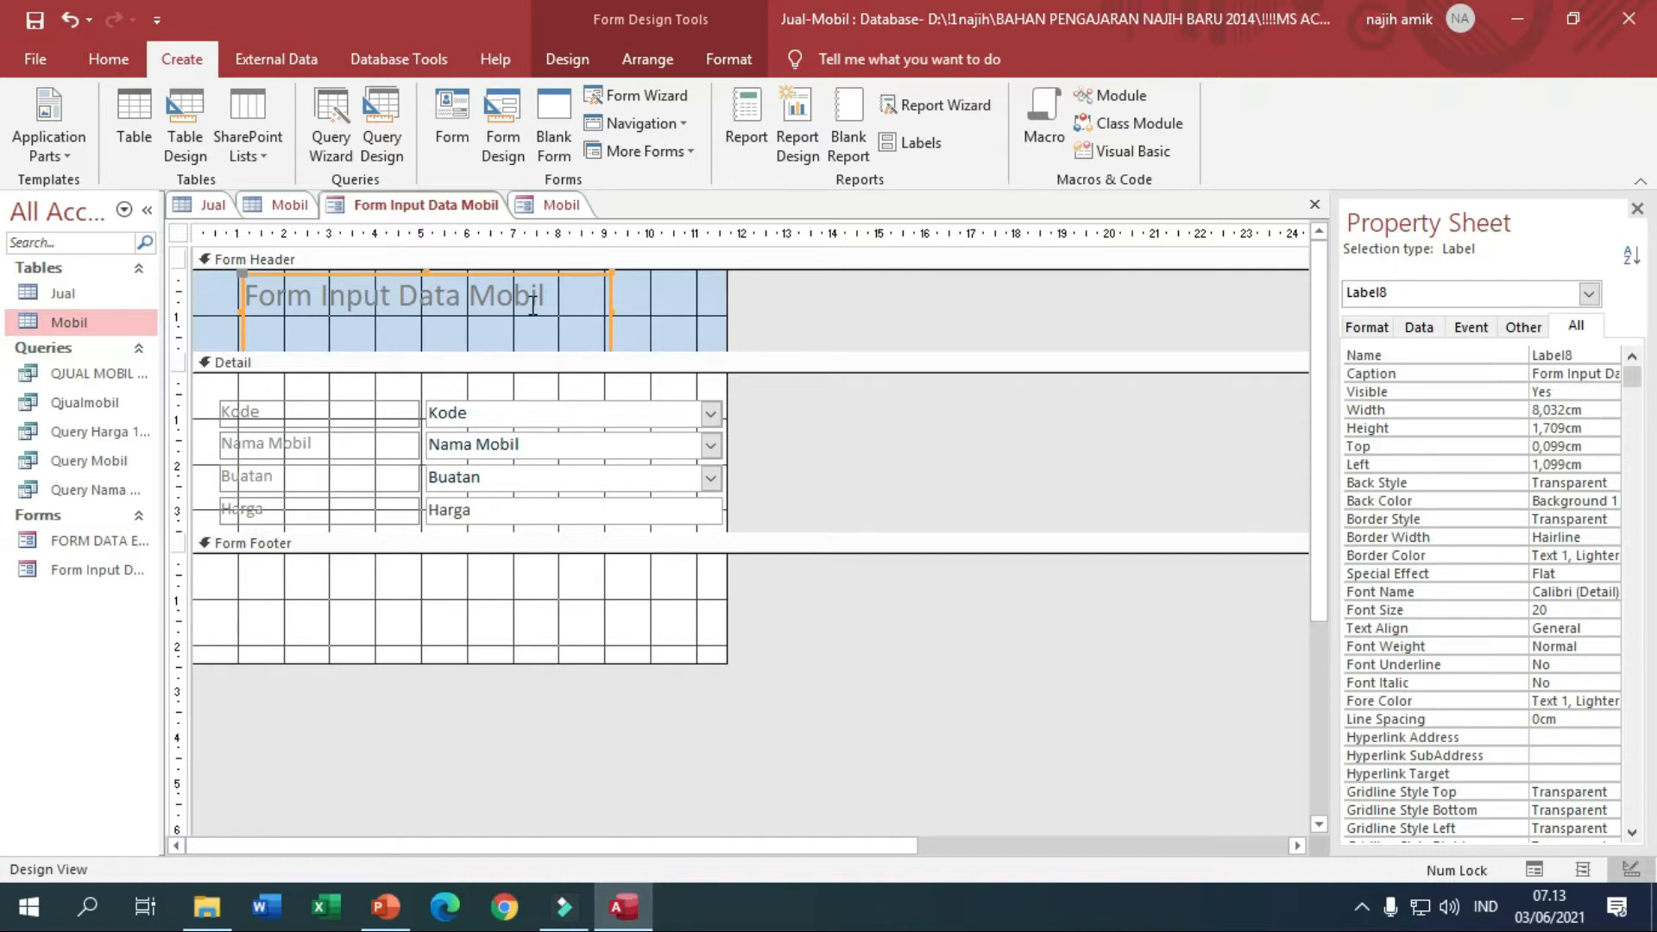
Inspect the properties of the Form Header, its title label, the Kode label, and the Kode, Nama Mobil and Buatan combo boxes.
left_click(701, 304)
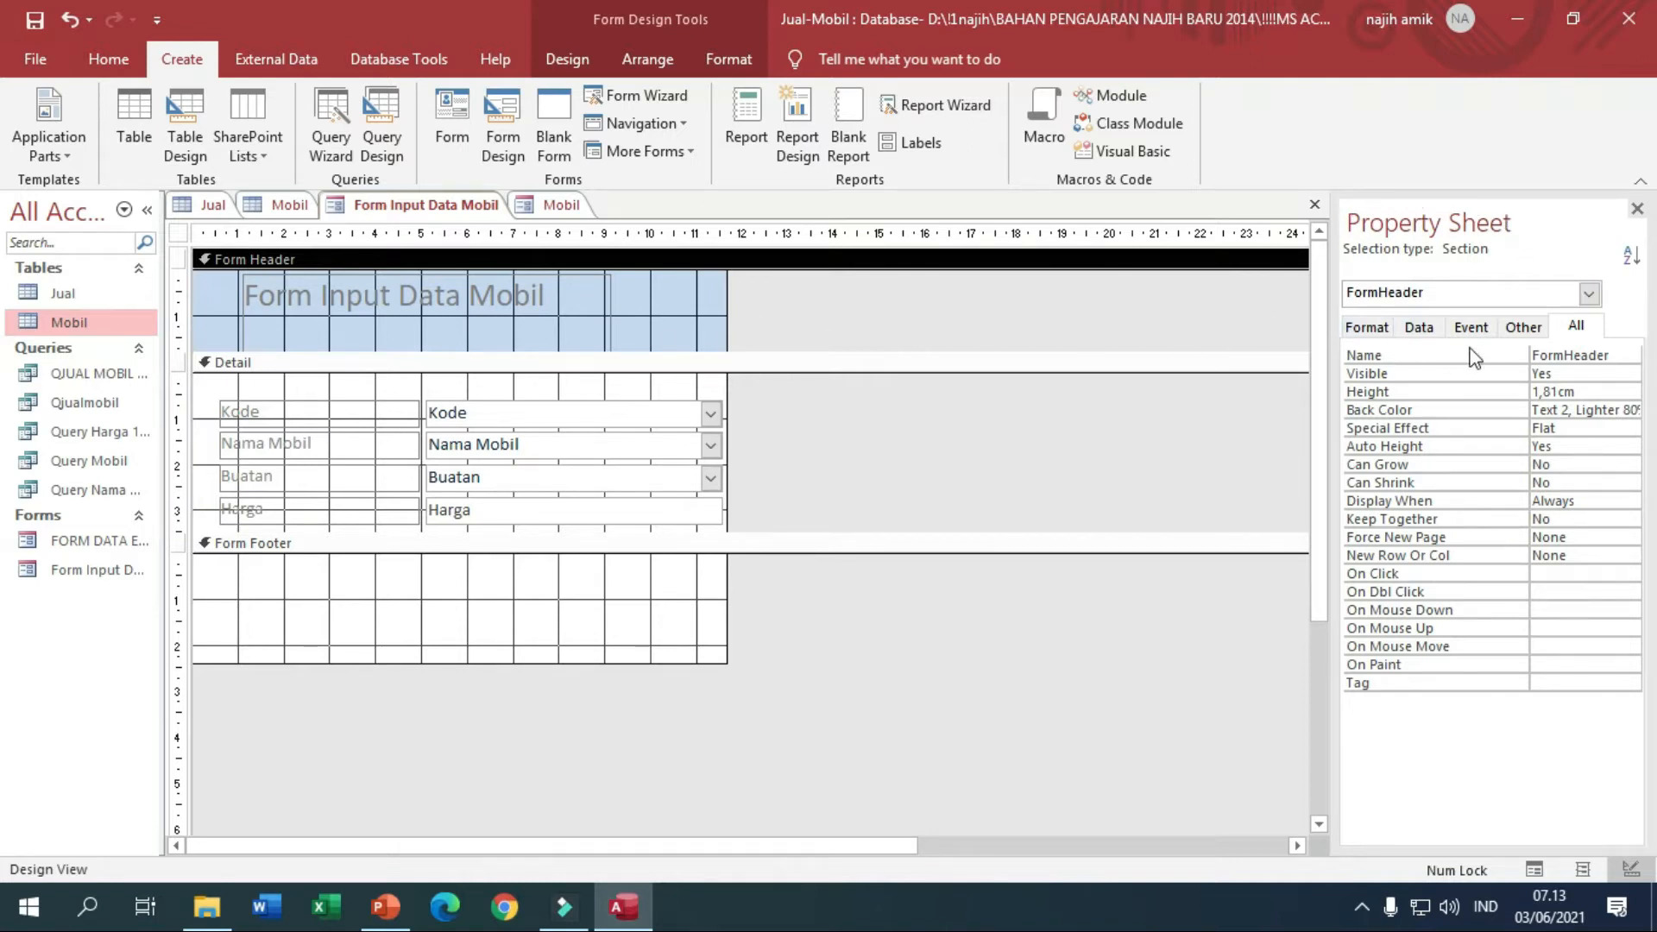
left_click(607, 328)
left_click(641, 414)
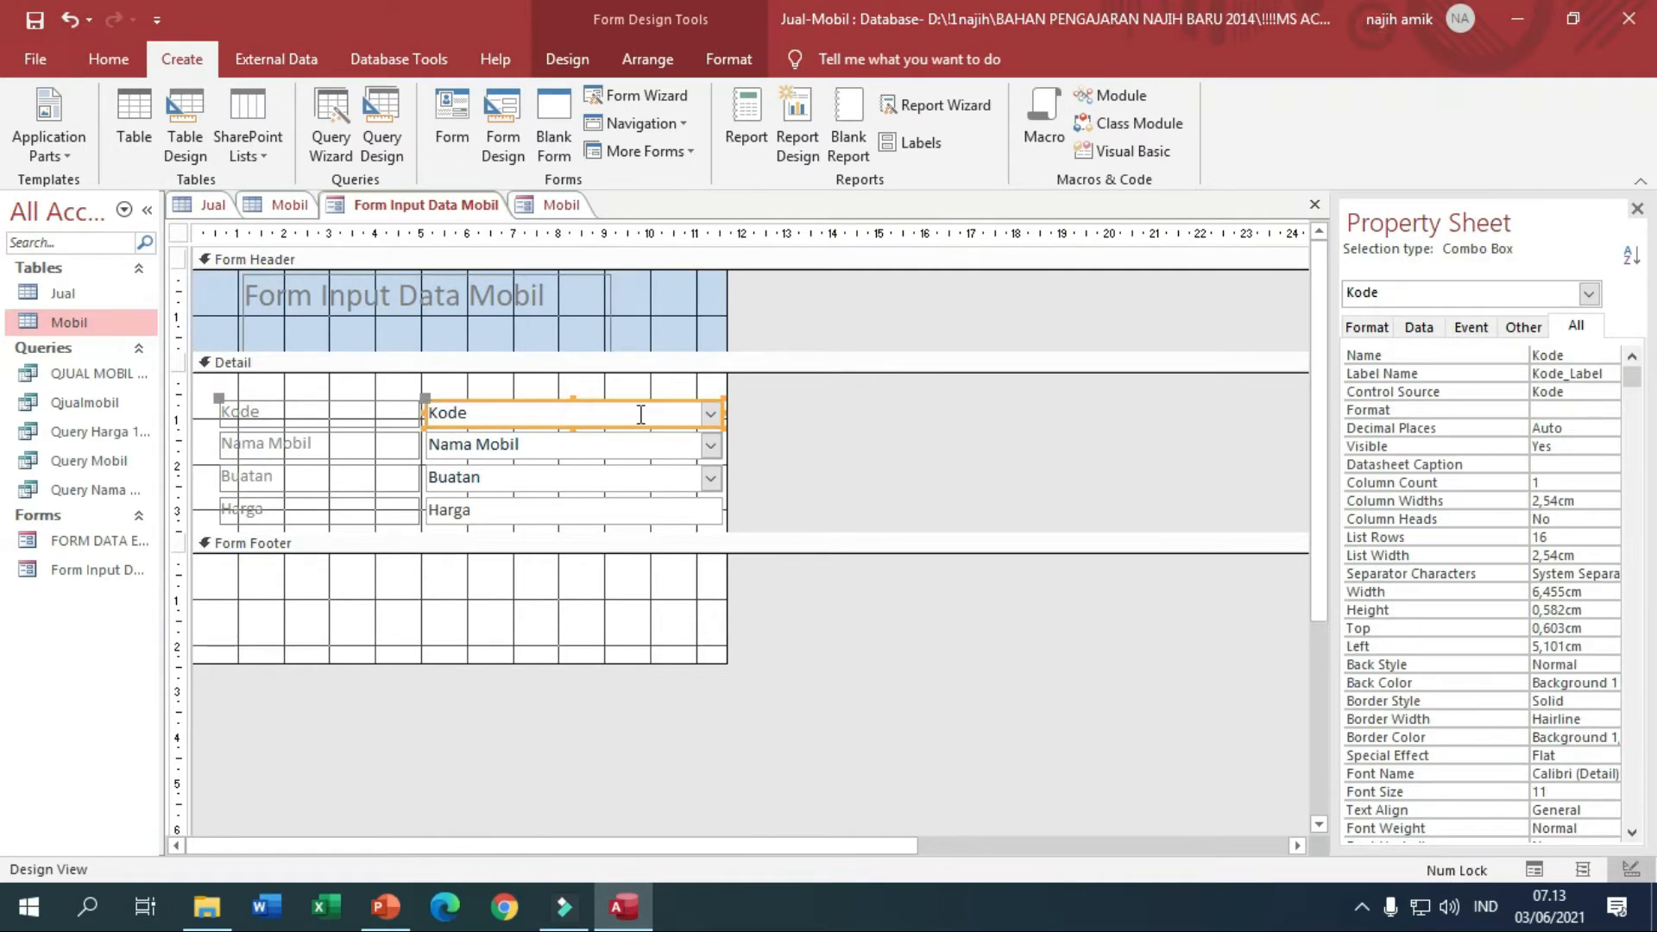
left_click(616, 451)
left_click(613, 475)
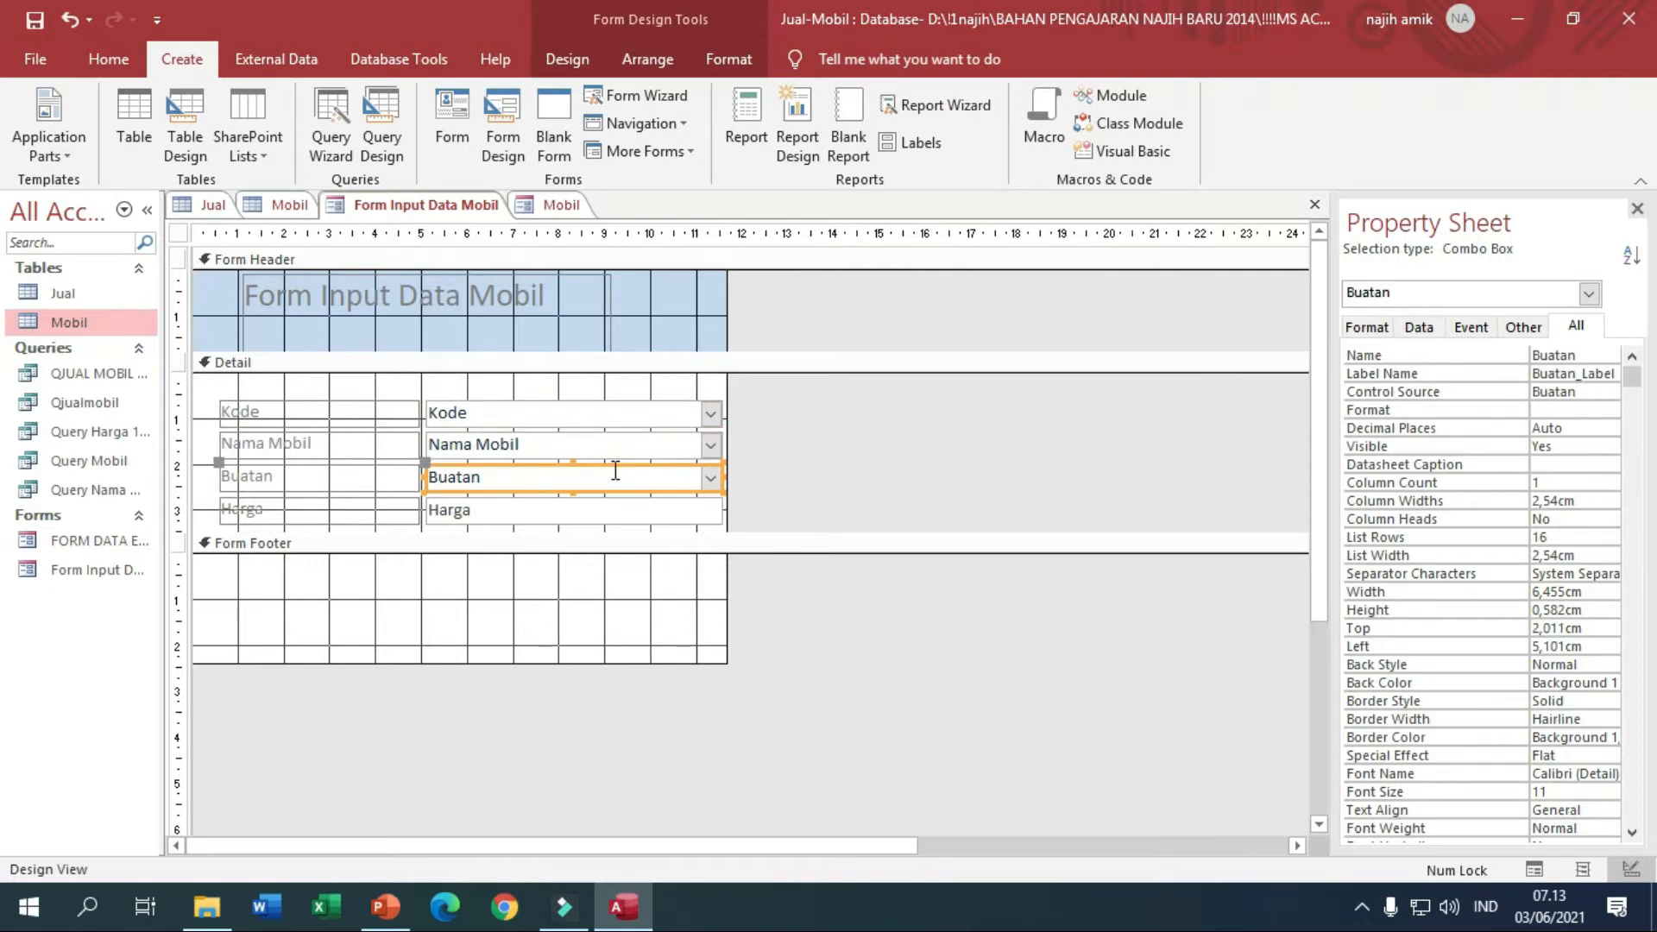
left_click(547, 307)
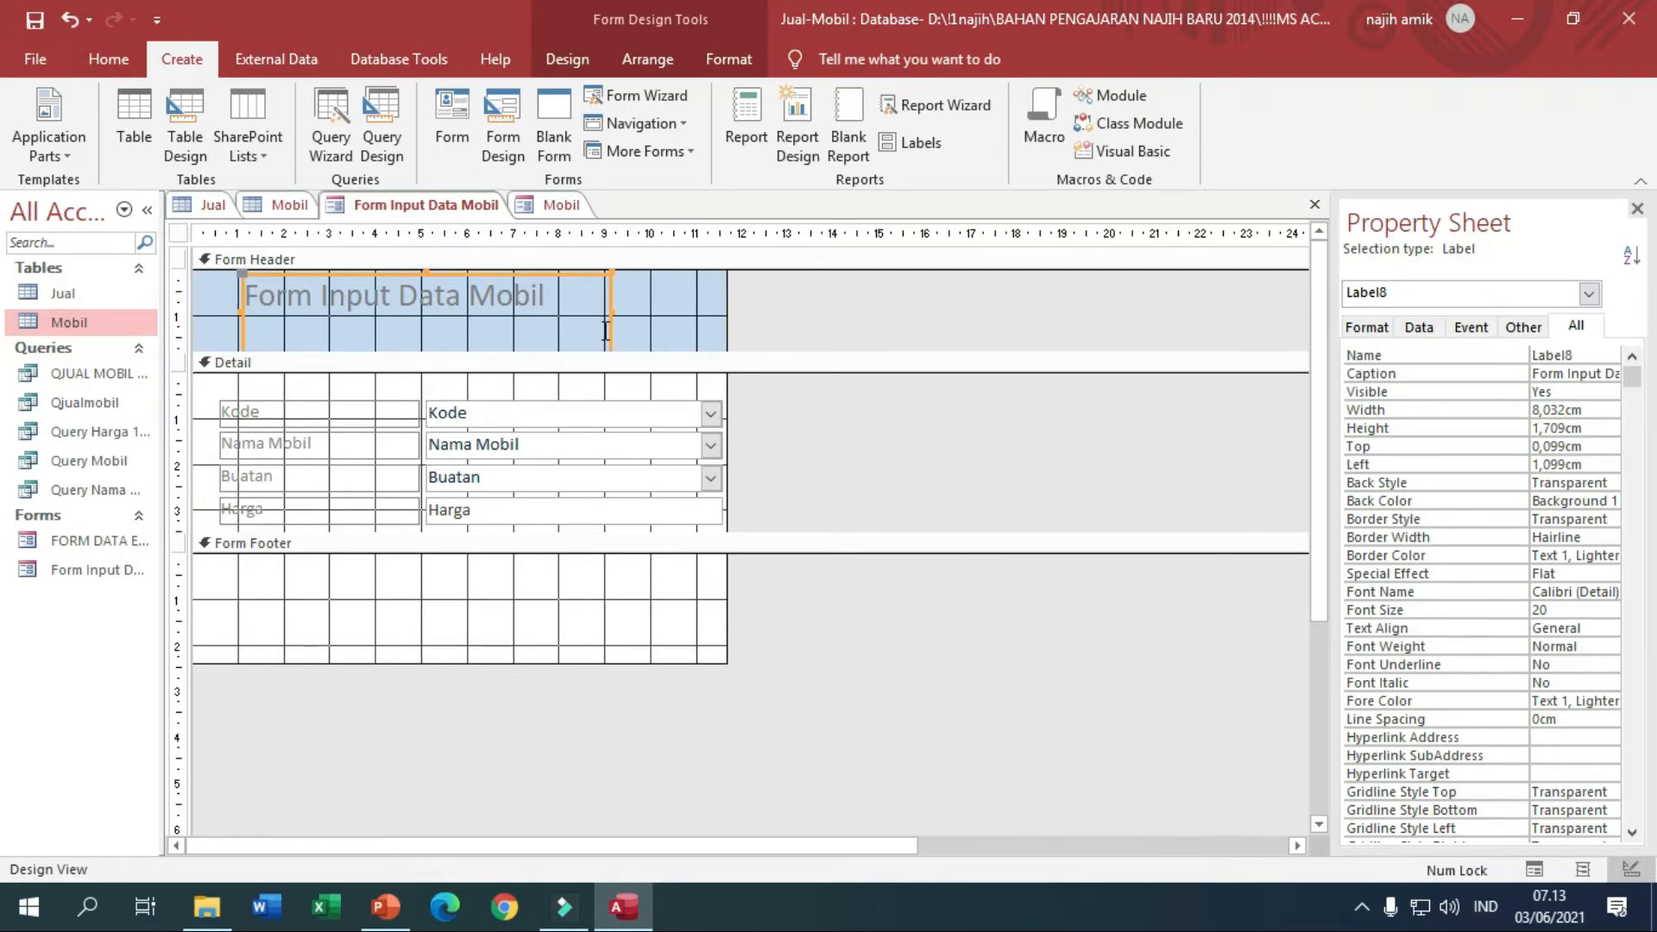
left_click(379, 420)
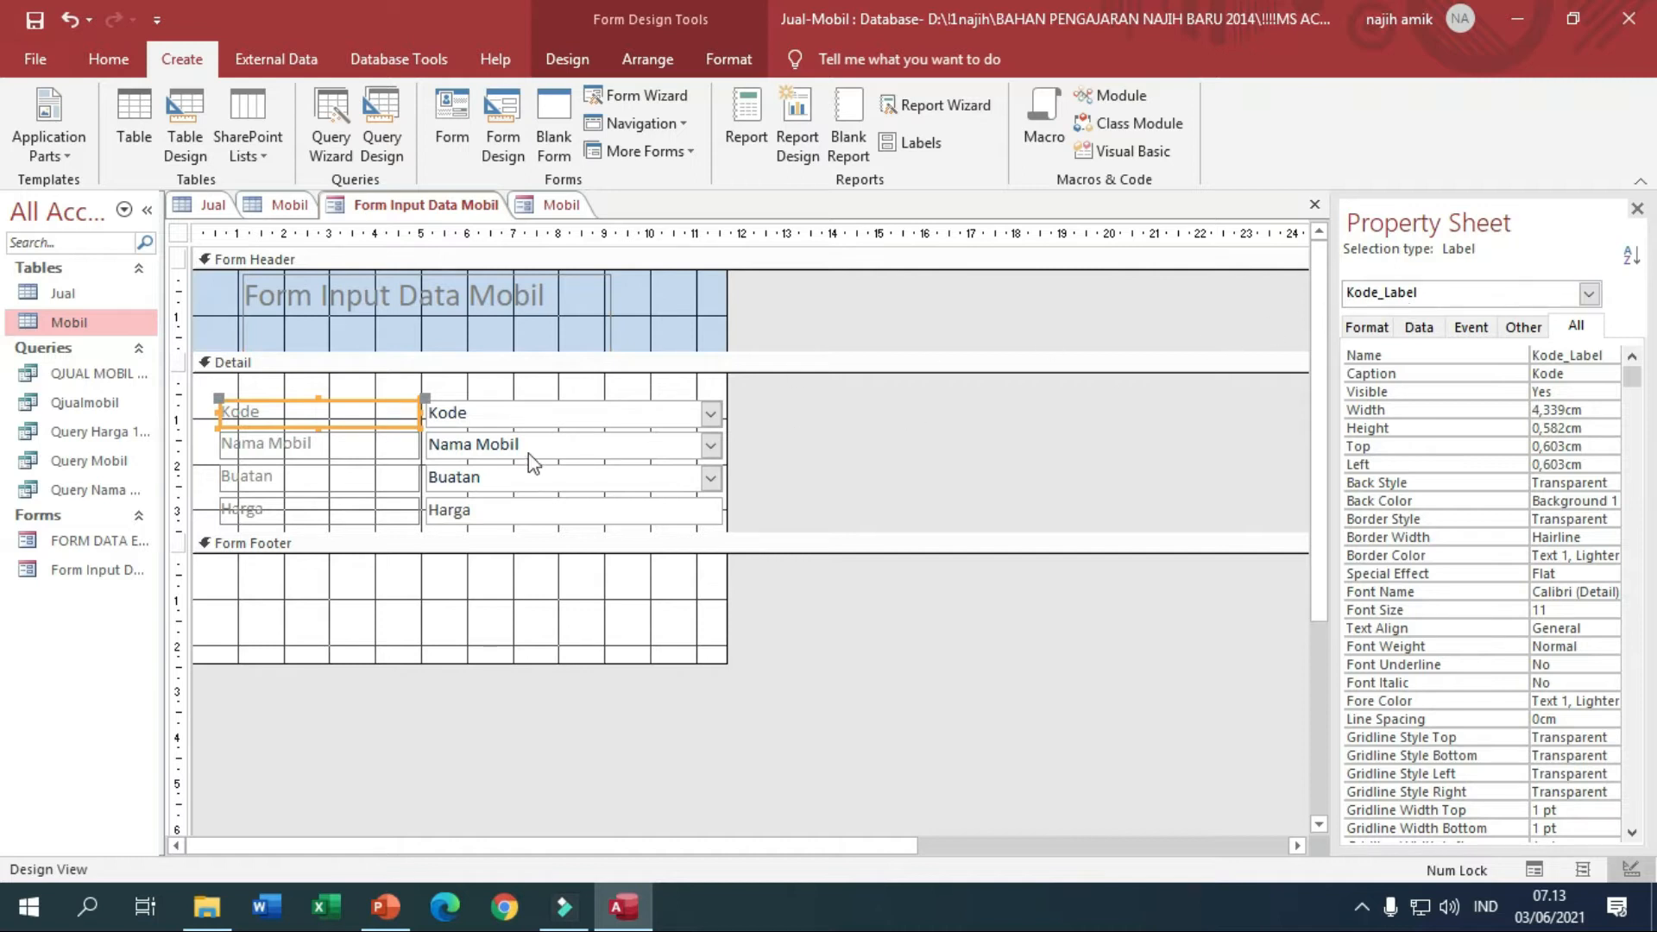
left_click(522, 420)
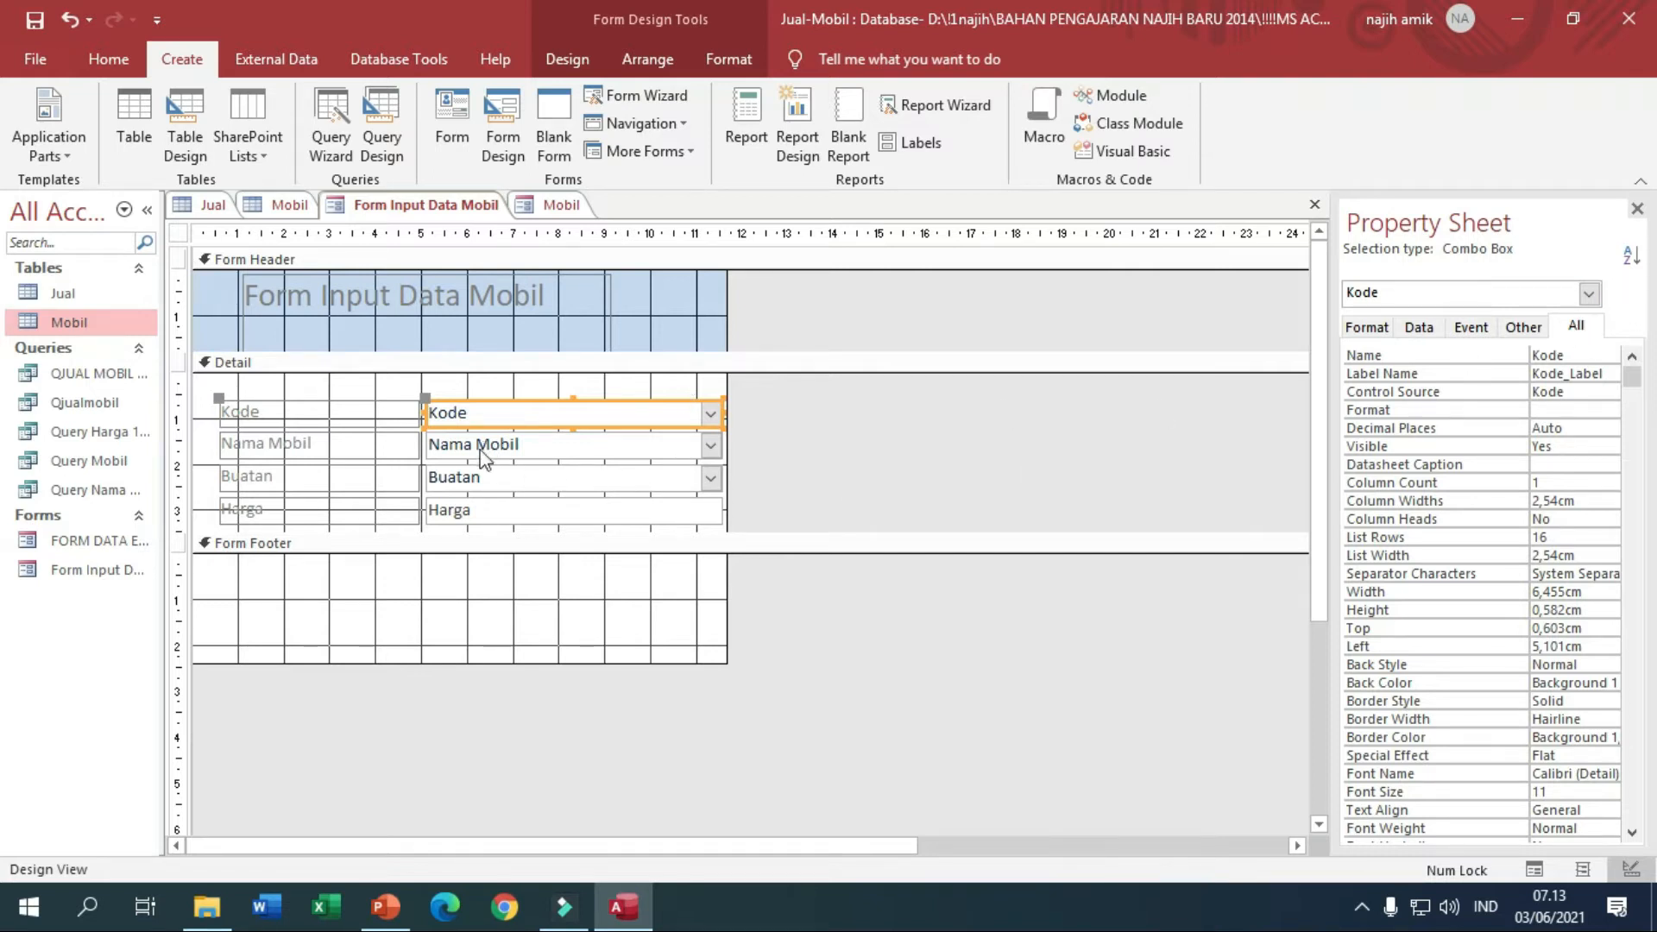
left_click(684, 324)
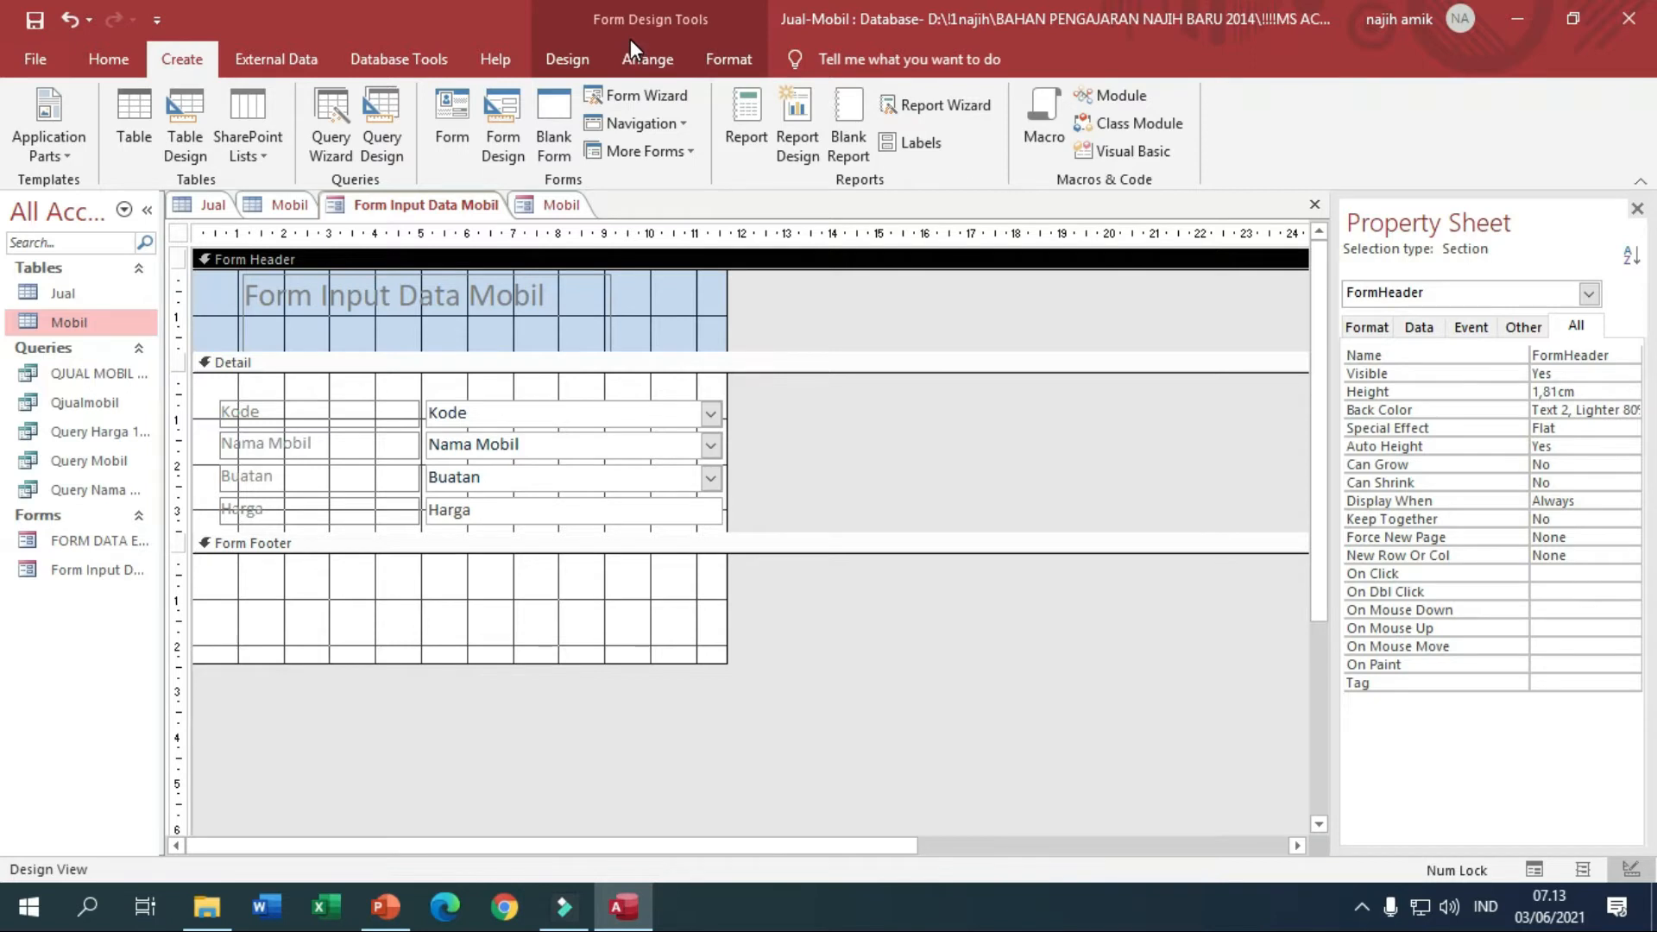
left_click(587, 57)
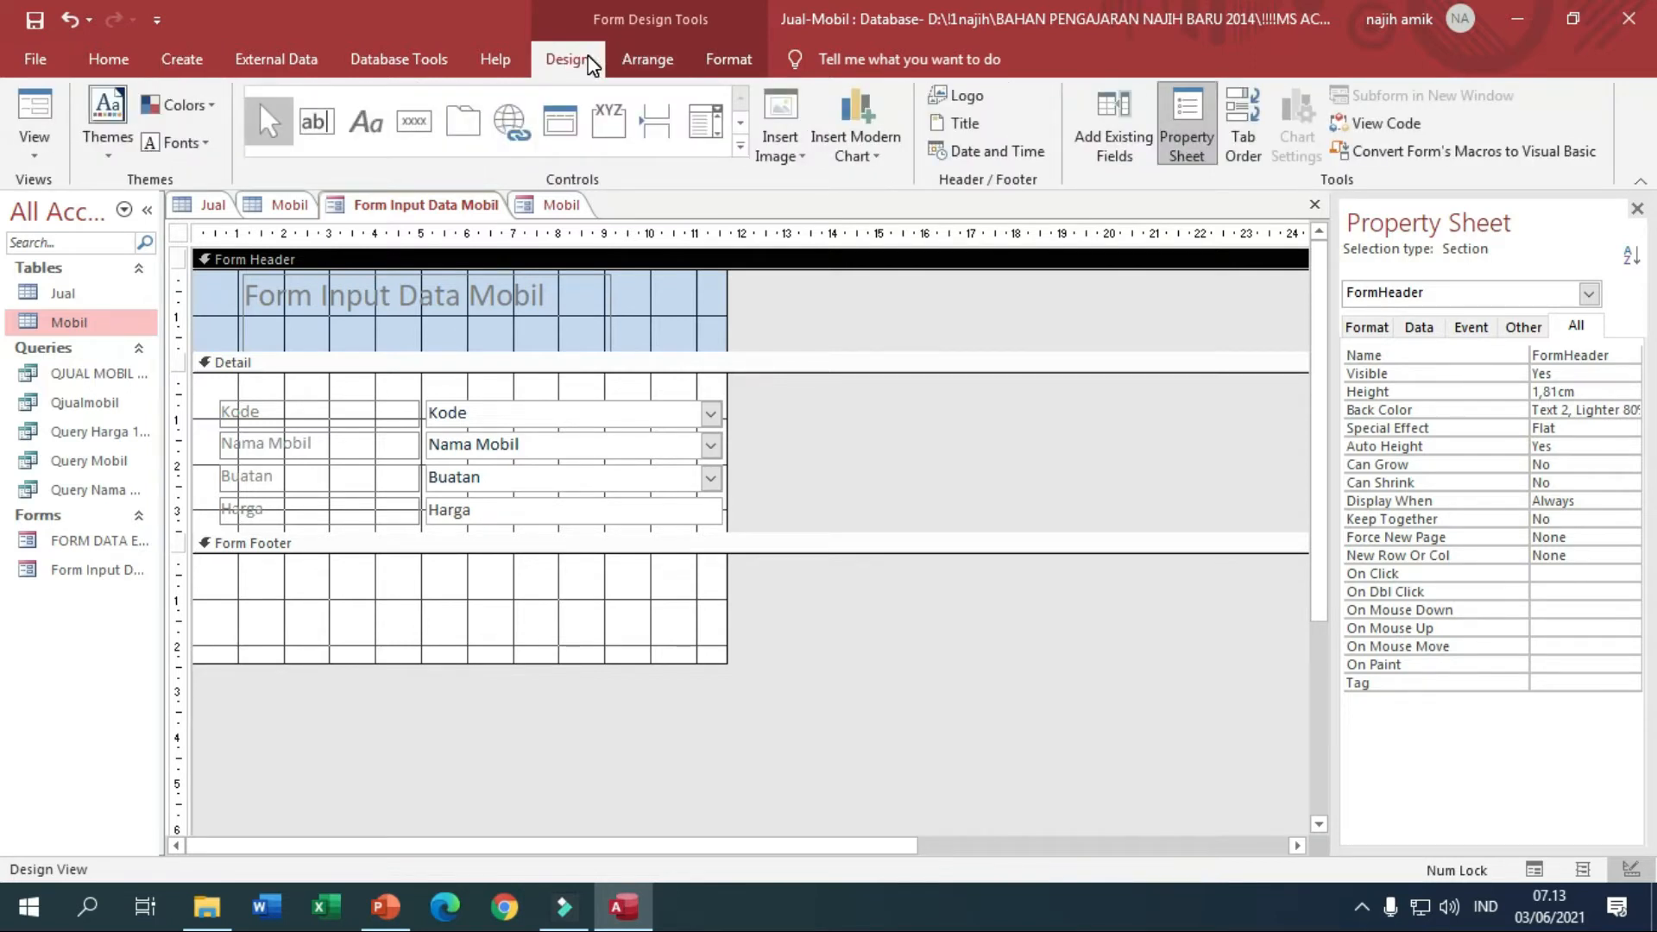
left_click(647, 60)
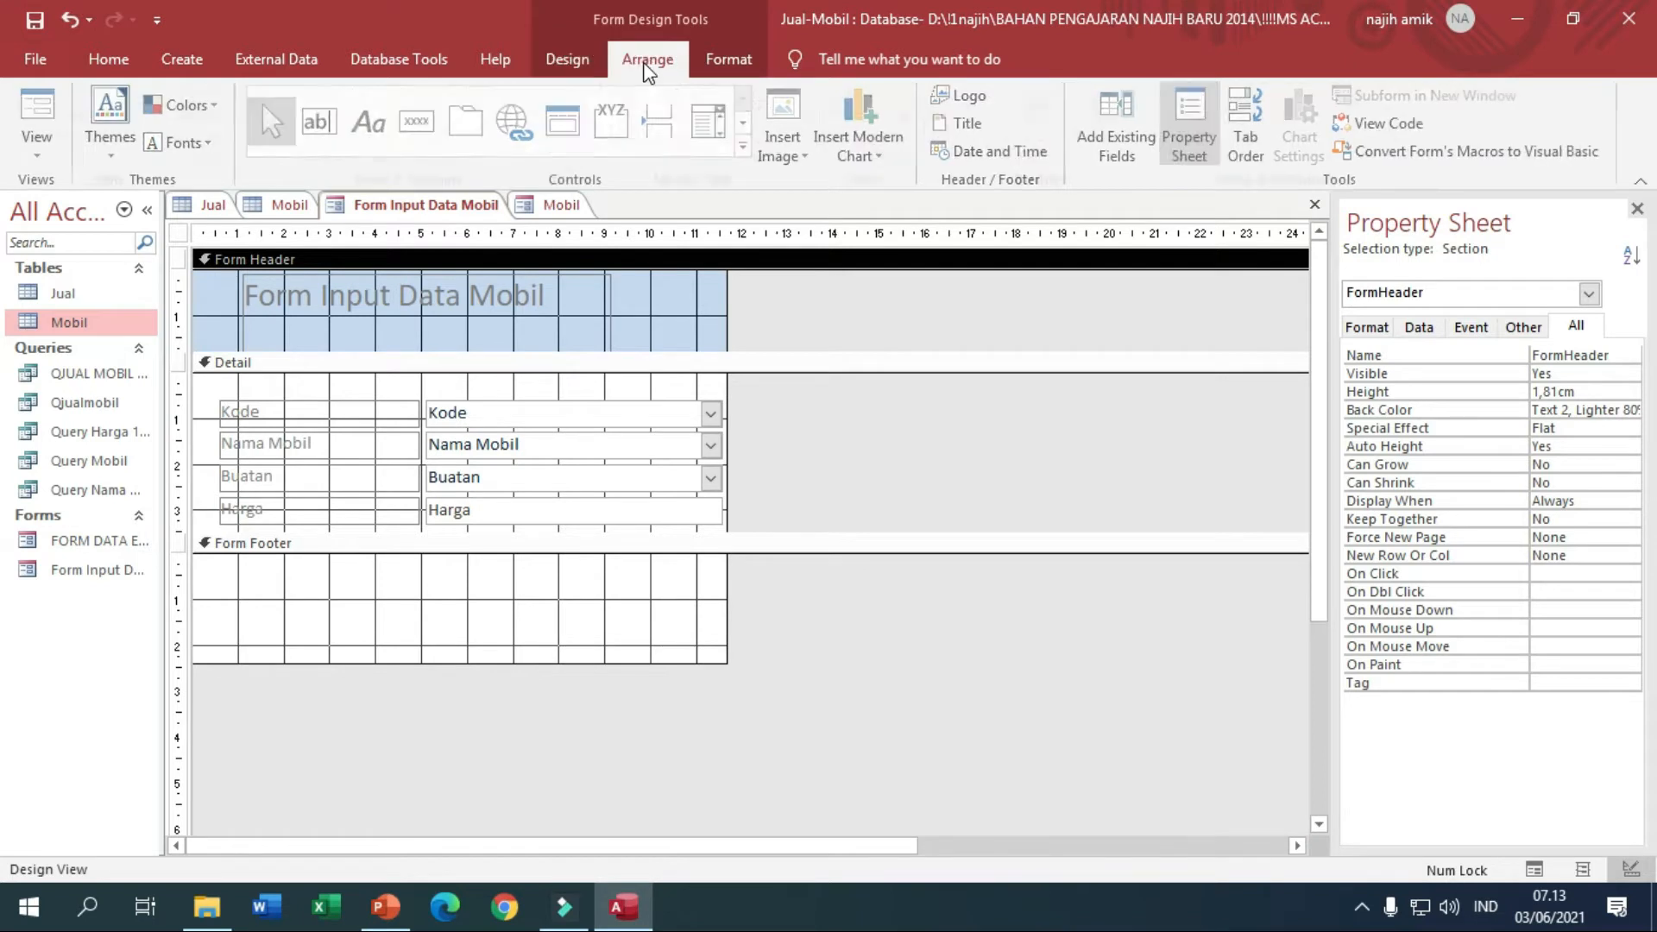
left_click(723, 78)
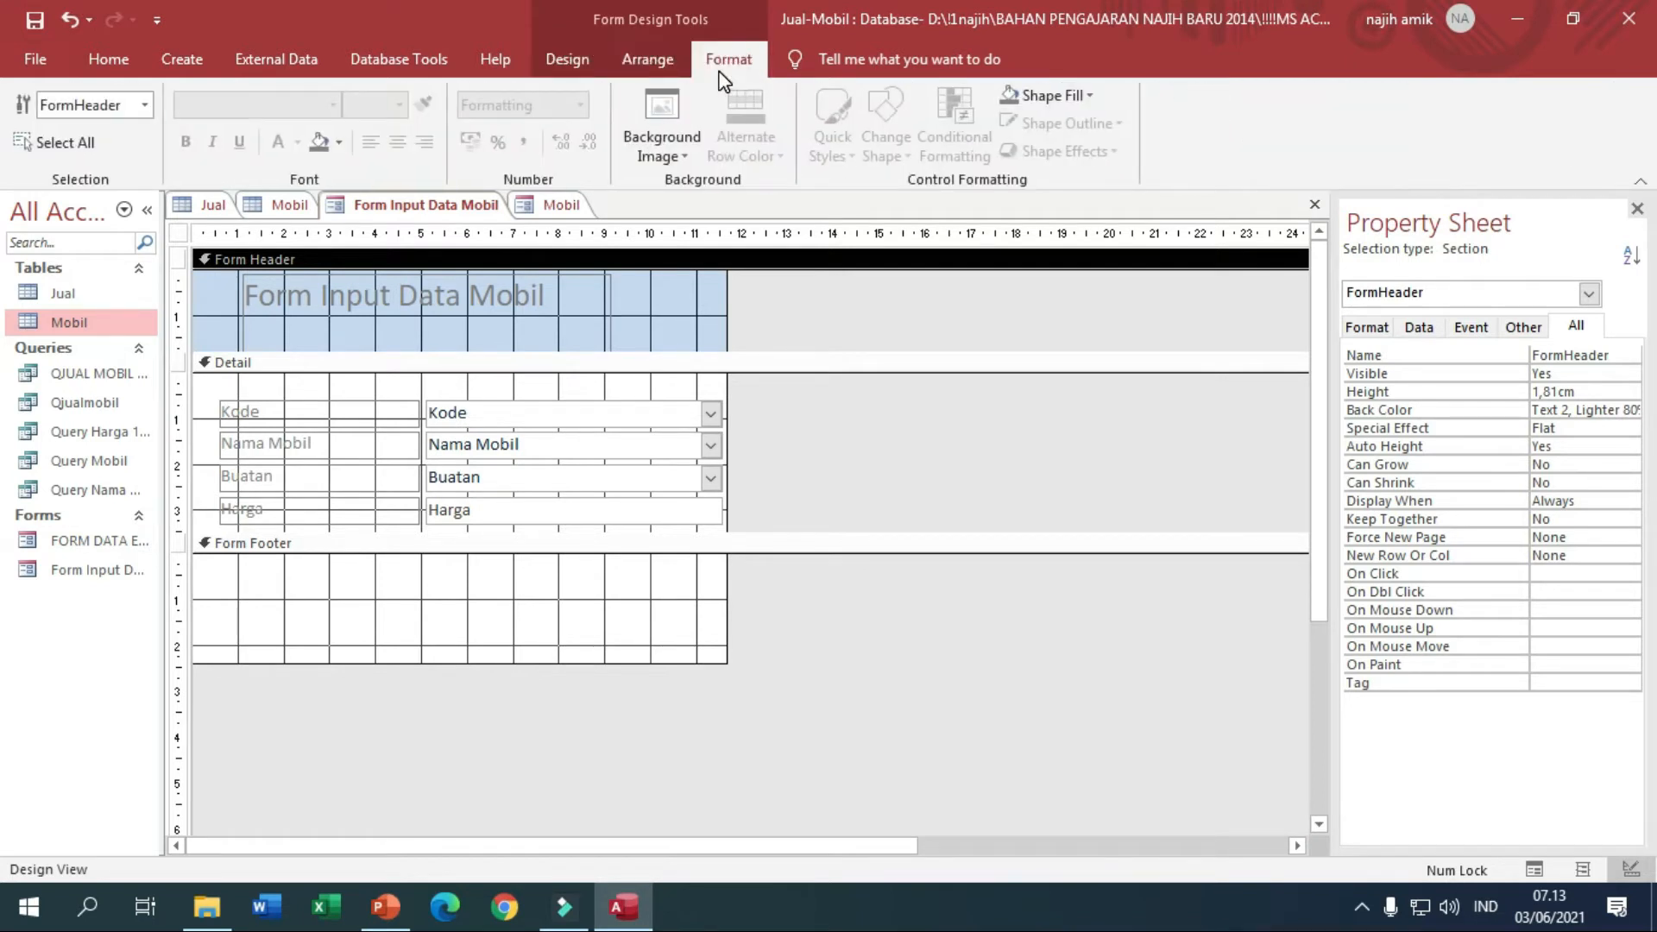
left_click(648, 62)
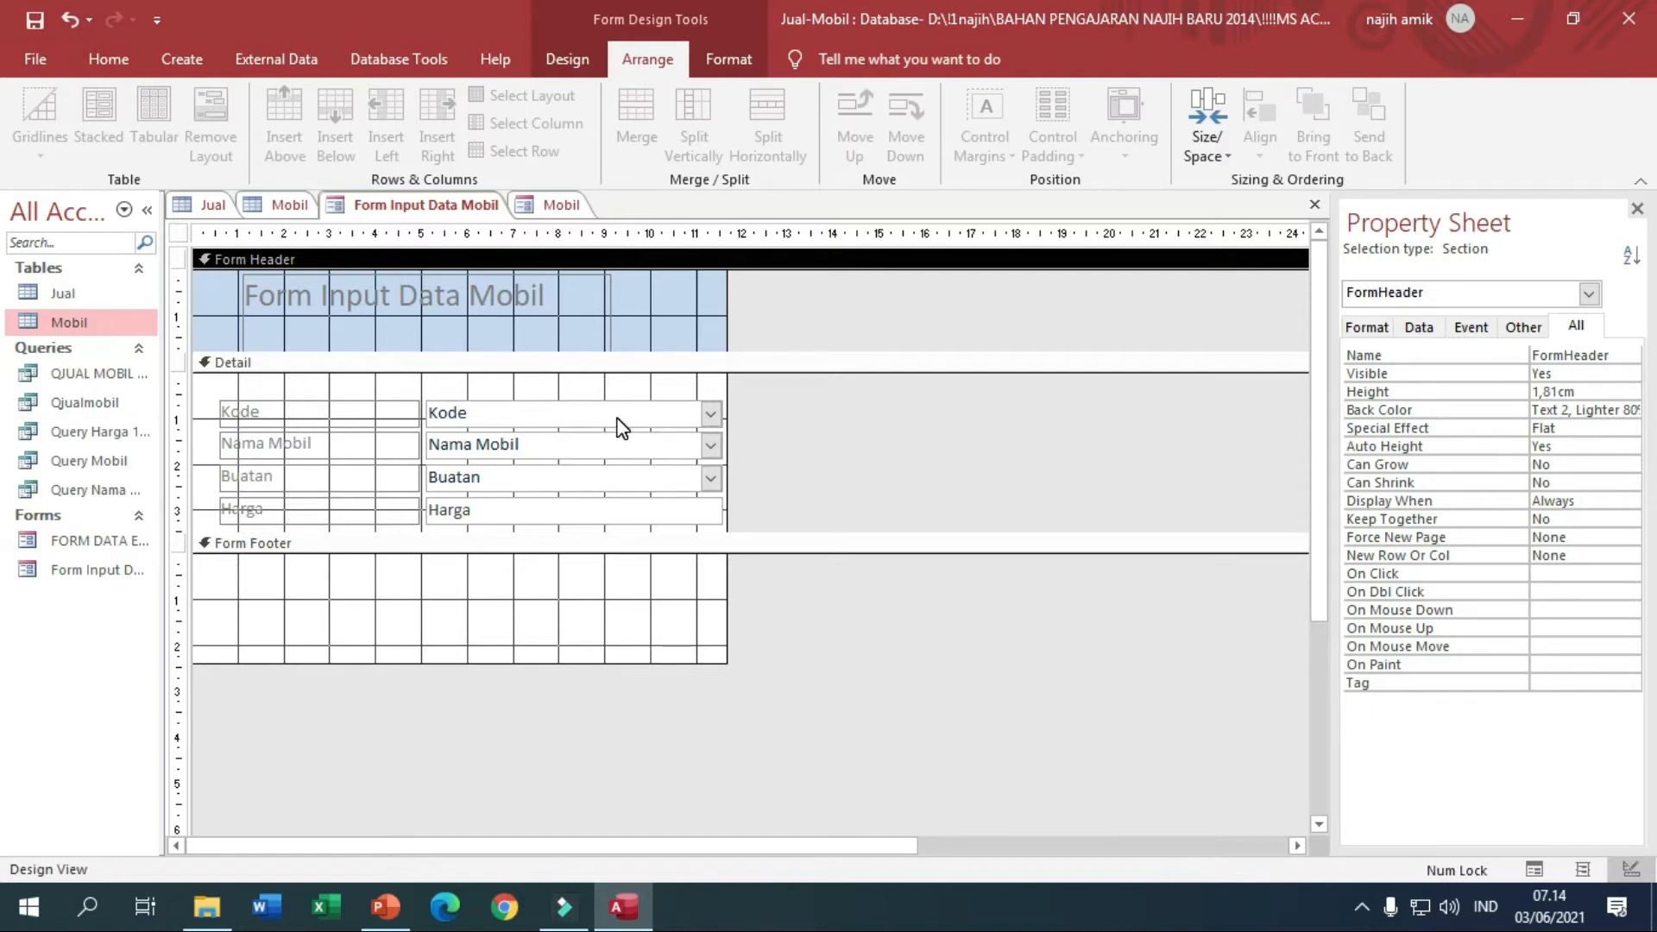
left_click(738, 69)
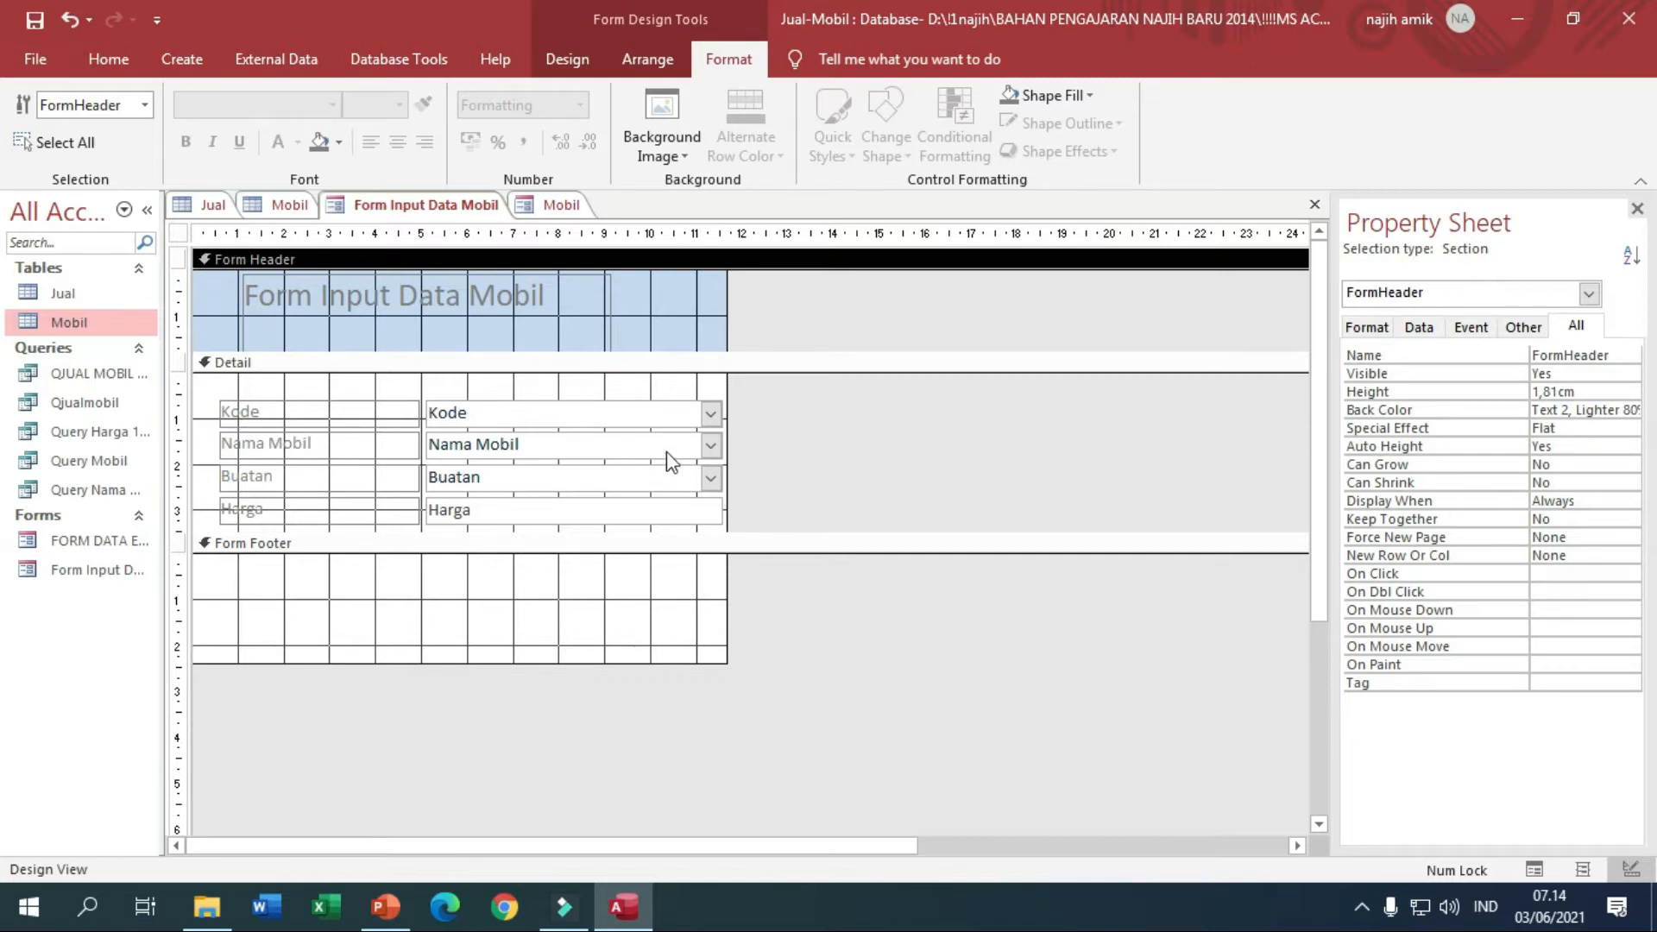
Apply the bright blue Office theme with Century Gothic text to the form, with the Green Yellow colour scheme.
left_click(571, 65)
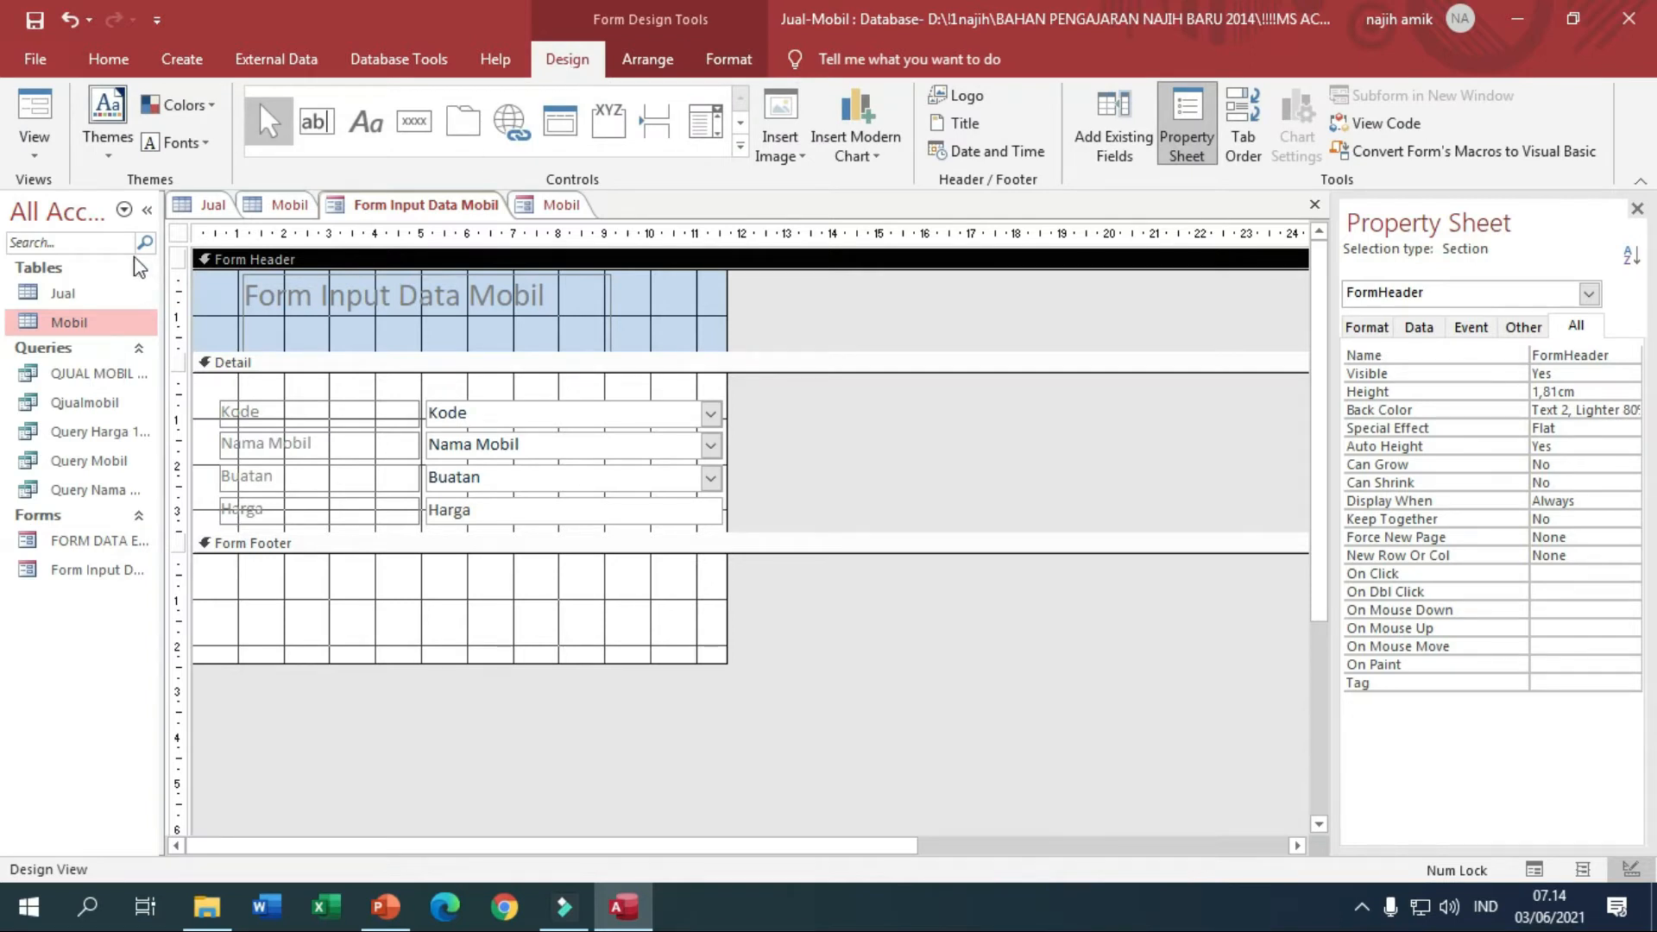
left_click(107, 157)
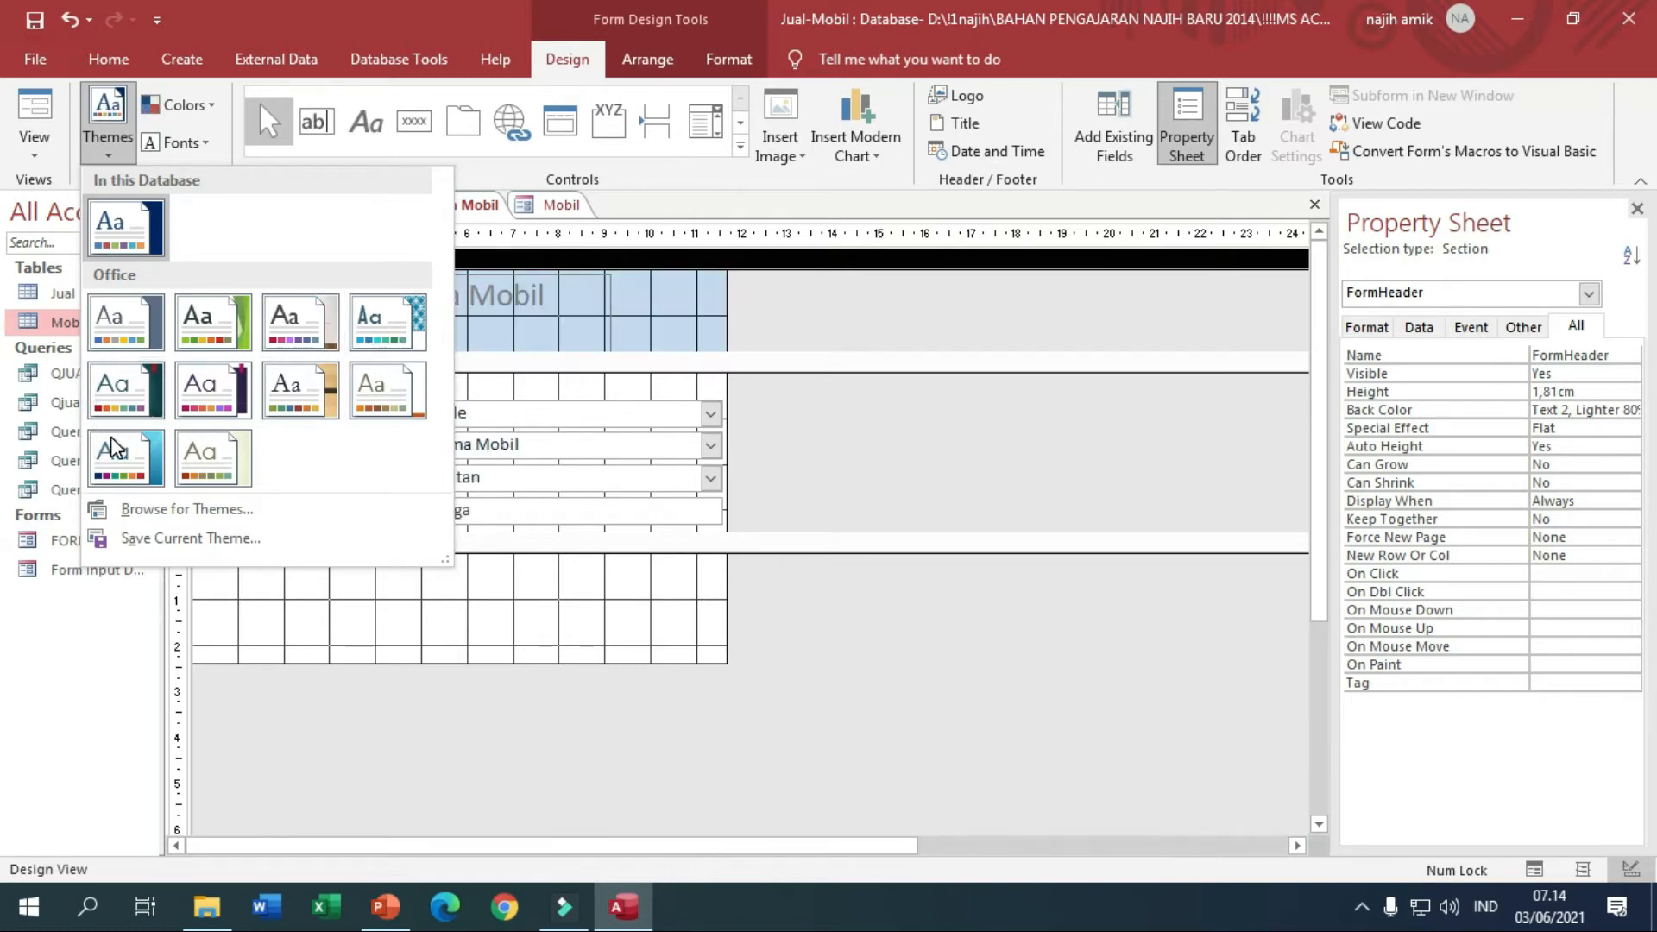
left_click(119, 474)
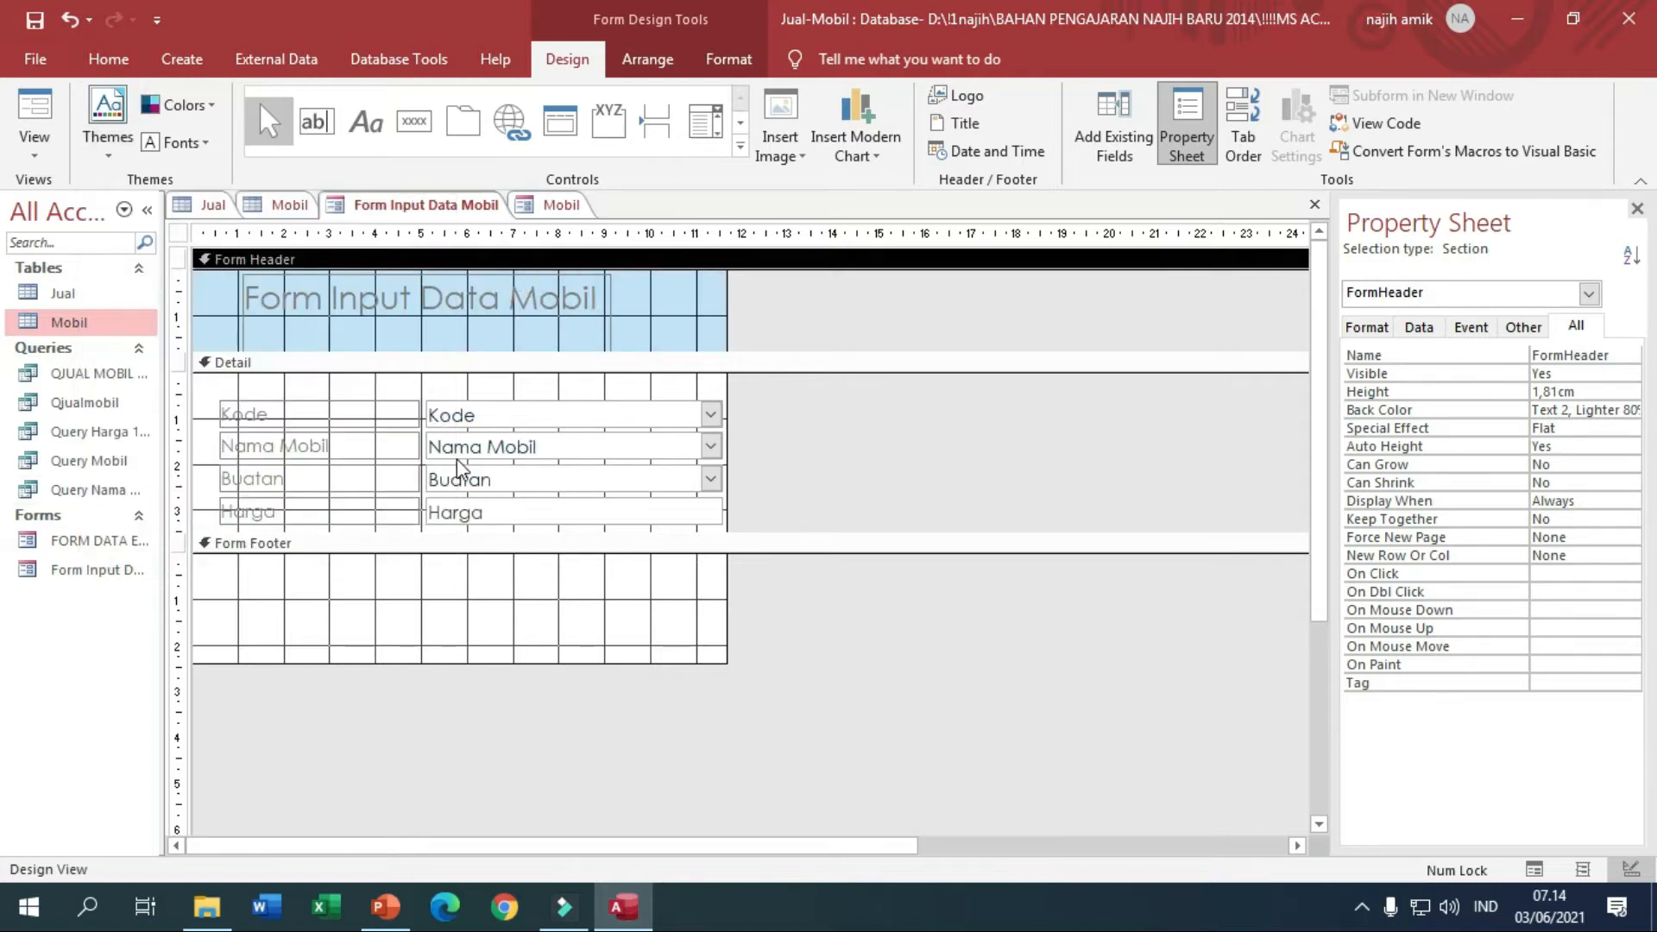
left_click(211, 107)
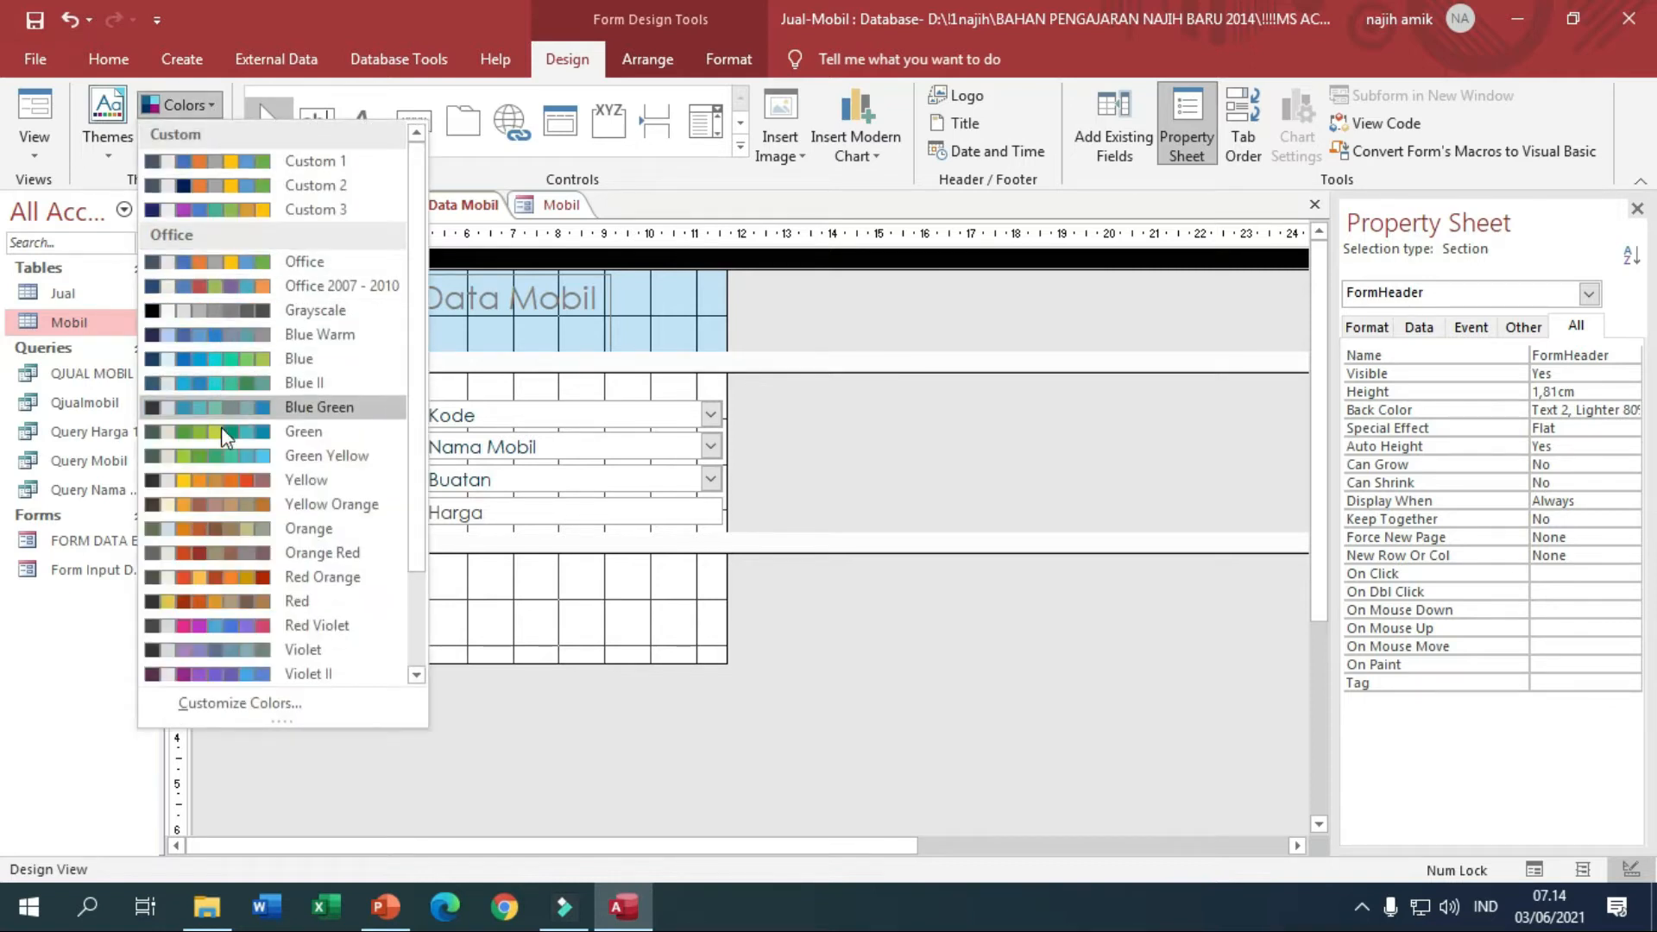
left_click(220, 459)
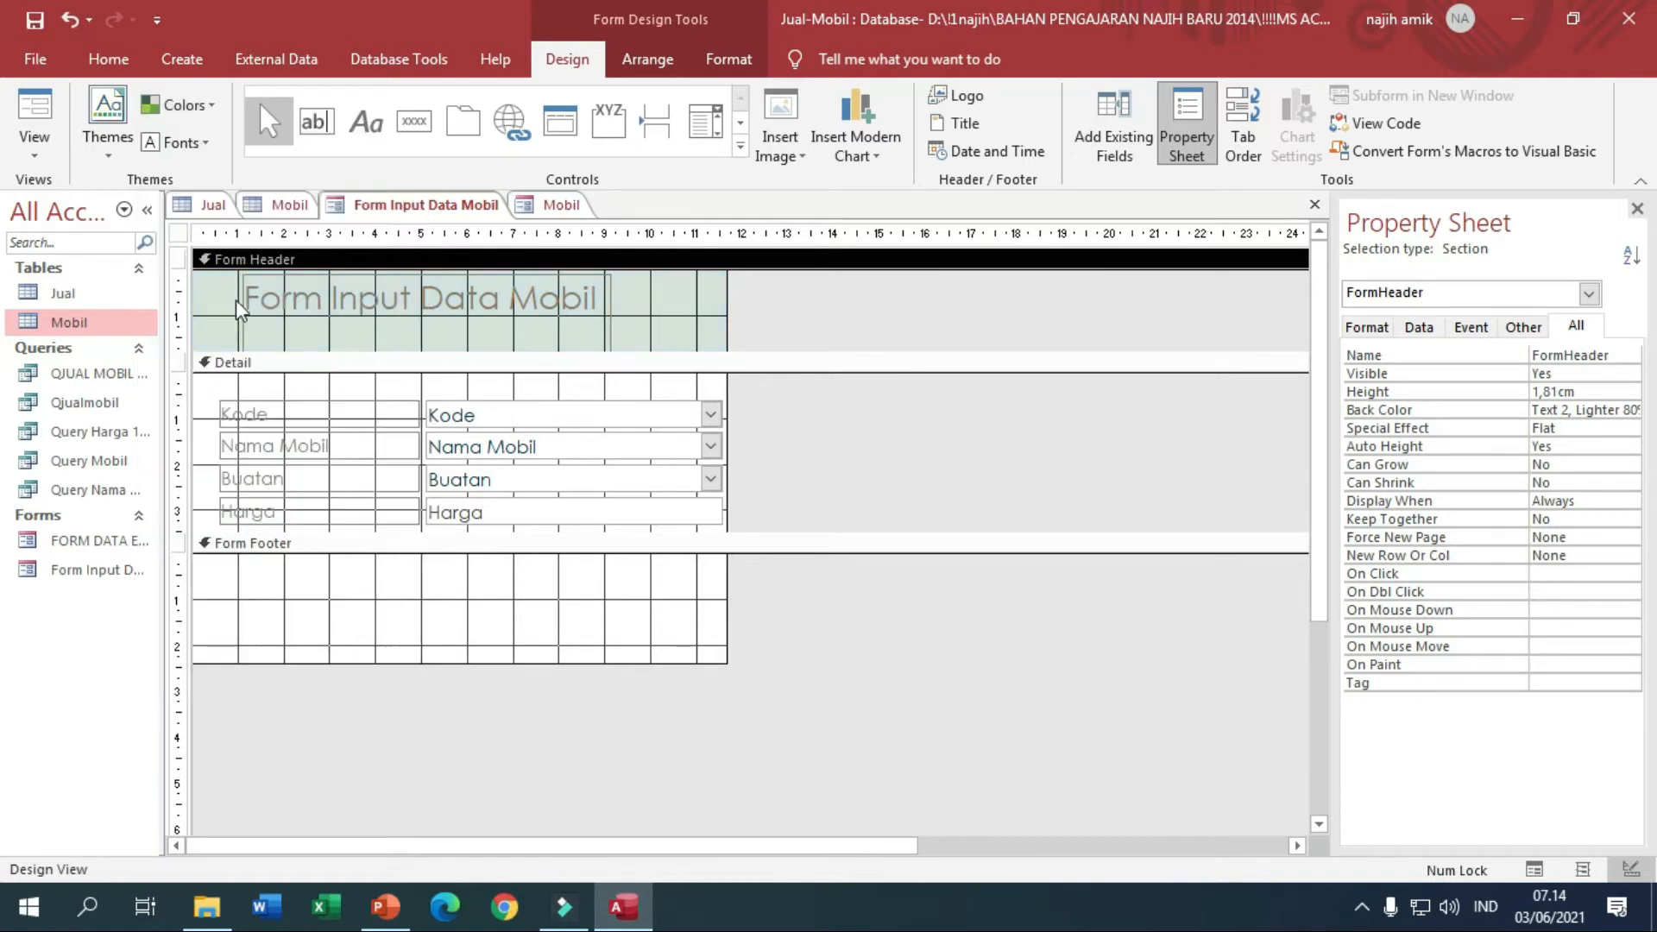
left_click(203, 144)
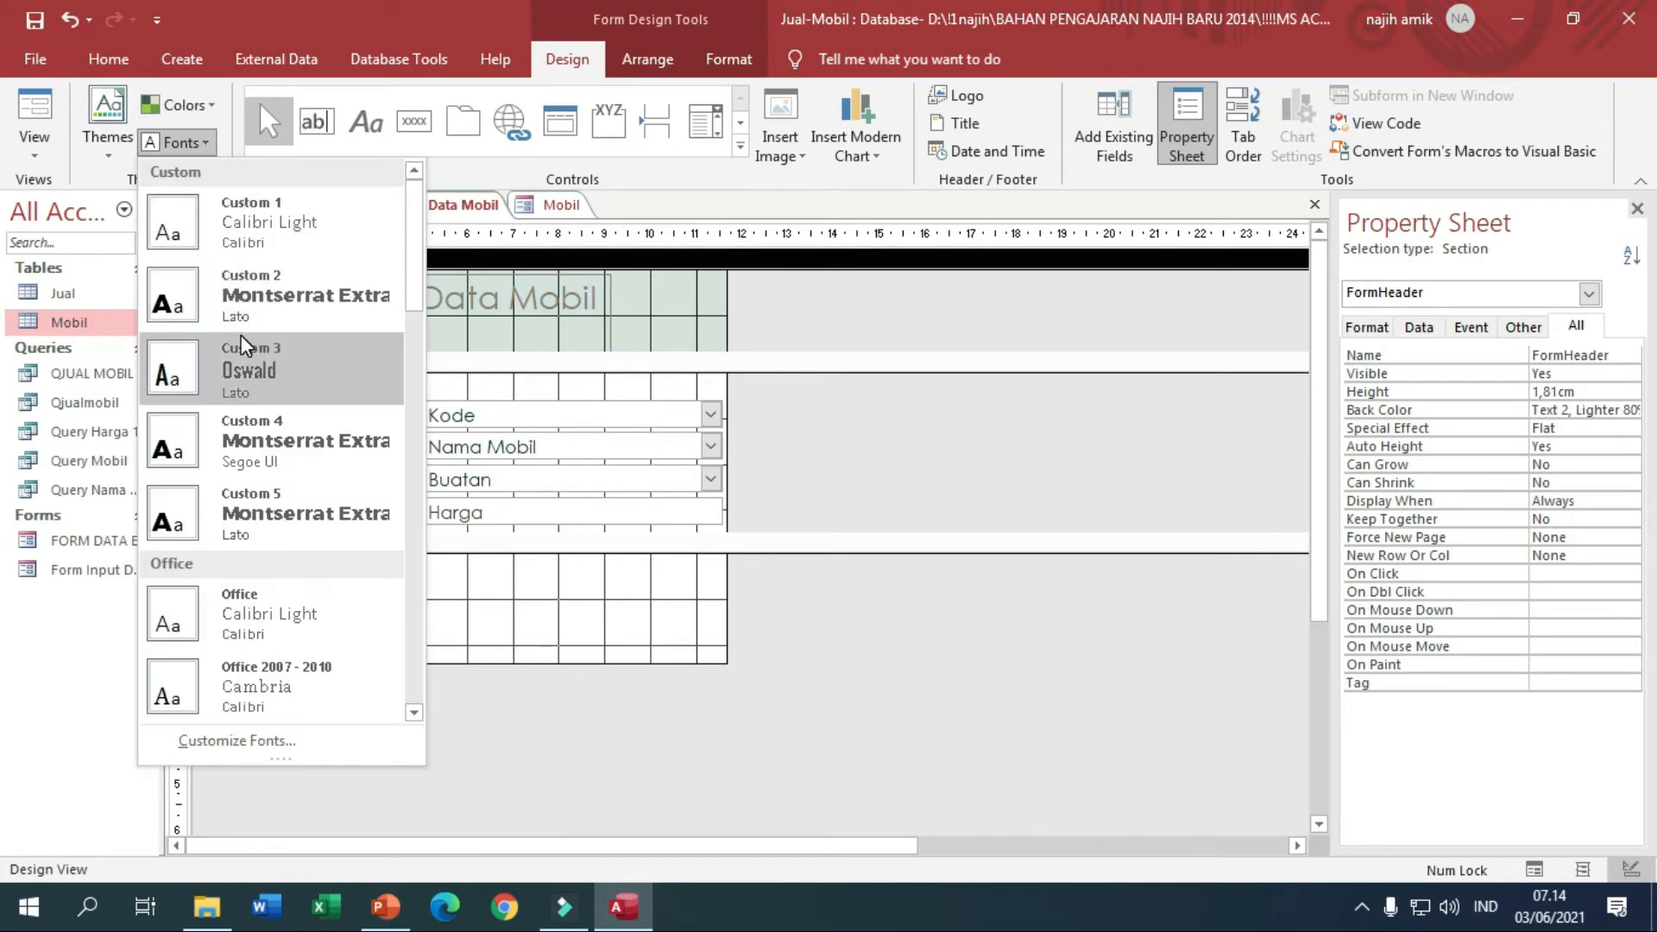
left_click(231, 149)
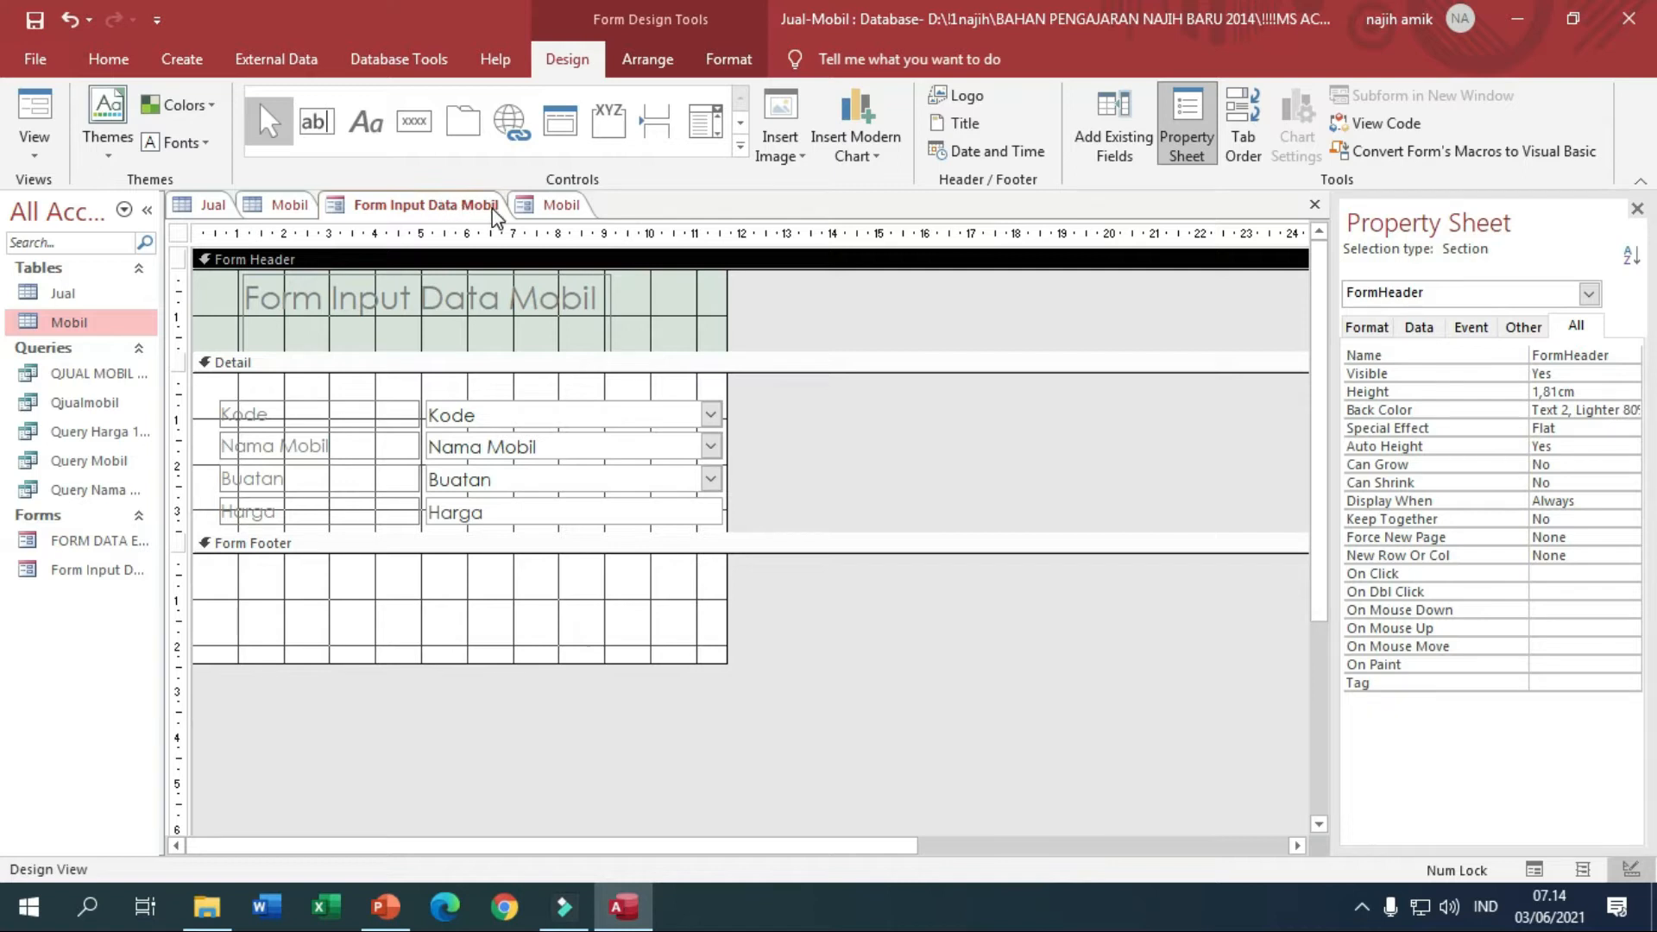
left_click(739, 145)
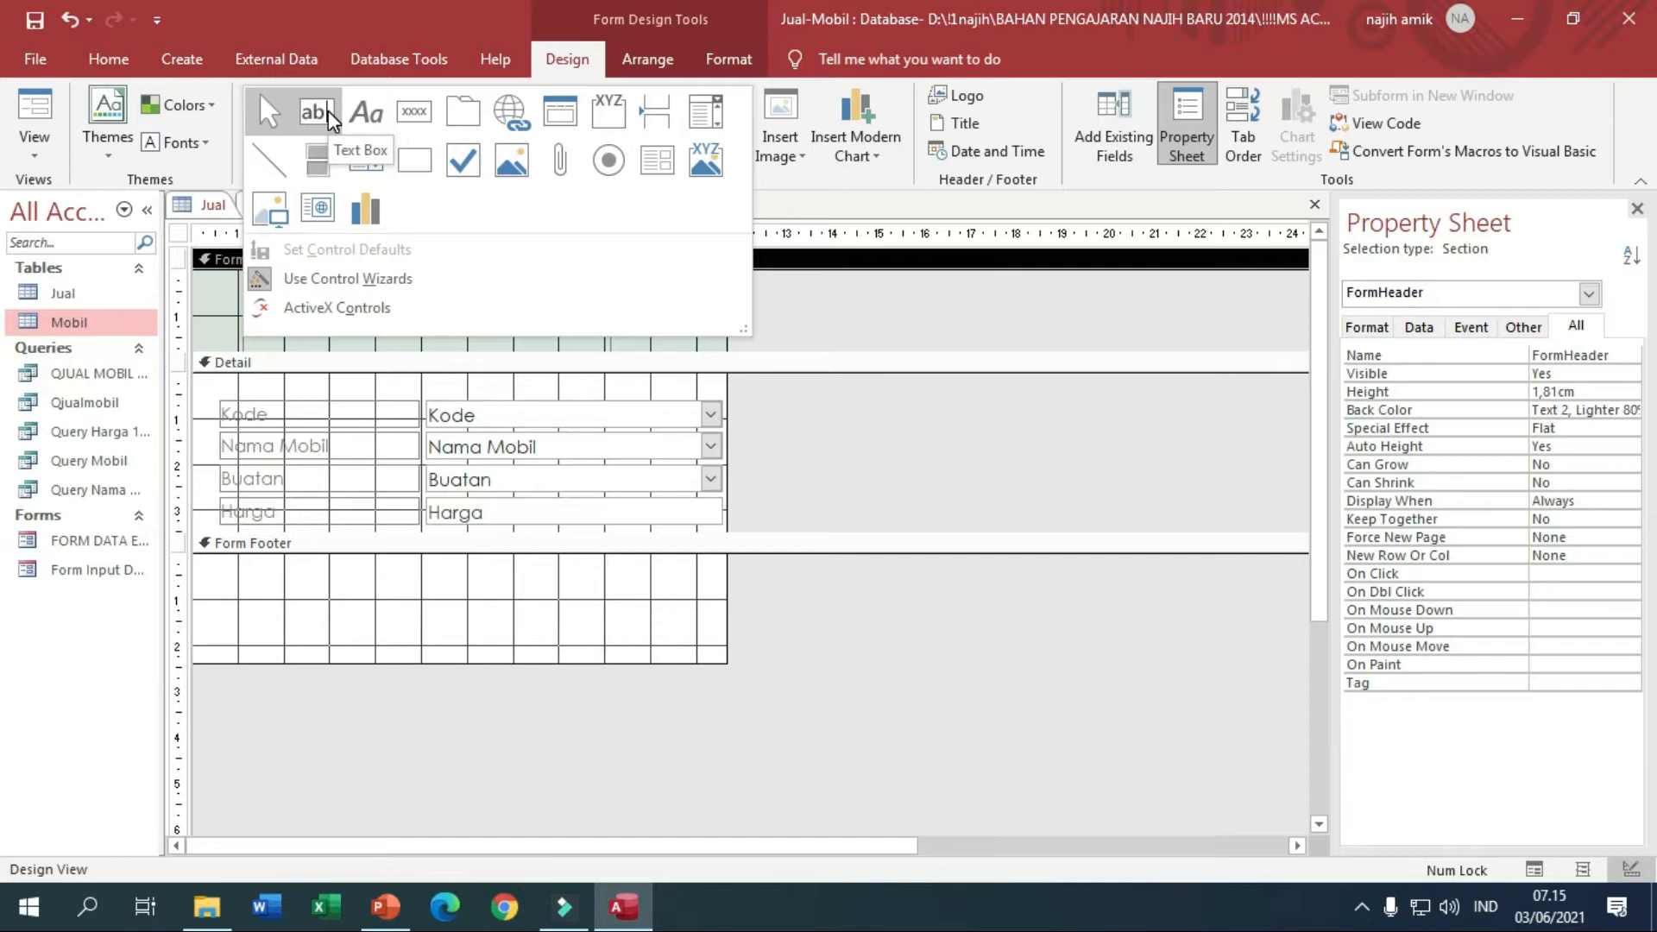
left_click(471, 420)
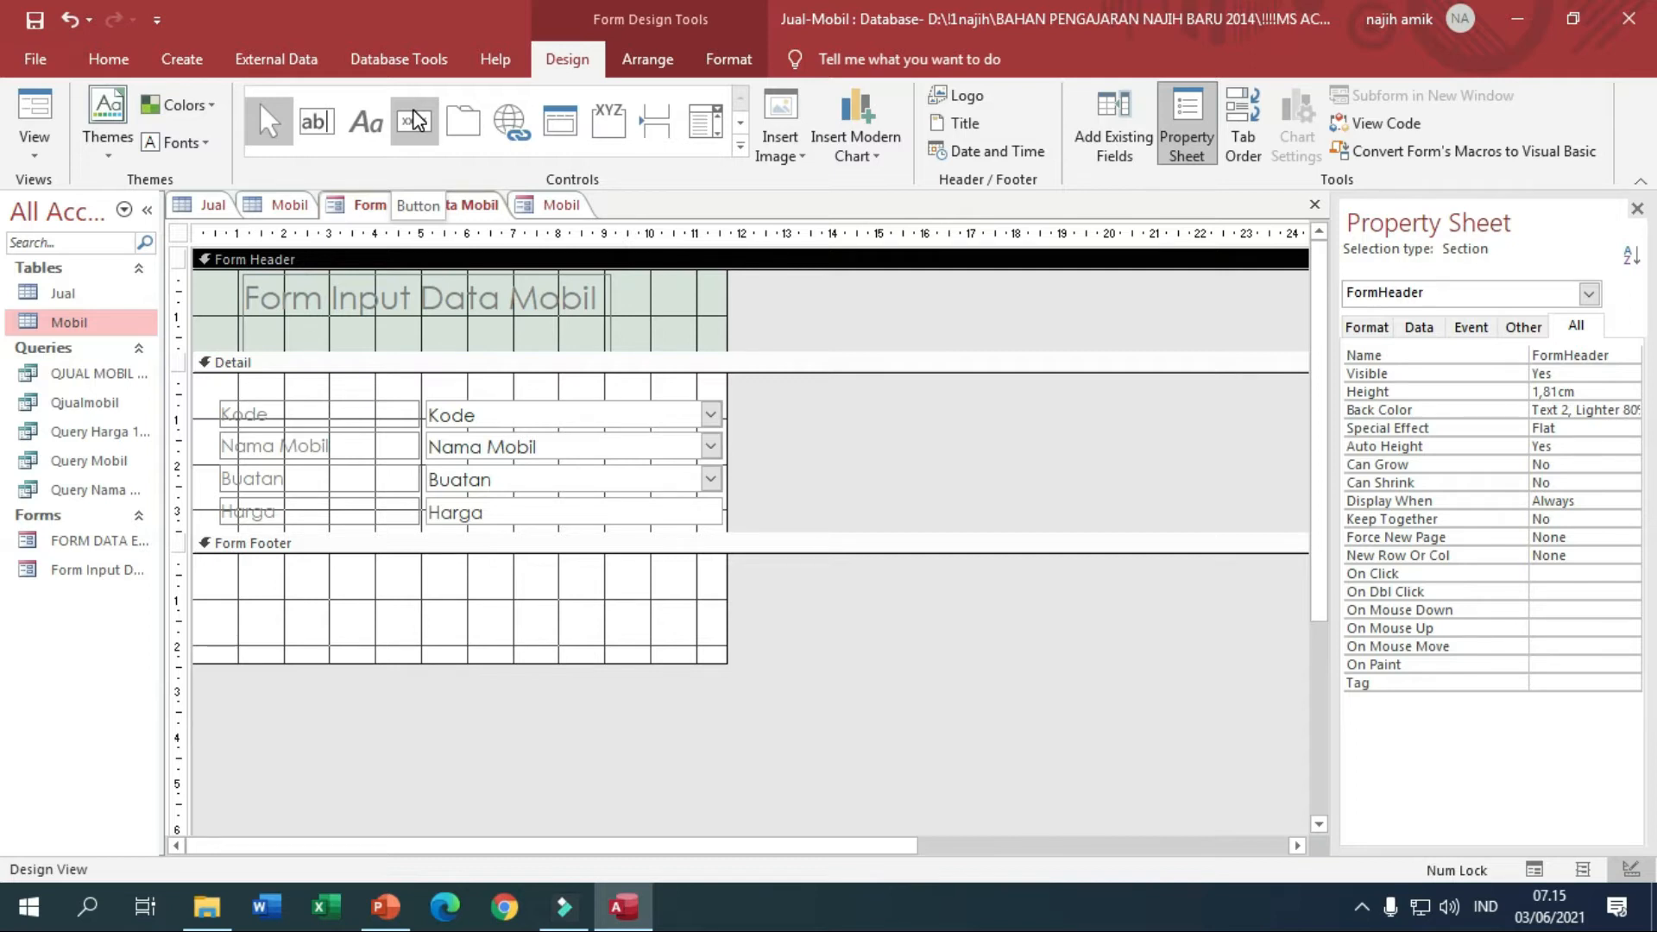
left_click(739, 147)
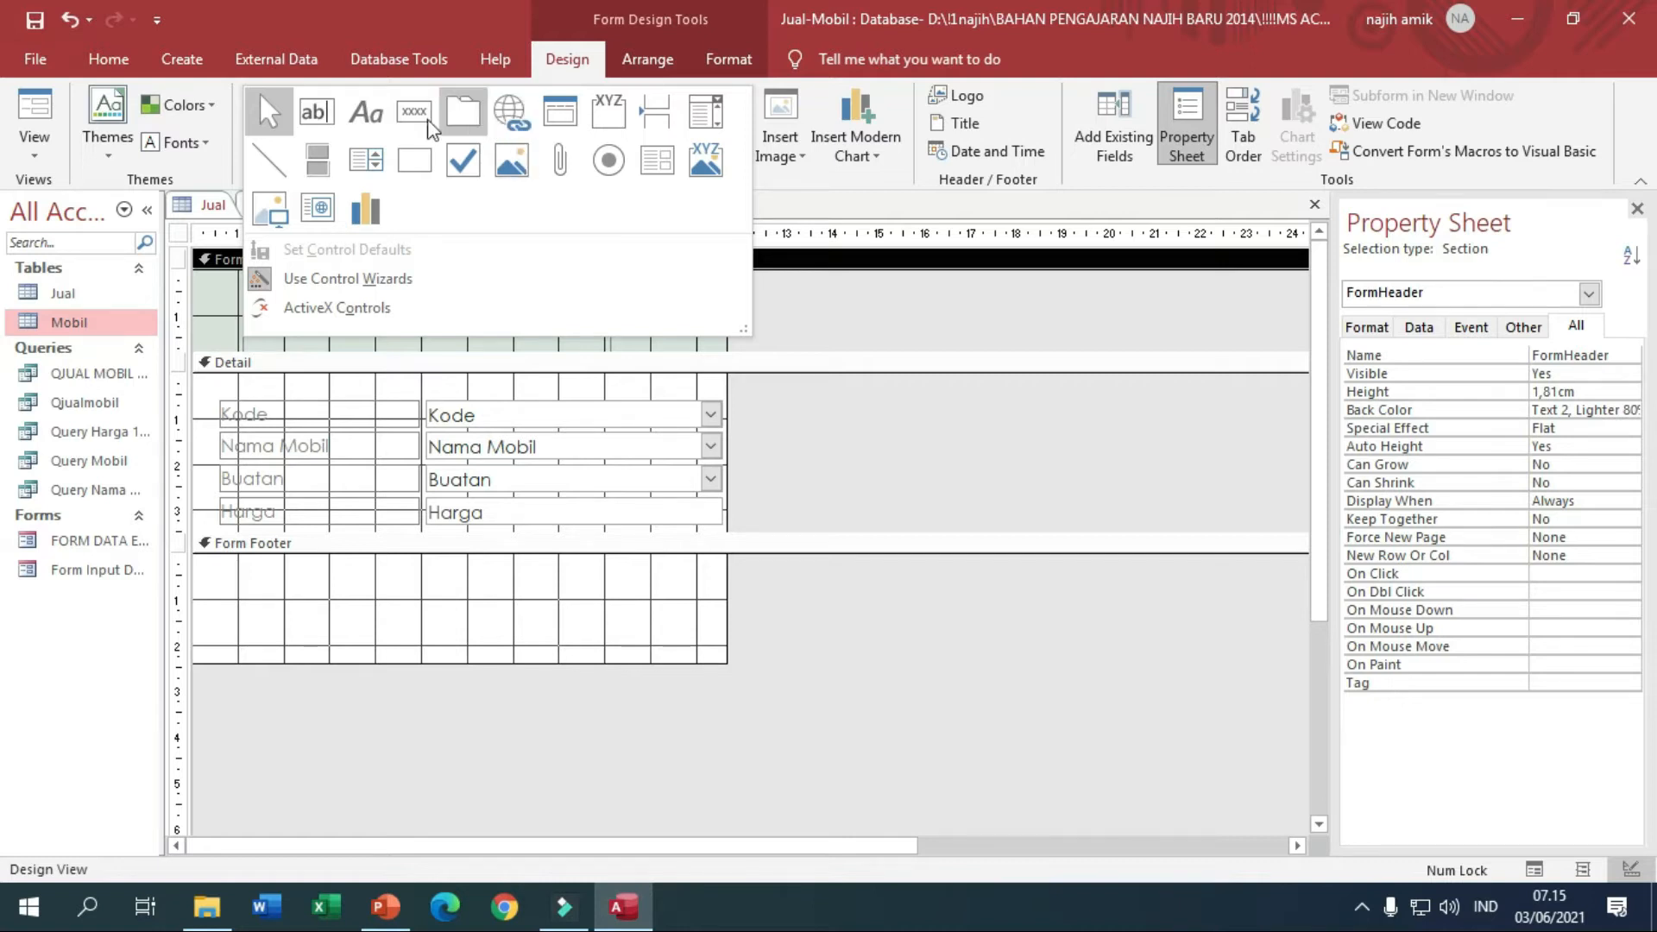
left_click(365, 634)
Reposition the header title label about 1.9 cm from the form's left edge and shorten its box to about 1.3 cm tall.
left_click(391, 311)
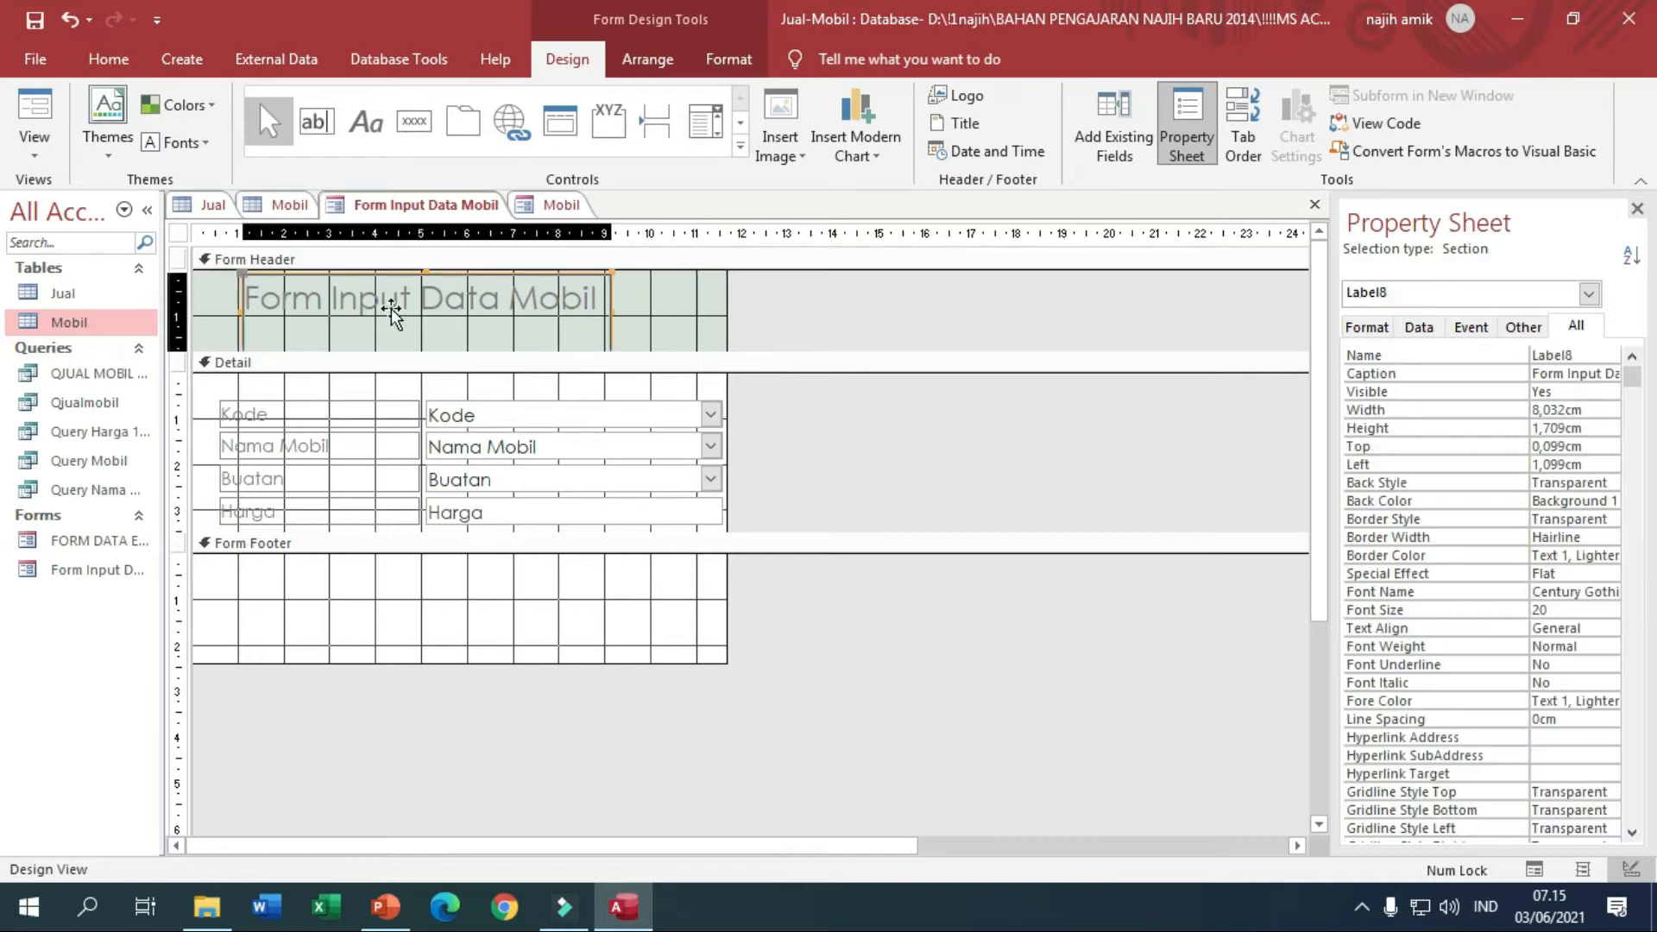
left_click(419, 298)
left_click_drag(419, 298, 487, 282)
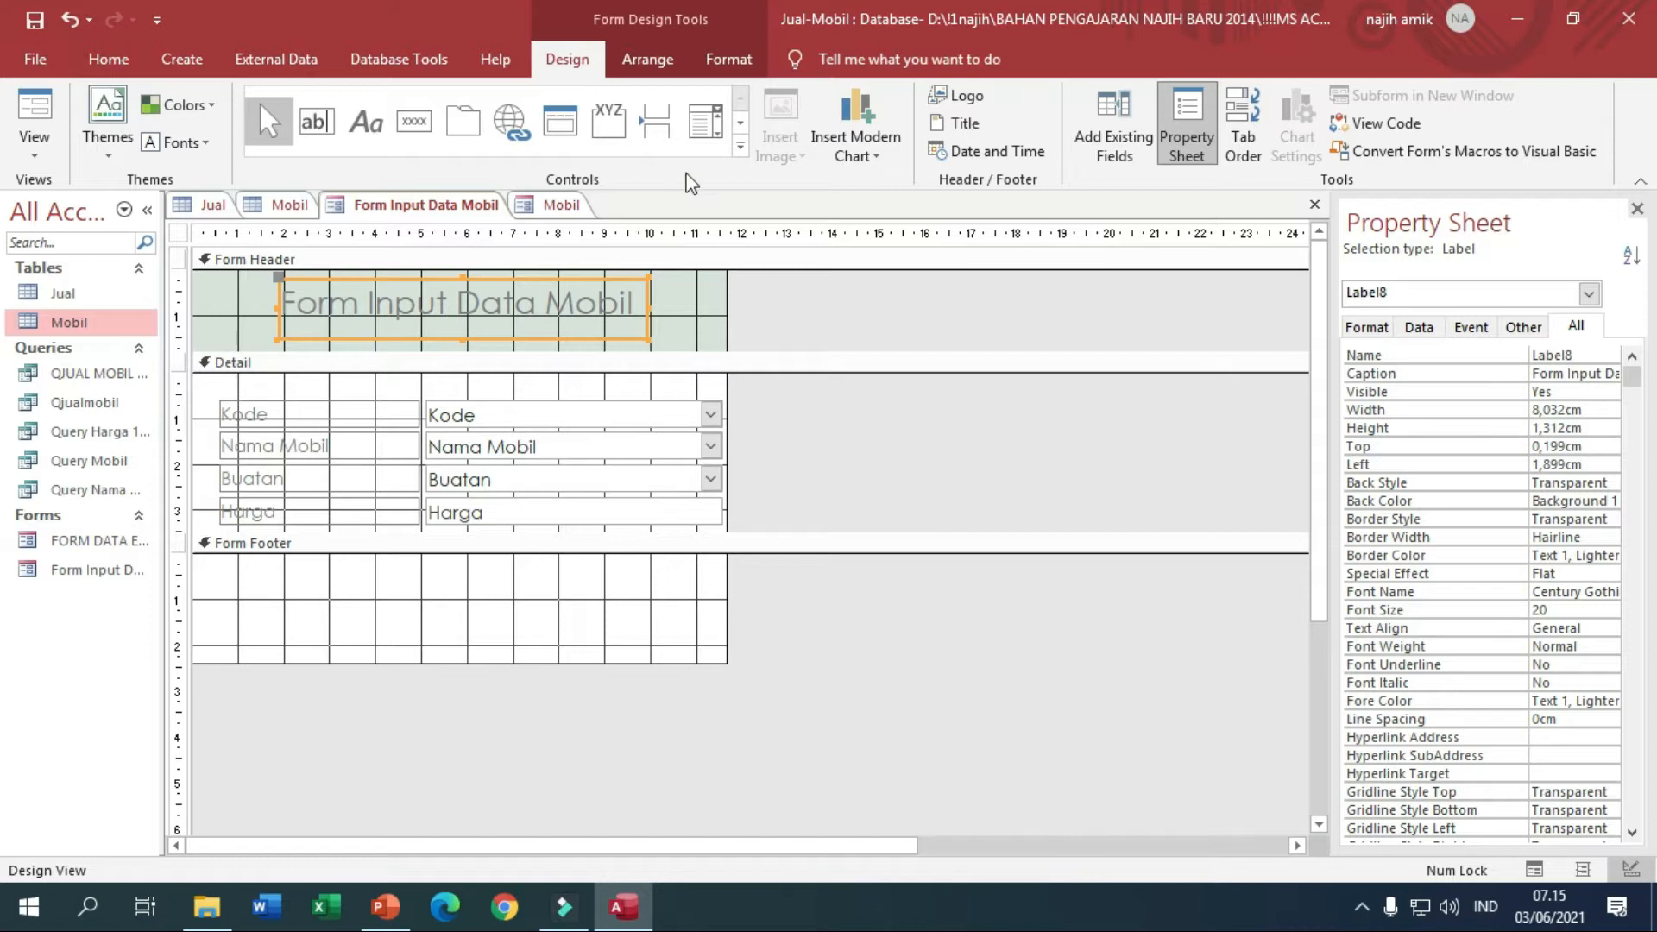
Change the header title's font colour to a near-black theme shade.
left_click(729, 65)
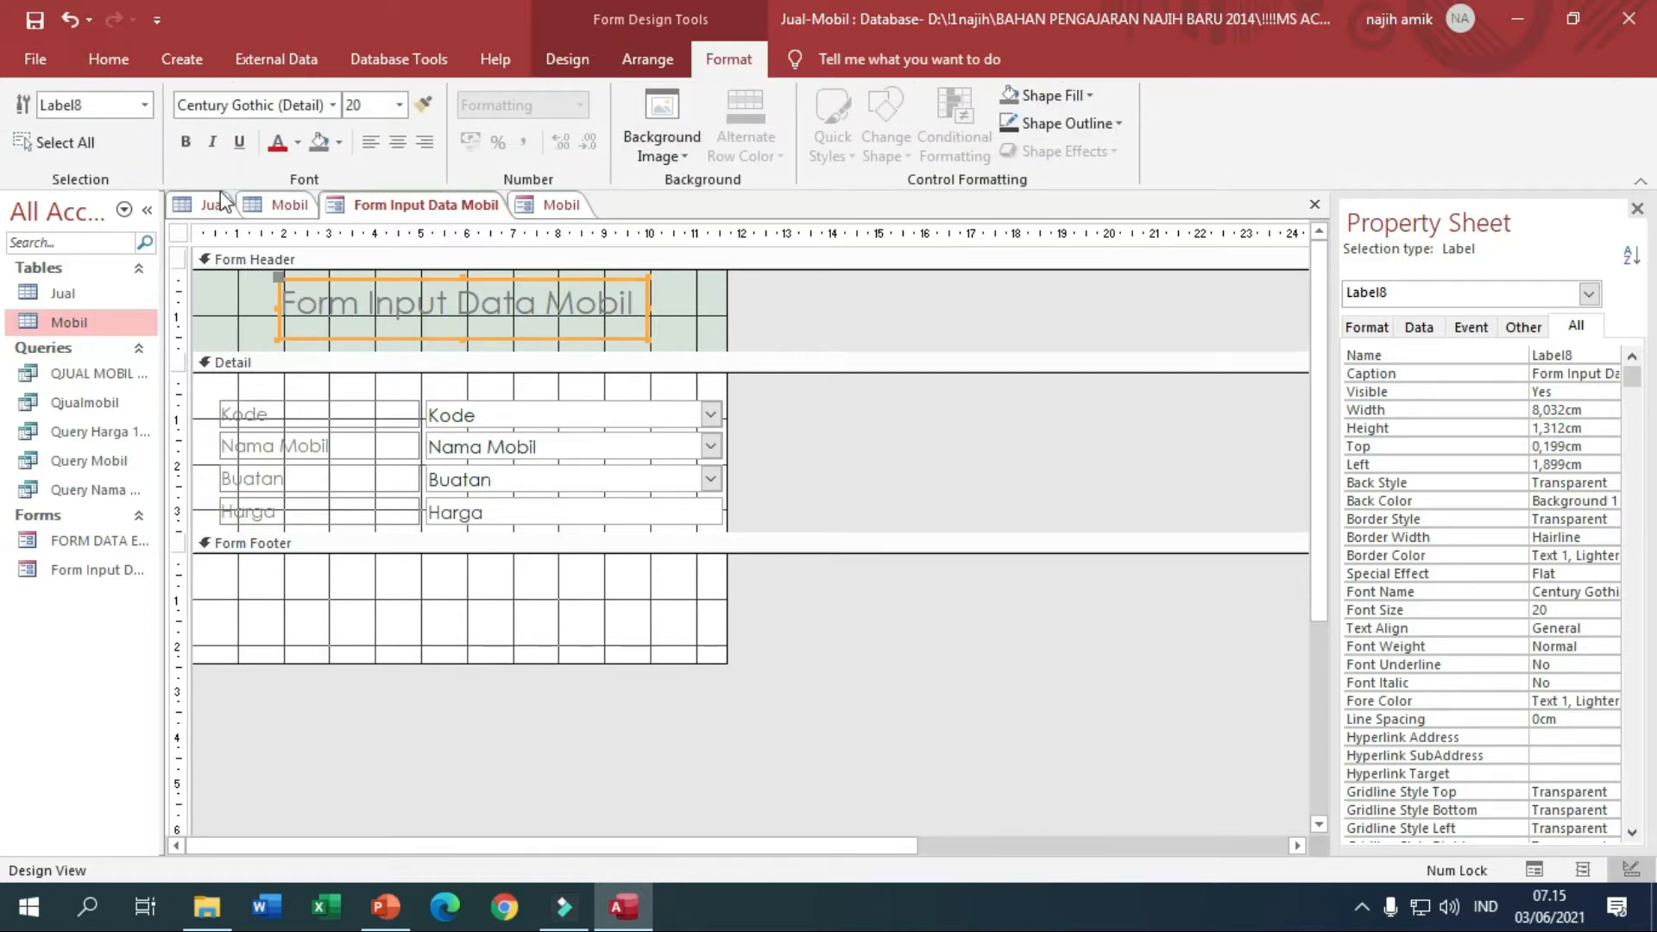
left_click(298, 142)
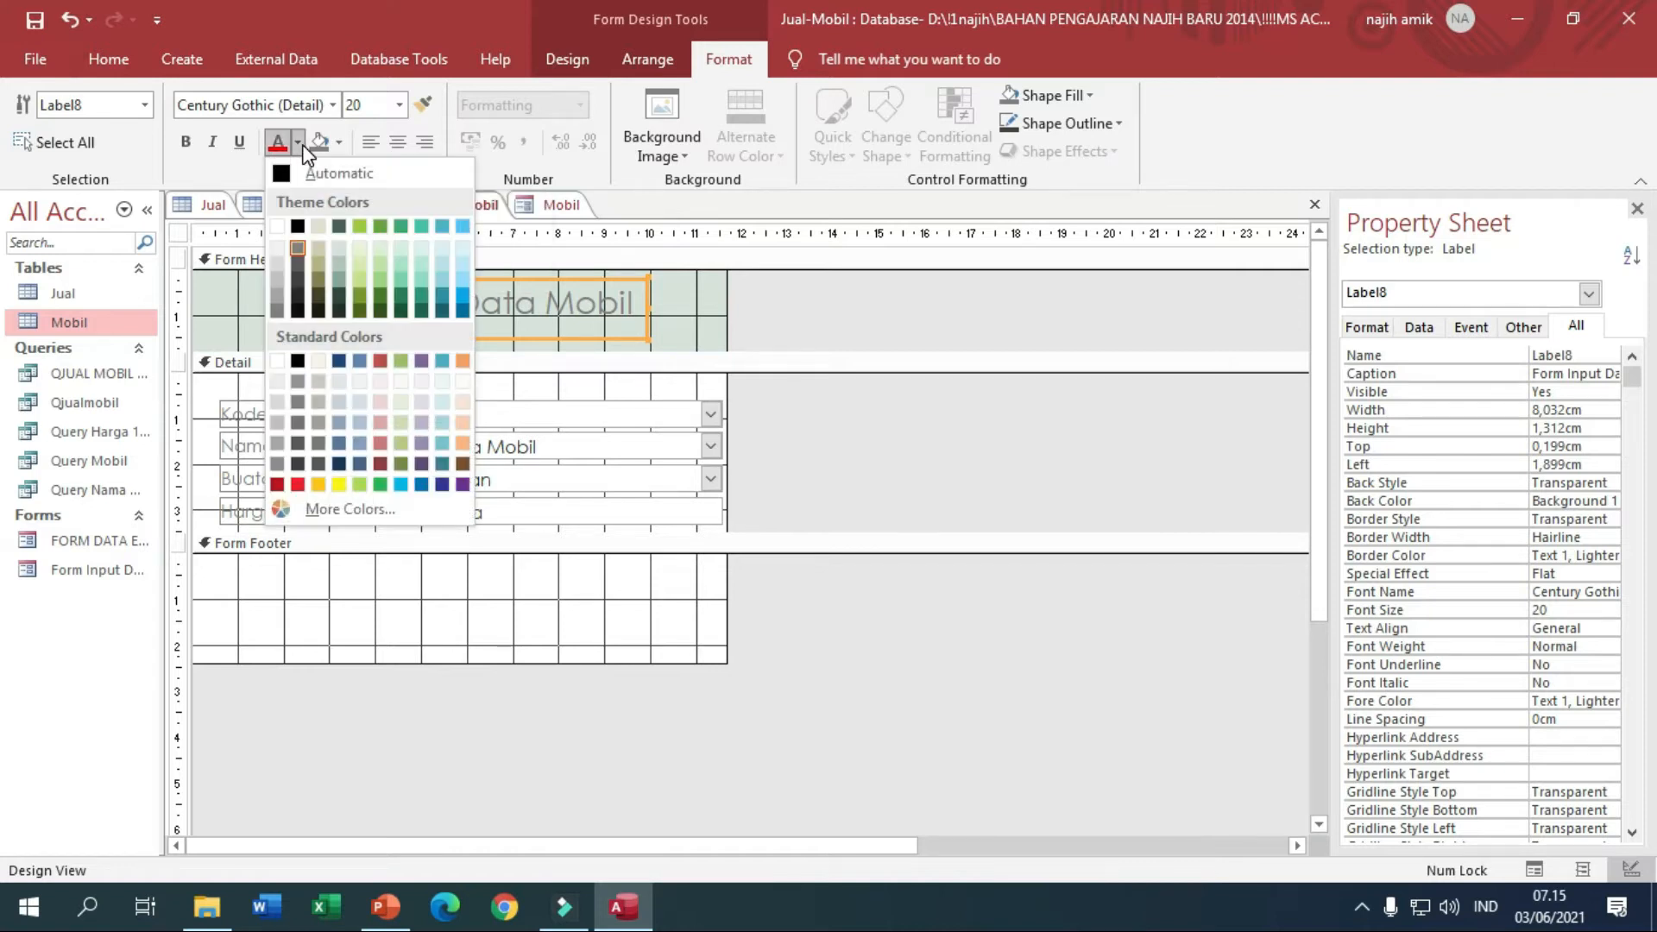
left_click(298, 296)
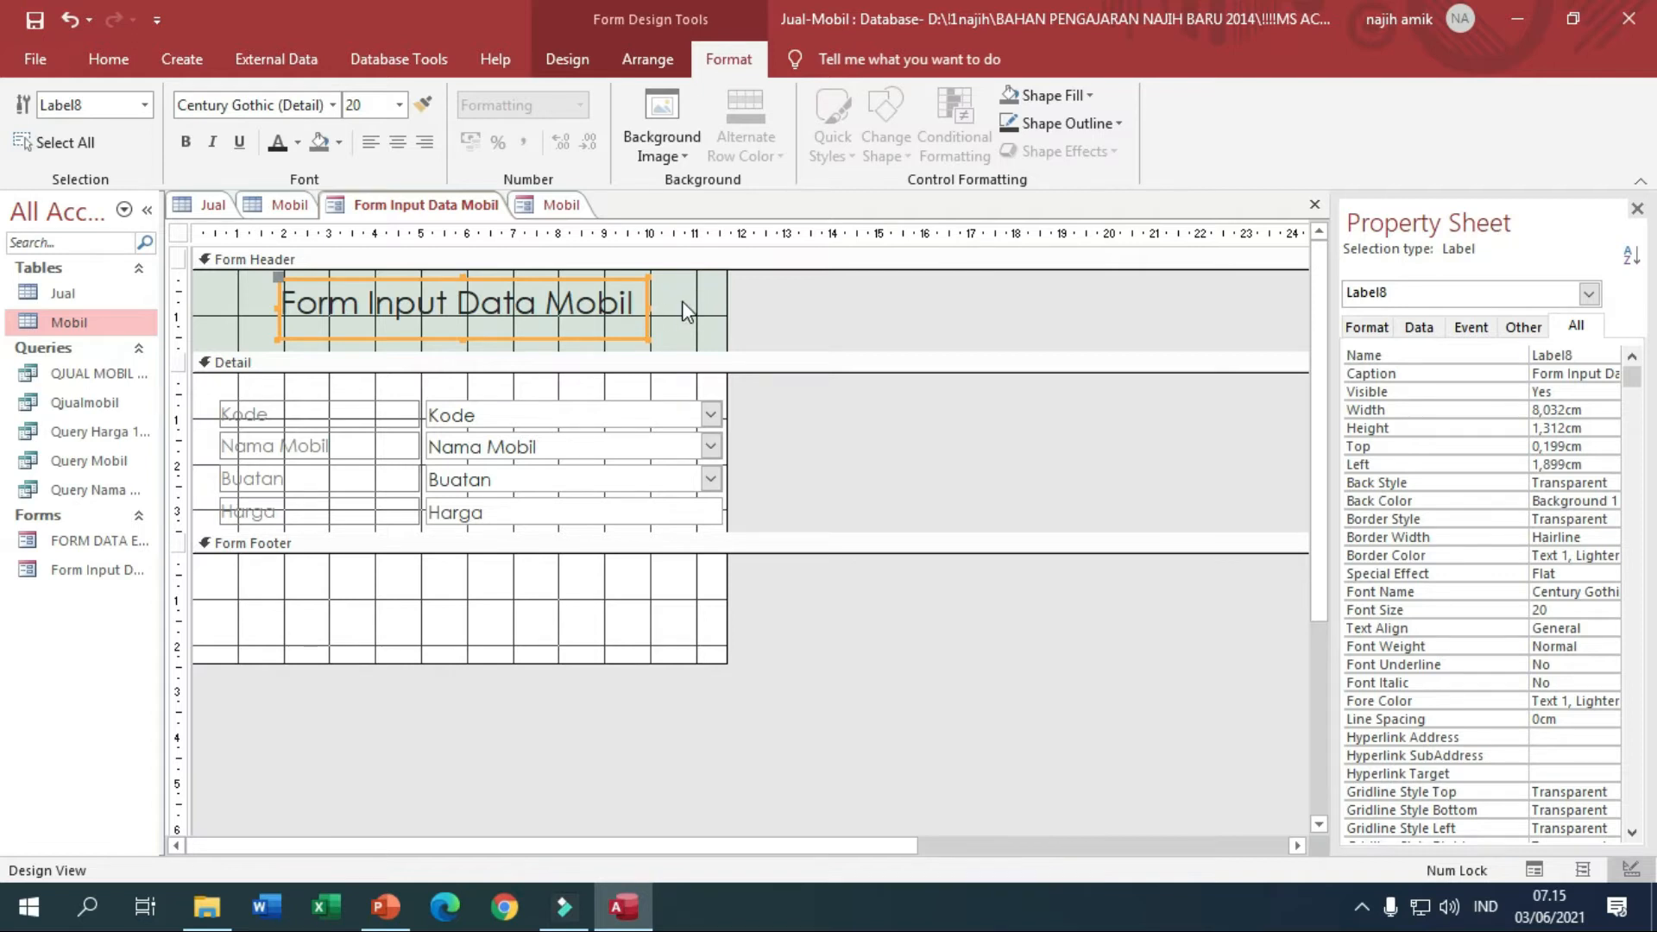
Fill the Form Header section with a light blue Accent 5 theme shade.
left_click(706, 311)
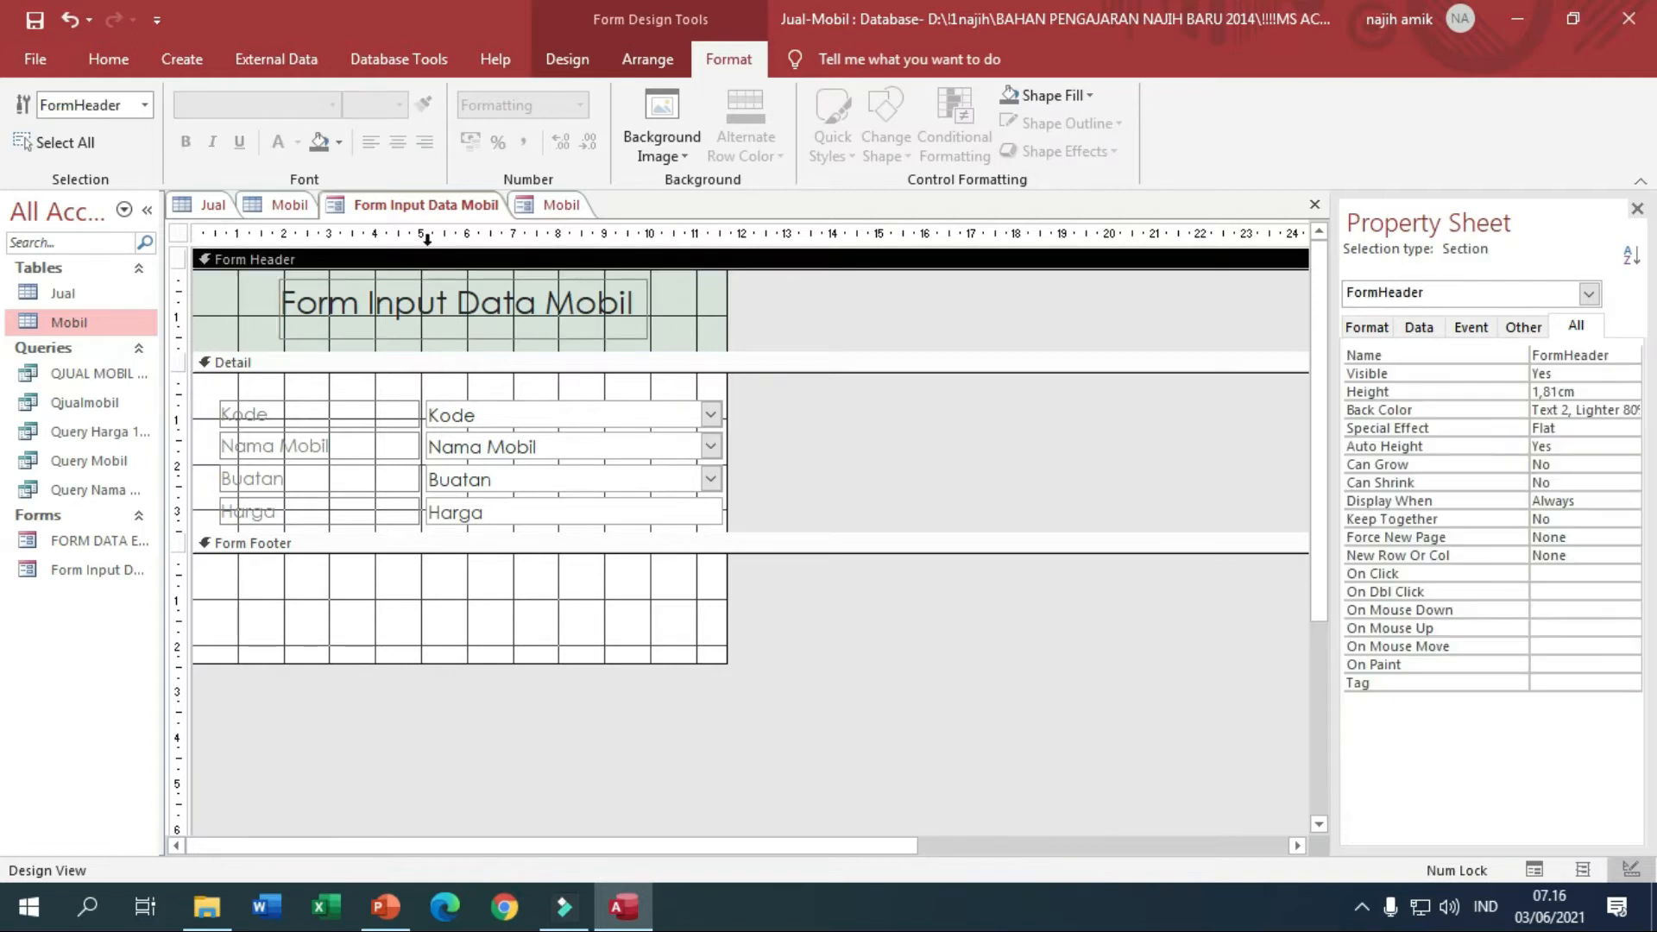
left_click(343, 156)
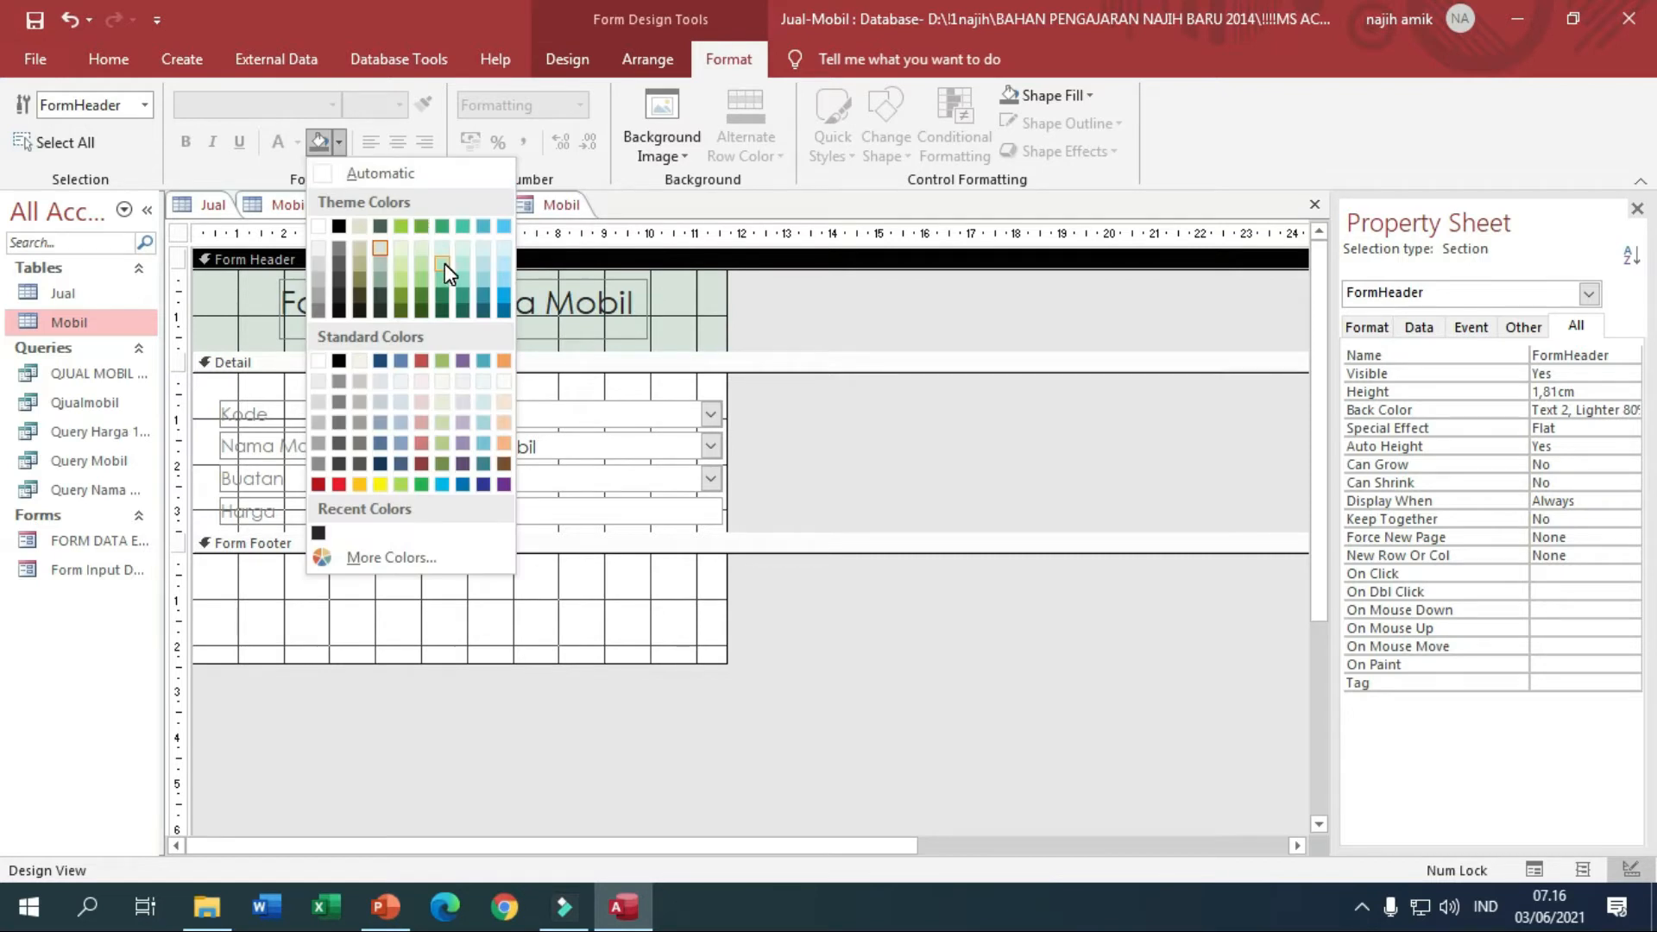
left_click(490, 260)
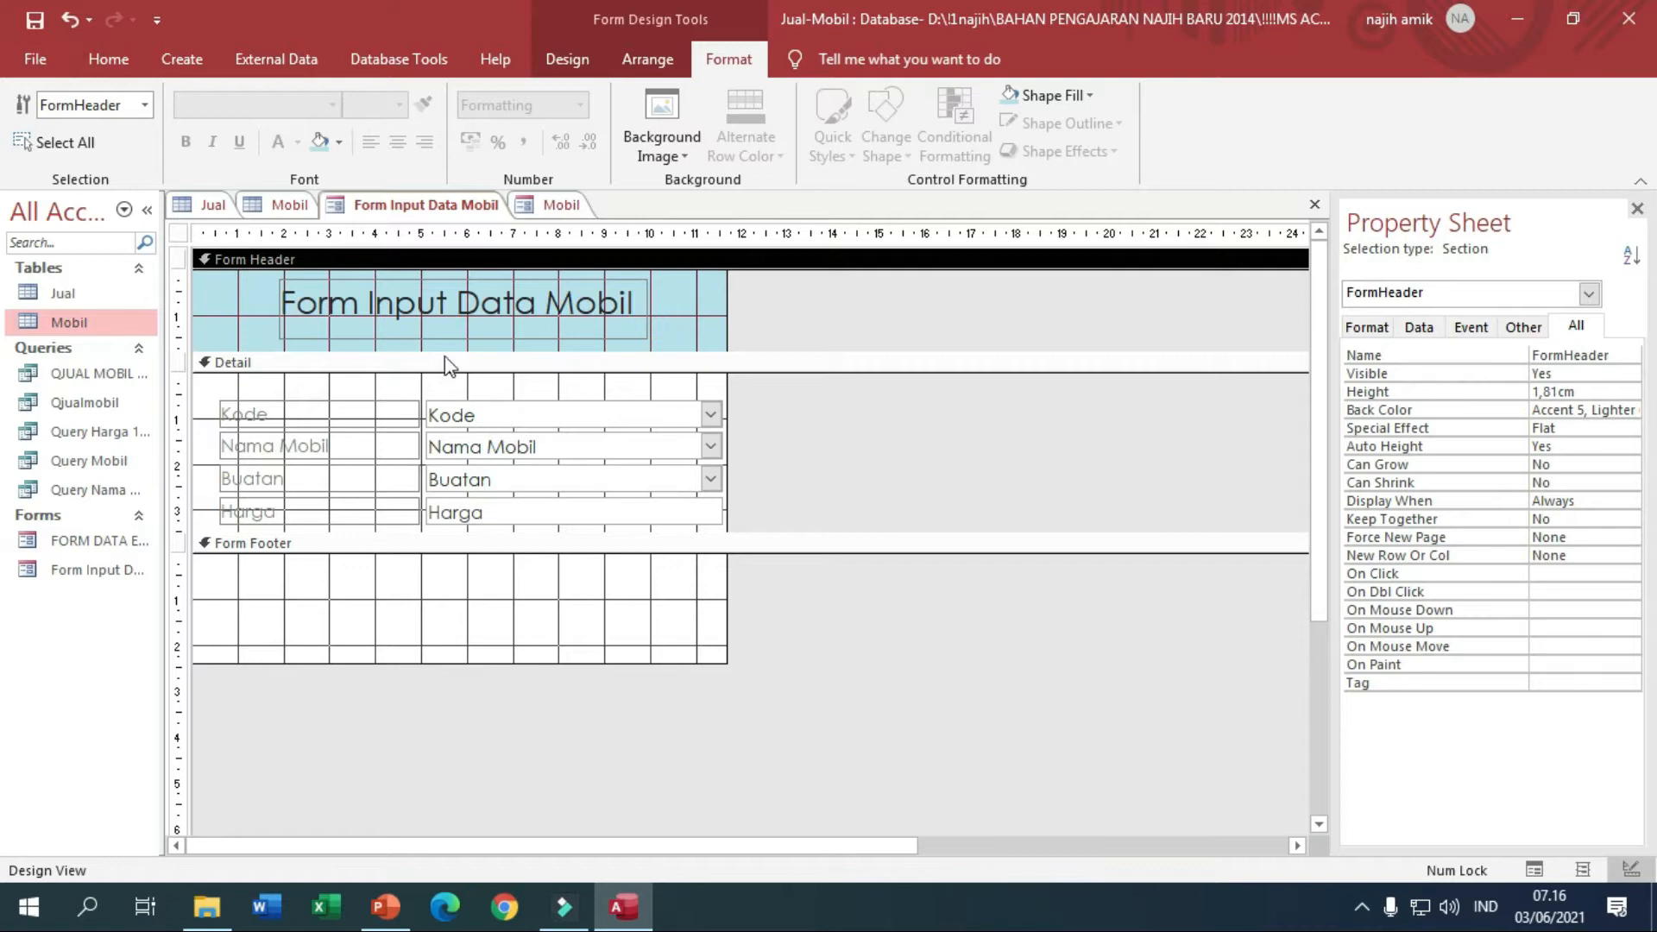
Set abstract-3102213_1920.jpg from the Background folder on drive D: as the form's background image.
left_click(691, 163)
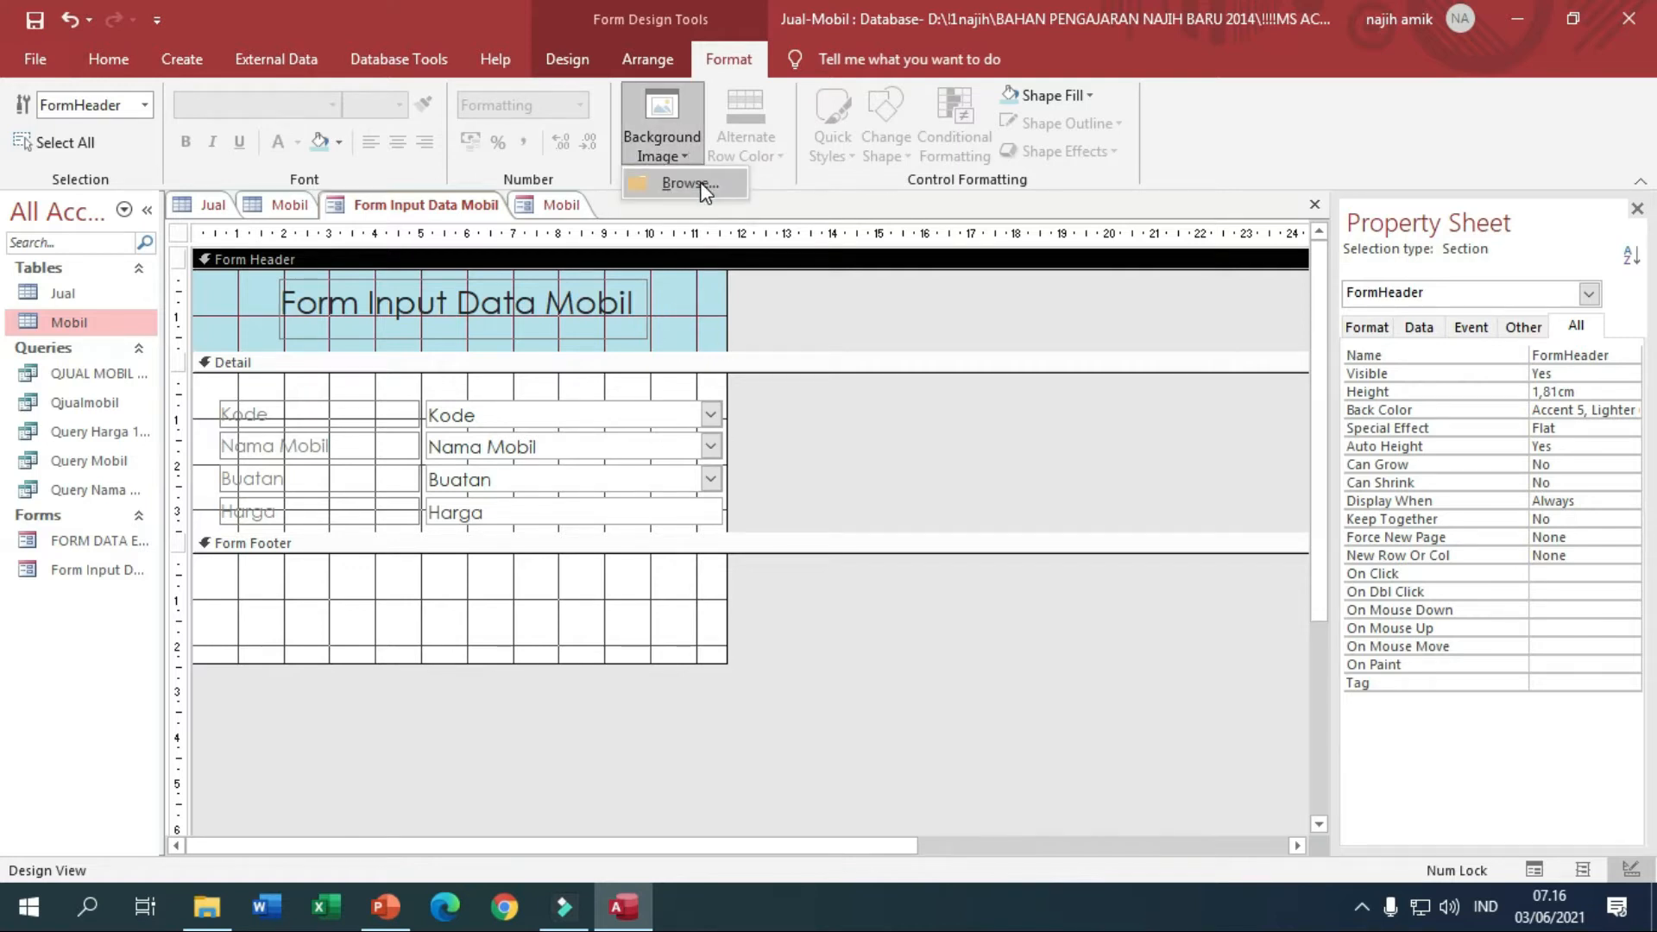
left_click(700, 185)
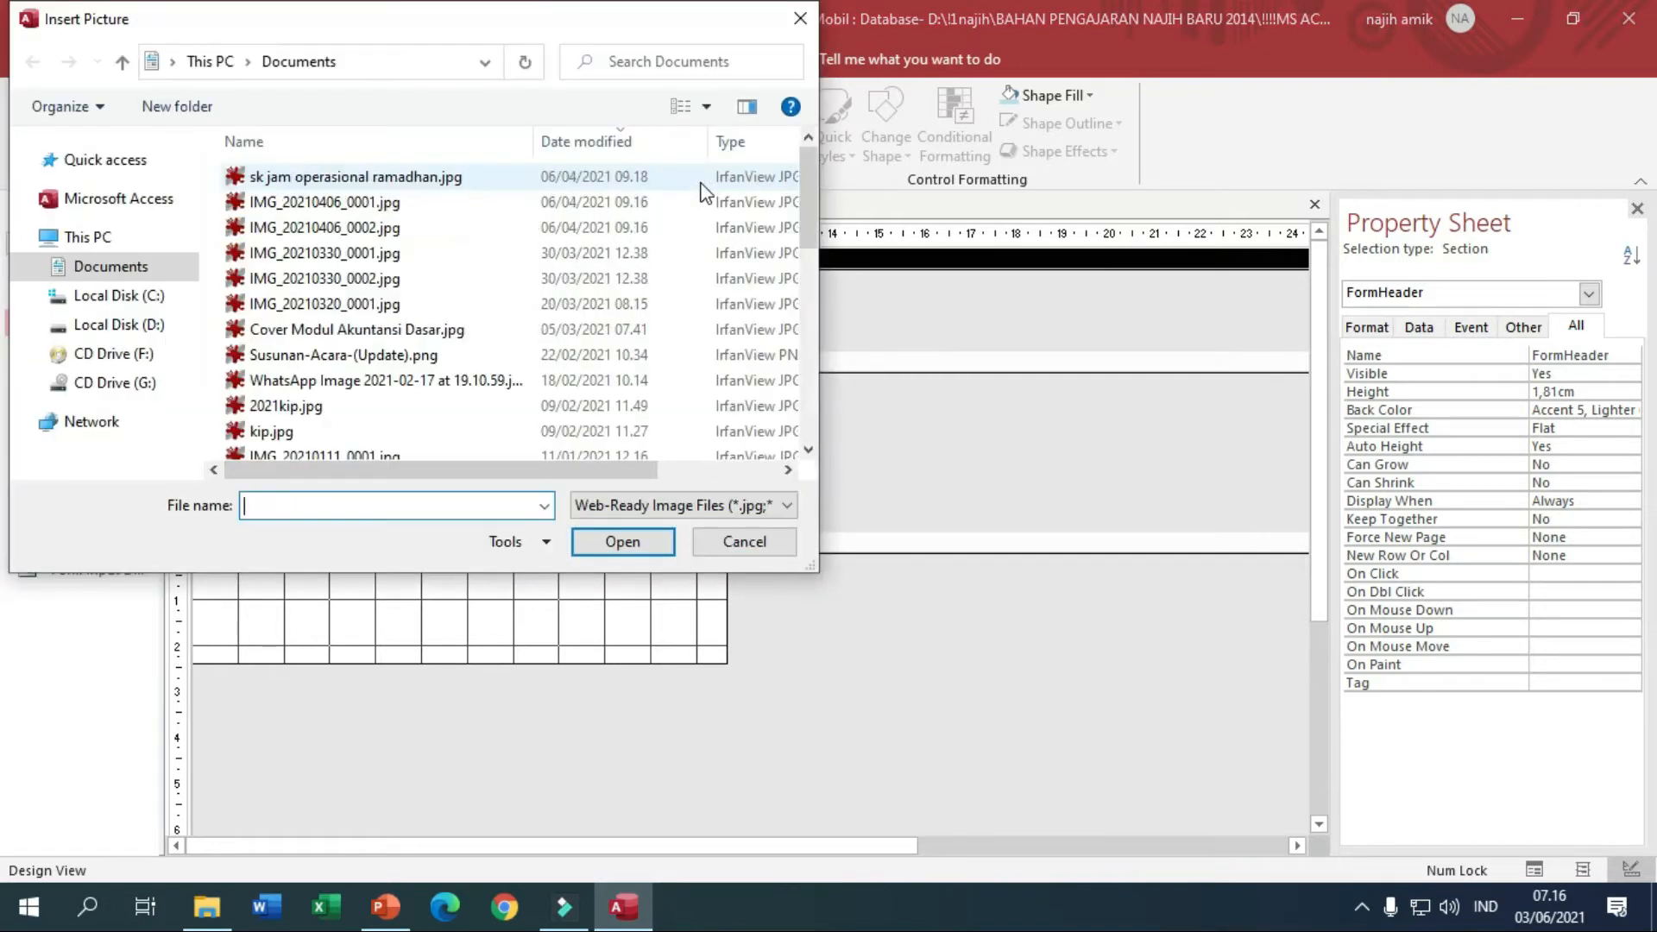
left_click(123, 336)
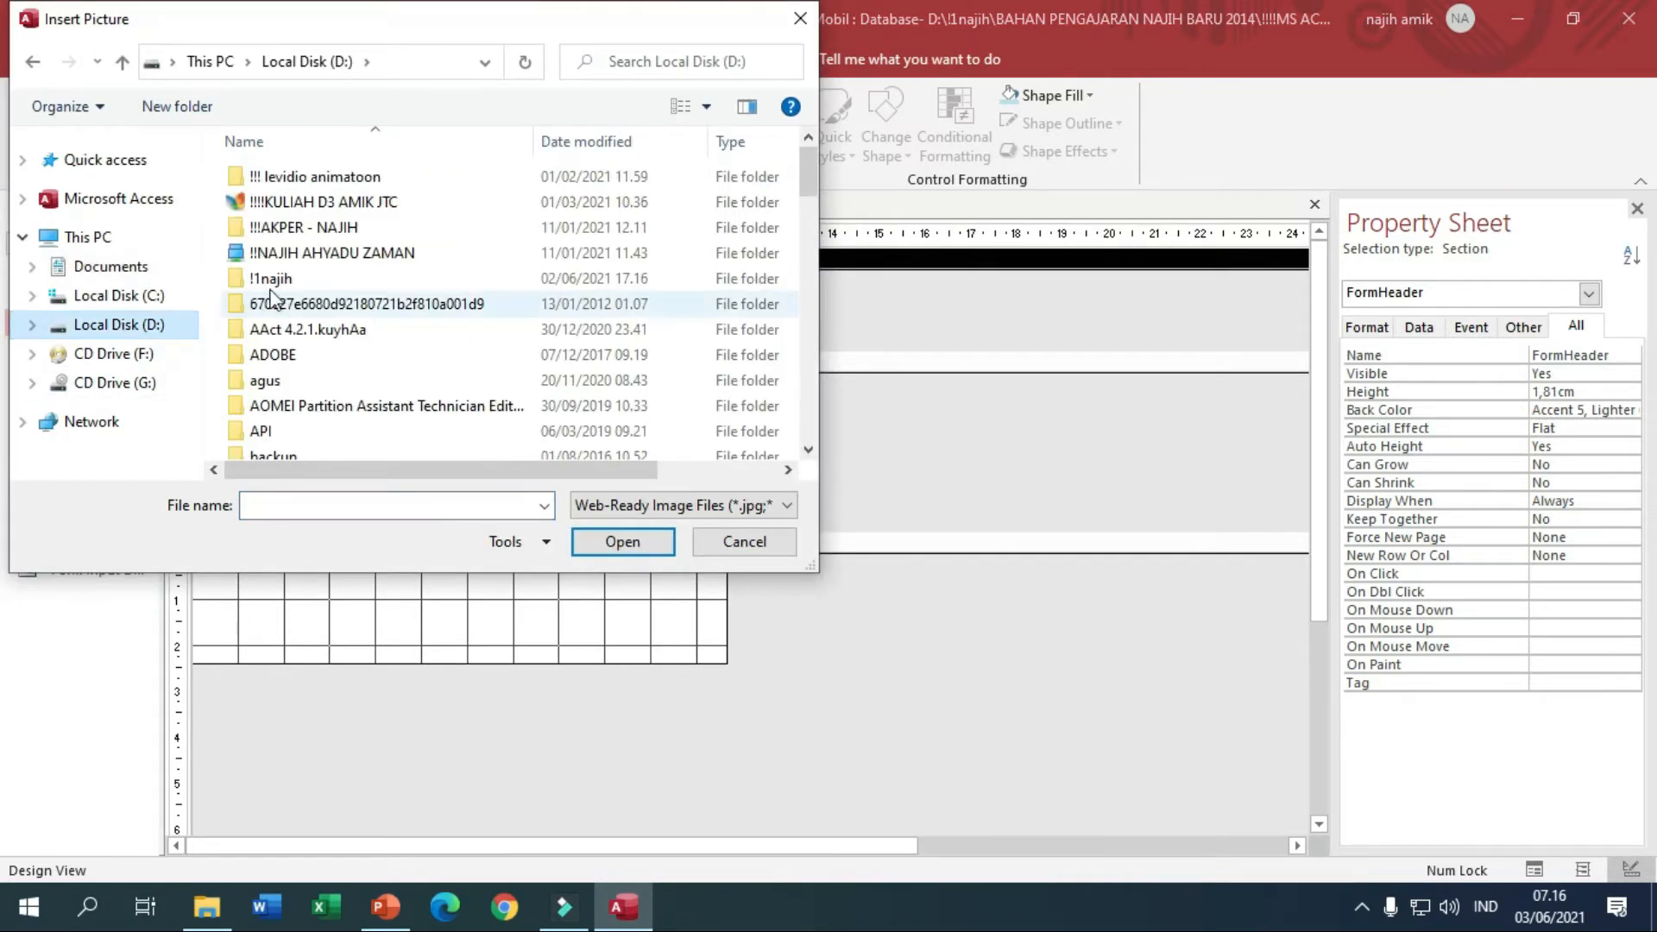
scroll(333, 369, "down", 5)
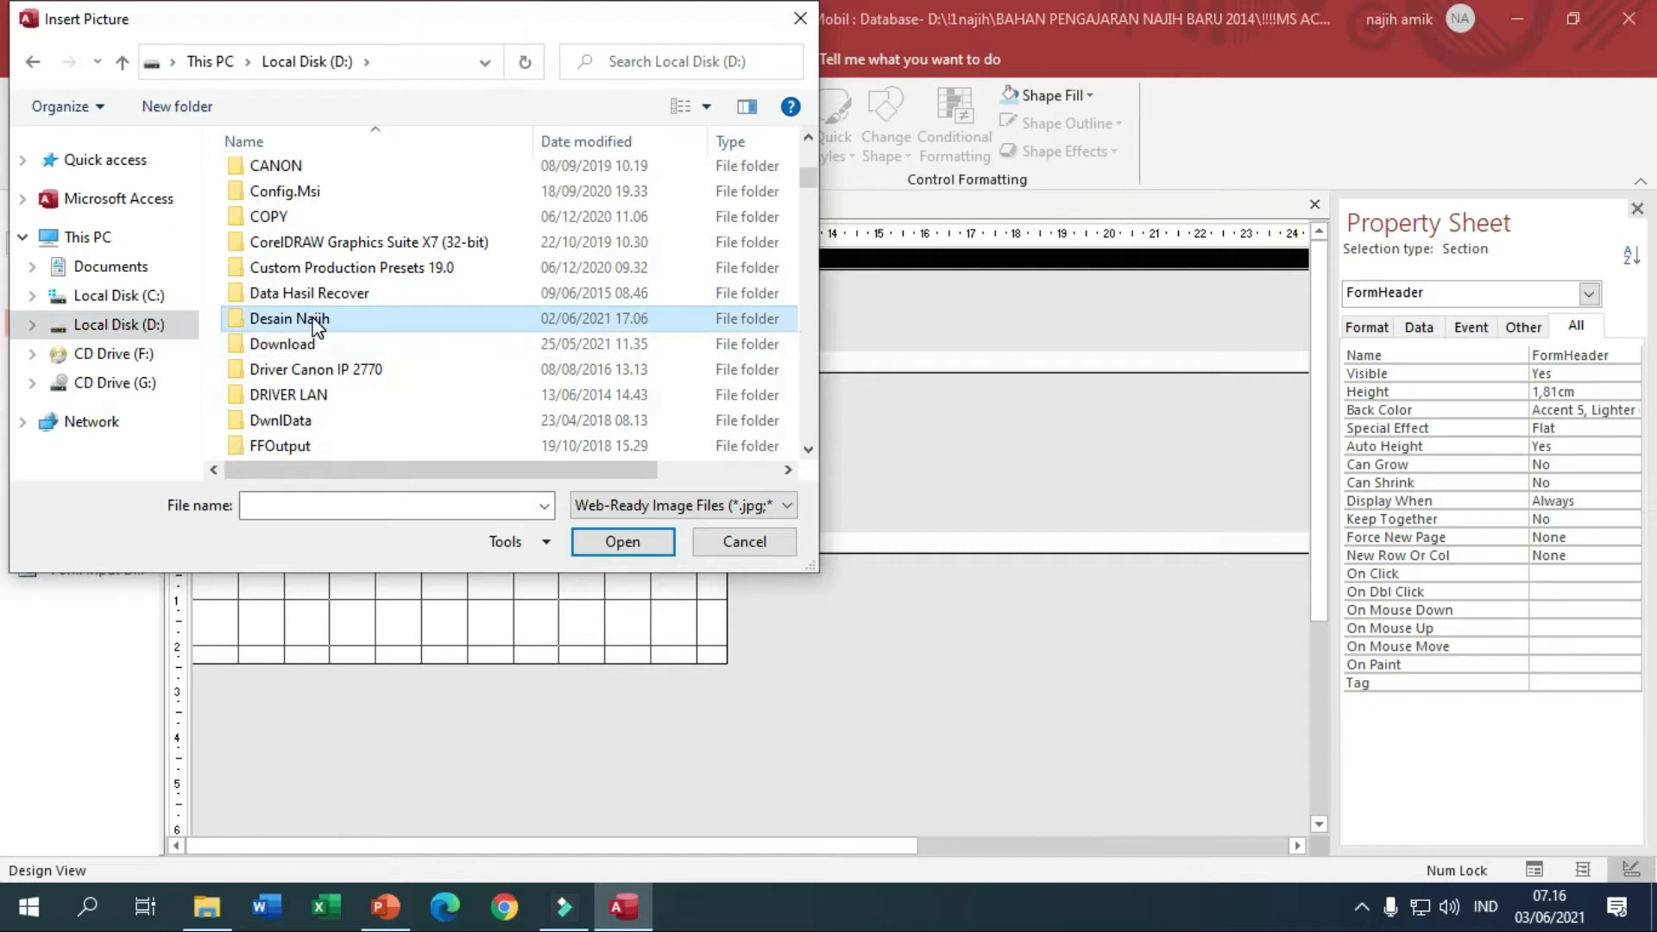
double_click(317, 320)
double_click(311, 281)
scroll(671, 286, "down", 5)
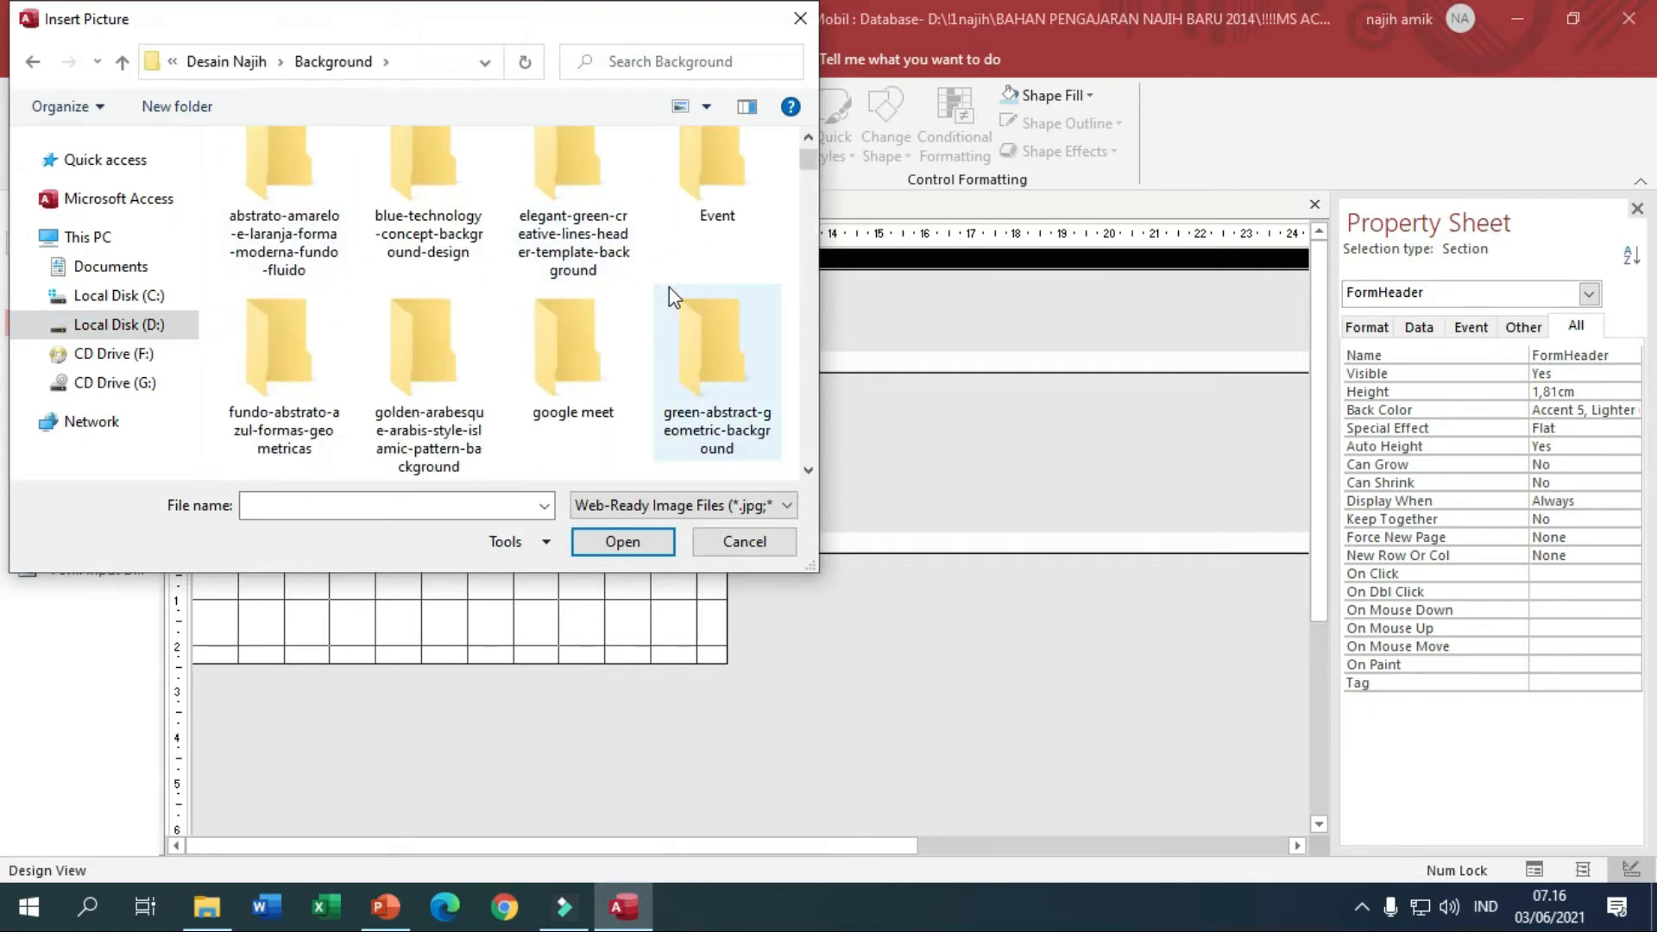
scroll(671, 286, "down", 3)
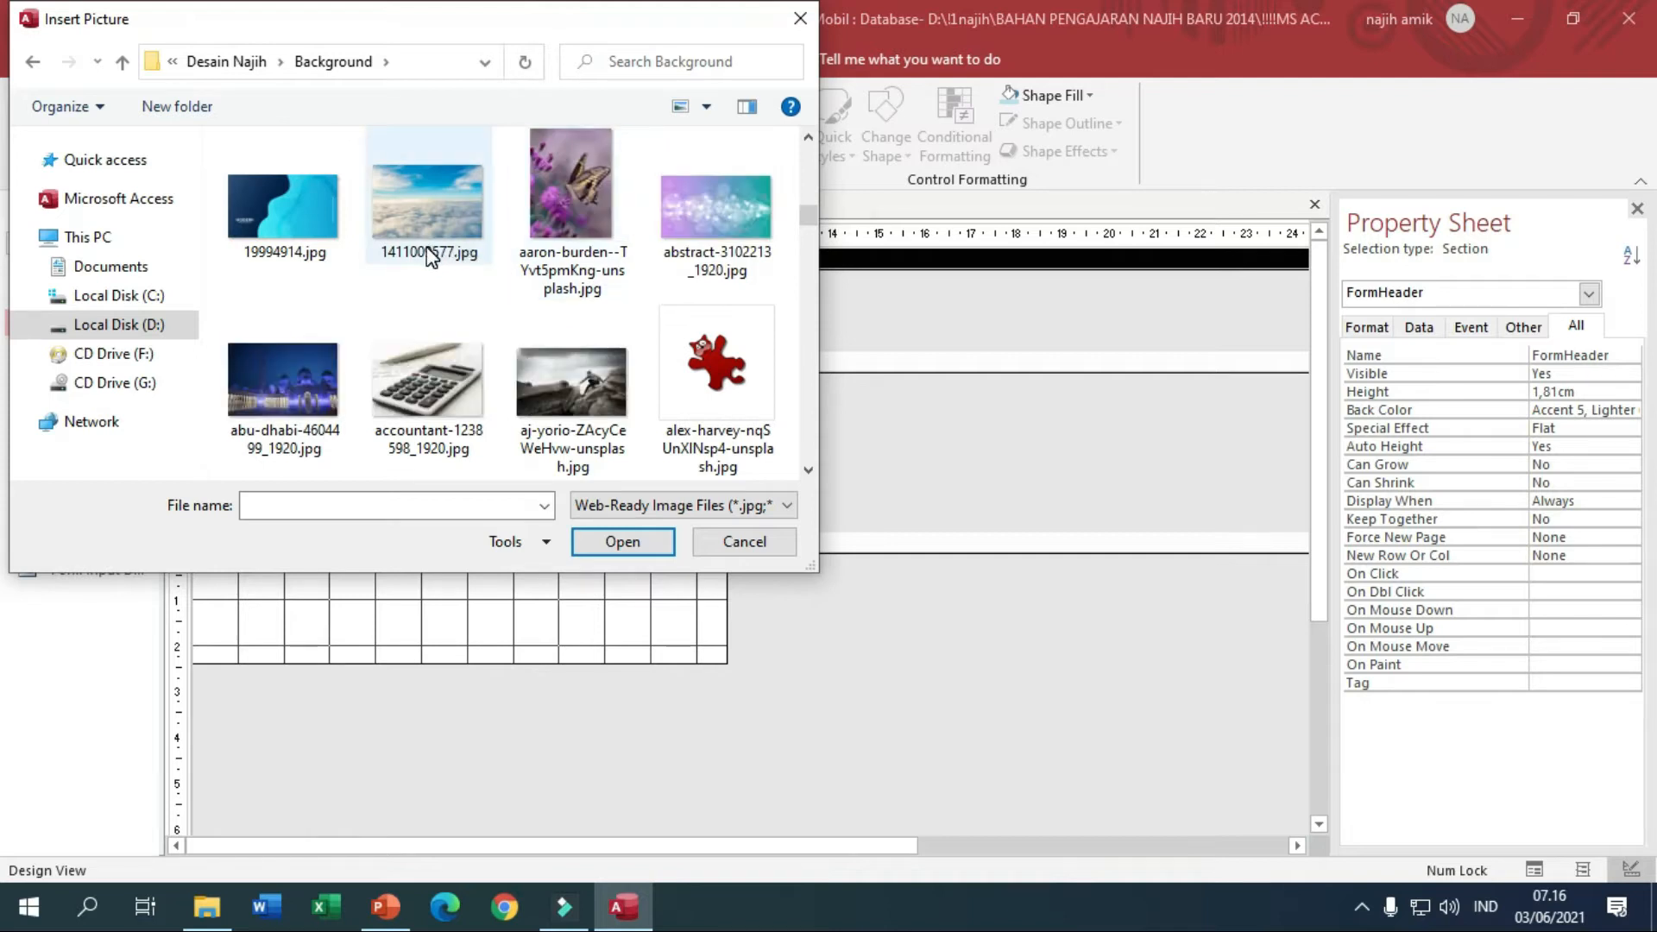
left_click(671, 219)
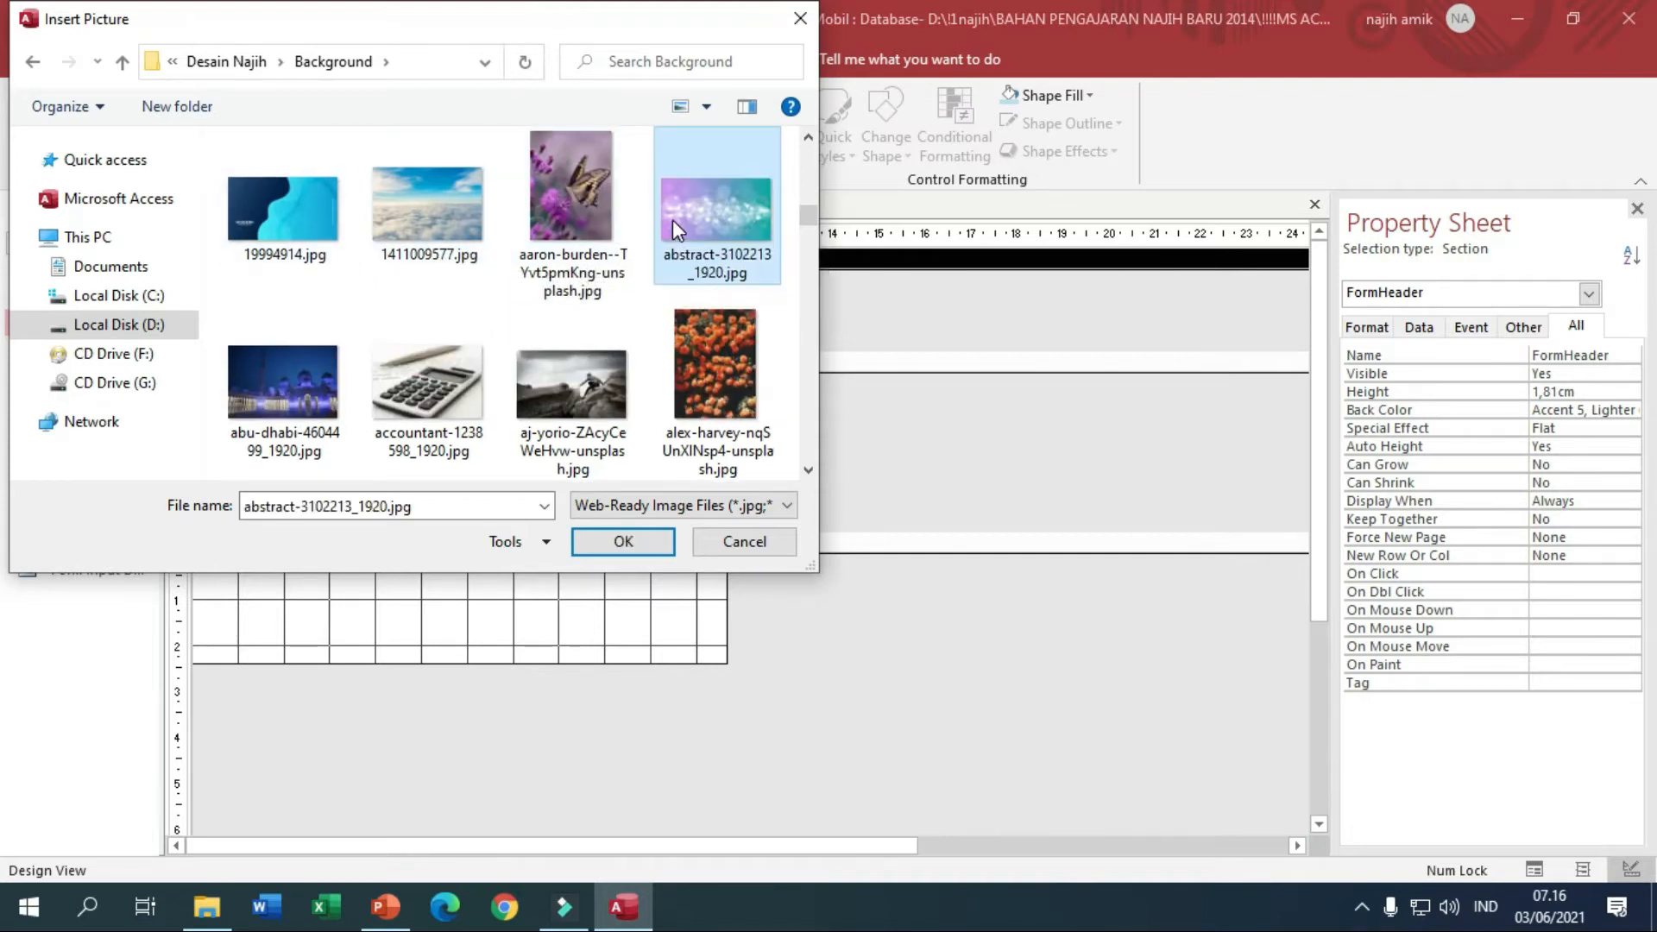
left_click(608, 536)
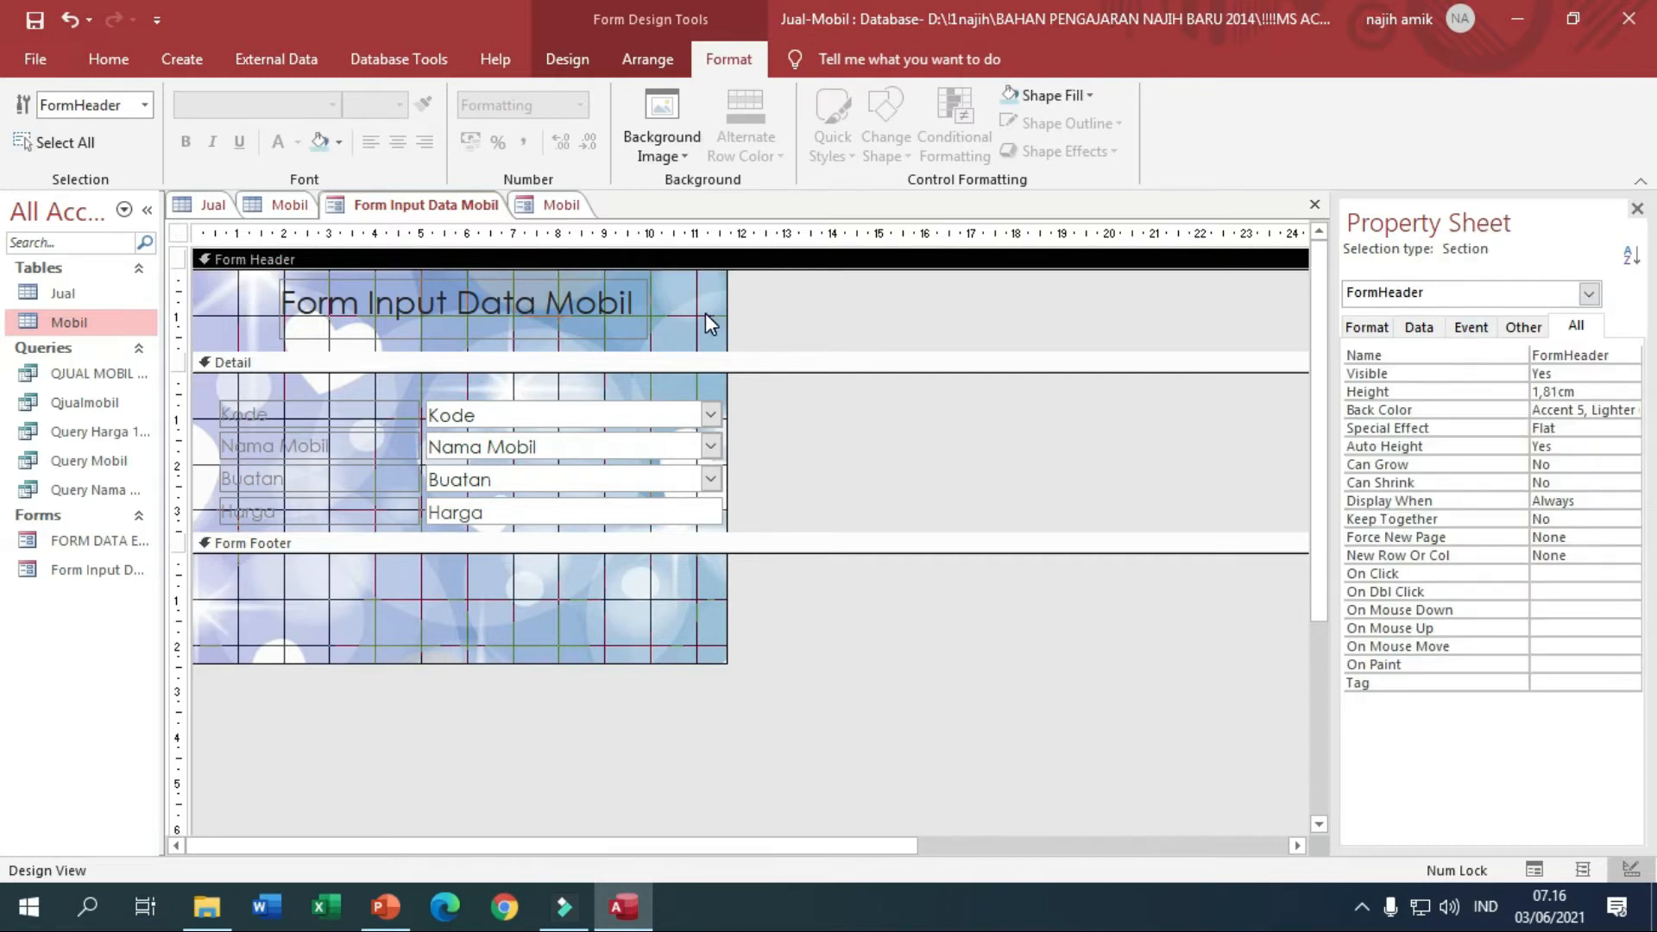
Remove the background picture from the form by clearing the form's Picture property.
left_click(1593, 296)
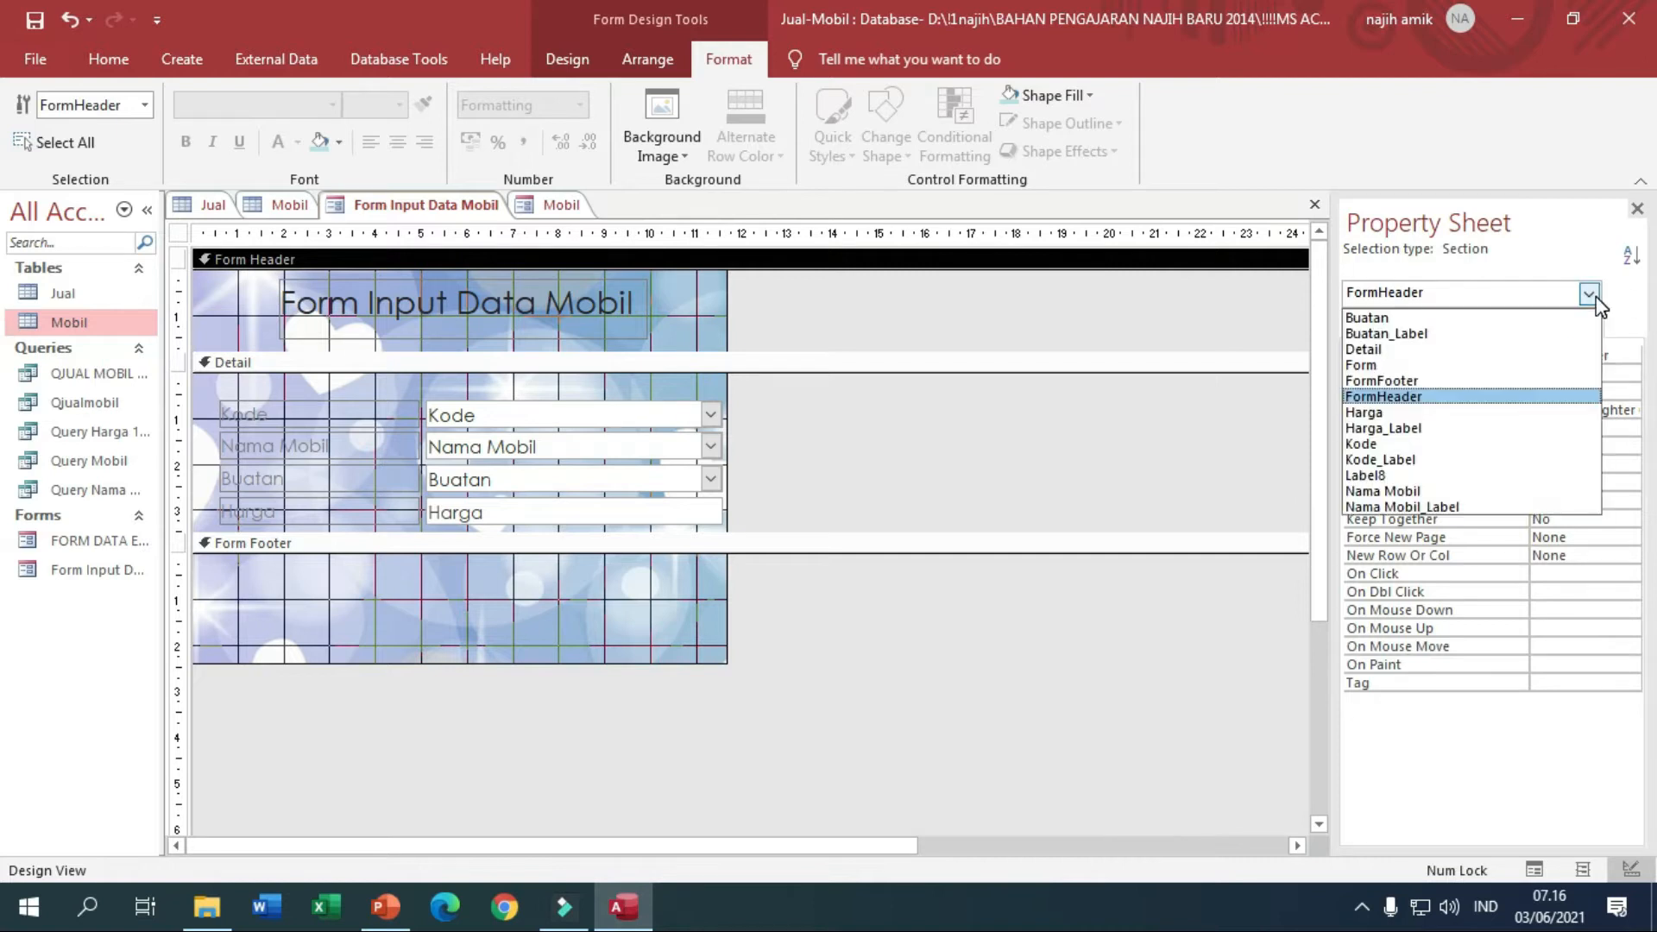
left_click(1491, 365)
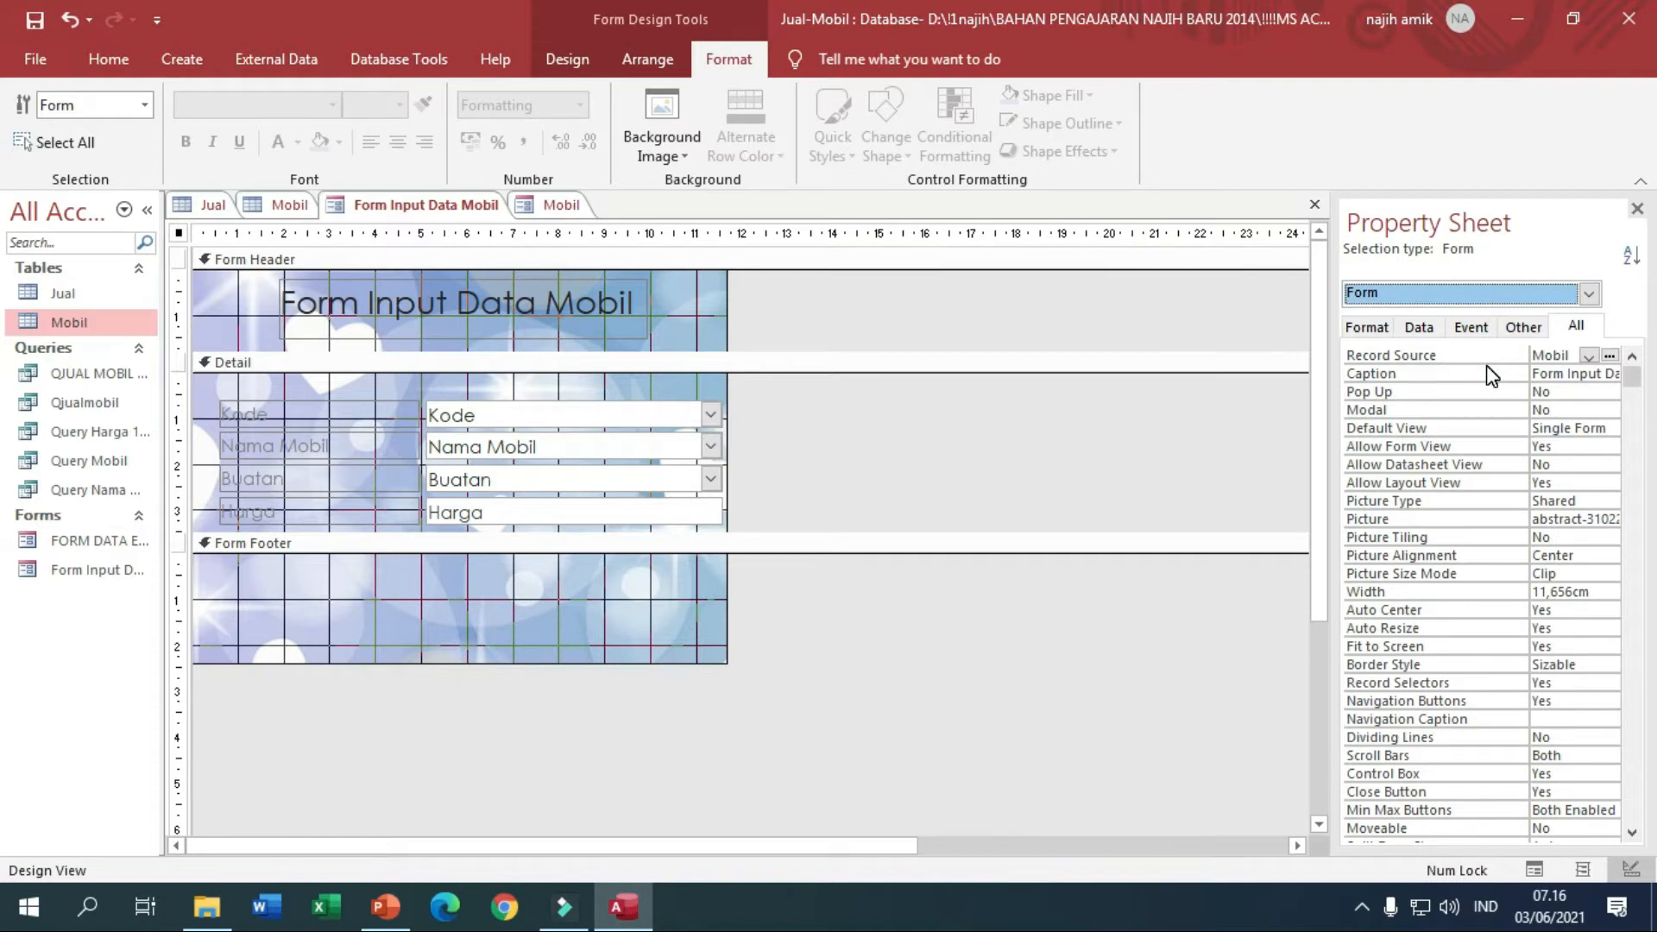
left_click(1547, 518)
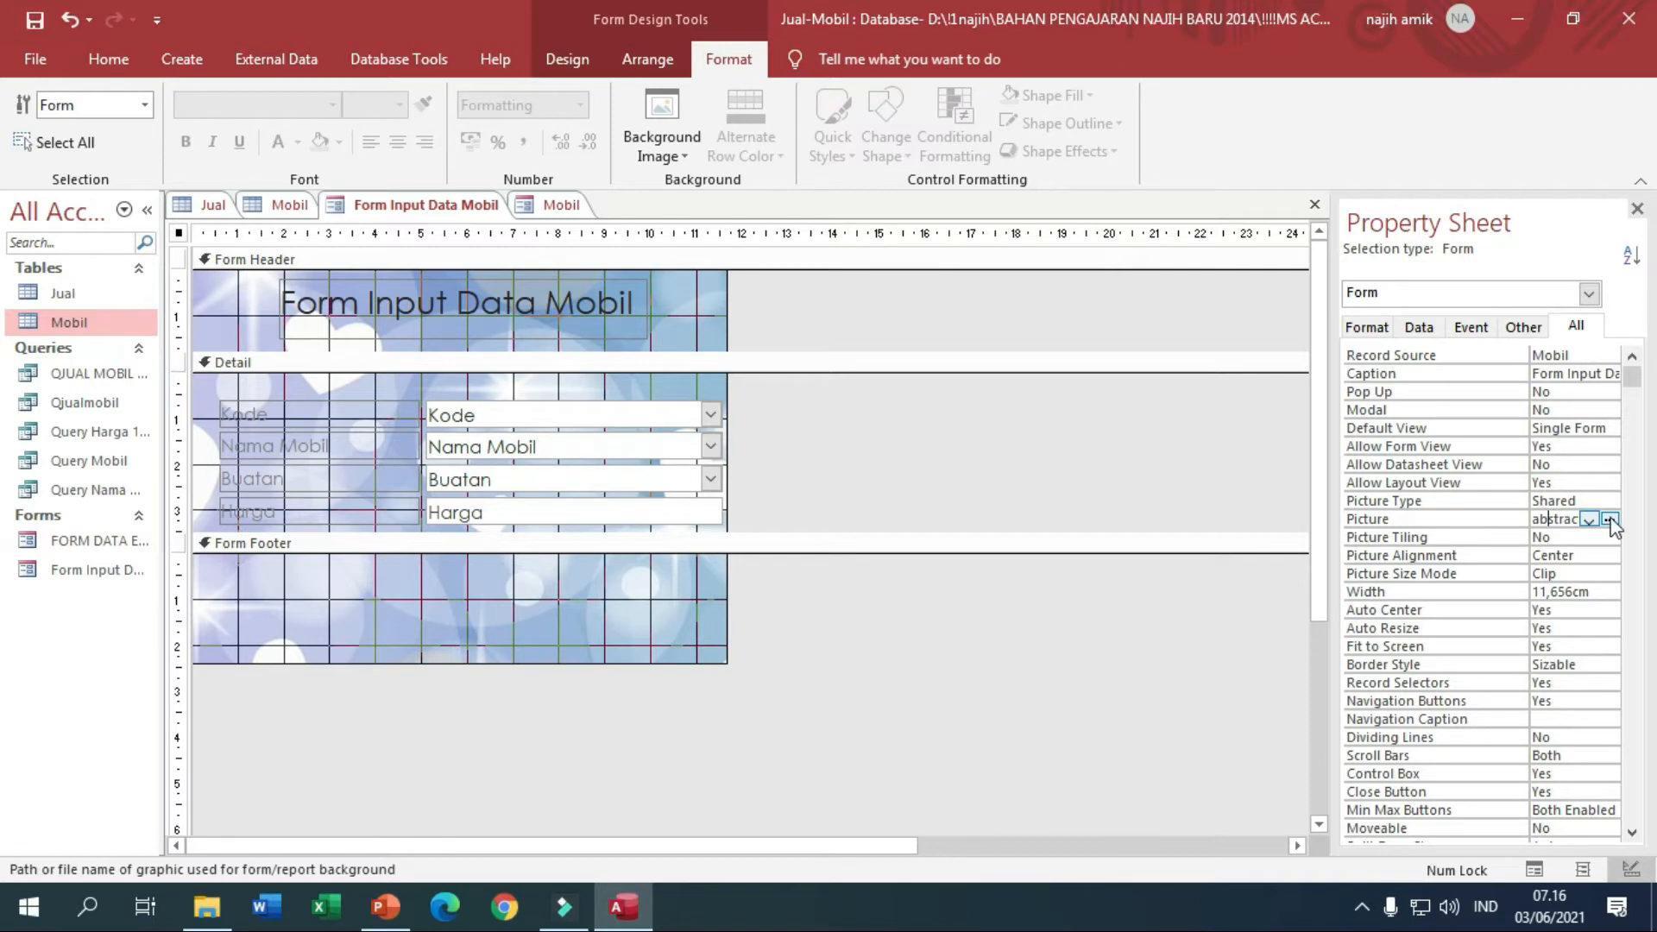
left_click(1610, 520)
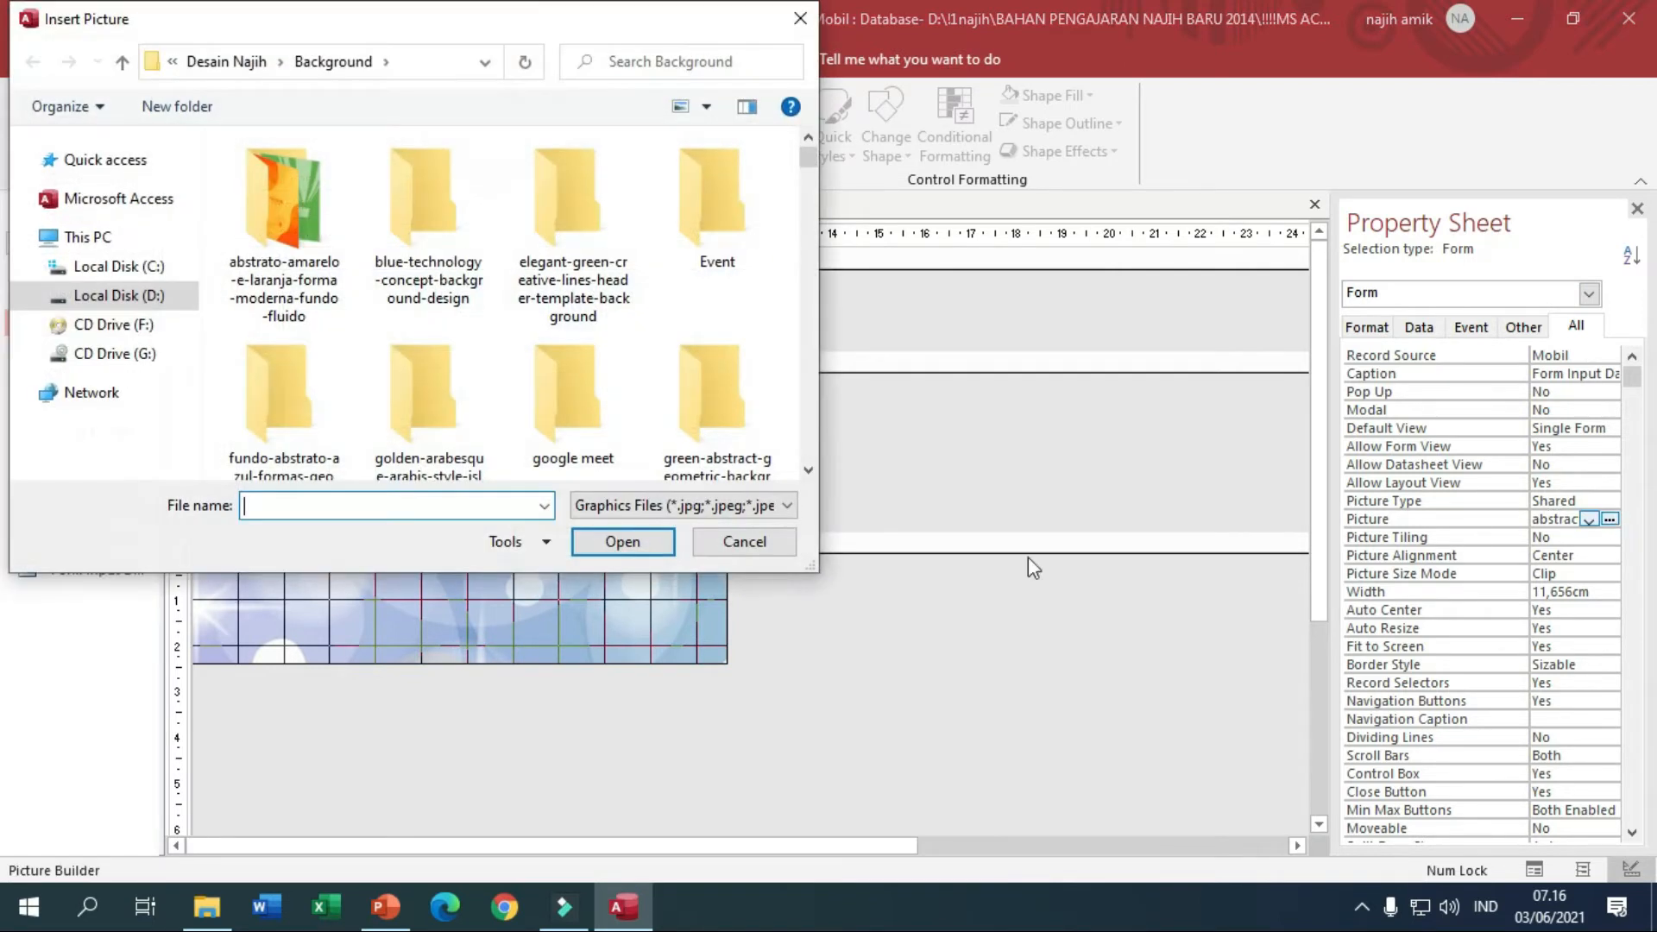
left_click(744, 542)
double_click(1545, 518)
key("Delete")
key("Return")
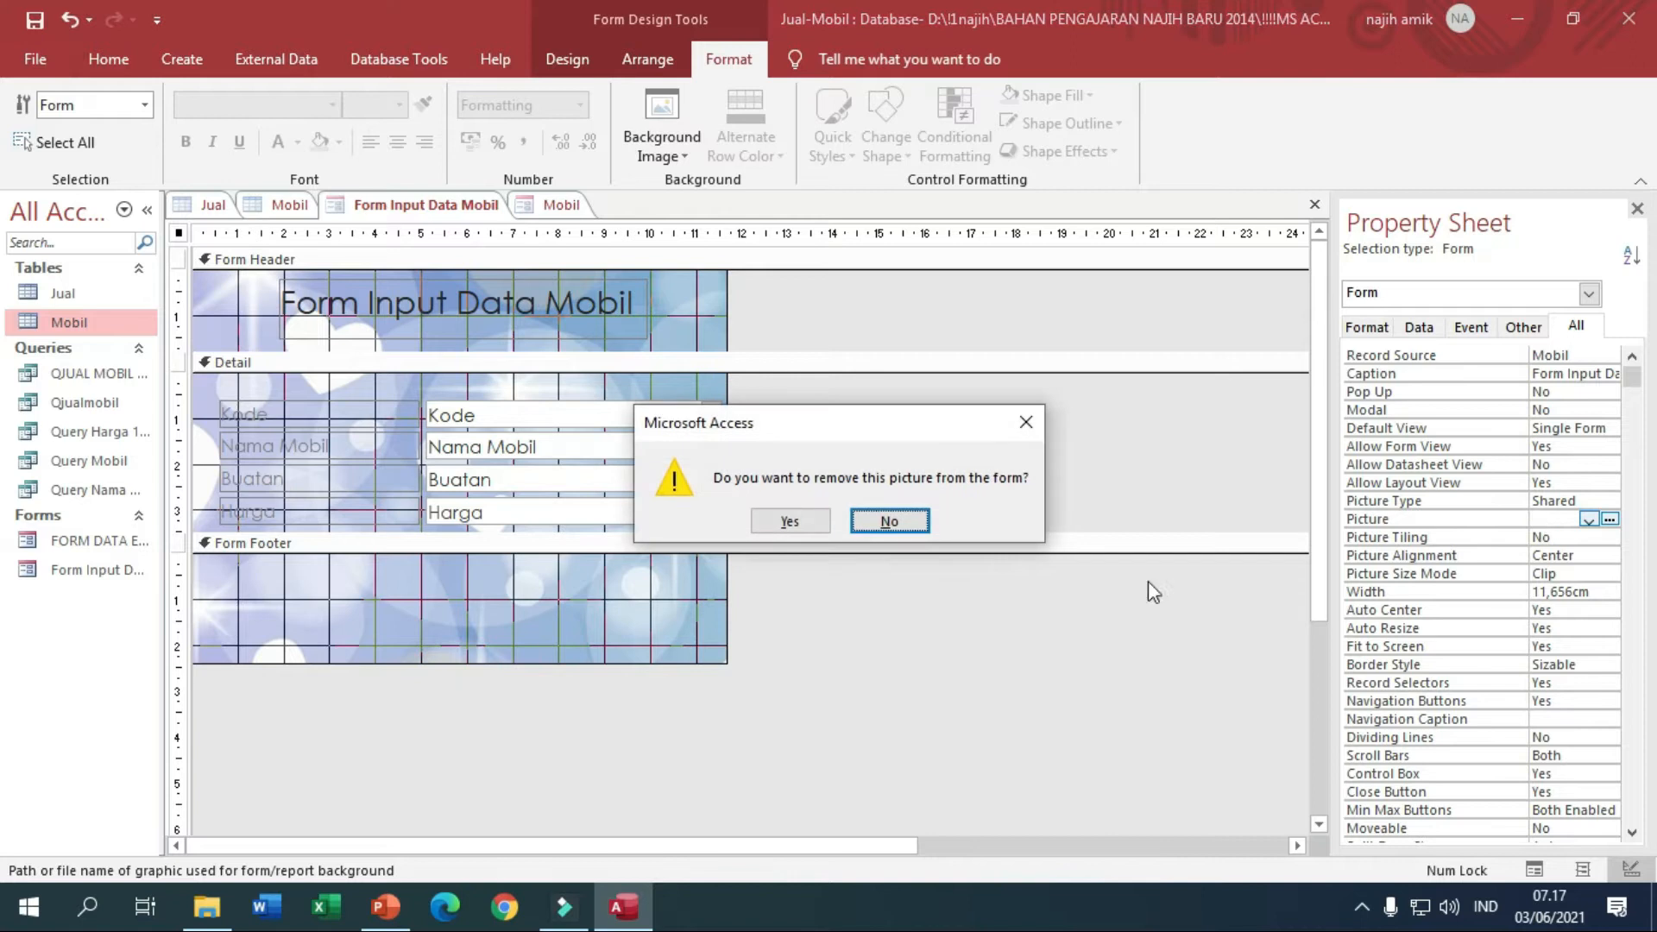
left_click(789, 521)
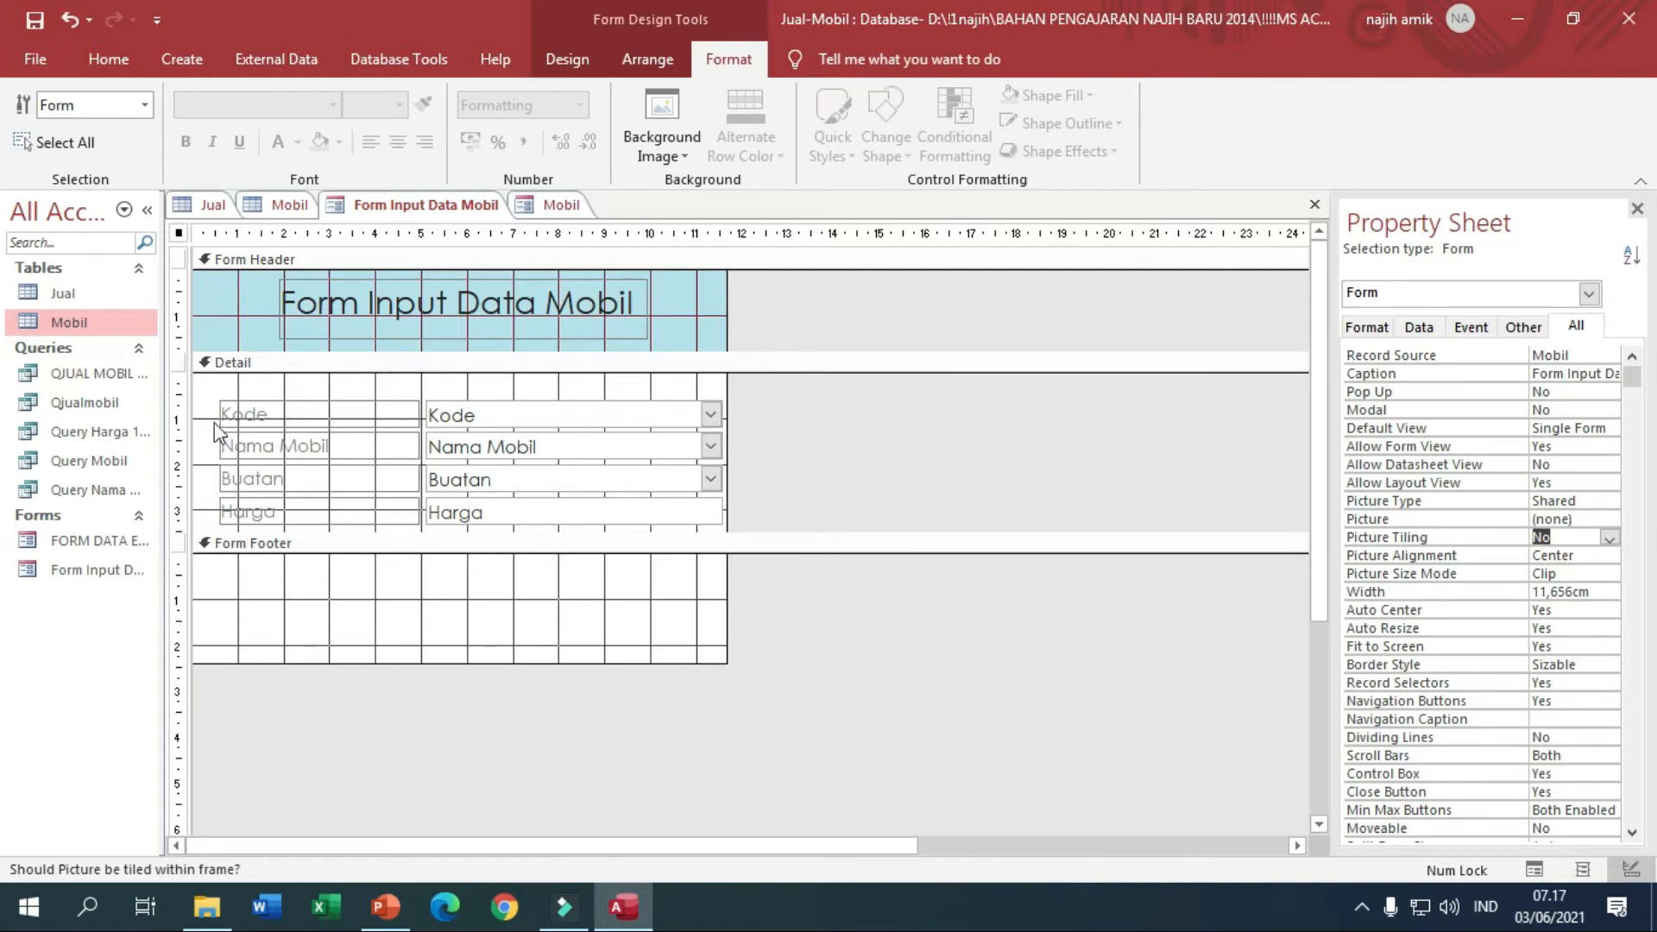
Extend the Detail section to about 3.9 cm tall and shift all fields slightly up and left, labels starting about 0.3 cm from the edge.
left_click(526, 549)
left_click_drag(526, 549, 526, 568)
left_click_drag(214, 390, 720, 562)
left_click_drag(555, 411, 541, 404)
left_click(518, 537)
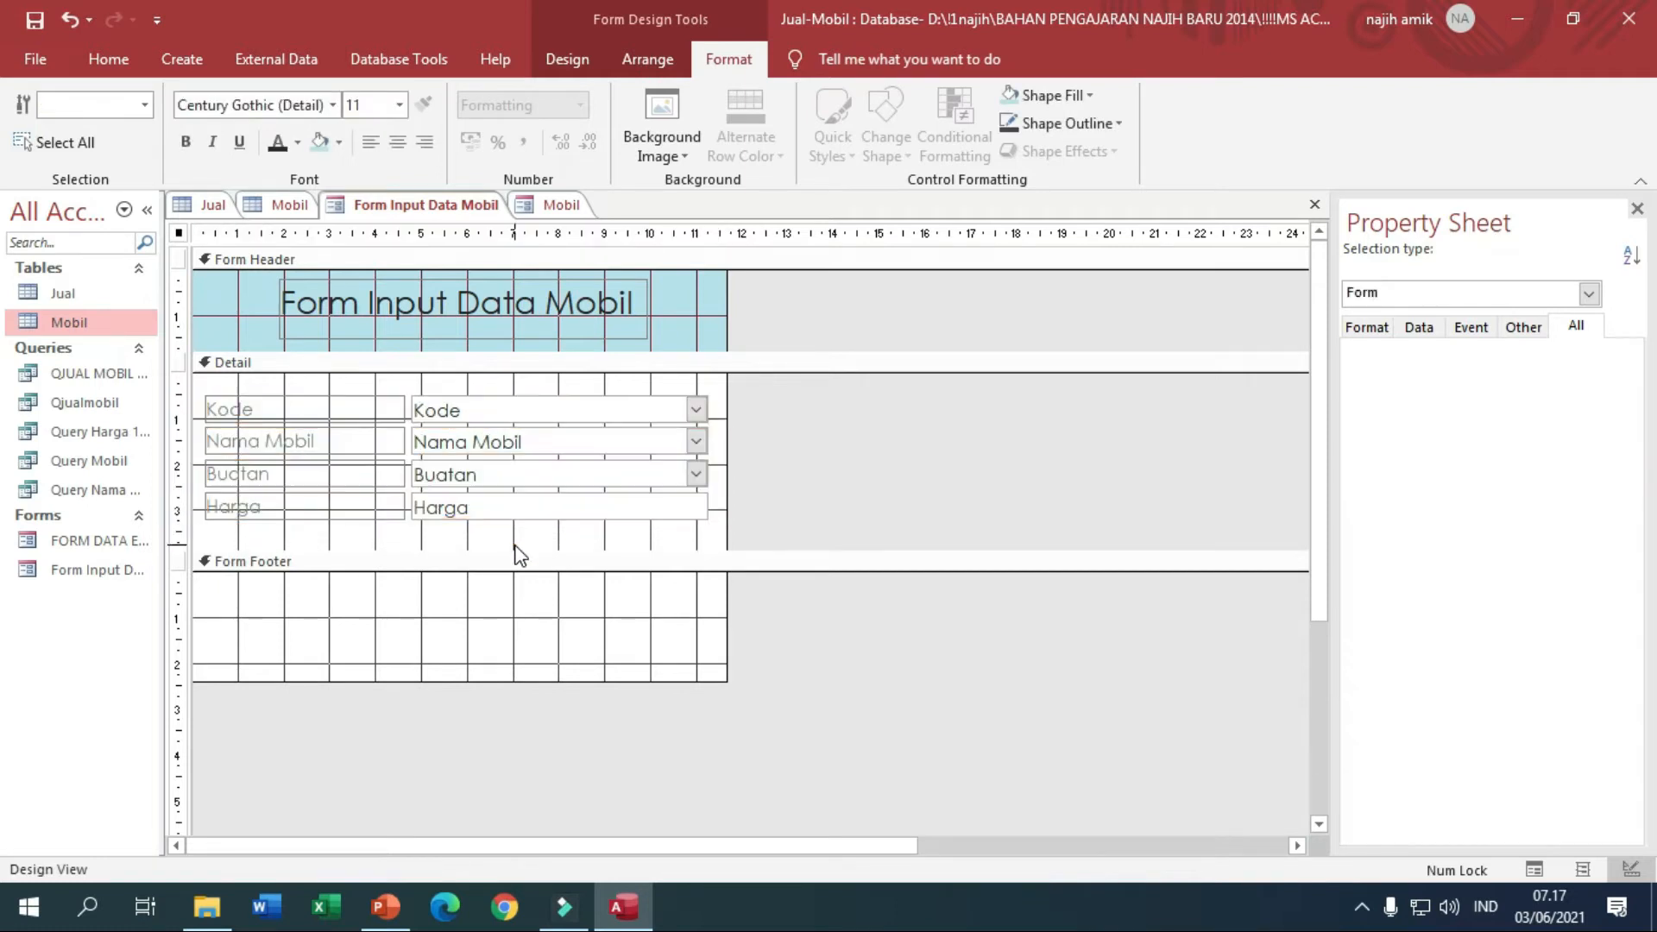
Change the font colour of the Kode, Nama Mobil, Buatan and Harga labels to the near-black shade used for the title.
left_click_drag(257, 383, 293, 525)
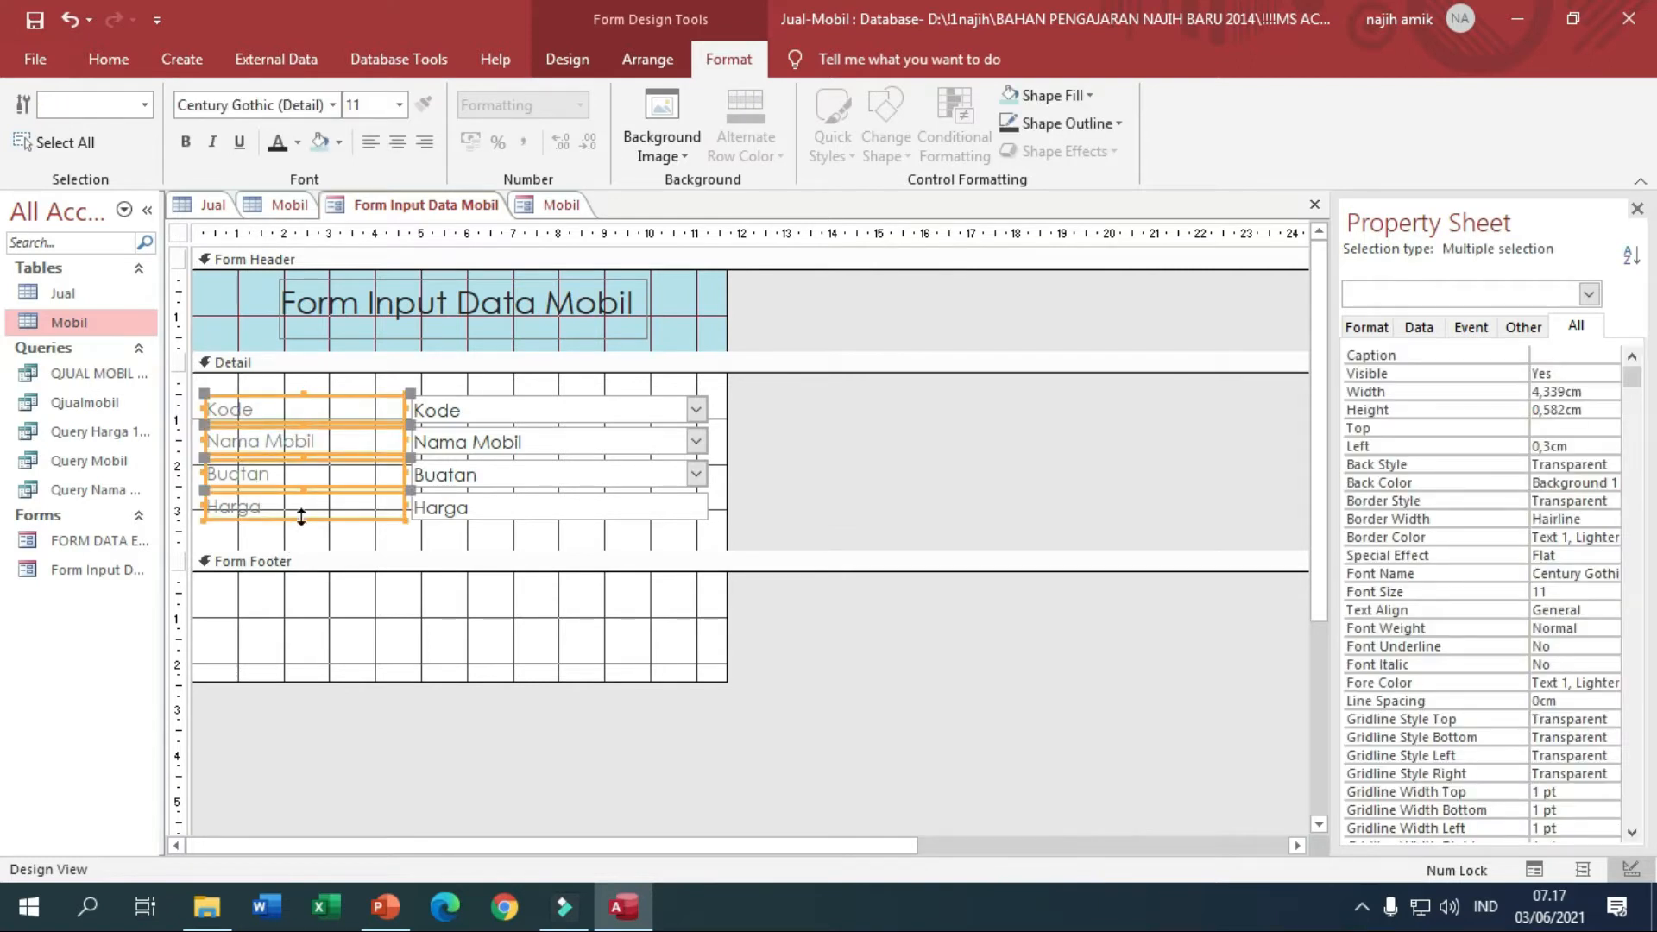
left_click(276, 141)
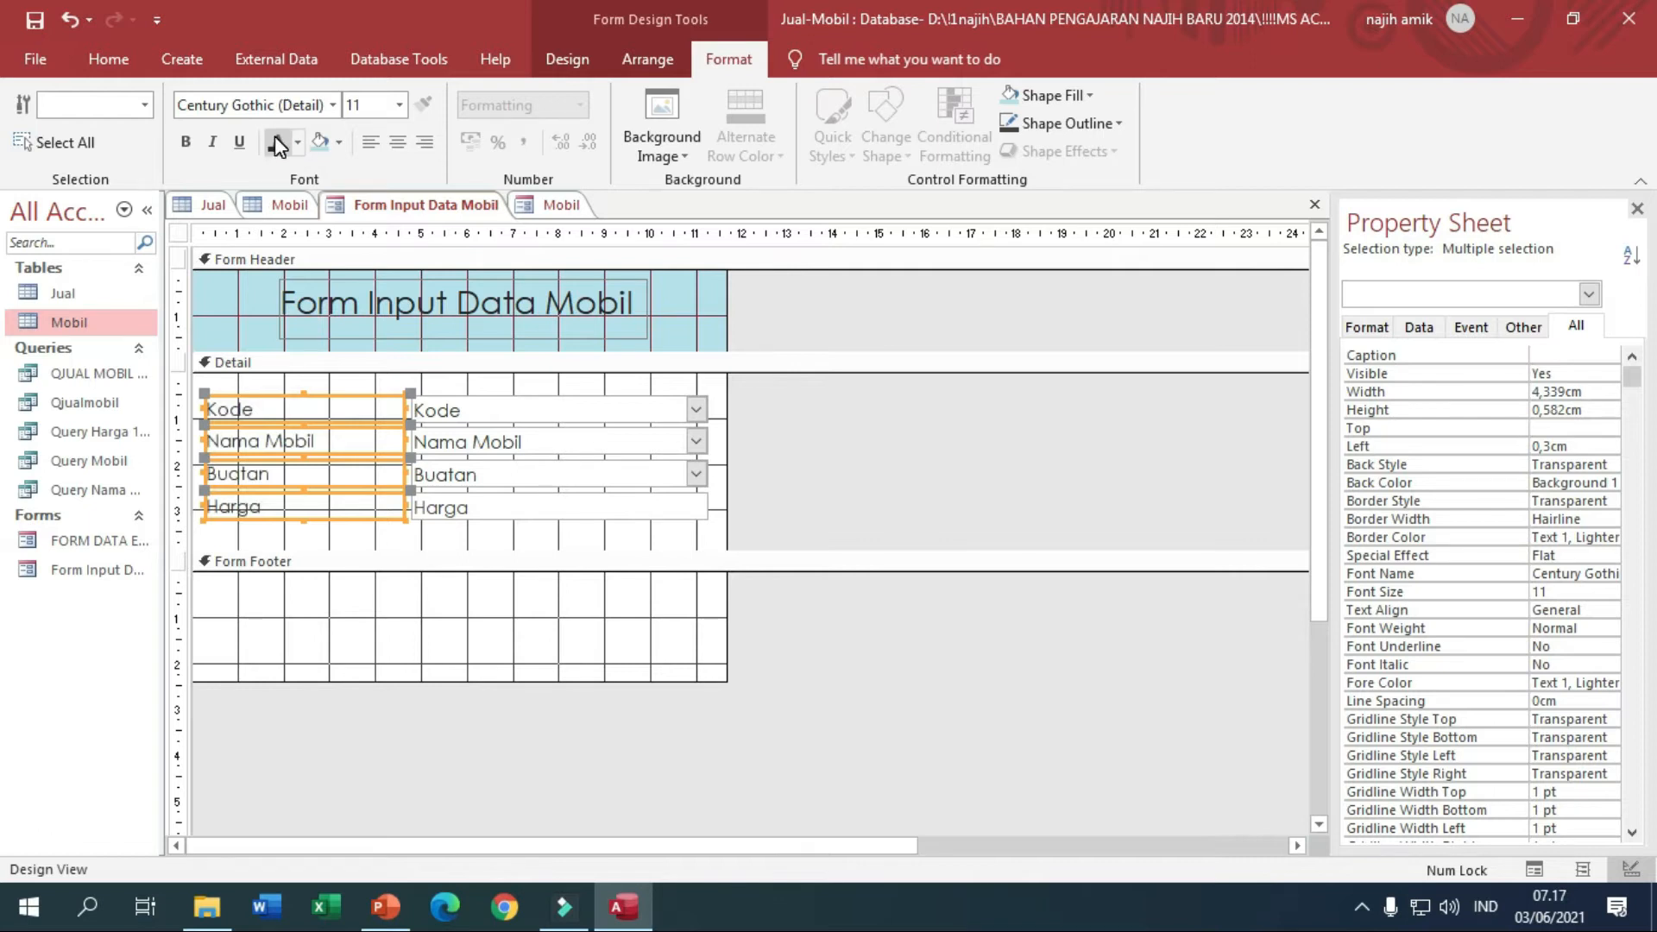
left_click(340, 145)
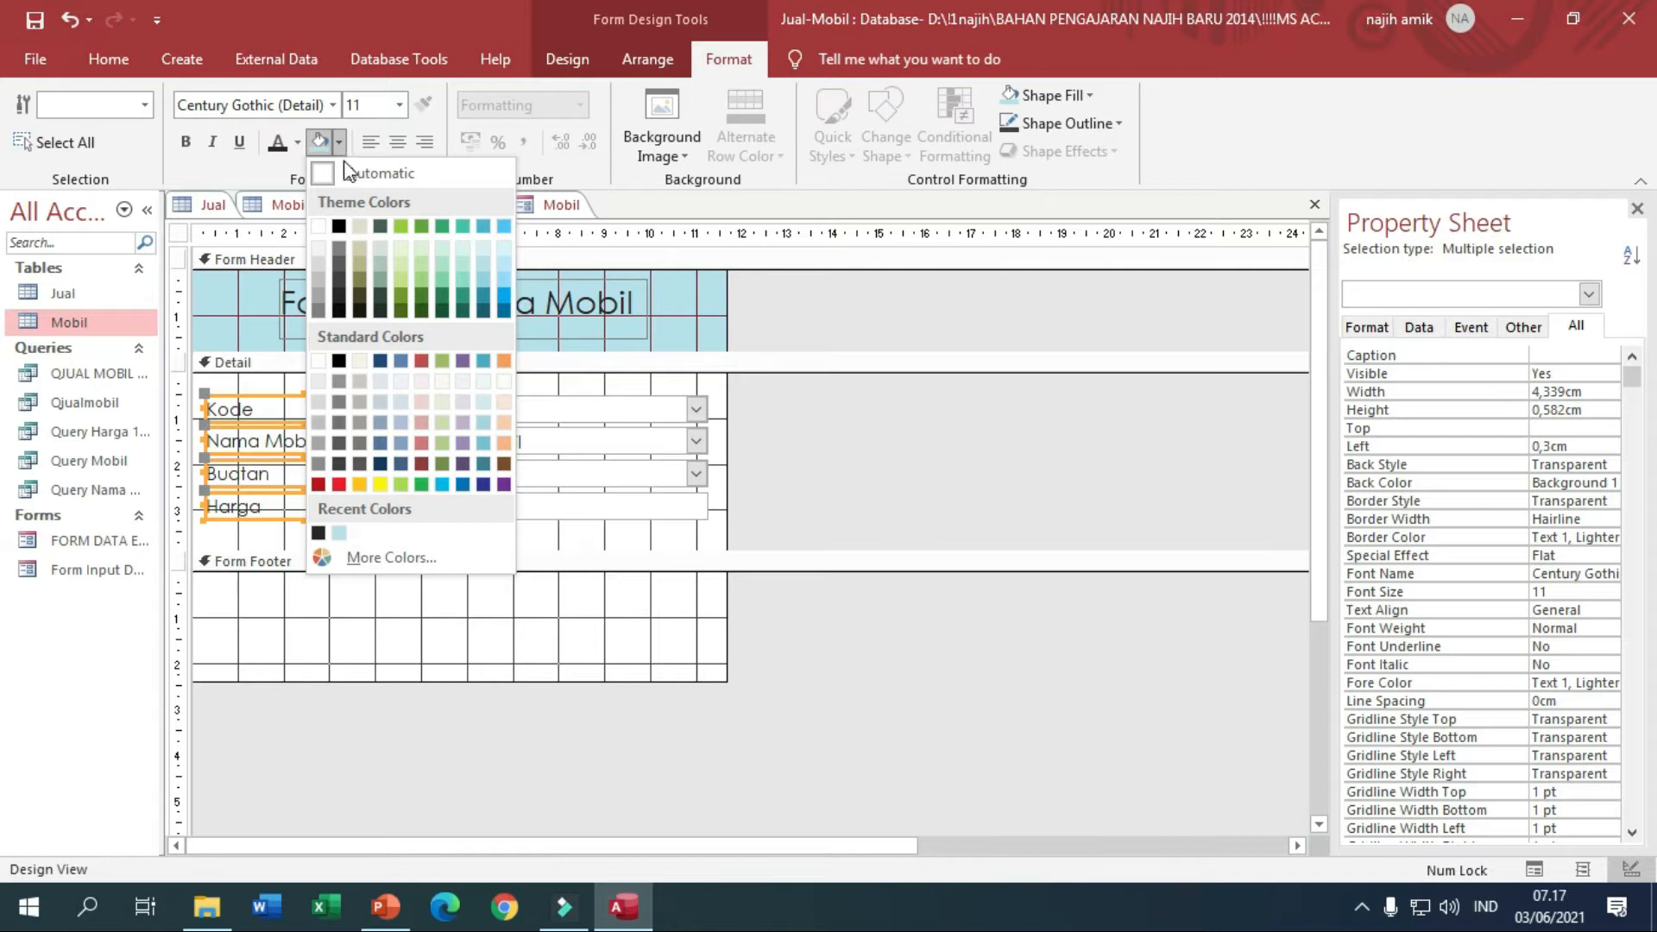
left_click(336, 148)
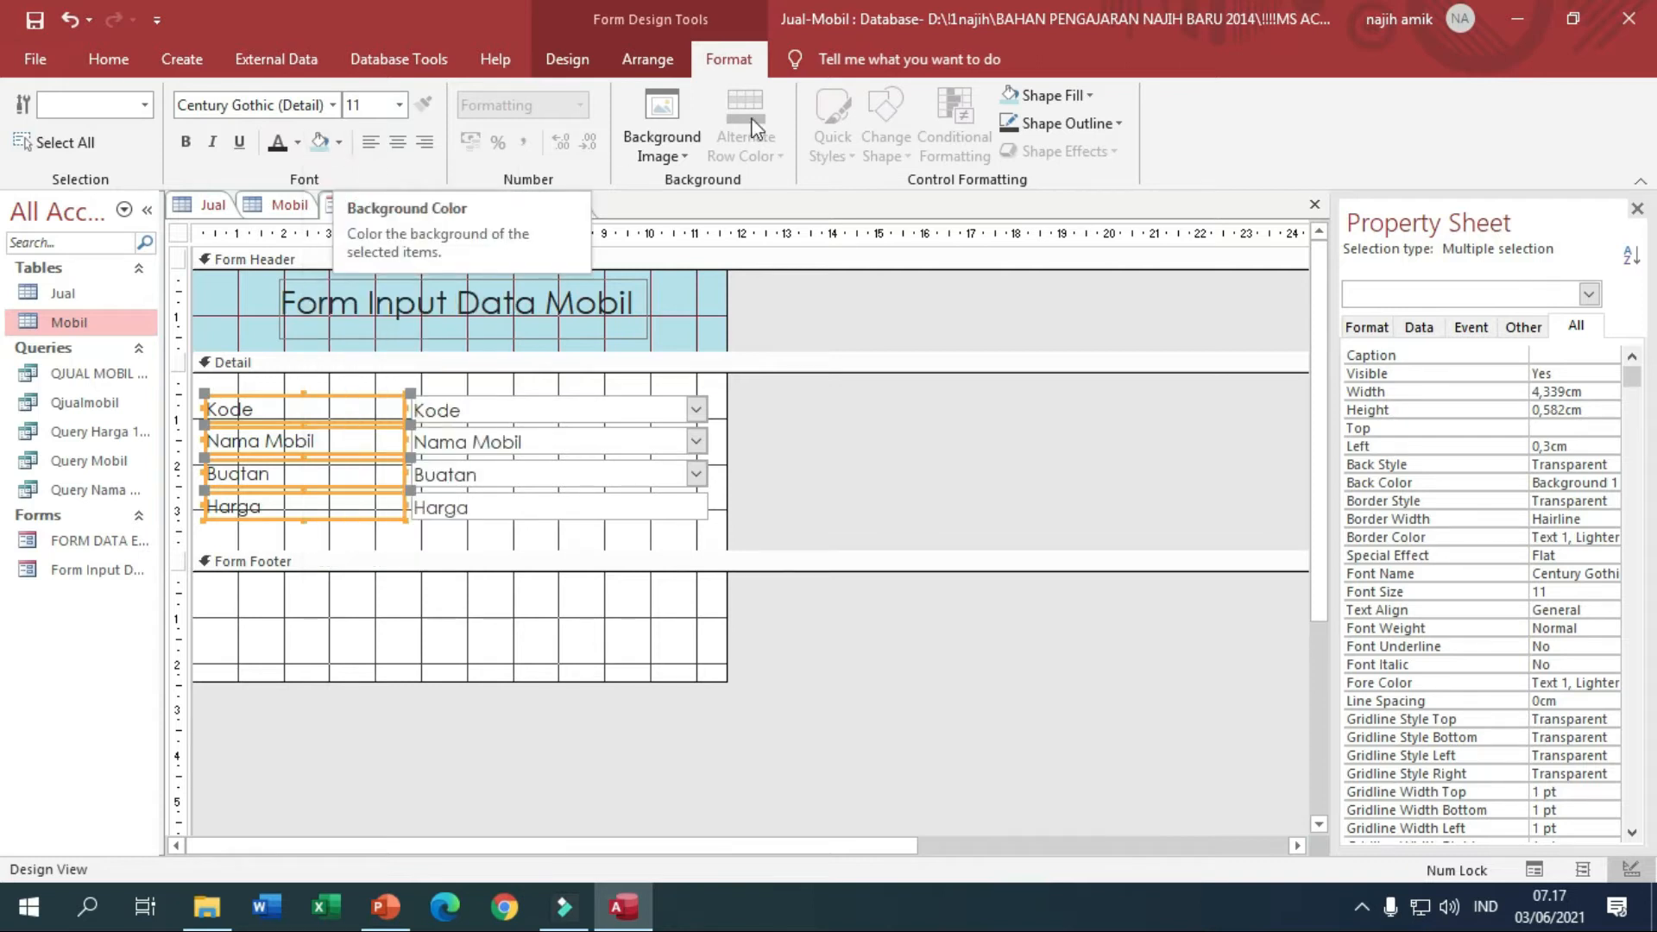
left_click(1089, 105)
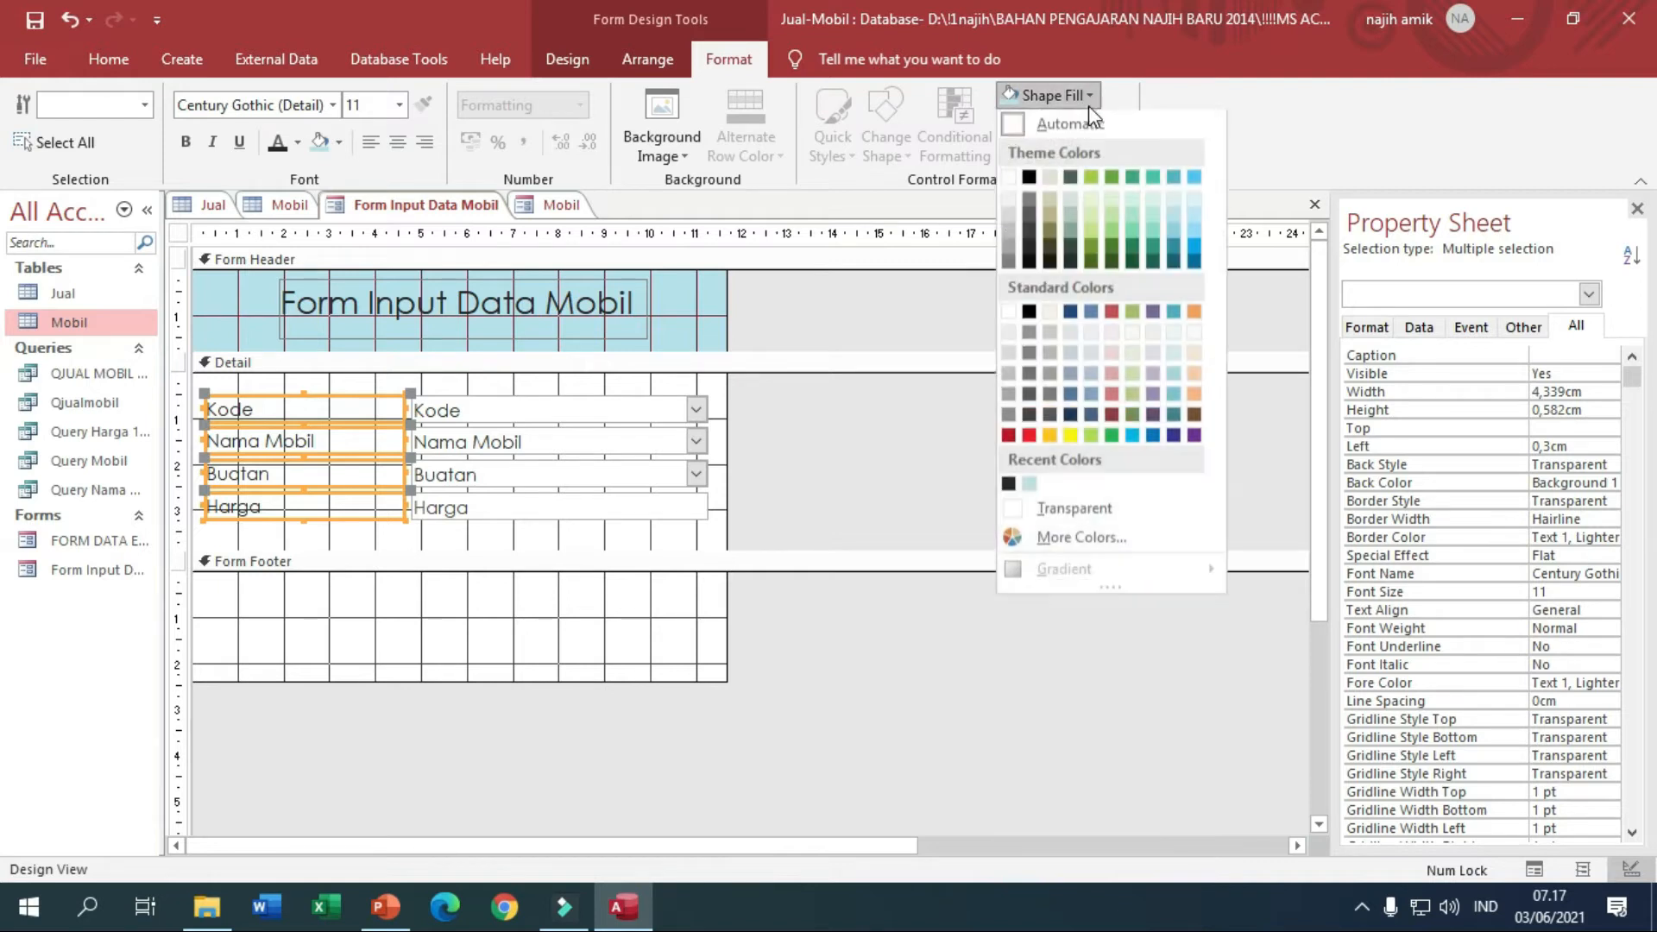
left_click(1089, 106)
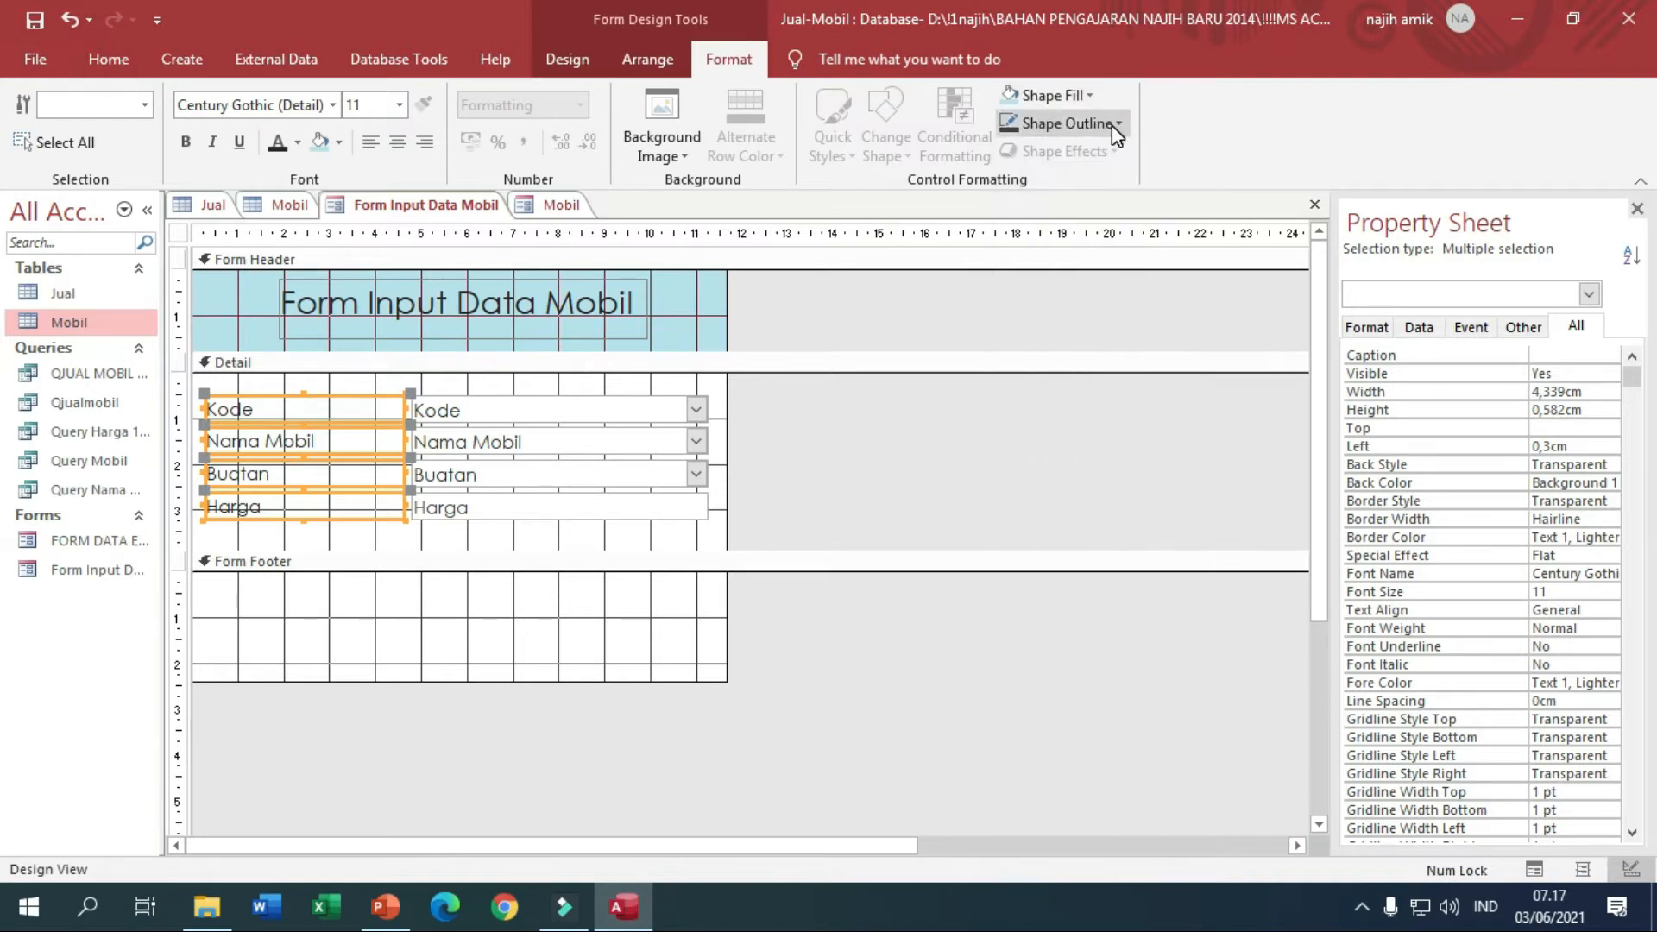
Make the outline of the four field labels in the Detail section transparent.
left_click(1116, 124)
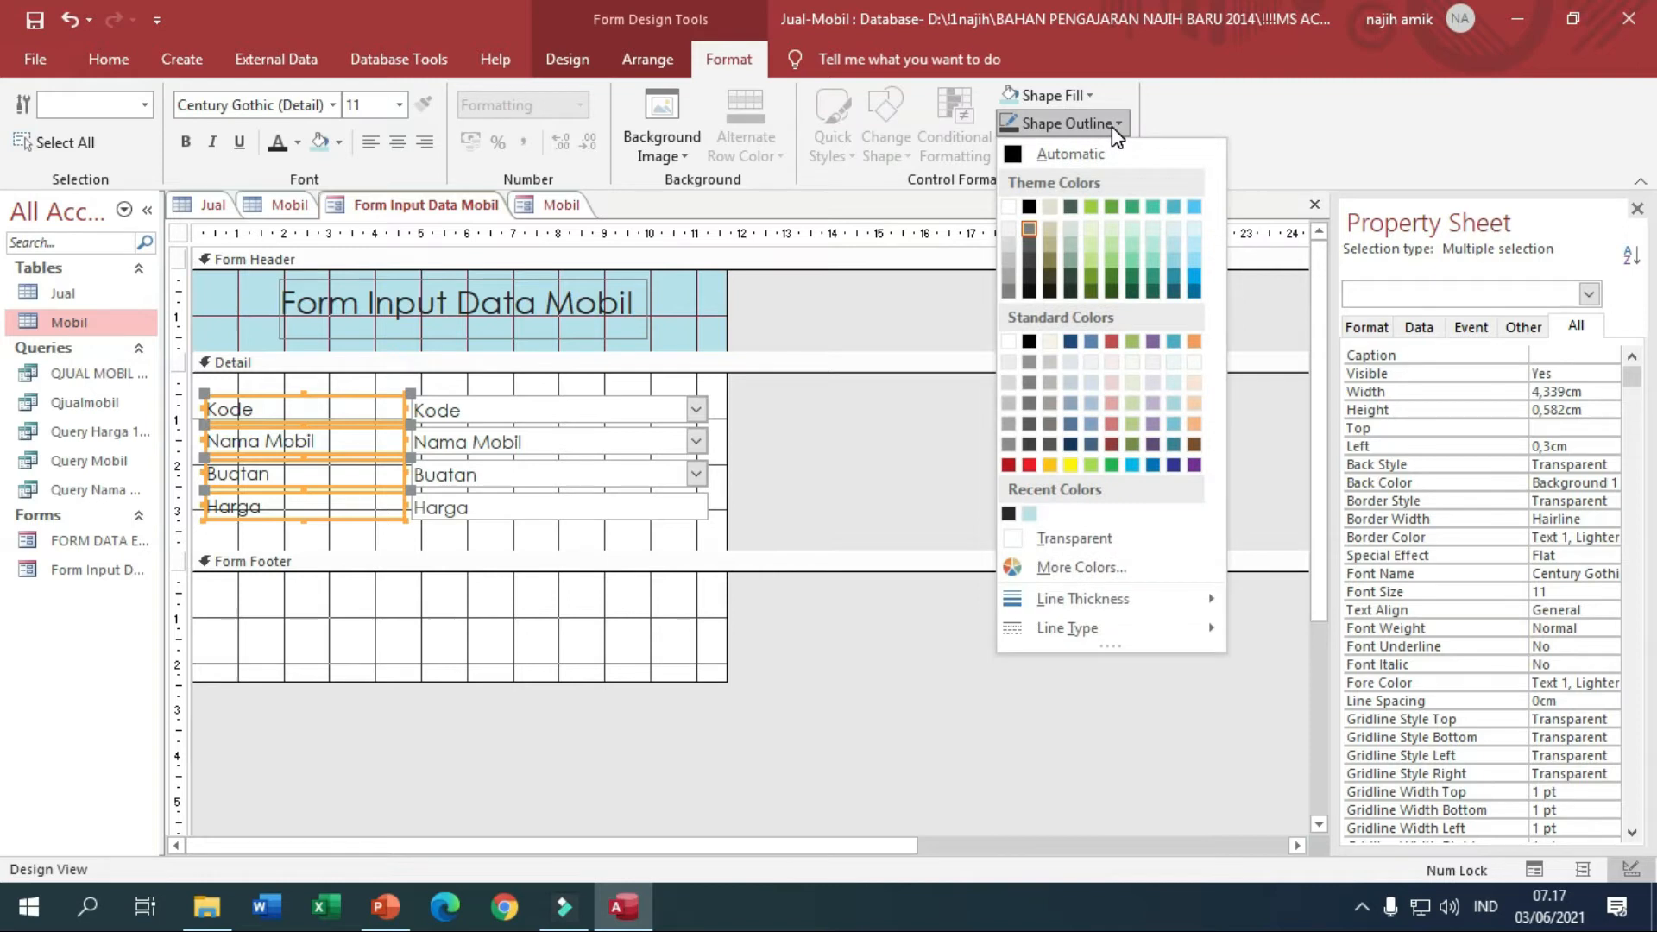
left_click(1067, 537)
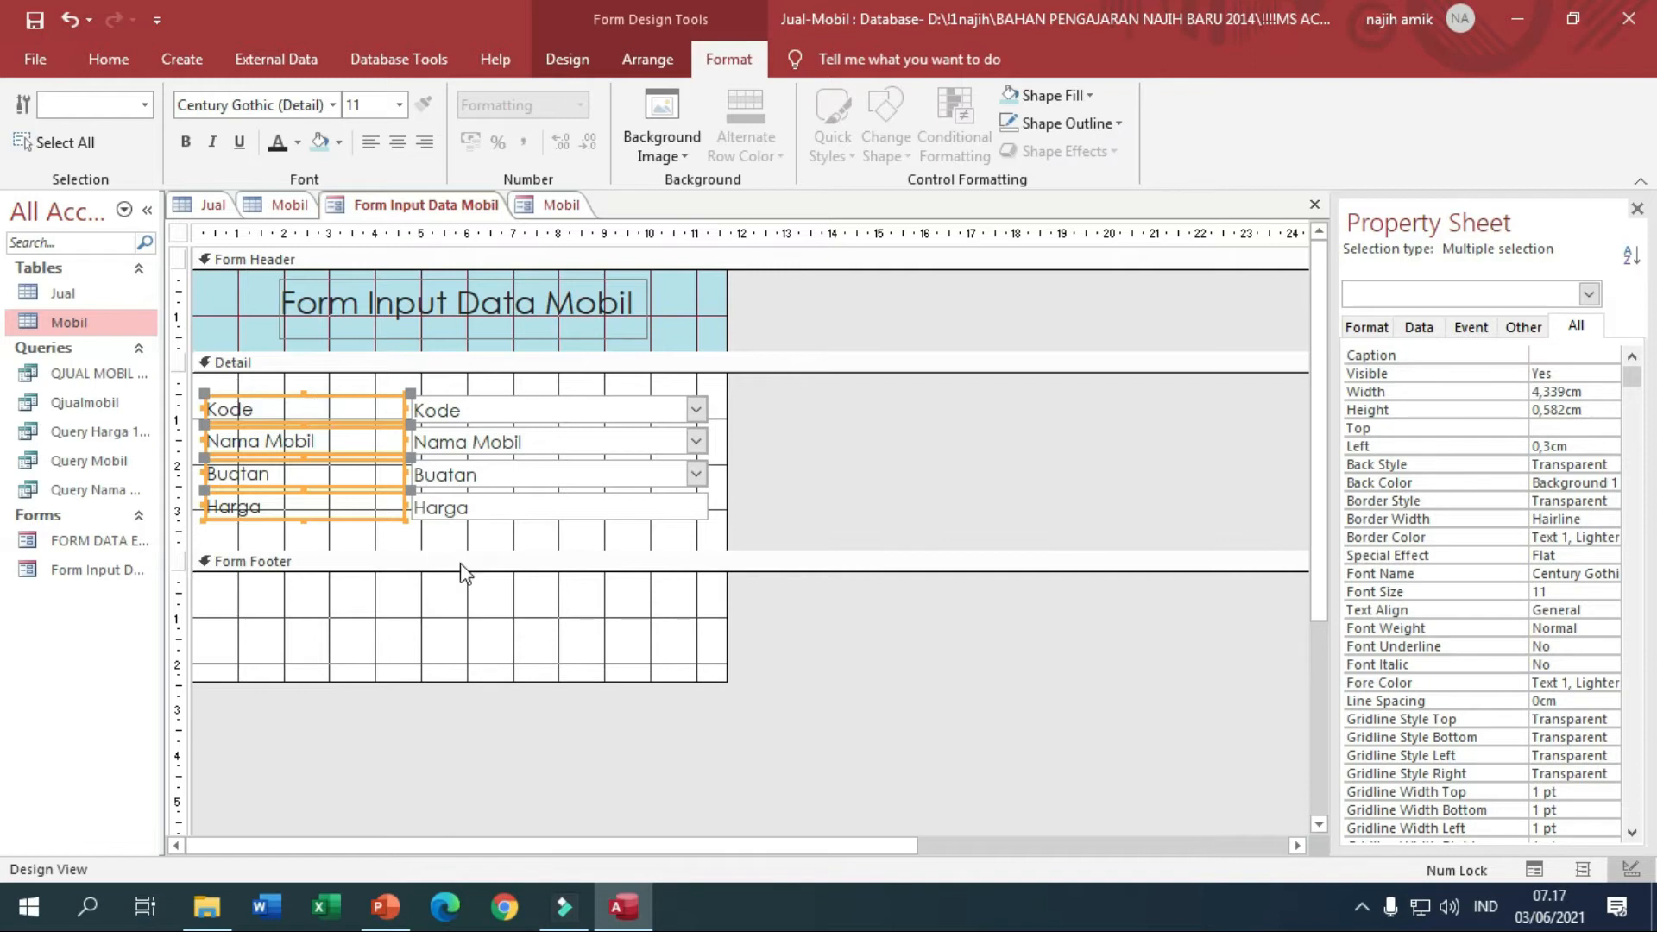
left_click(435, 552)
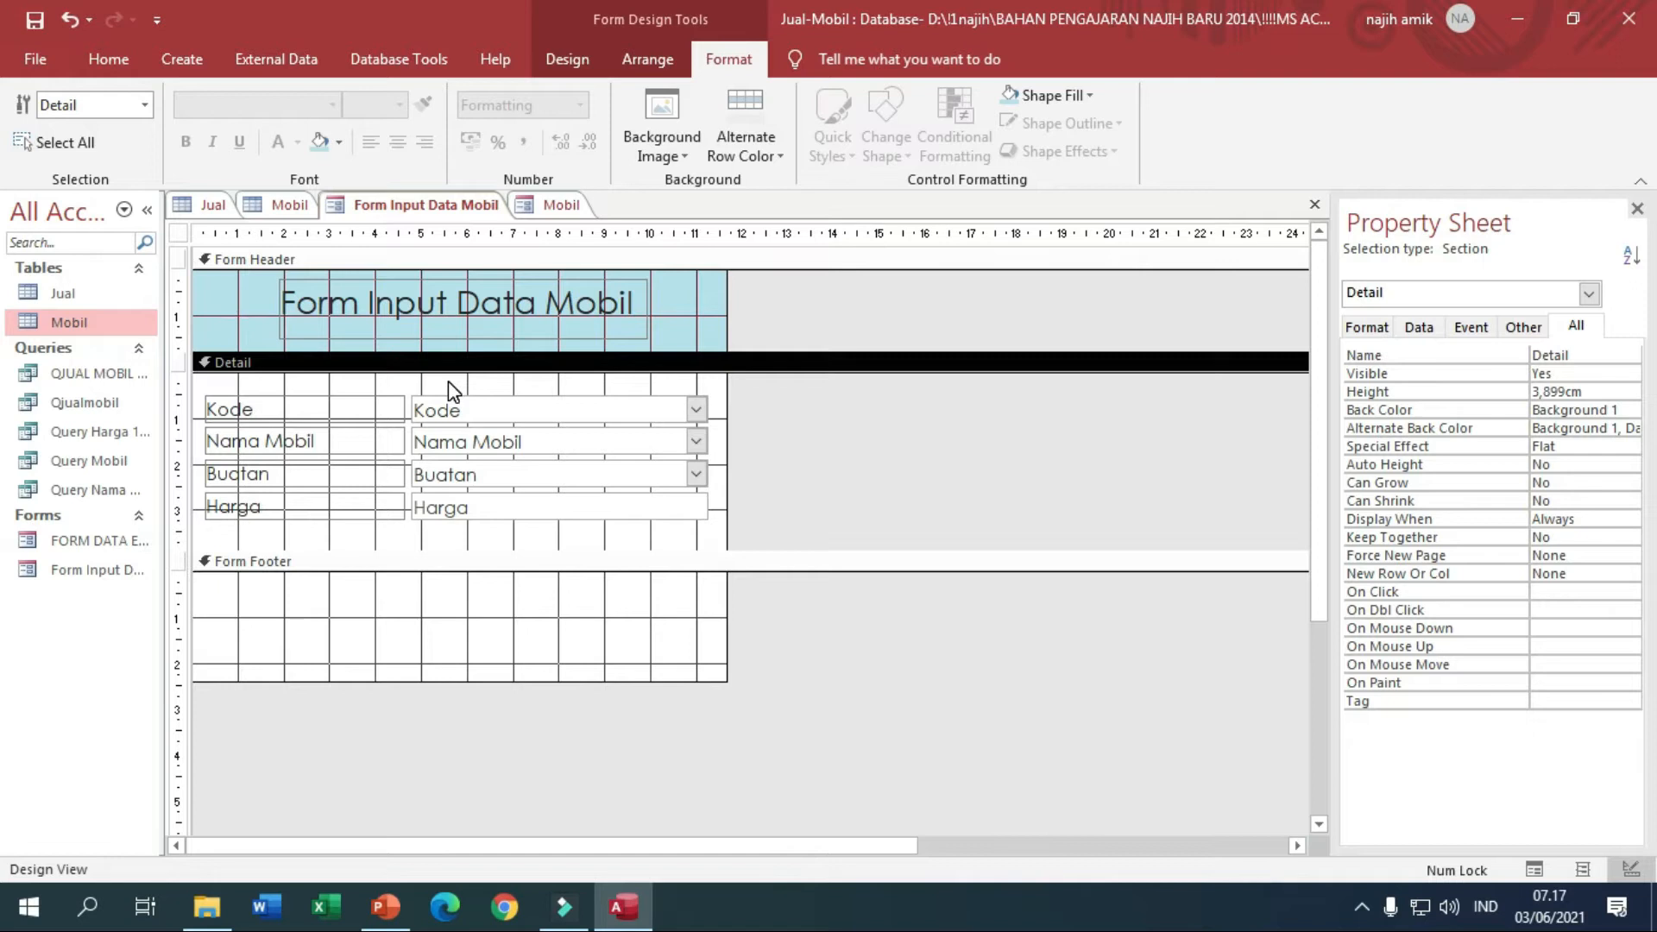
Give the Kode, Nama Mobil, Buatan and Harga input boxes a white theme background and a grey Background 1 outline.
left_click_drag(457, 393, 709, 542)
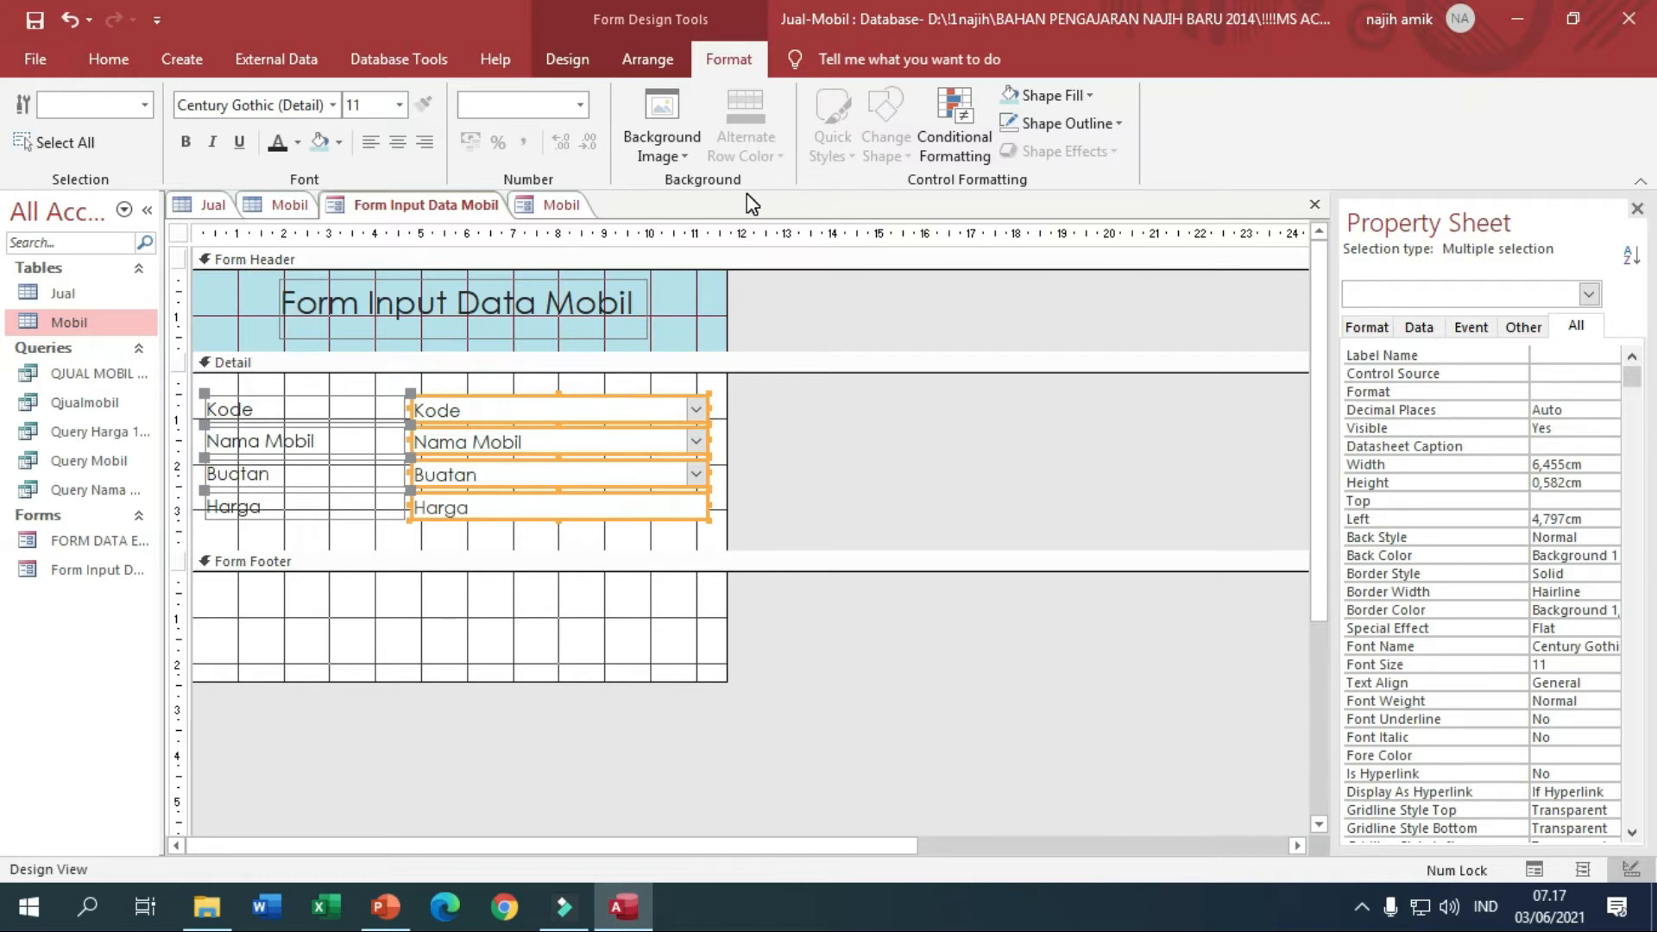
left_click(340, 143)
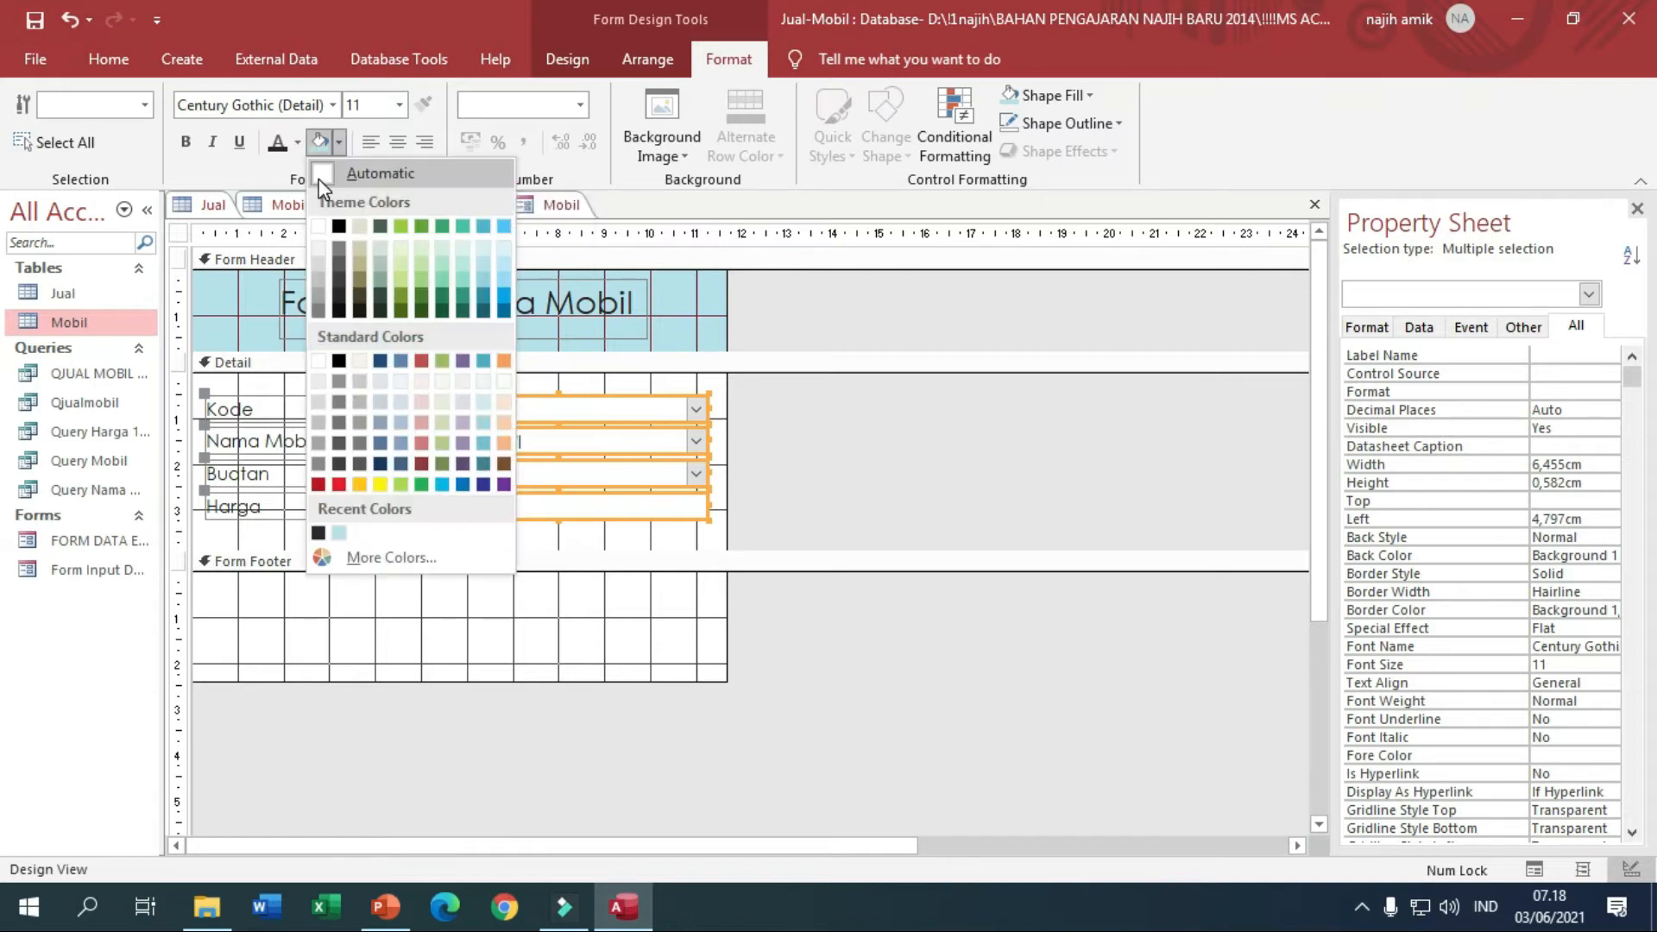
left_click(321, 228)
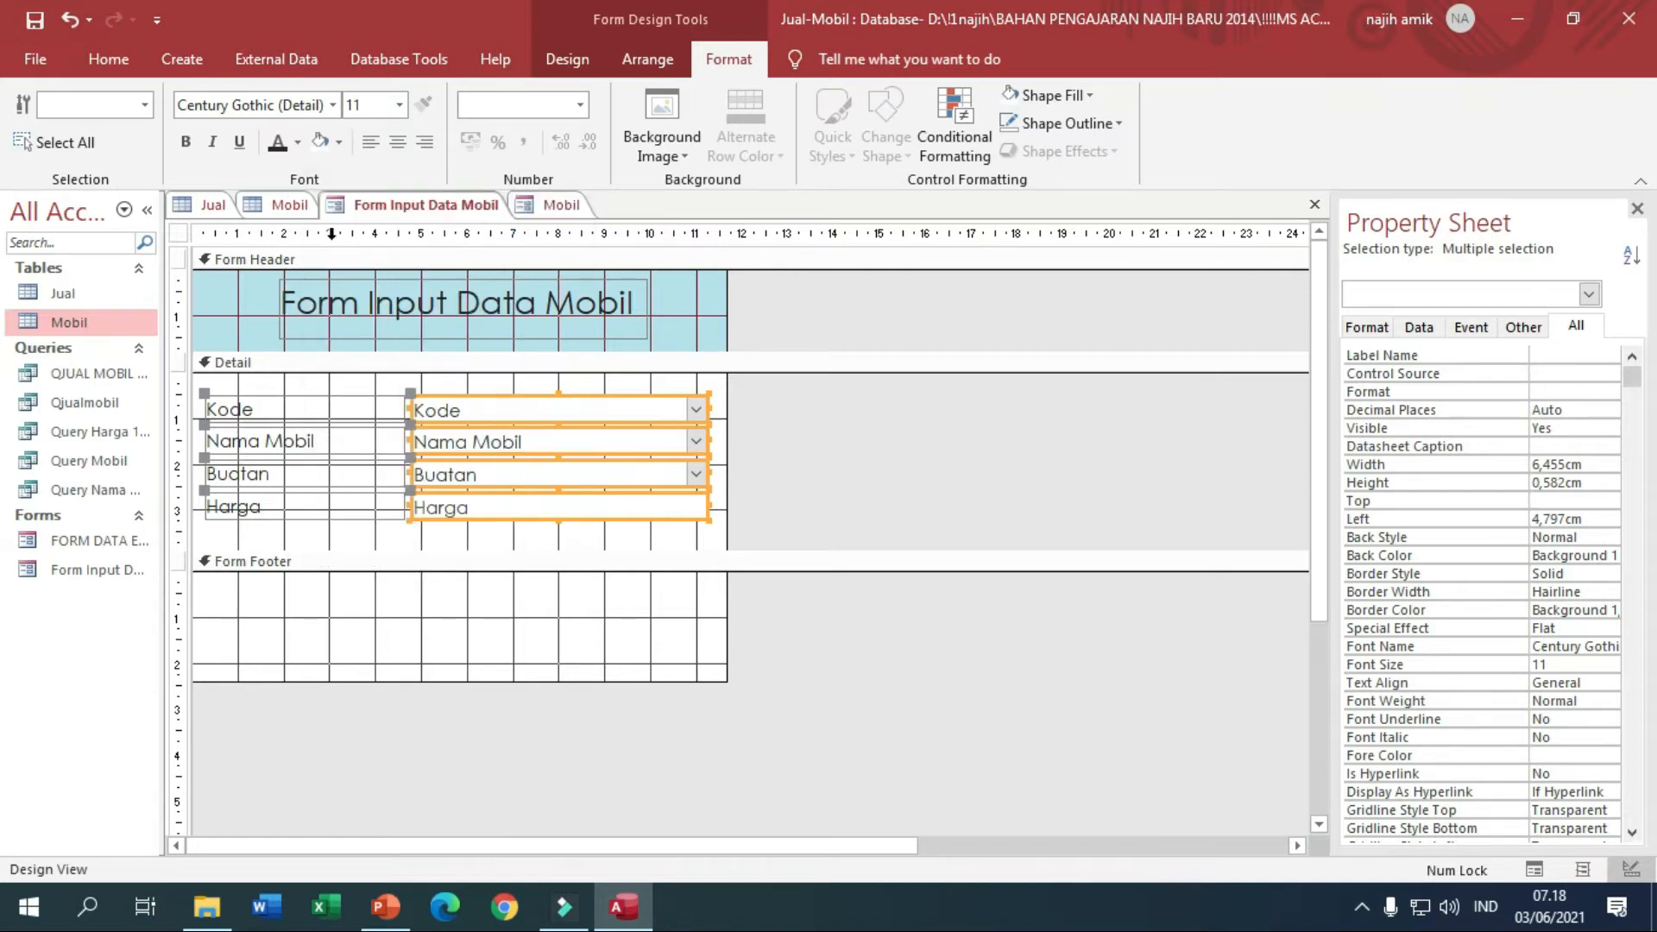
left_click(1110, 122)
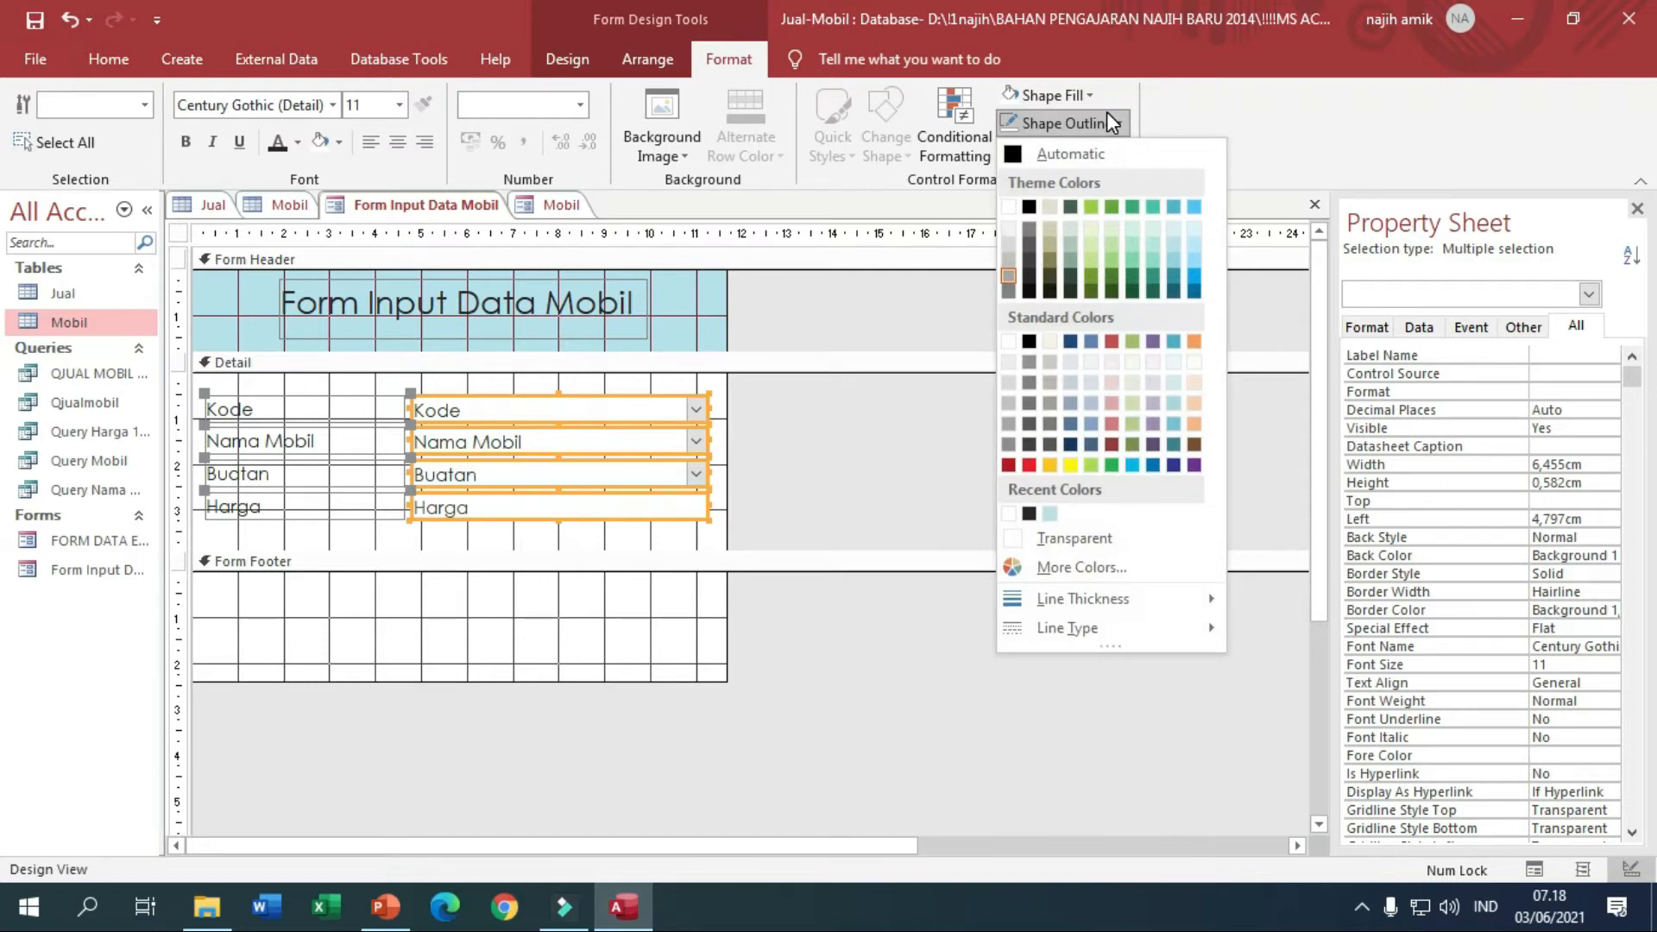
left_click(1007, 278)
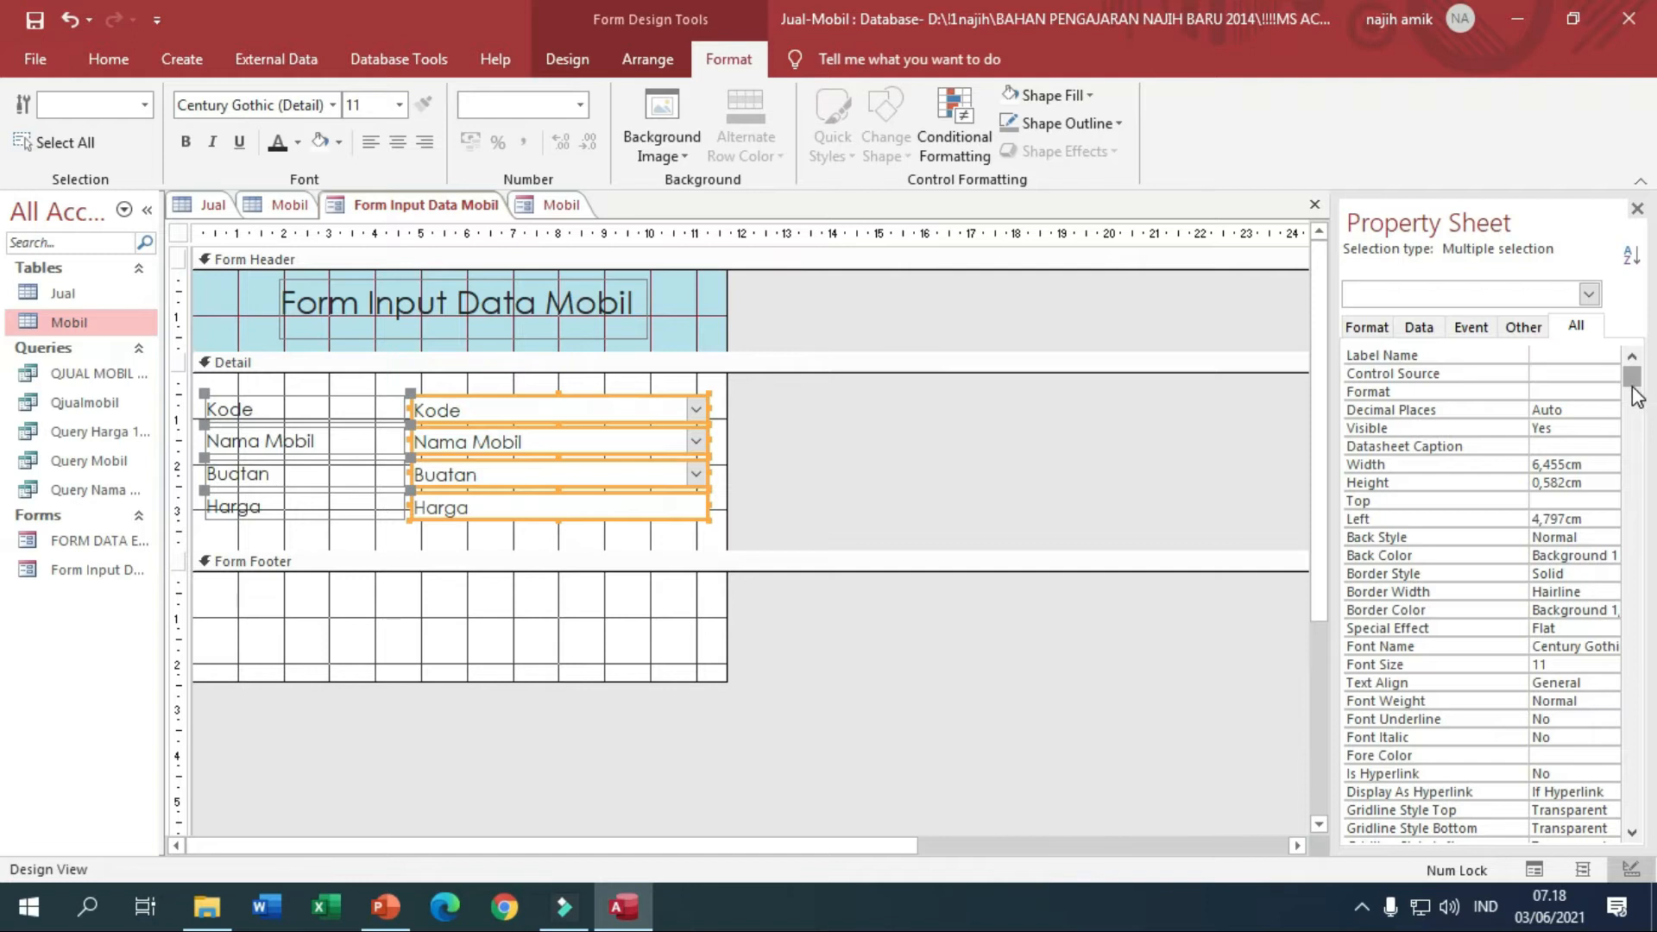
Set the special effect of the four input boxes to Raised.
left_click(1560, 628)
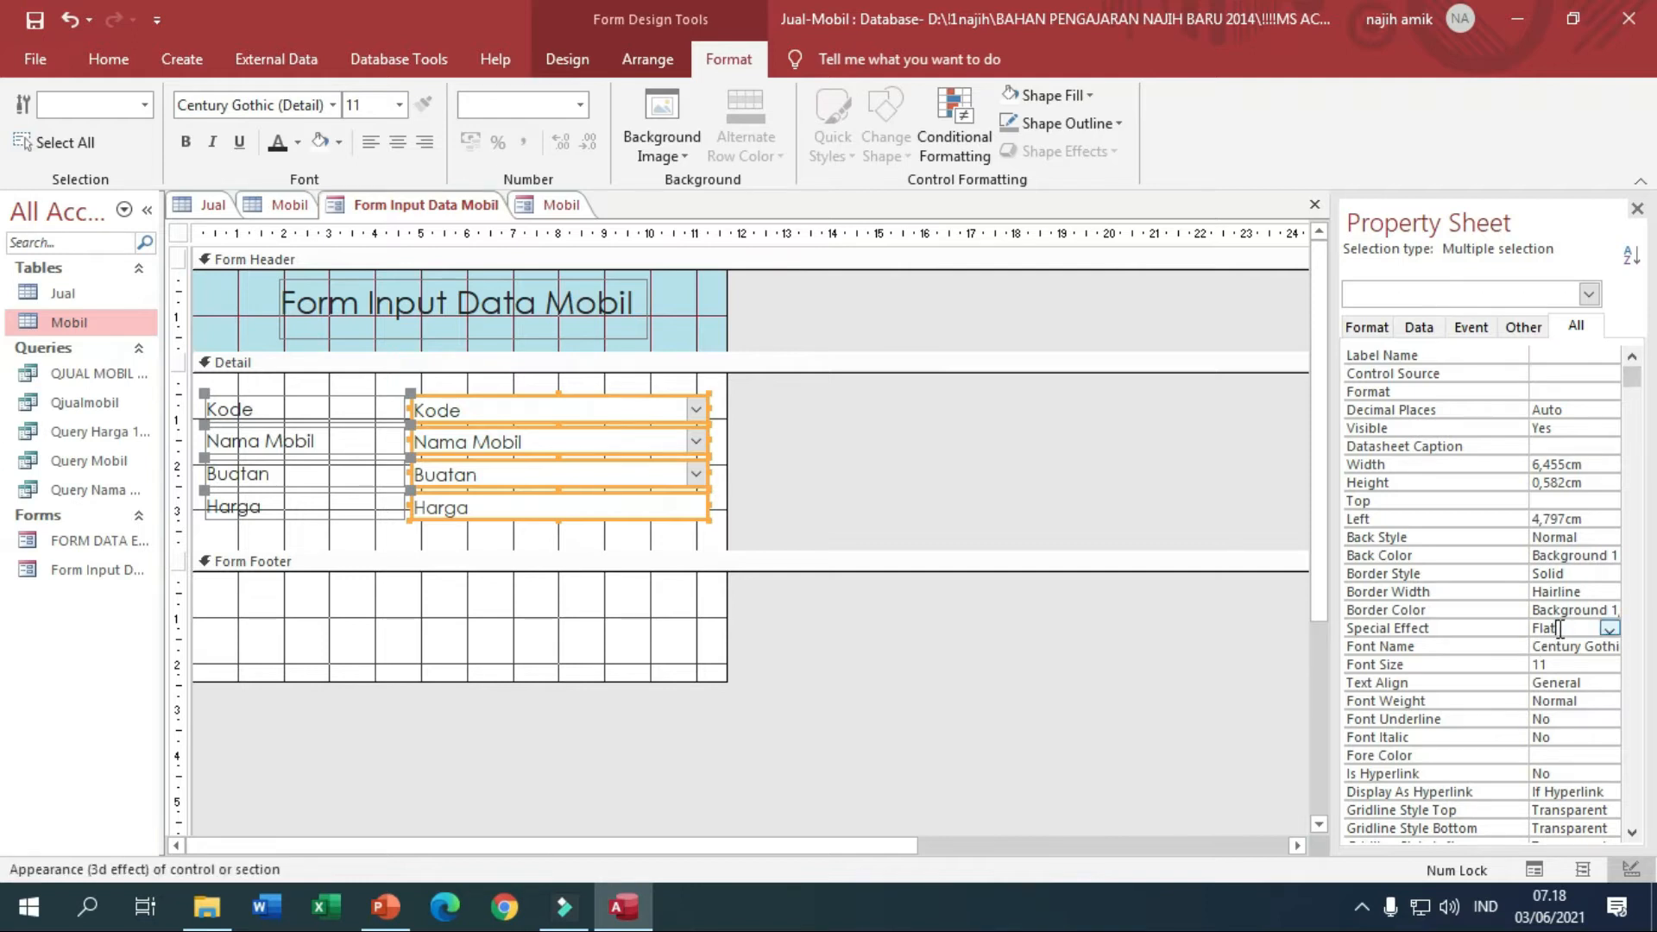
left_click(1610, 637)
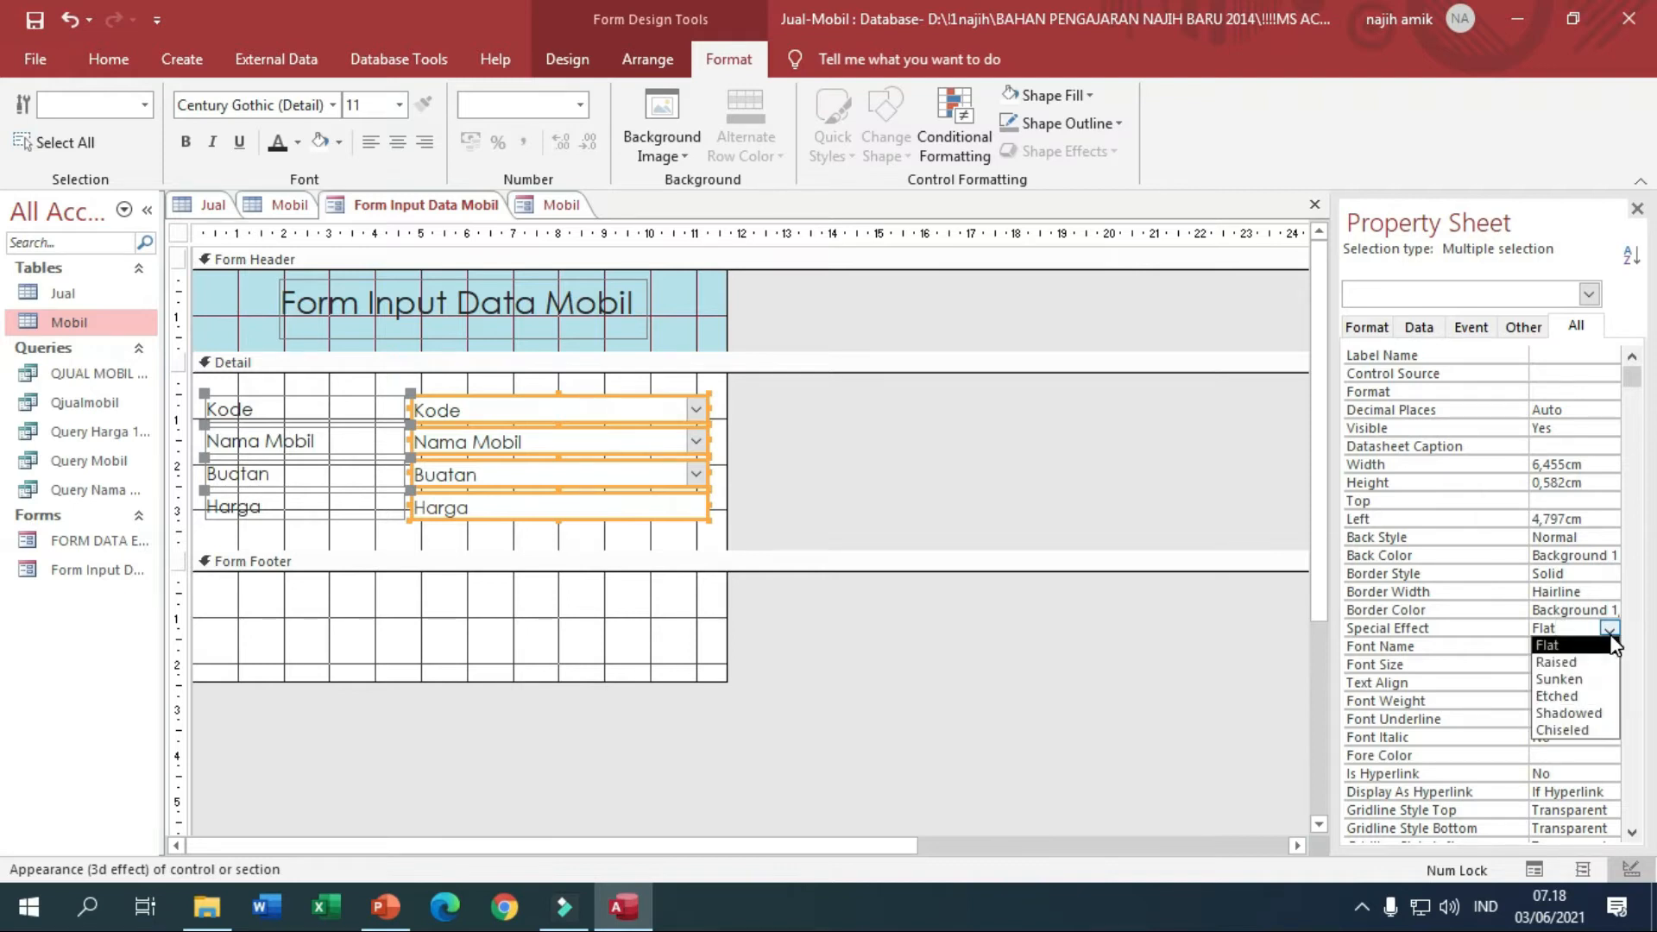
left_click(1561, 662)
left_click(632, 533)
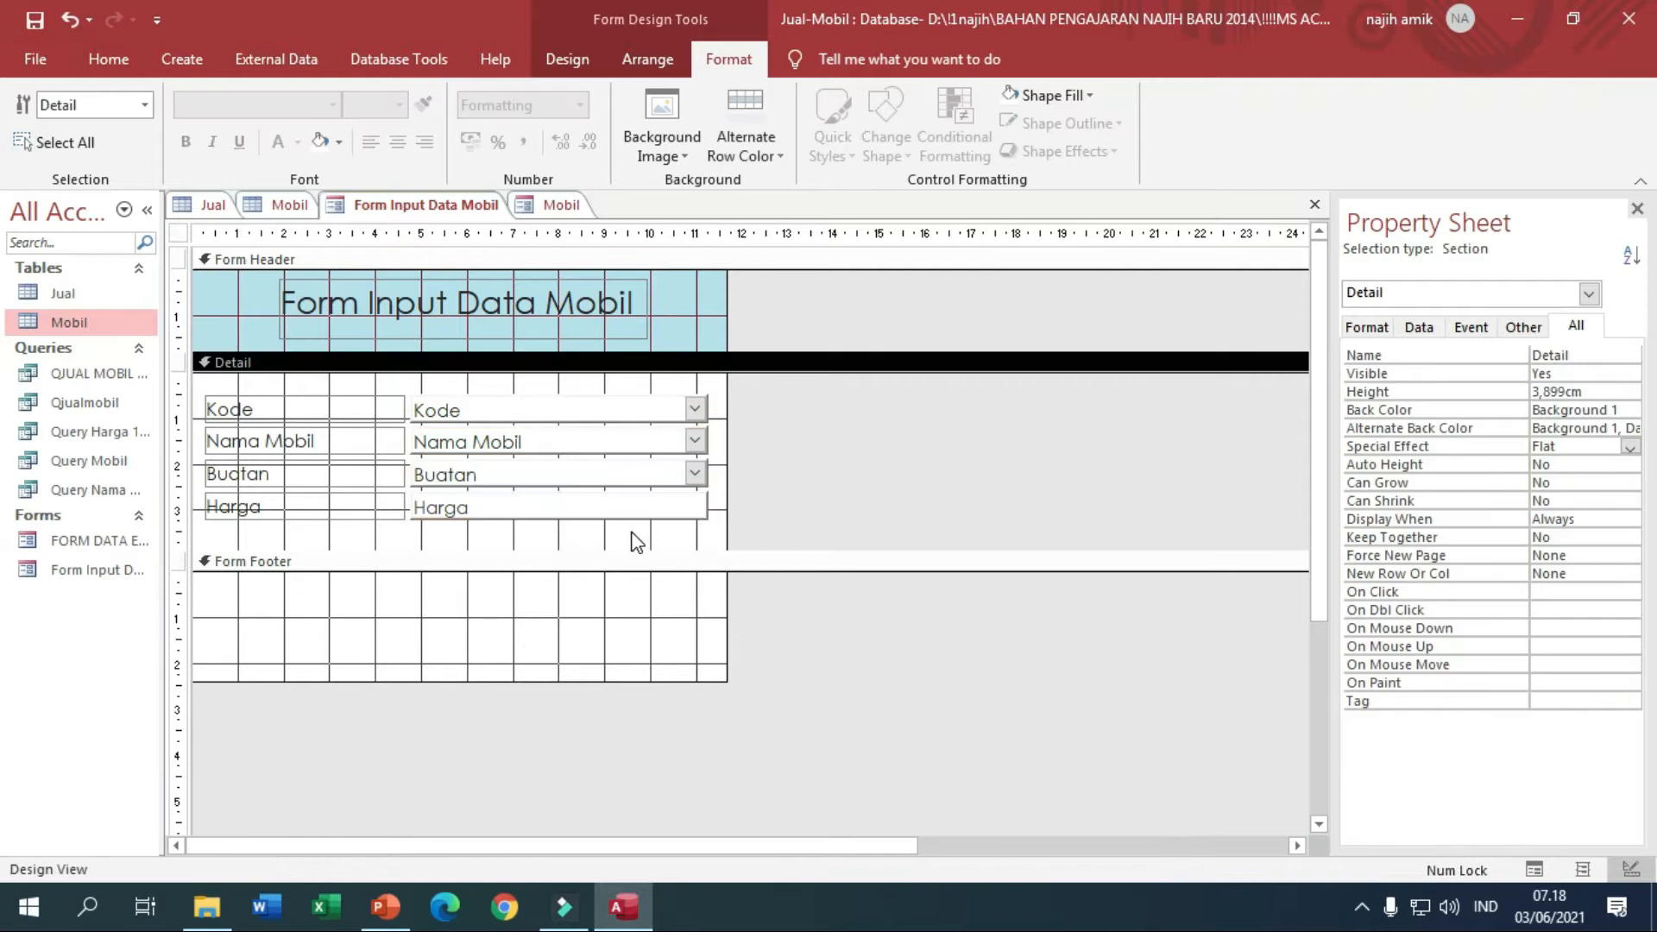
Change the special effect of the Kode, Nama Mobil, Buatan and Harga input boxes to Sunken.
left_click(680, 533)
left_click_drag(684, 542, 691, 388)
left_click(1610, 629)
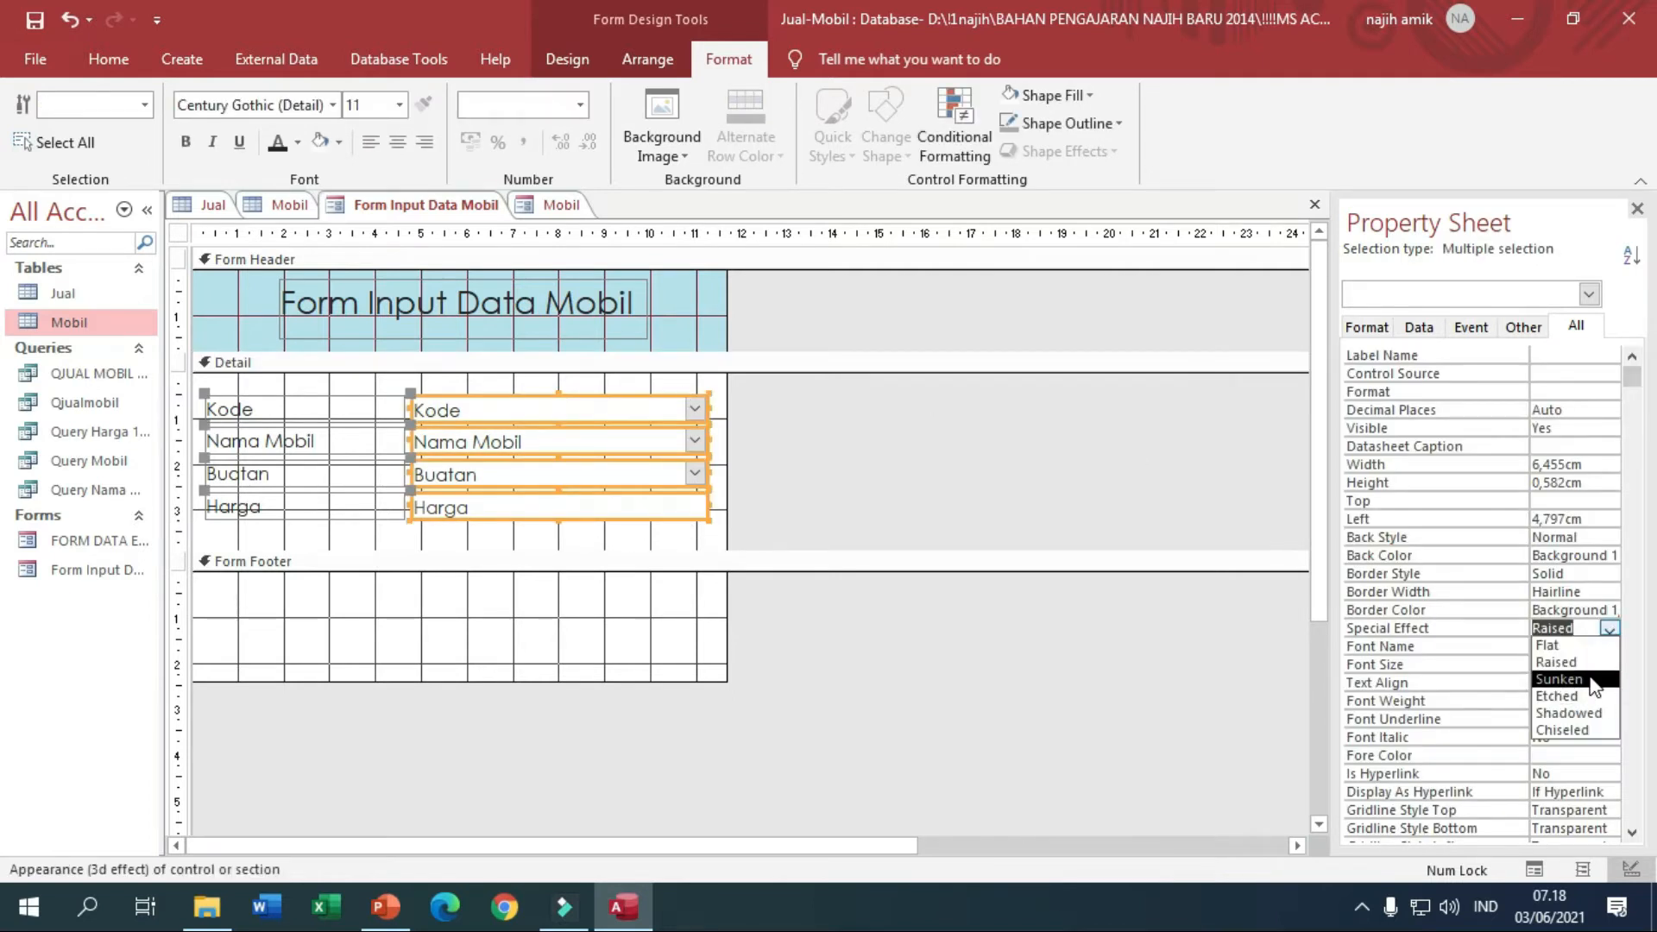
left_click(1605, 662)
left_click(702, 542)
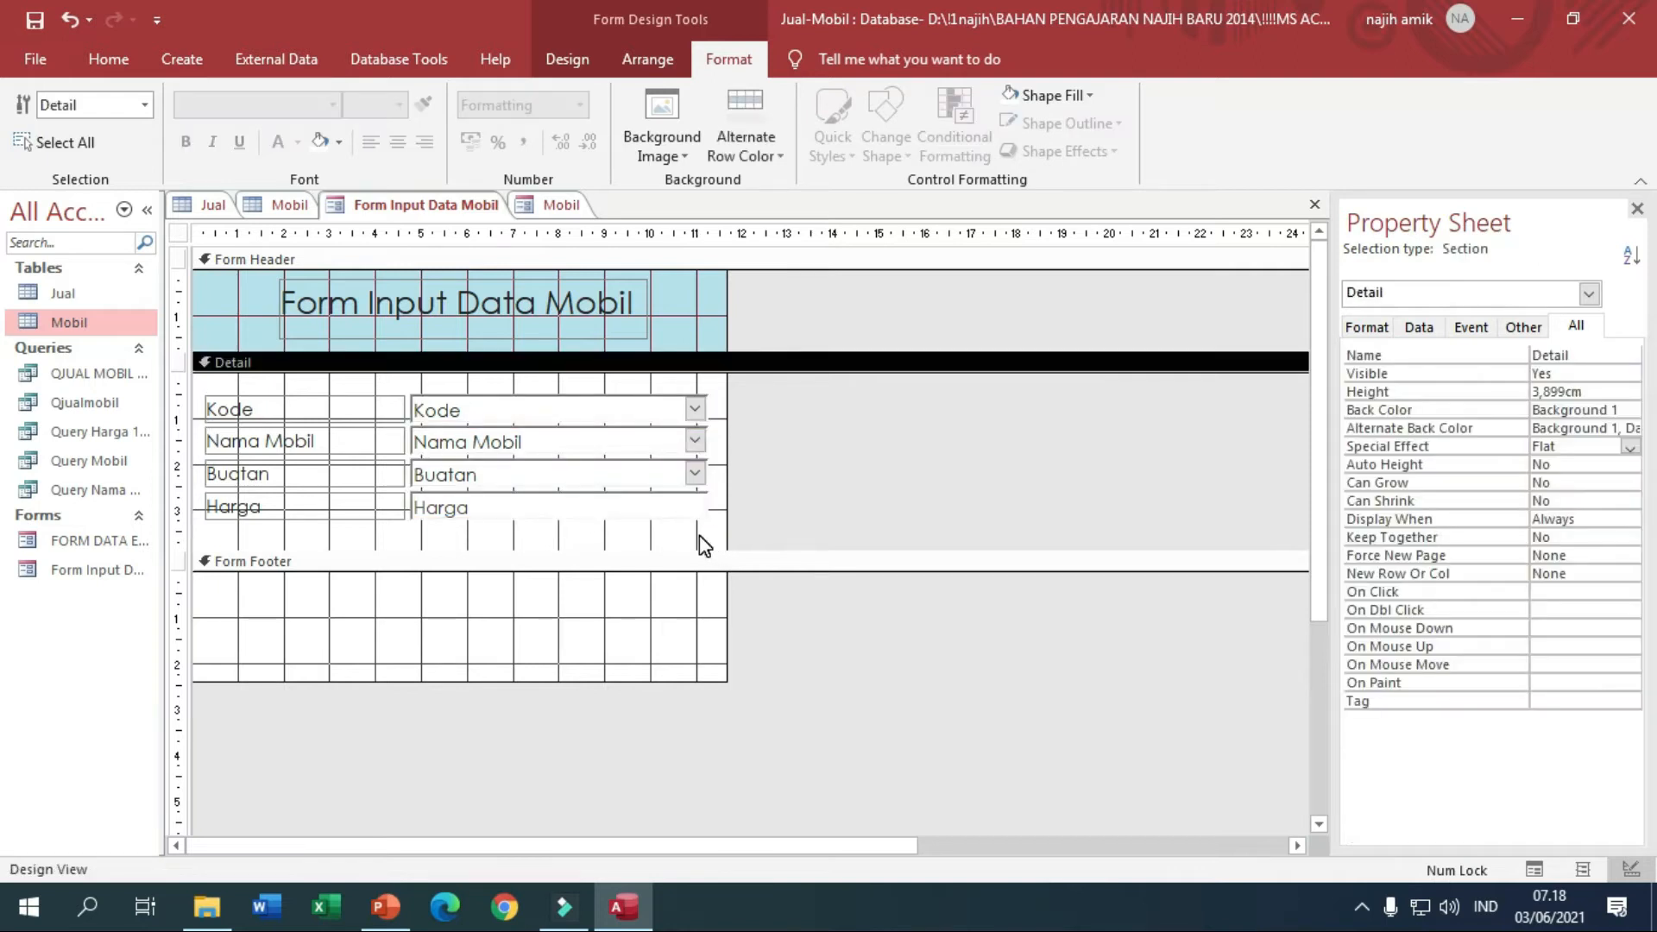
Change the special effect of the Kode, Nama Mobil, Buatan and Harga input boxes to Etched.
left_click(699, 537)
left_click_drag(698, 539, 696, 386)
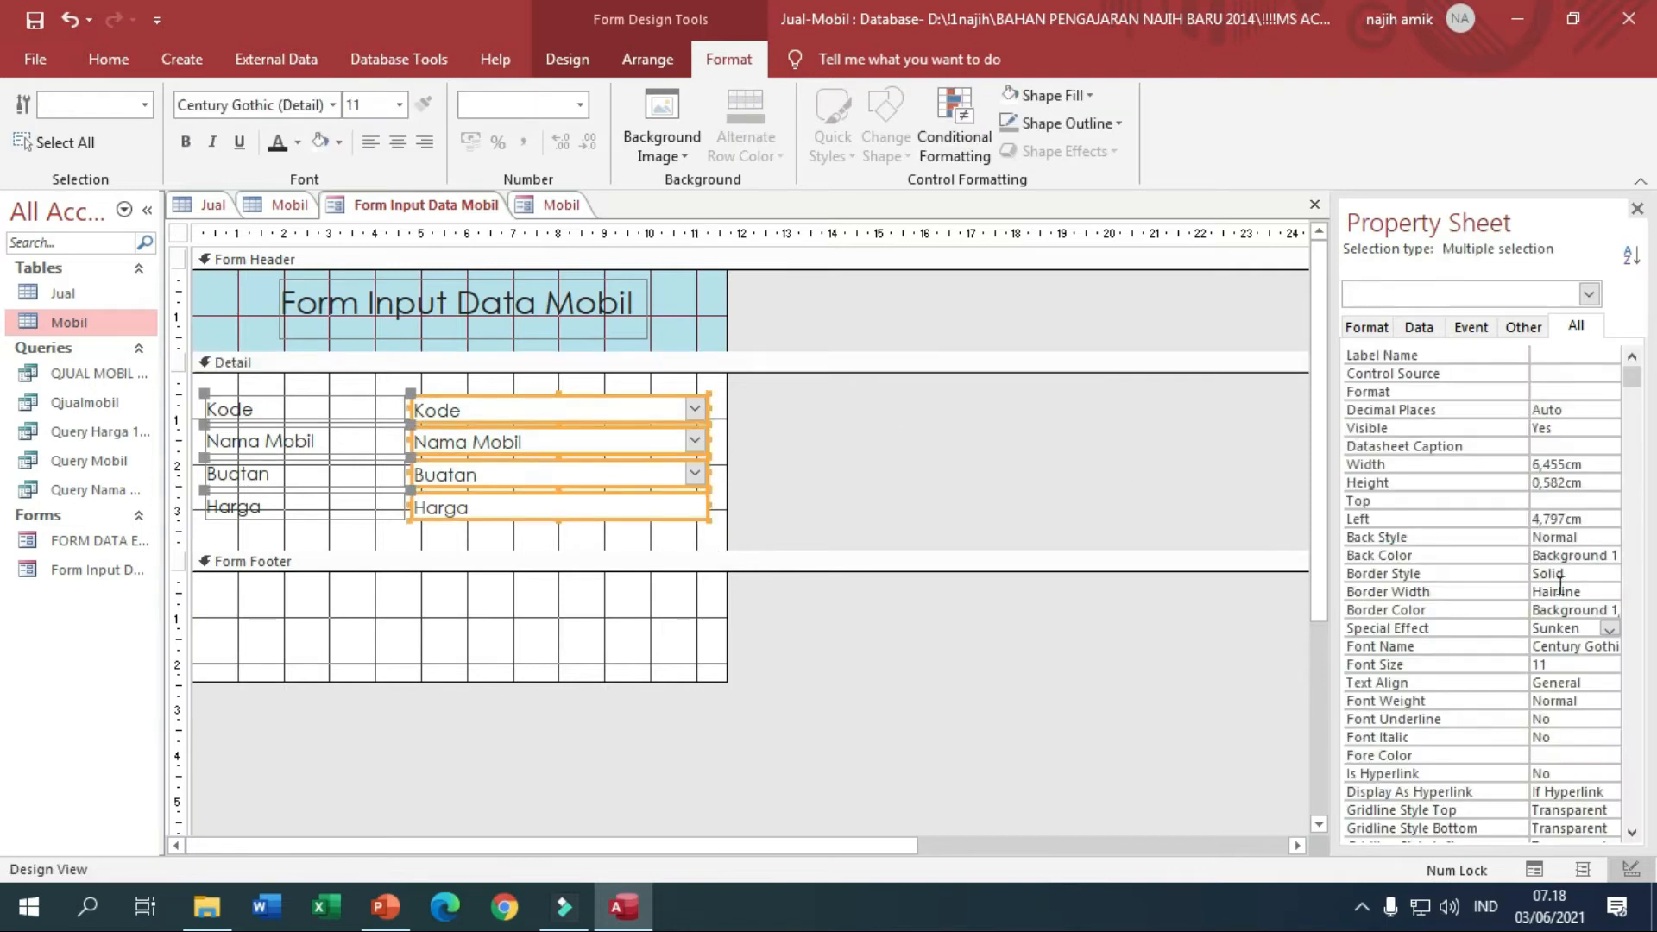
left_click(1608, 631)
left_click(1592, 697)
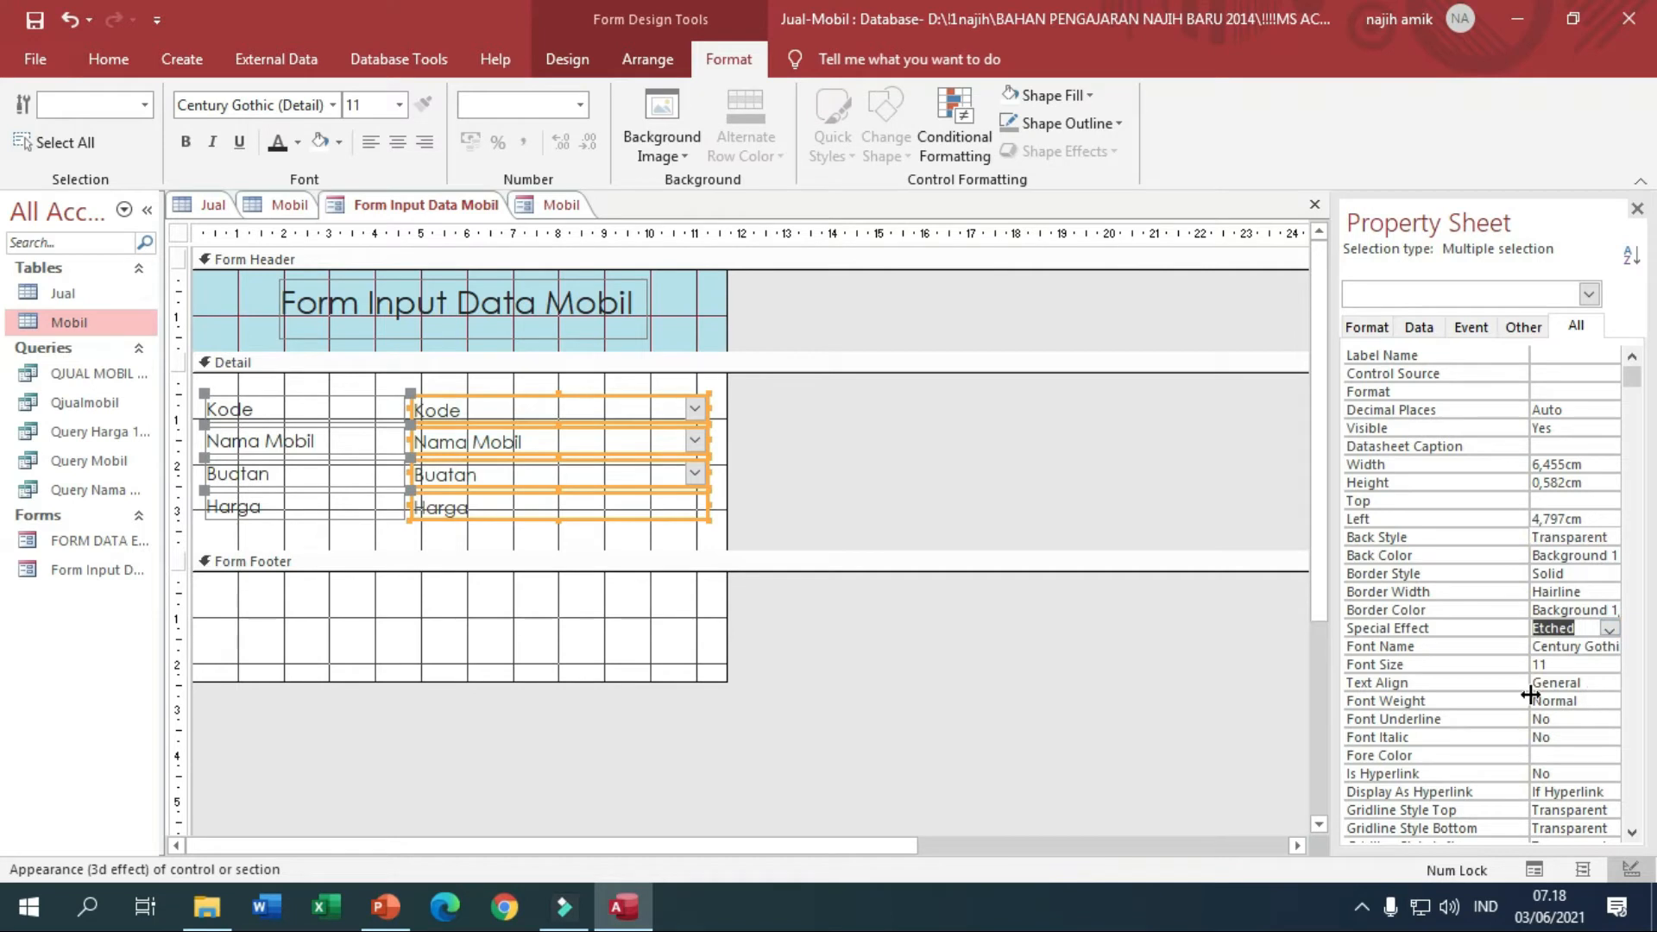
Set the special effect of the four input boxes in the Detail section to Shadowed.
left_click(693, 535)
left_click_drag(695, 539, 685, 401)
left_click(1604, 628)
left_click(1610, 631)
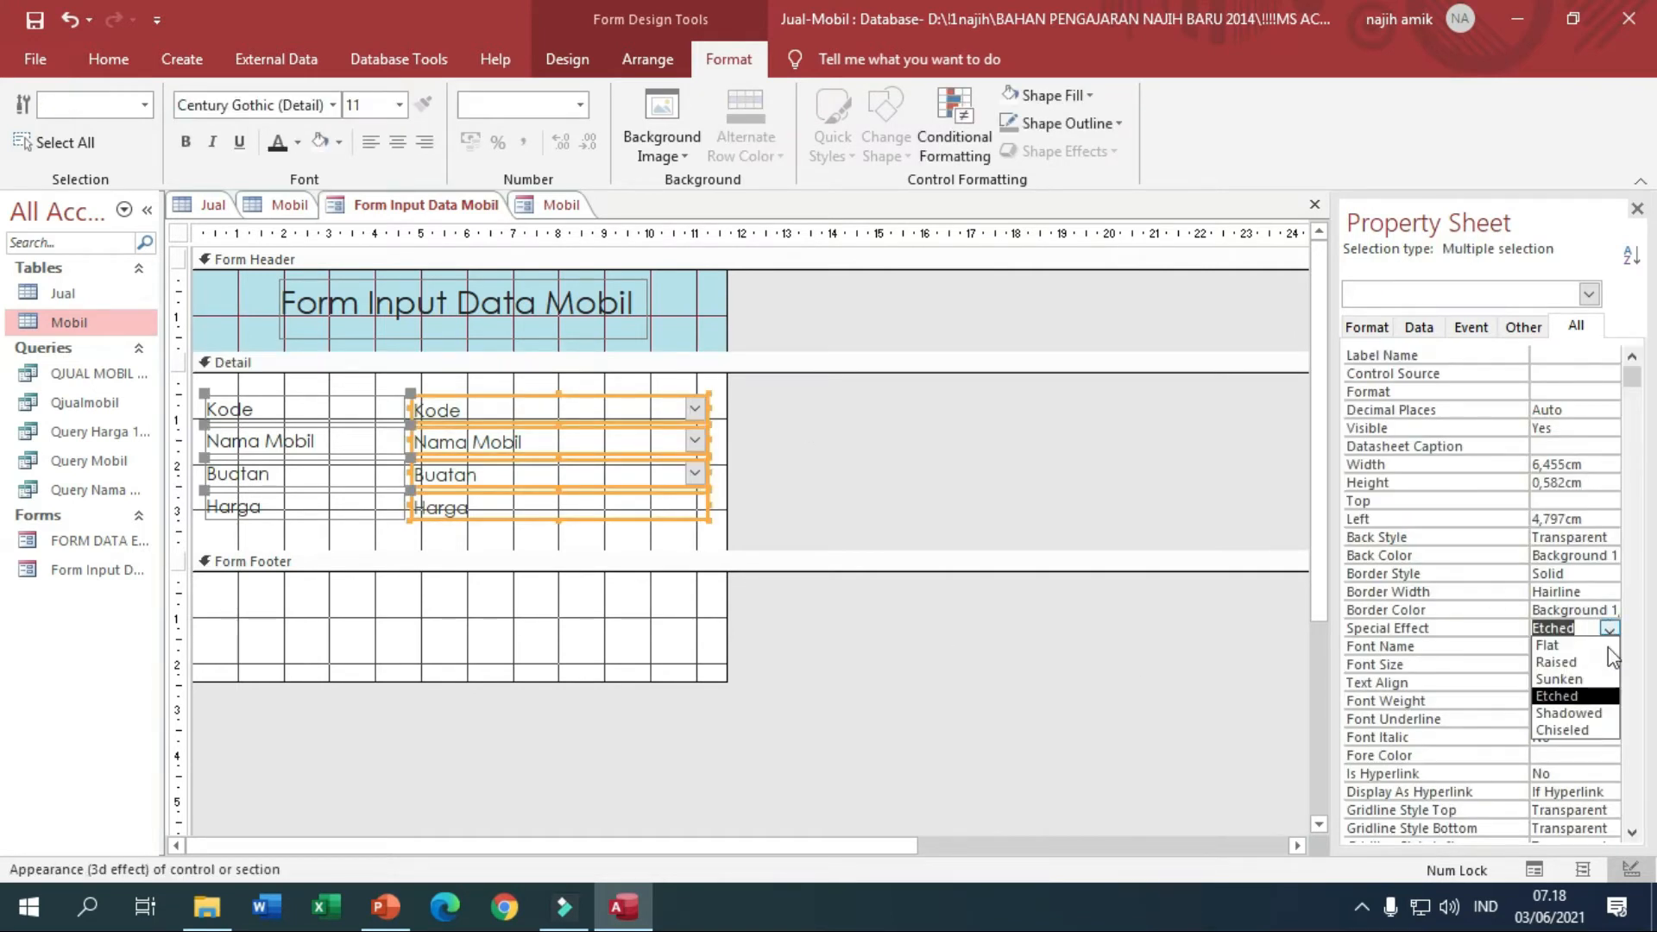
left_click(1588, 715)
Switch the special effect of the four input boxes to Chiseled.
left_click(692, 528)
left_click_drag(692, 528, 670, 405)
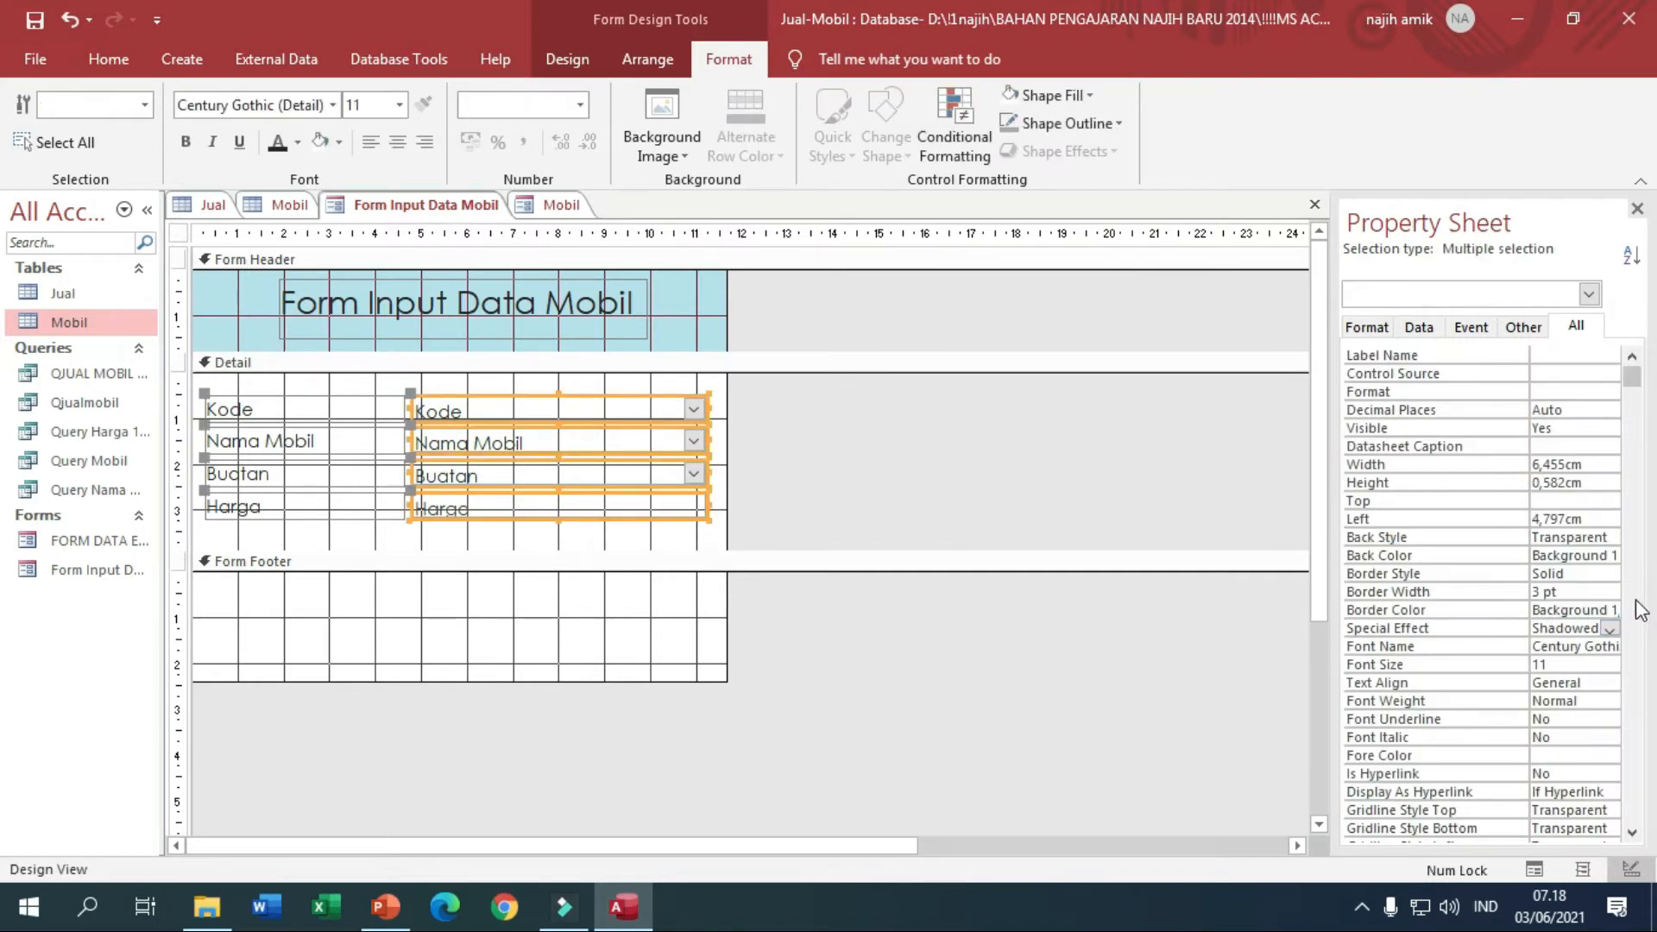
left_click(1607, 628)
left_click(1610, 631)
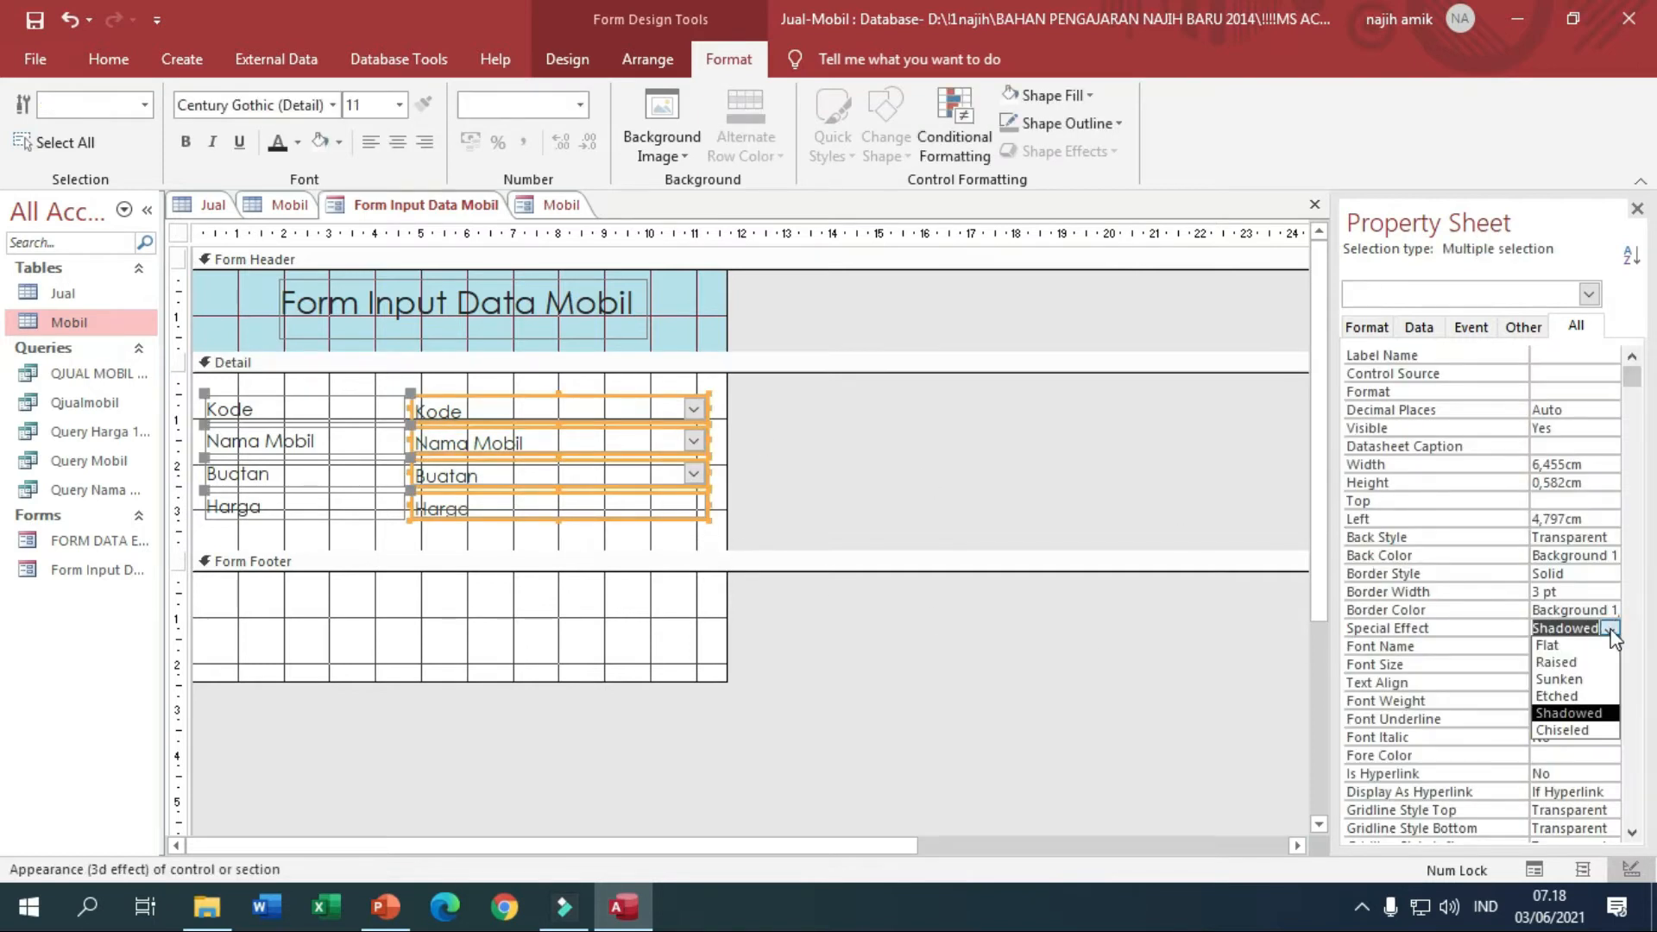
left_click(1585, 716)
Set the special effect of the Kode, Nama Mobil, Buatan and Harga input boxes to Flat.
left_click(688, 528)
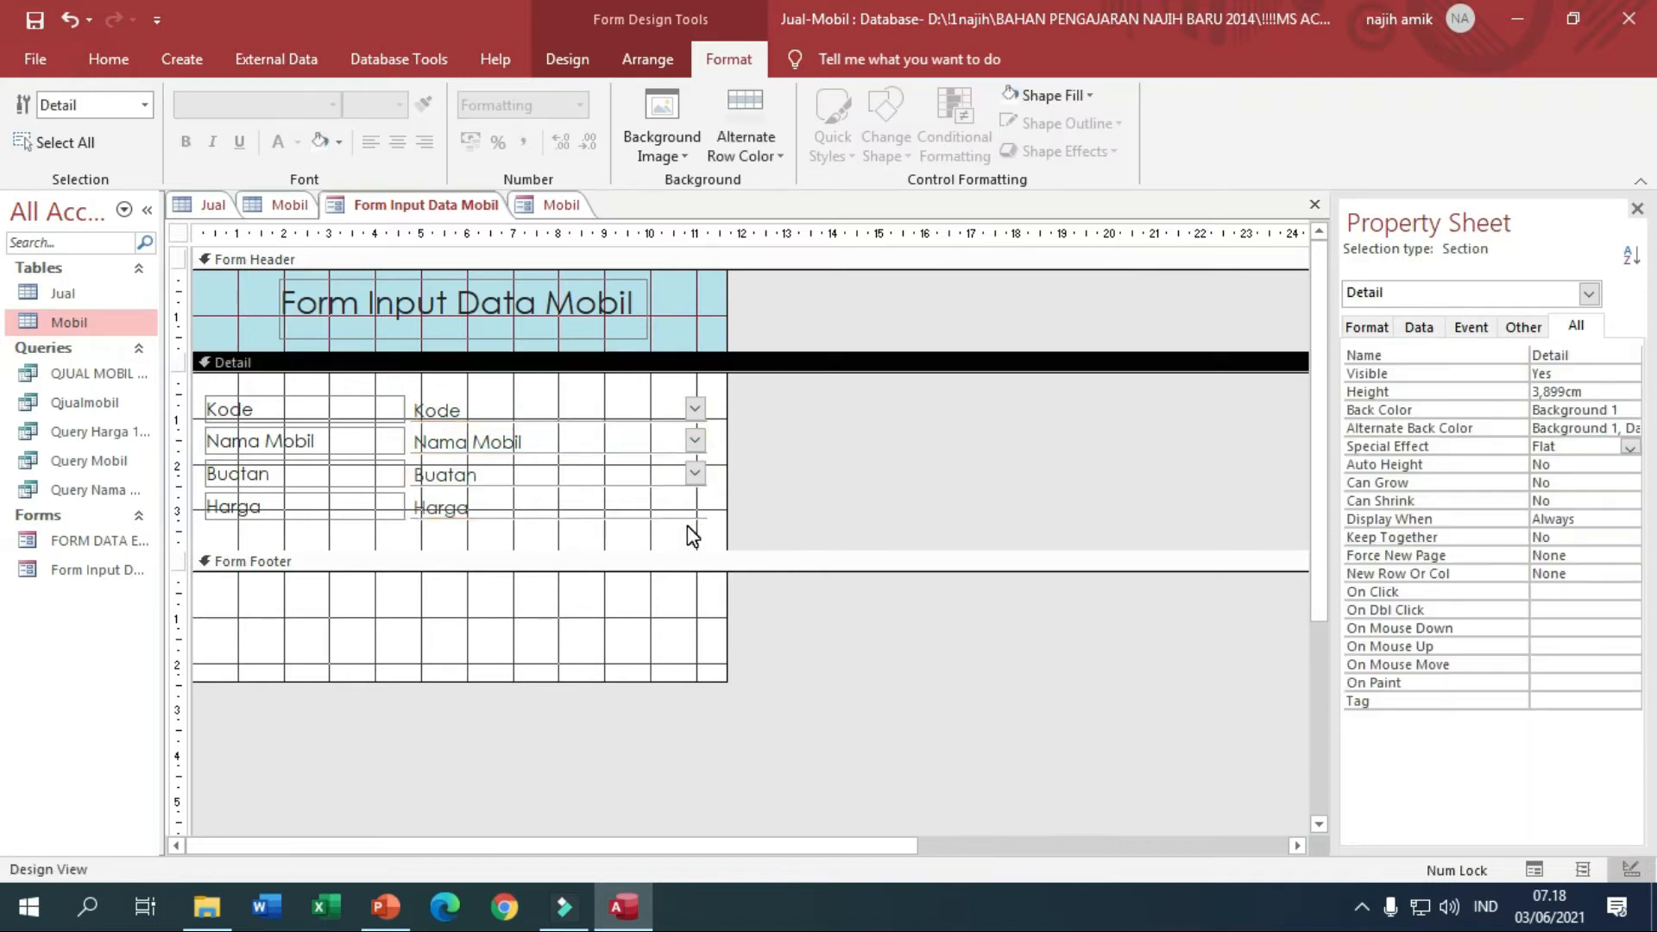
left_click_drag(687, 527, 675, 402)
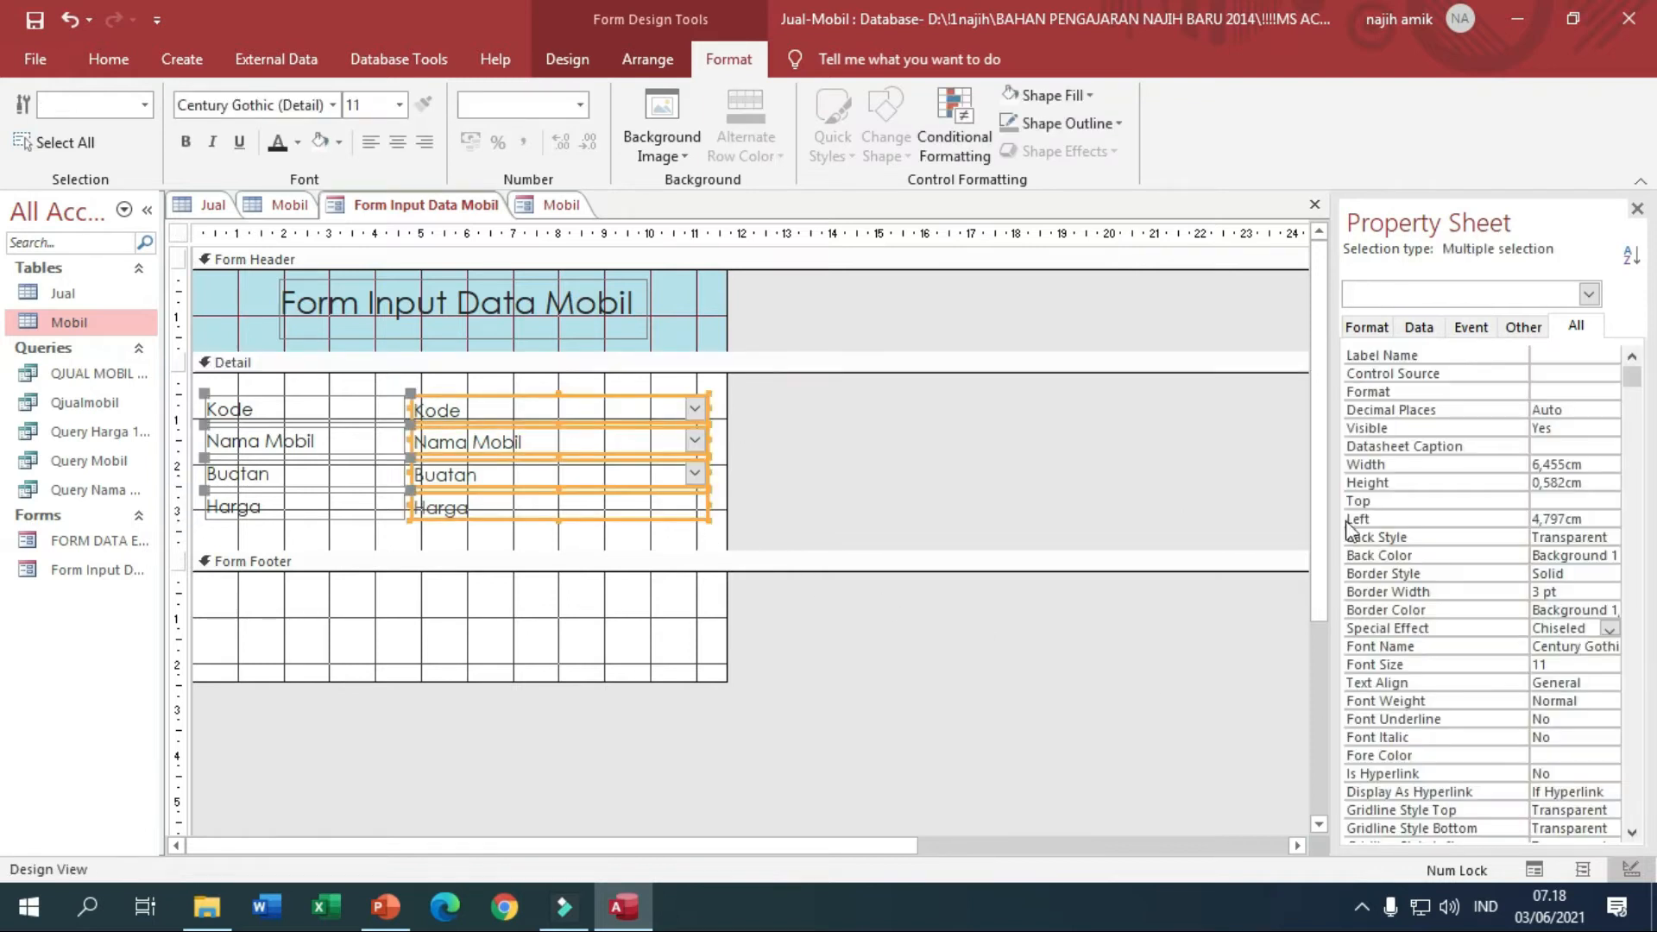
double_click(1607, 628)
left_click(1608, 629)
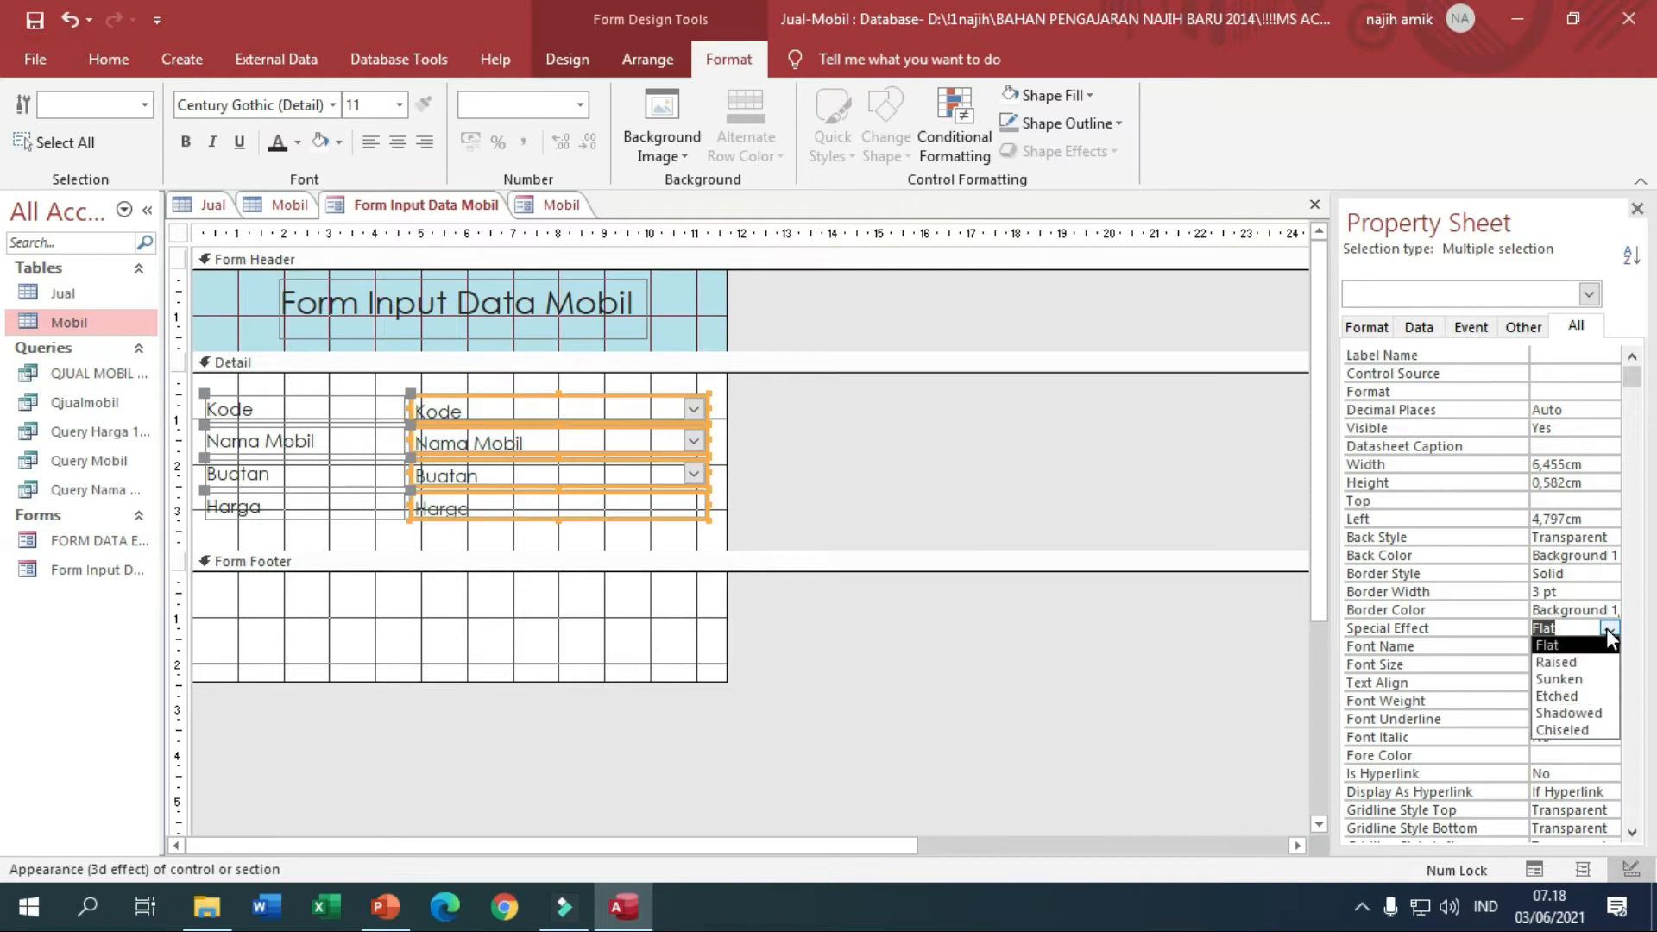
left_click(710, 533)
Give the four input boxes a light grey Background 1 outline and a white standard fill.
left_click_drag(695, 525, 669, 411)
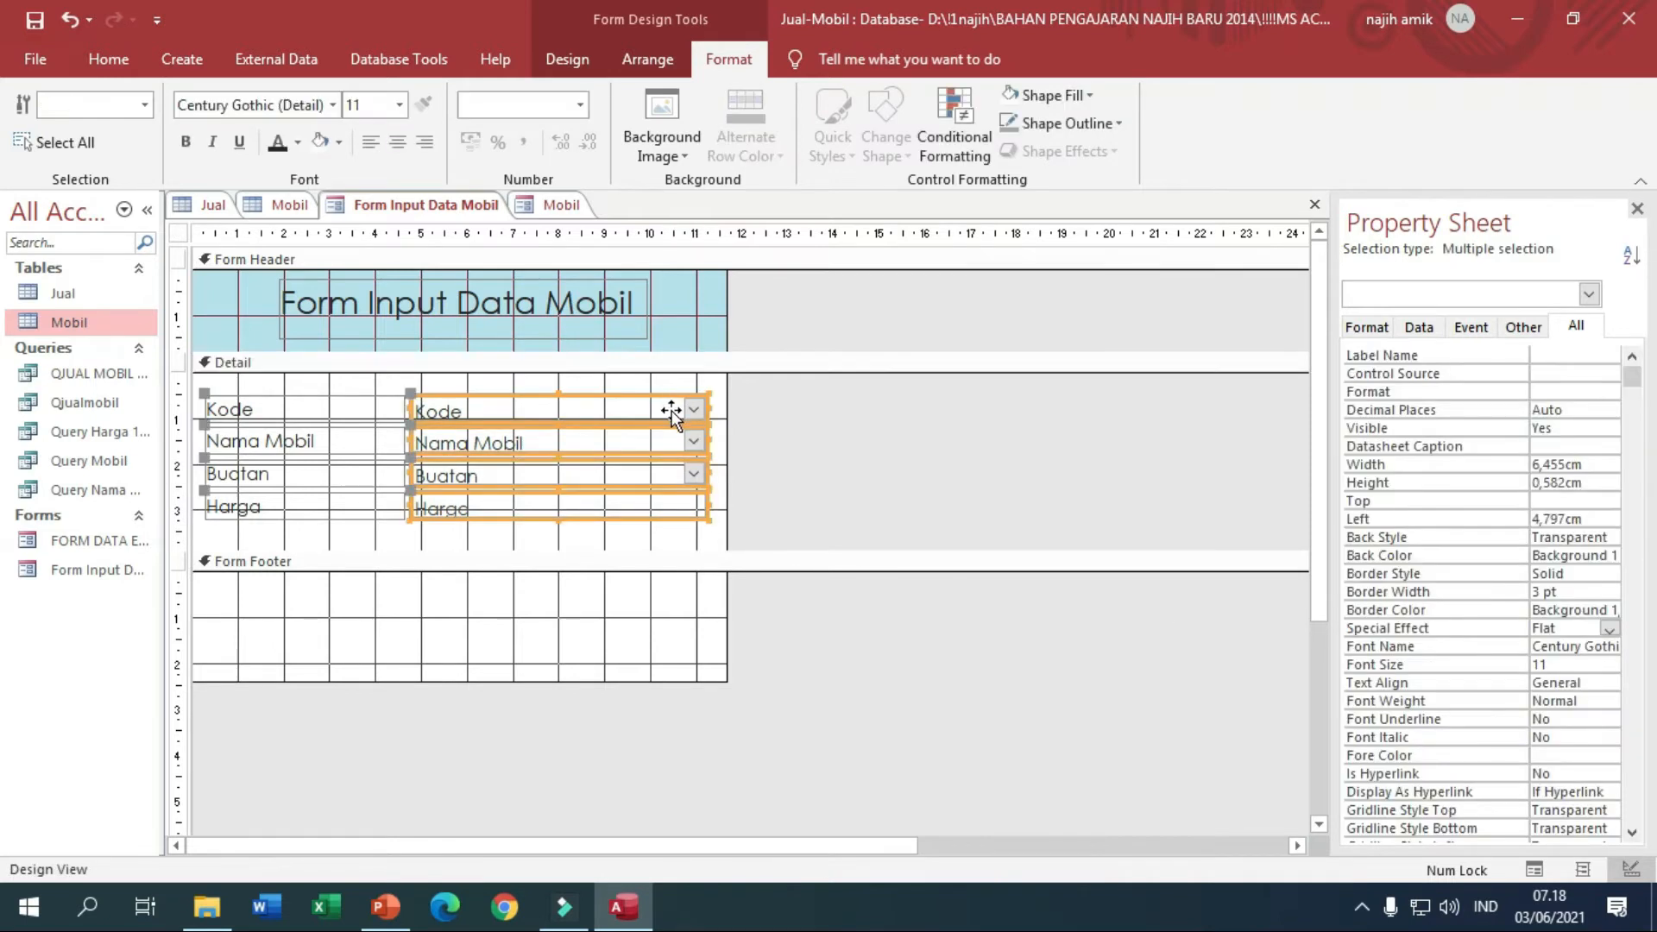
left_click(1068, 126)
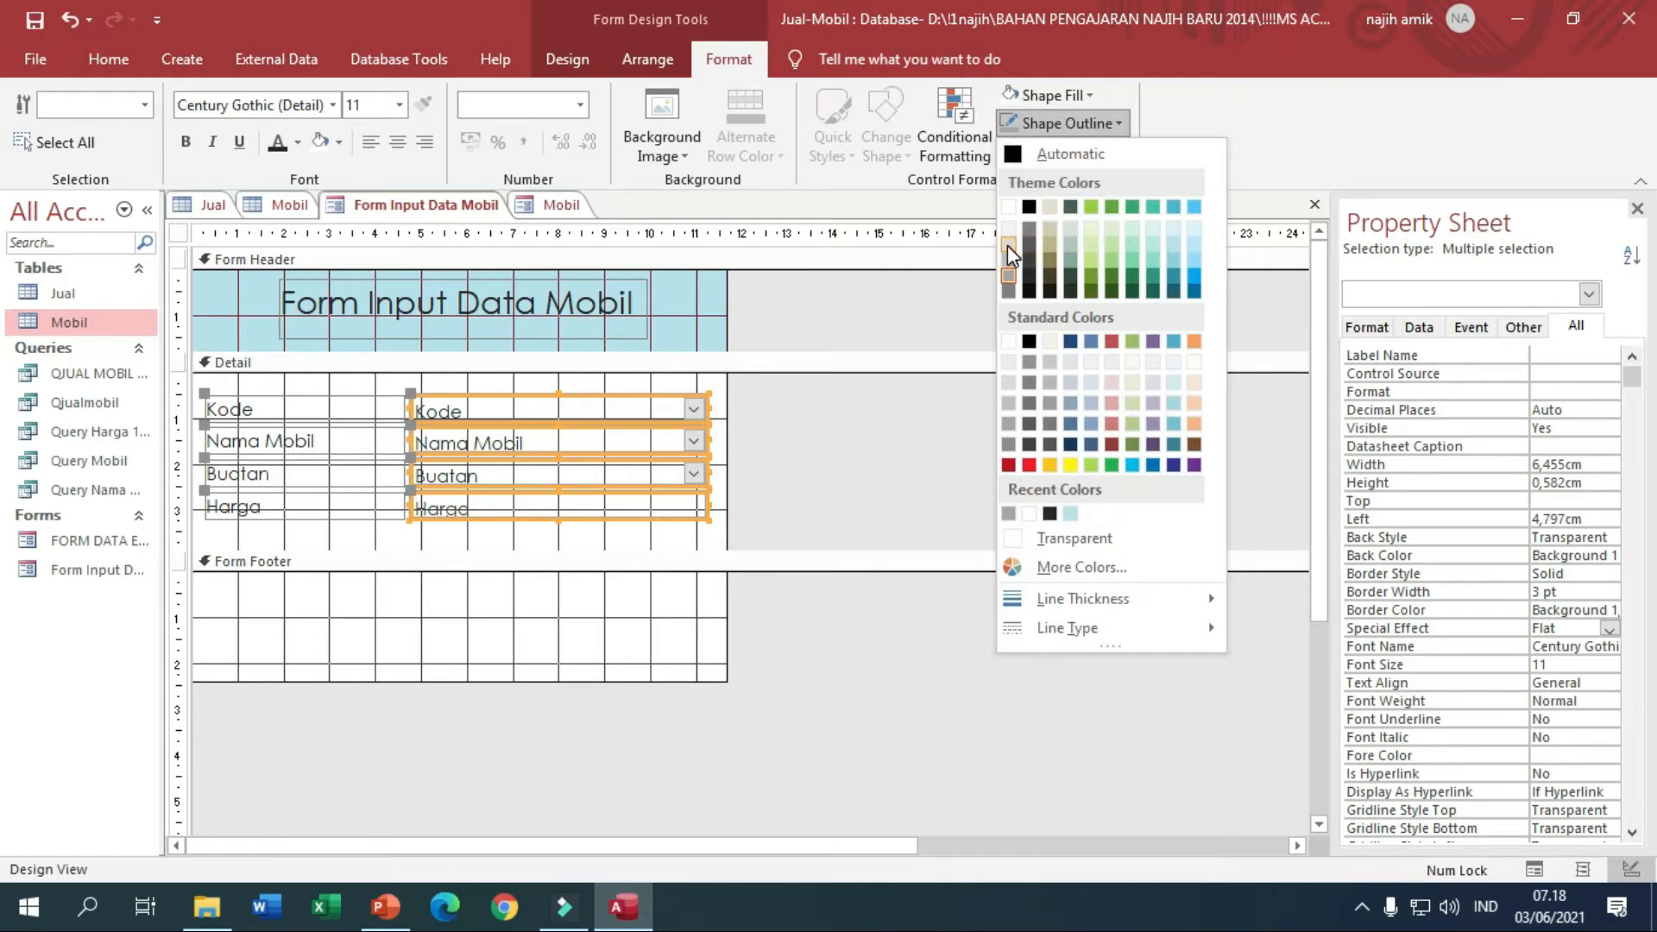
left_click(1007, 245)
left_click(1073, 100)
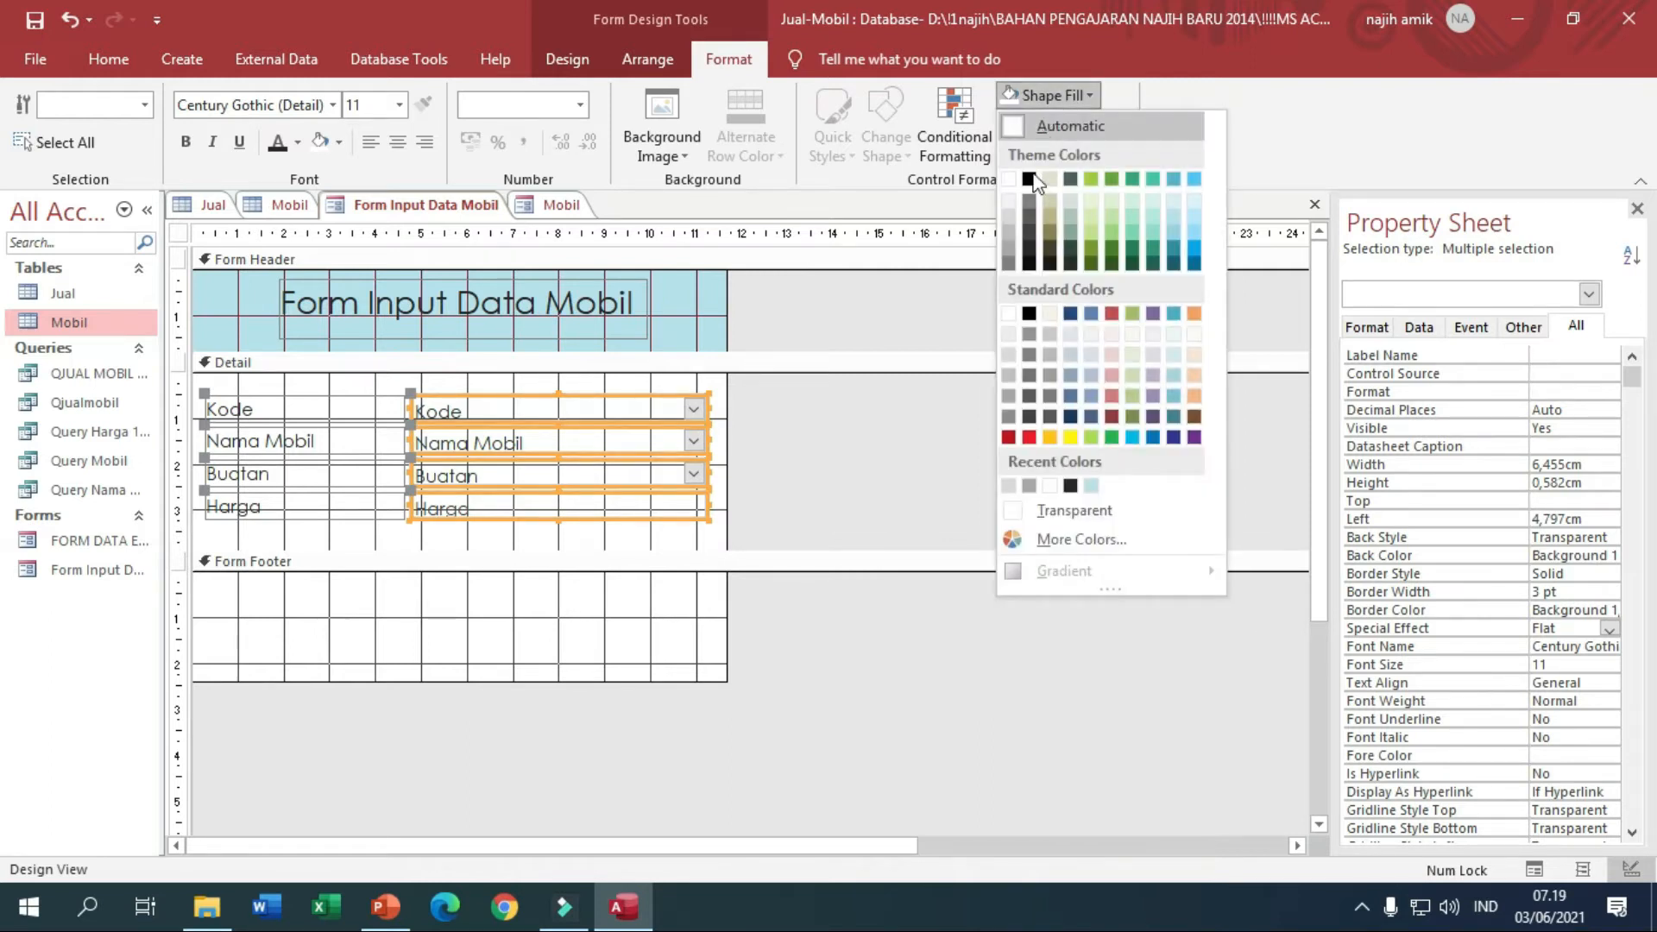
left_click(1010, 312)
left_click(652, 543)
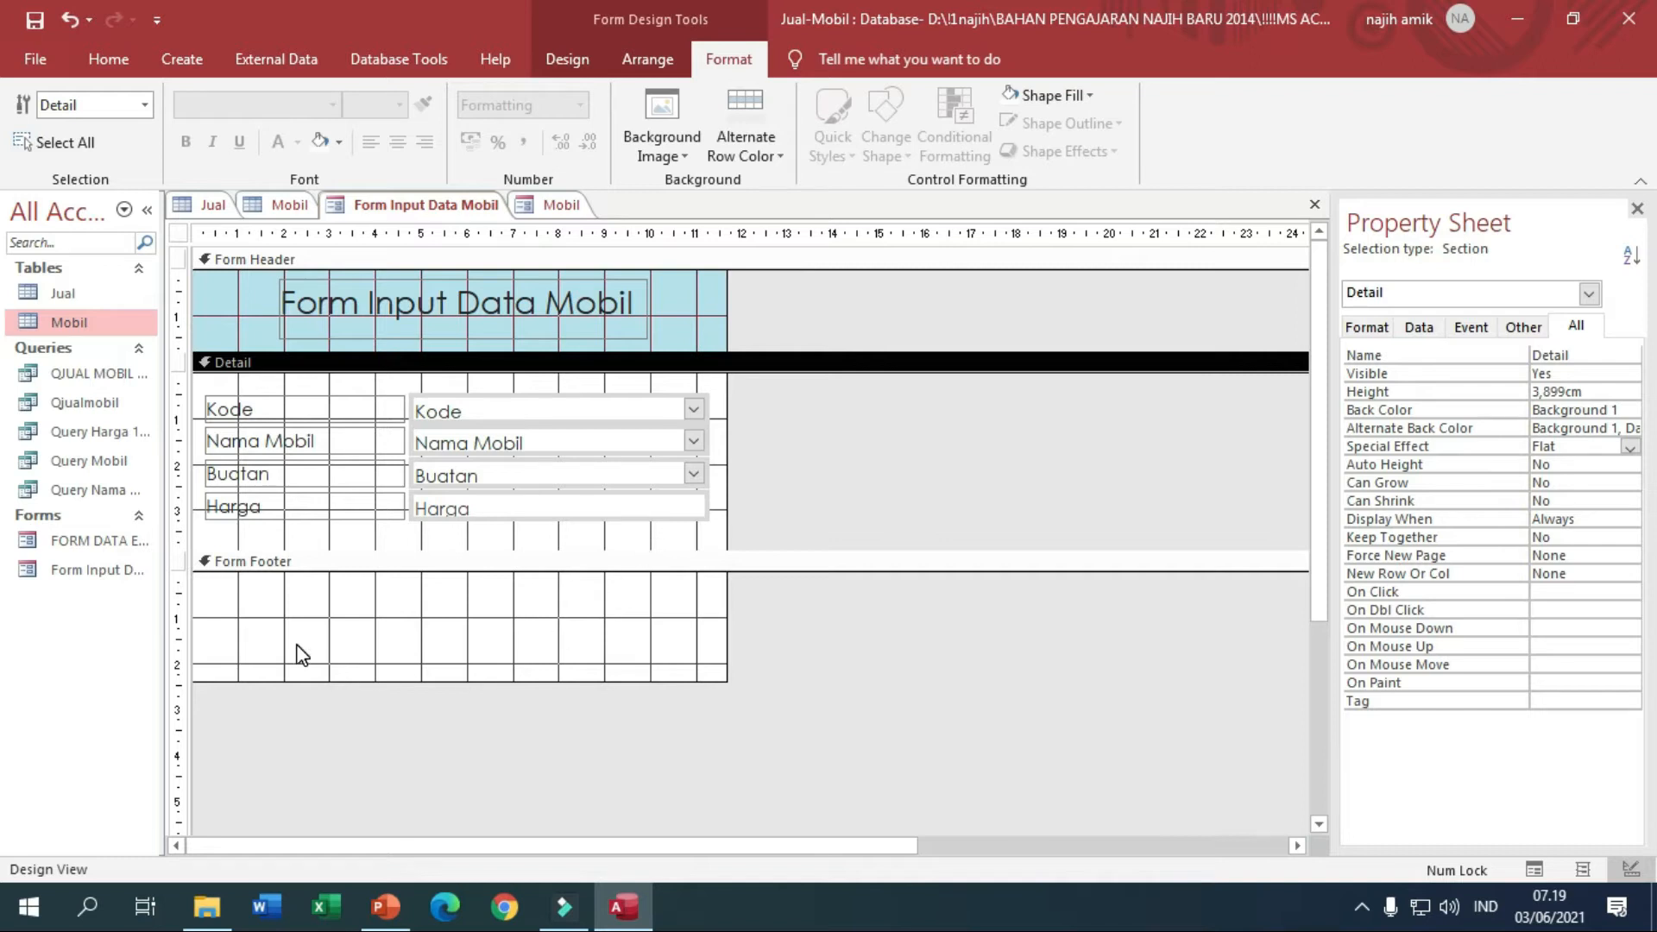
Show the form in Form View and examine the drop-down list of the Kode field.
left_click(696, 409)
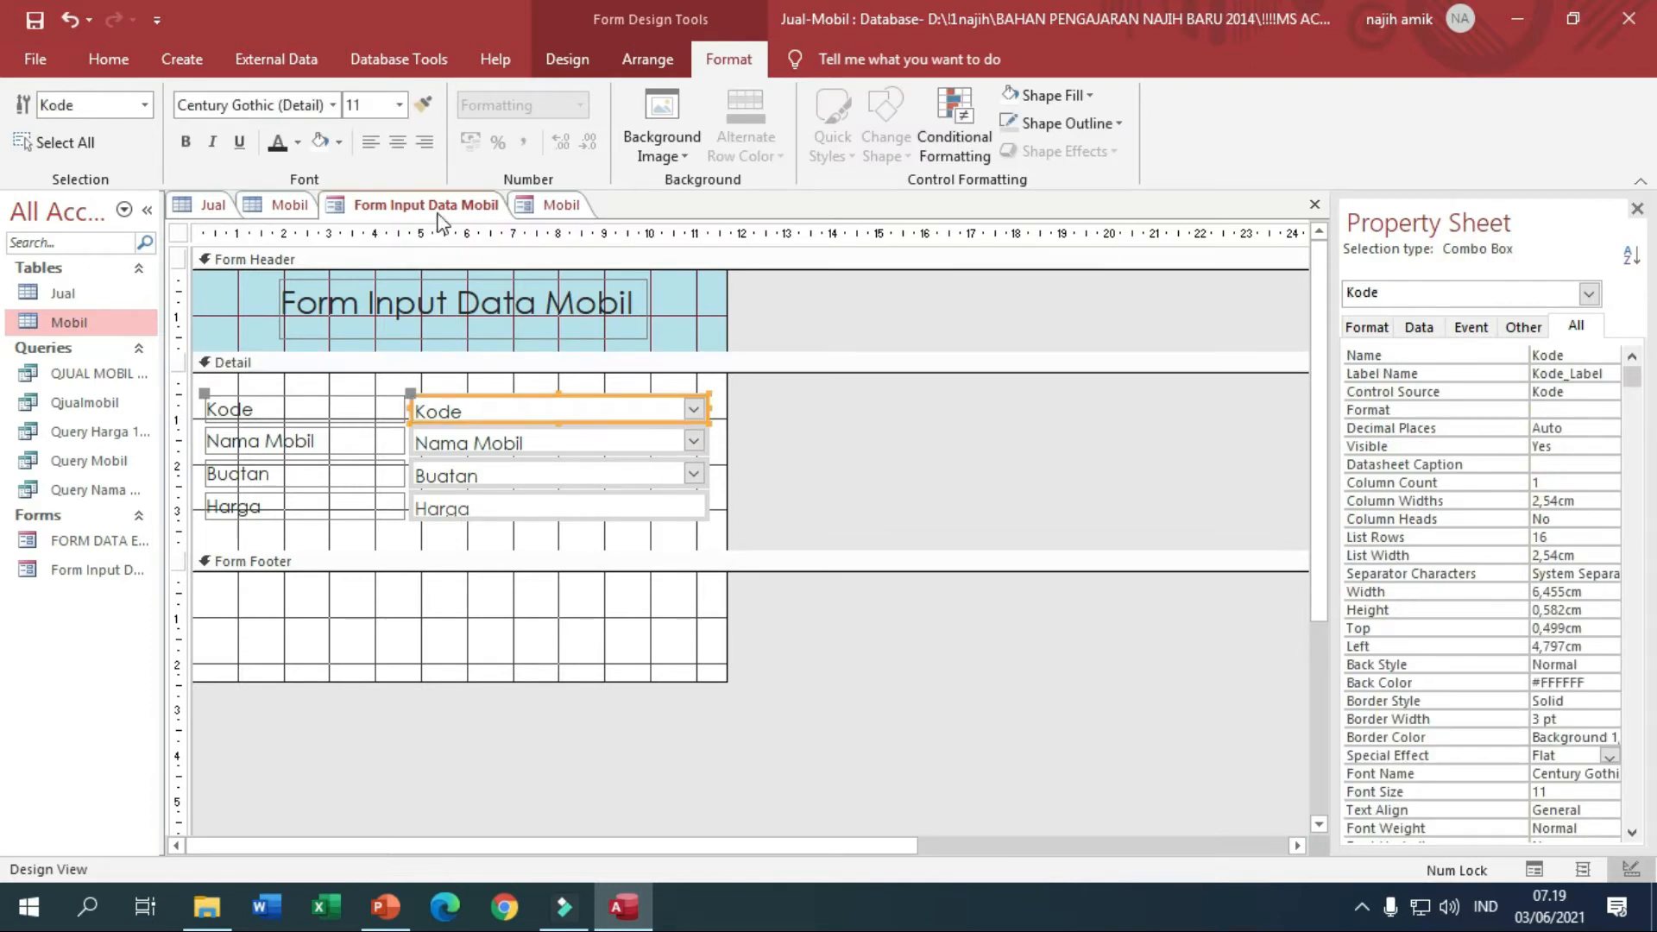
right_click(411, 204)
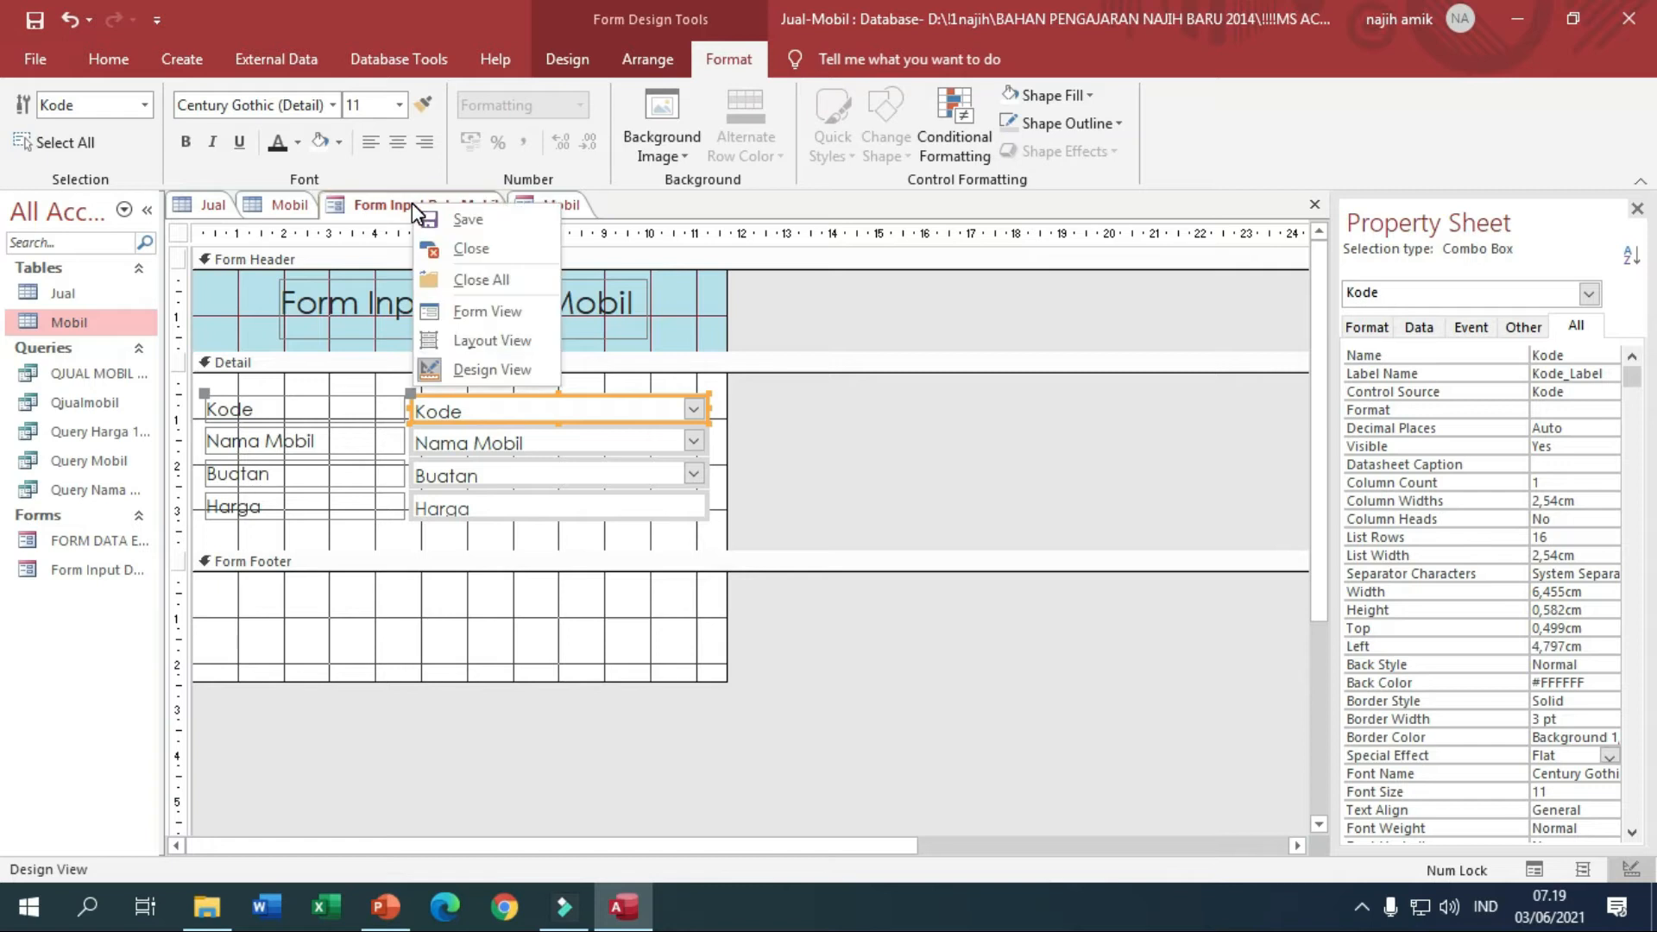
left_click(452, 310)
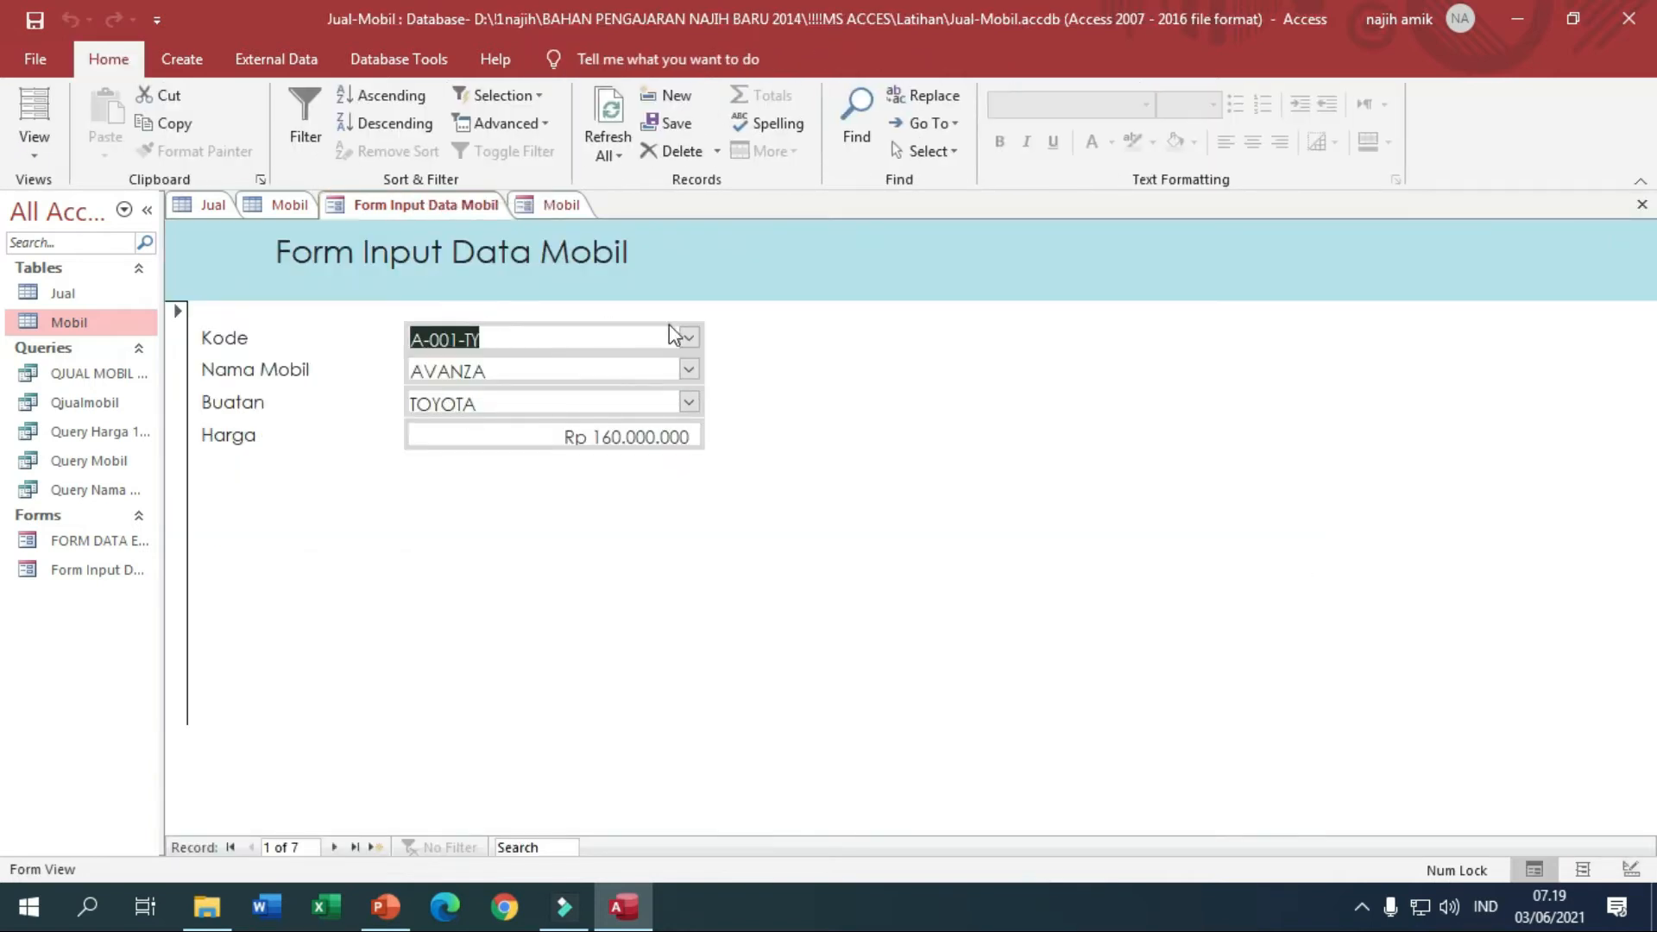
left_click(689, 338)
left_click(690, 338)
left_click(688, 339)
left_click(689, 339)
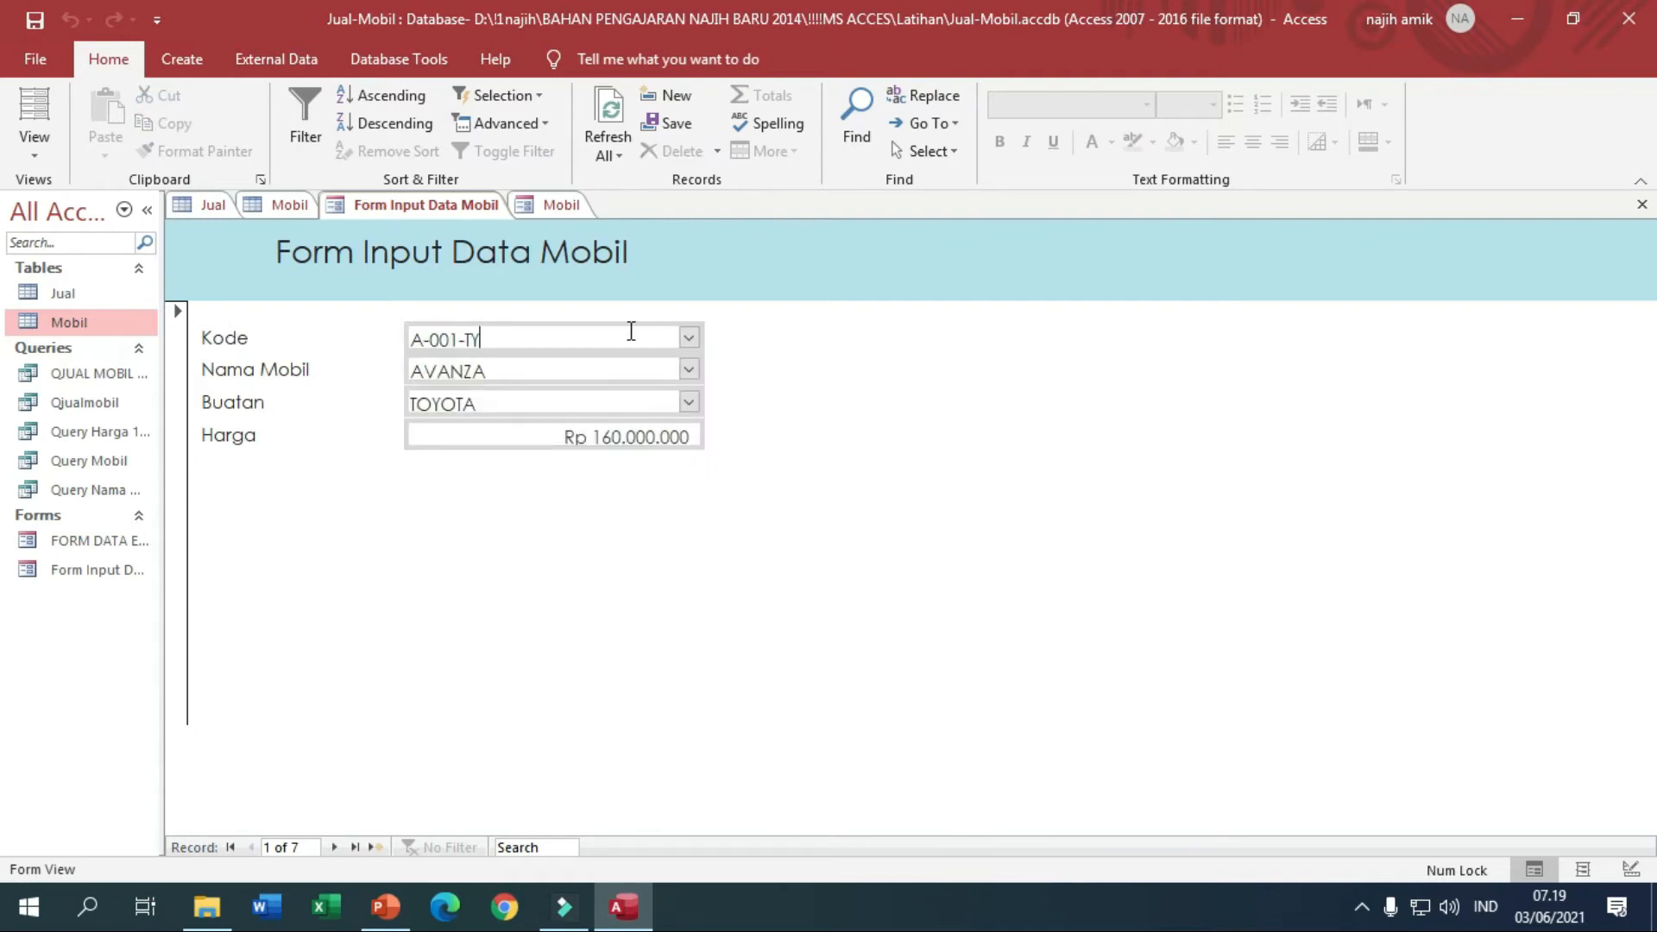
left_click(689, 341)
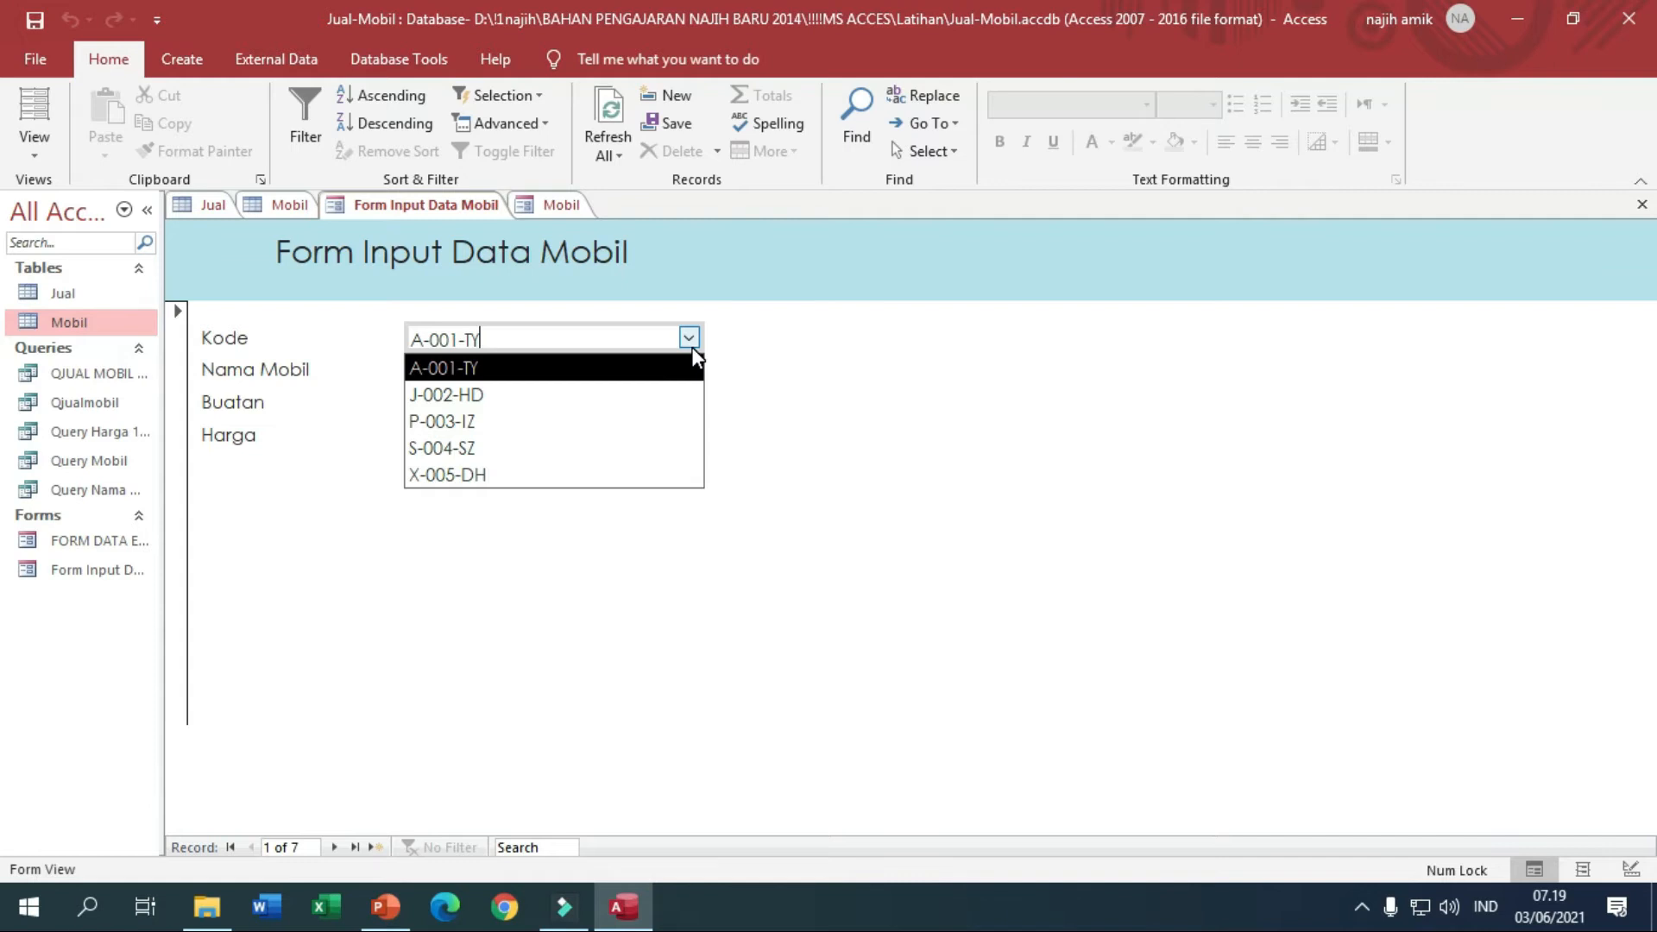
left_click(692, 347)
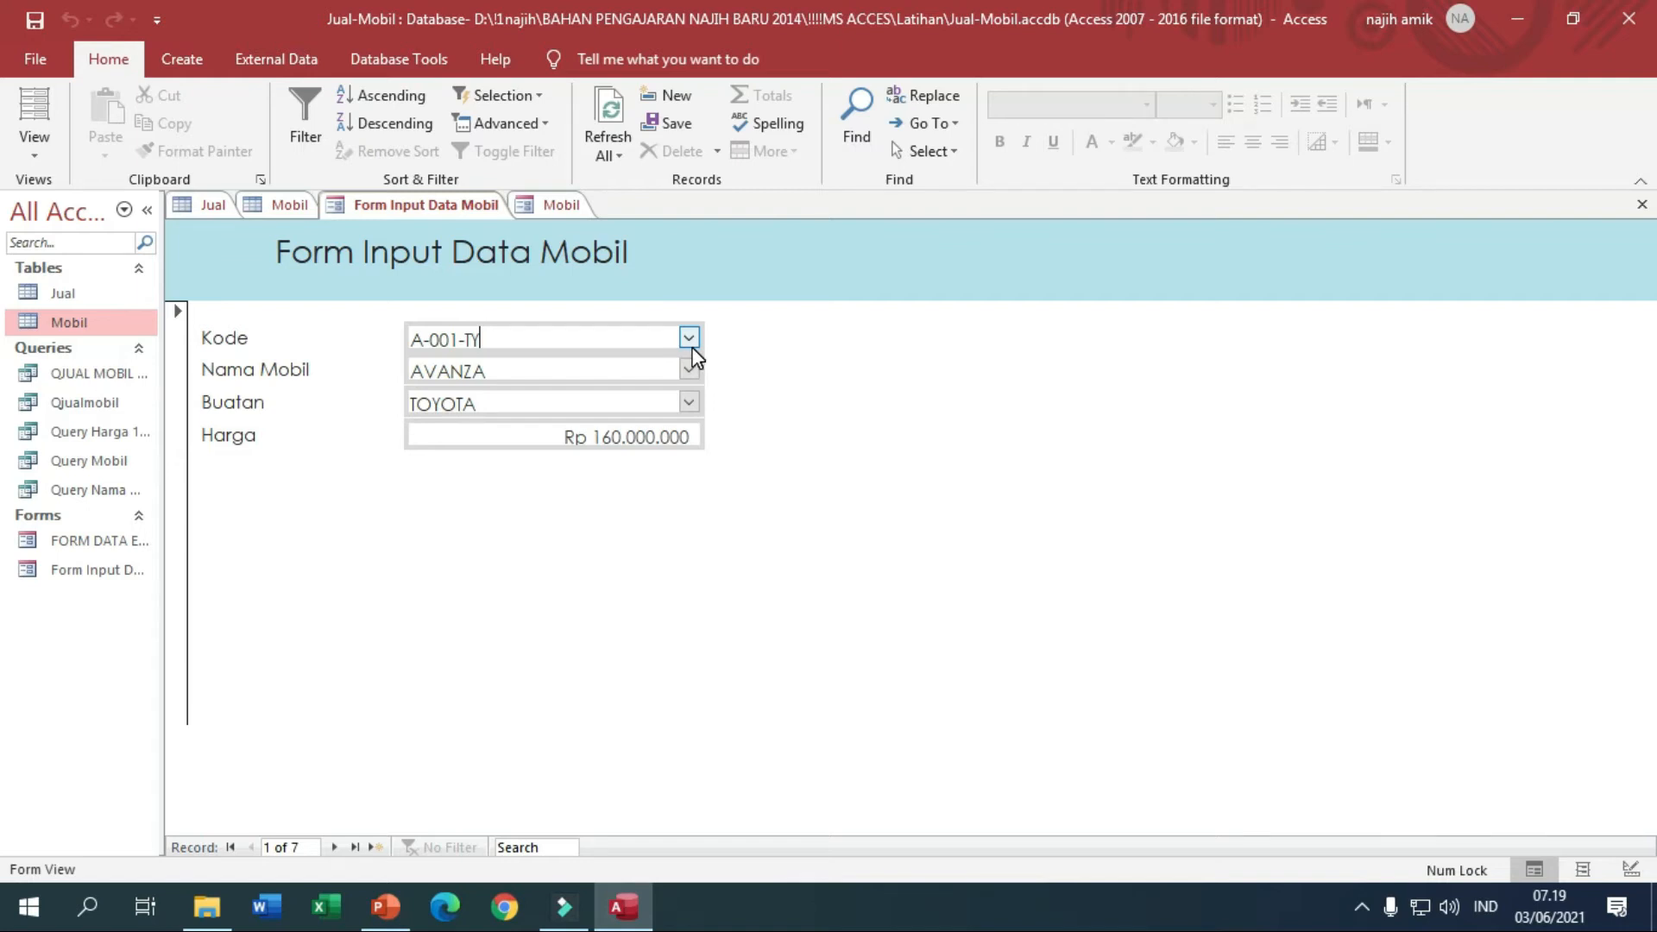
Change the Kode combo box to a text box in Design View and check the field in Form View.
right_click(430, 209)
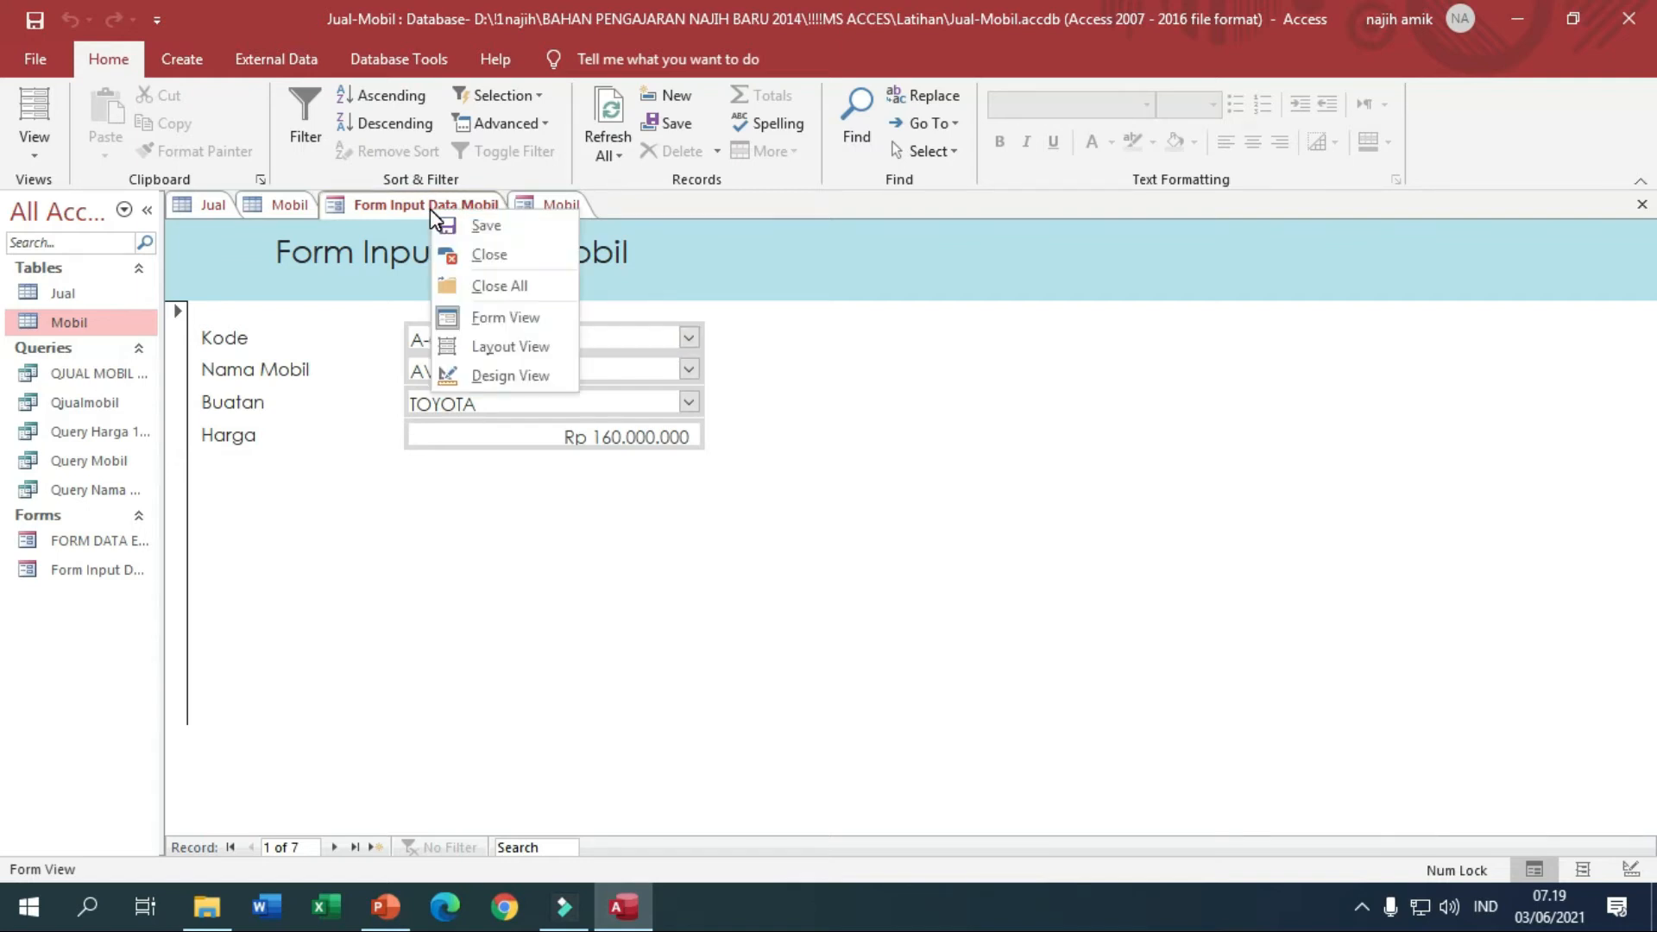
left_click(488, 376)
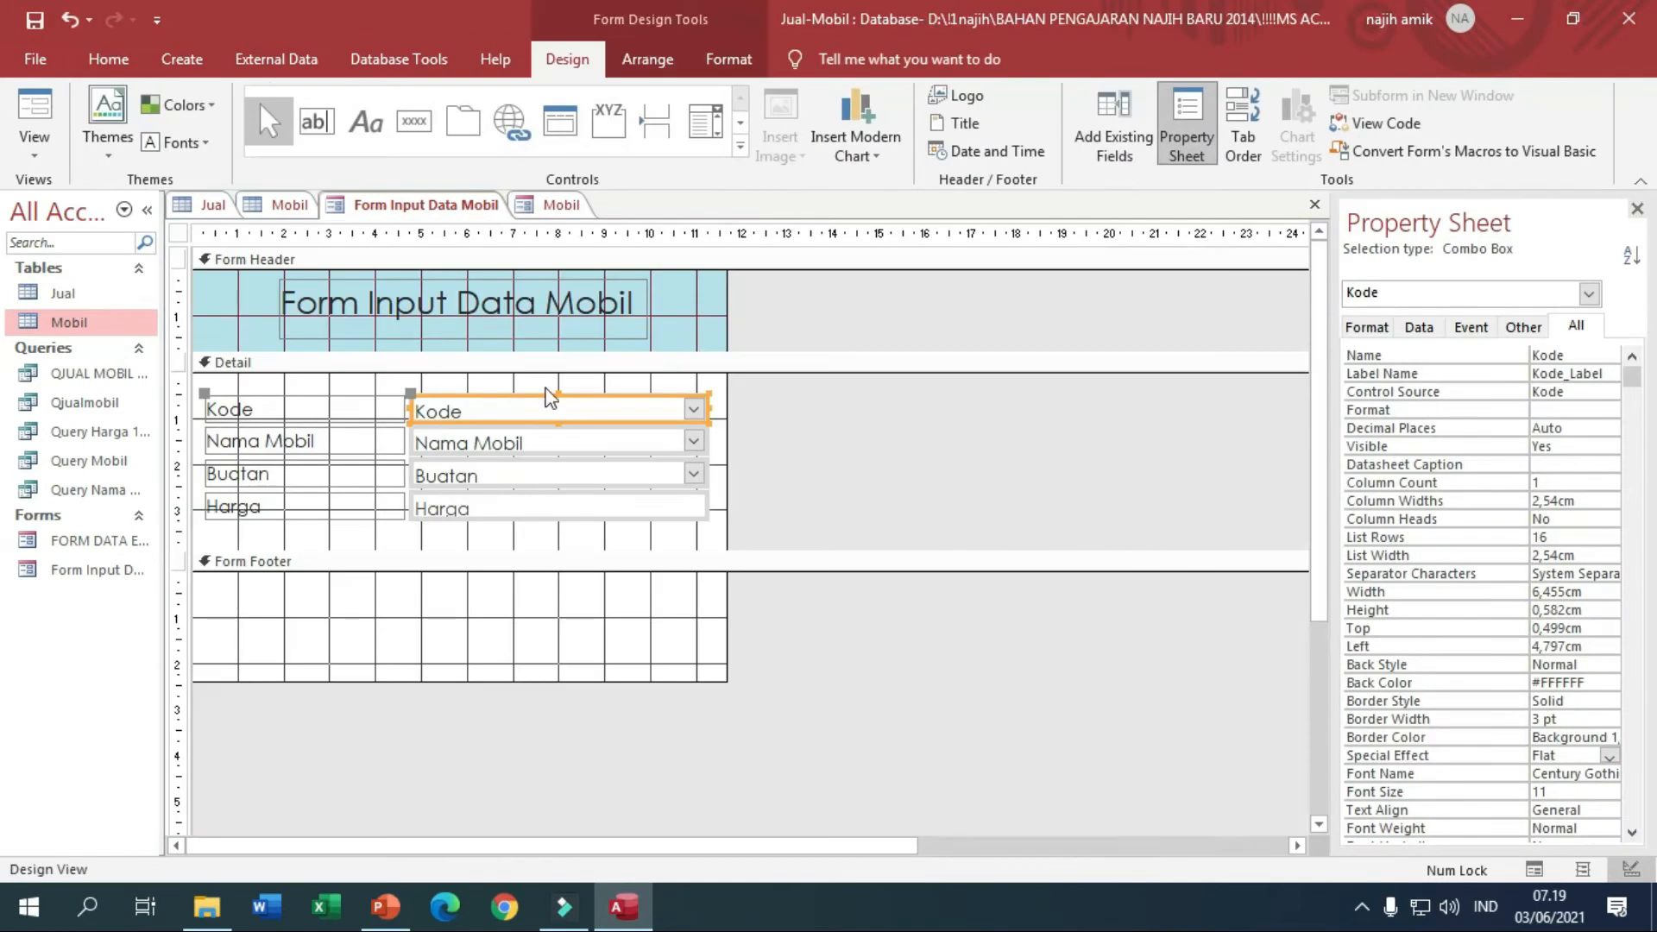
right_click(694, 422)
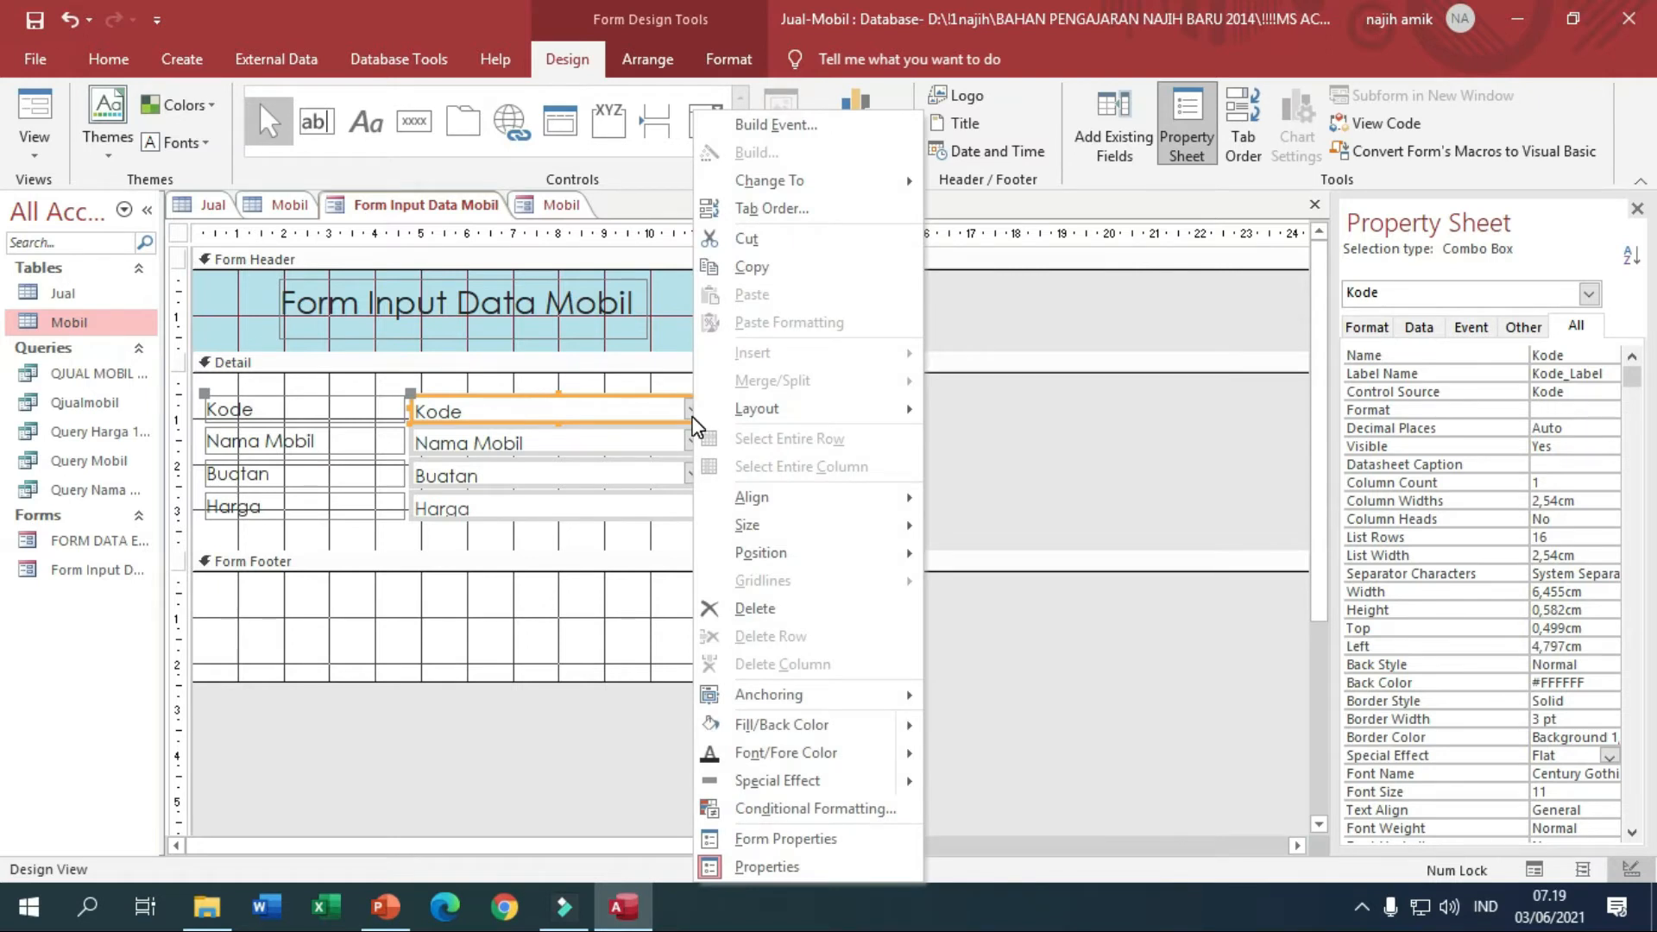
mouse_move(884, 186)
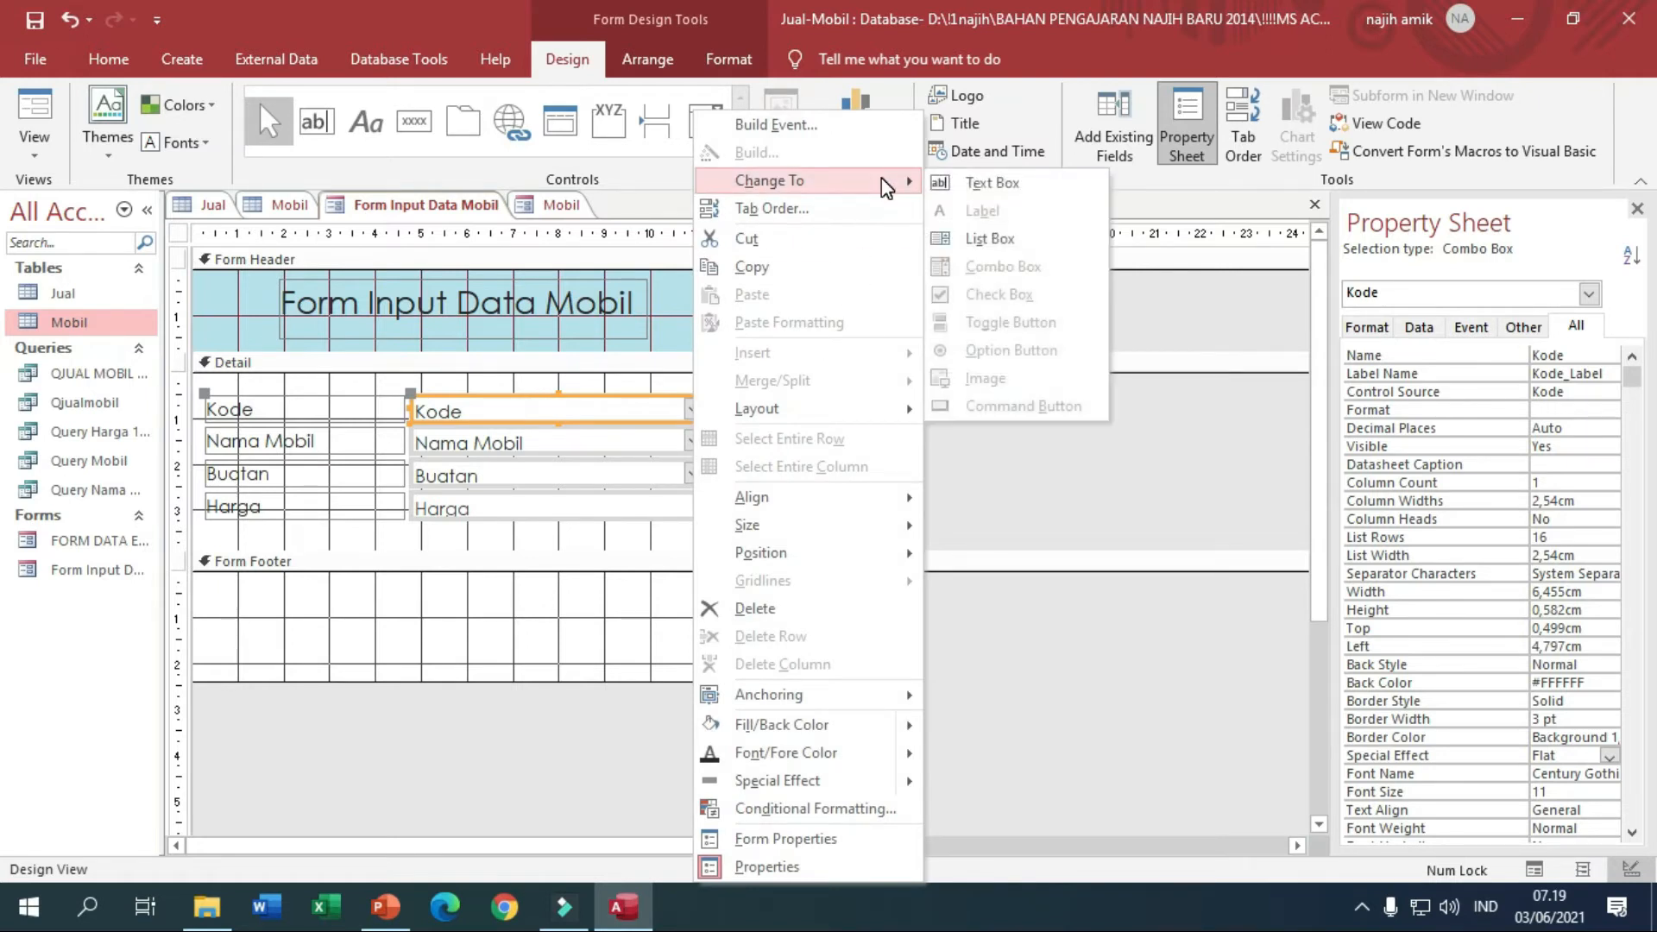
left_click(976, 186)
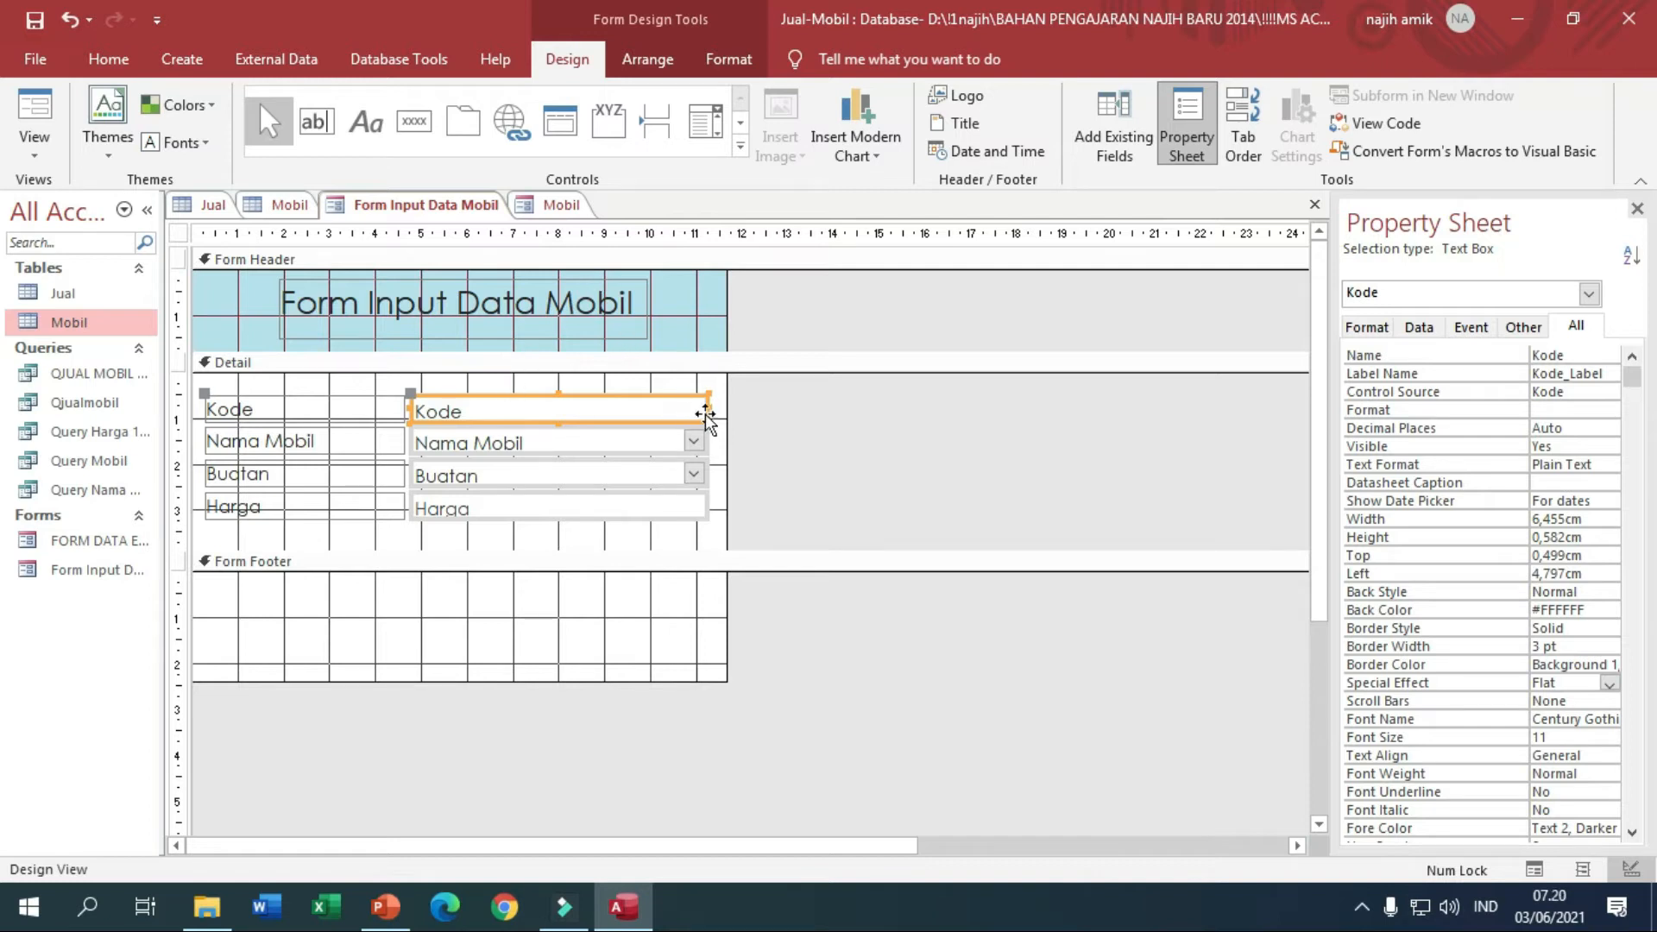
right_click(408, 210)
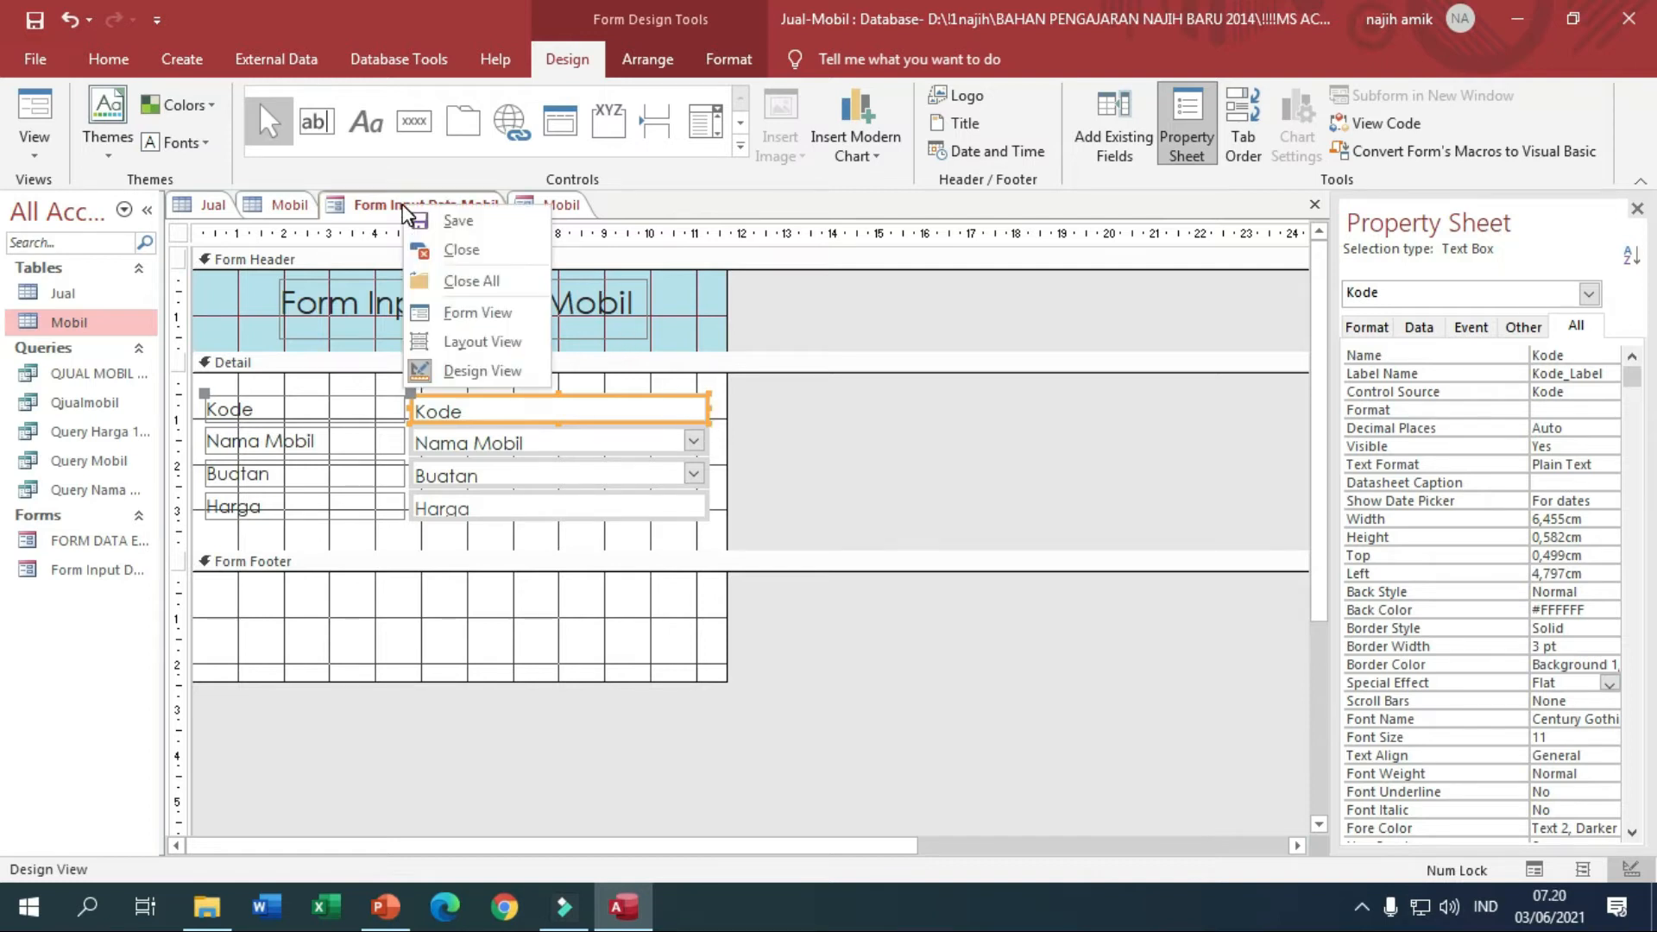
left_click(460, 328)
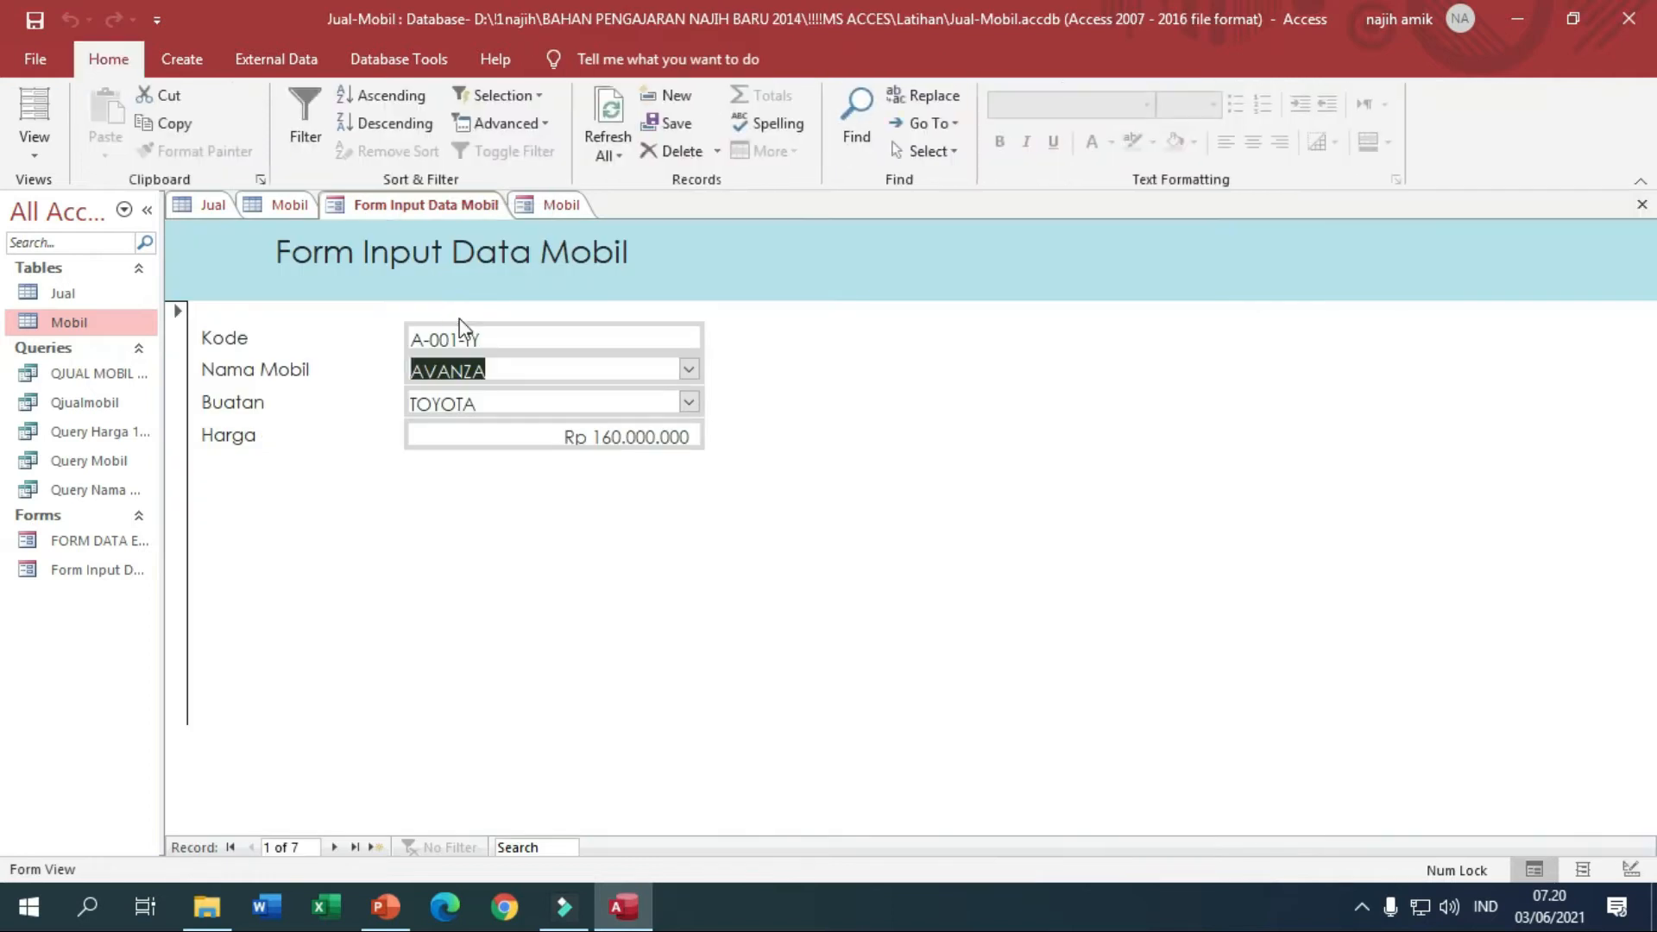
left_click(663, 328)
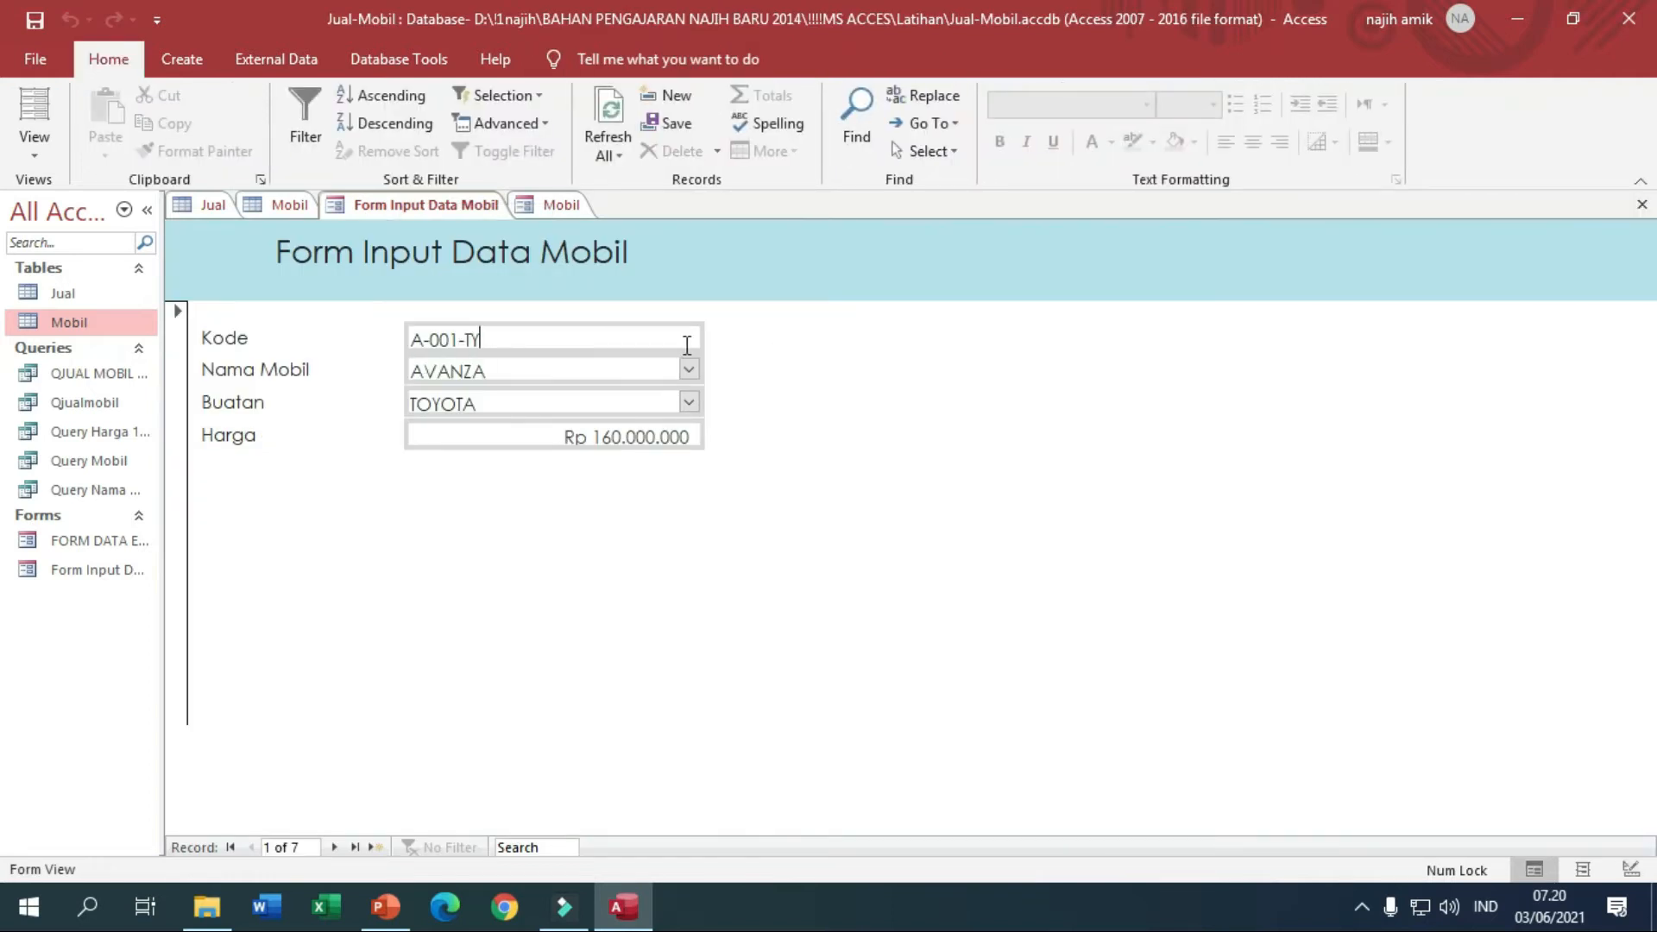
Return to Design View and change the Nama Mobil combo box to a text box.
right_click(451, 210)
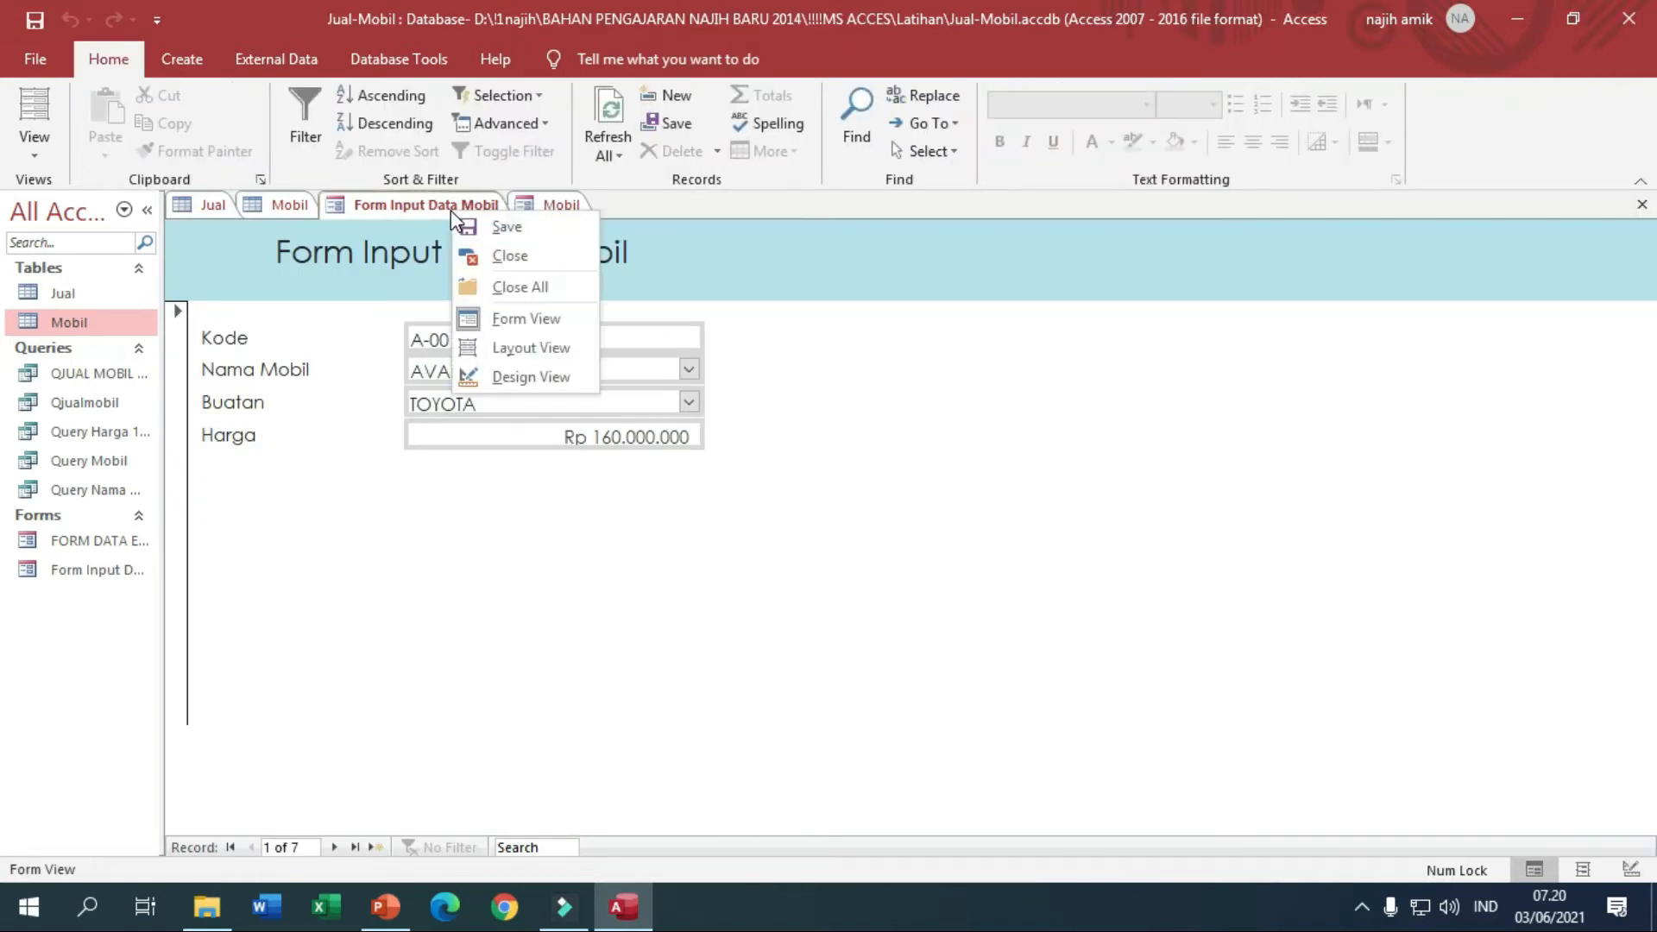
left_click(497, 377)
left_click(669, 444)
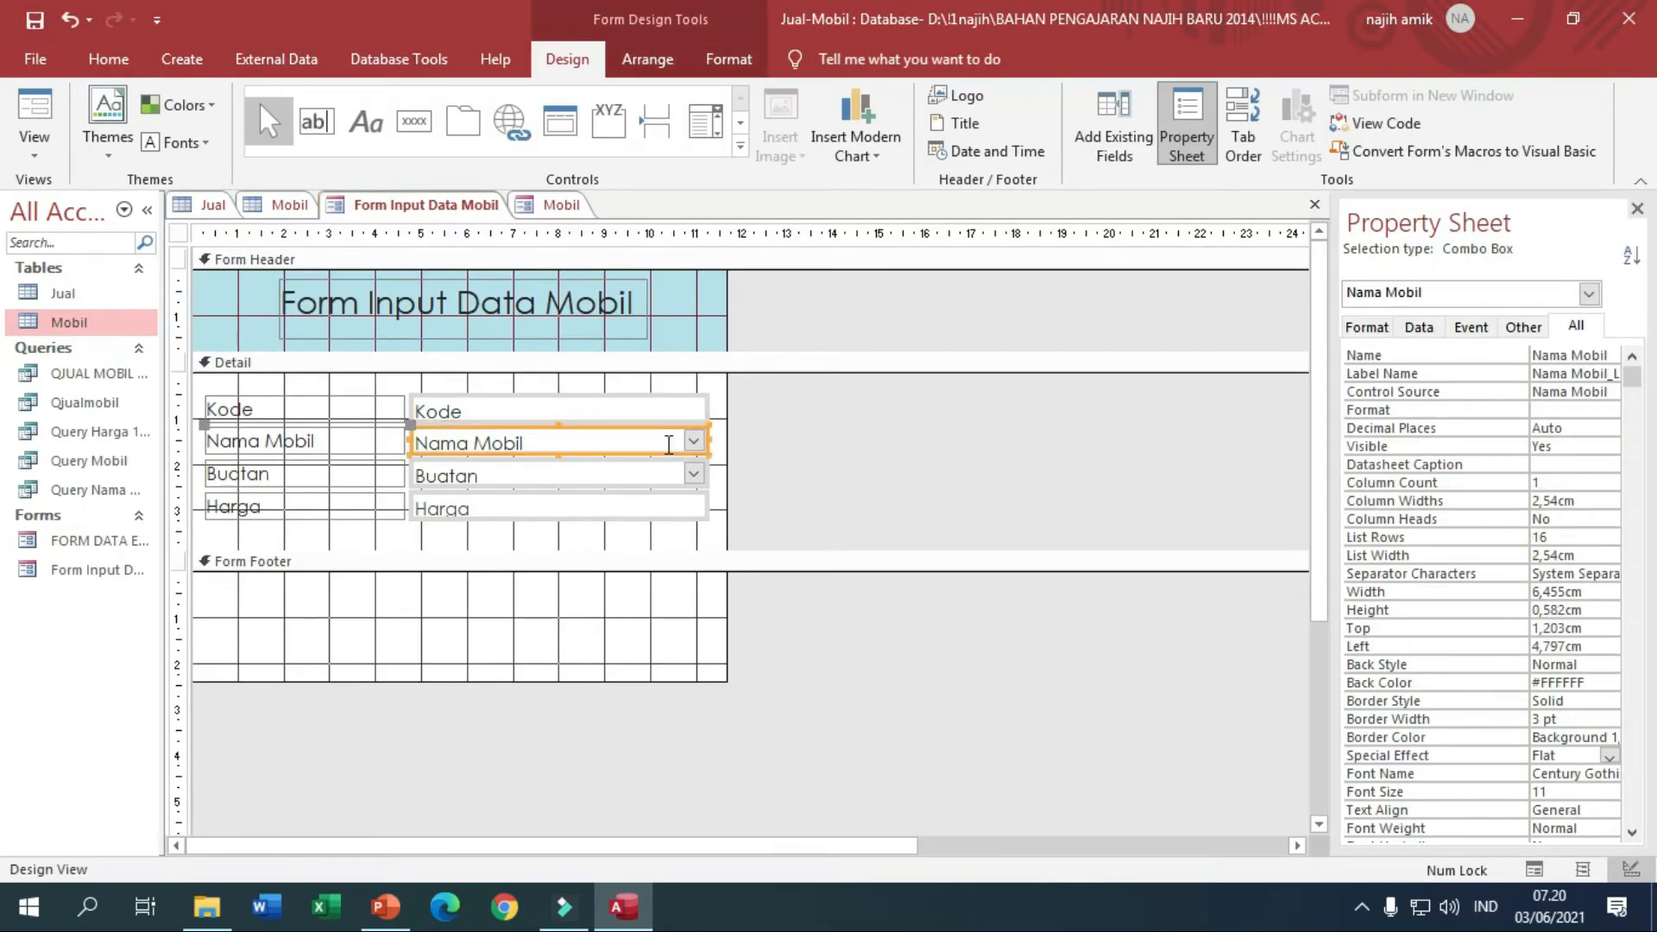
right_click(669, 444)
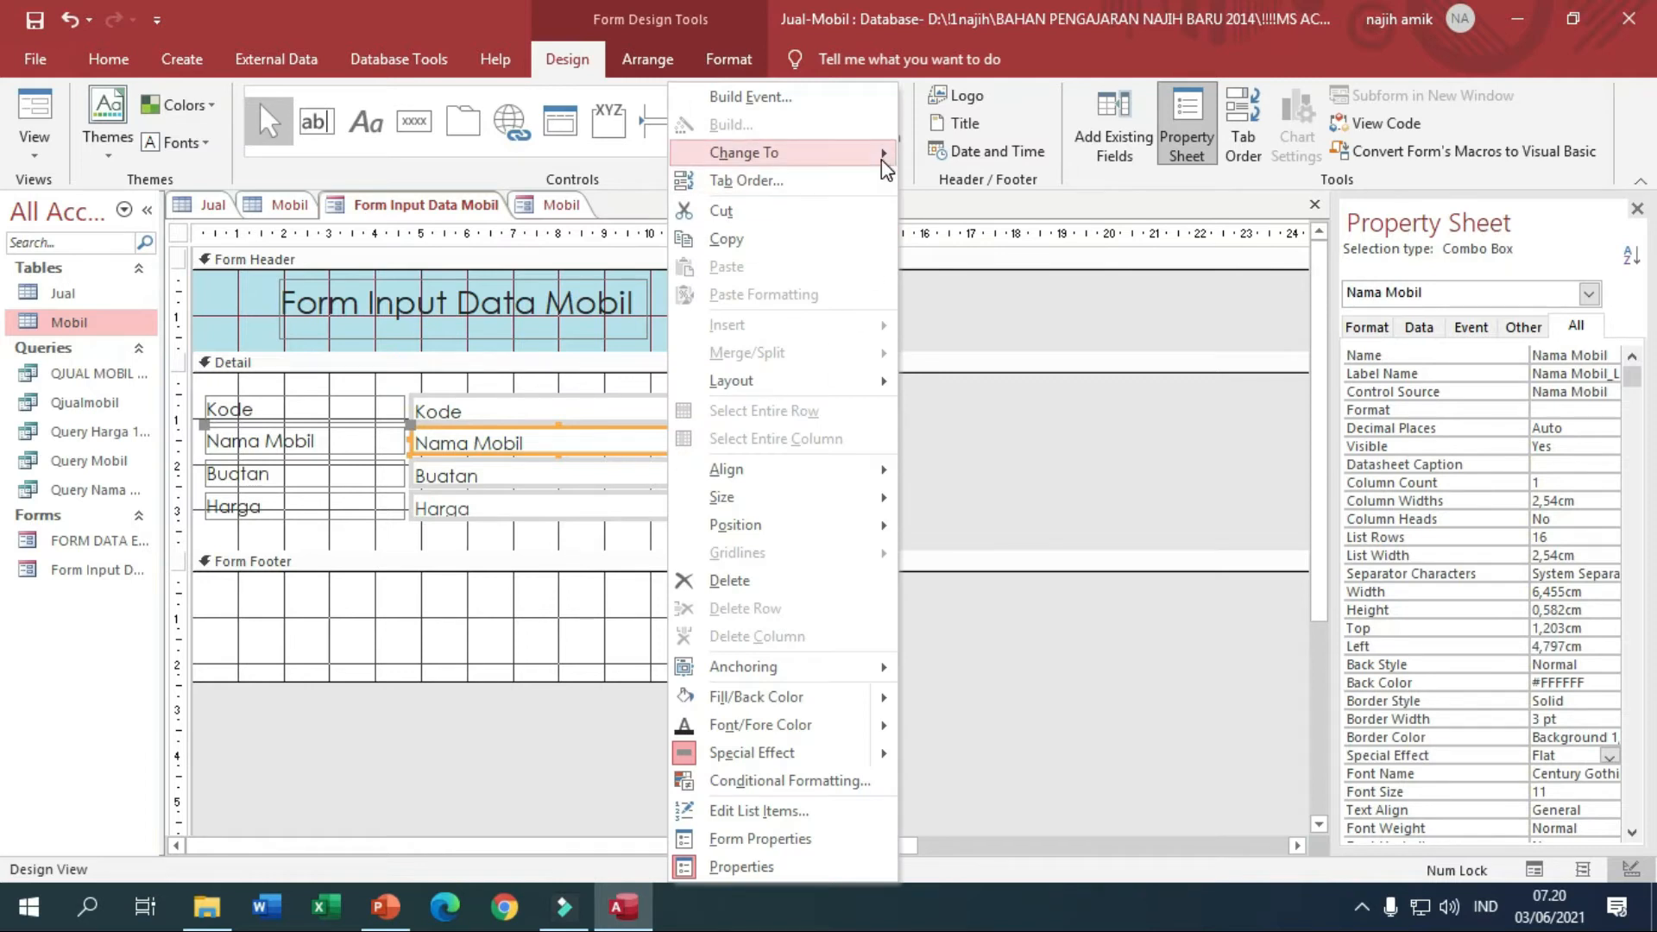
mouse_move(885, 166)
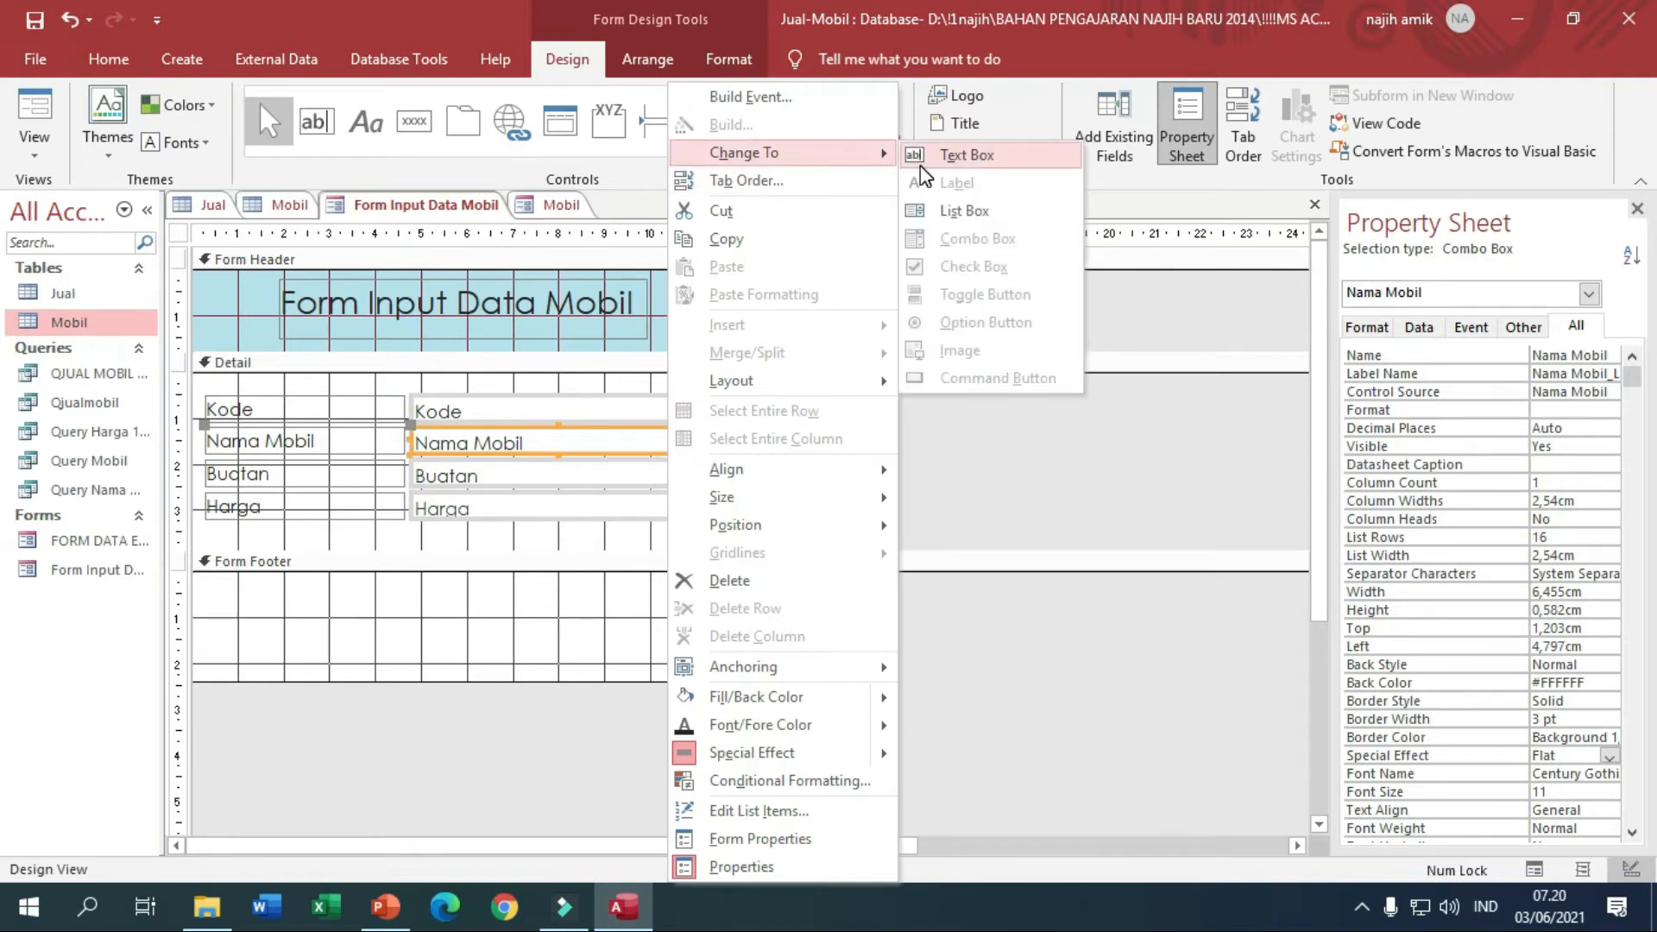
left_click(924, 169)
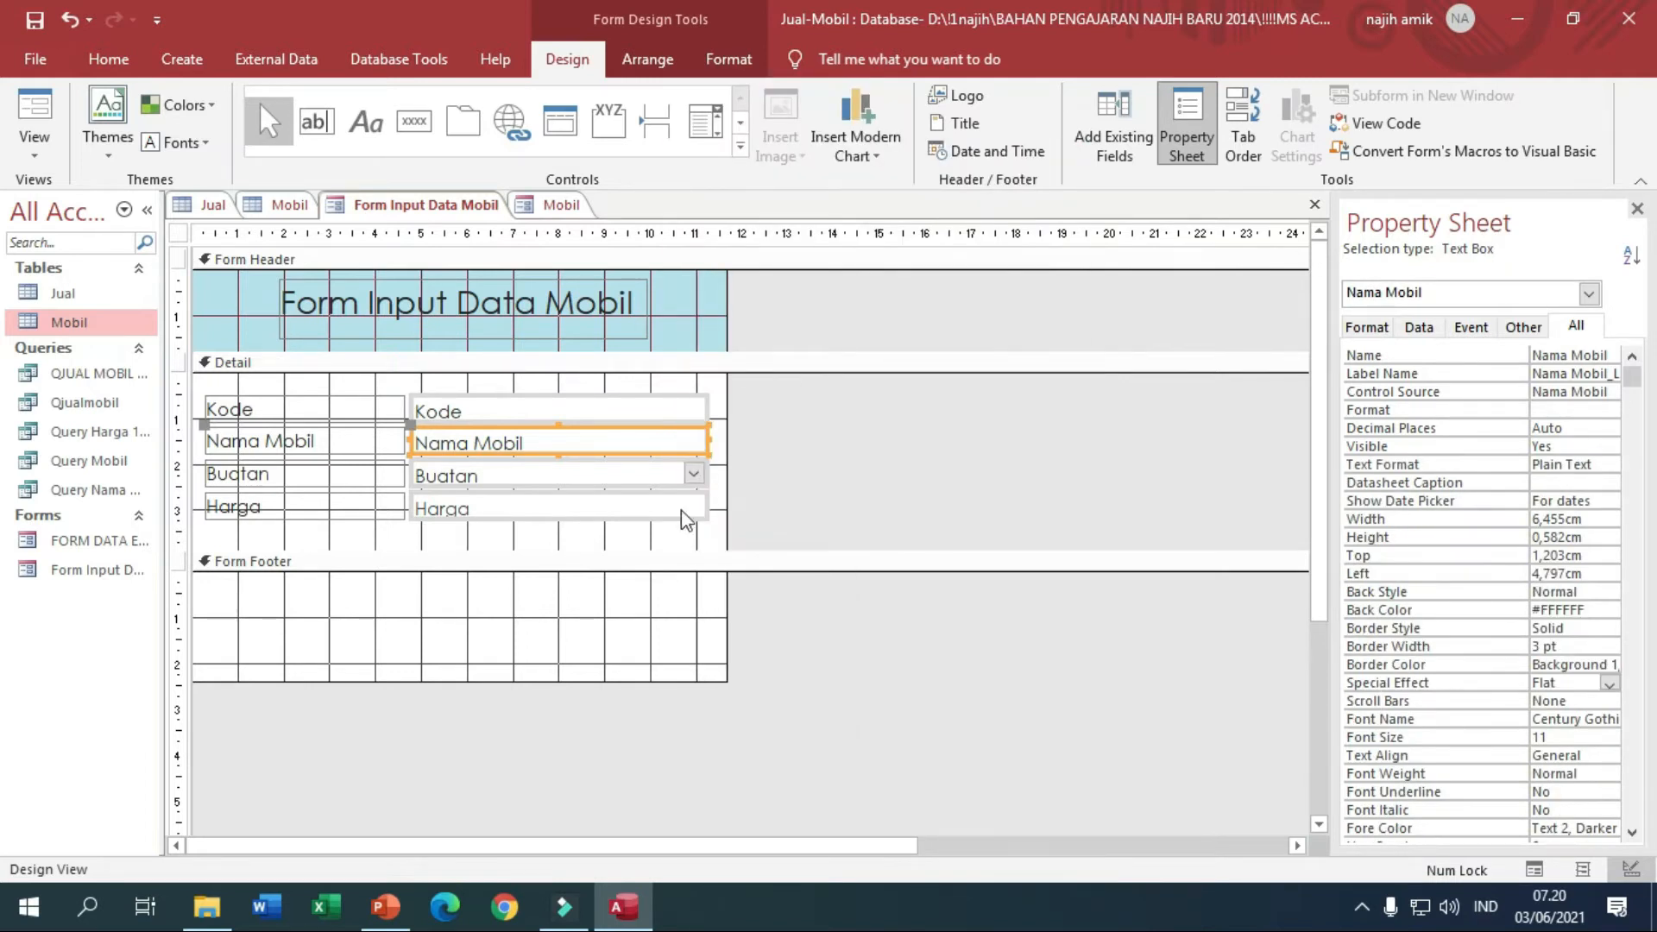
Examine the drop-down list of the Buatan column in the Mobil table and return to the form design.
left_click(625, 476)
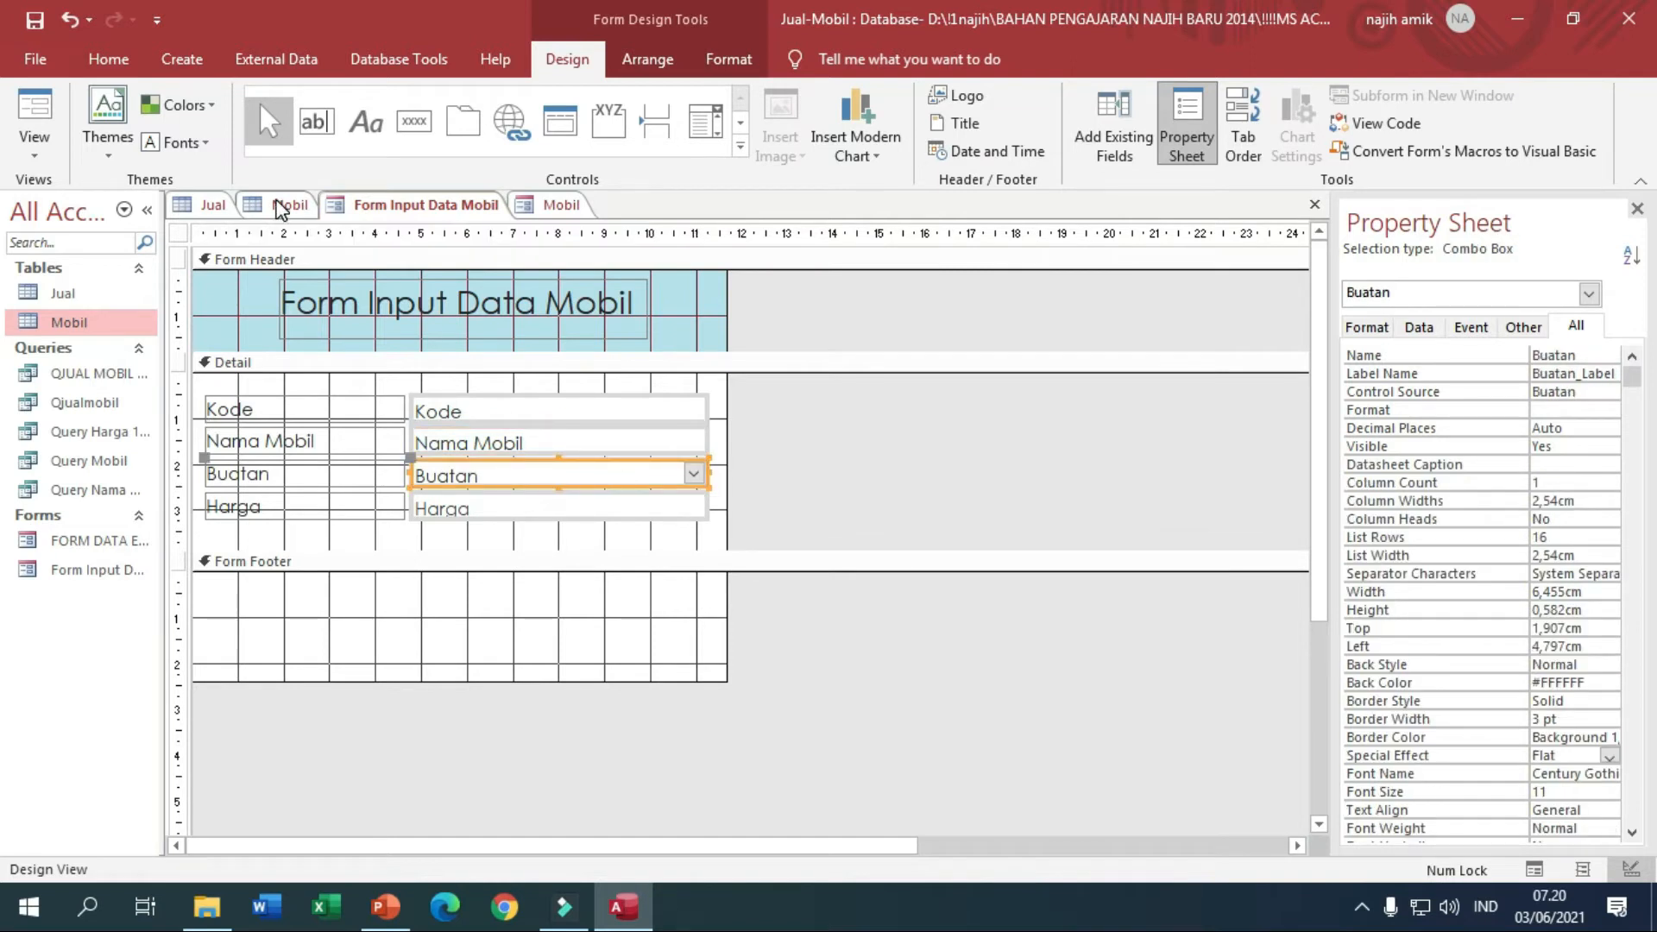
left_click(281, 210)
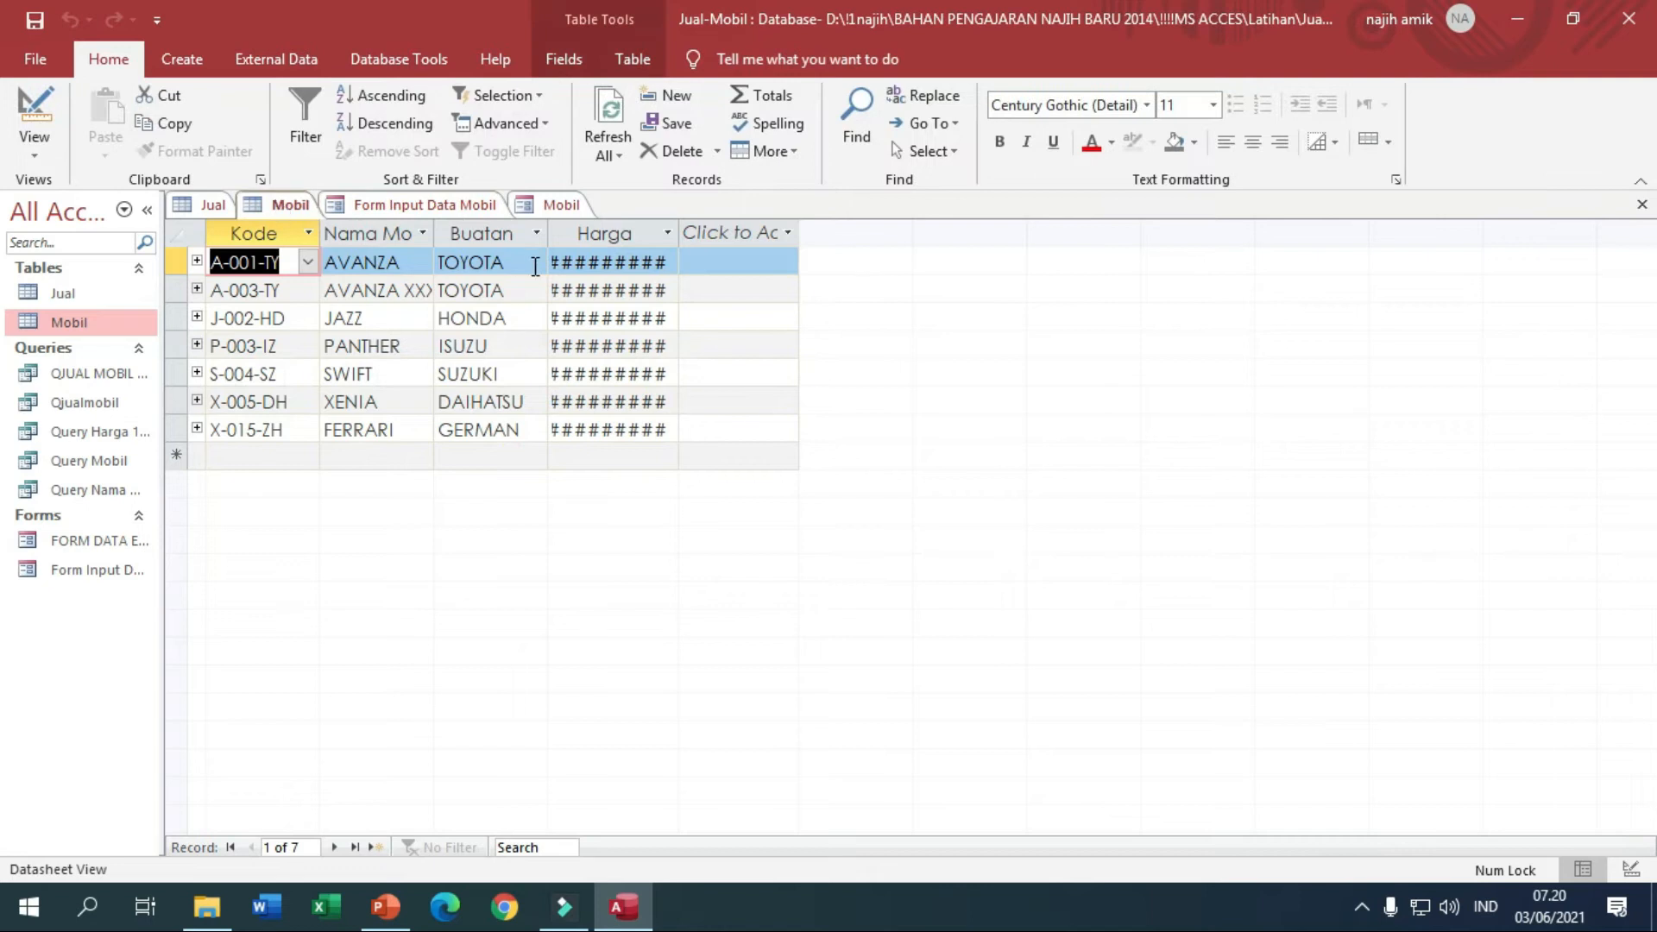
left_click(496, 262)
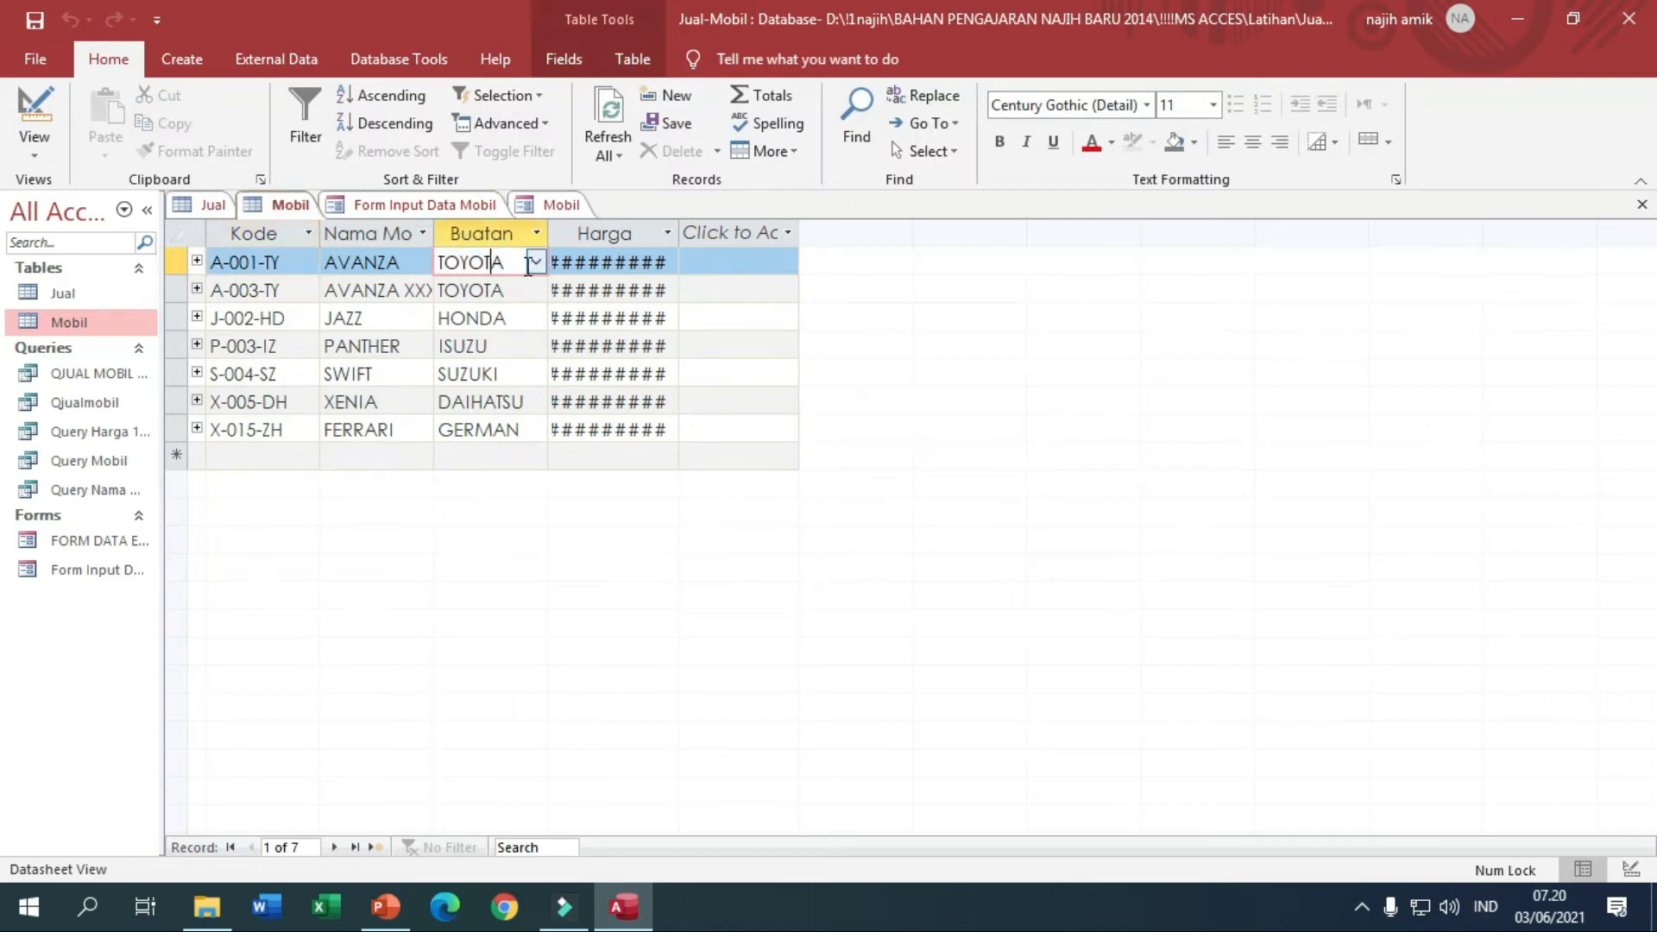
left_click(537, 263)
left_click(536, 263)
left_click(464, 210)
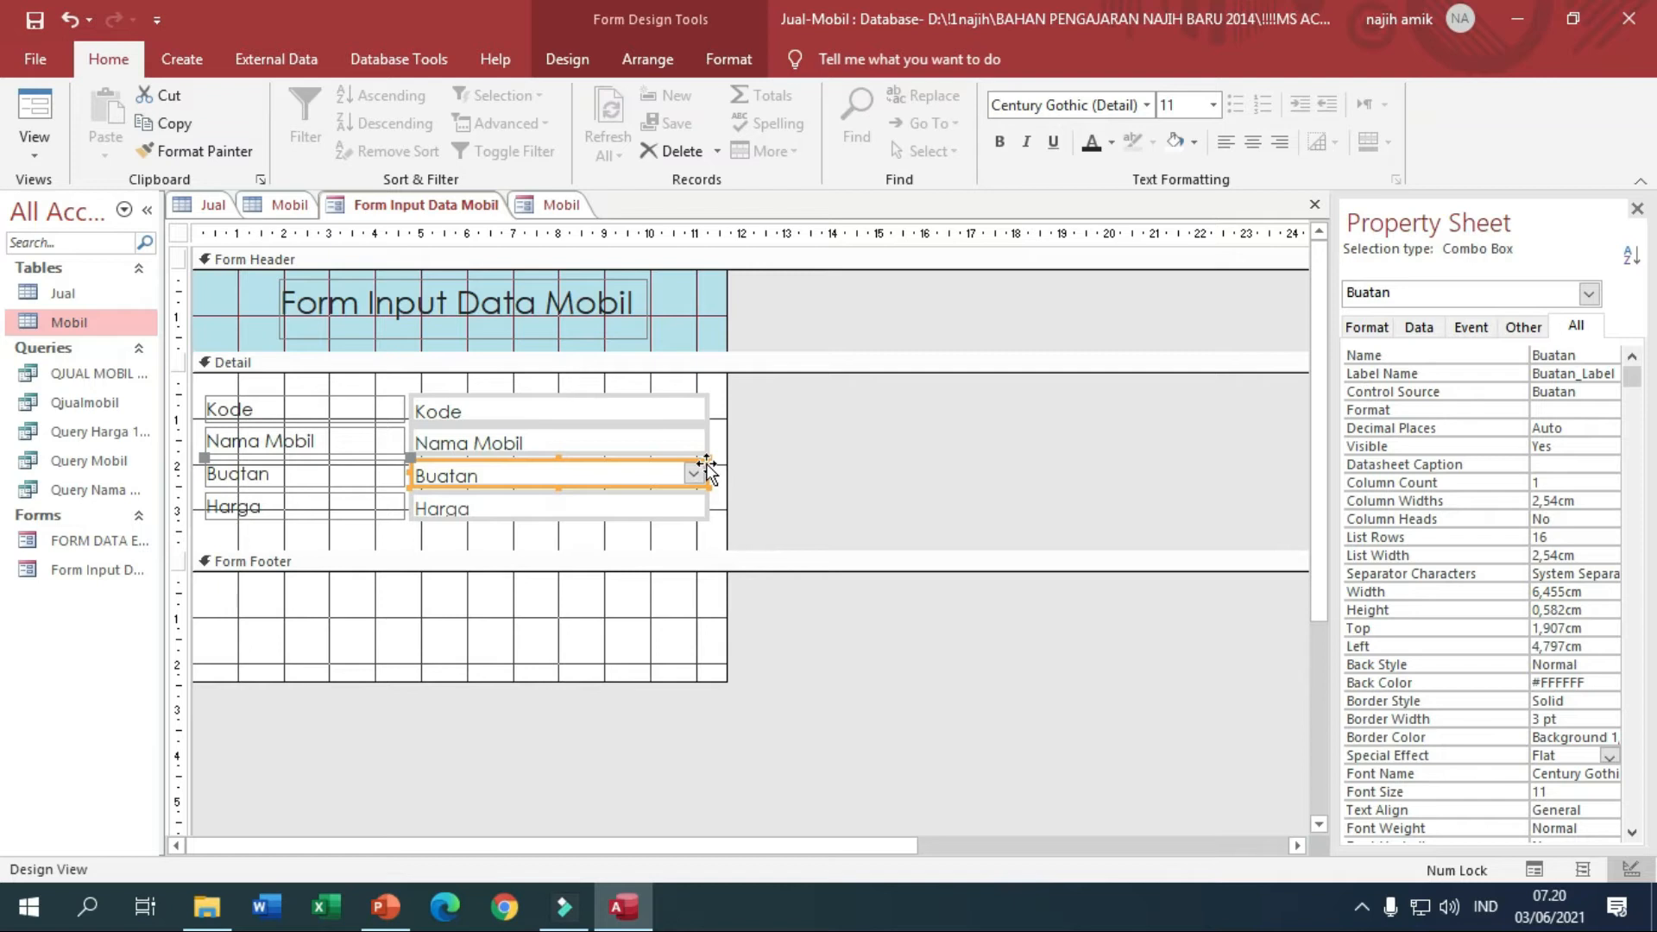
Show the form in Form View, examine the drop-down list of the Buatan field and return to Design View.
left_click(655, 506)
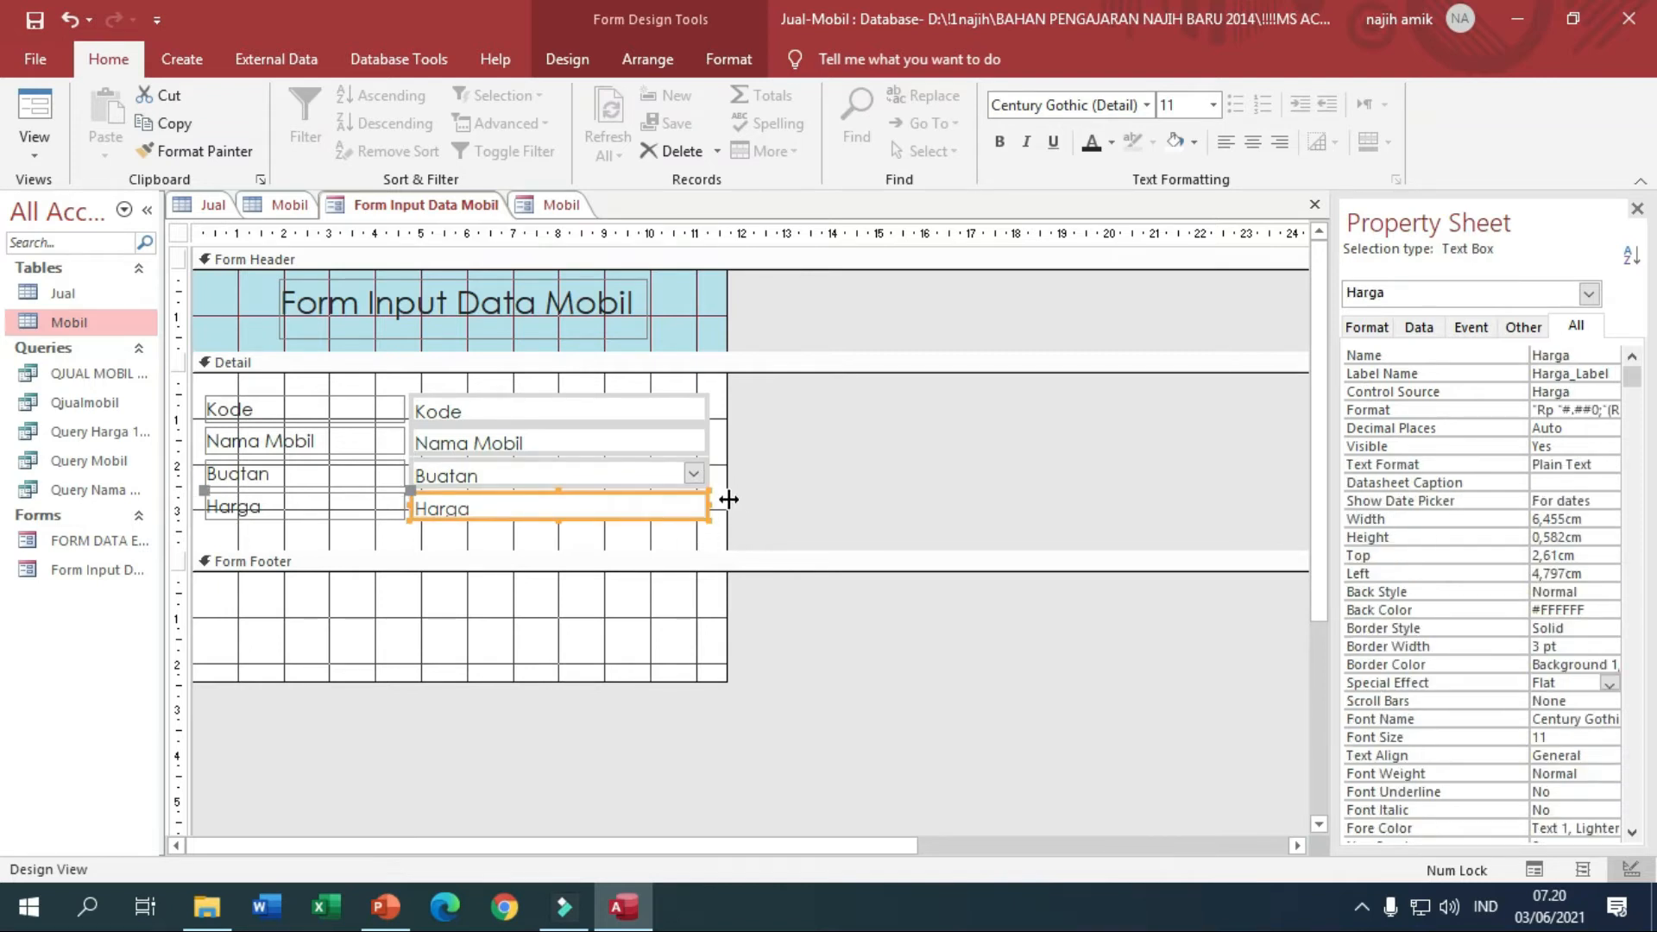
right_click(408, 208)
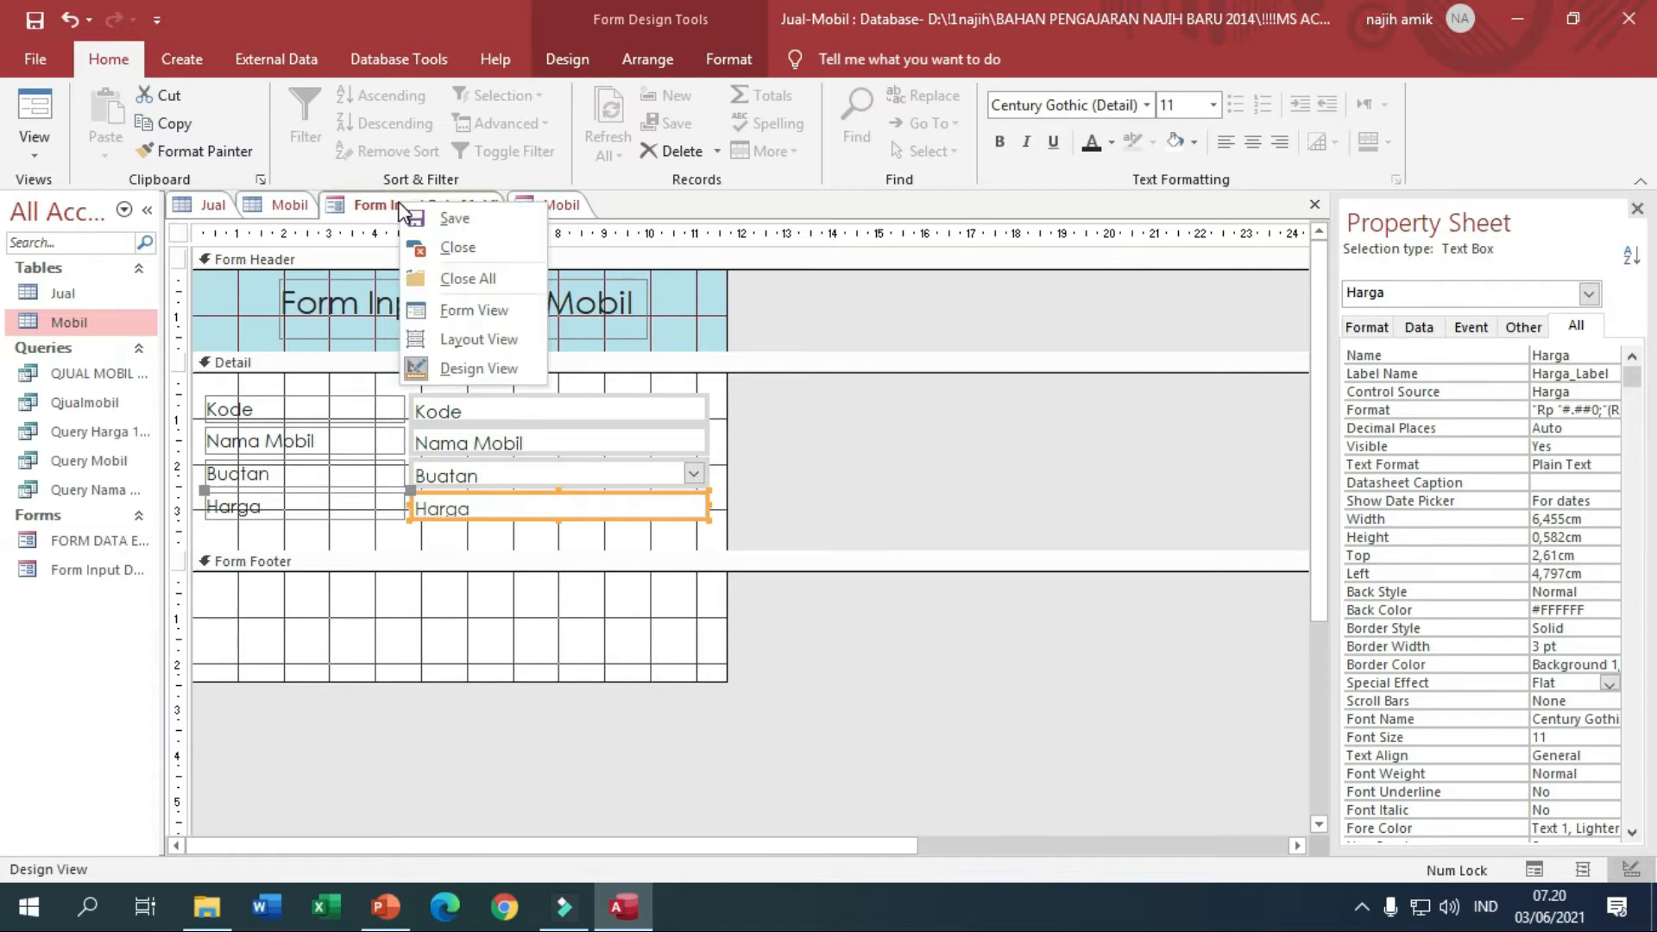
left_click(471, 321)
left_click(649, 336)
left_click(642, 399)
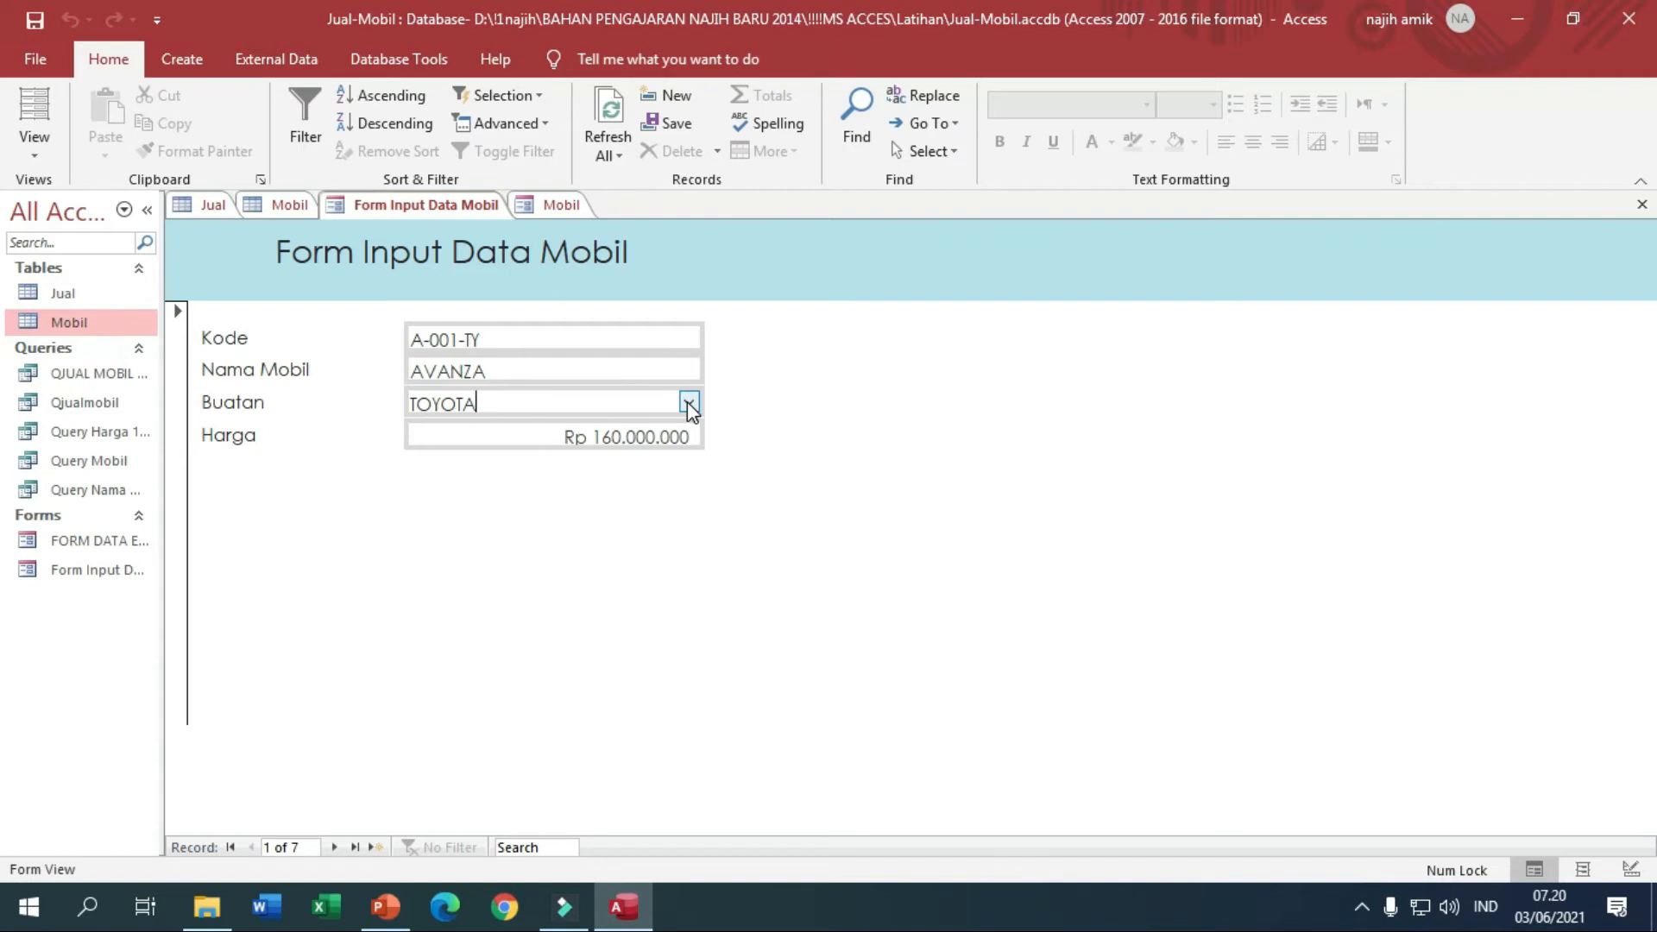
left_click(688, 402)
left_click(688, 402)
left_click(688, 402)
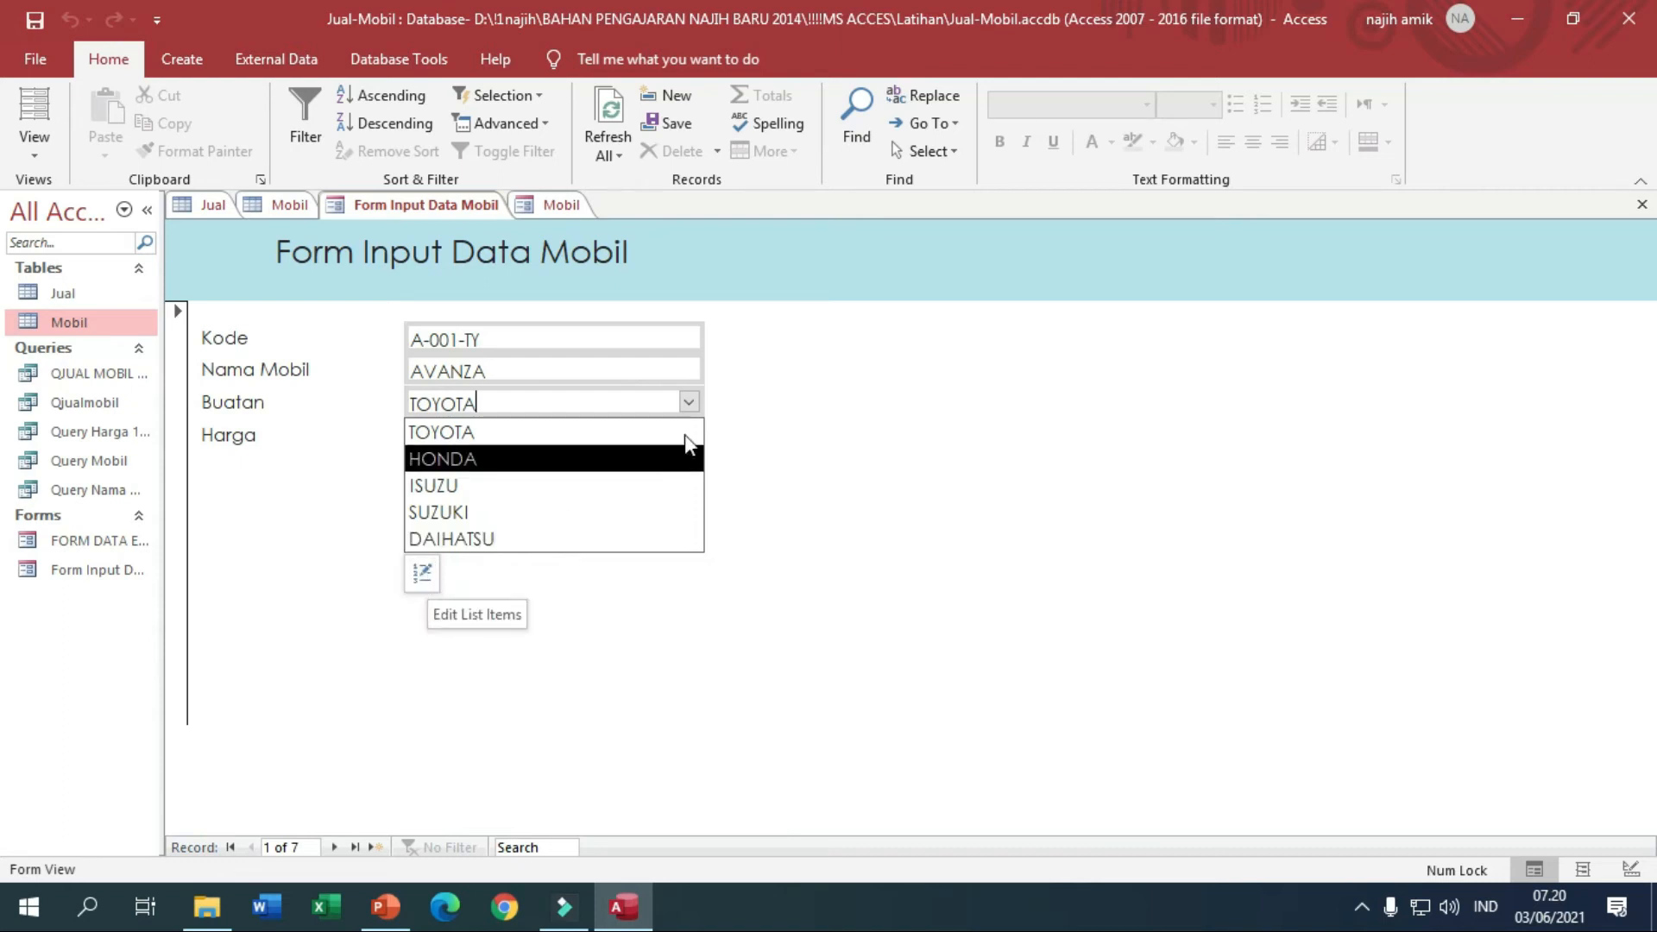
left_click(690, 403)
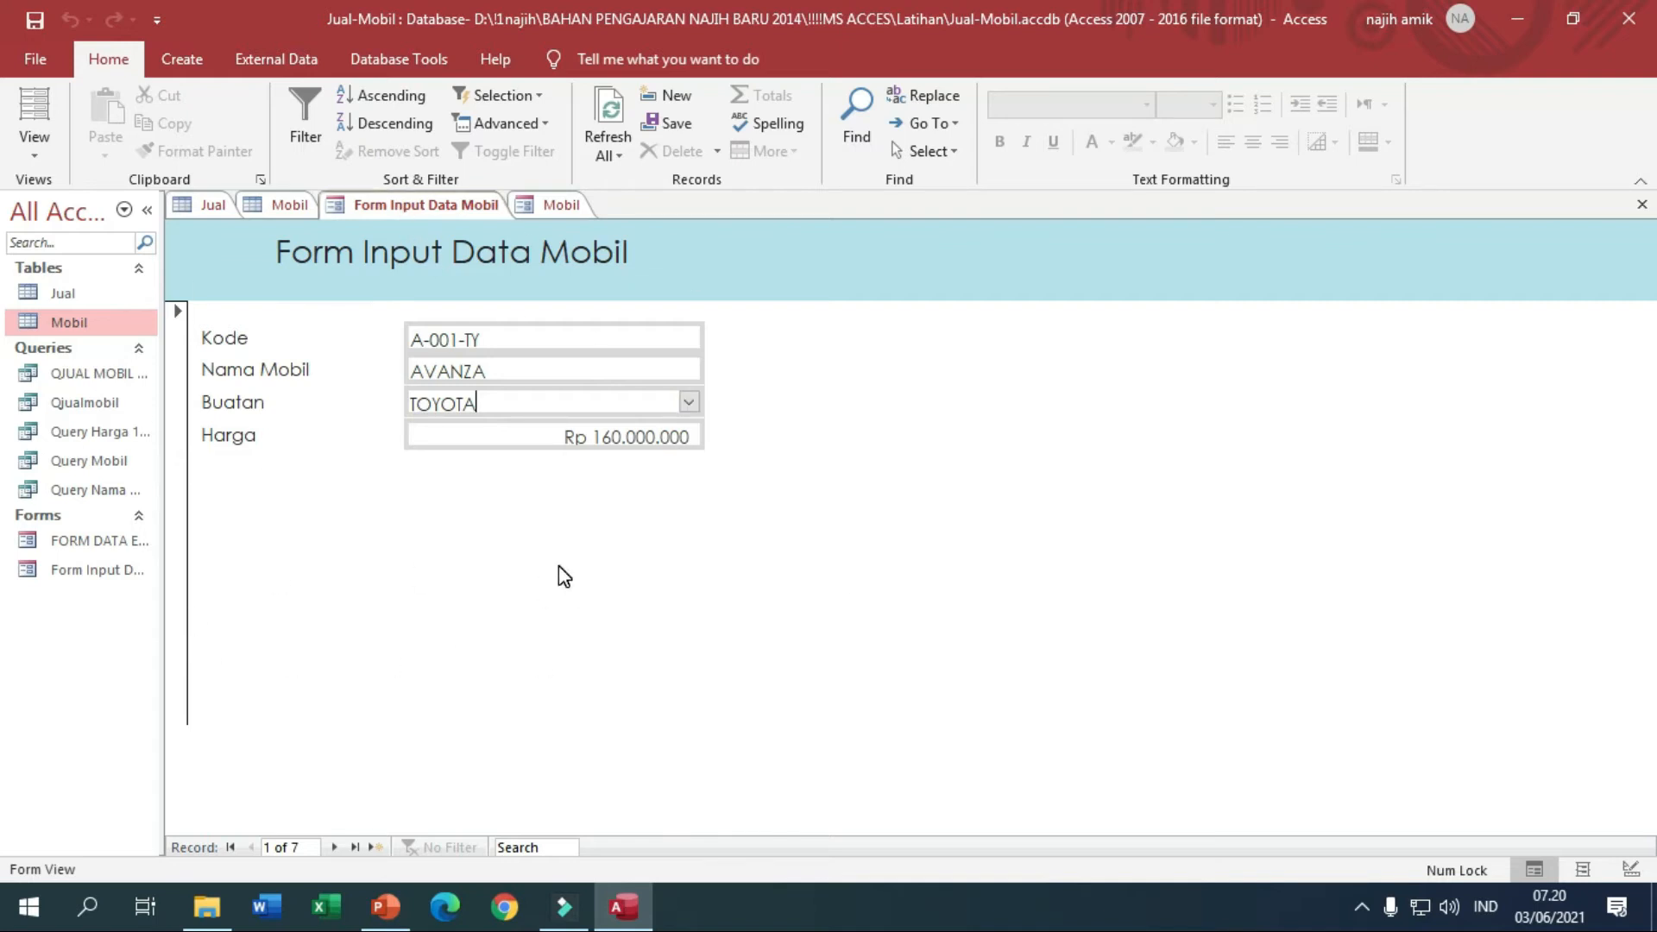
right_click(458, 214)
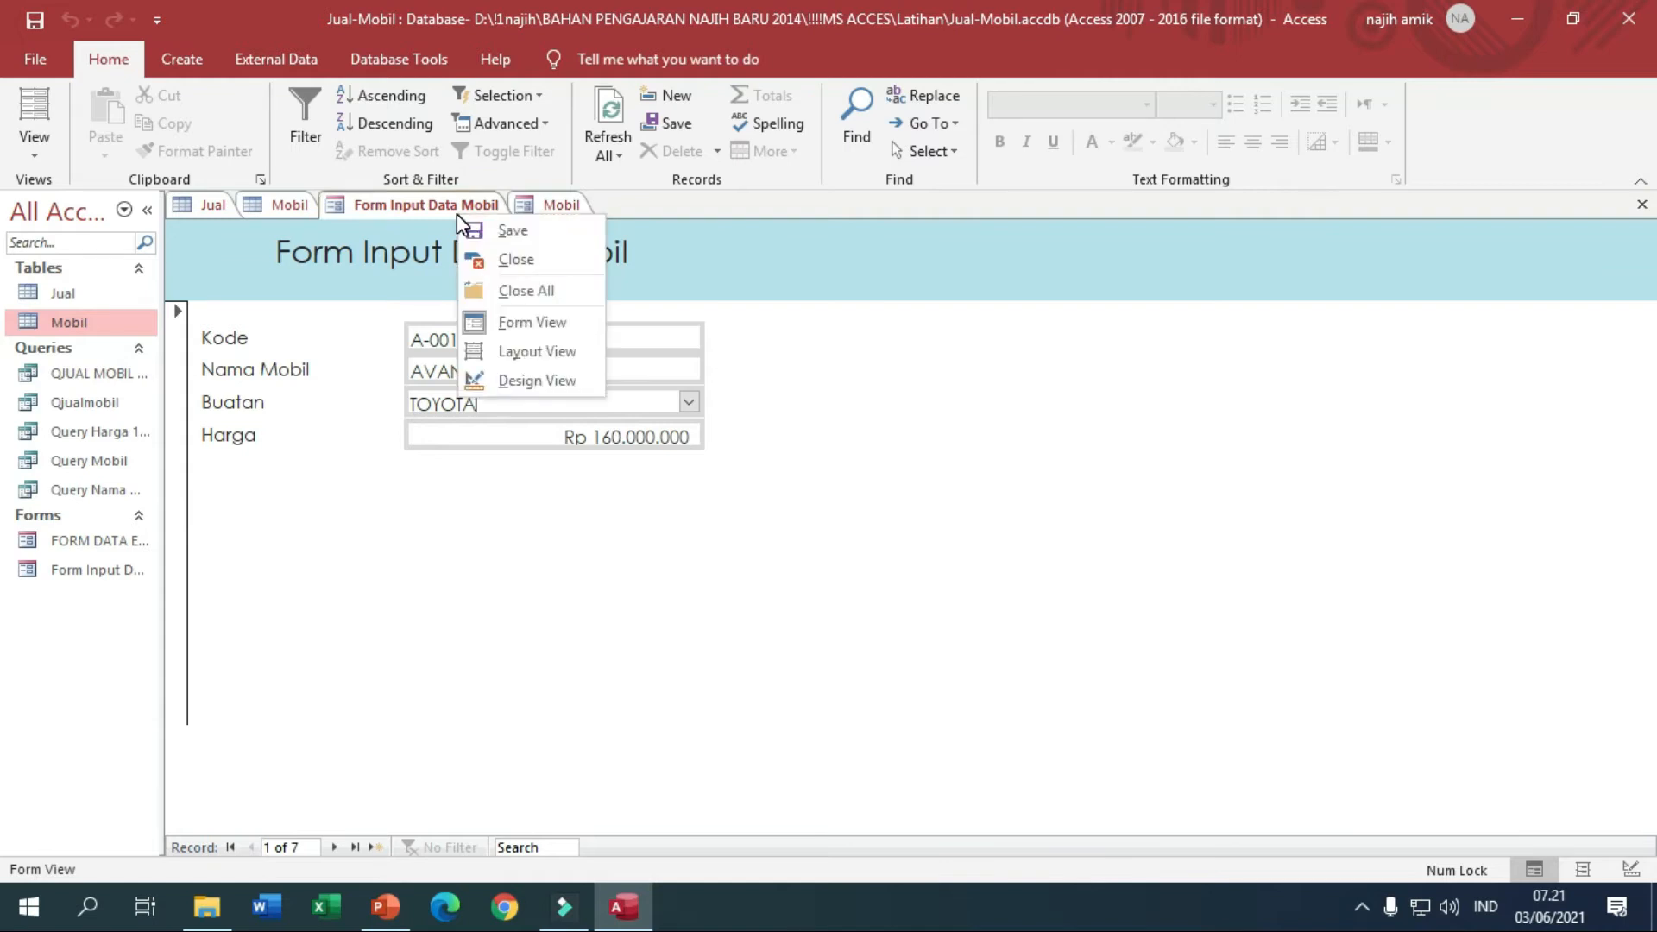
left_click(530, 376)
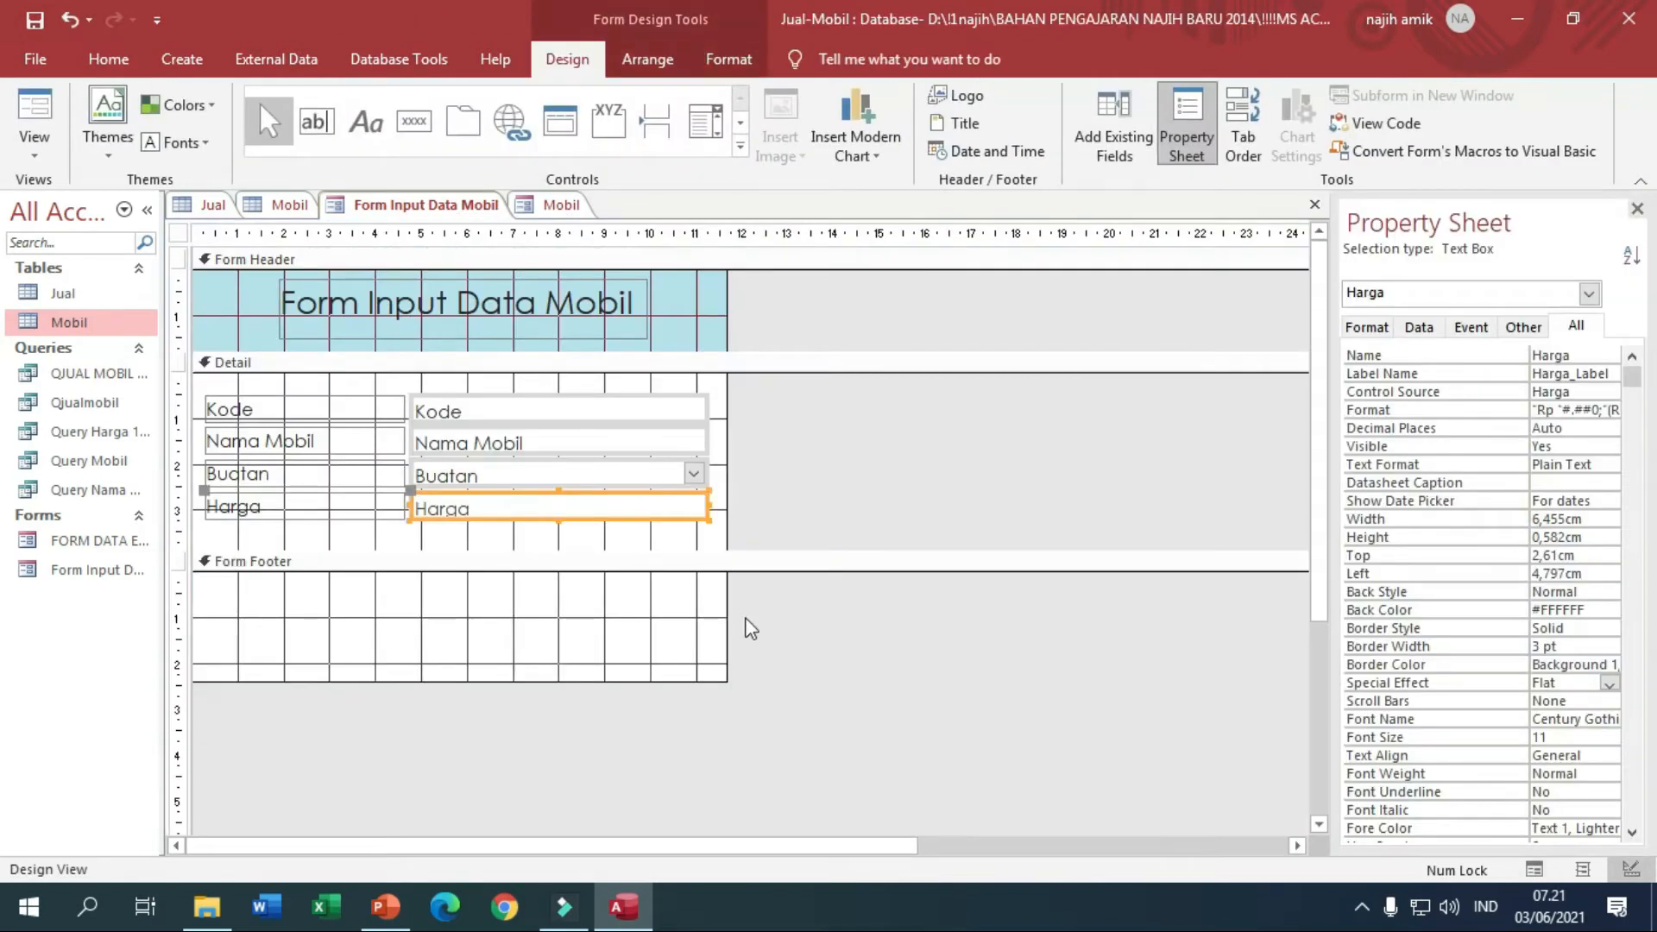
Draw a command button about 1.4 by 0.9 cm in the Form Footer and assign it the Go To First Record action.
left_click(577, 636)
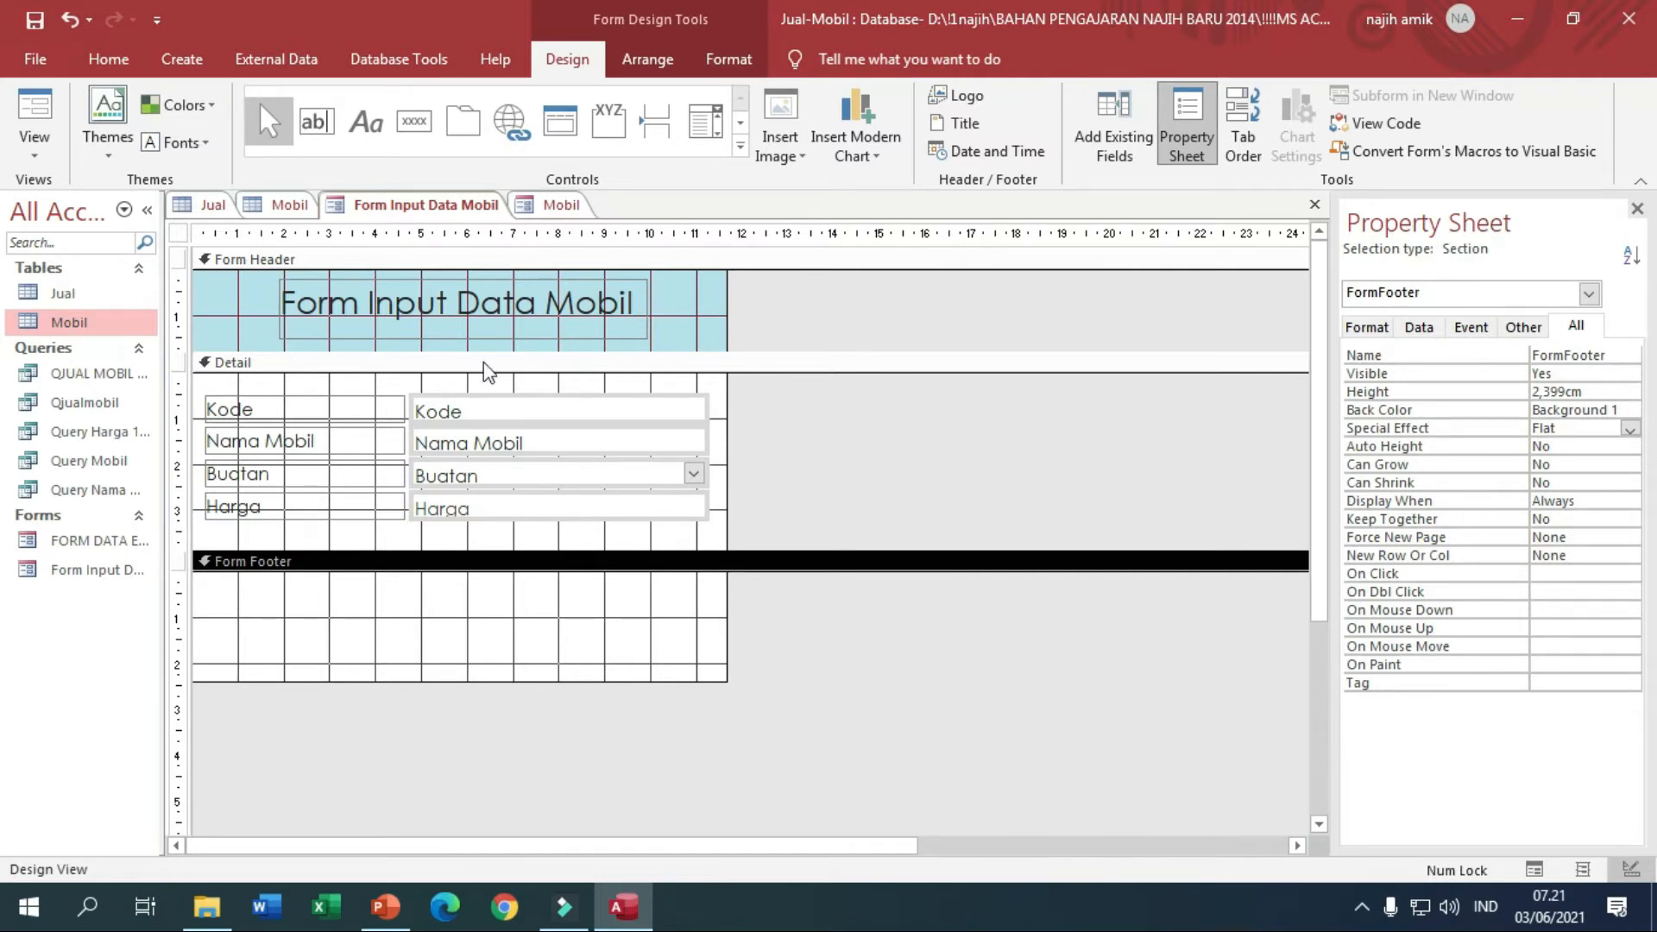
left_click(424, 132)
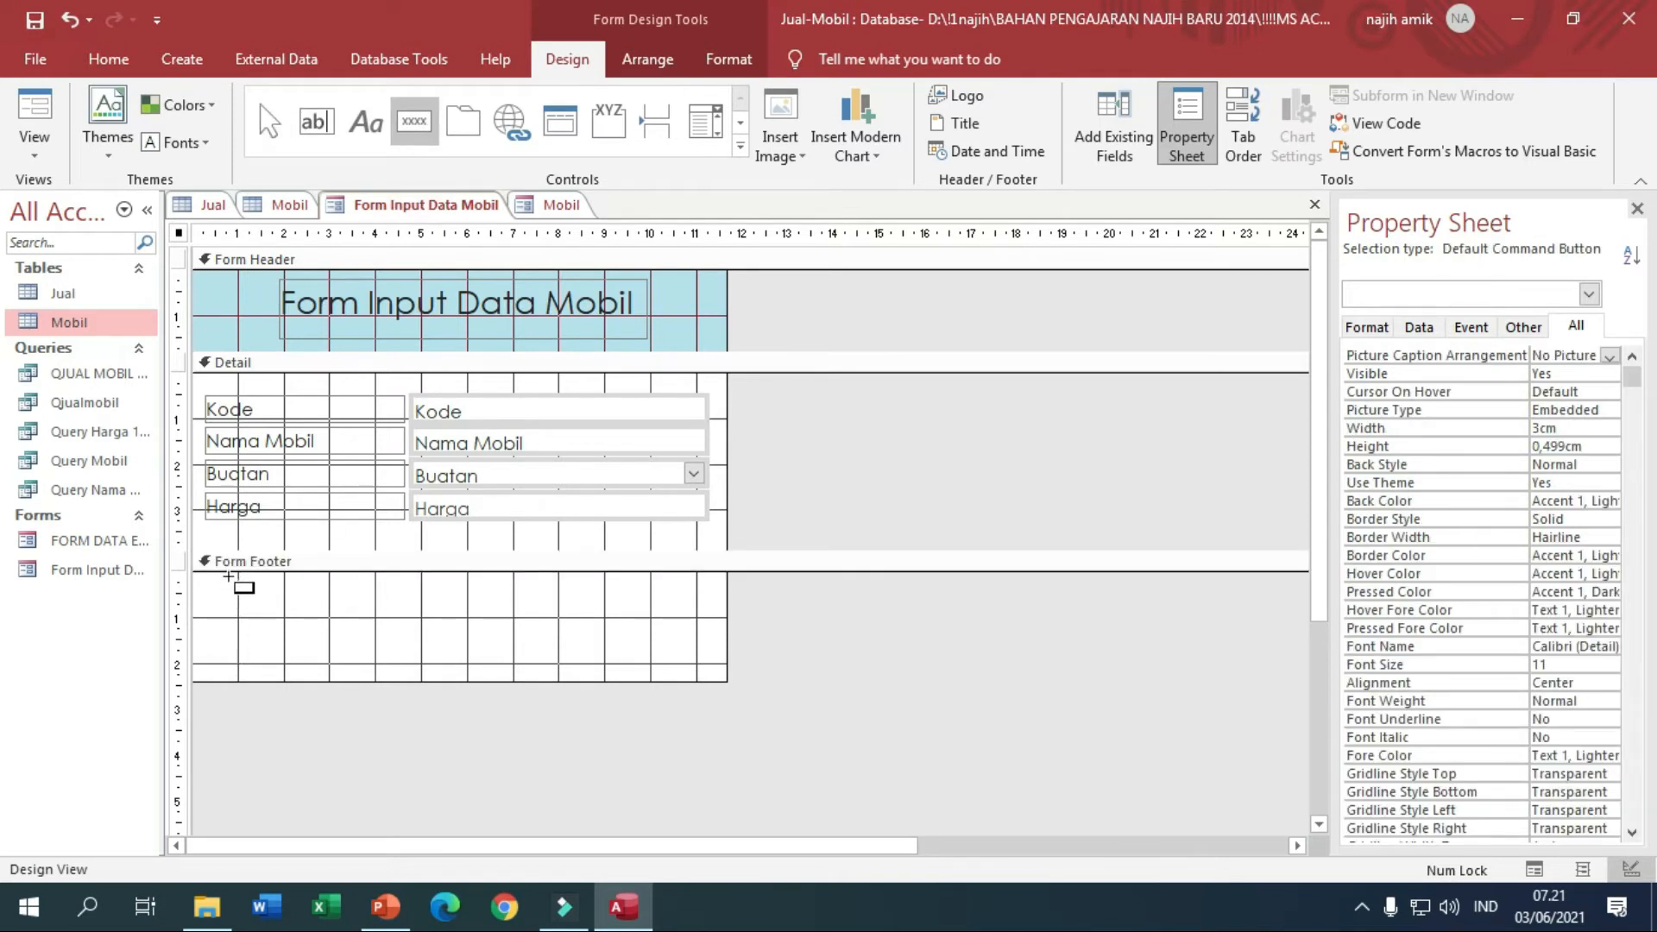
left_click_drag(227, 576, 292, 614)
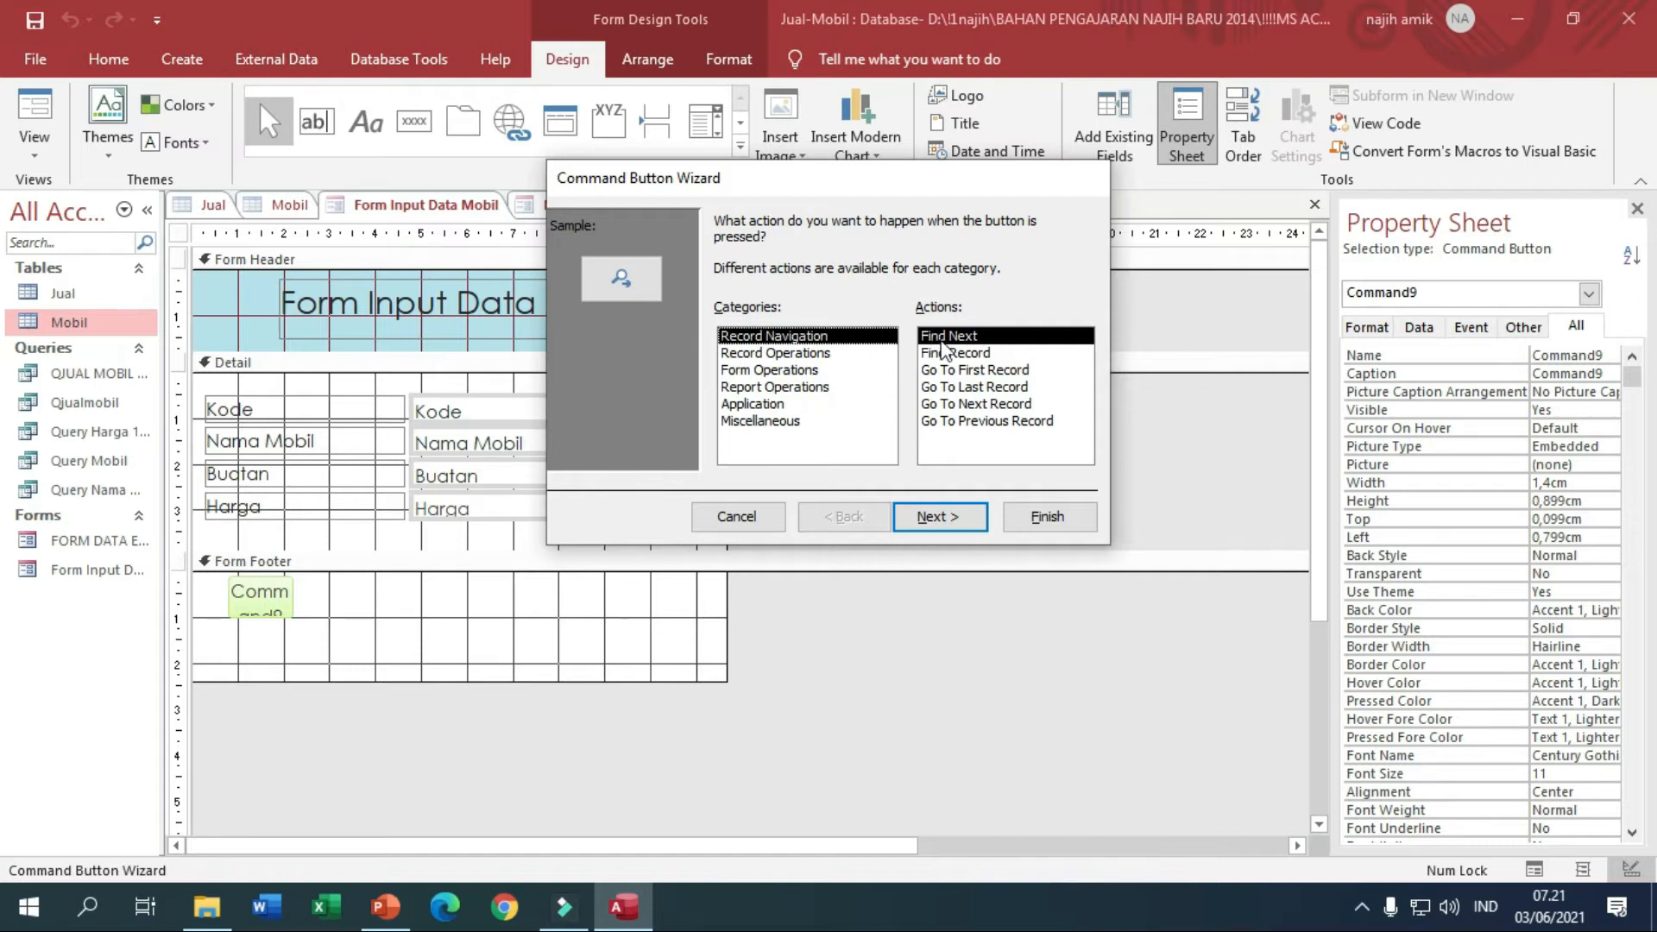
left_click(1003, 355)
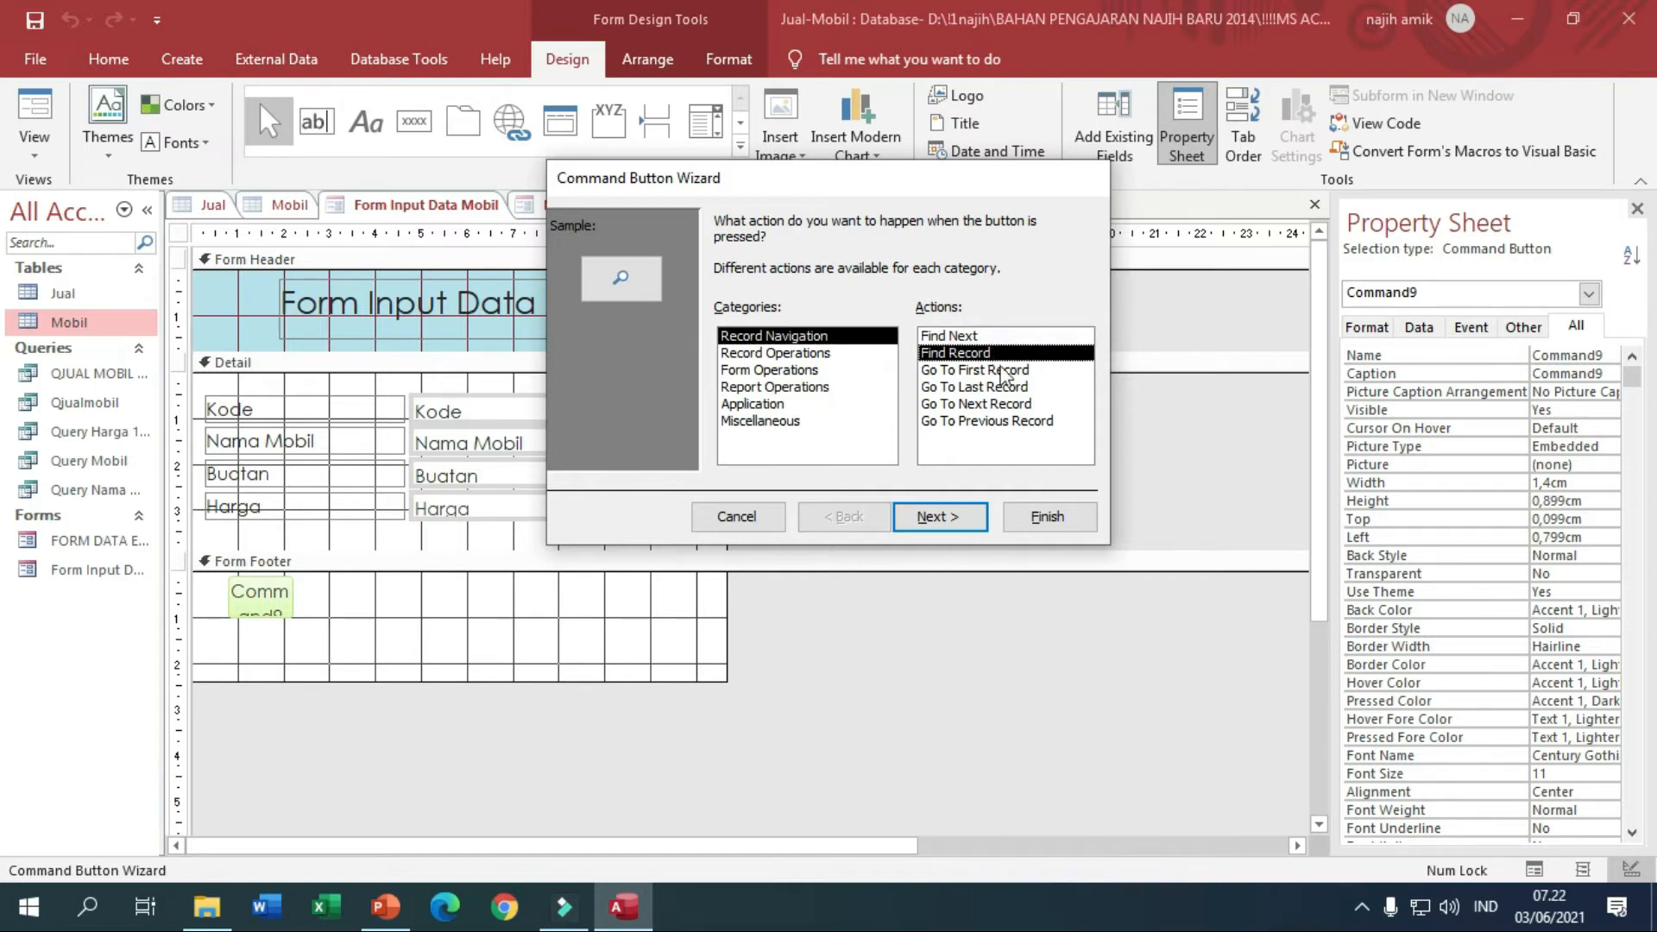
left_click(1006, 378)
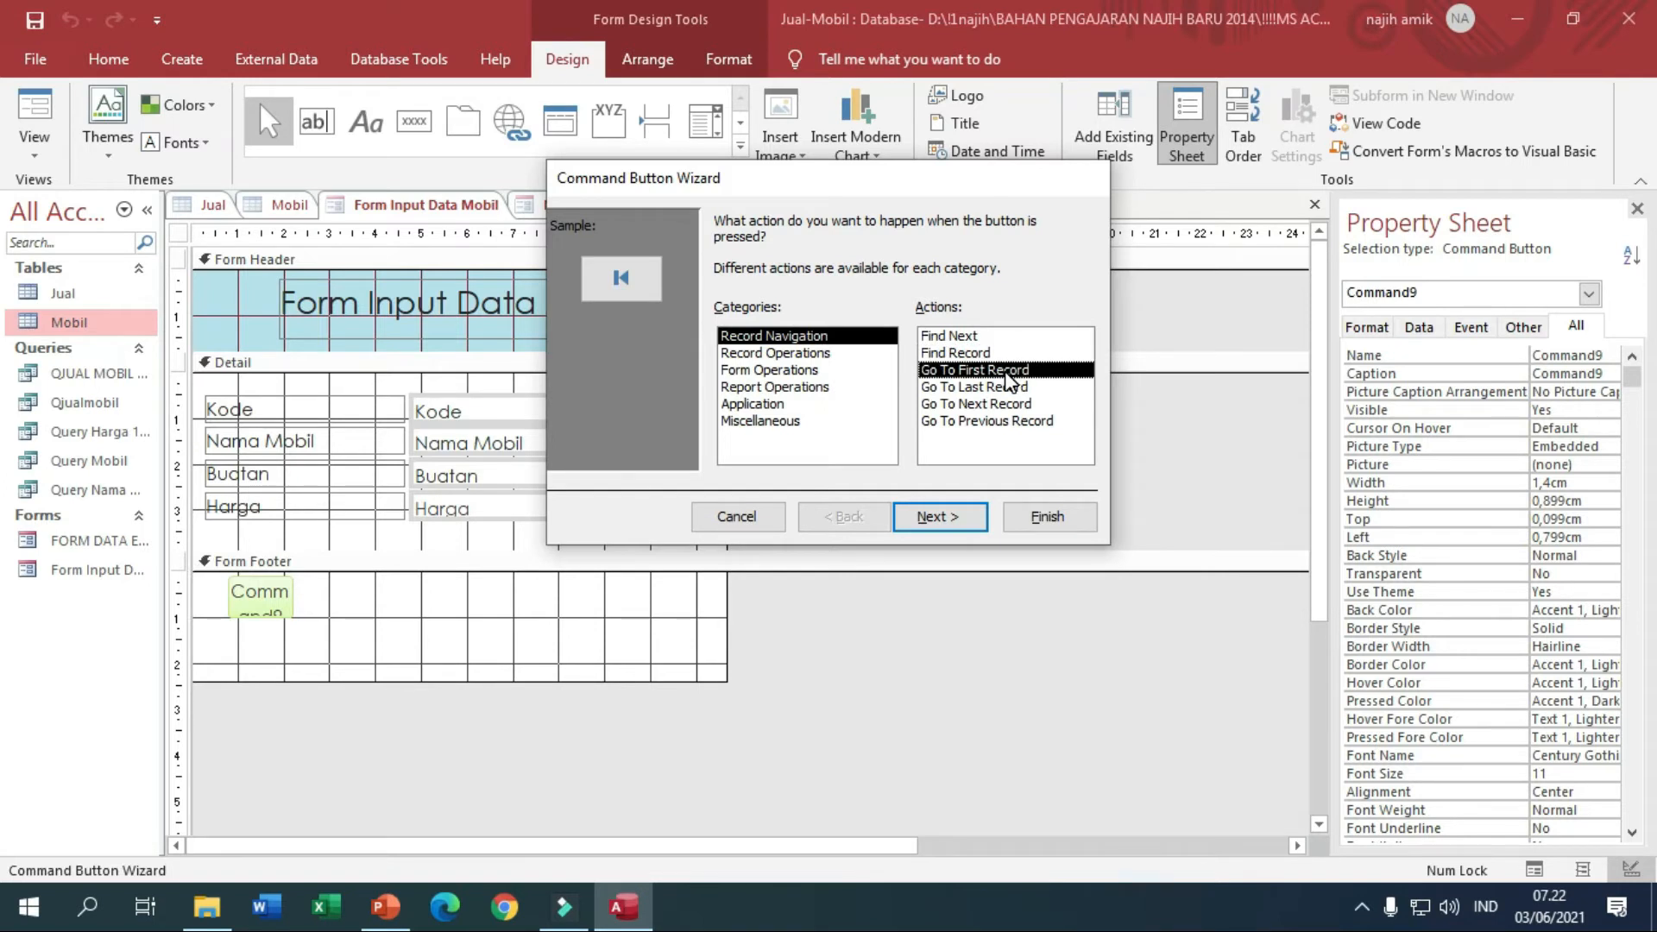
left_click(1019, 390)
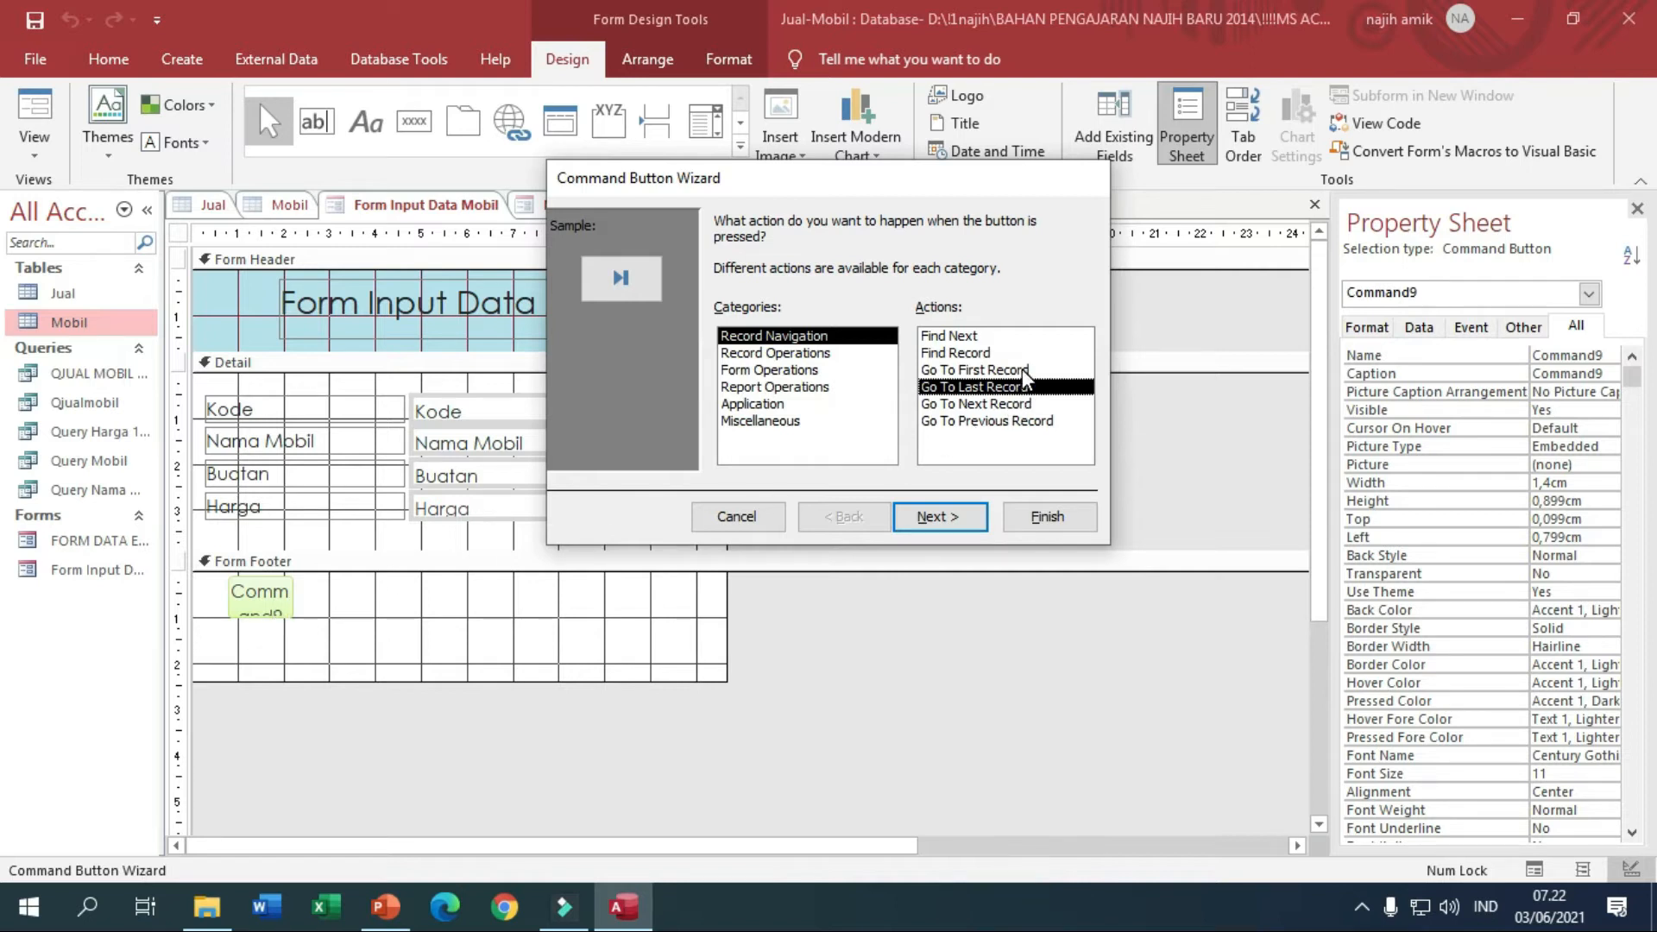
left_click(1023, 371)
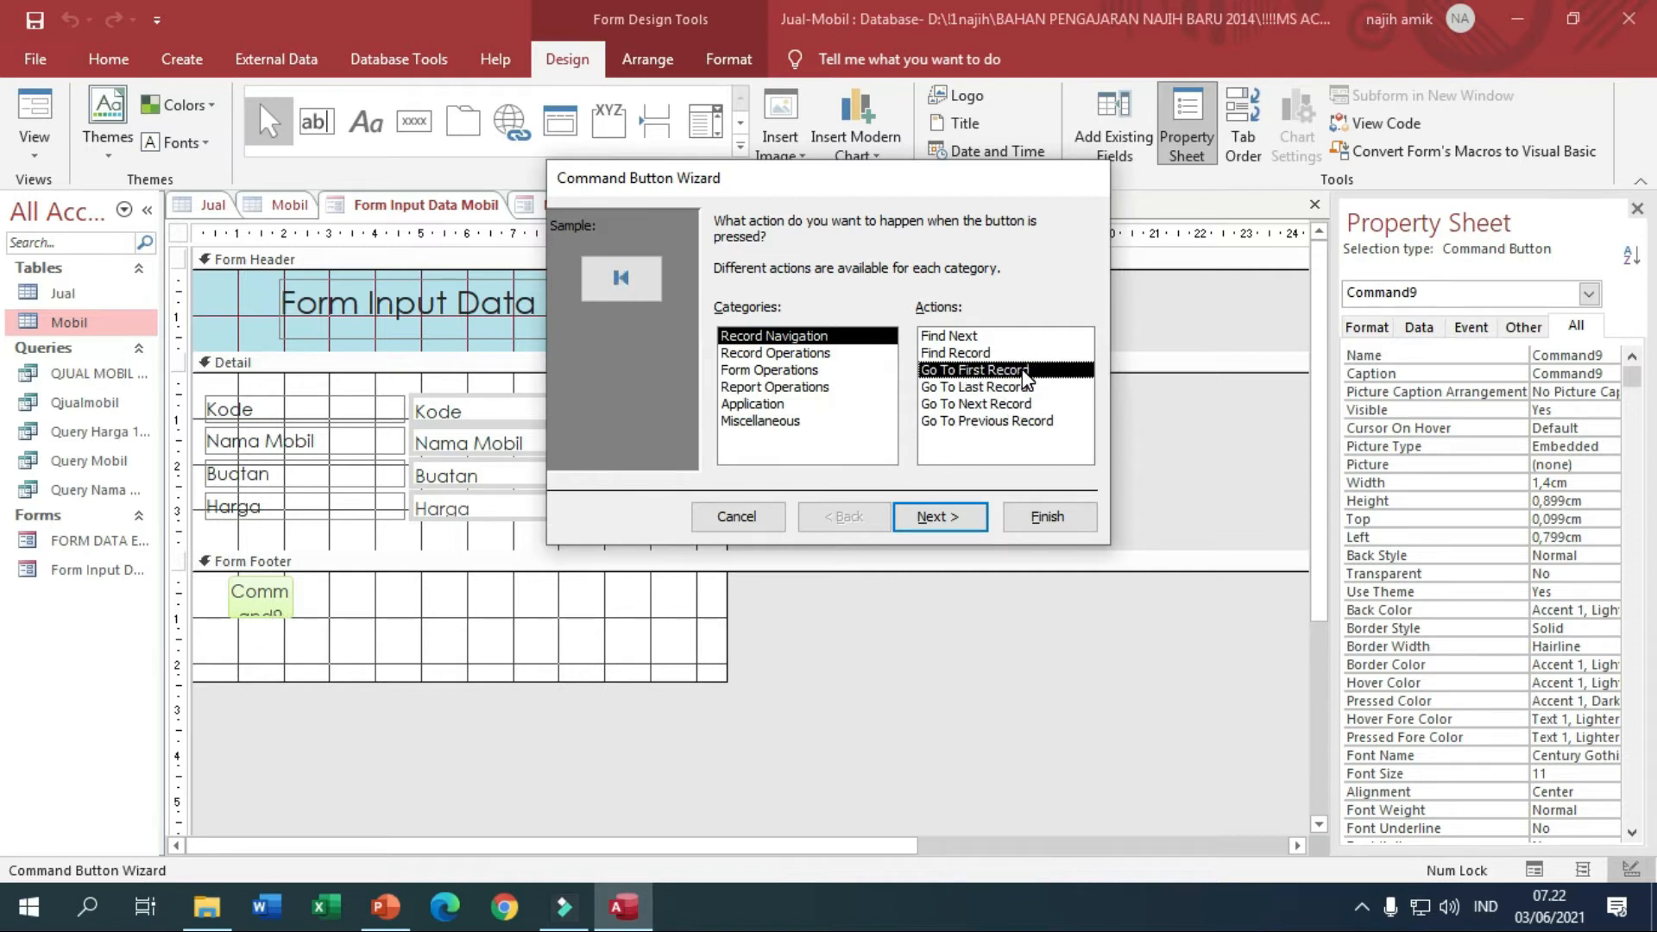
left_click(931, 520)
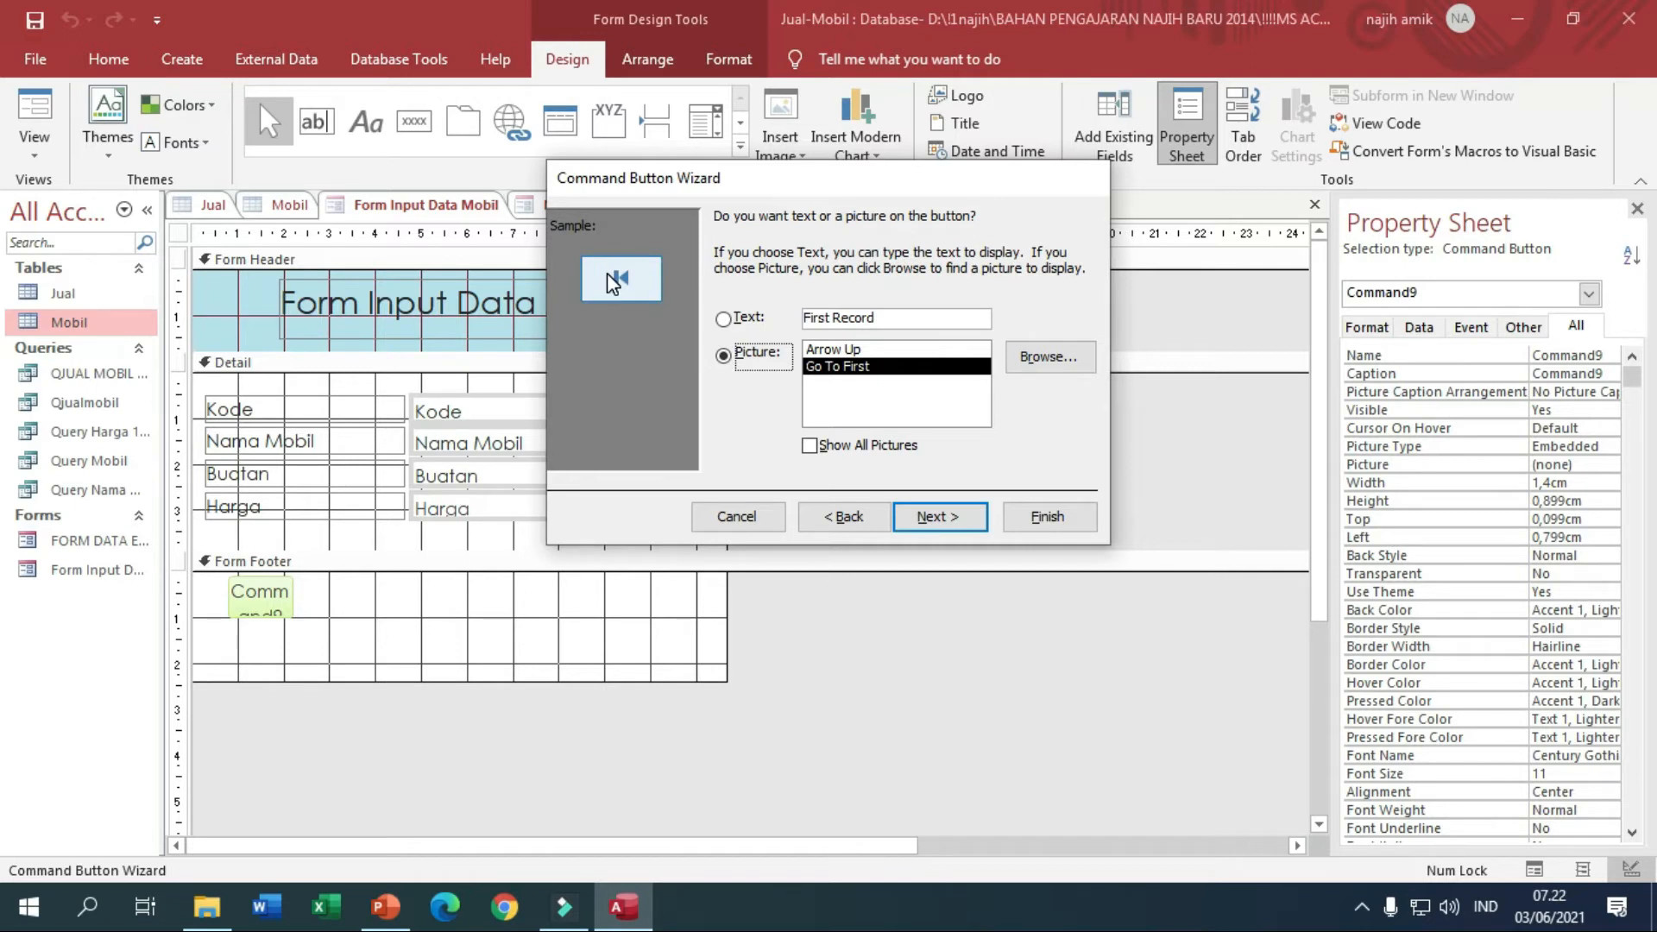
Give the first-record button the Go To First picture, name it cmddatawal and finish the wizard.
left_click(737, 323)
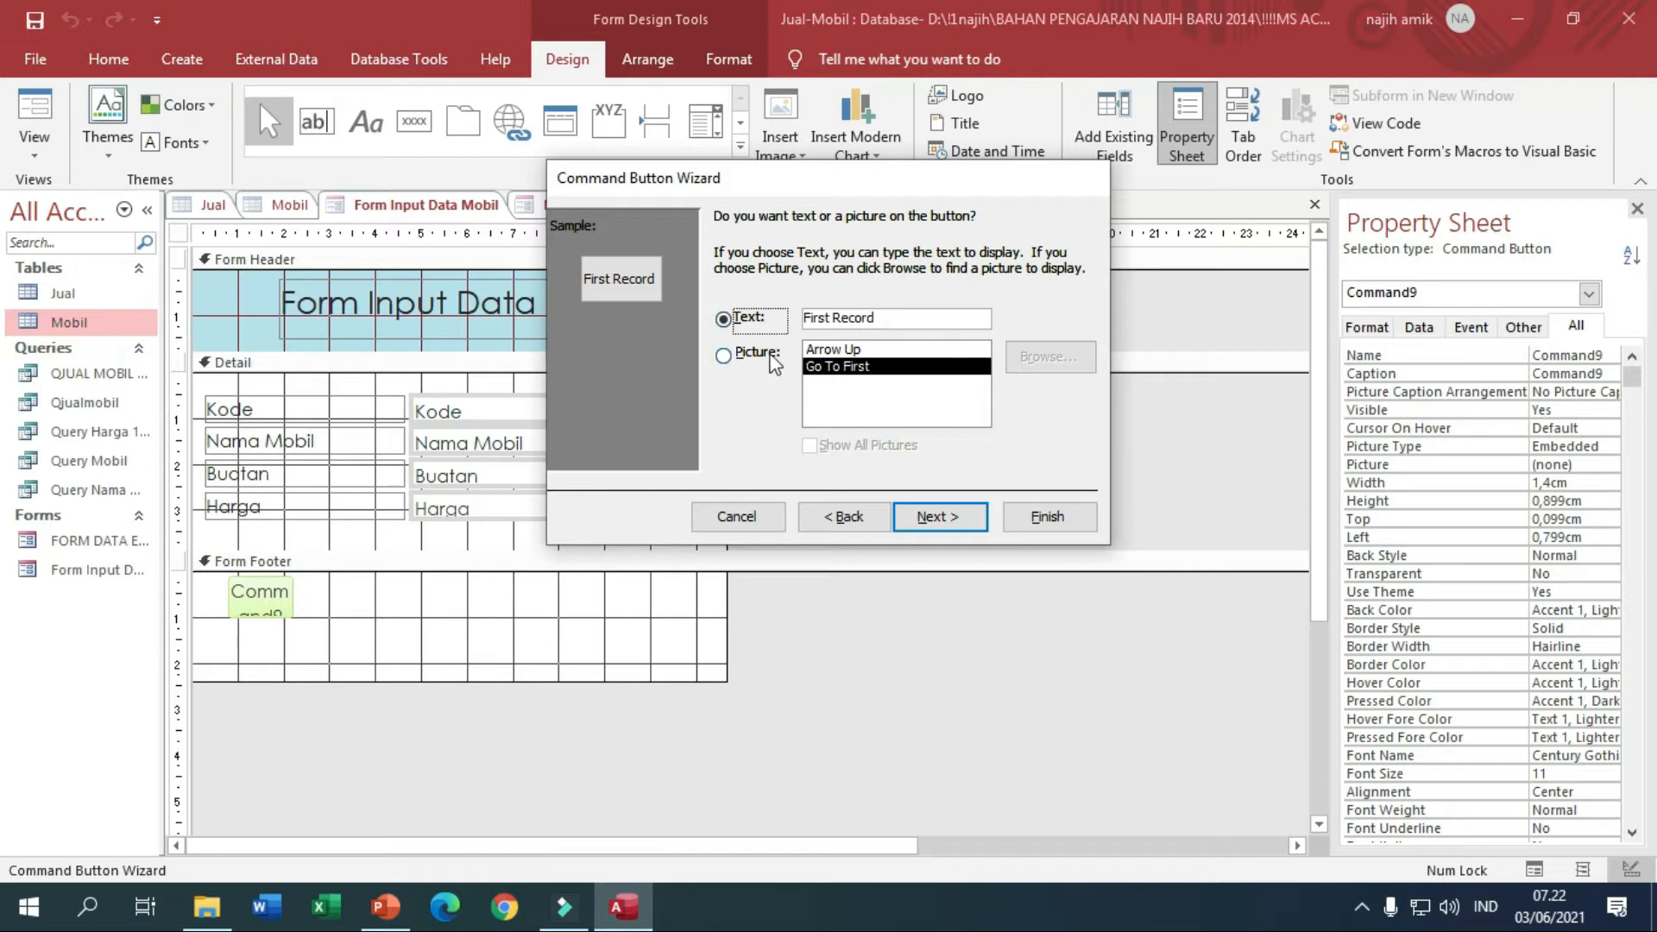
left_click(750, 358)
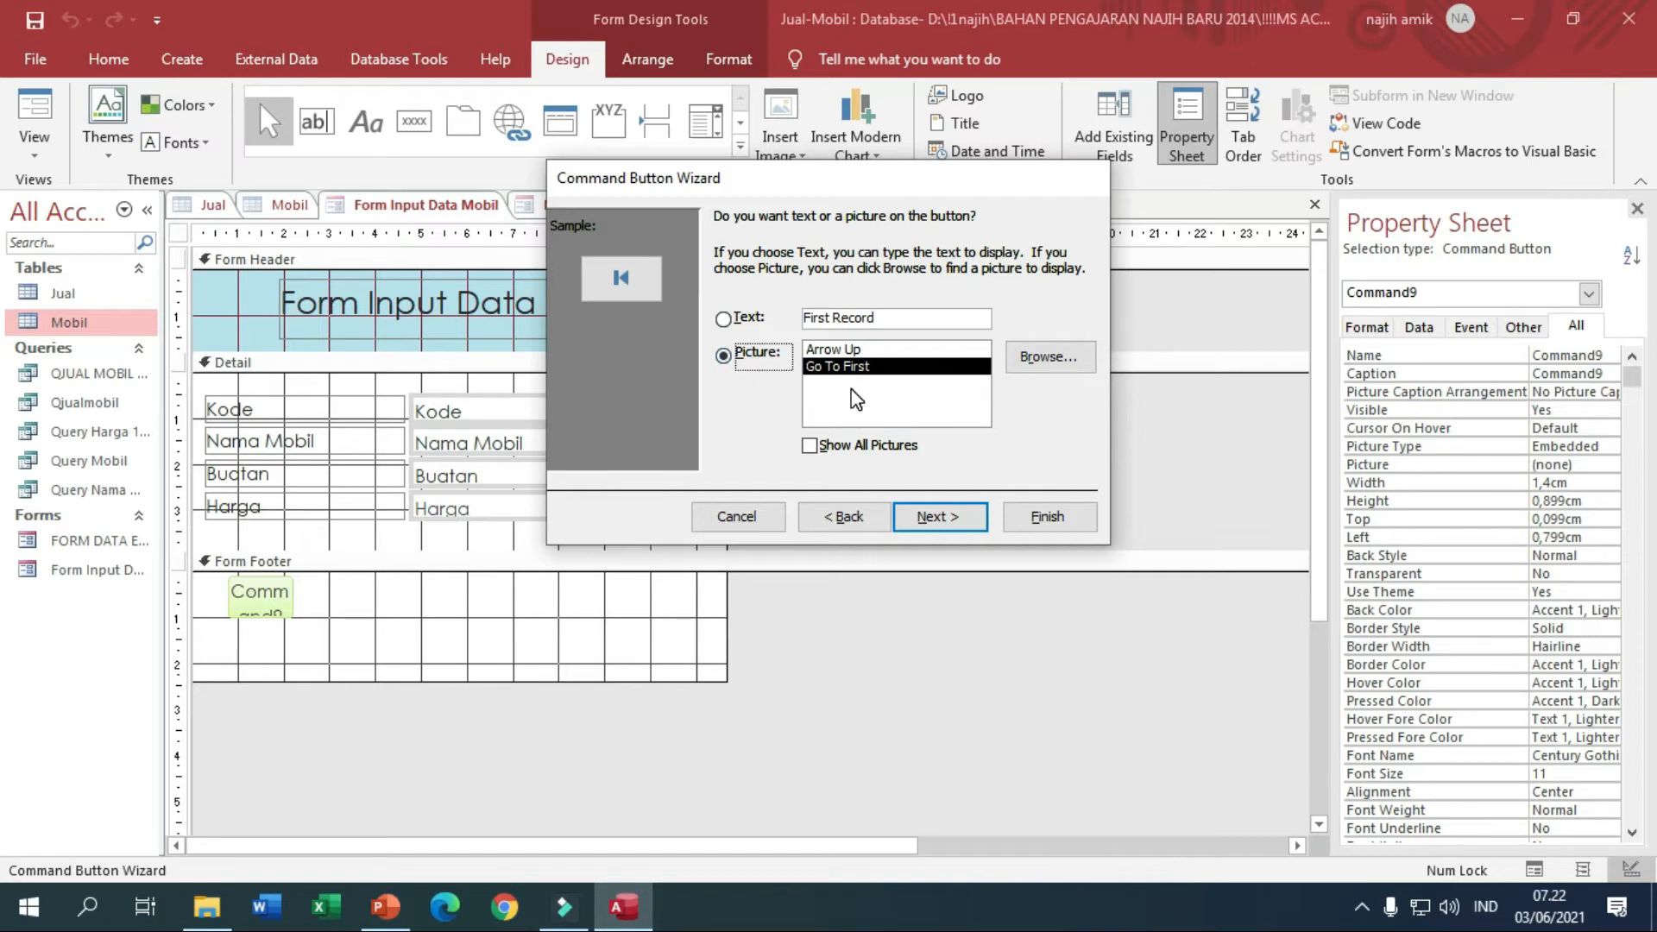
left_click(846, 348)
left_click(855, 366)
left_click(852, 350)
key("Return")
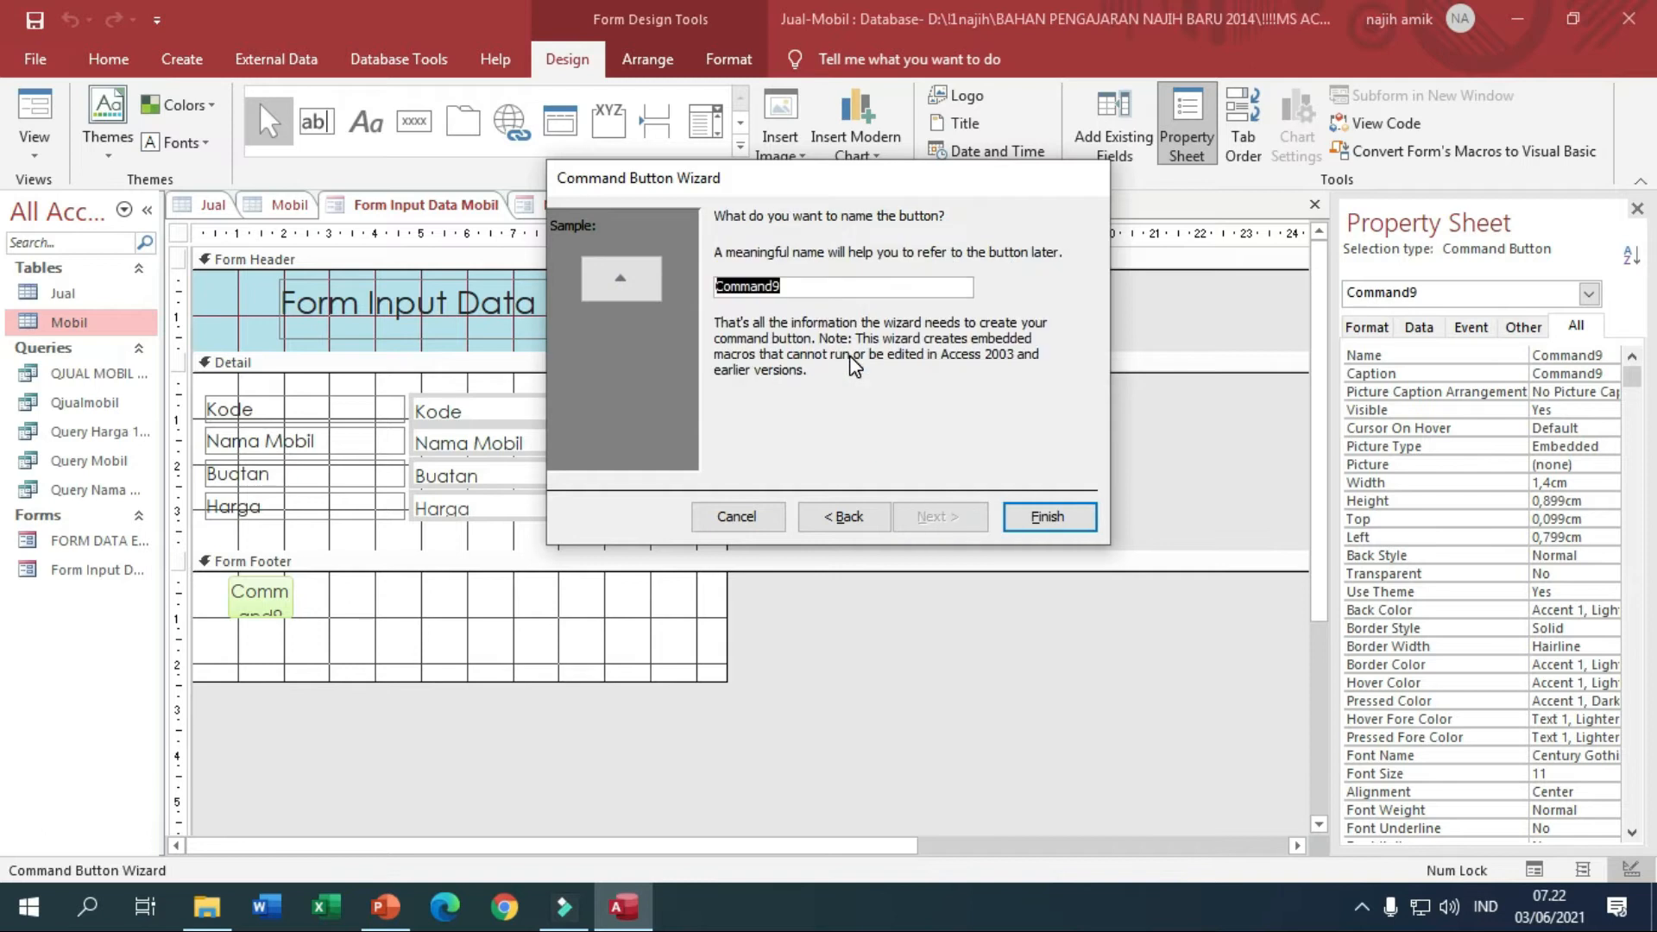
left_click(841, 518)
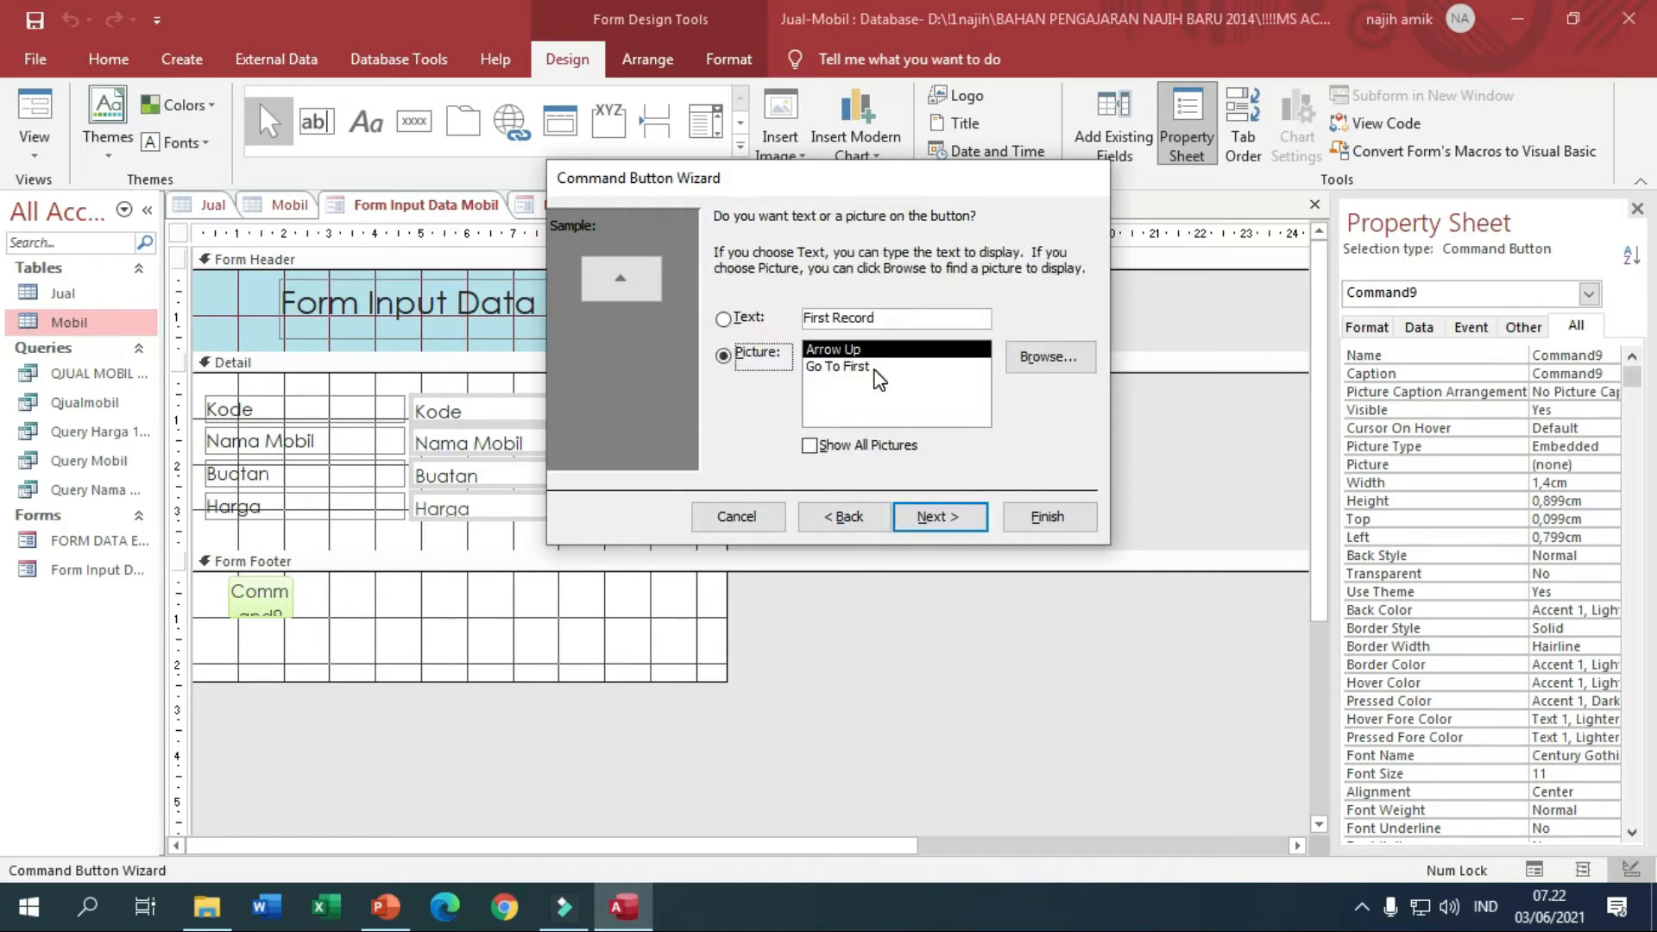
left_click(877, 369)
left_click(945, 516)
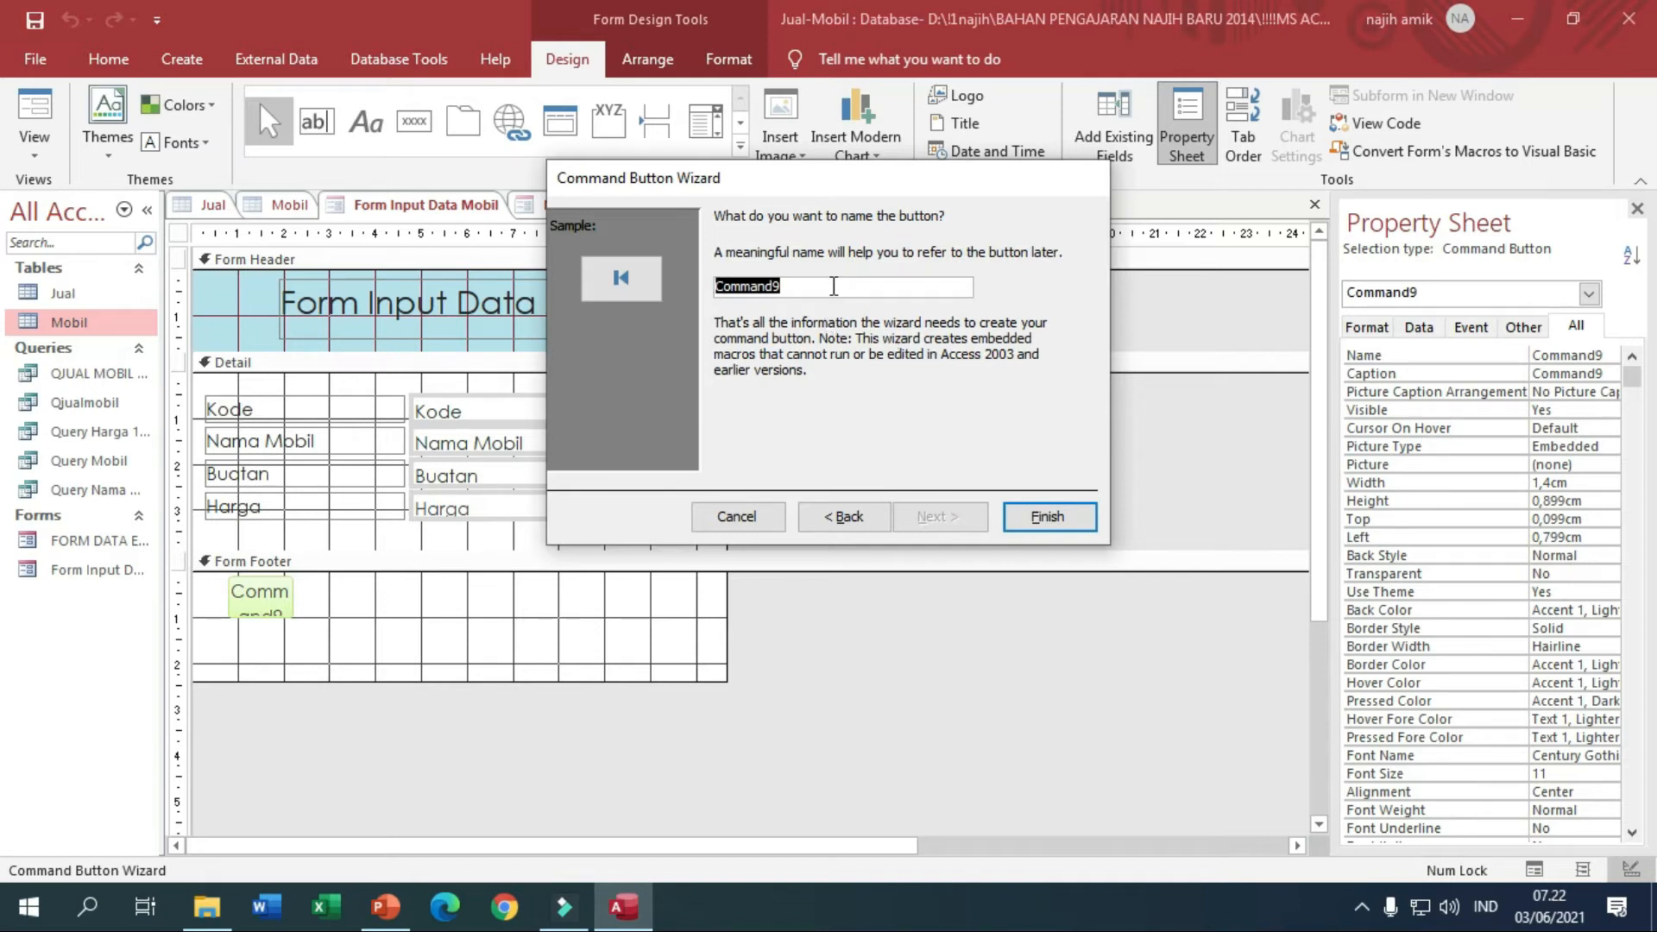
type("cmddatawal")
left_click(1046, 514)
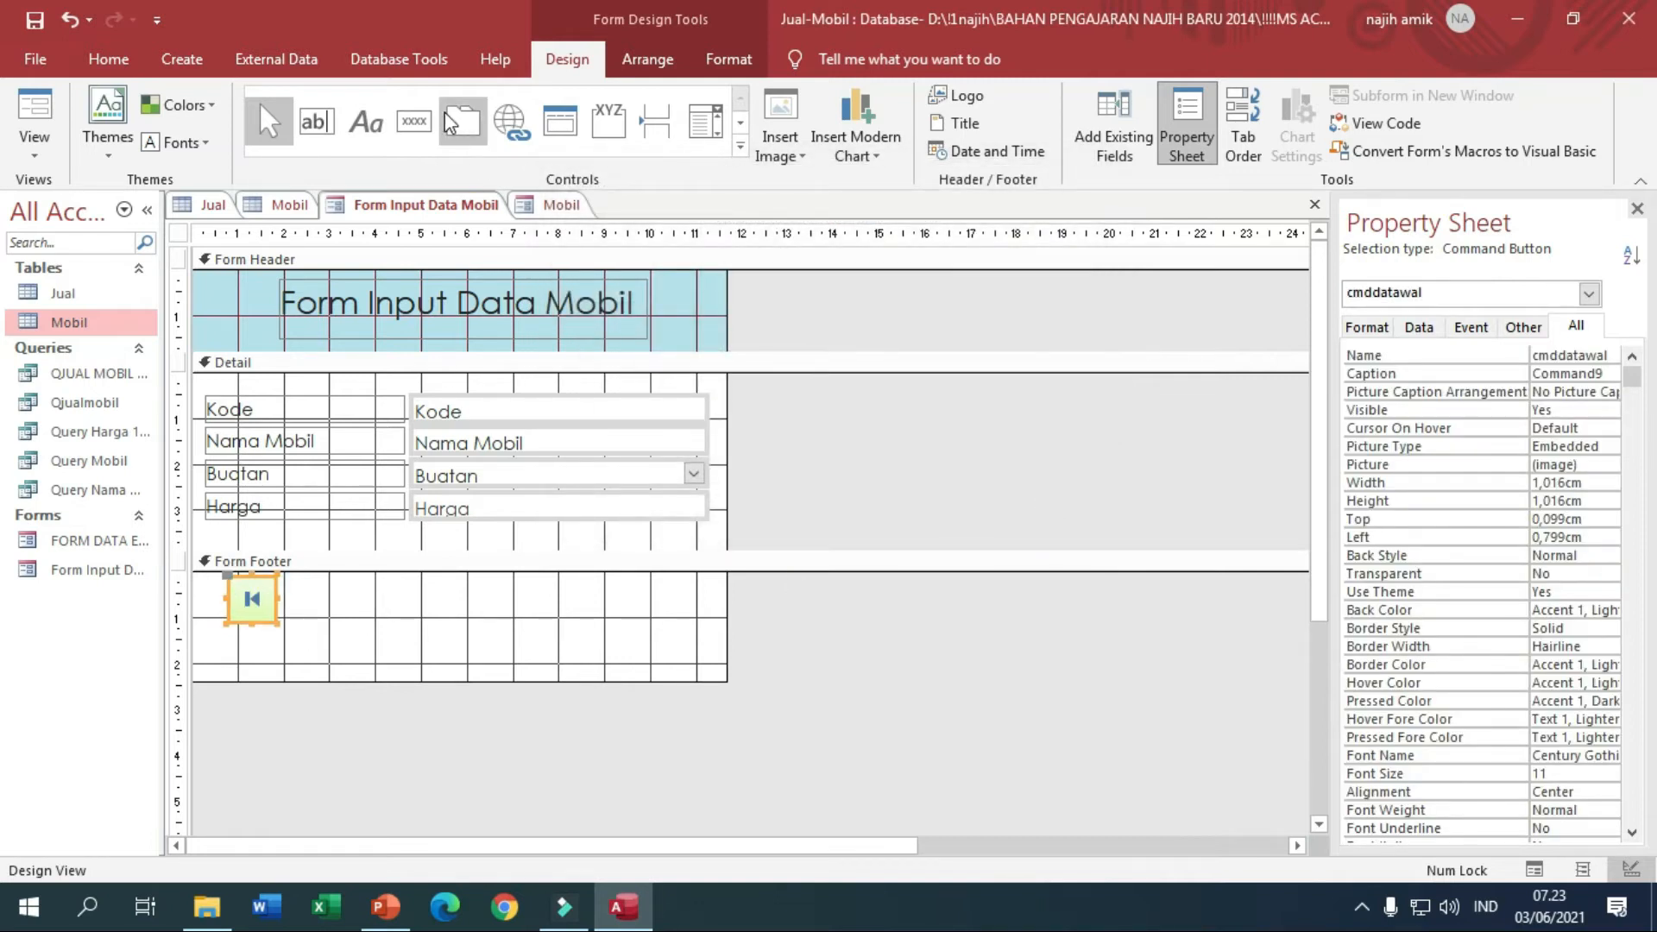
Add a Go To Previous Record command button with the Go To Previous picture beside the first-record button, named cmddatasebelumnya.
left_click(414, 121)
left_click_drag(287, 580, 347, 628)
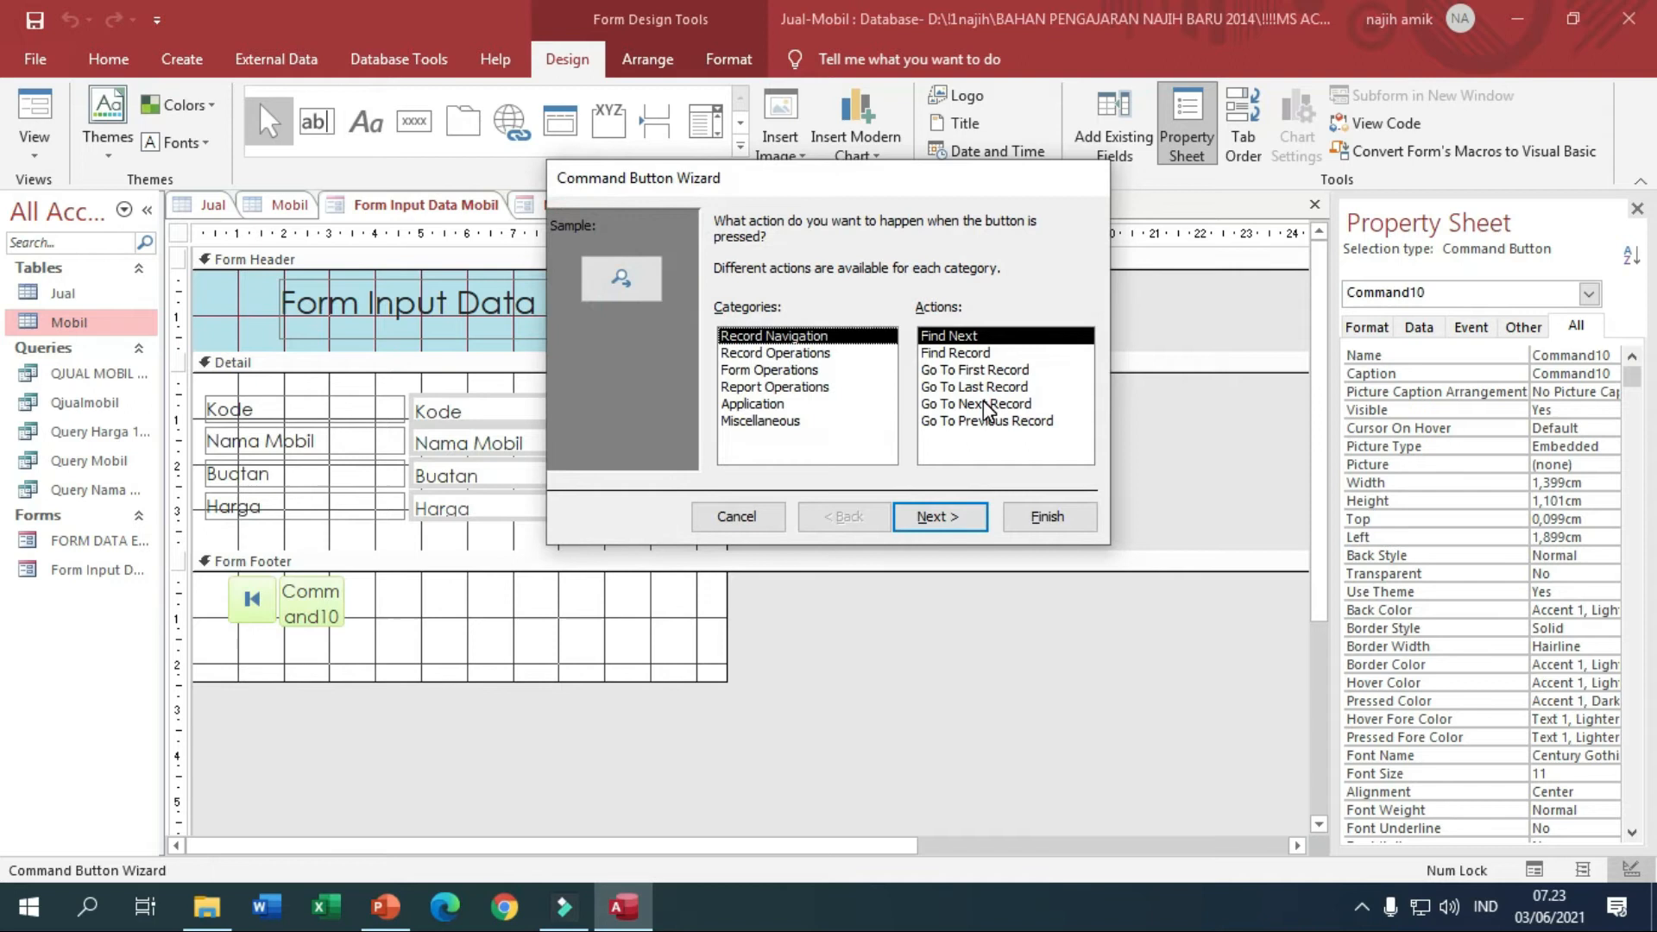
left_click(1012, 423)
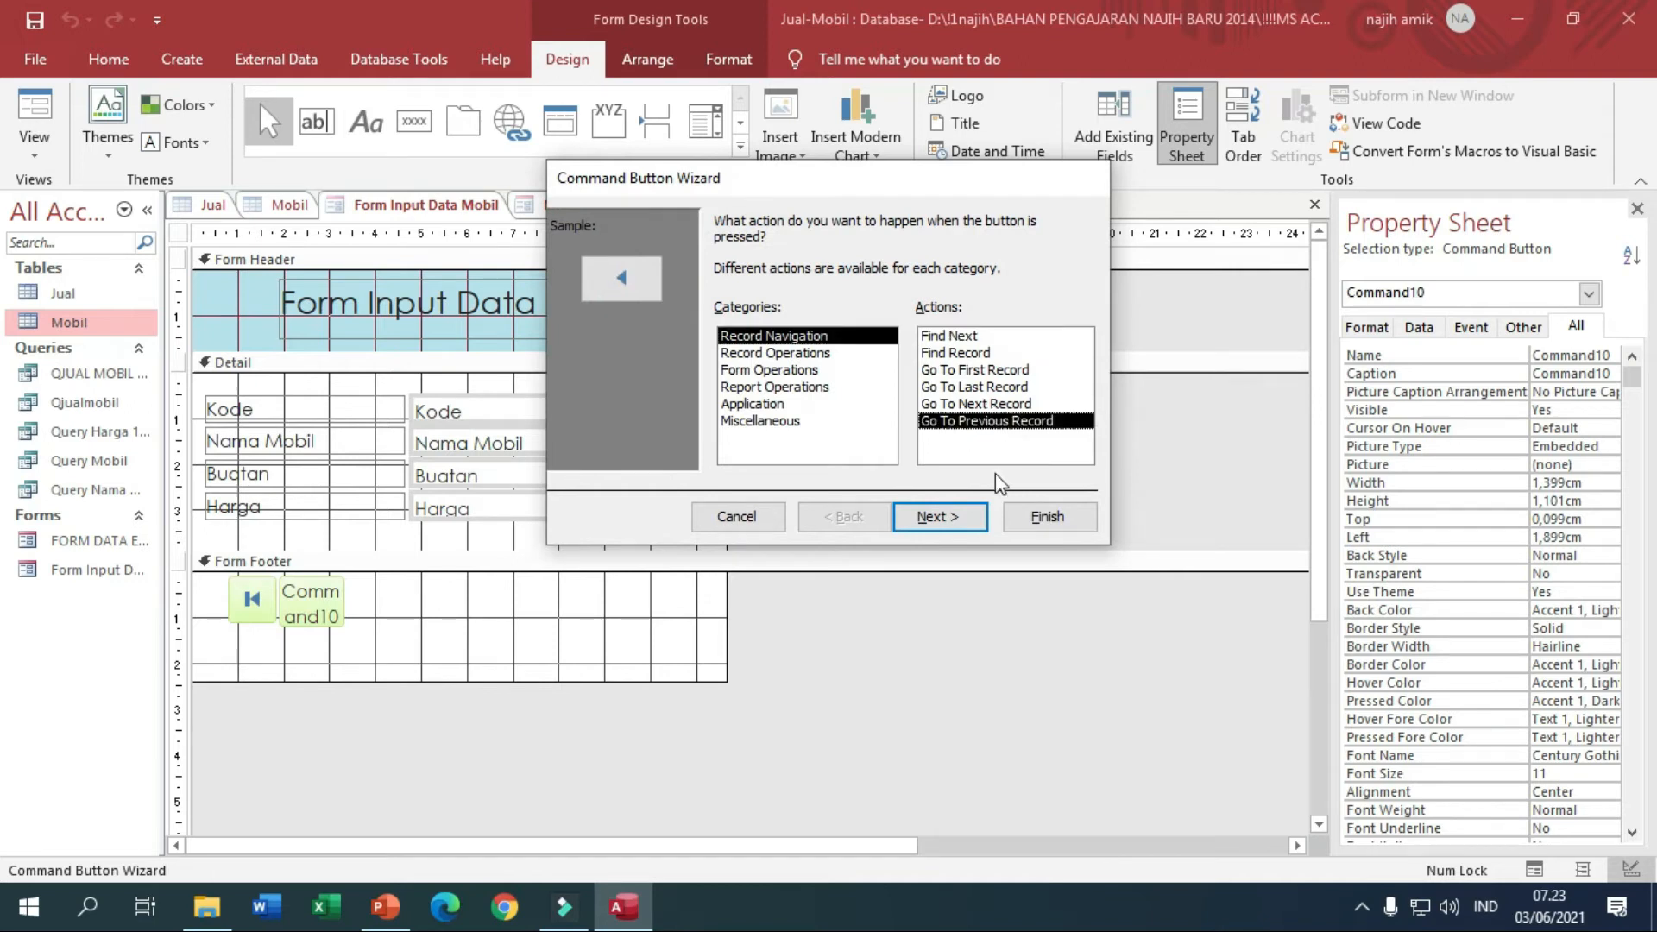
left_click(964, 528)
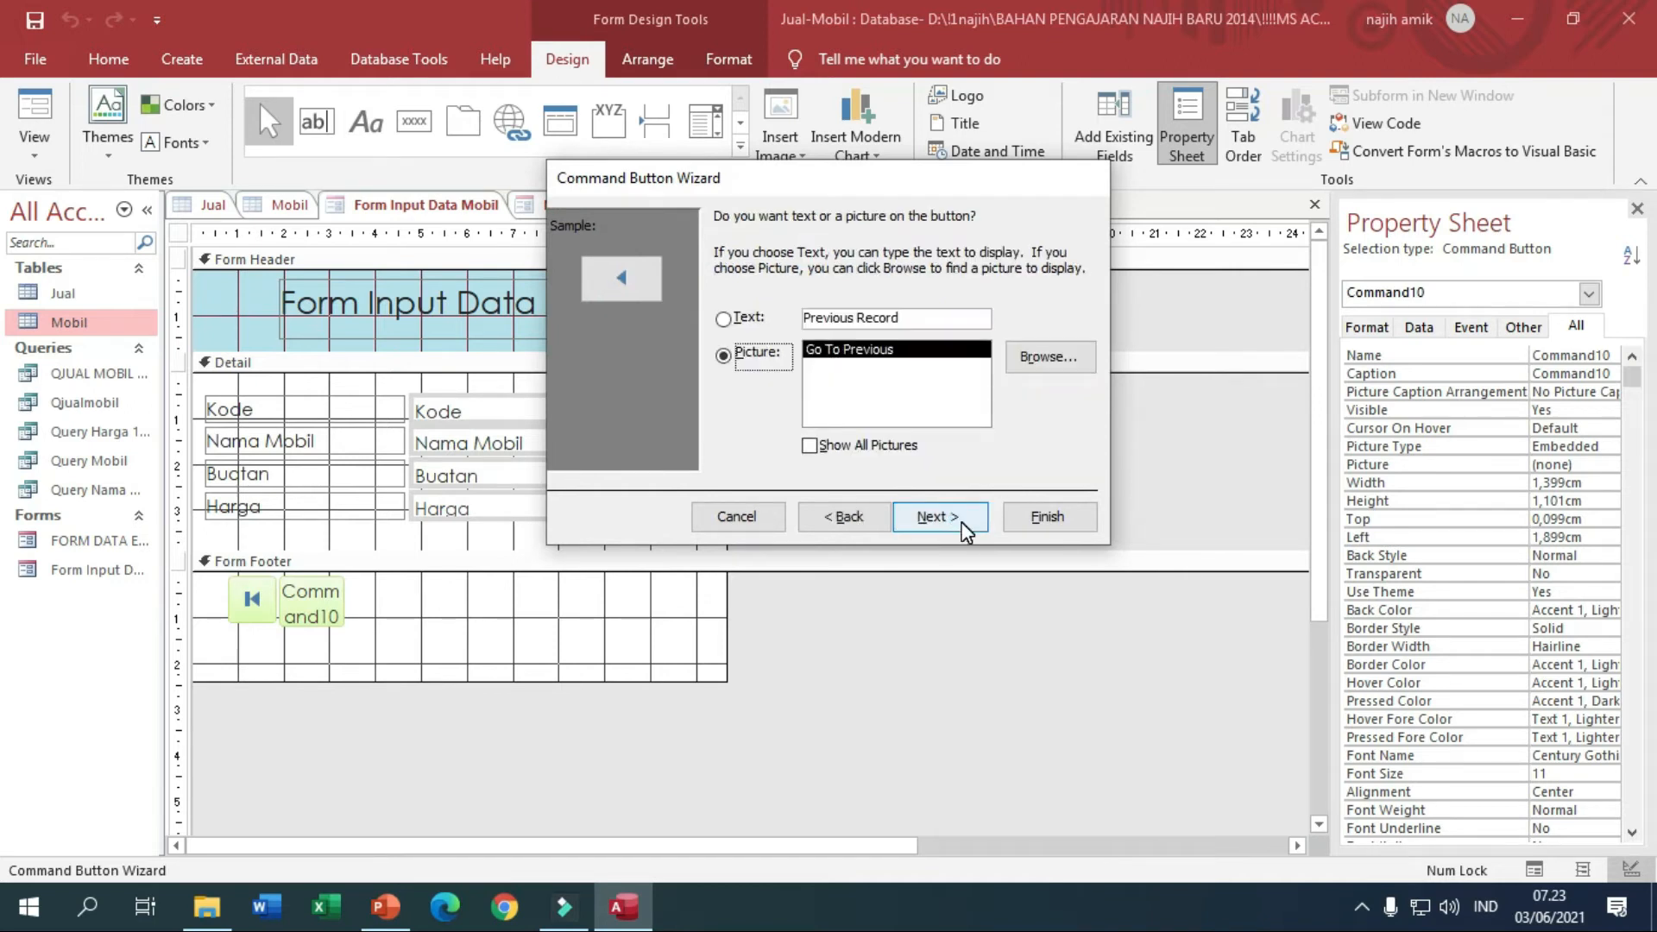
left_click(965, 517)
type("c")
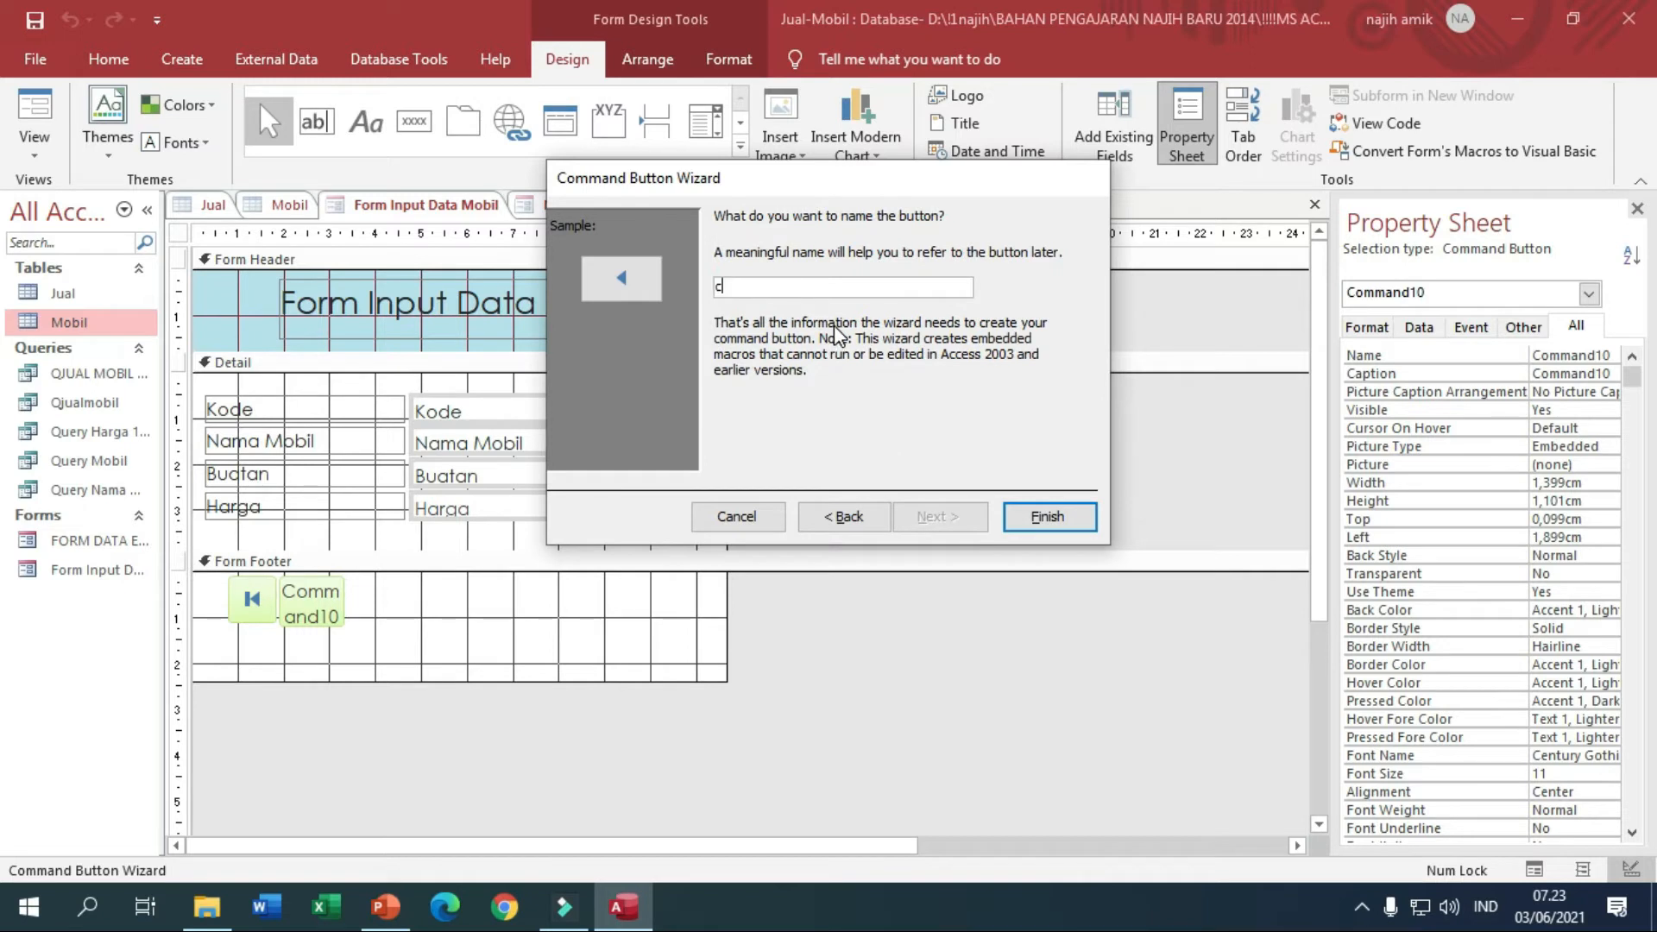
type("mddatasebelumnya")
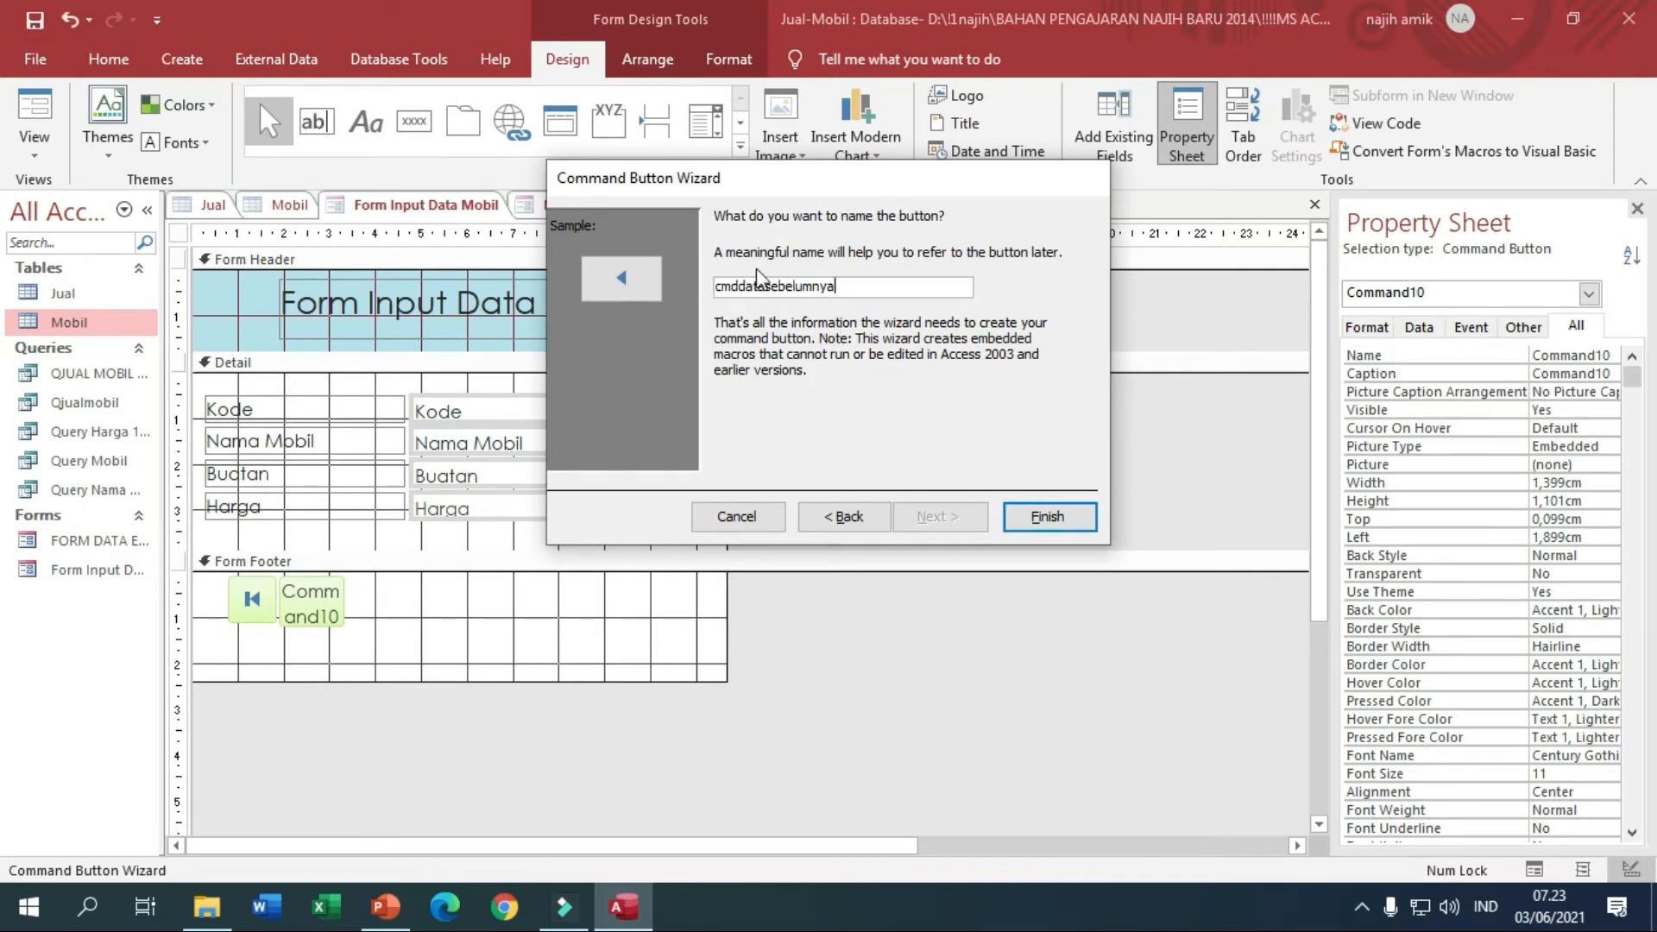
left_click(1039, 516)
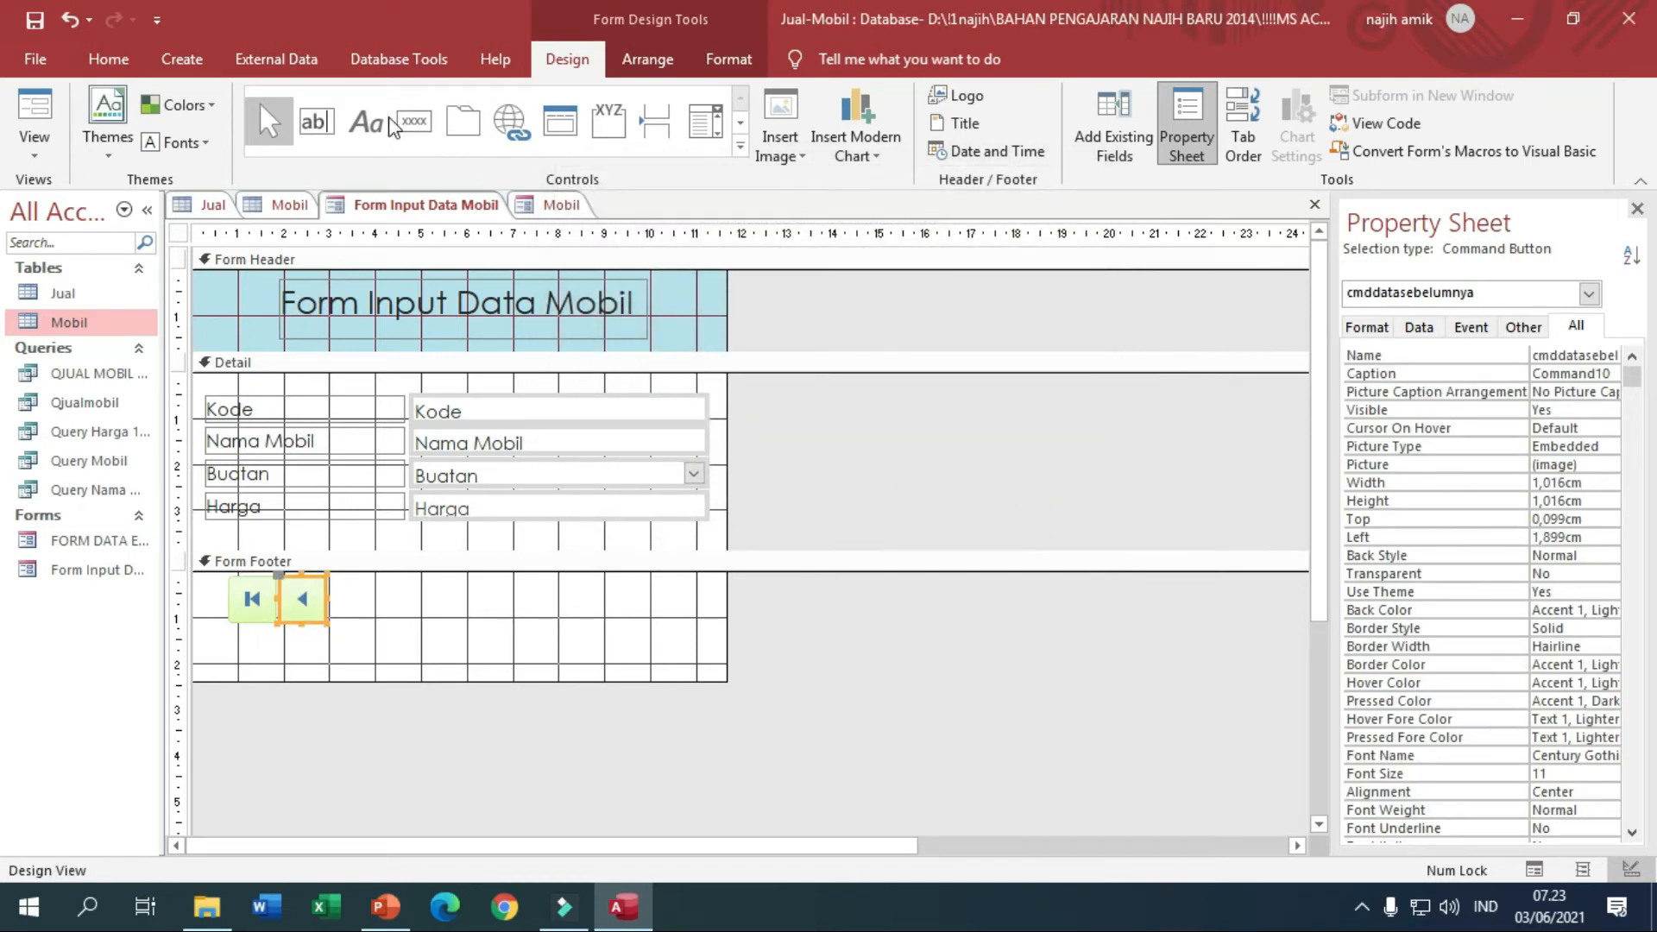
Add a Go To Next Record command button with its default picture beside the previous-record button, named cmddataselanjutnya.
left_click(413, 123)
left_click_drag(333, 576, 388, 622)
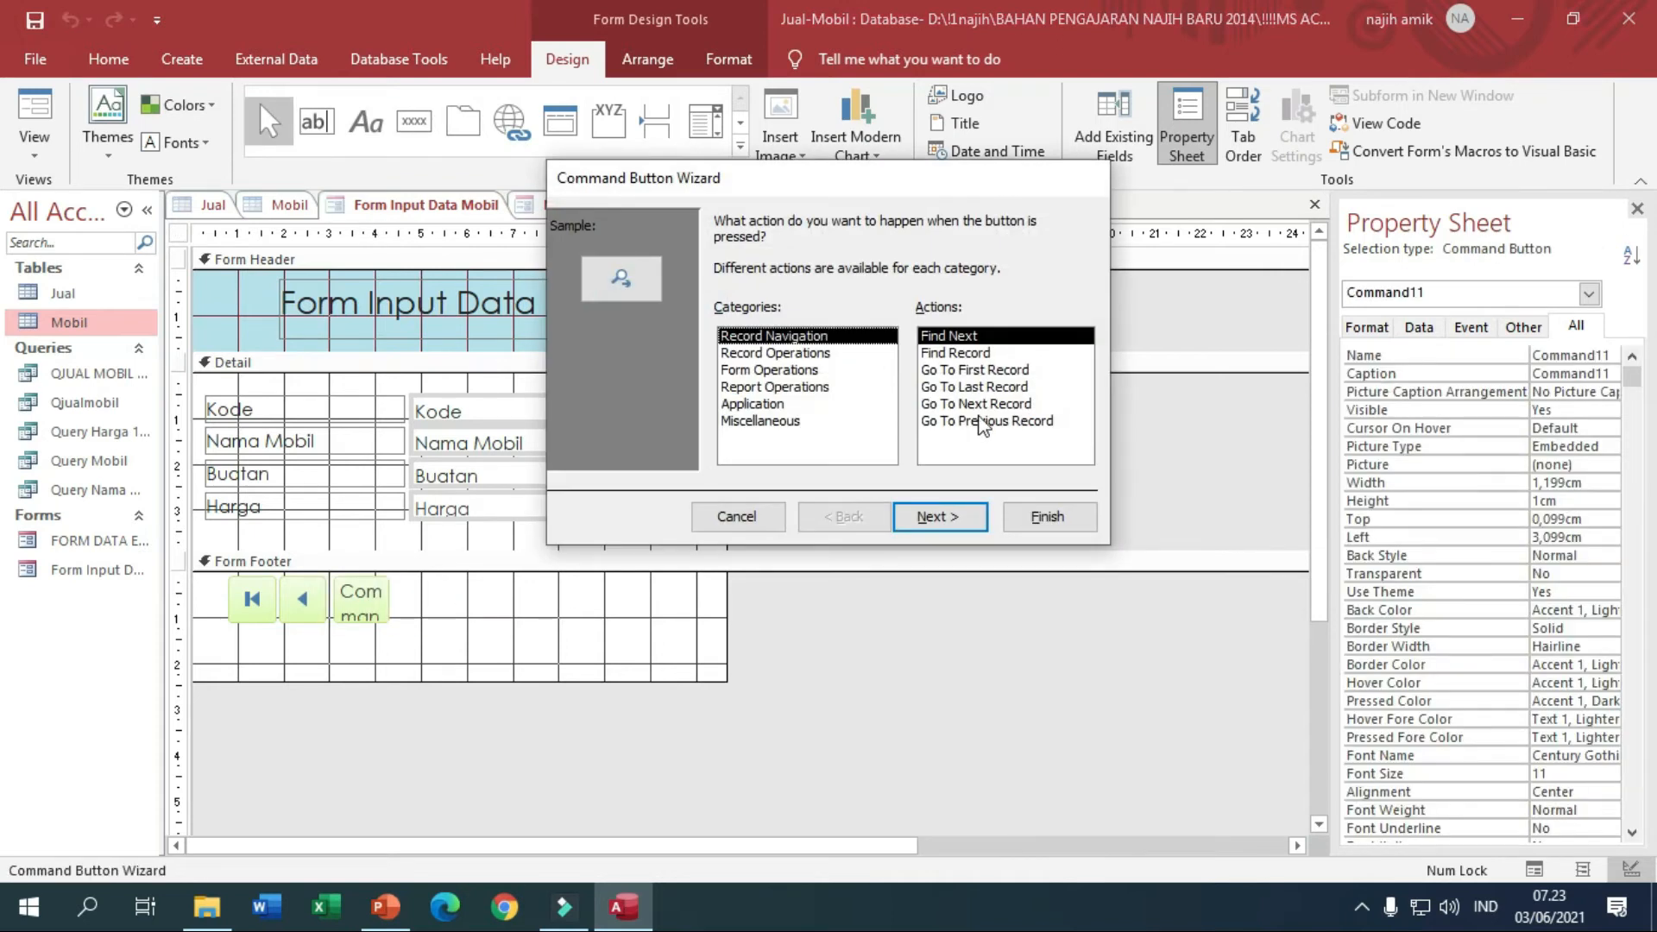
left_click(996, 406)
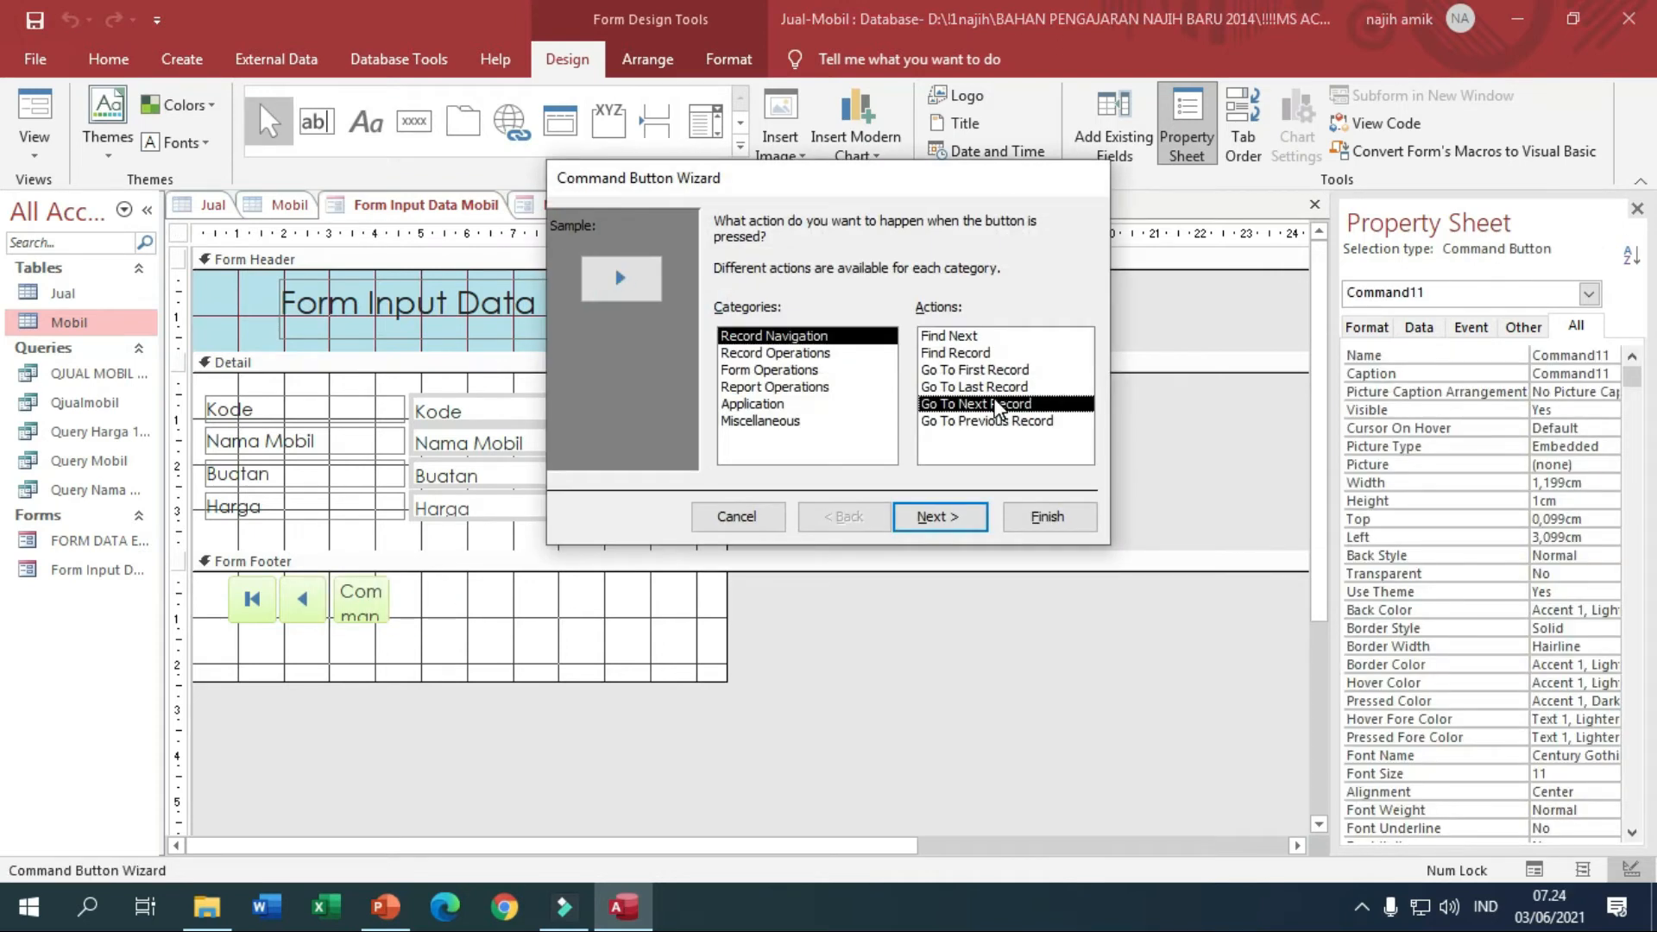
left_click(961, 517)
left_click(960, 516)
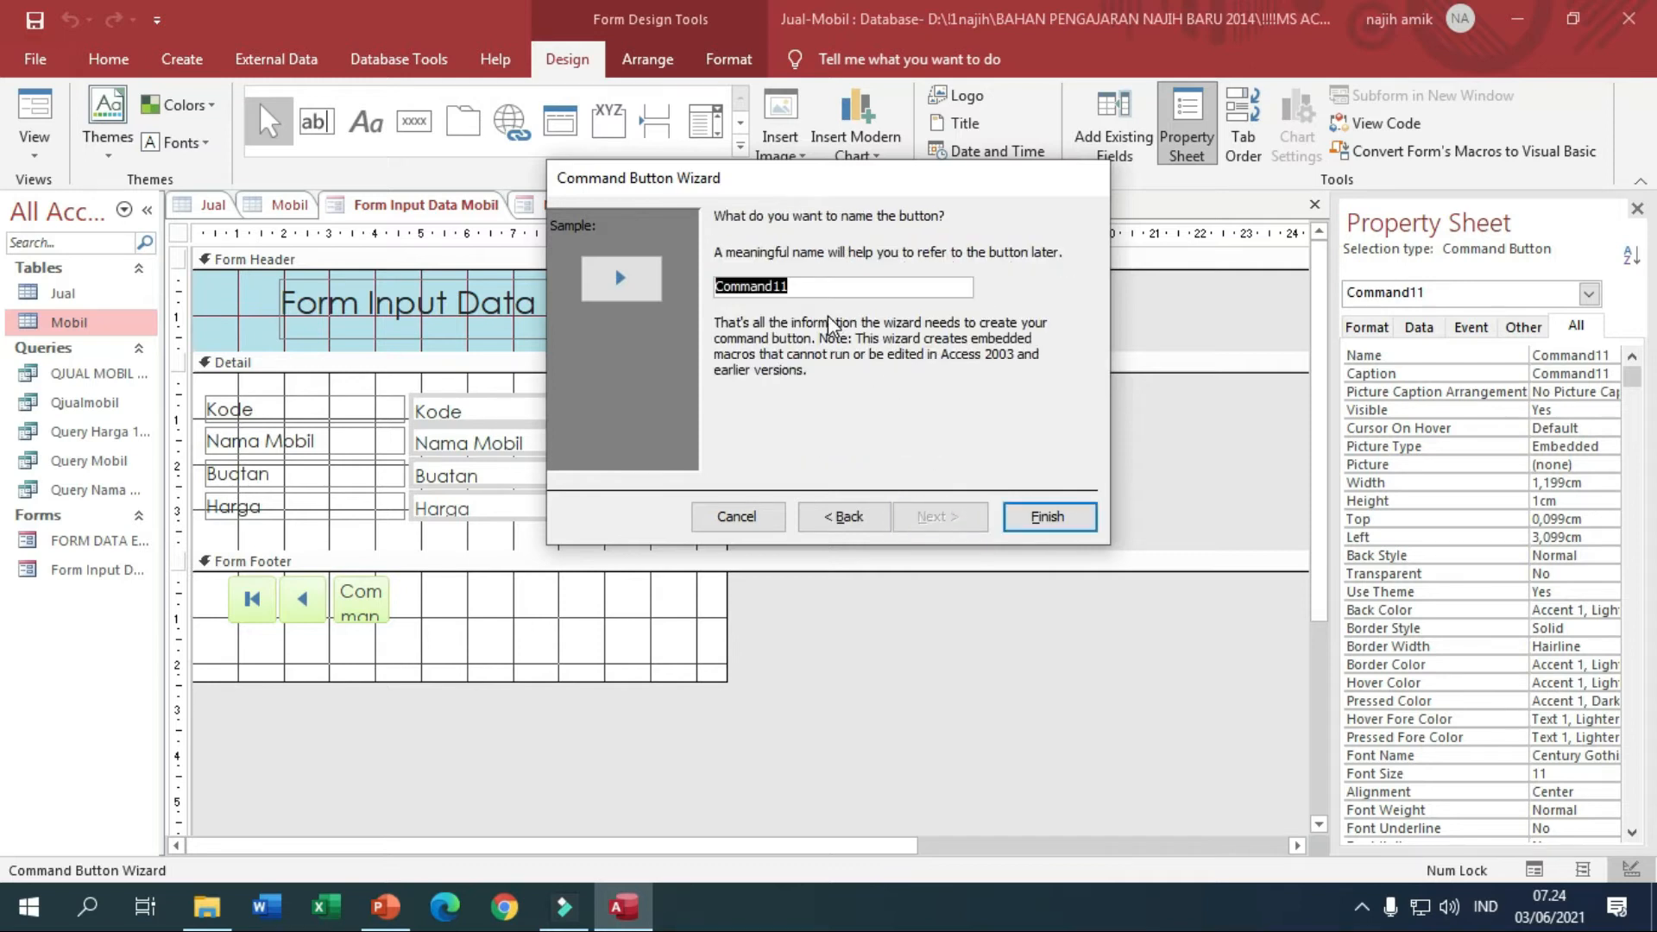
type("cmddataselanjutnya")
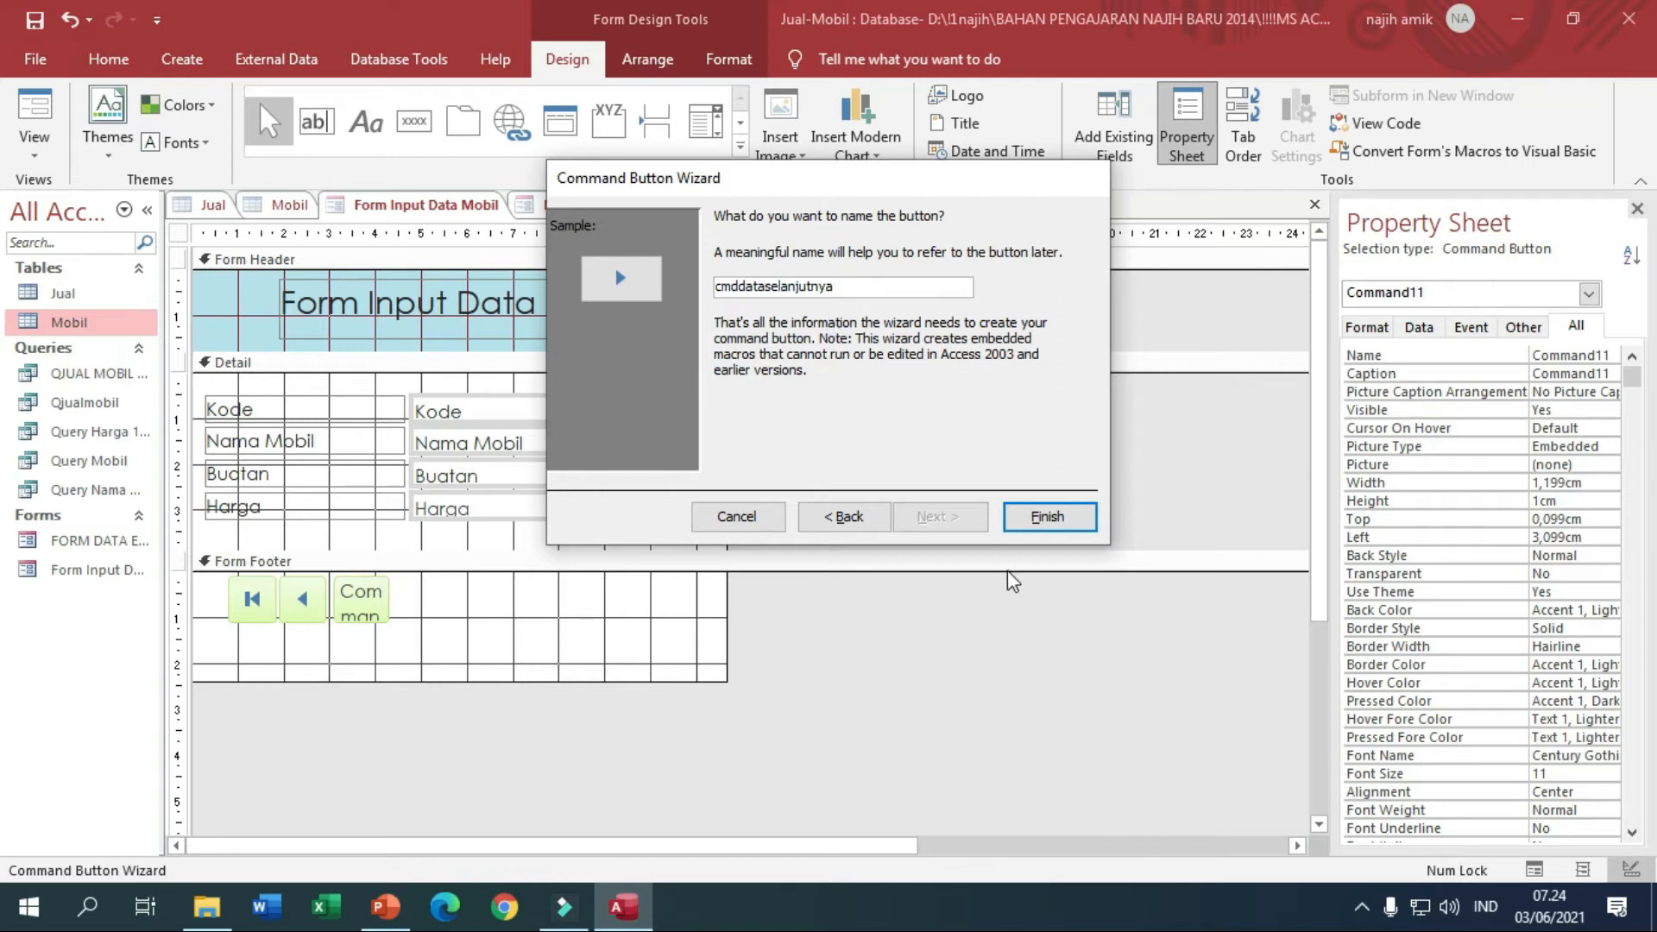
left_click(1051, 518)
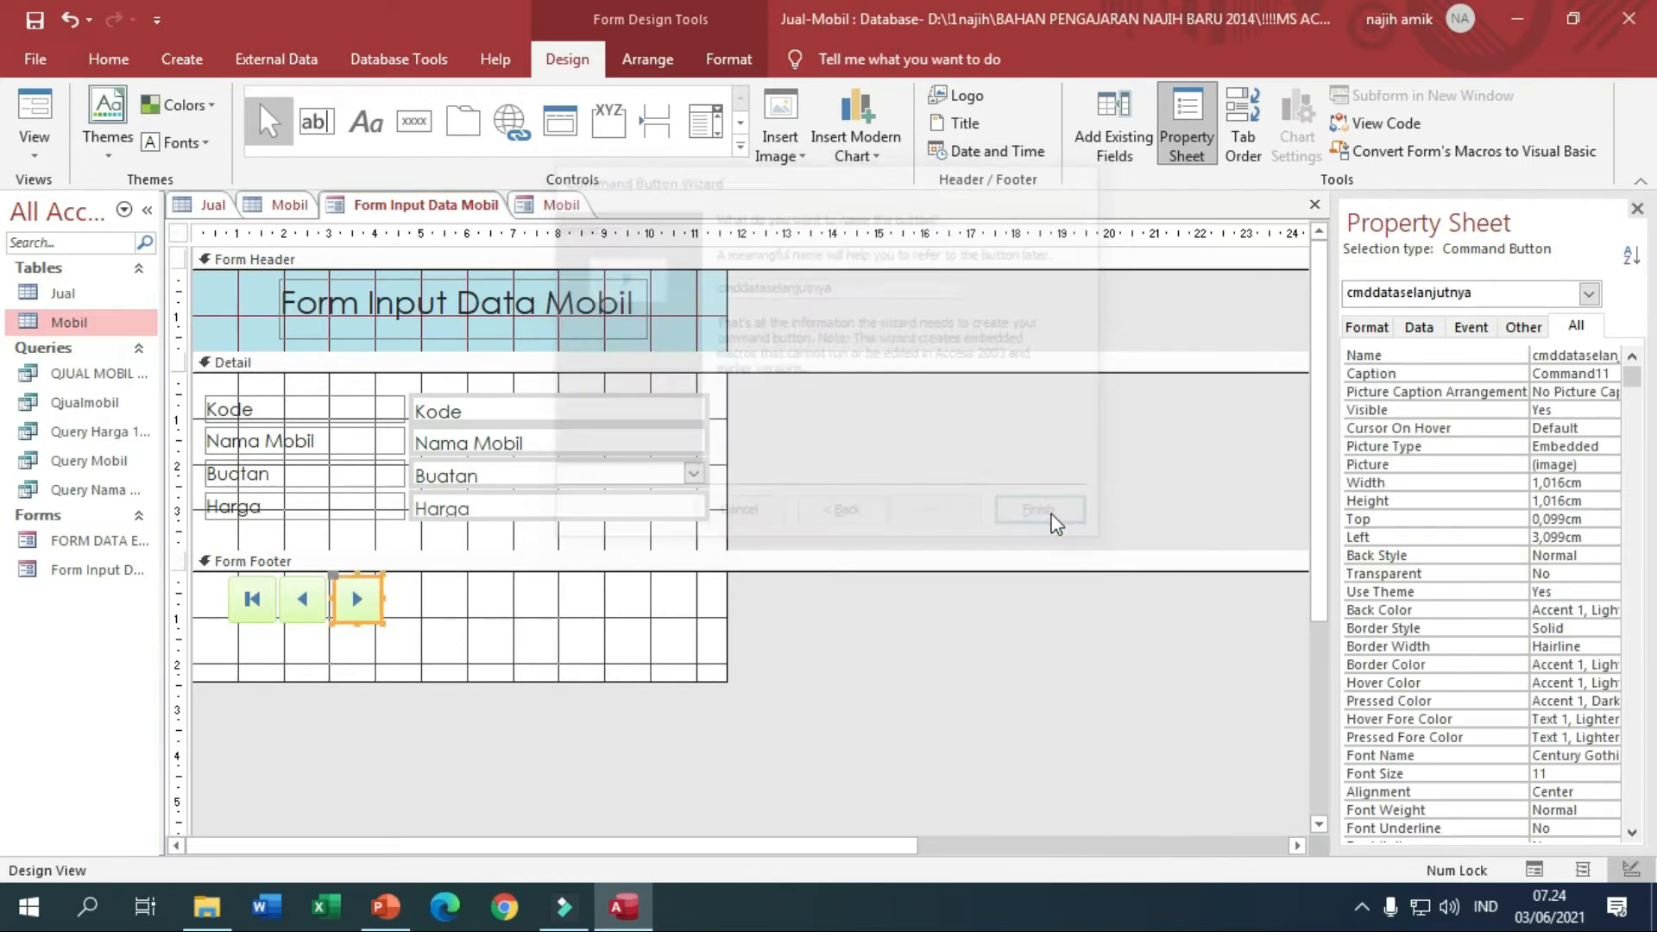
Add a Go To Last Record command button with its default picture beside the next-record button, named cmddataakhir.
left_click(416, 125)
left_click_drag(393, 576, 458, 621)
left_click(973, 386)
left_click(966, 516)
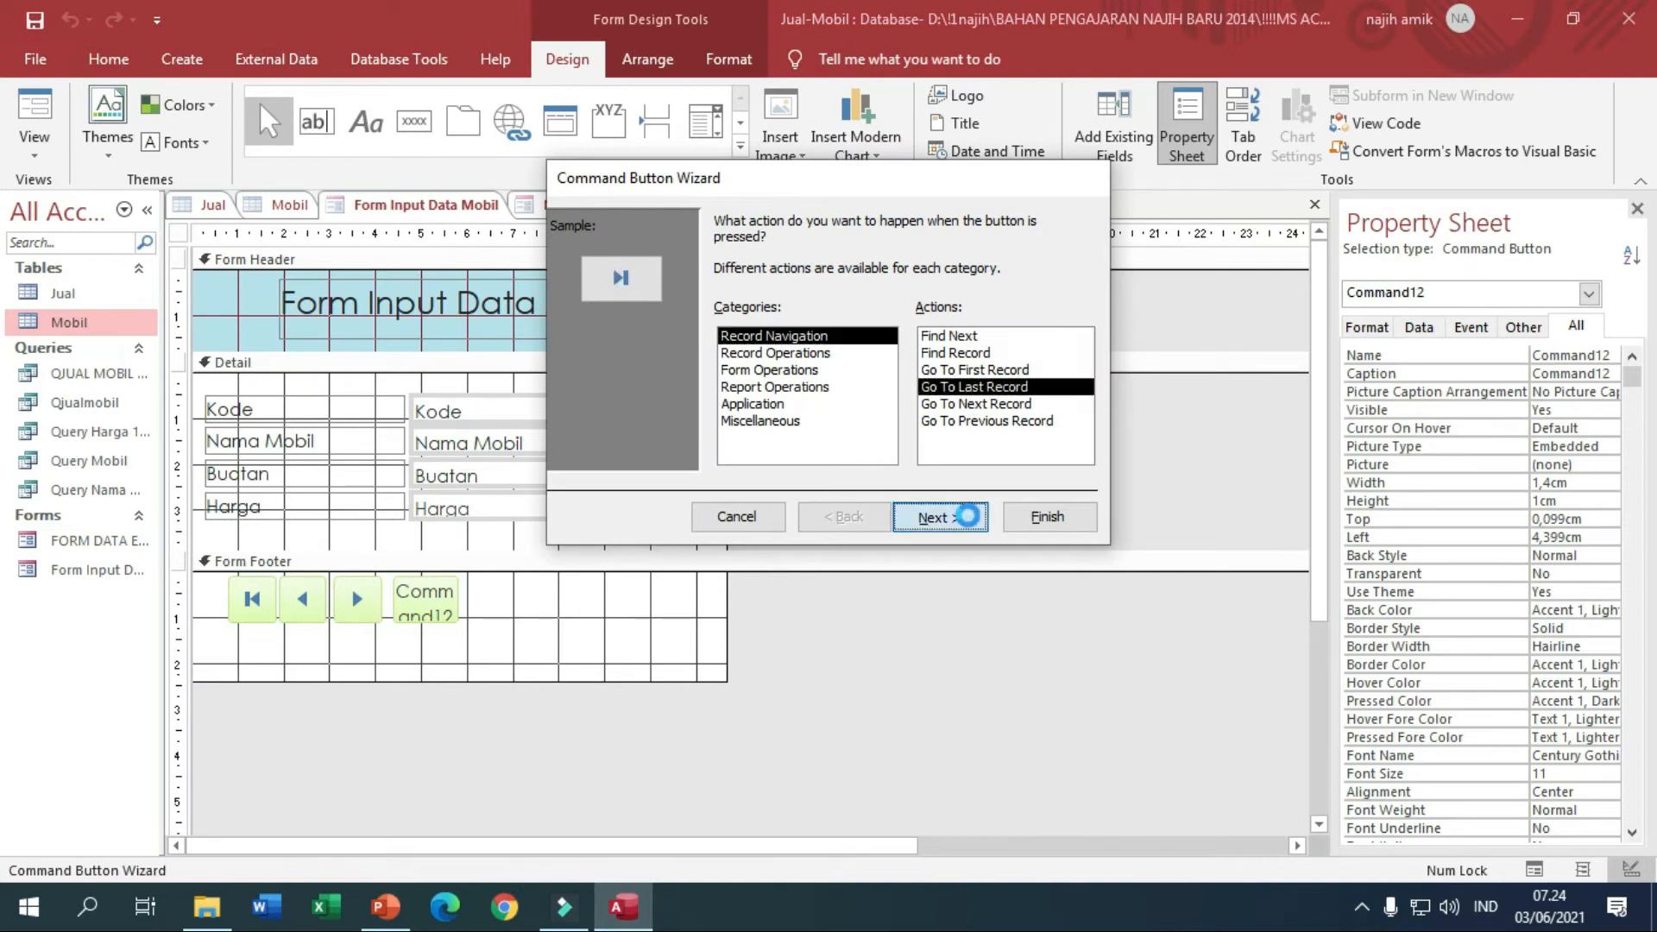
left_click(949, 516)
type("cmddataakhir")
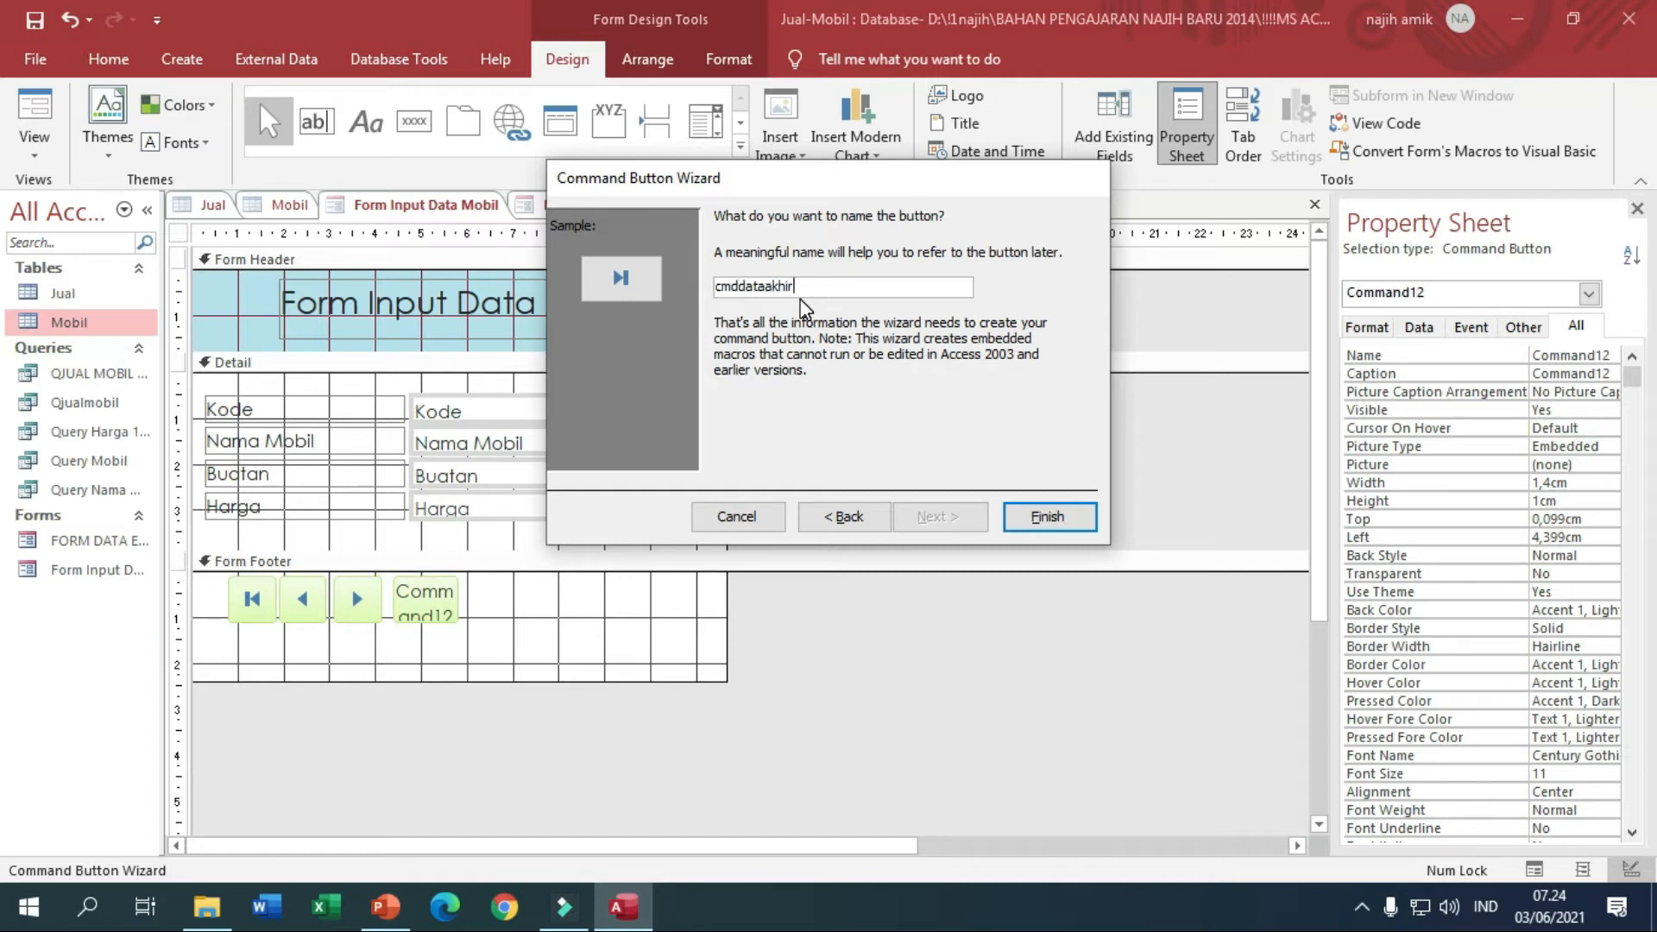
left_click(1074, 524)
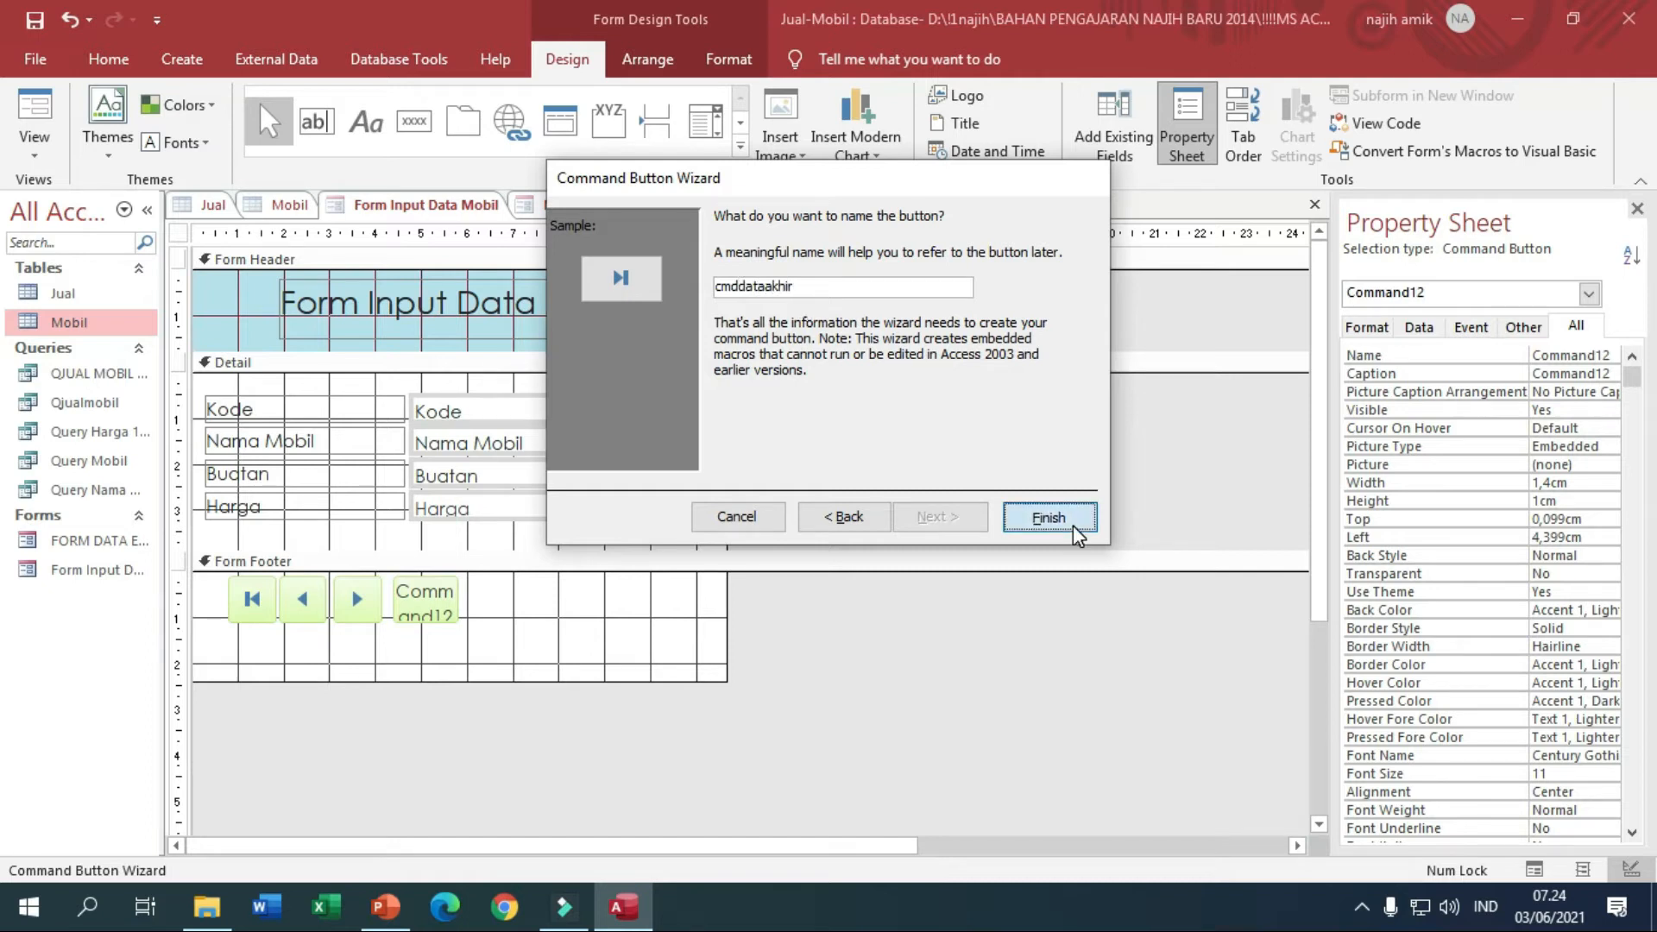
Move the next-record and last-record buttons slightly closer to the other navigation buttons in the form footer.
left_click(510, 638)
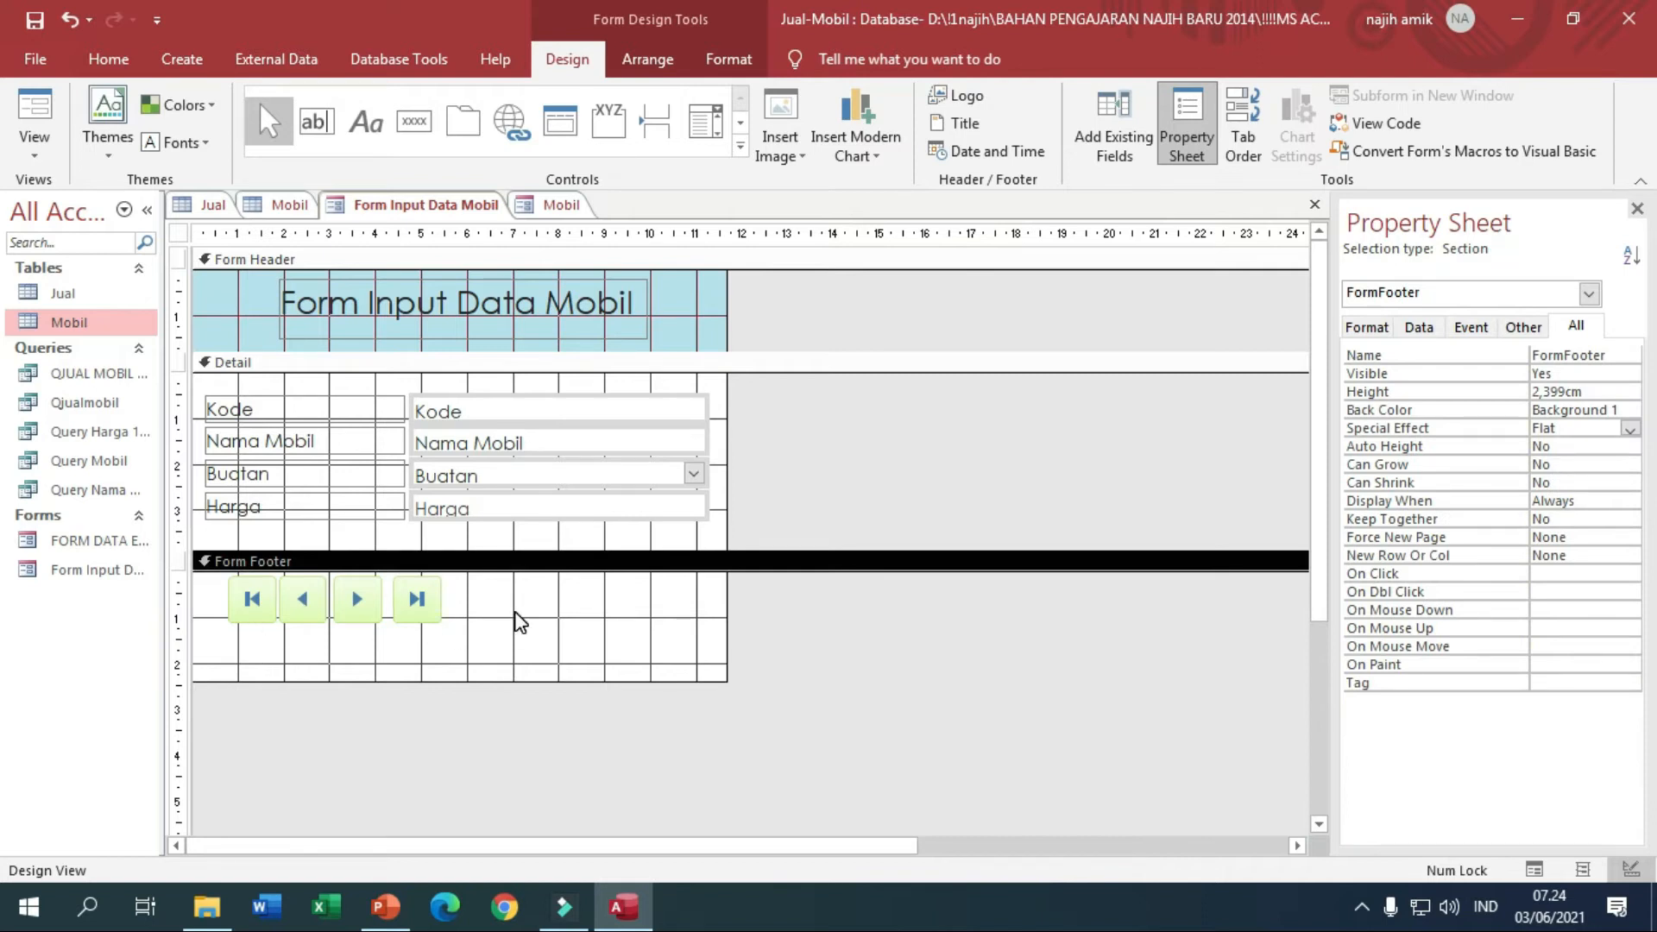
left_click(366, 601)
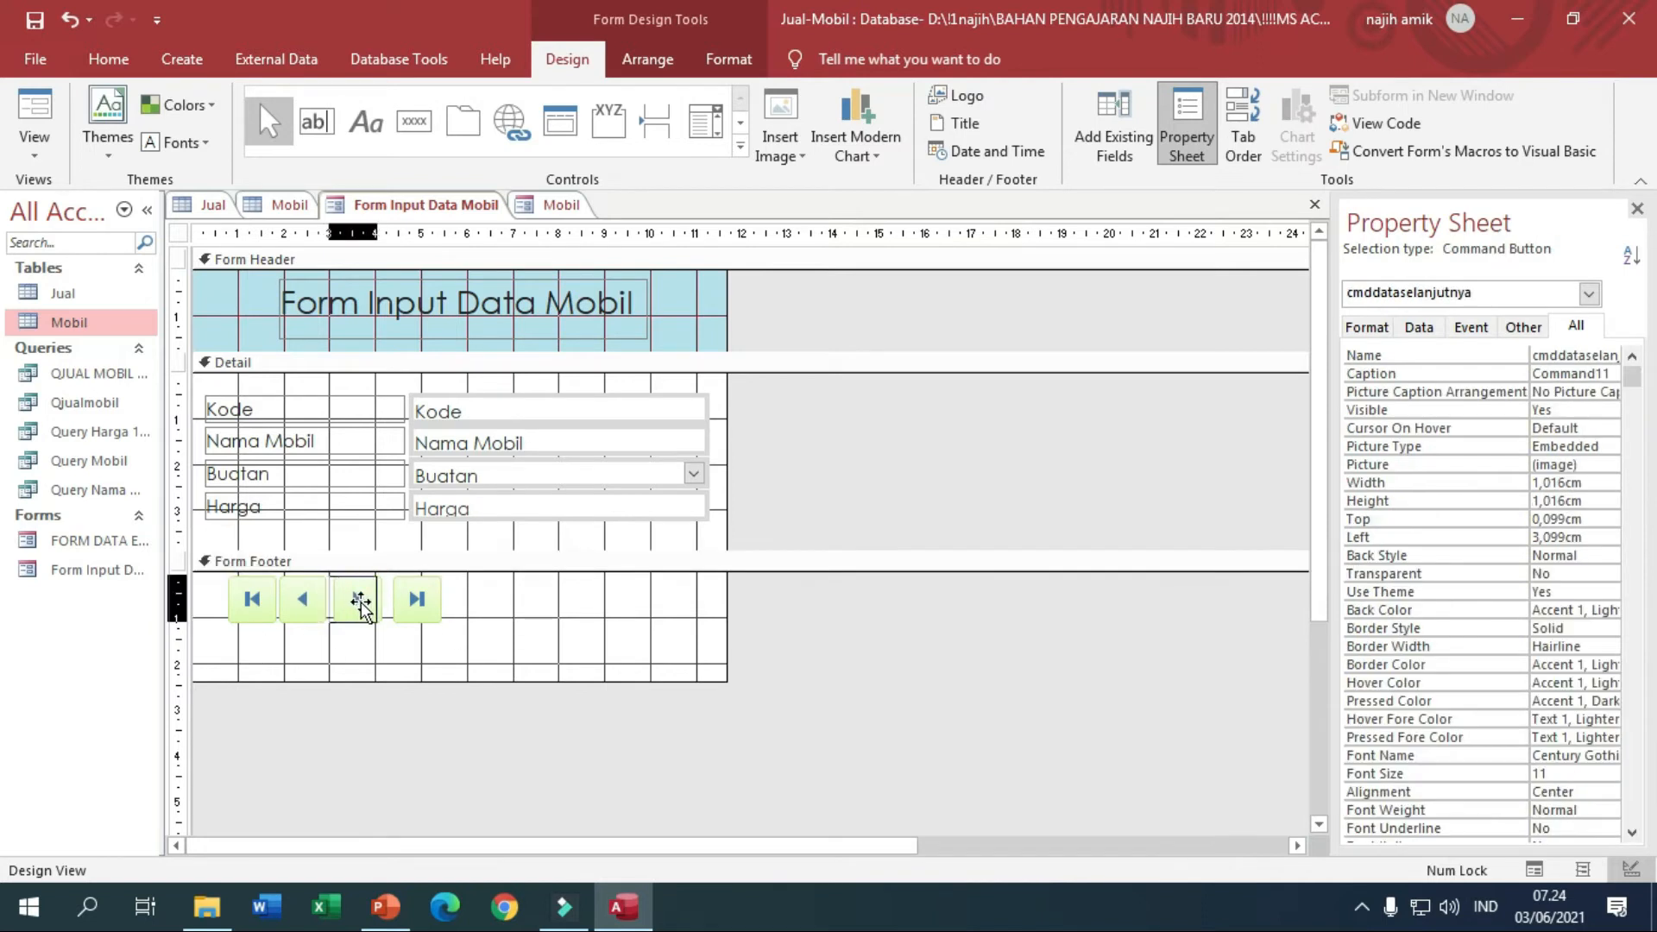
left_click_drag(414, 608, 404, 604)
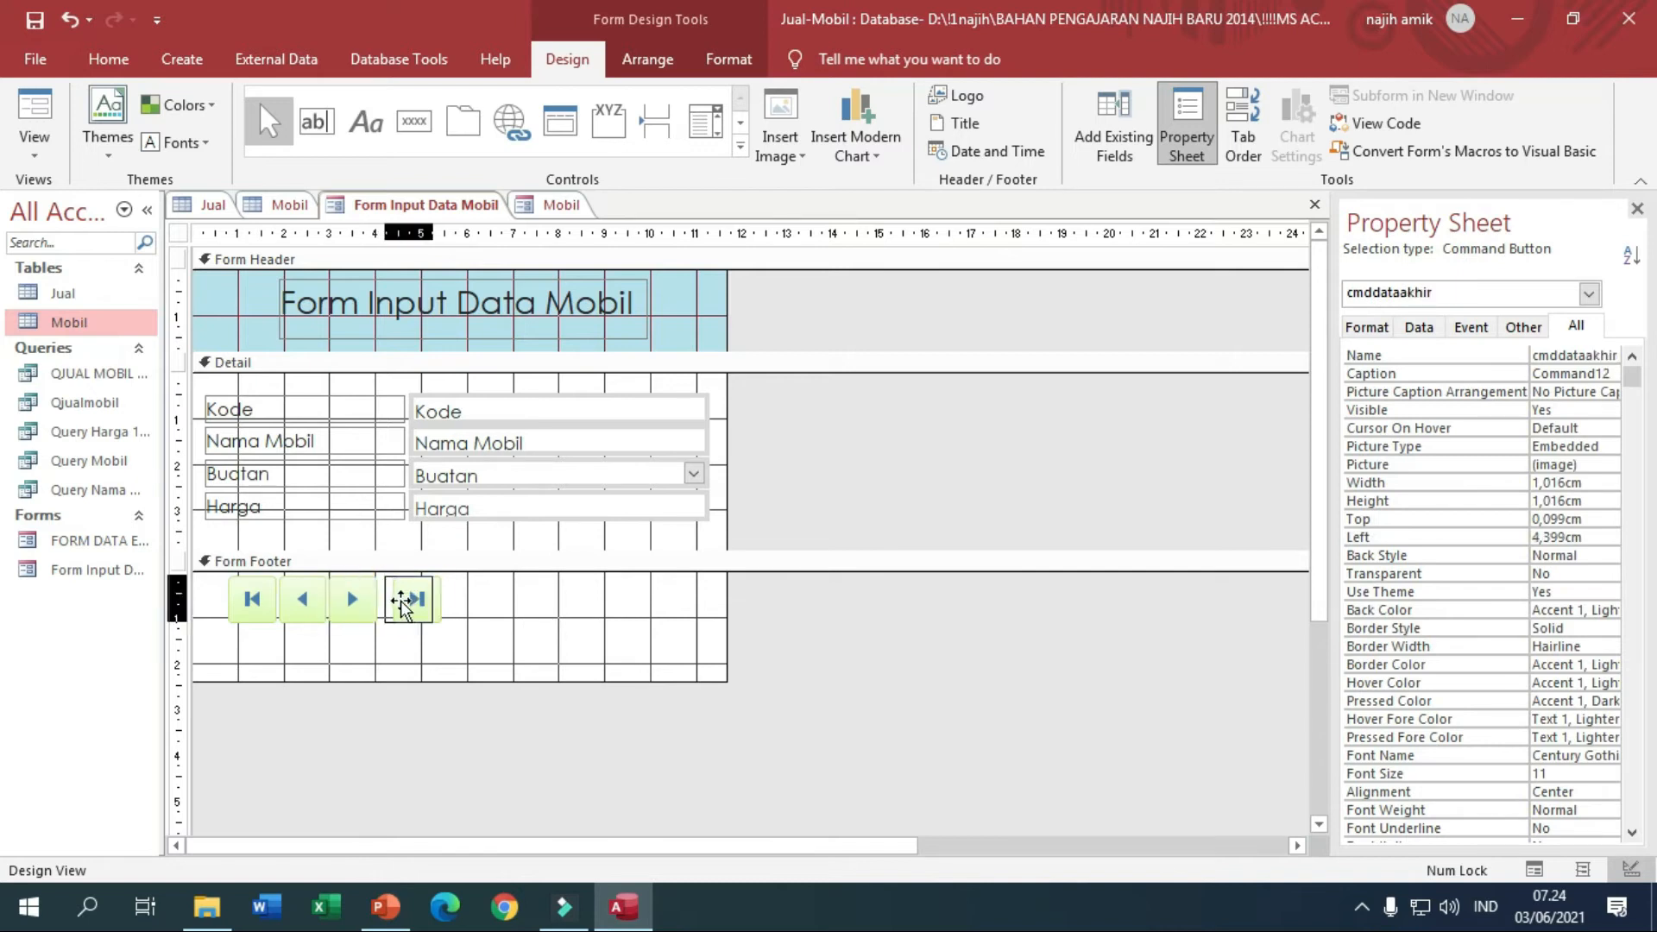
left_click(556, 639)
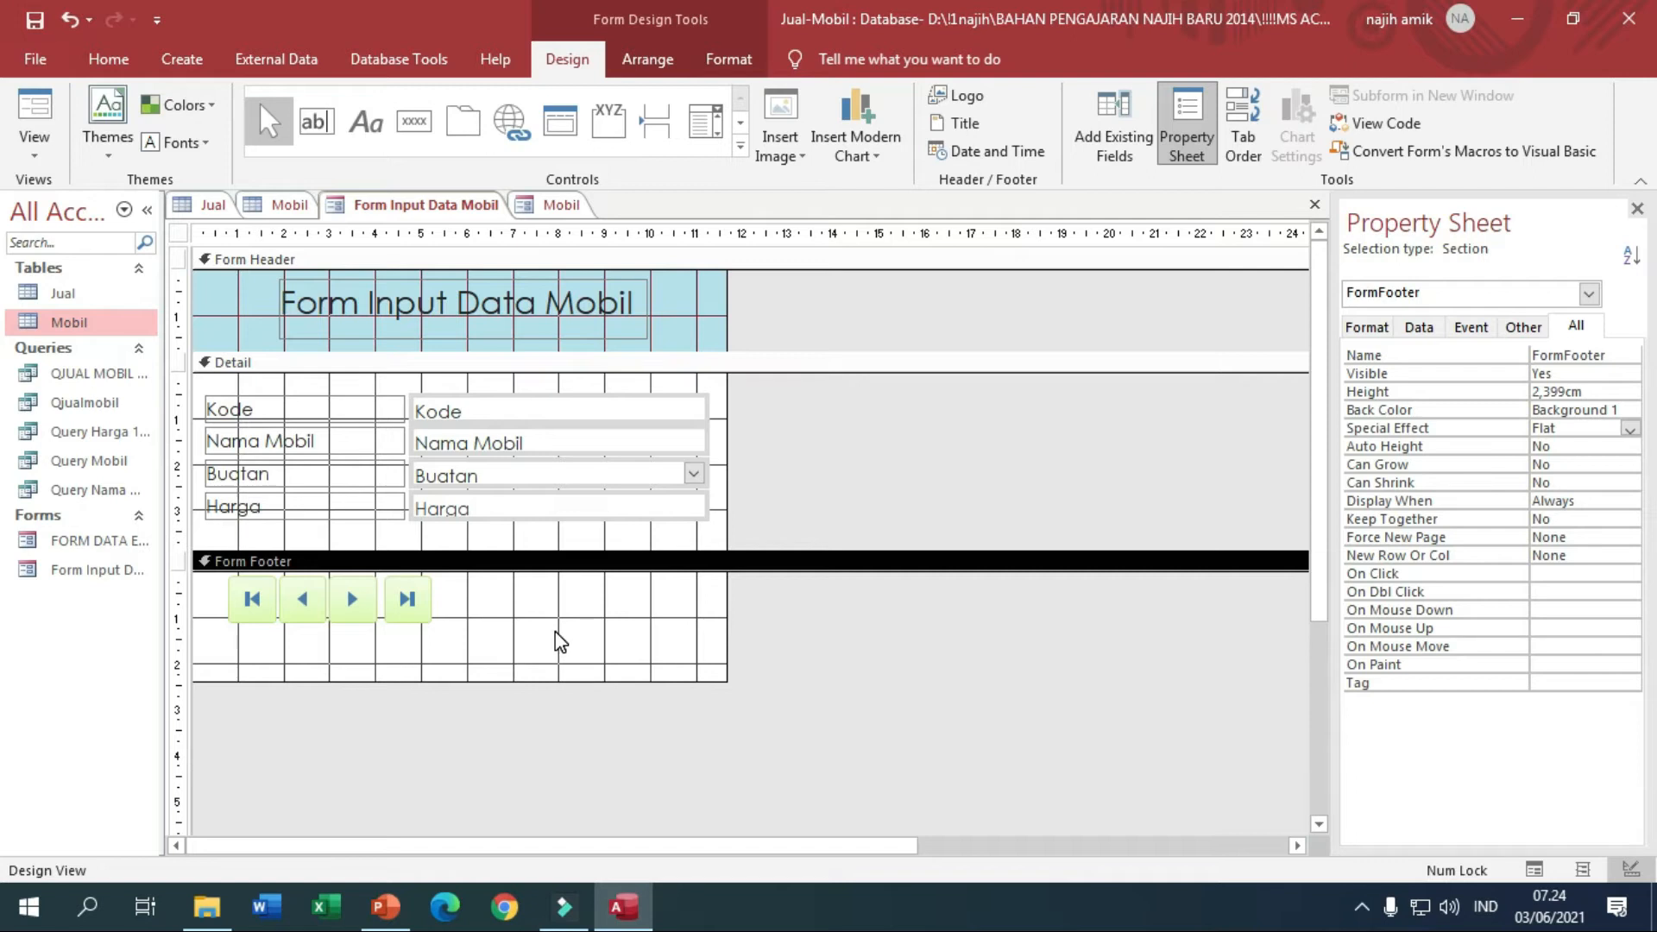
Select all four navigation buttons in the form footer and align them to the top.
left_click_drag(555, 630, 214, 594)
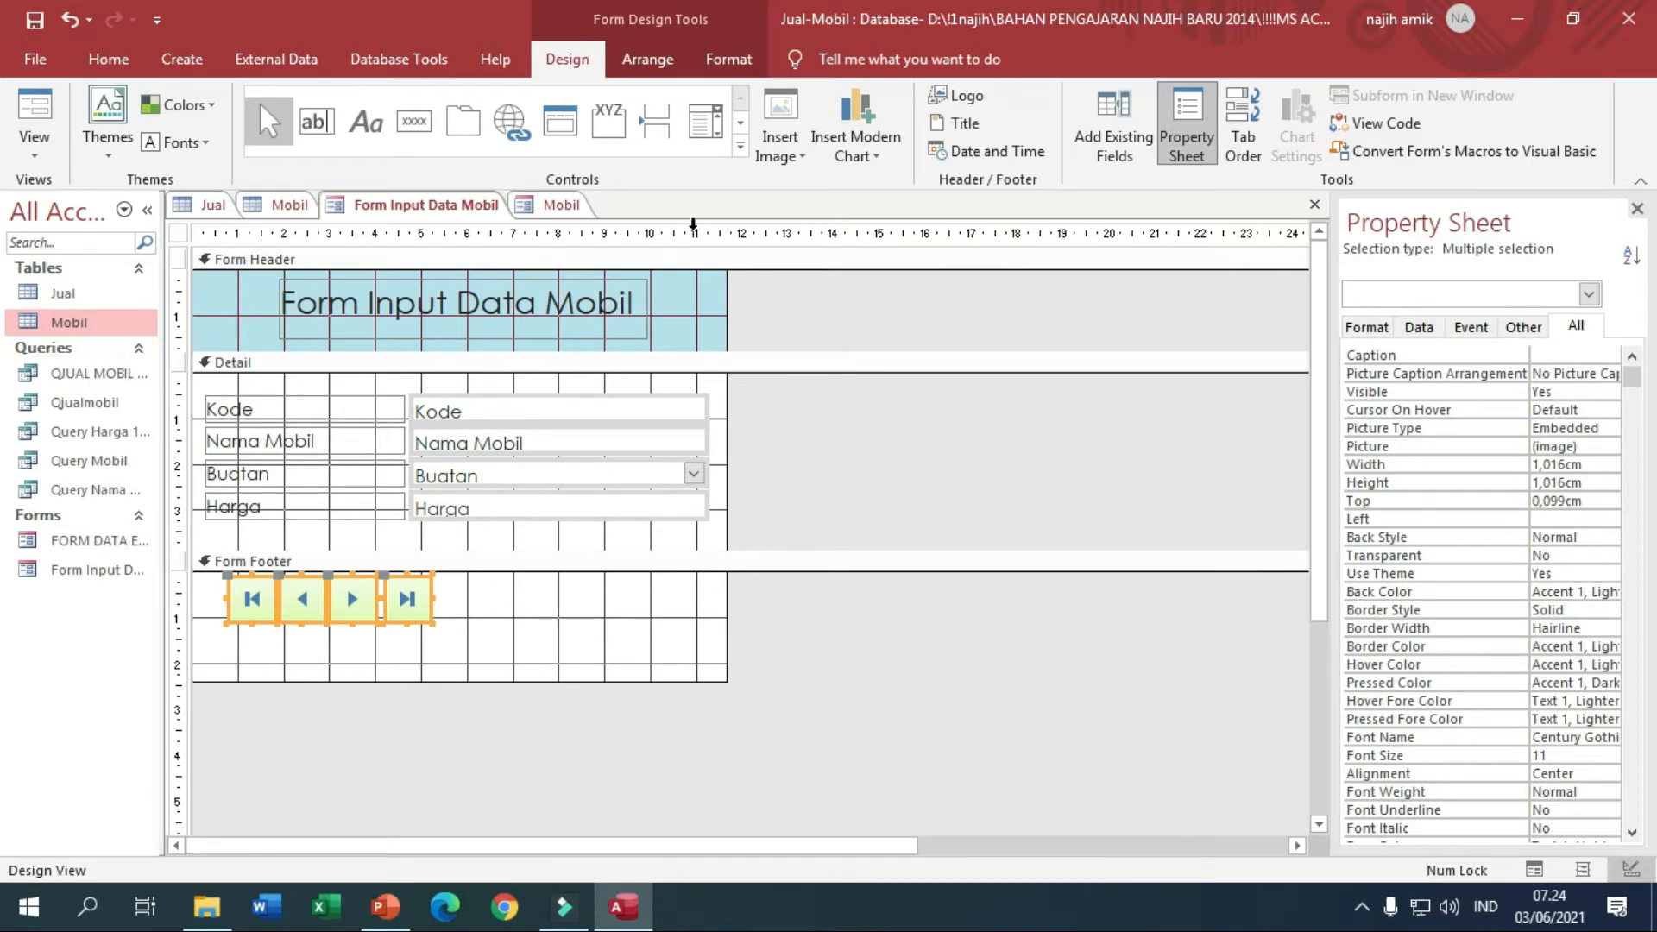
left_click(678, 57)
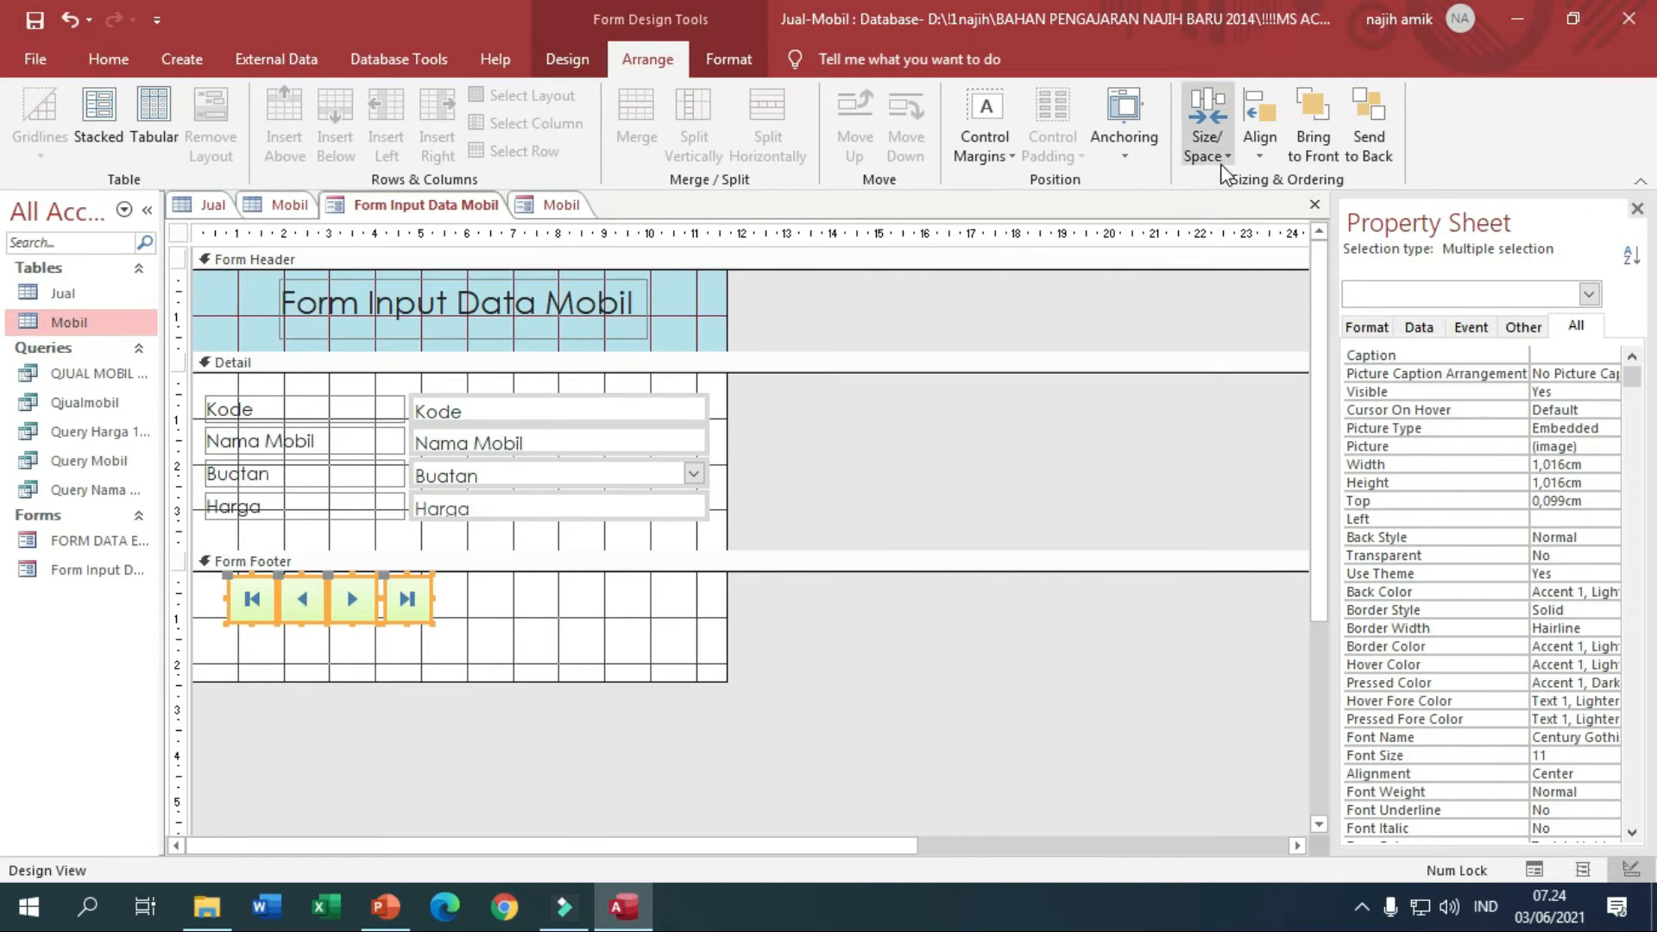
left_click(1260, 151)
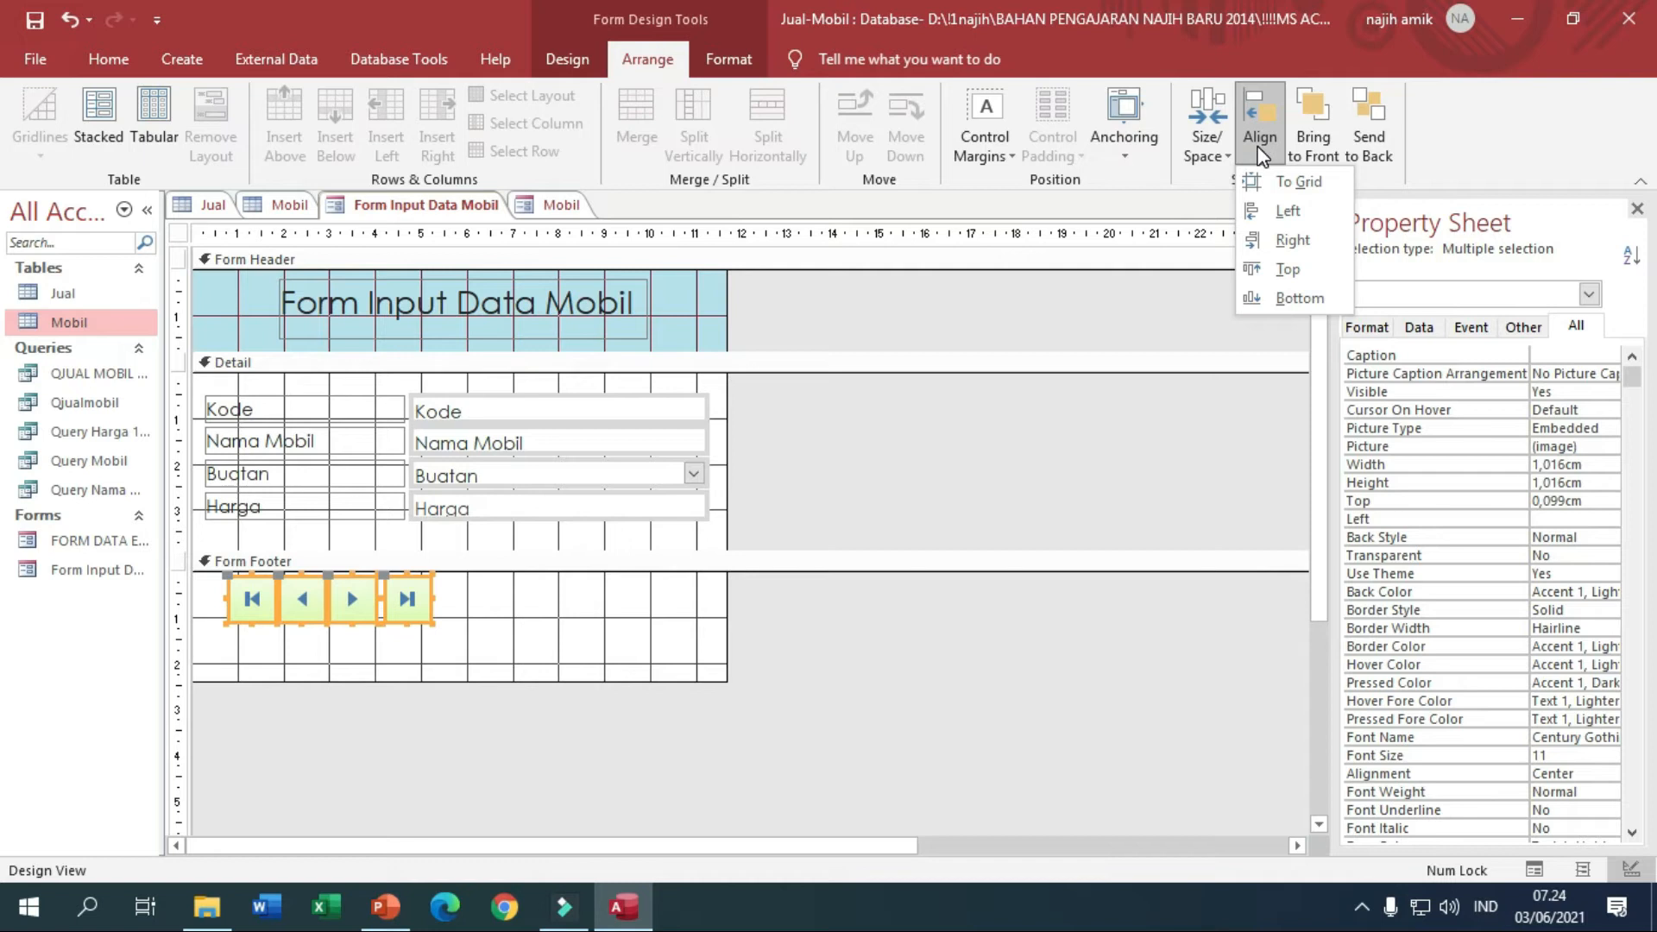
left_click(1256, 270)
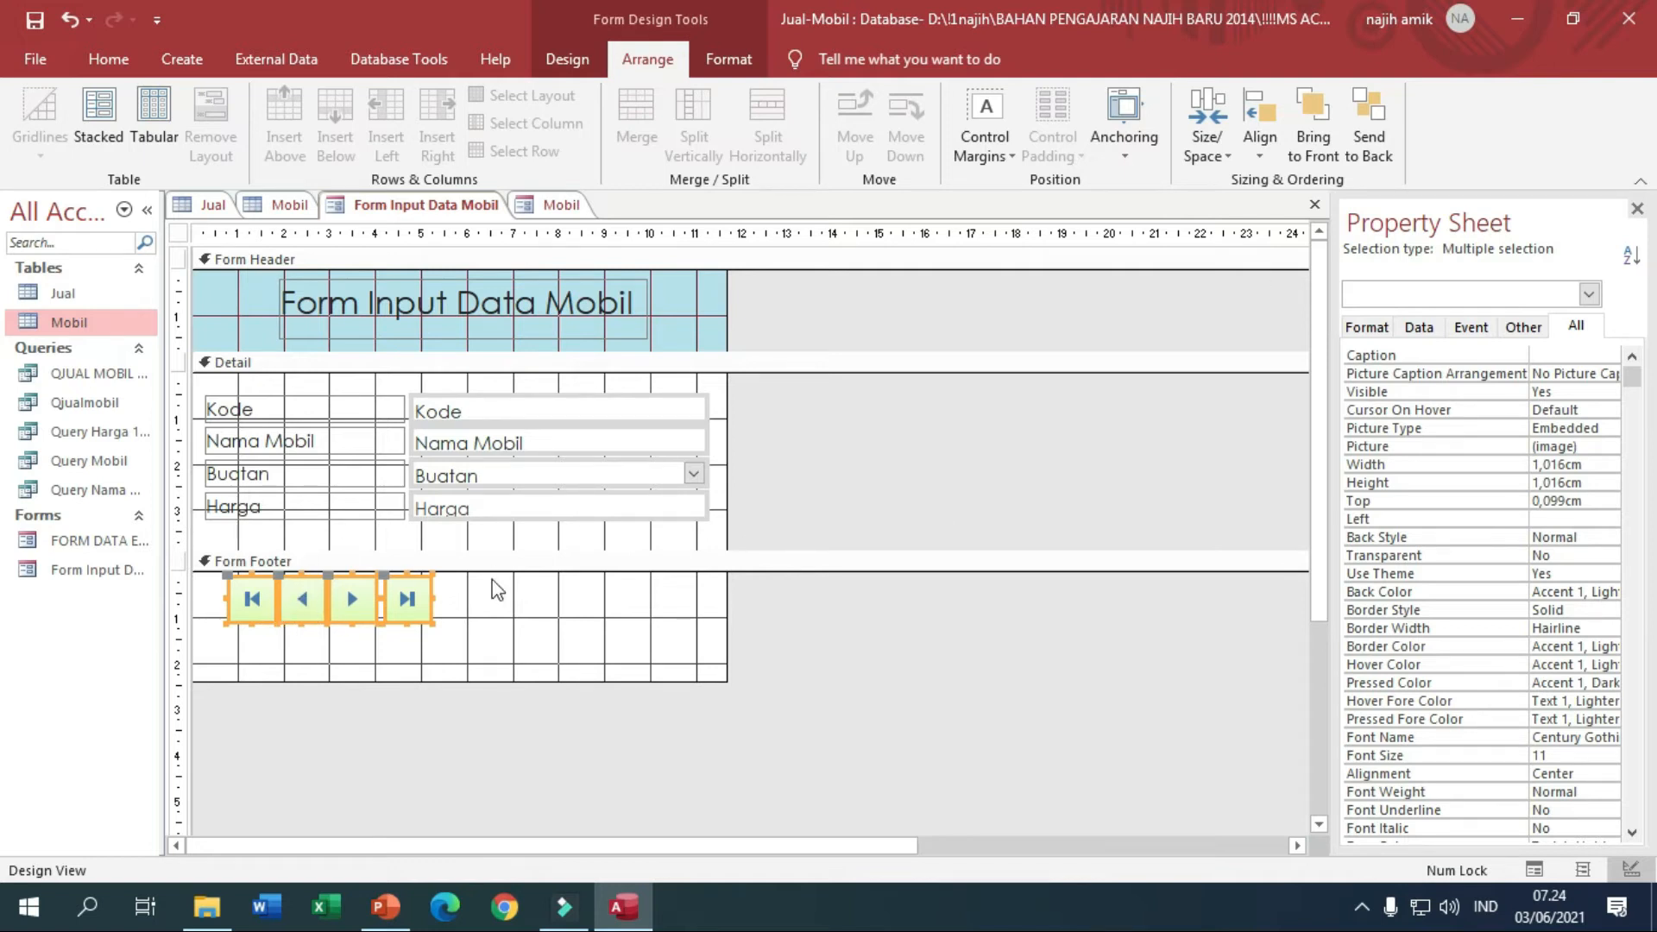
Try equal horizontal spacing on the four navigation buttons and undo it.
left_click(1234, 153)
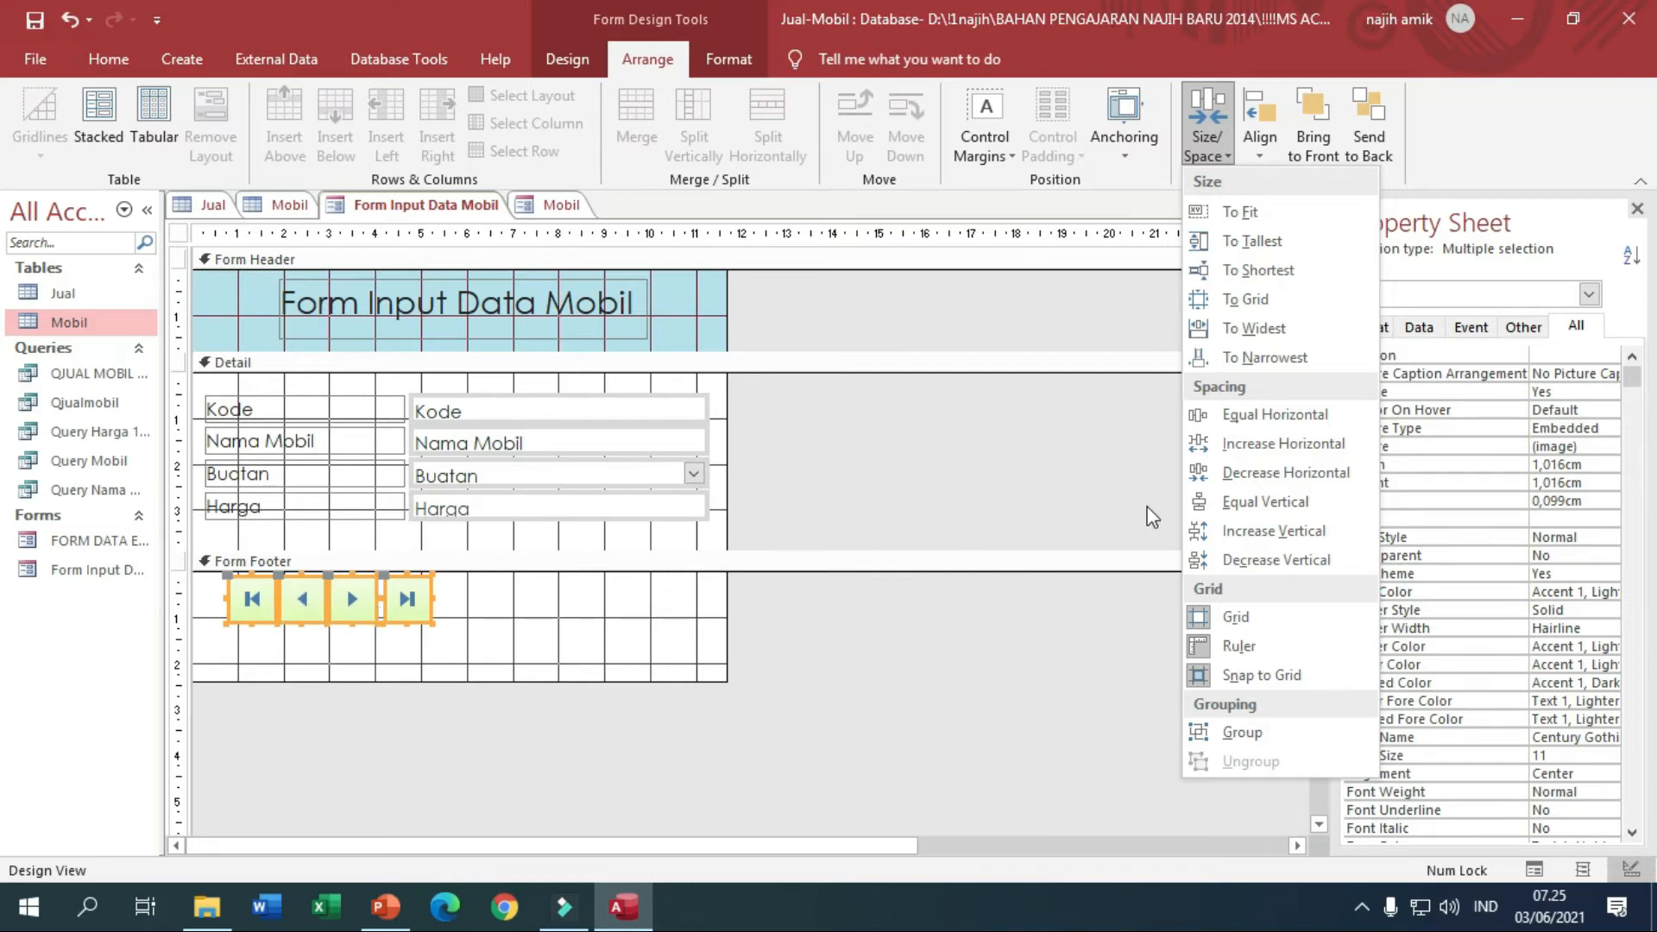
left_click(1287, 417)
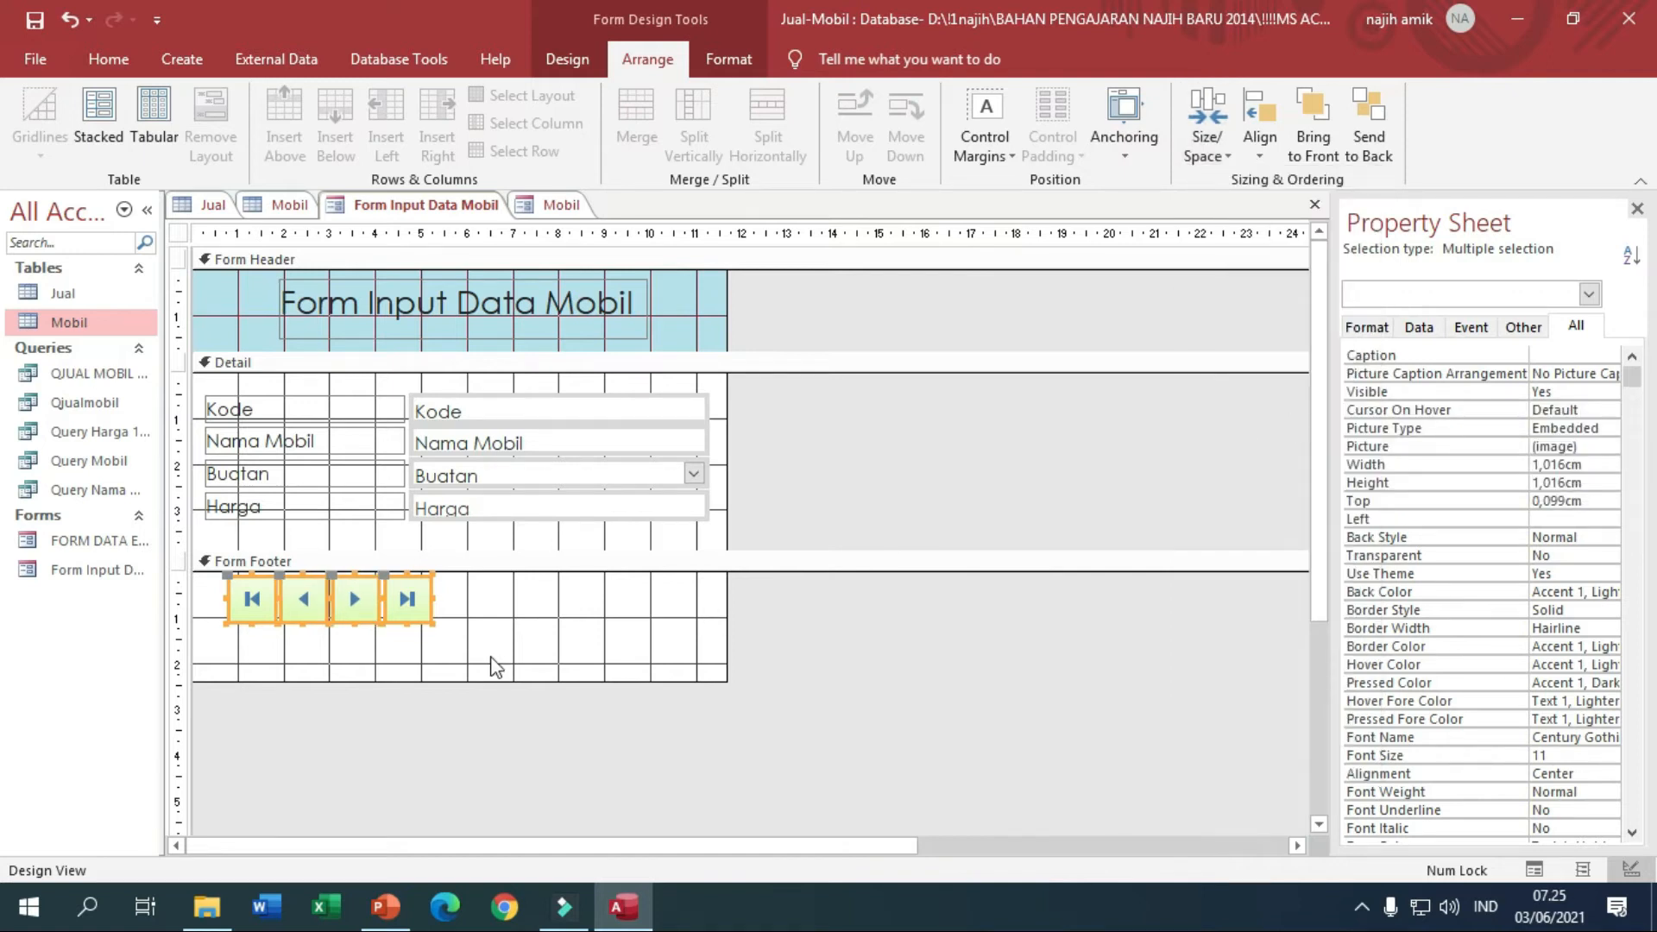
key("ctrl+z")
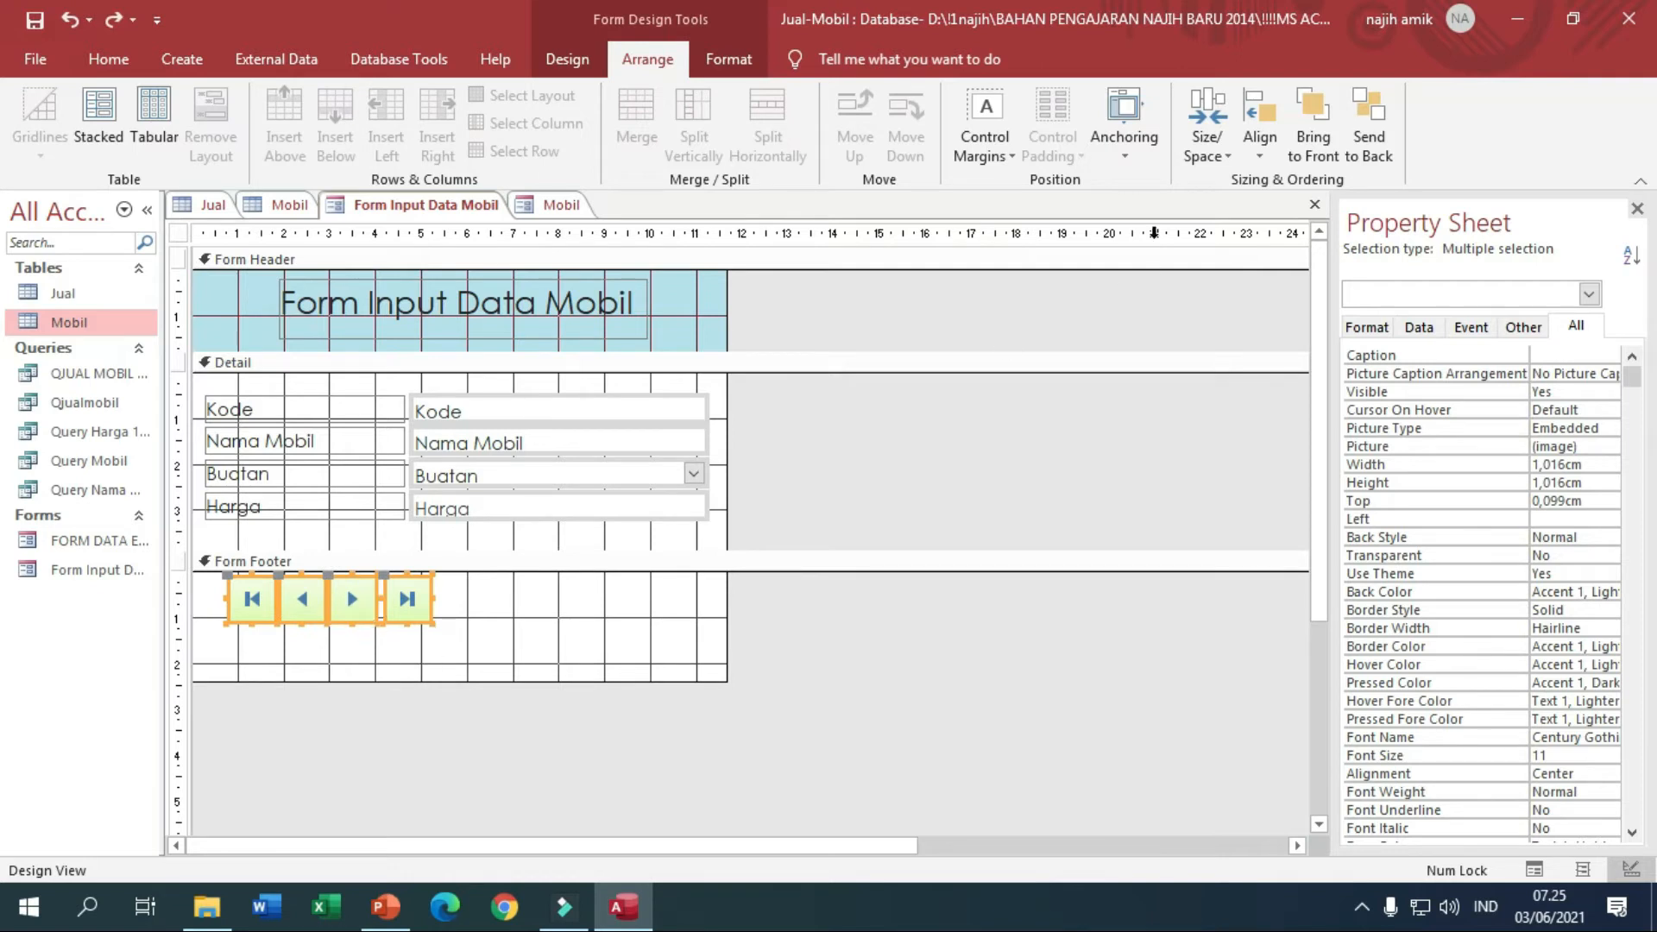
Apply Equal Horizontal spacing to the four navigation buttons and deselect them.
left_click(1194, 168)
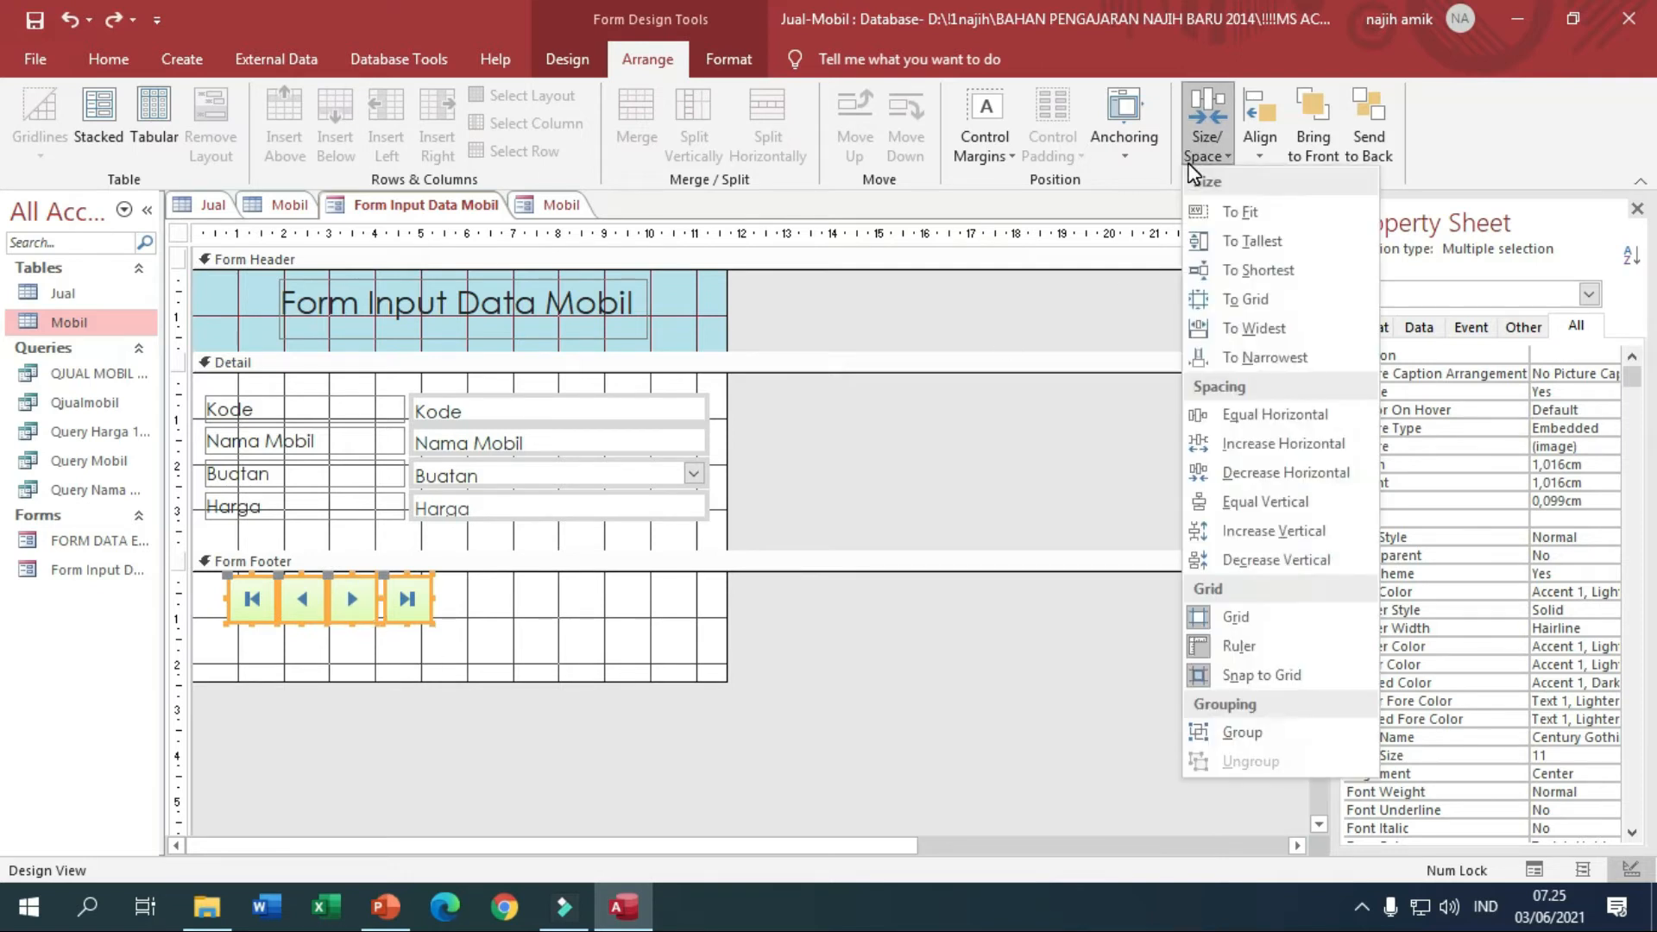
left_click(1256, 415)
left_click(517, 655)
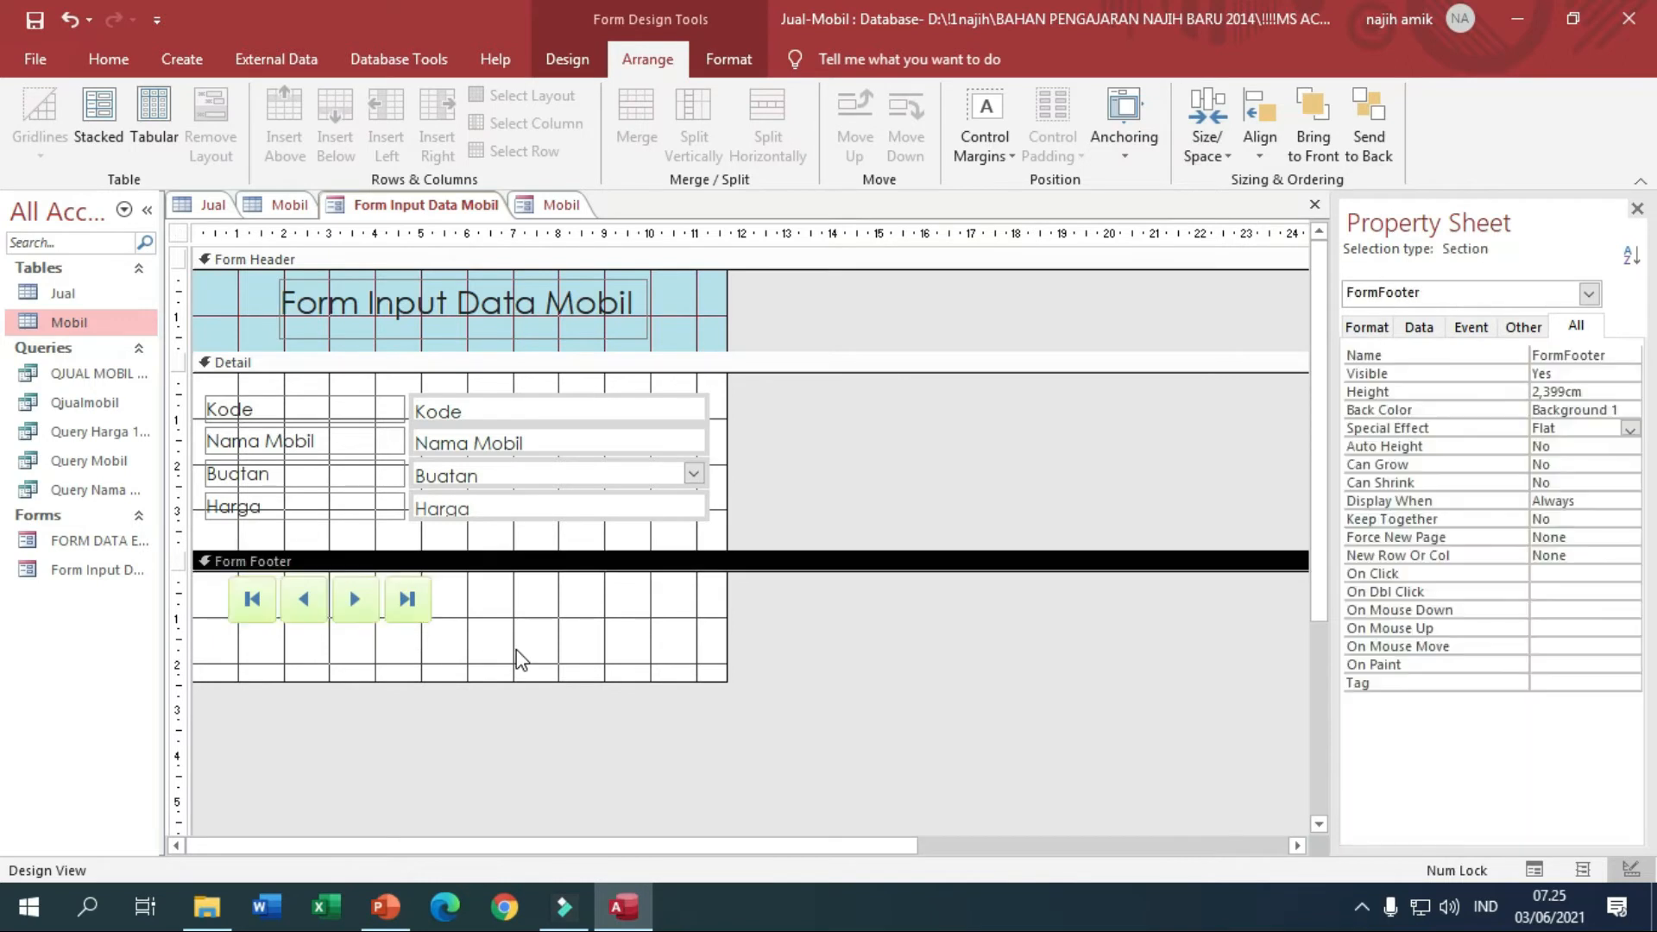
Move the four navigation buttons together to the middle of the form's width and extend the Form Footer height to about 3.2 cm.
left_click_drag(576, 629, 374, 604)
left_click(619, 656)
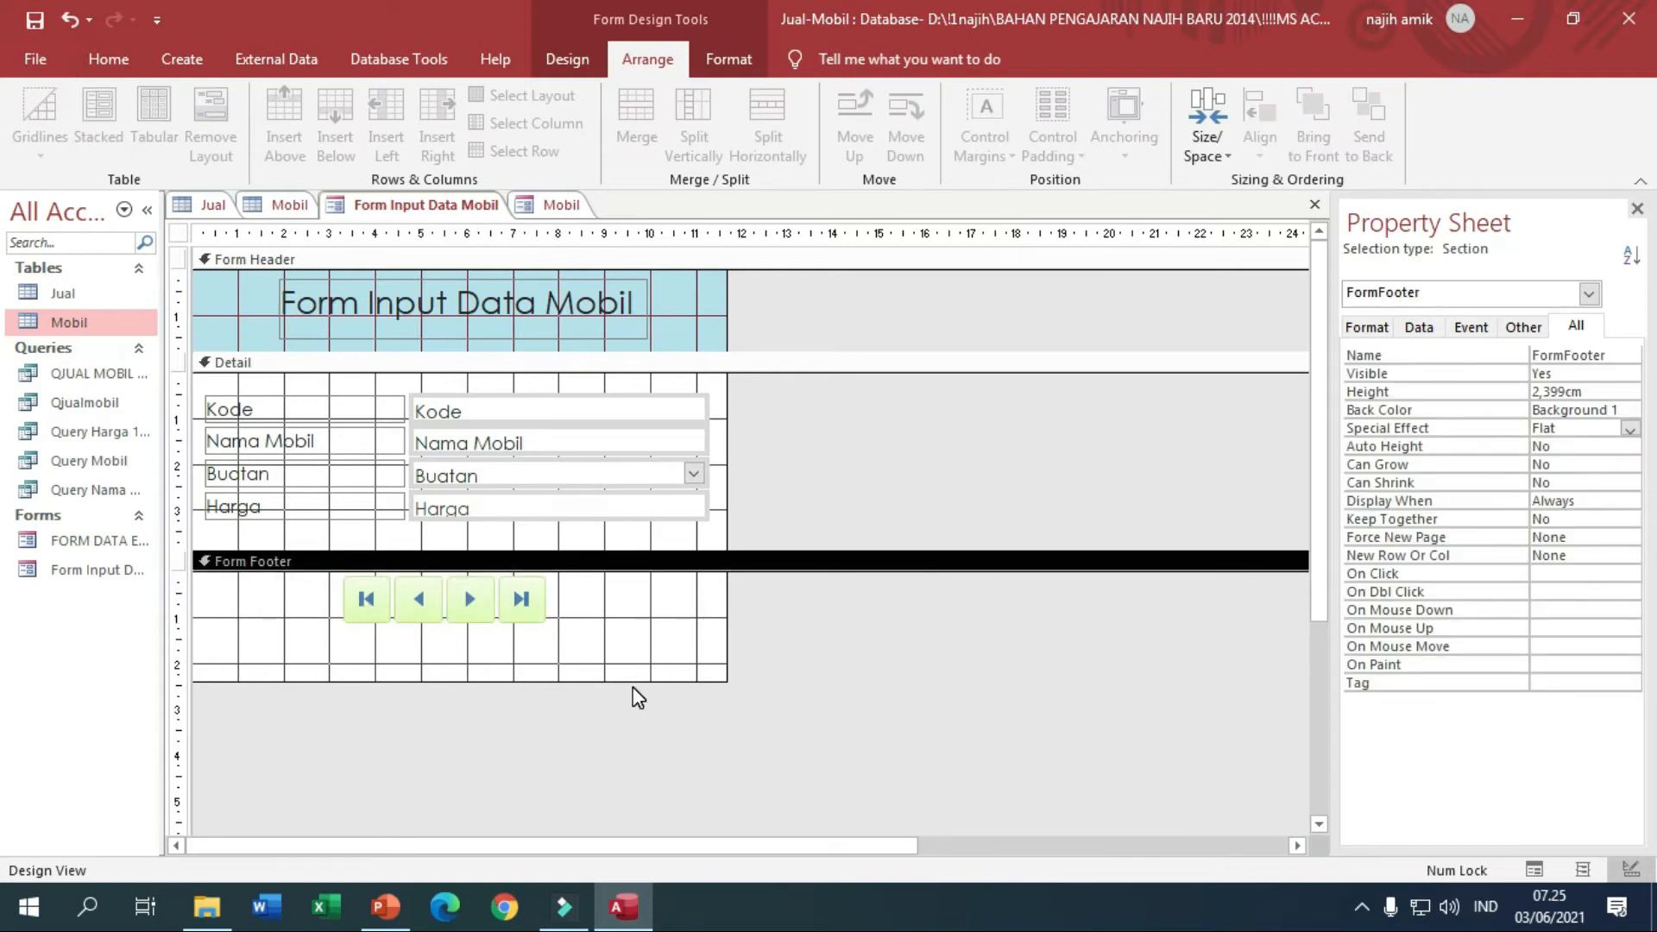
left_click_drag(623, 682, 625, 717)
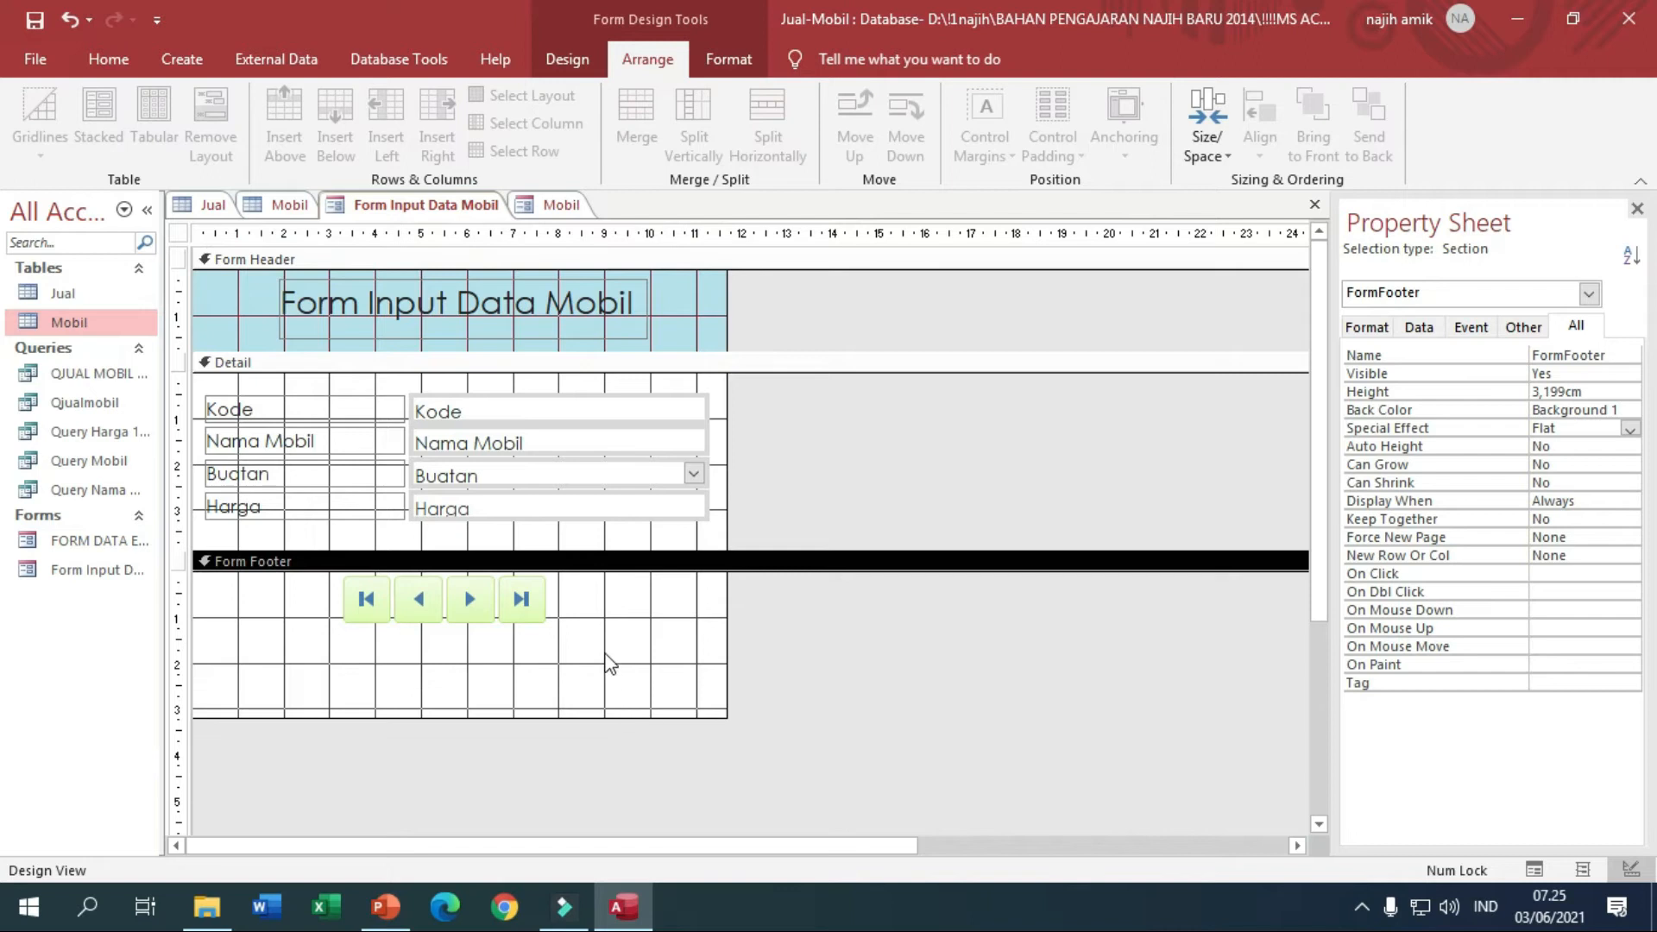
left_click(483, 595)
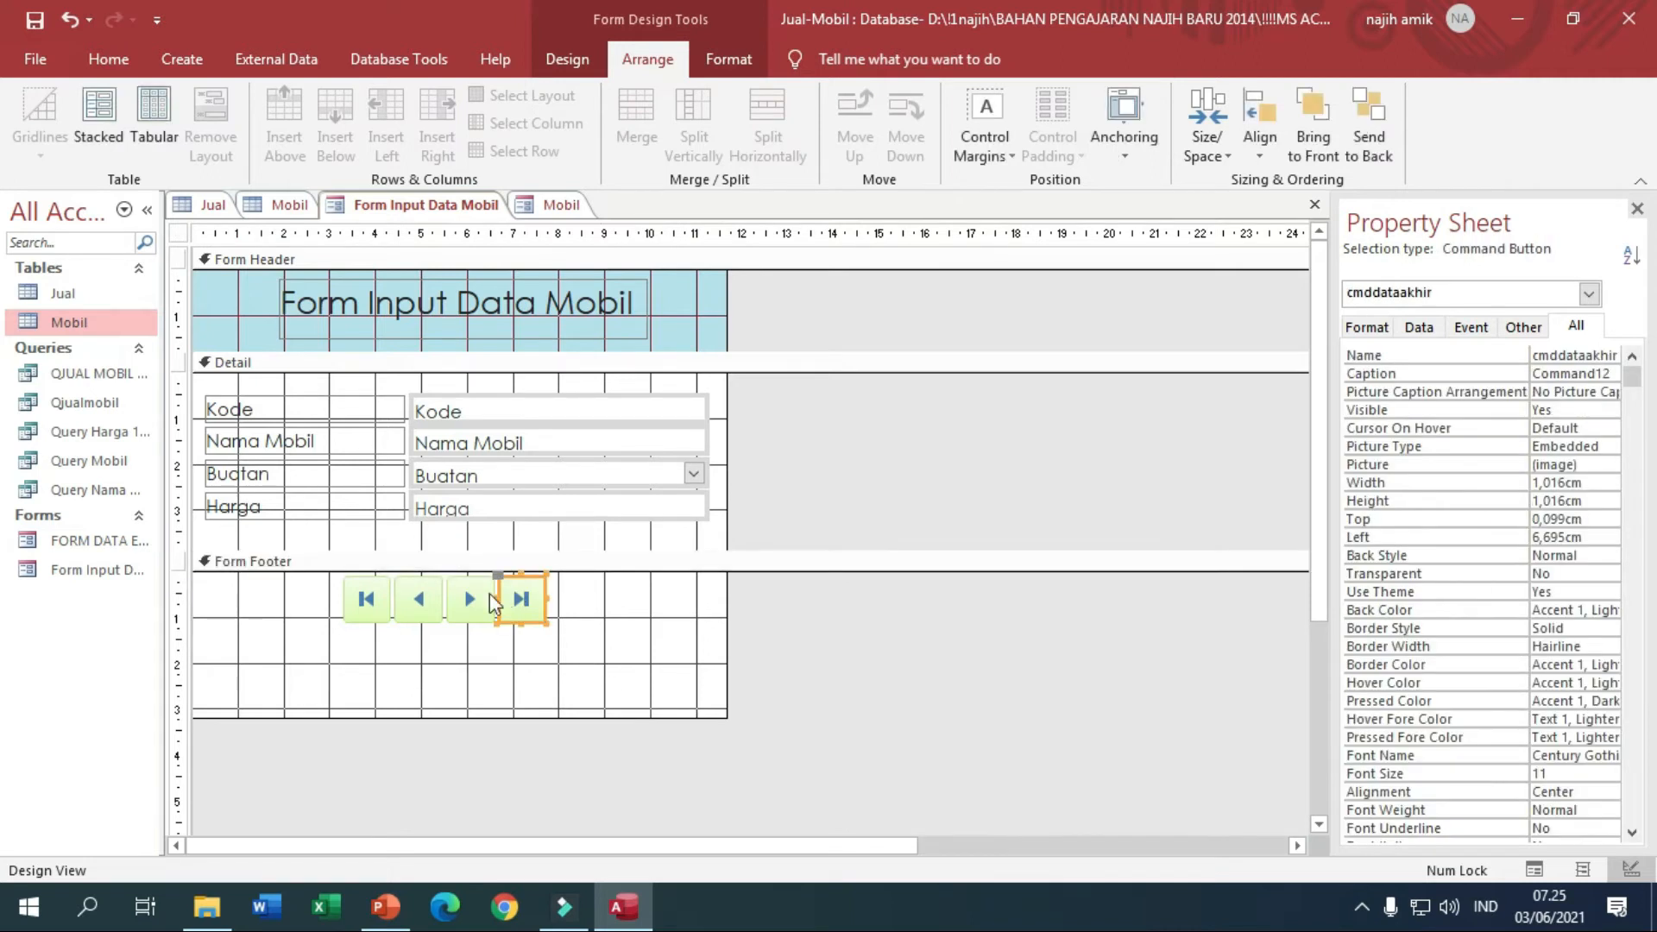
left_click(358, 592)
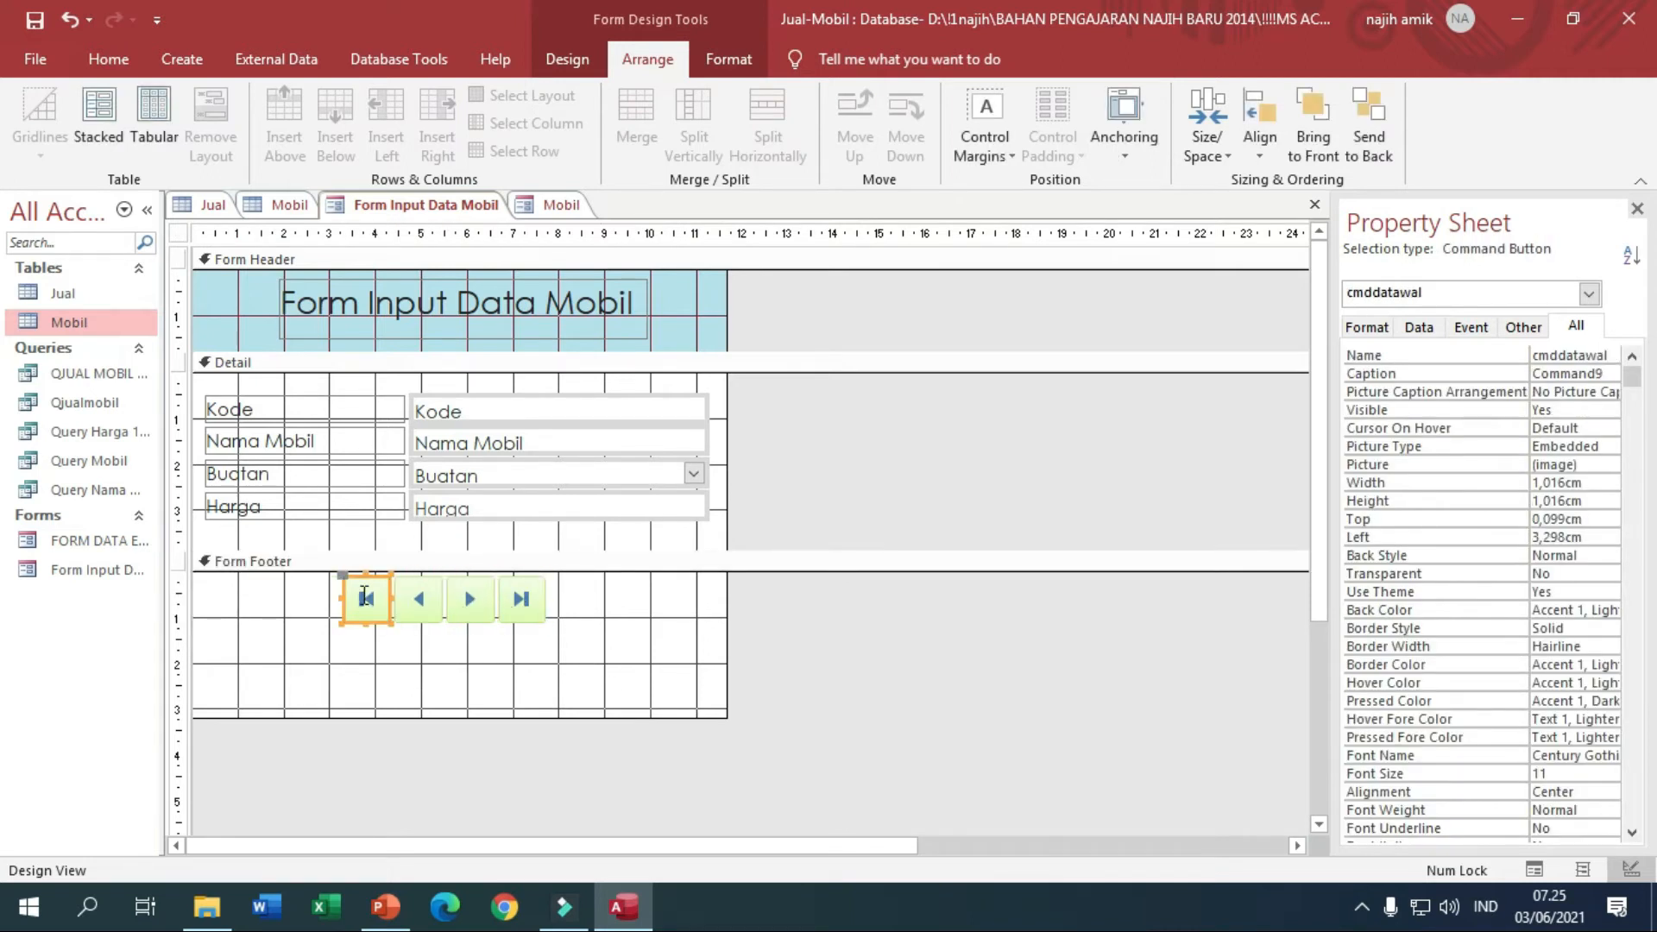
left_click(387, 638)
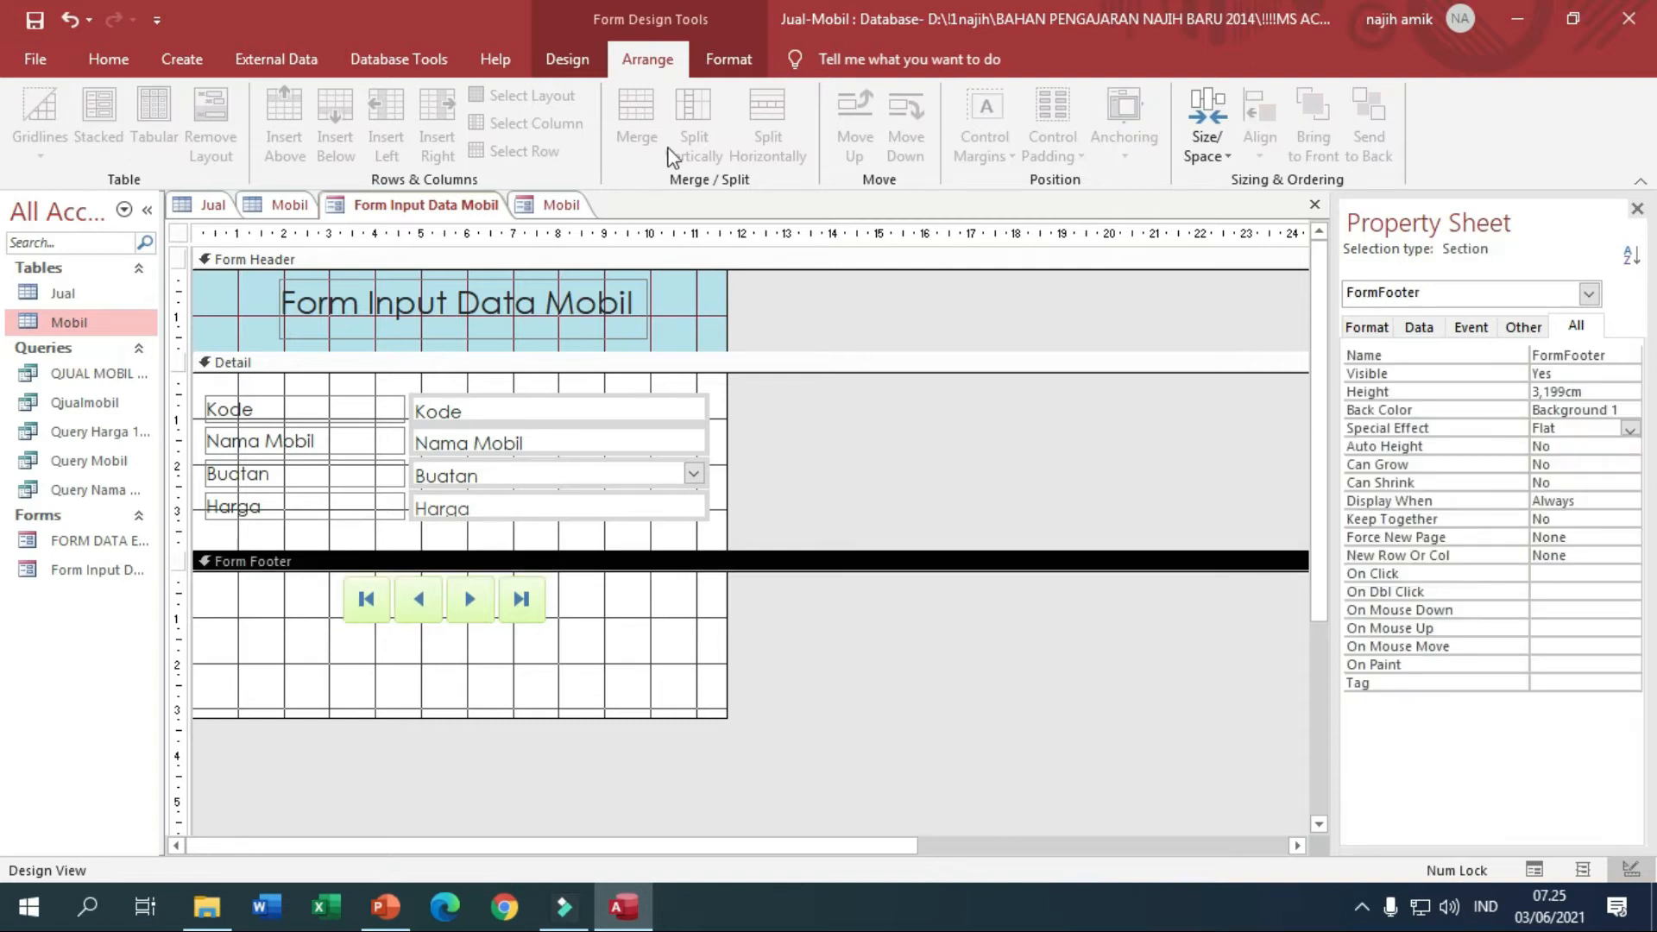
Add an Add New Record command button with the Go To New picture below the navigation buttons in the footer, named cmdtambah.
left_click(585, 74)
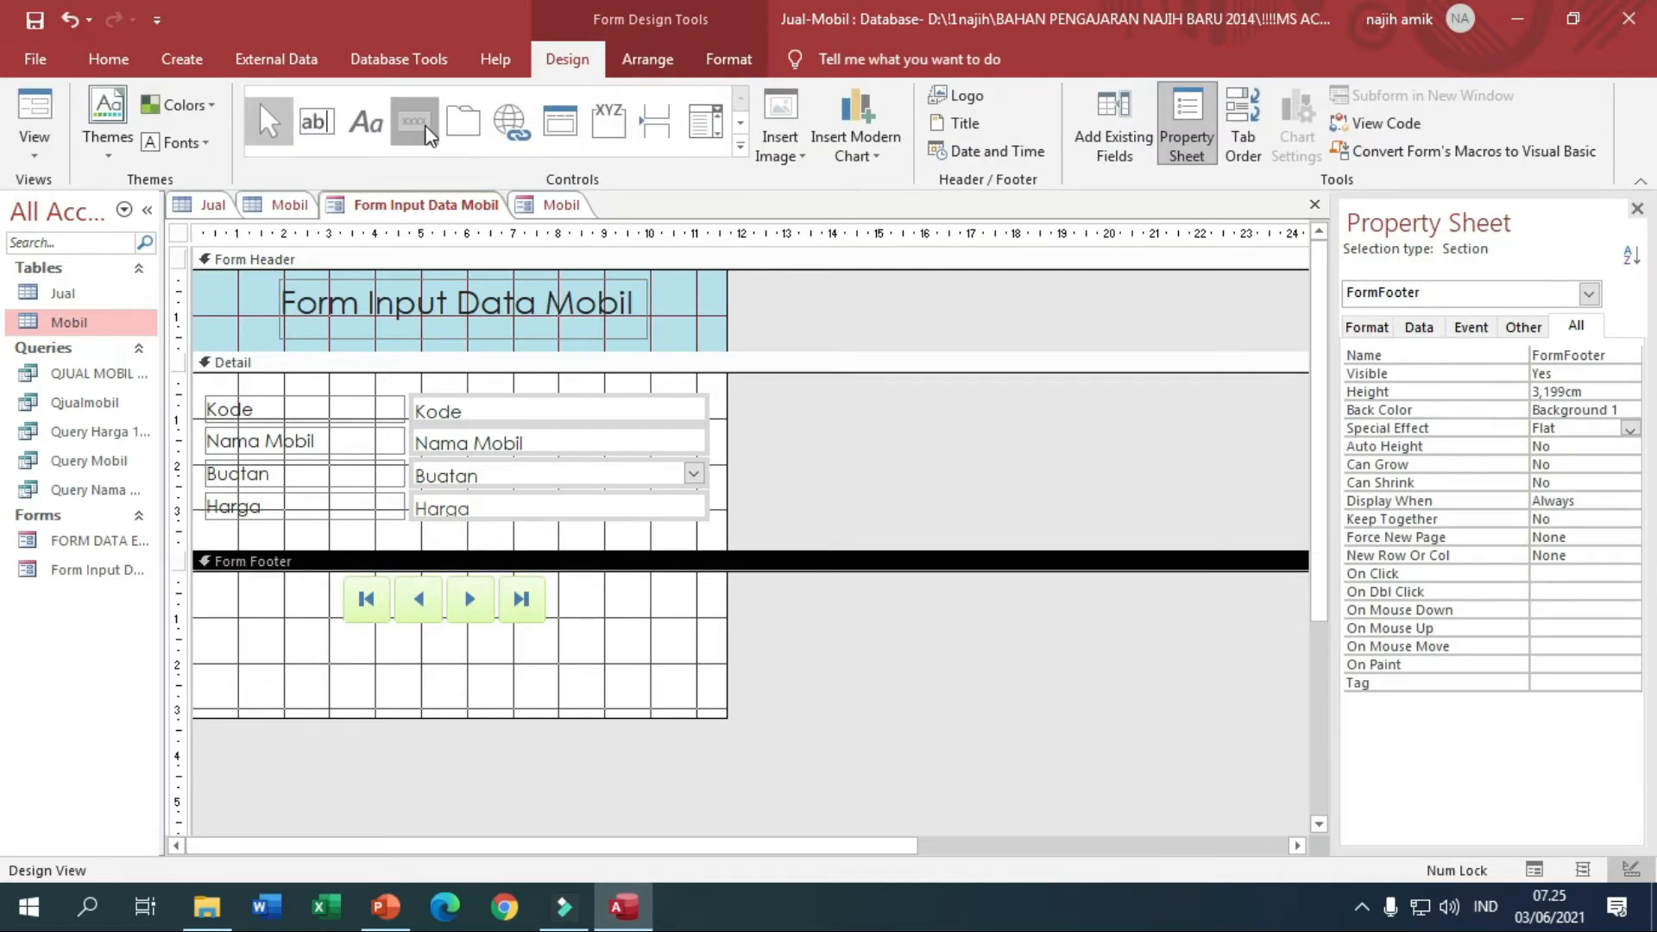
left_click(412, 120)
left_click_drag(212, 636, 312, 681)
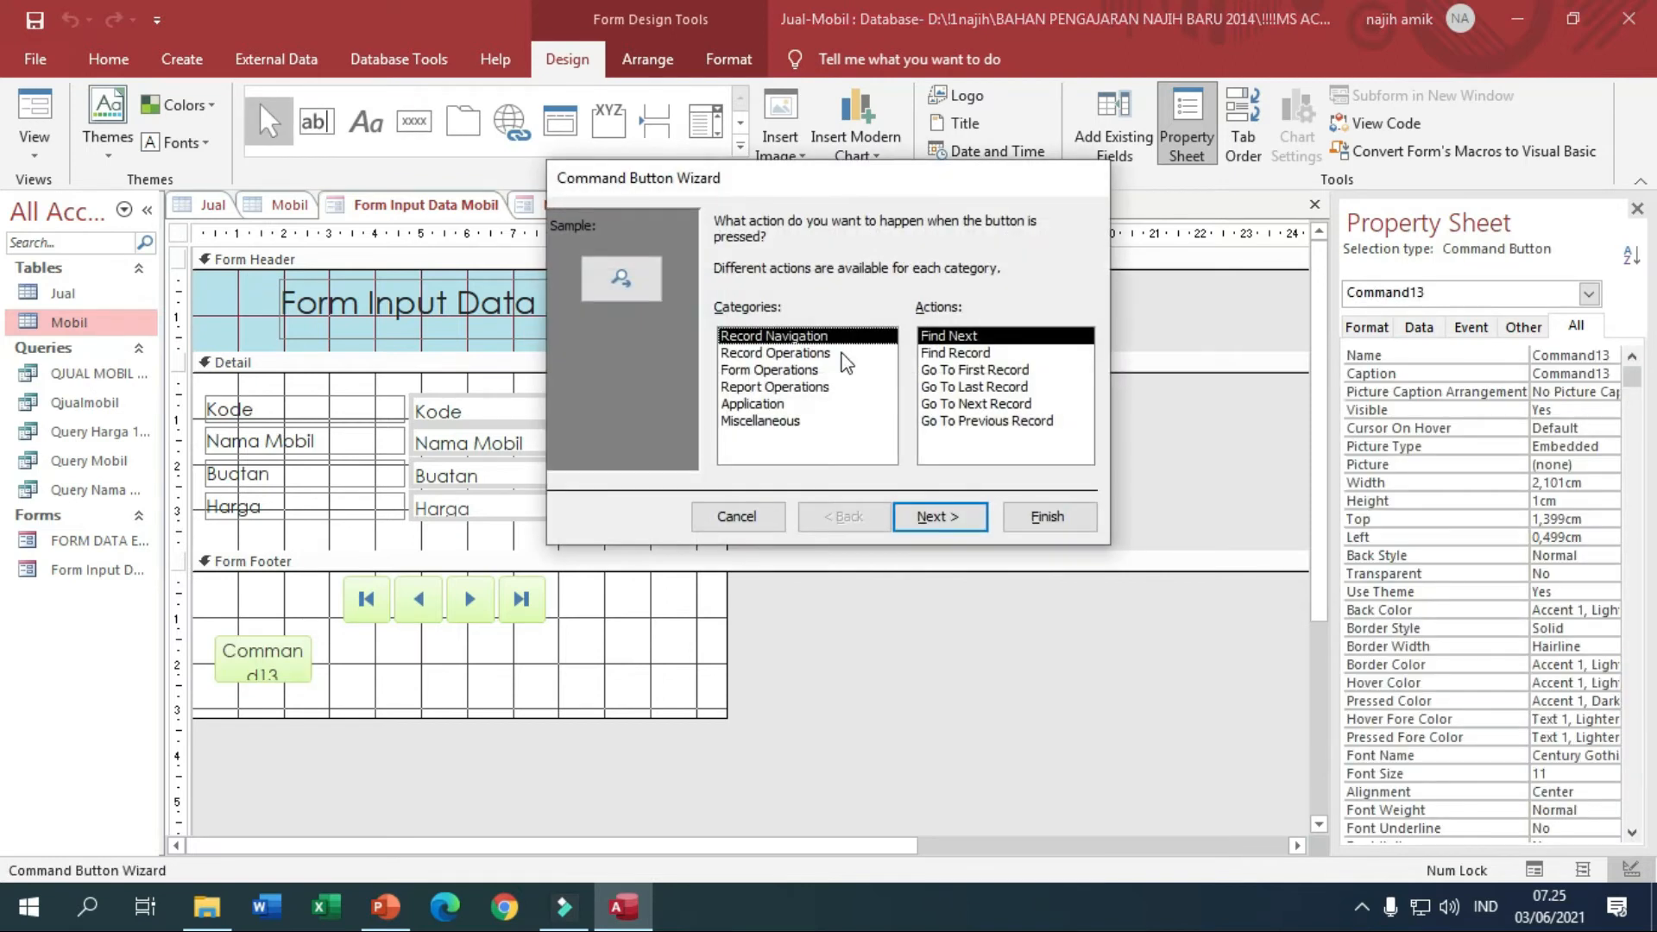
left_click(841, 354)
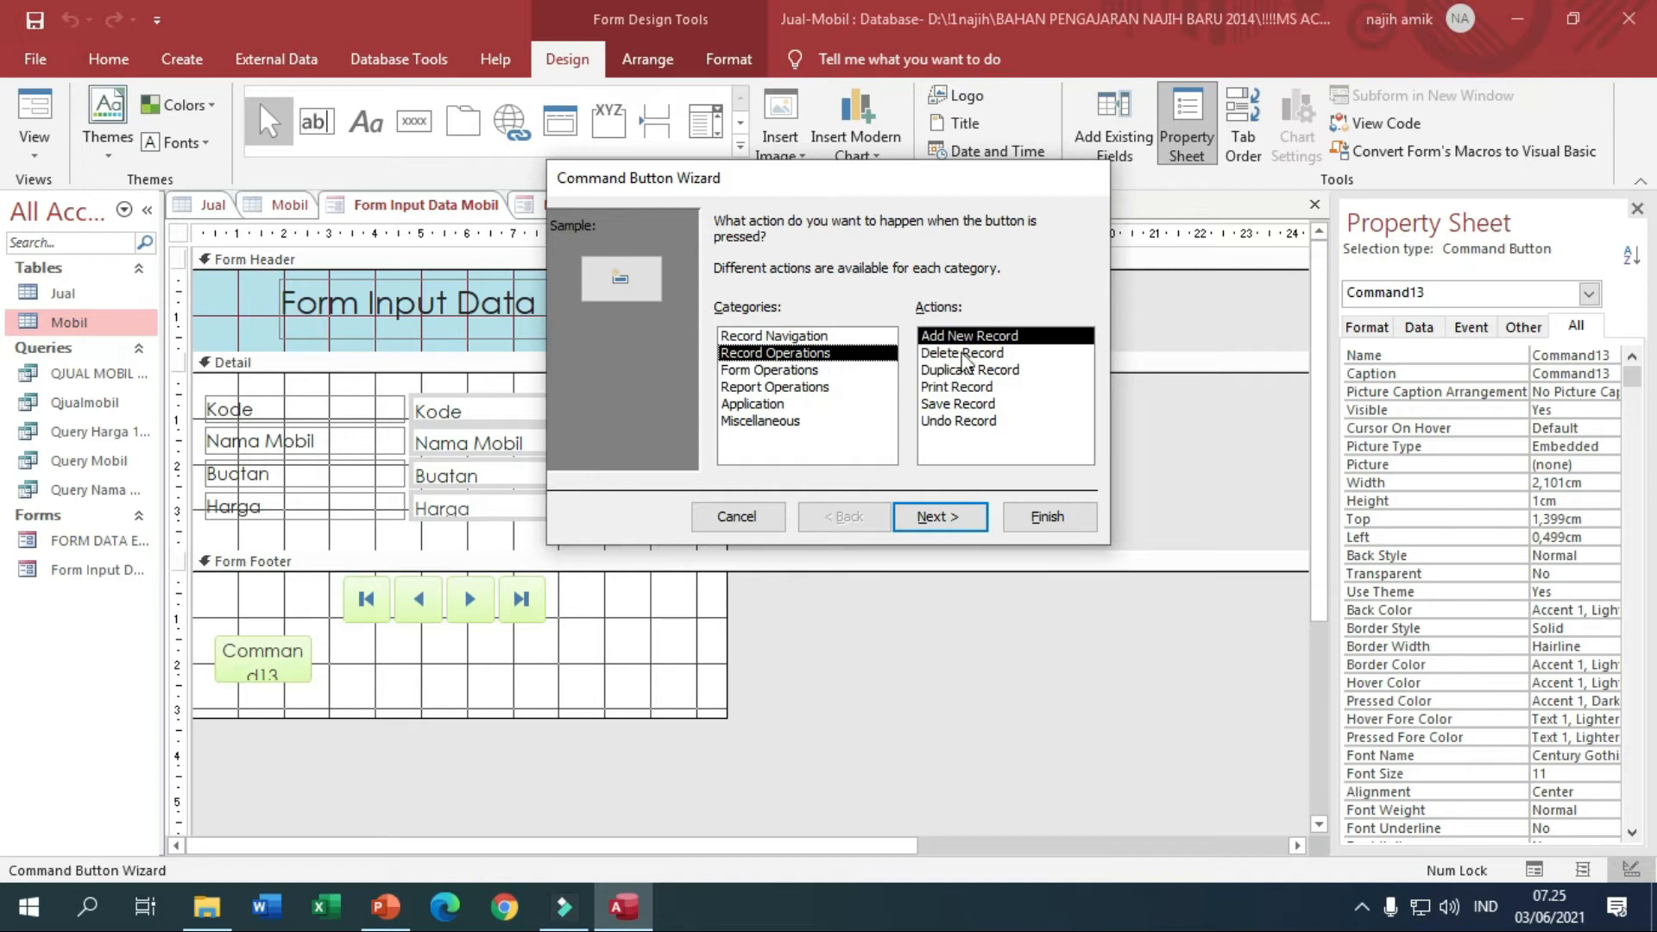
left_click(942, 518)
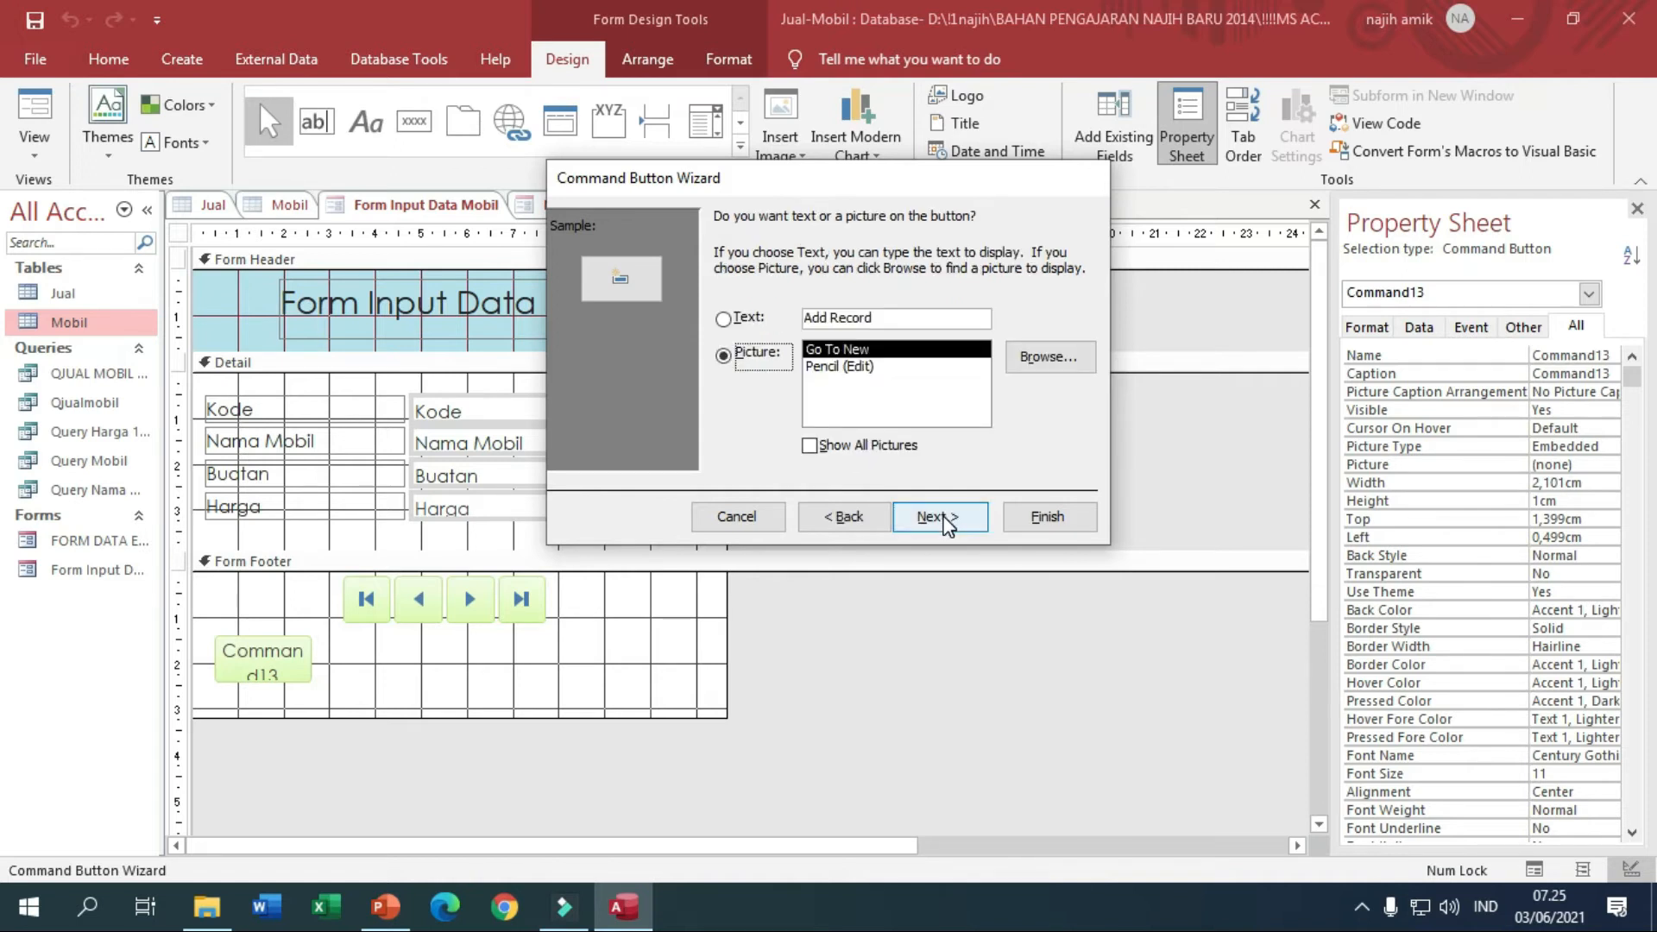
left_click(940, 517)
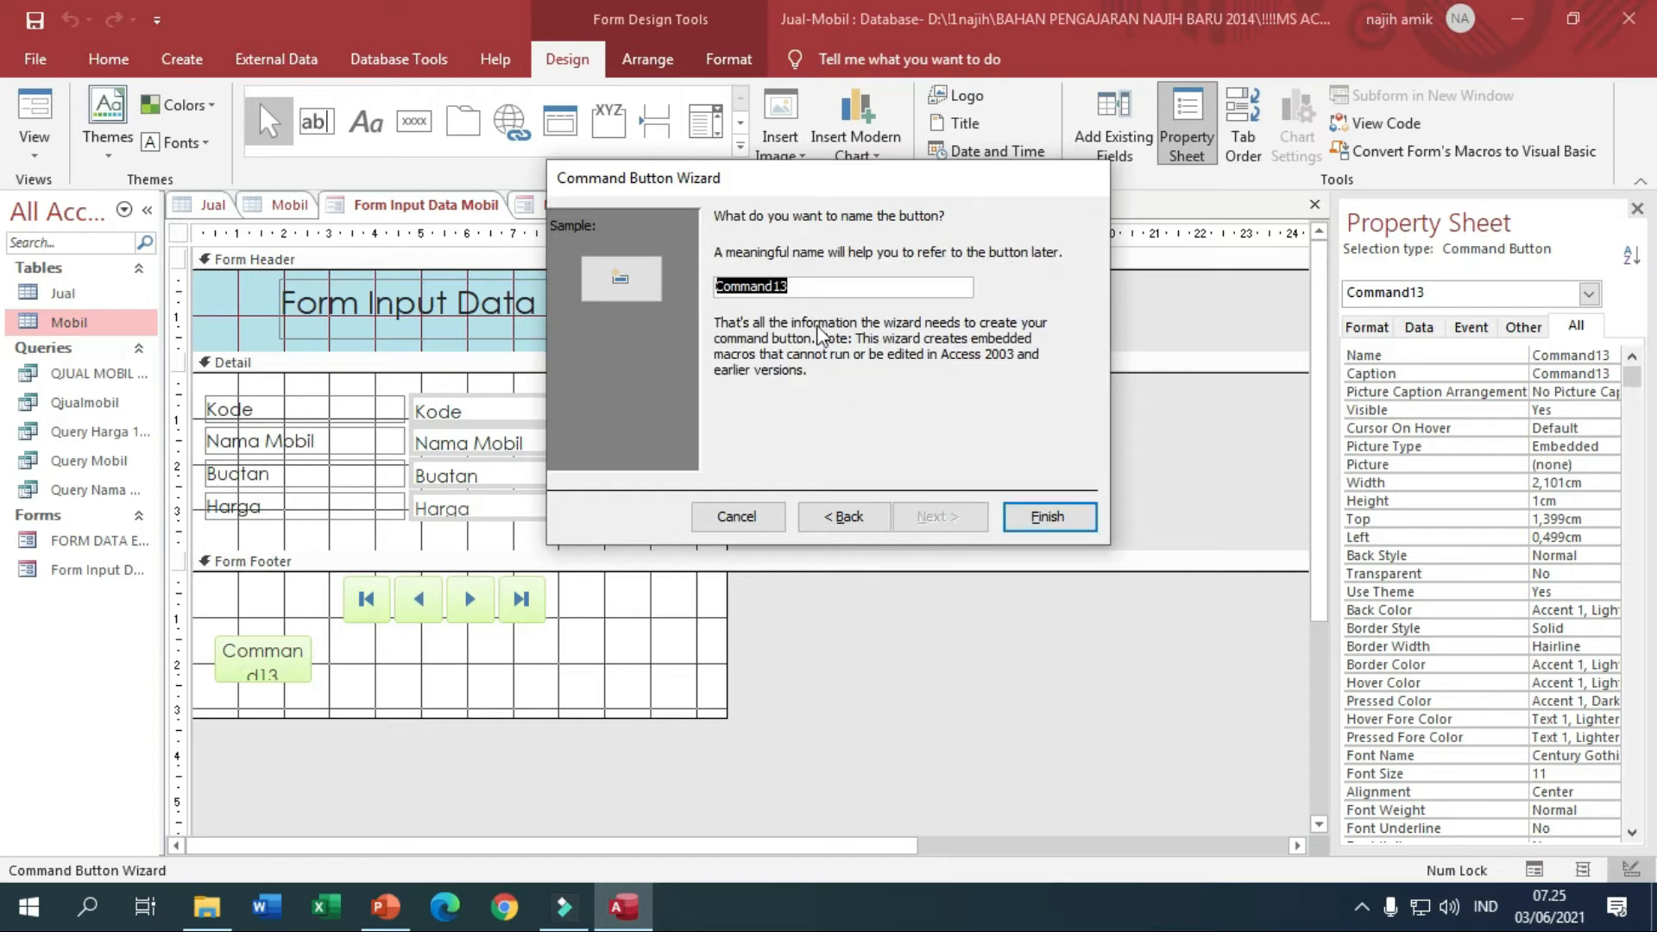
type("cmdt")
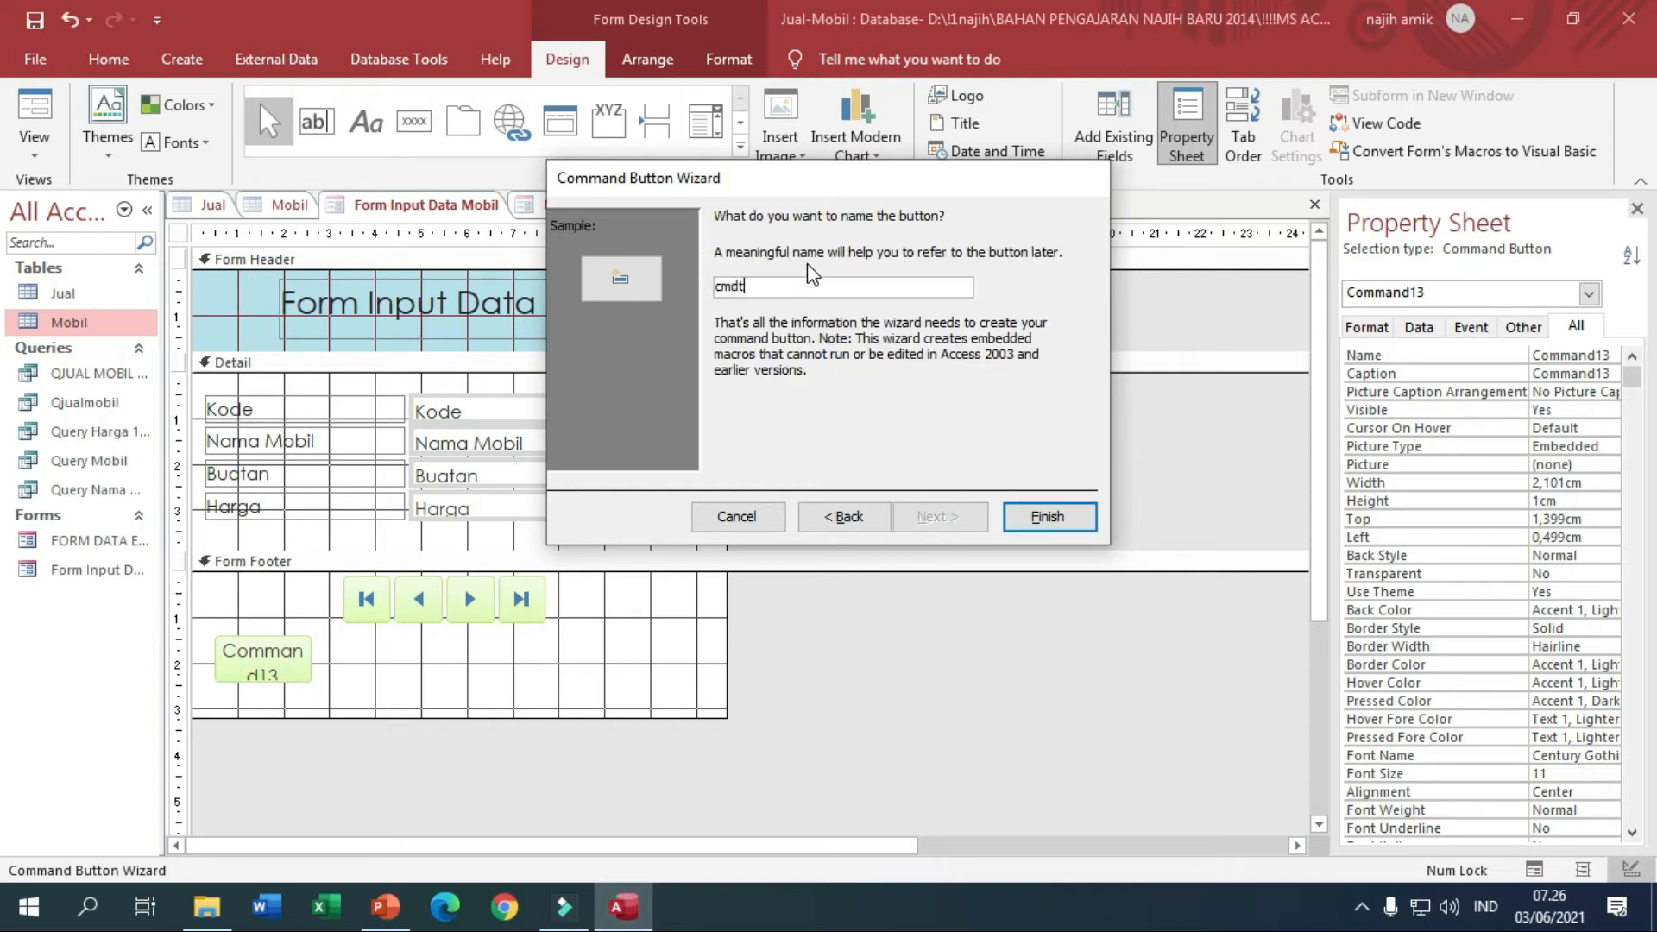
type("ambah")
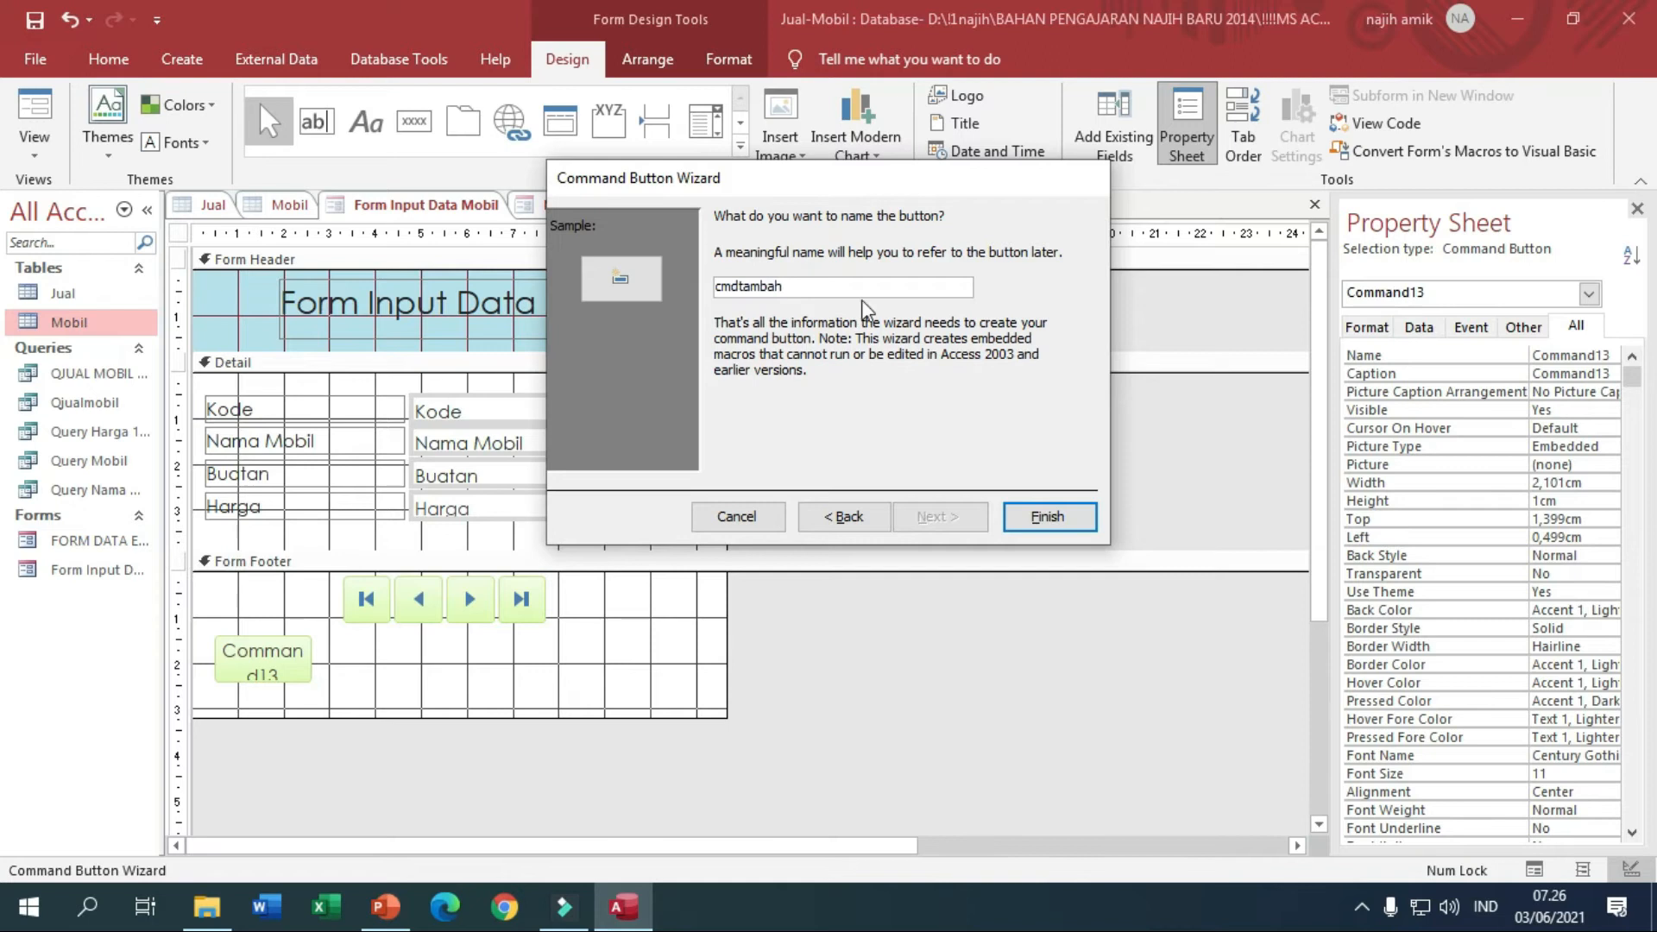
left_click(1057, 520)
Add a Save Record command button with the Save Record picture beside the add-record button, named cmdsimpan.
left_click(415, 120)
left_click_drag(271, 636, 347, 682)
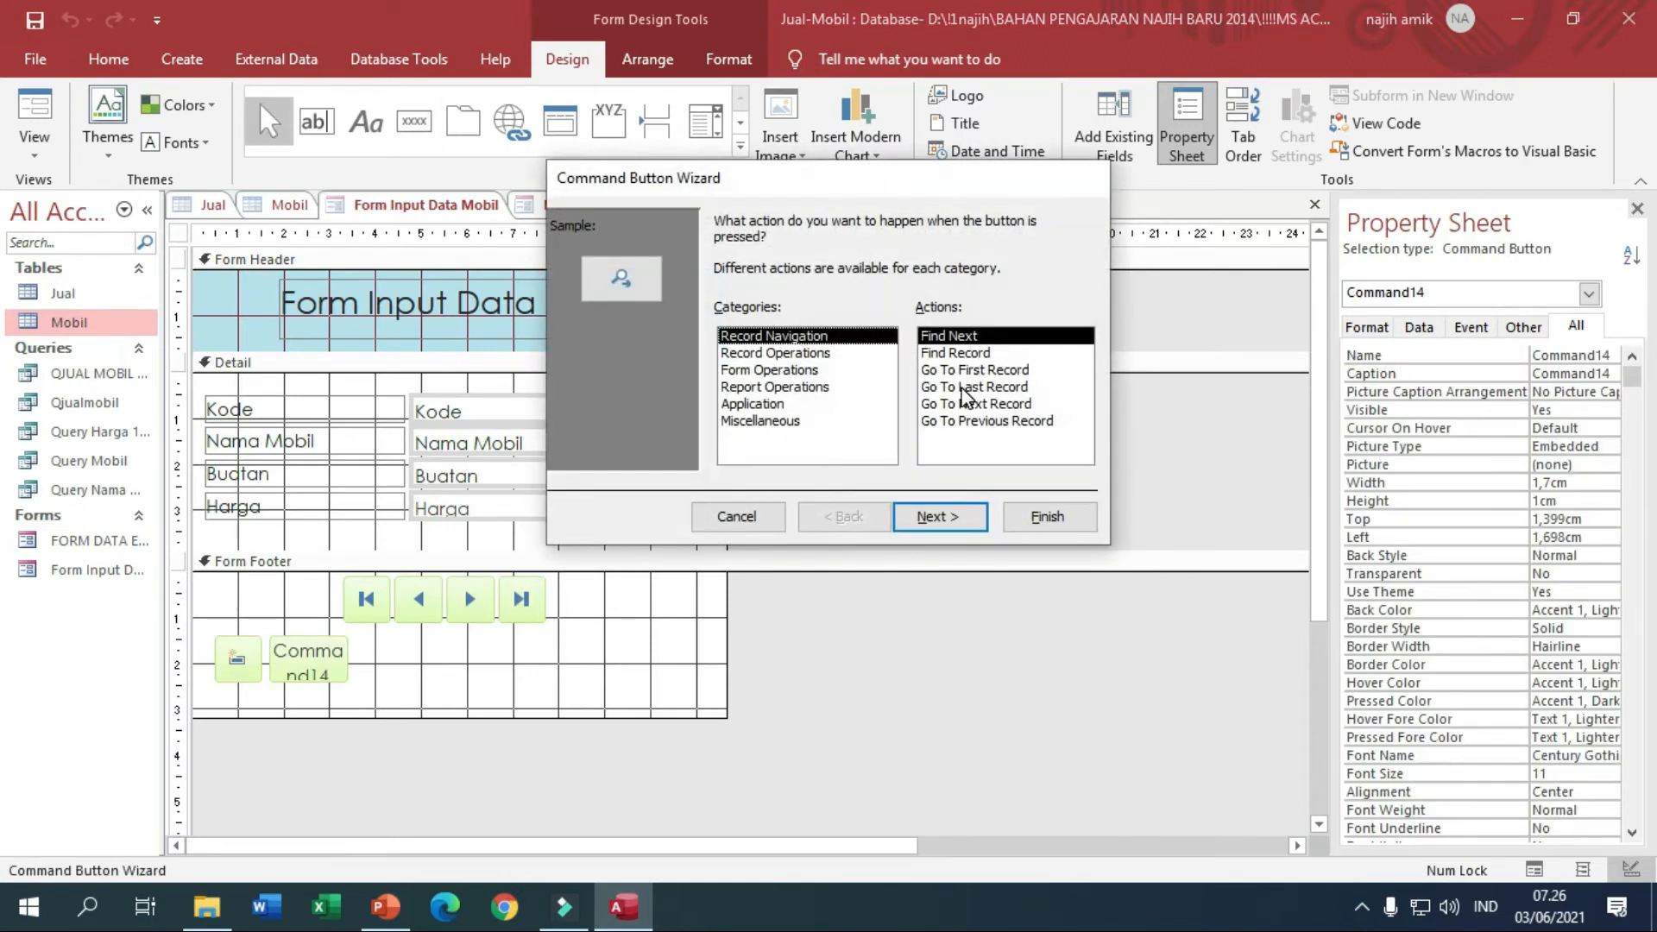
left_click(809, 353)
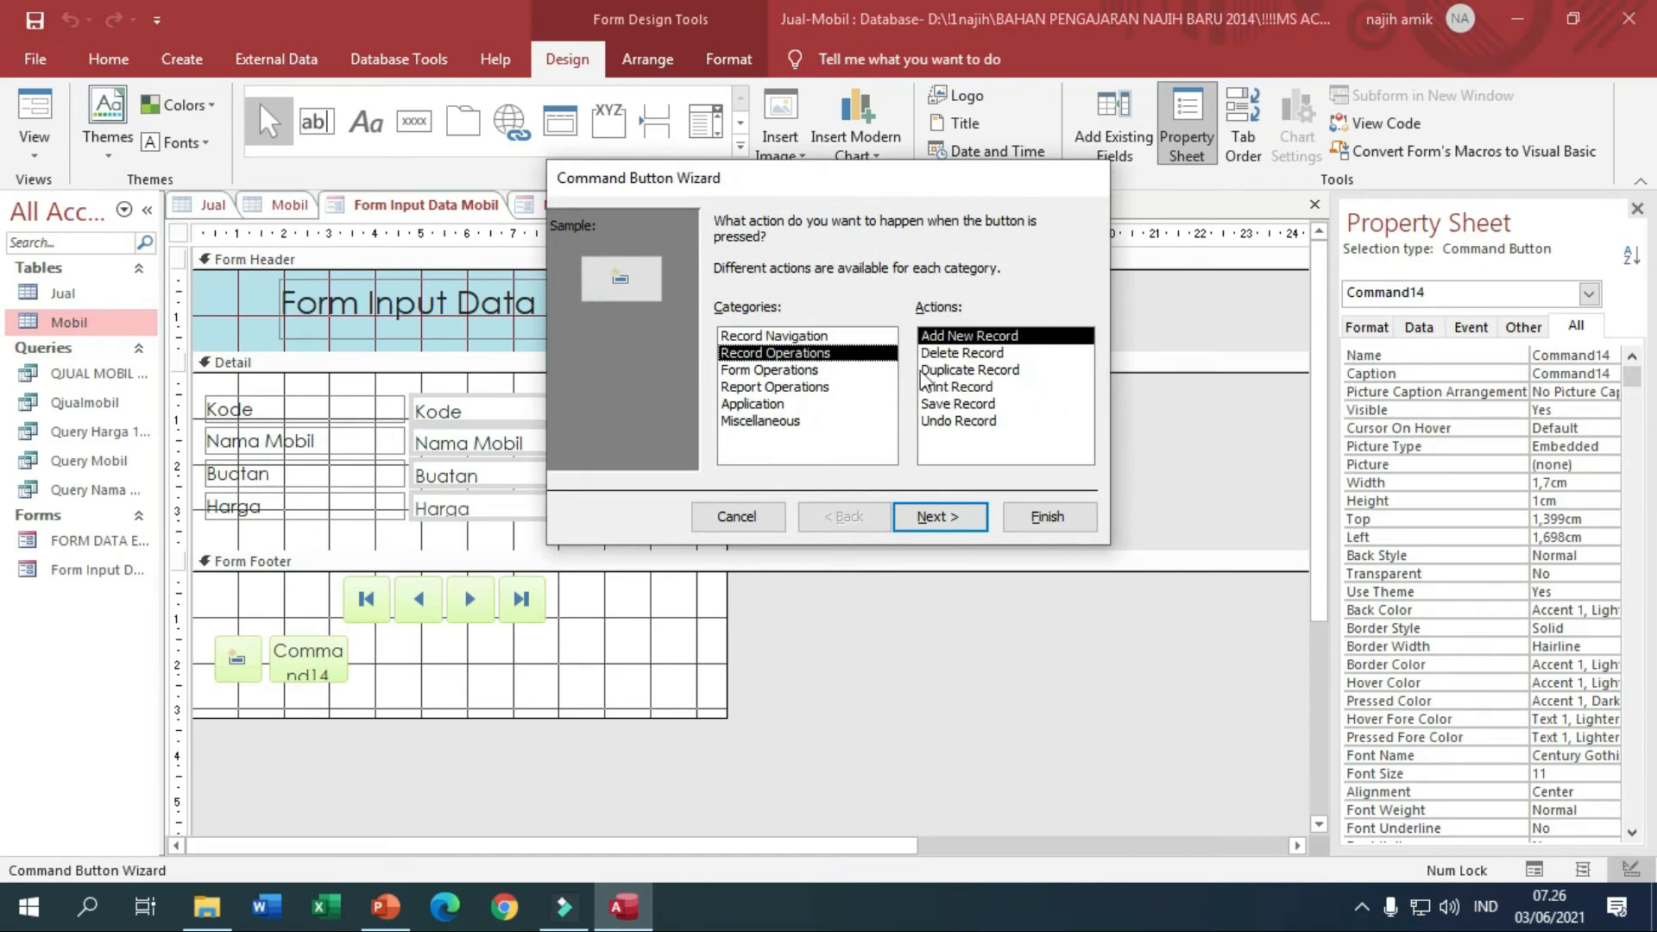
left_click(990, 420)
left_click(965, 404)
left_click(979, 517)
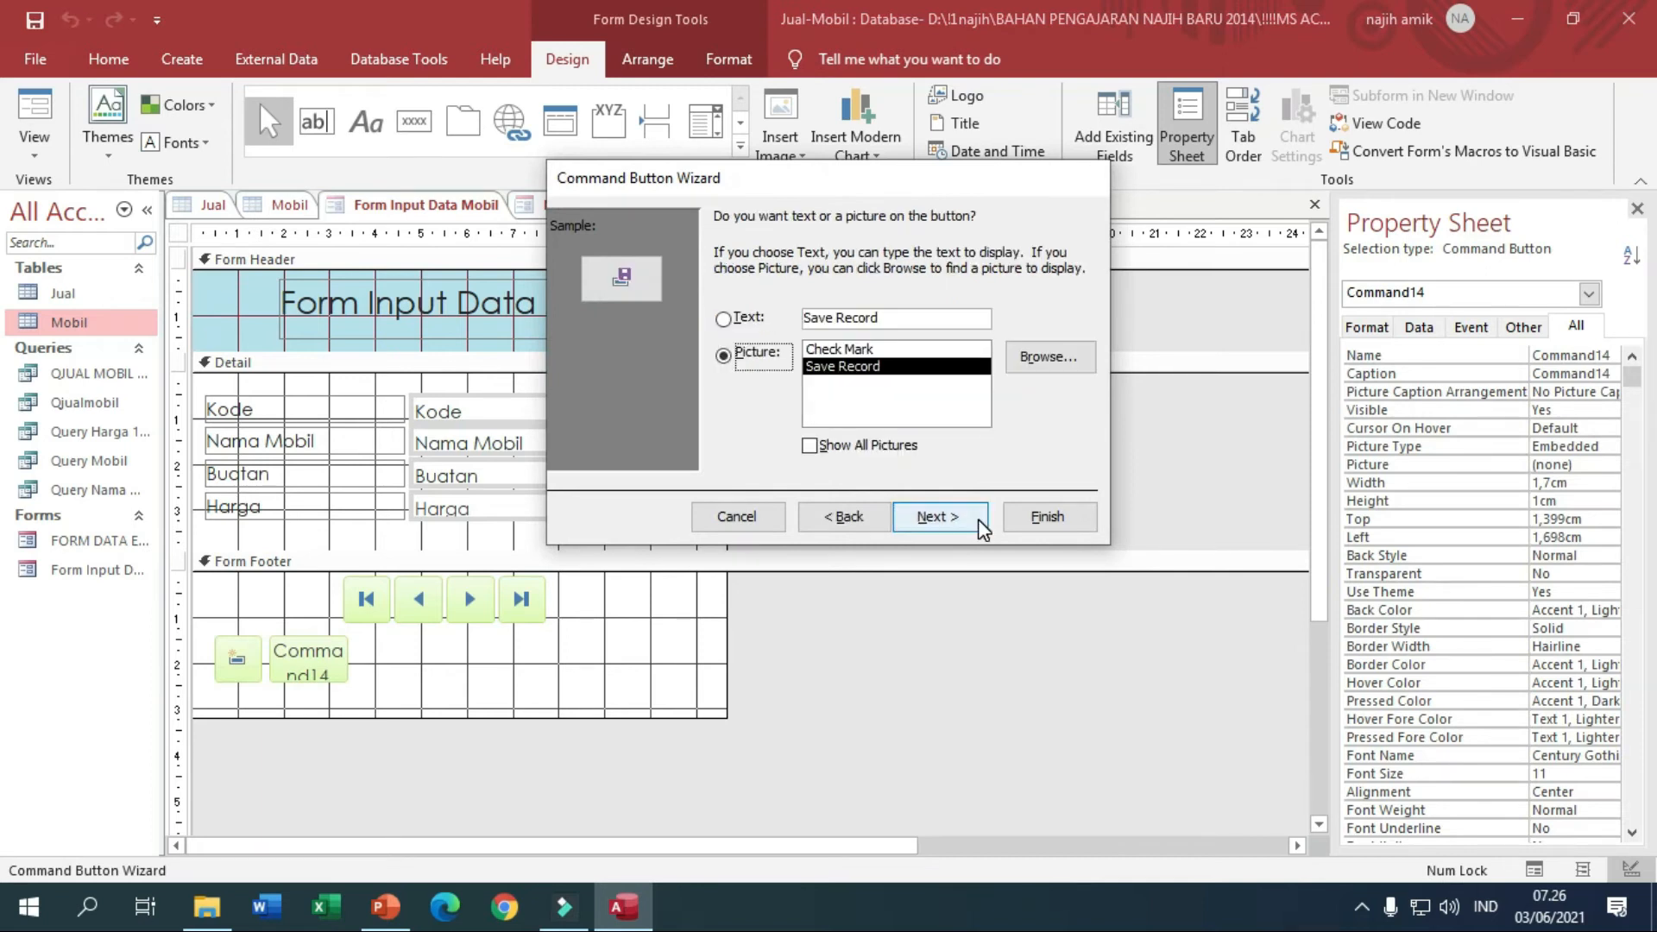
left_click(979, 517)
type("cmdsimpan")
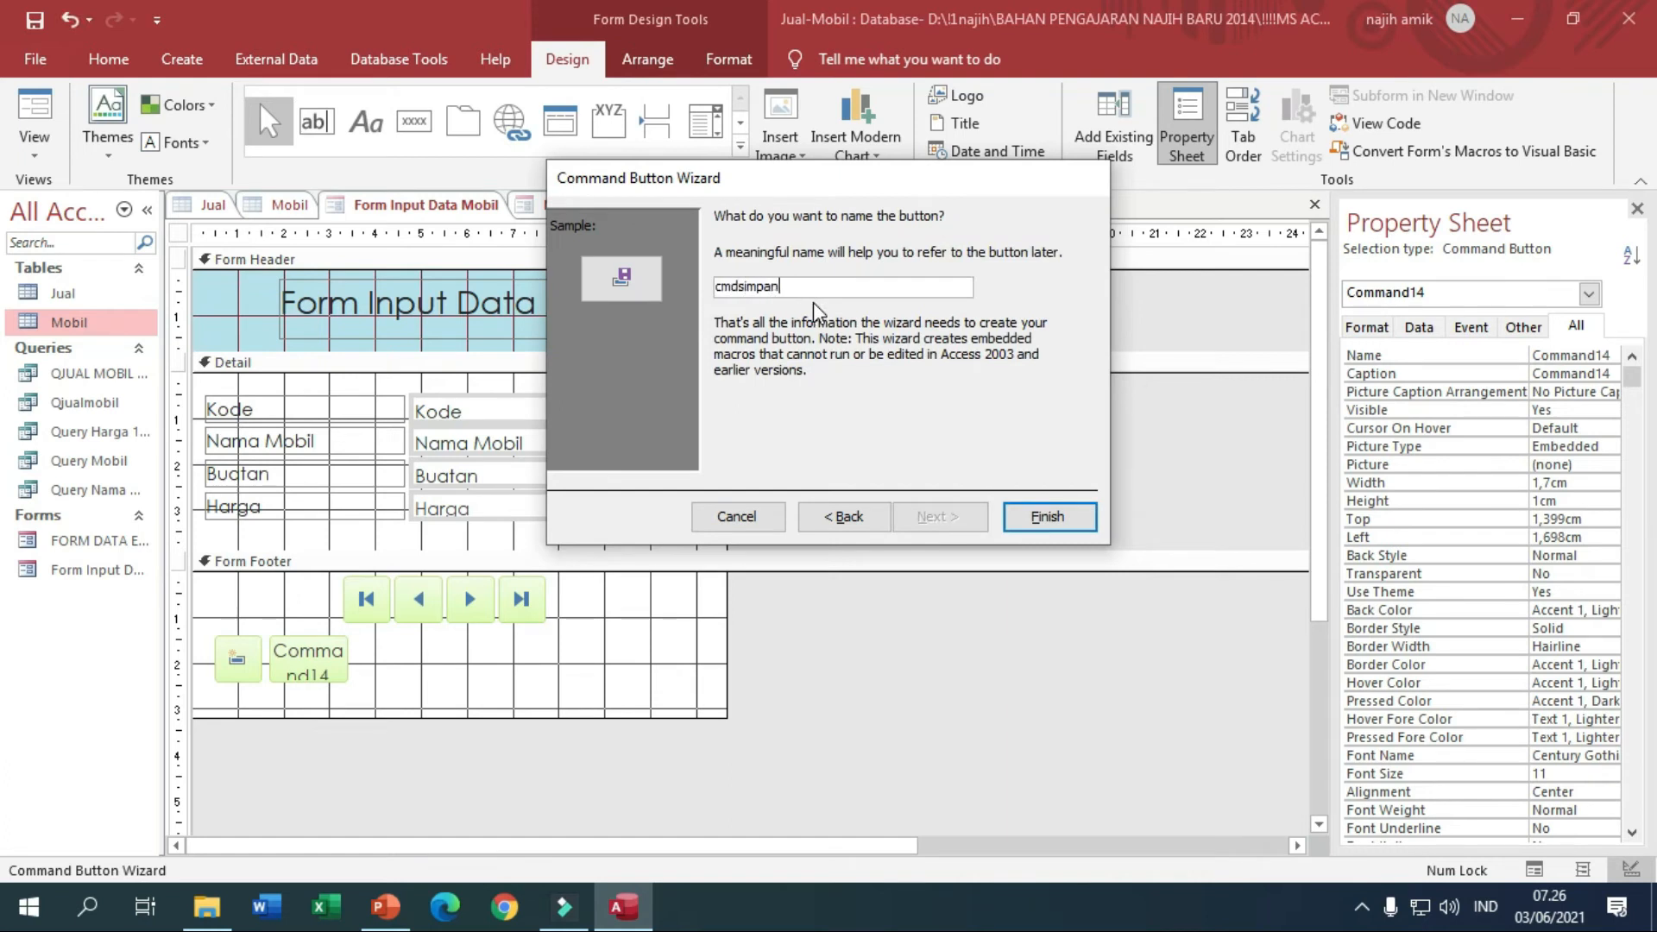
key("Return")
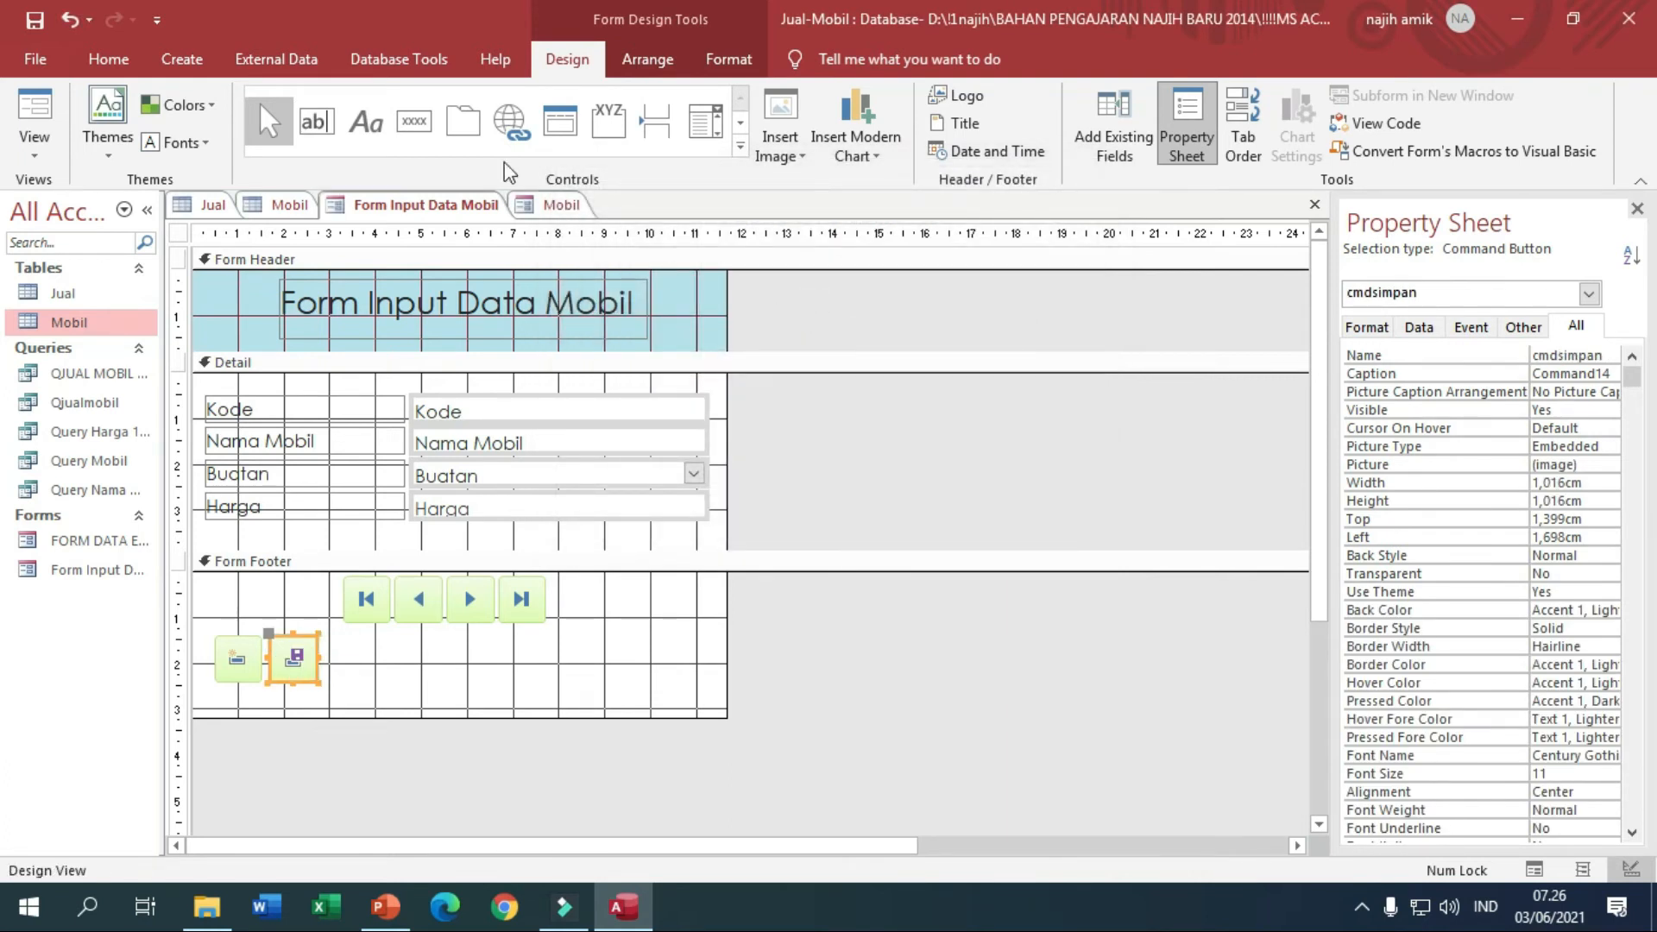
Add a Delete Record command button with its default picture beside the save-record button, named cmdhapus.
left_click(415, 125)
left_click_drag(326, 636, 395, 681)
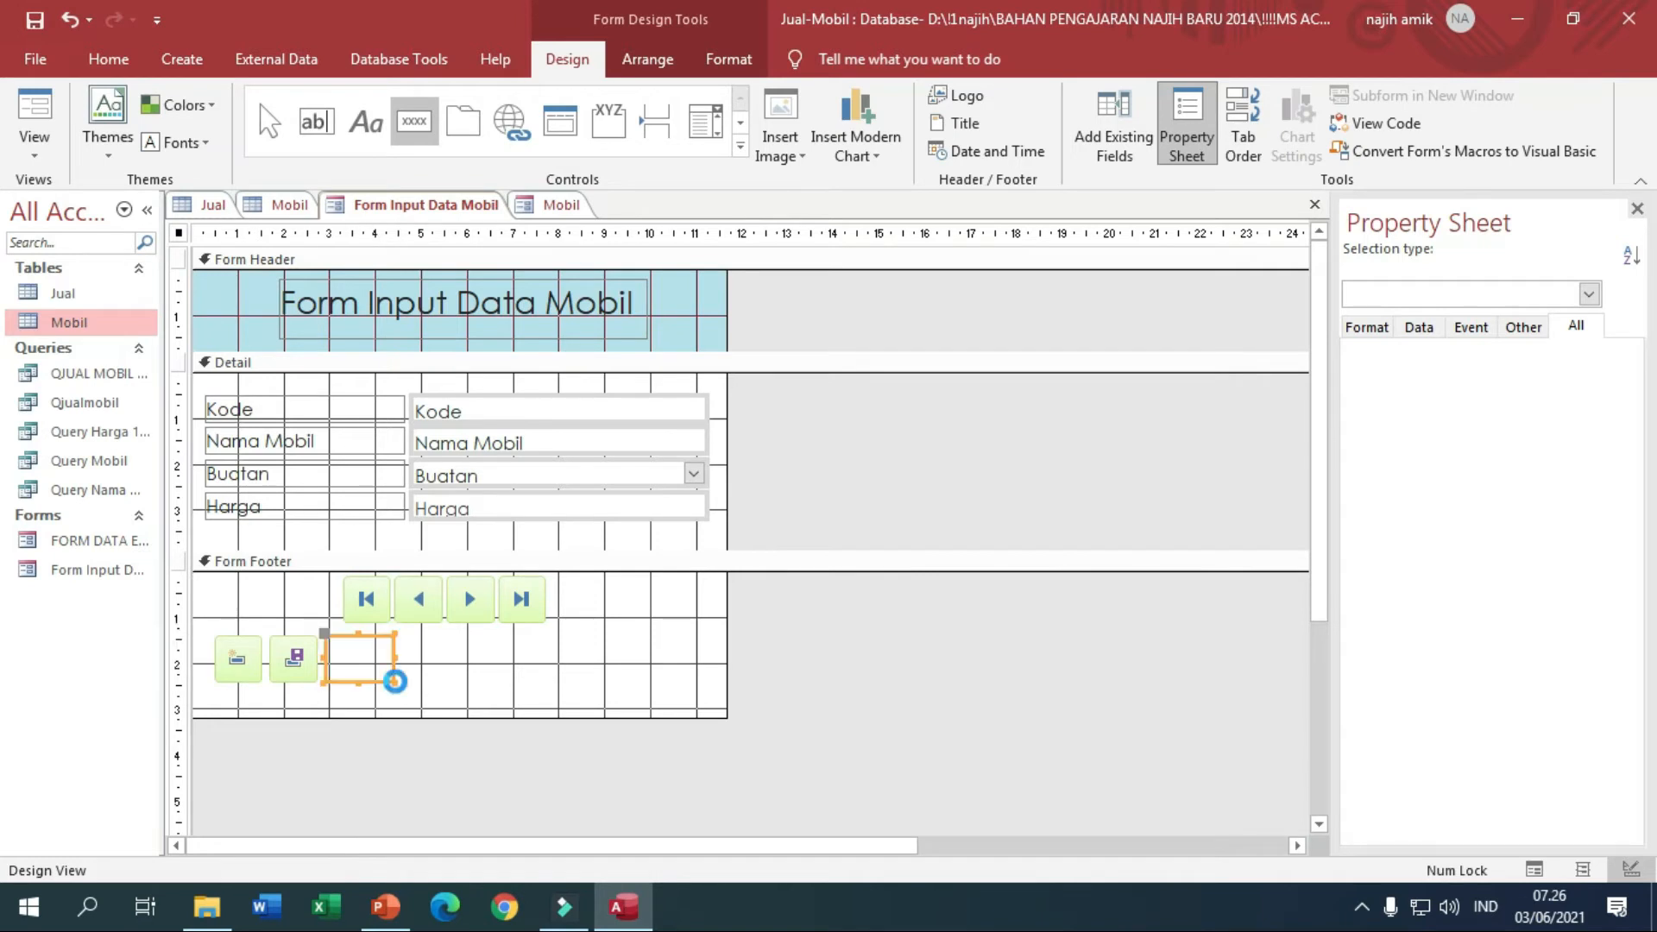
left_click(811, 357)
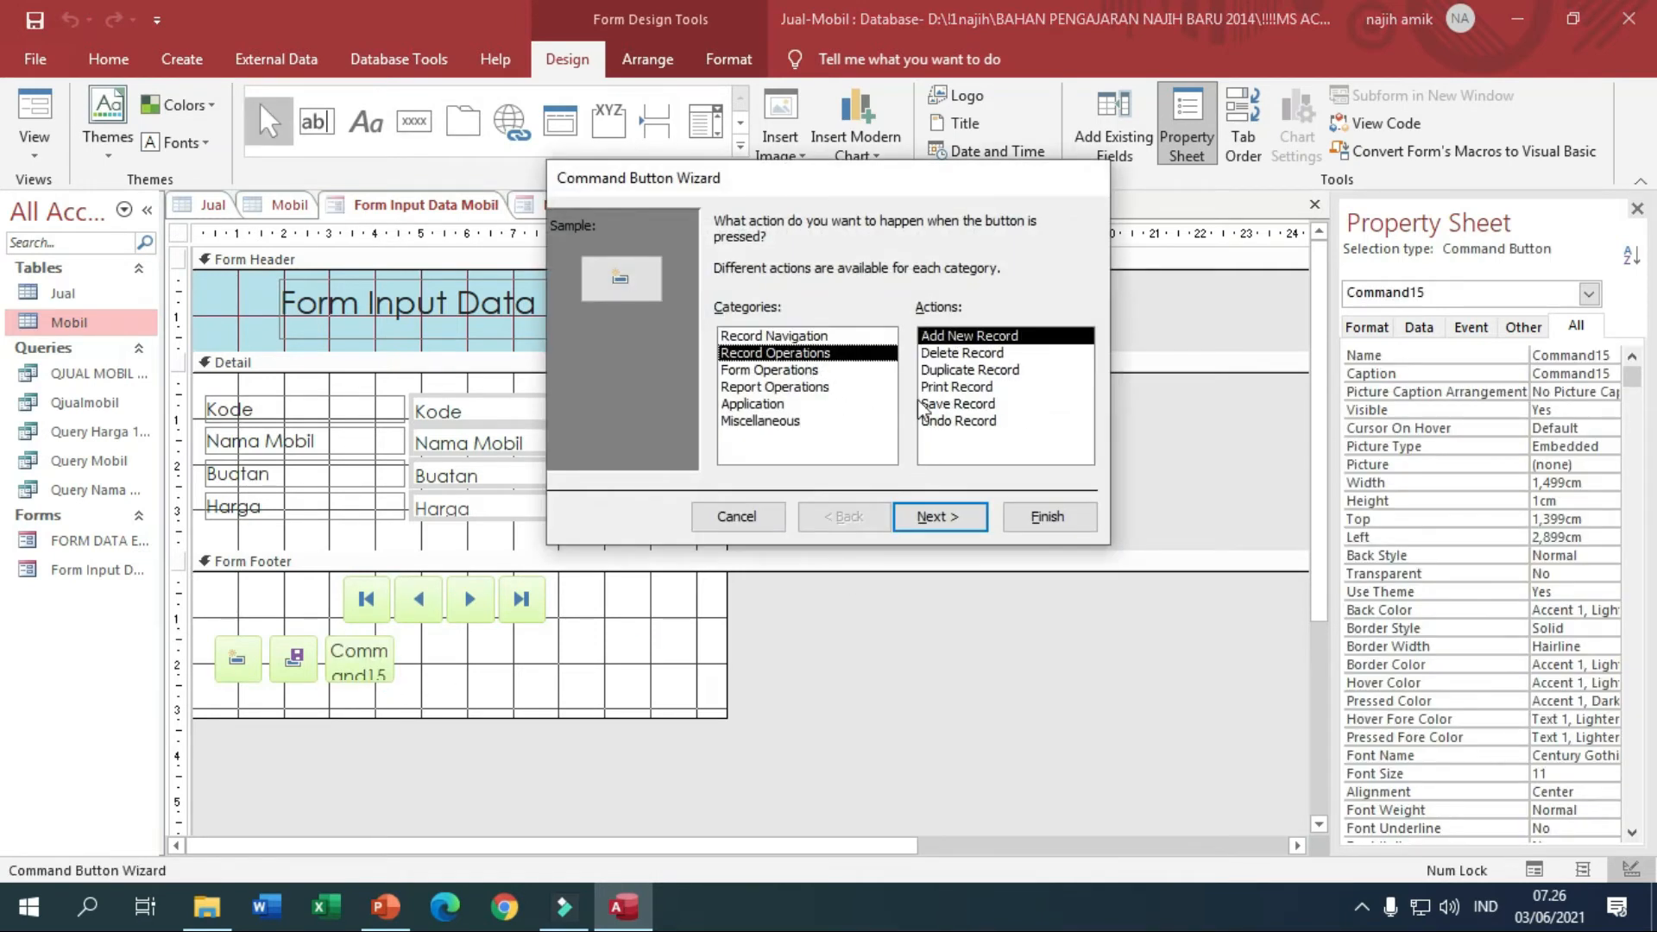
left_click(999, 353)
left_click(964, 517)
left_click(964, 517)
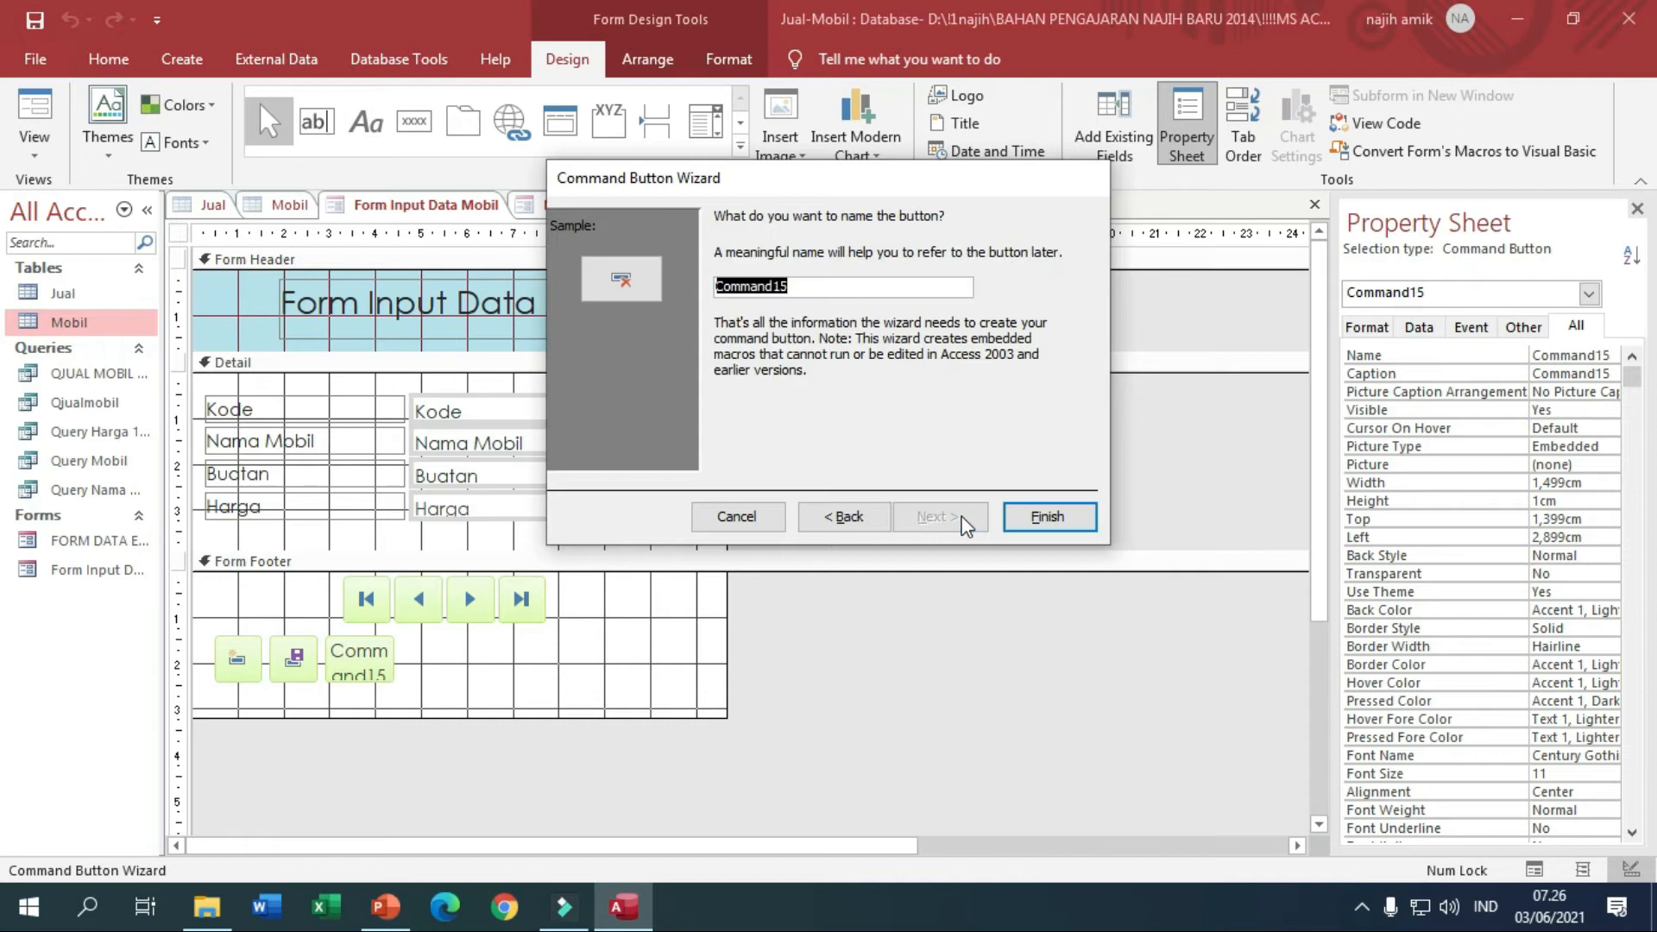
type("cmdhapus")
key("Return")
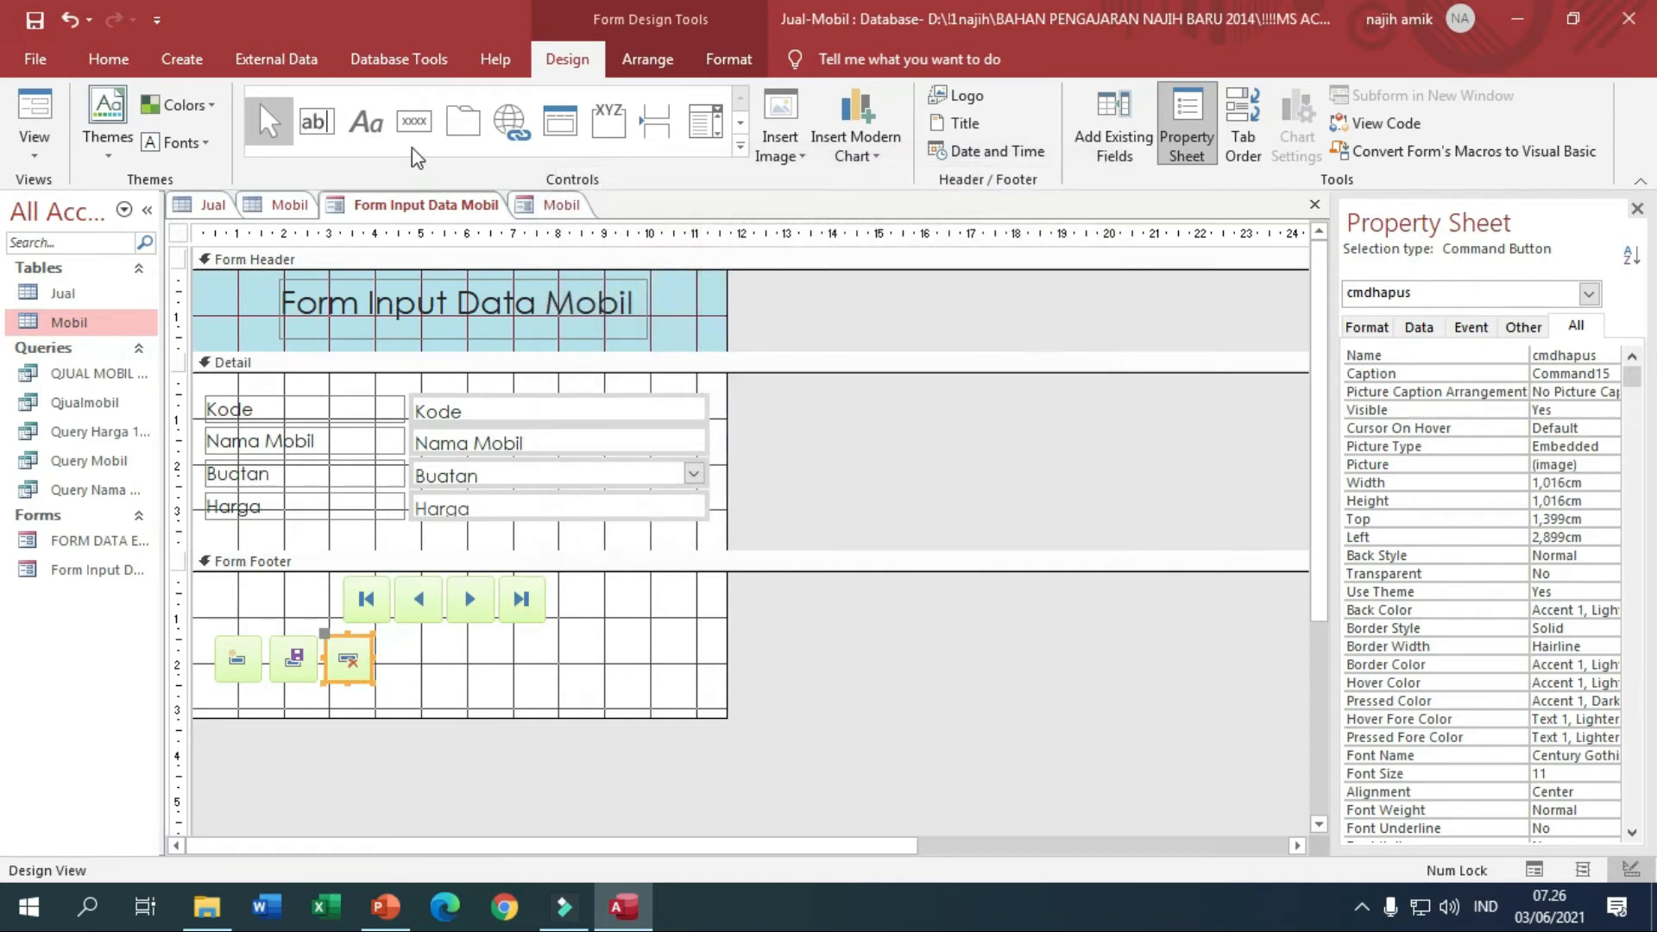
Add a Find Record command button with the Binoculars (Find) picture beside the delete-record button.
left_click(414, 120)
left_click_drag(385, 640, 446, 677)
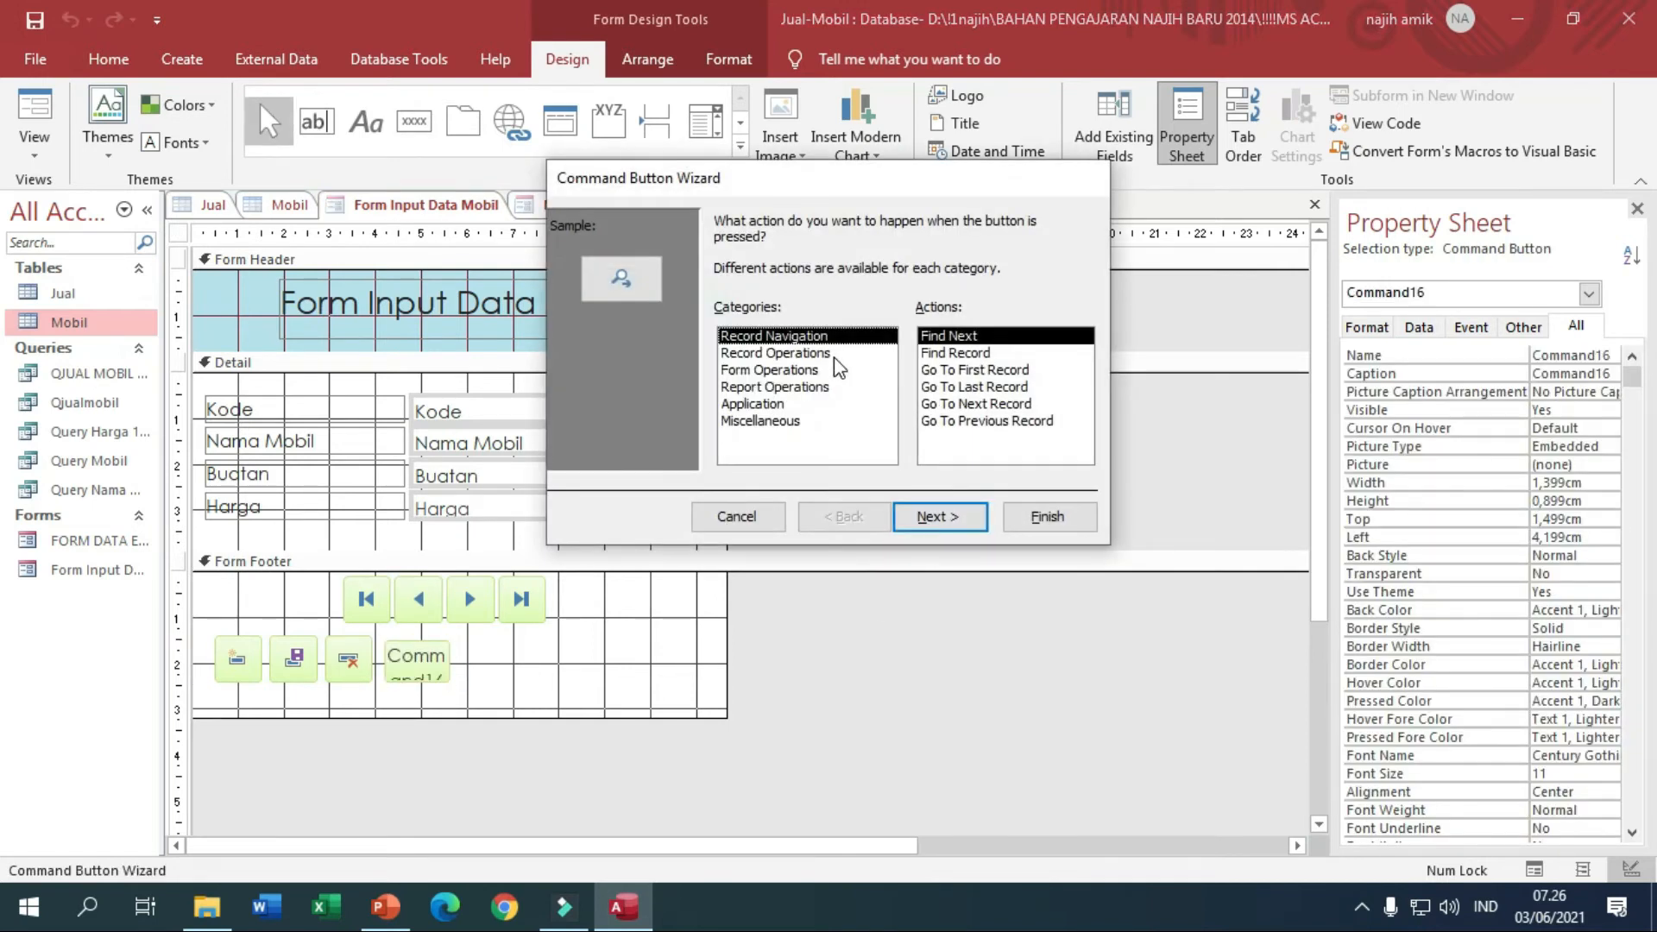
left_click(833, 354)
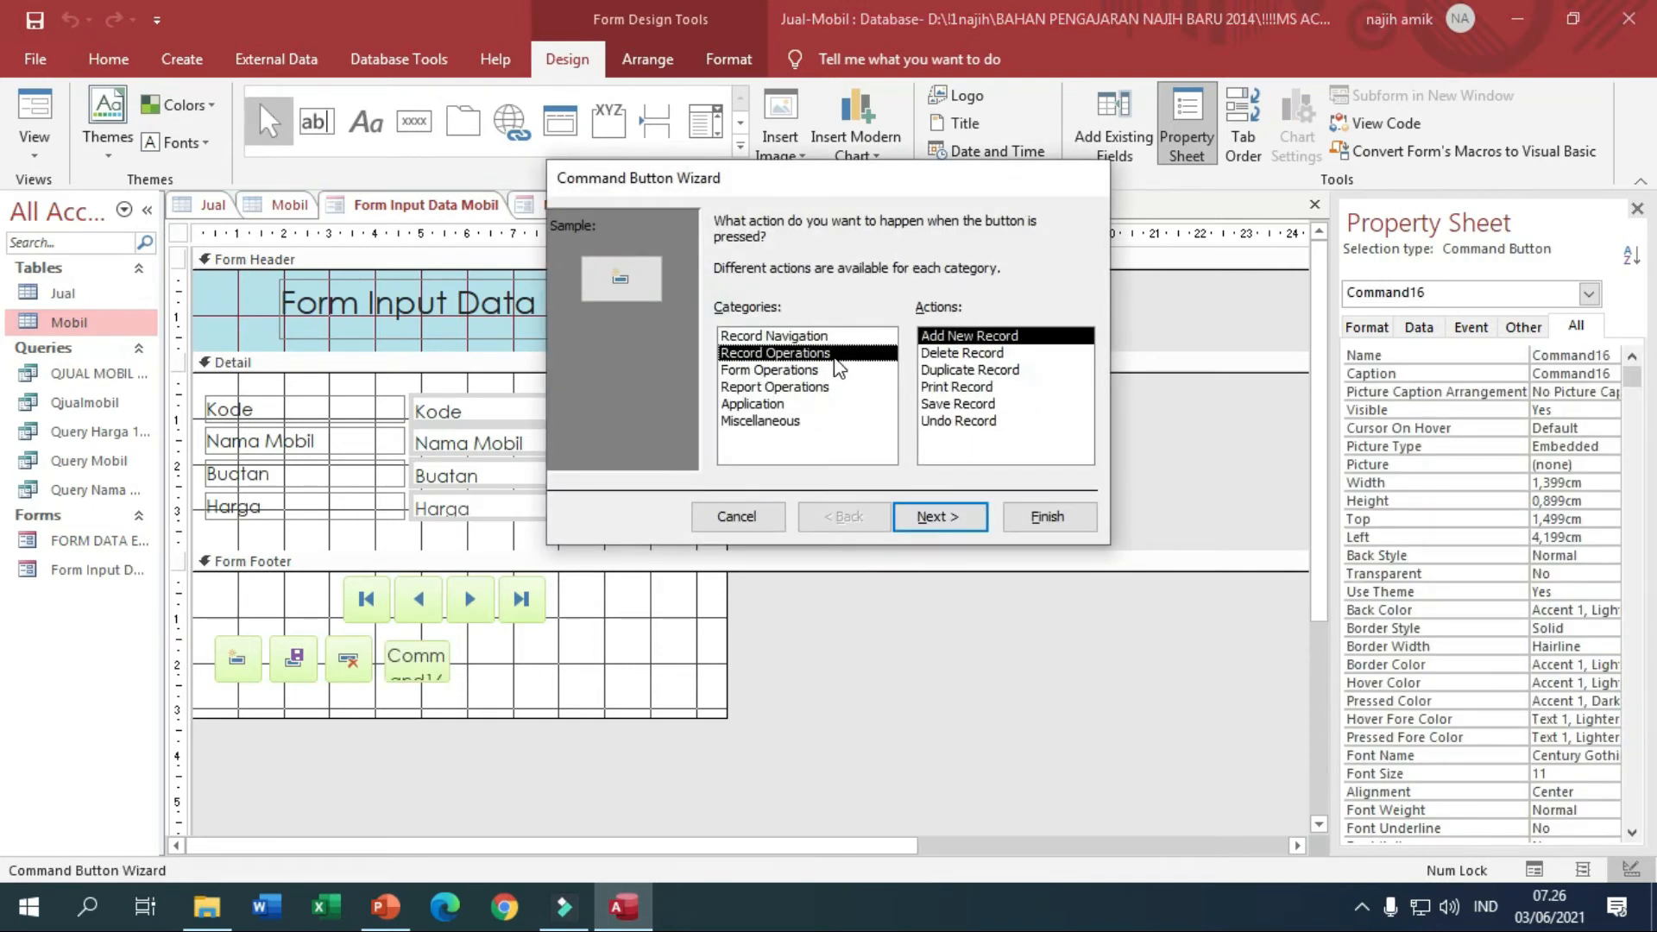
left_click(820, 371)
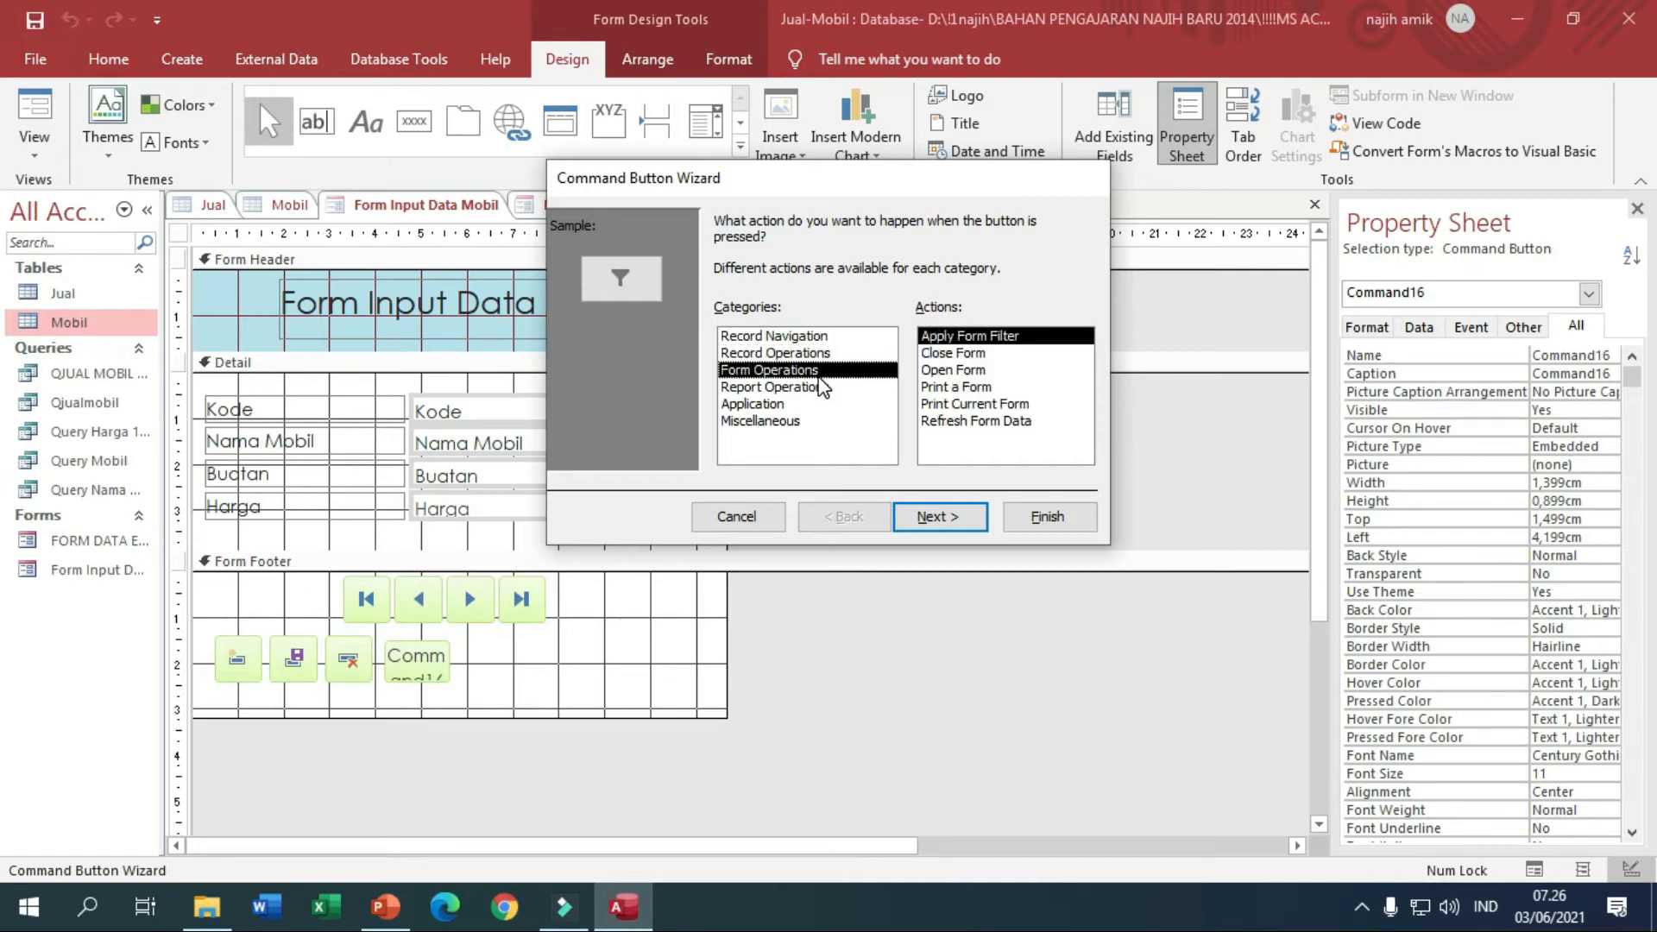
left_click(820, 337)
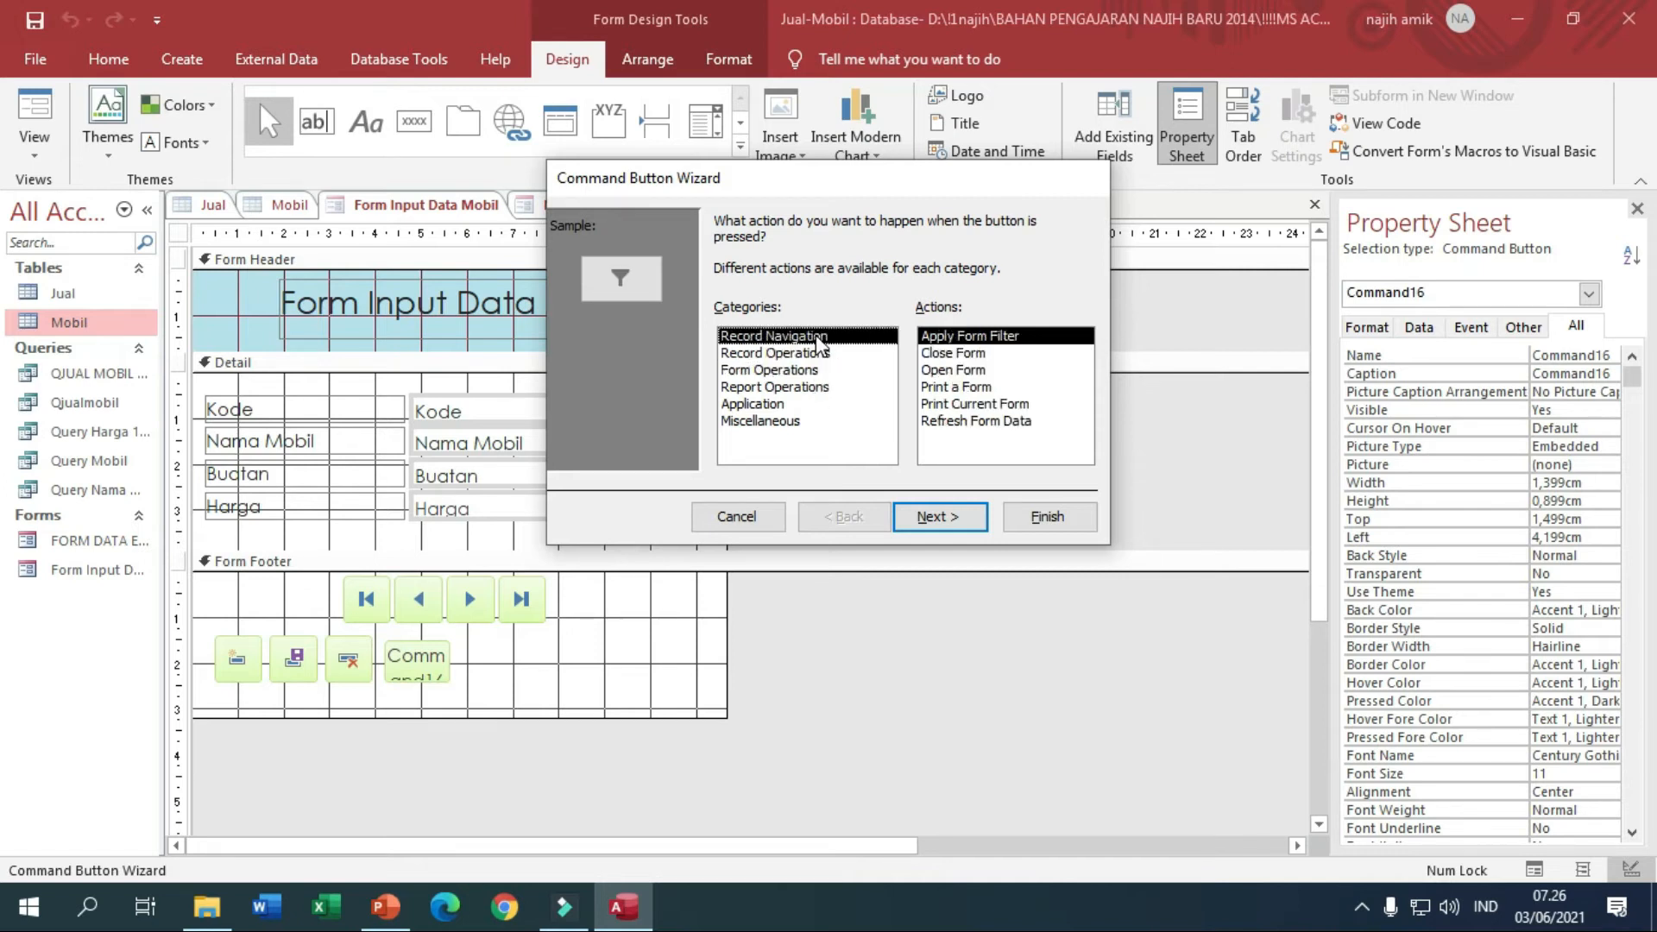
left_click(973, 354)
left_click(971, 337)
left_click(973, 354)
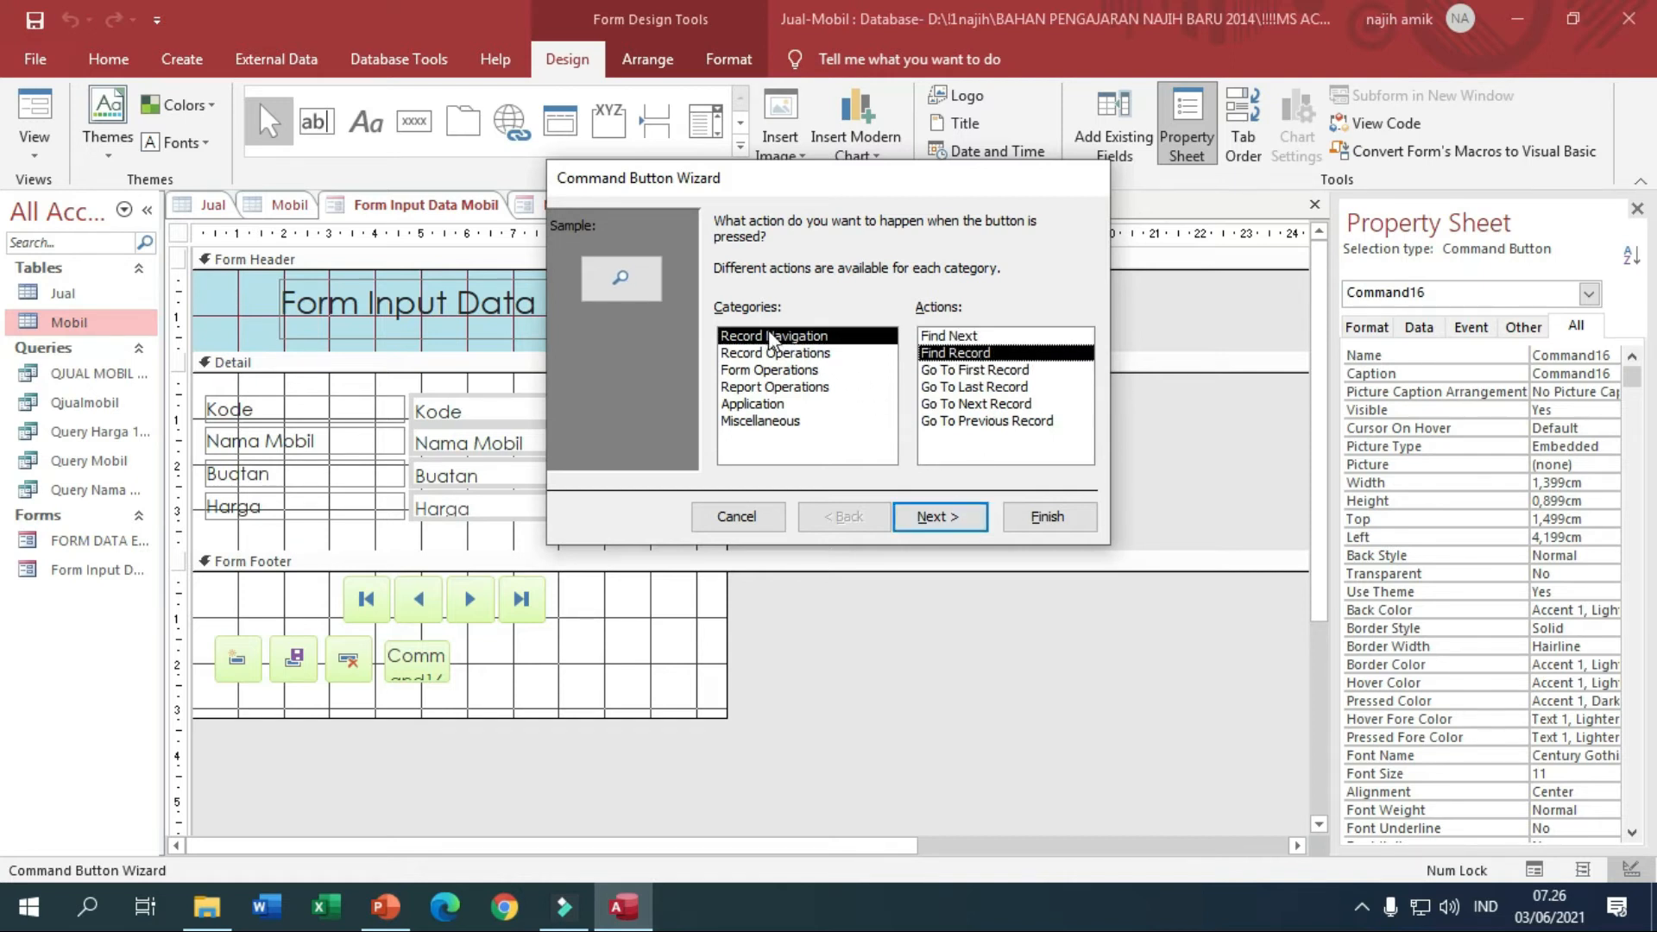
left_click(972, 517)
left_click(973, 517)
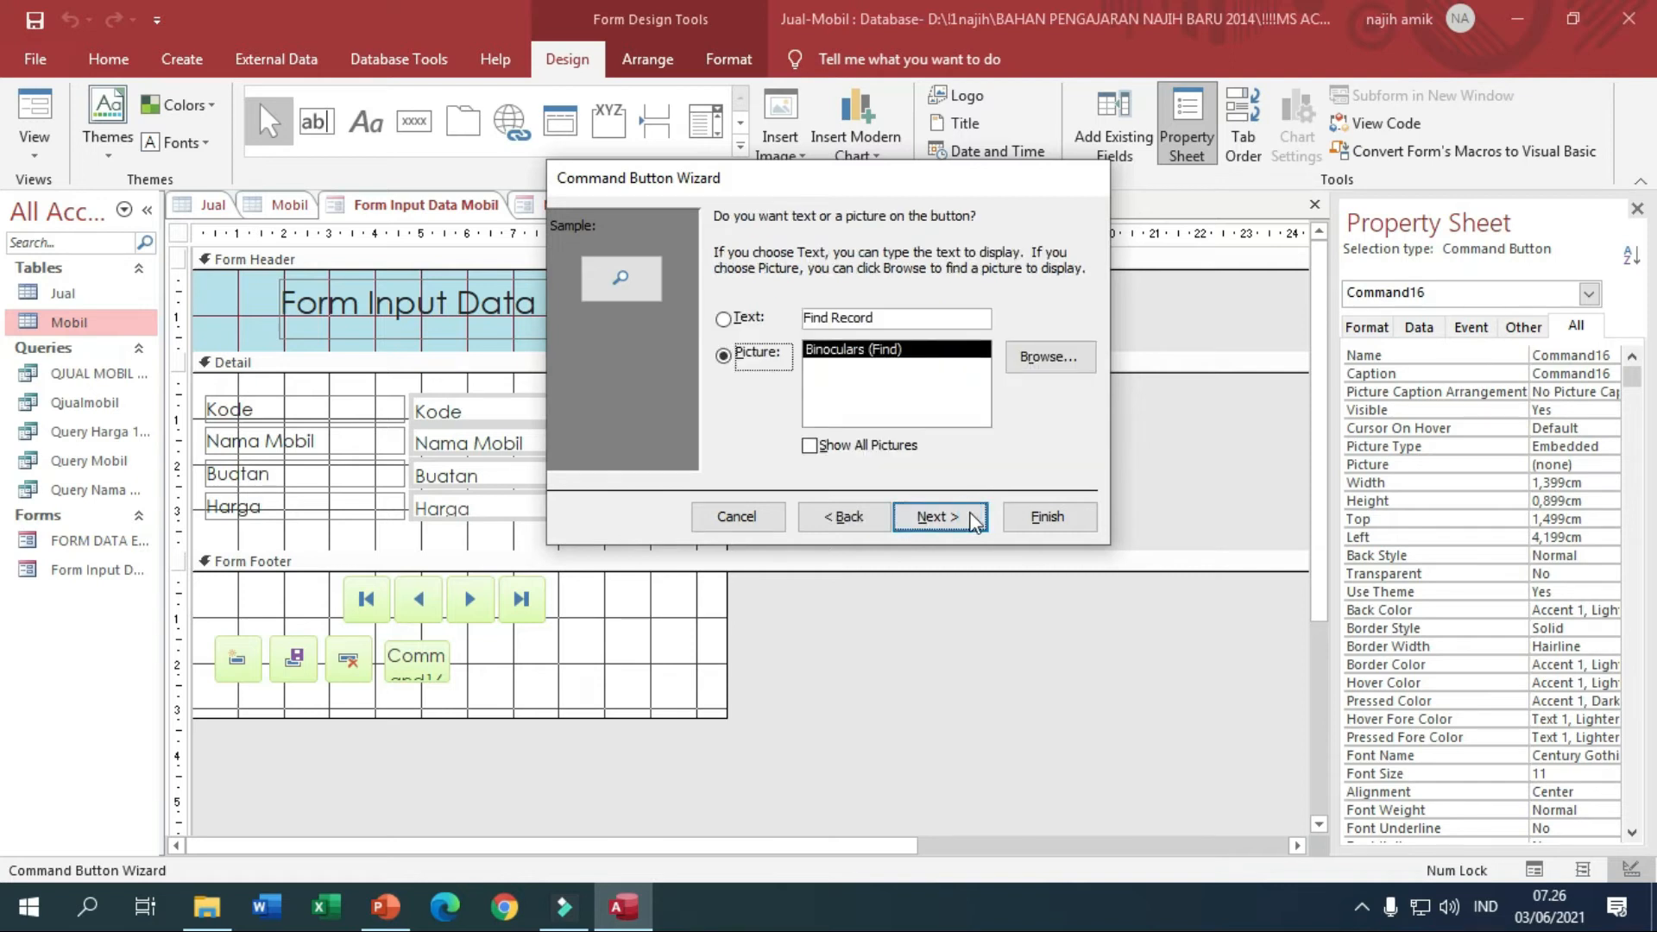
Name the Find Record button cmdcaridata and align it with the other record buttons in the form footer.
type("cmdcaridata")
key("Return")
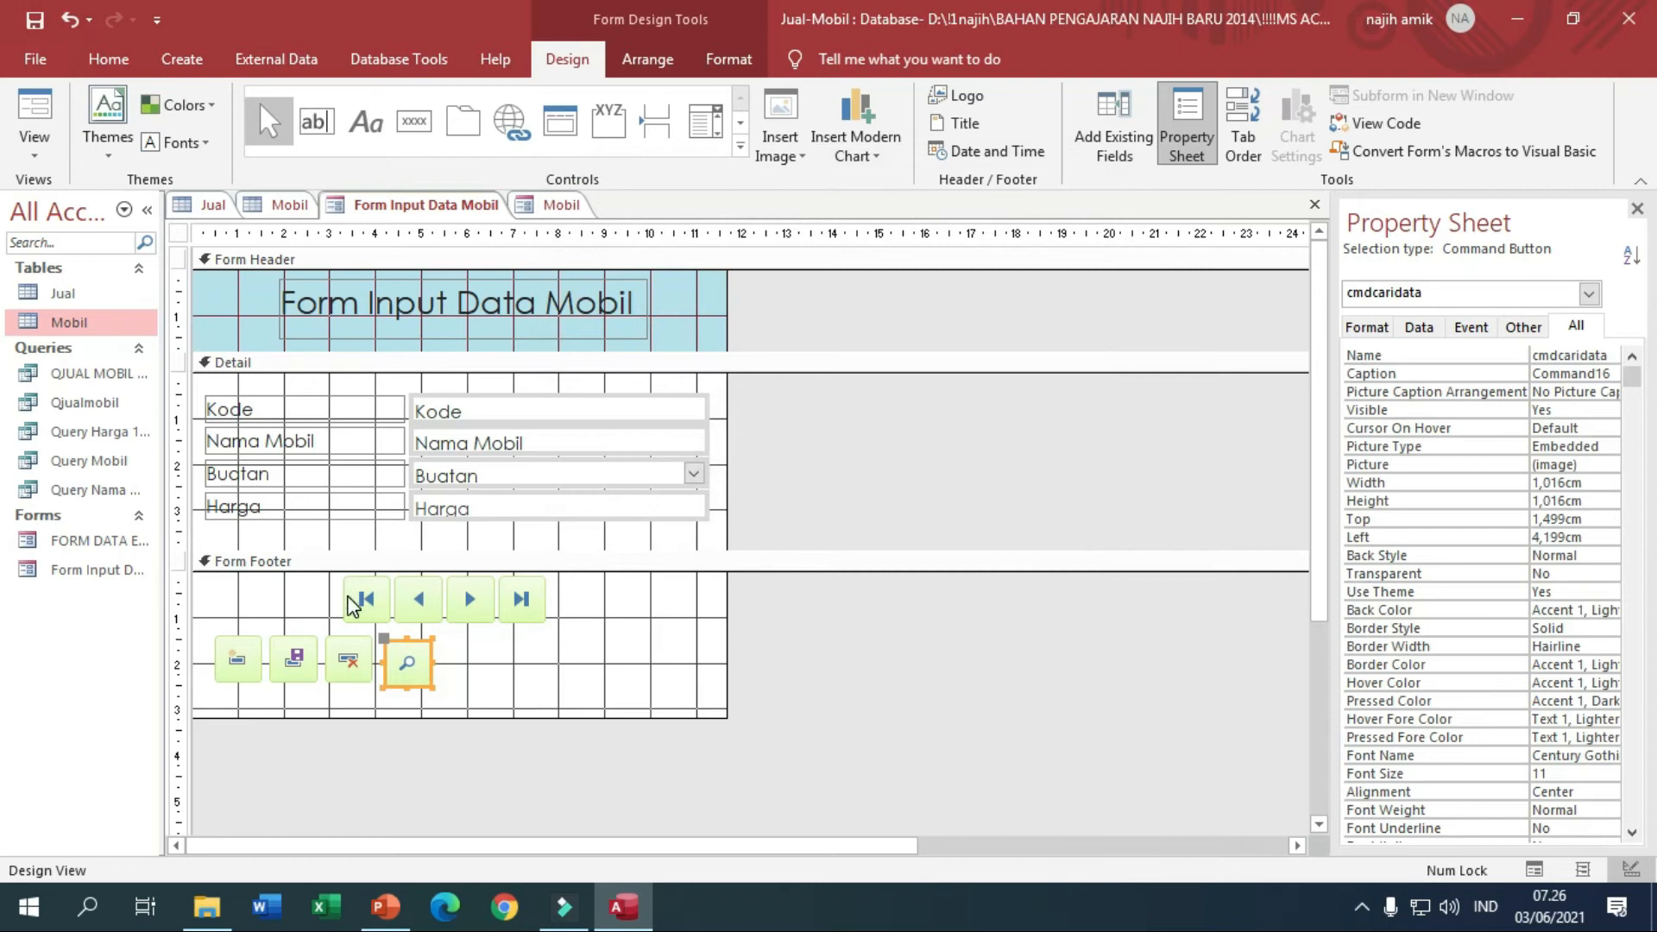
left_click_drag(415, 641, 413, 637)
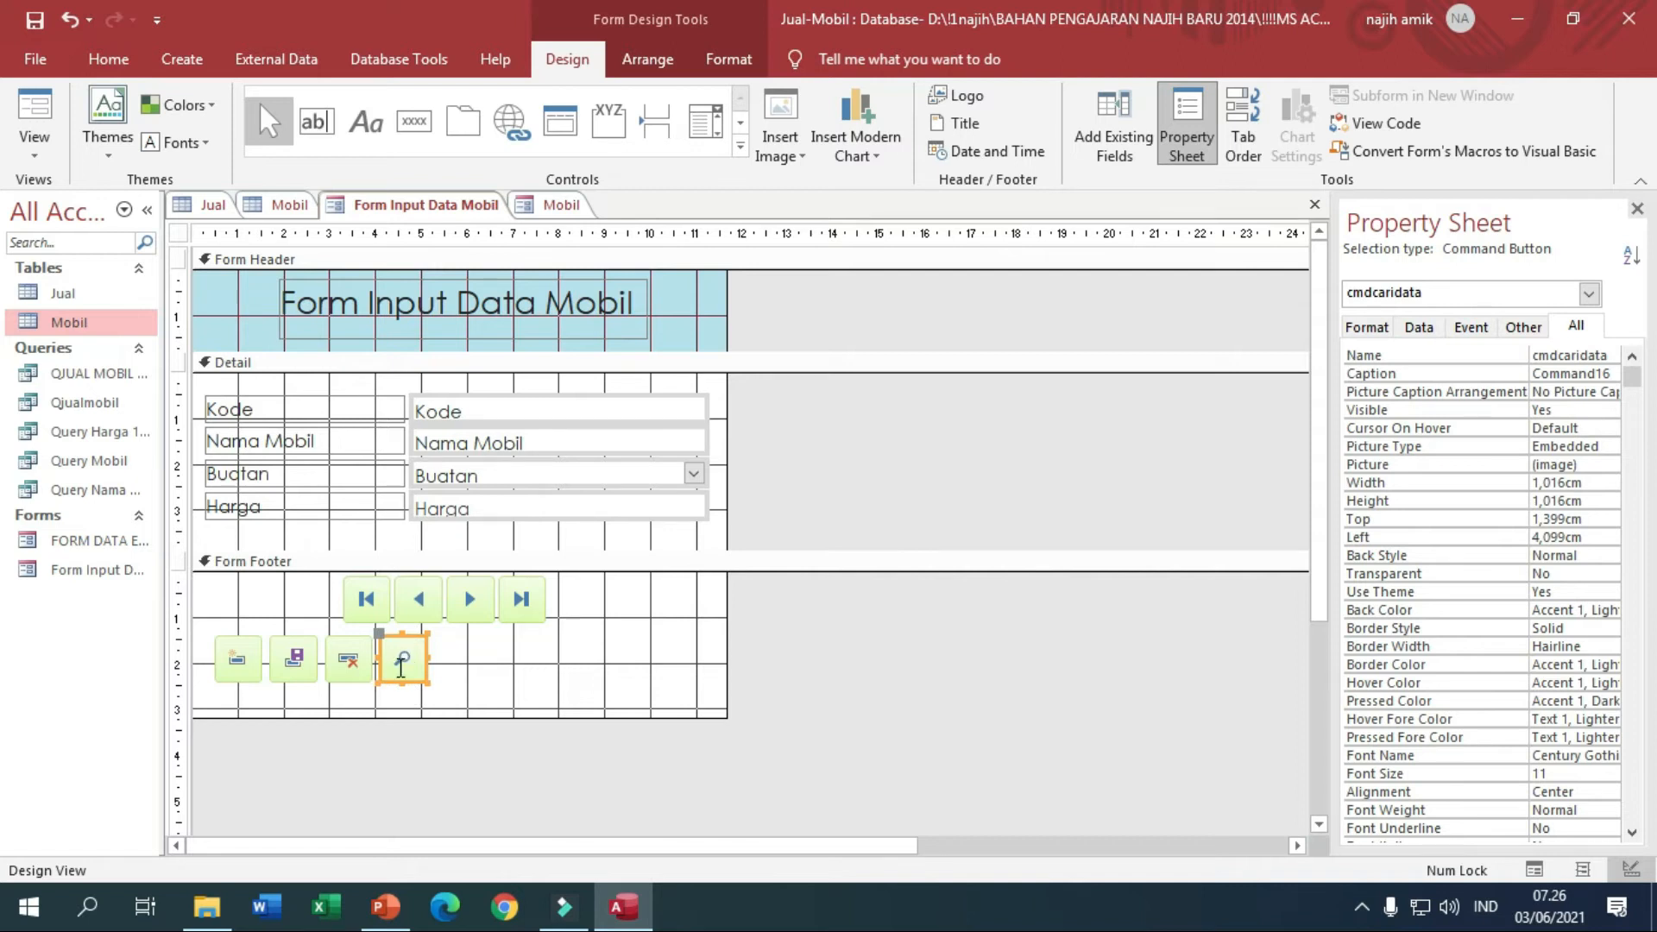
Add a command button to the form footer with the Form Operations action Close Form and name it cmdkeluar.
left_click(415, 120)
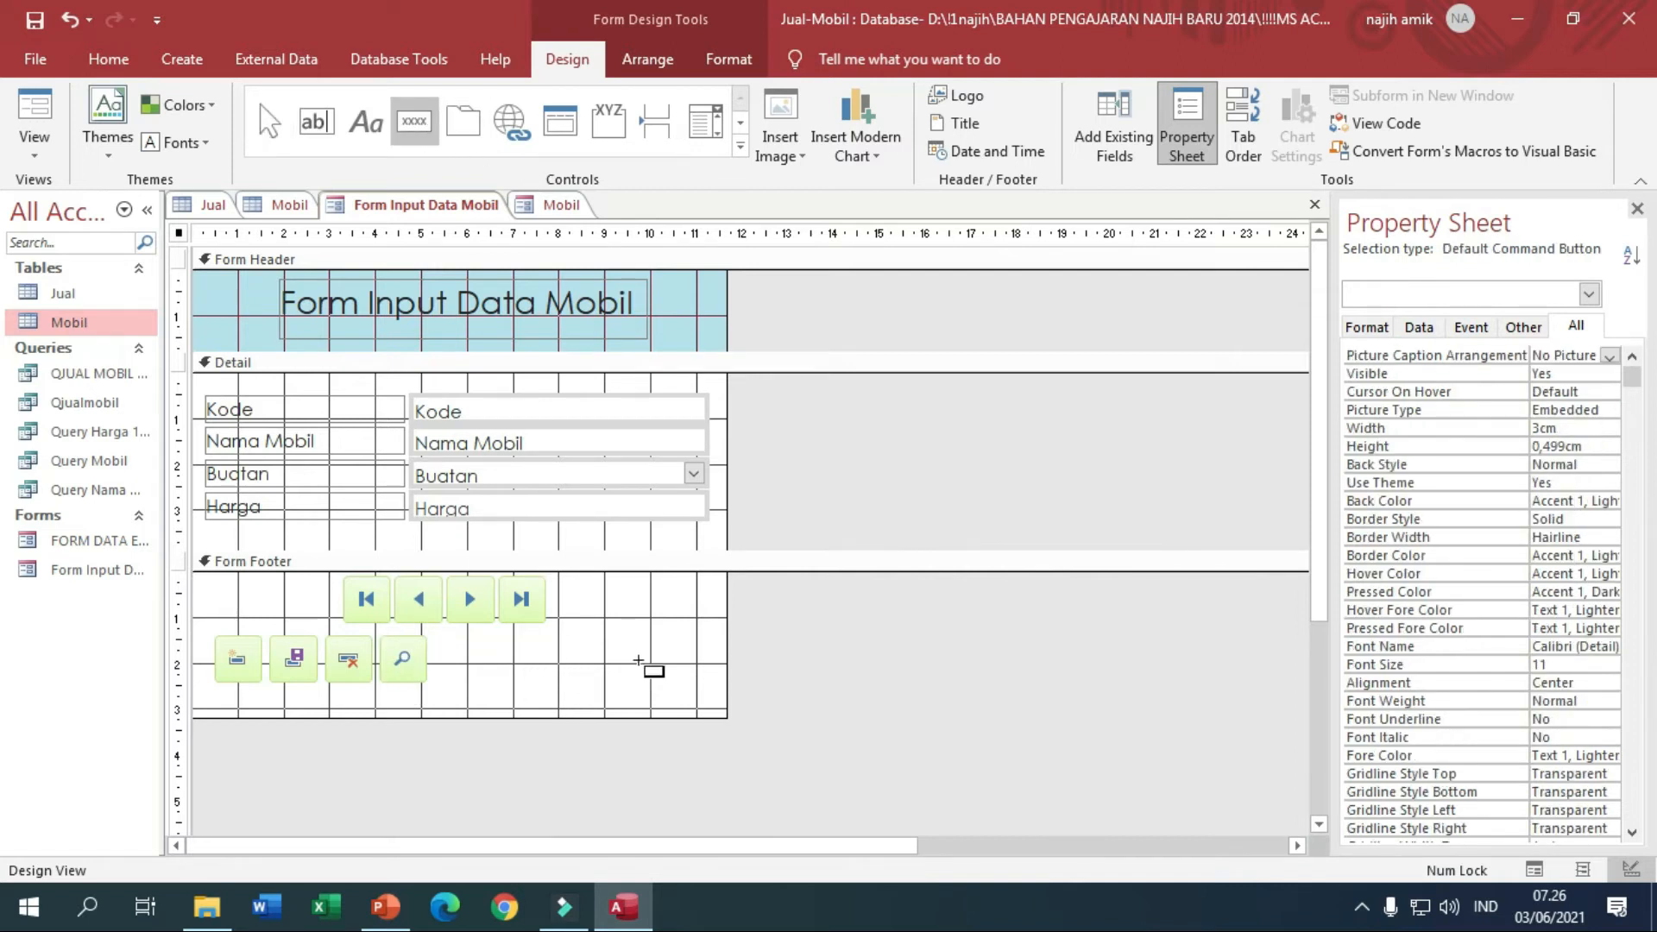
left_click_drag(654, 636, 713, 683)
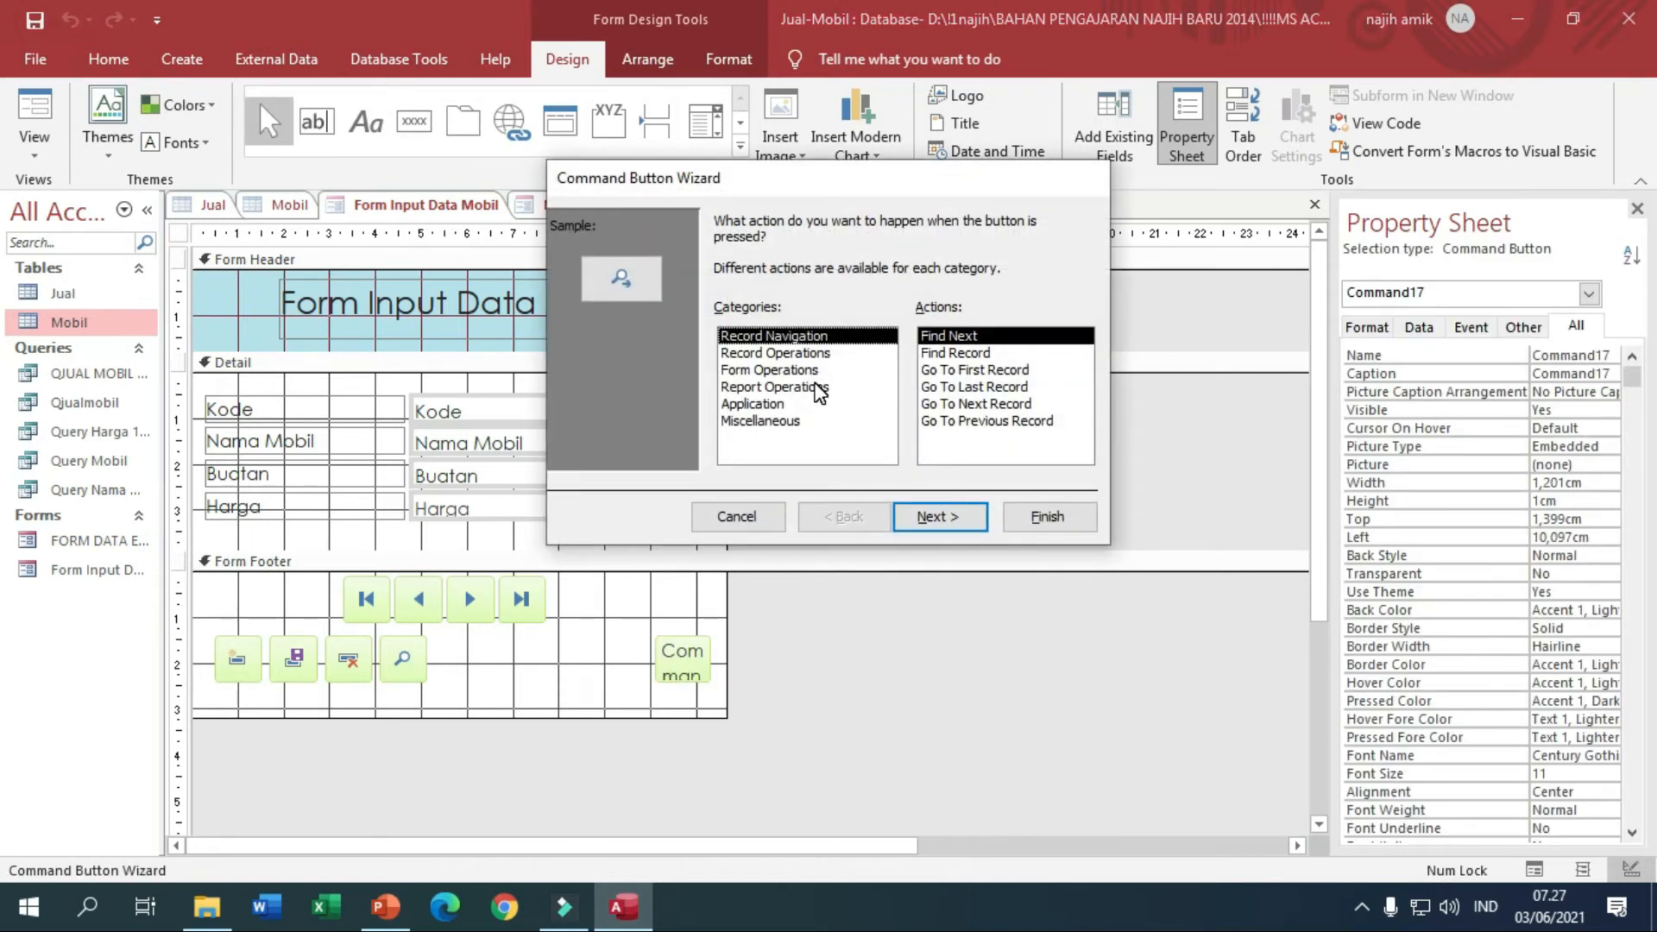
left_click(799, 372)
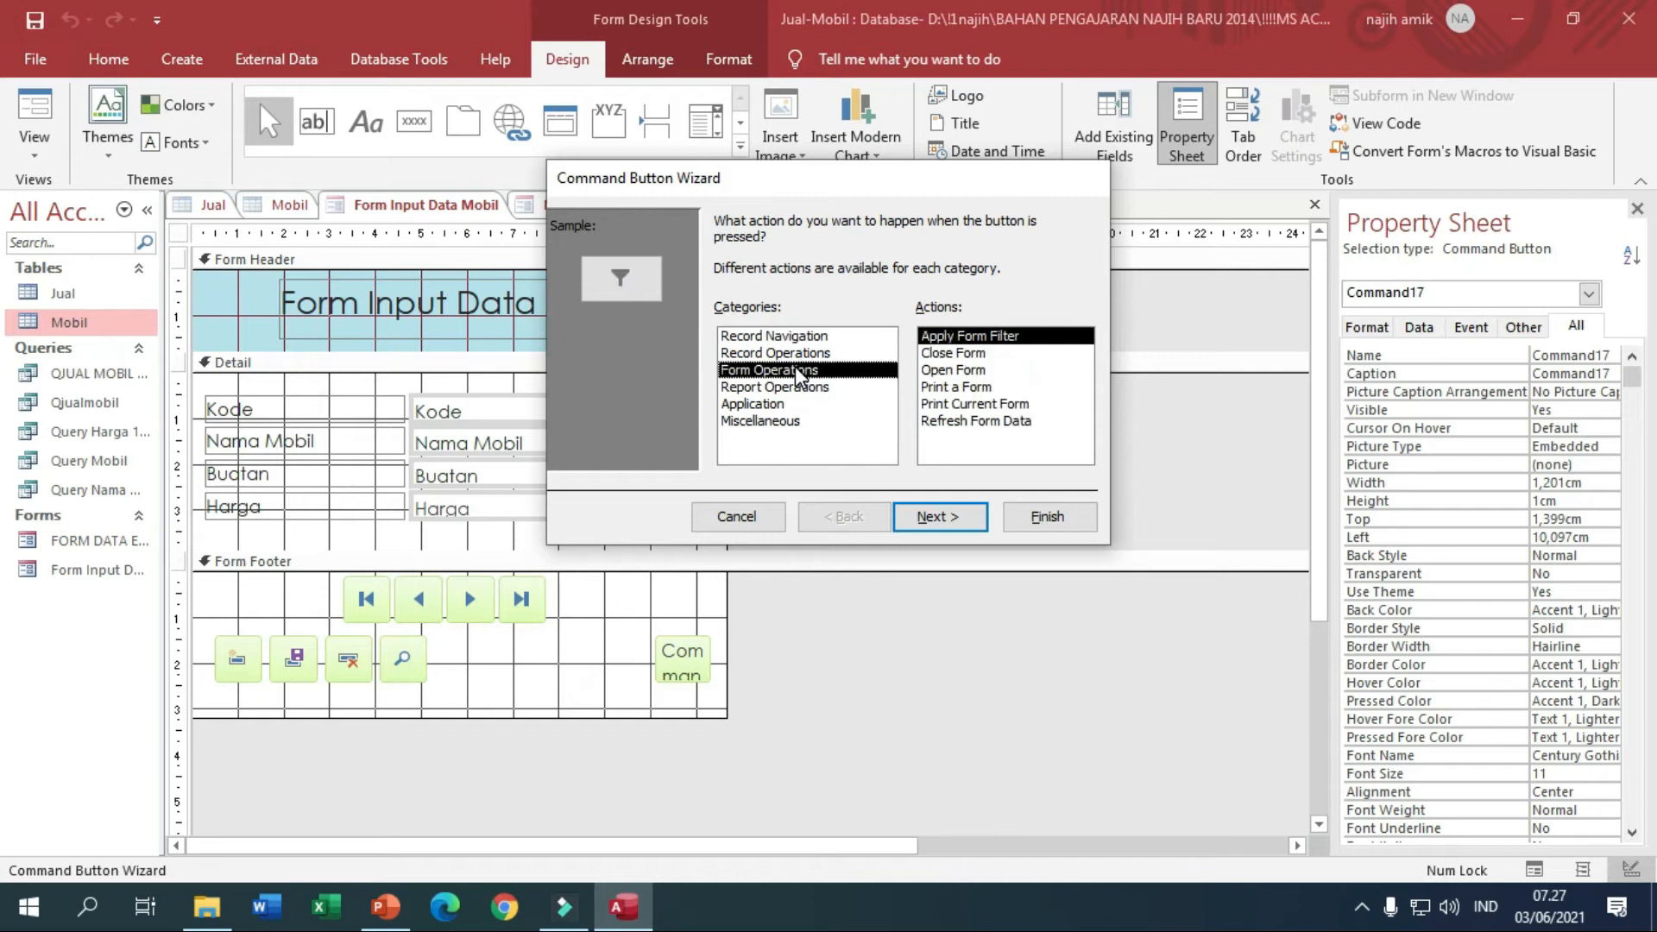
left_click(951, 356)
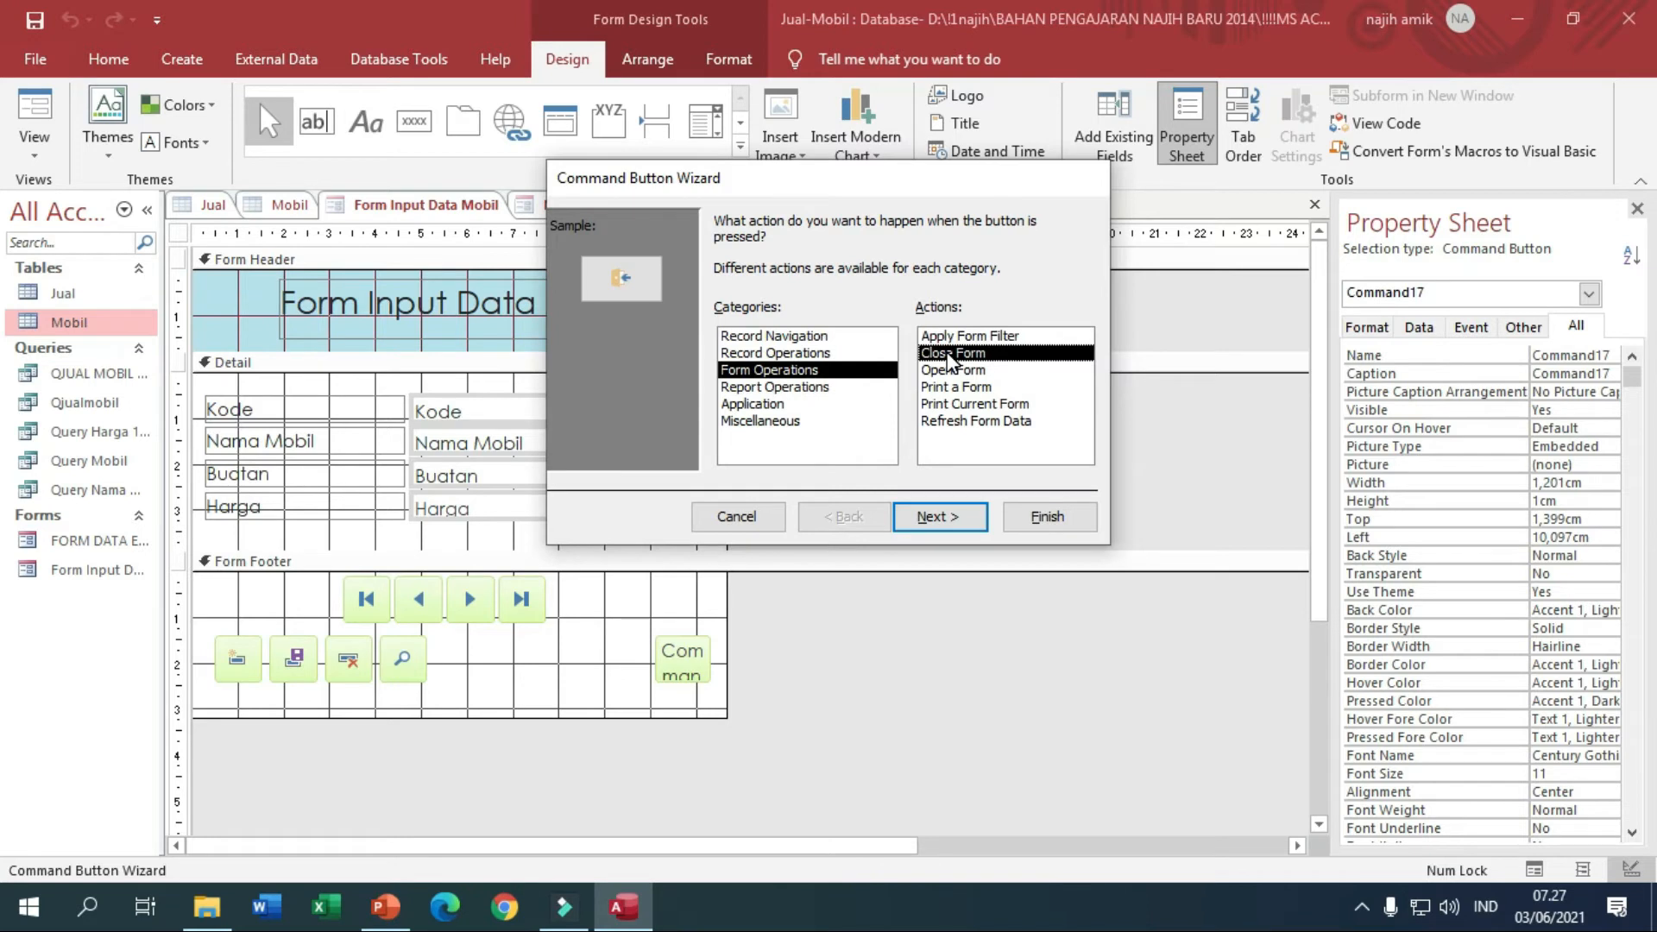
left_click(936, 517)
left_click(946, 520)
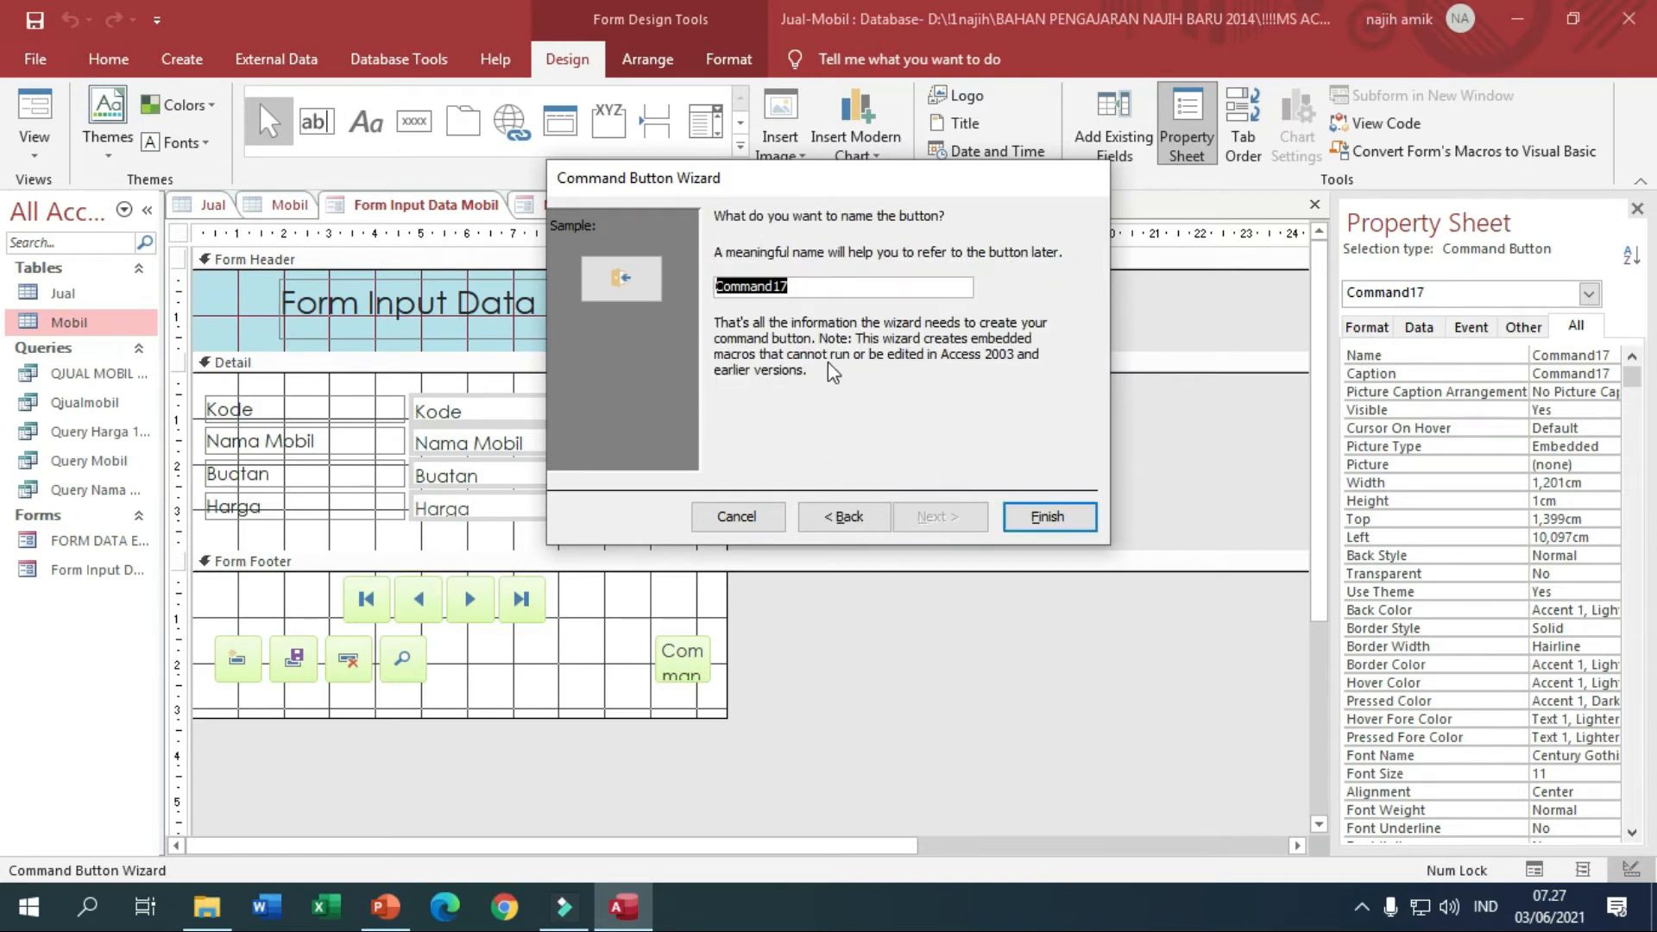
type("cmdkeluar")
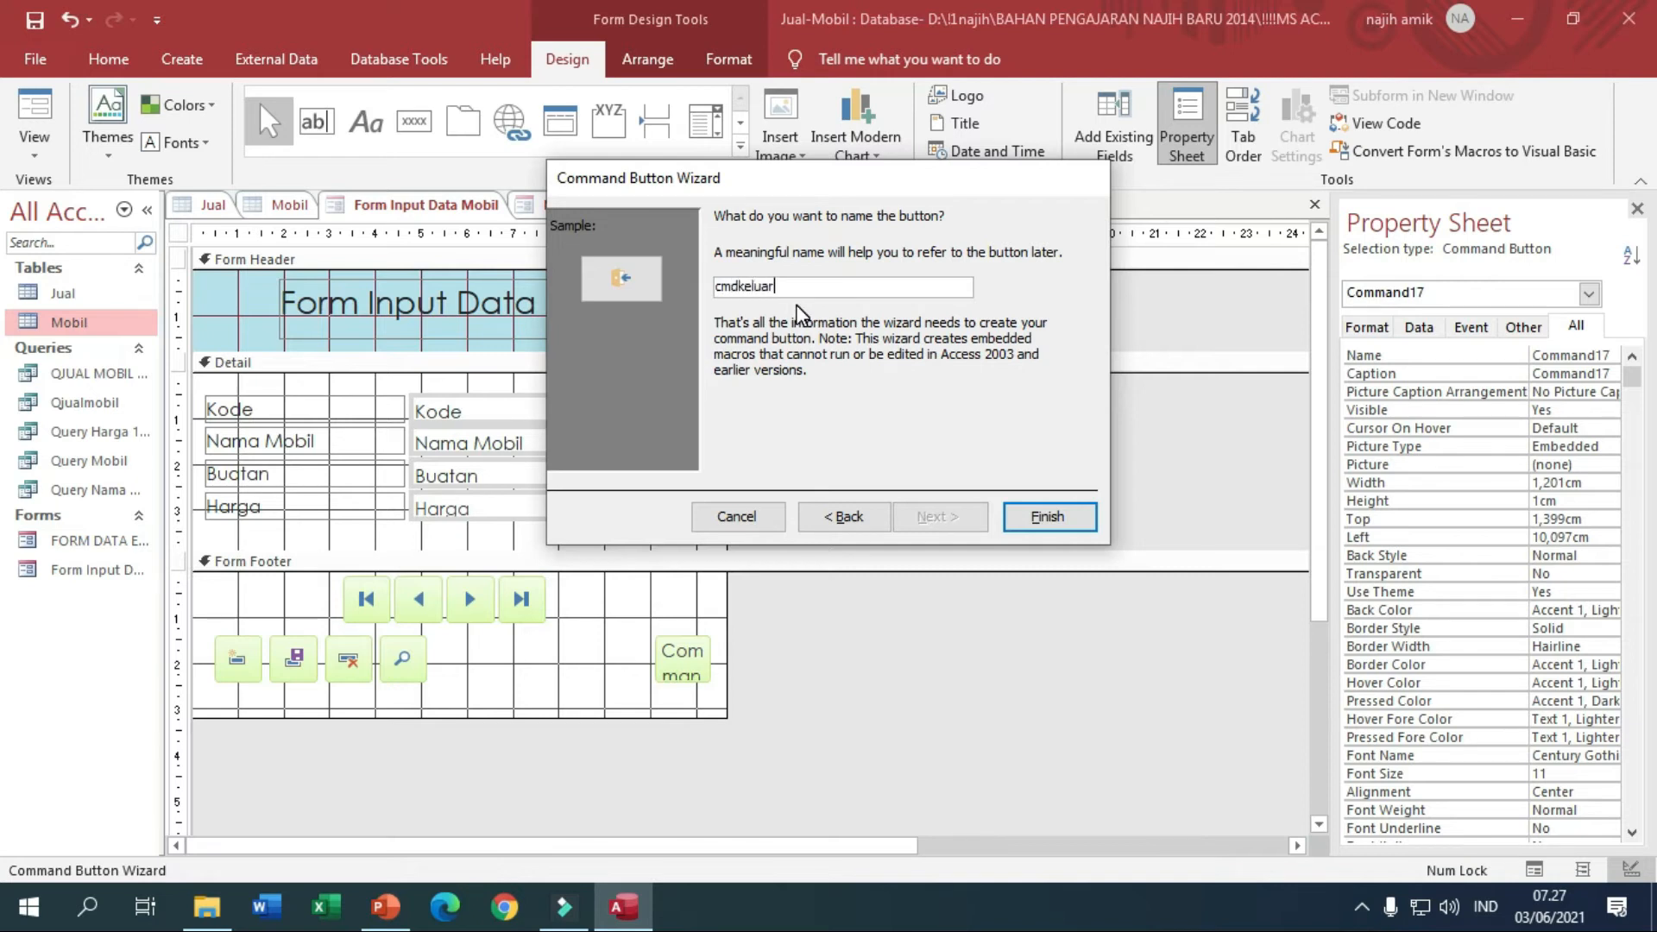
key("Return")
left_click(649, 629)
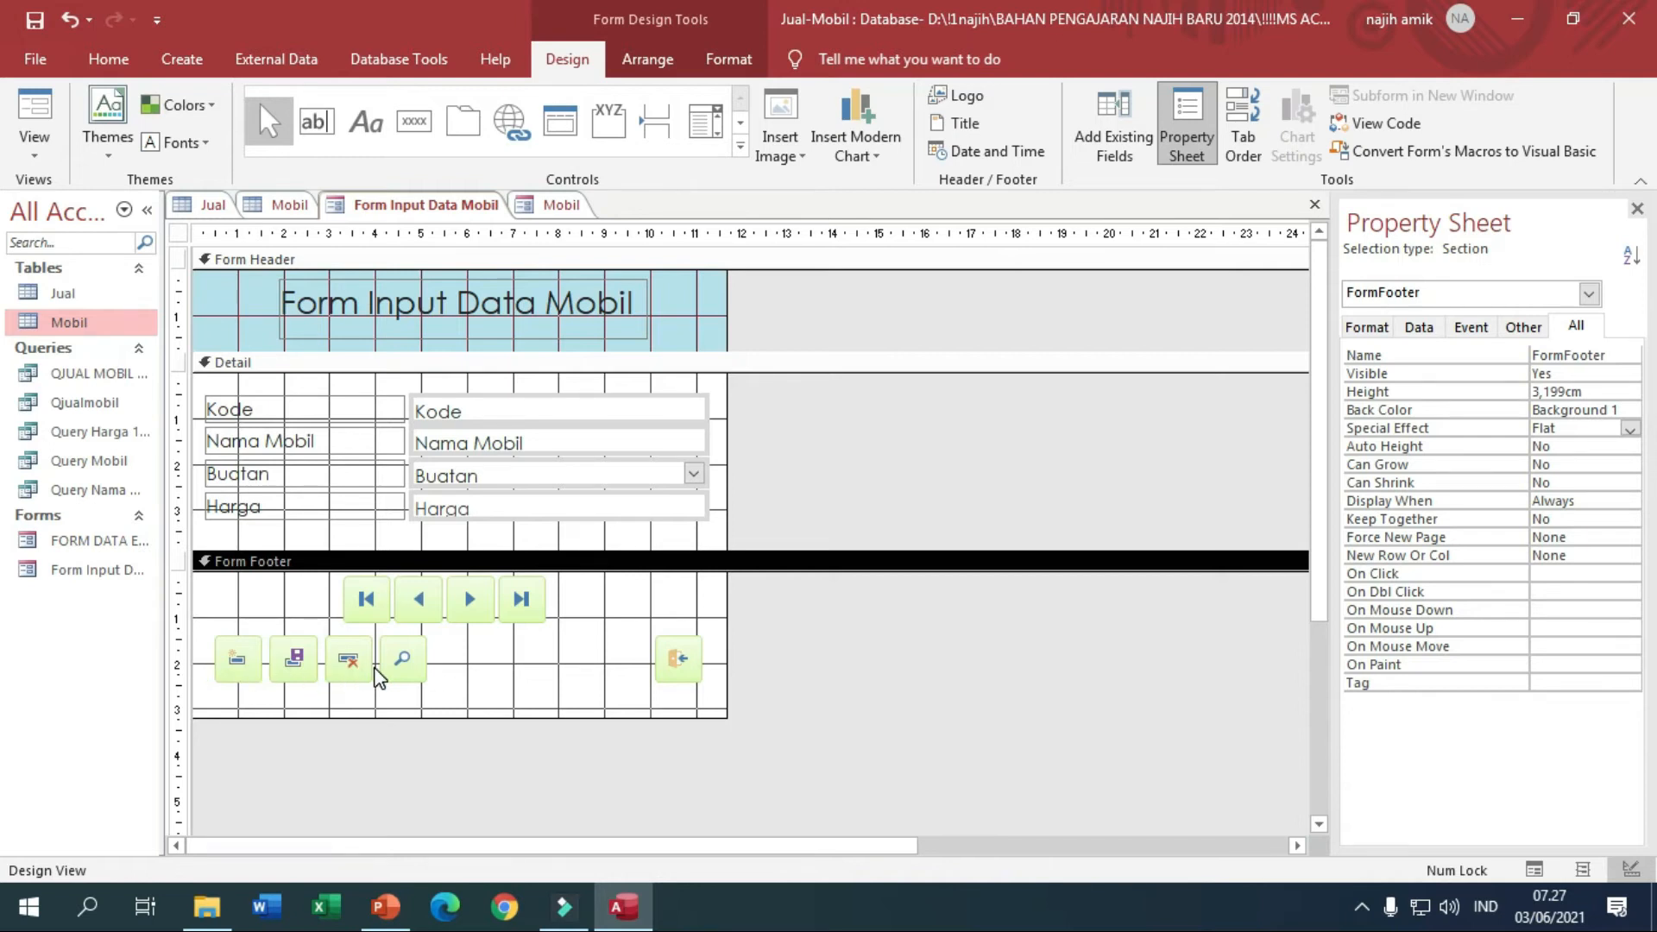
Move the close-form button slightly closer to the right edge of the form footer.
left_click(675, 671)
left_click_drag(675, 671, 689, 671)
left_click(640, 672)
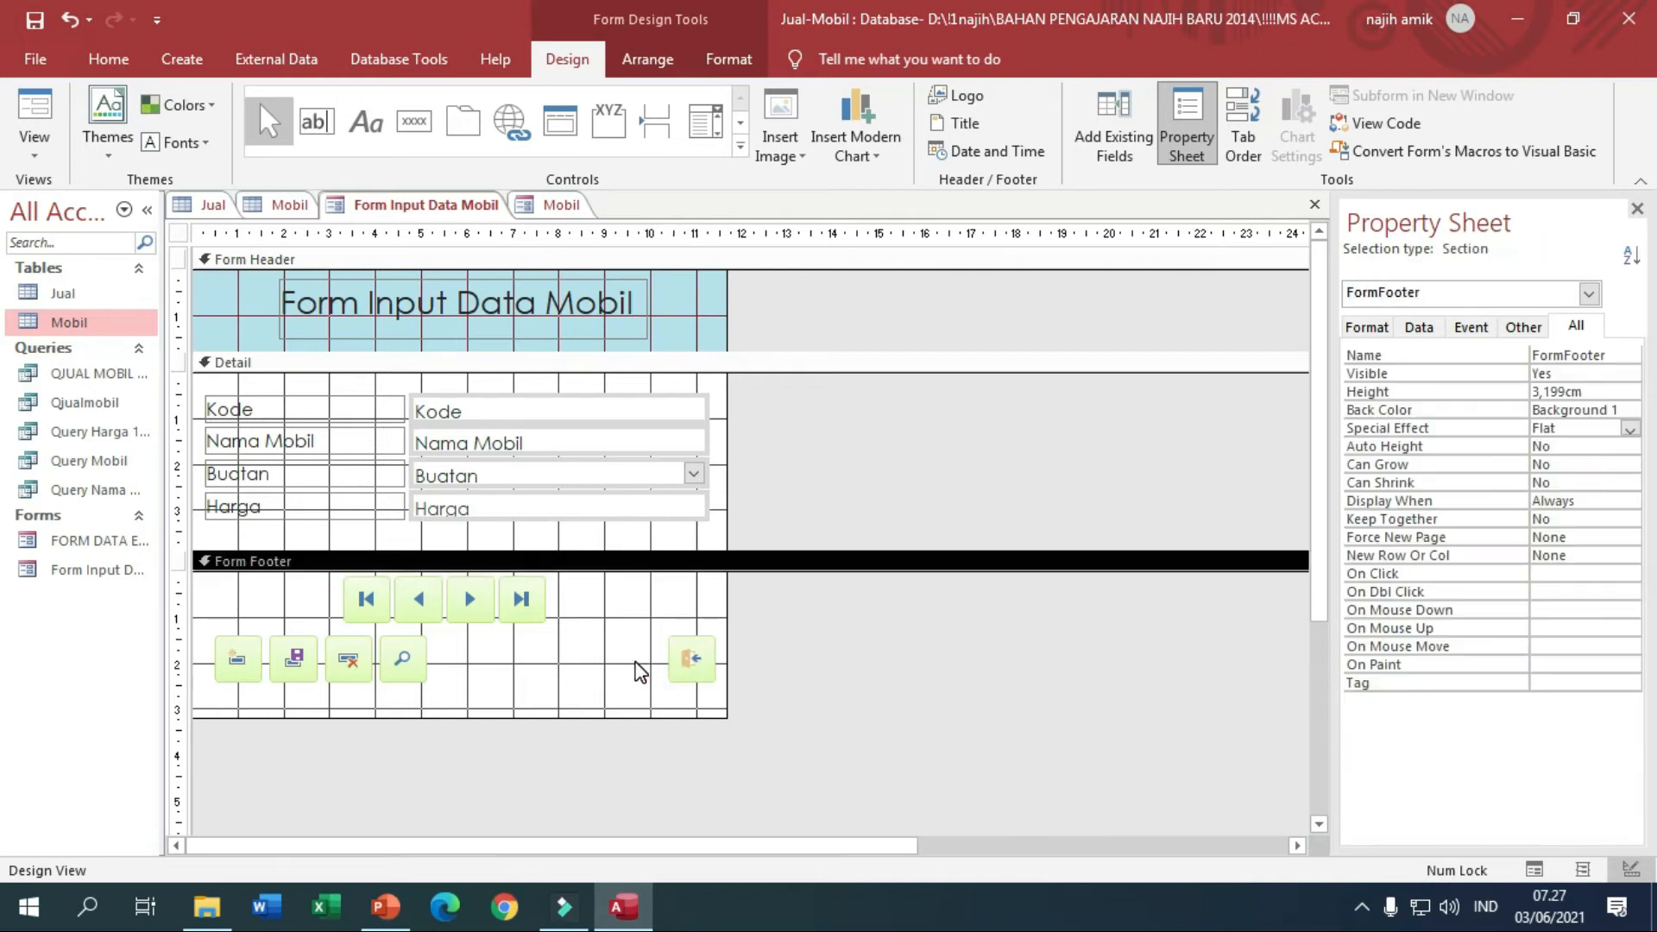
Preview Form Input Data Mobil in Form View and check its record selector bar.
right_click(466, 206)
left_click(517, 312)
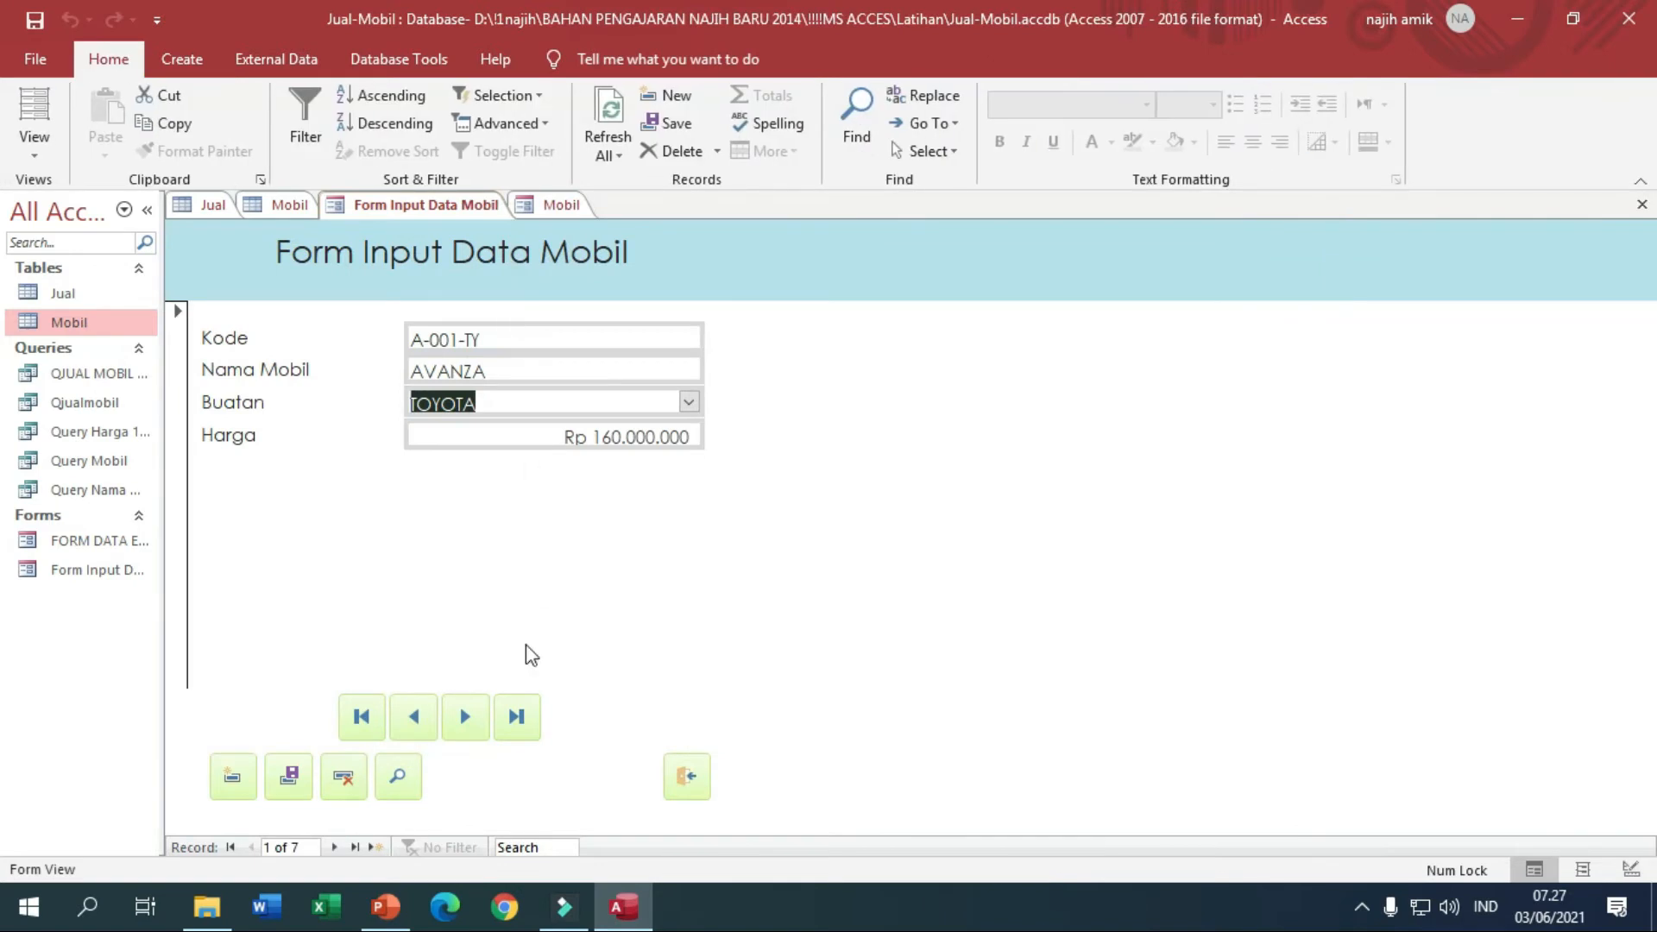
left_click(180, 426)
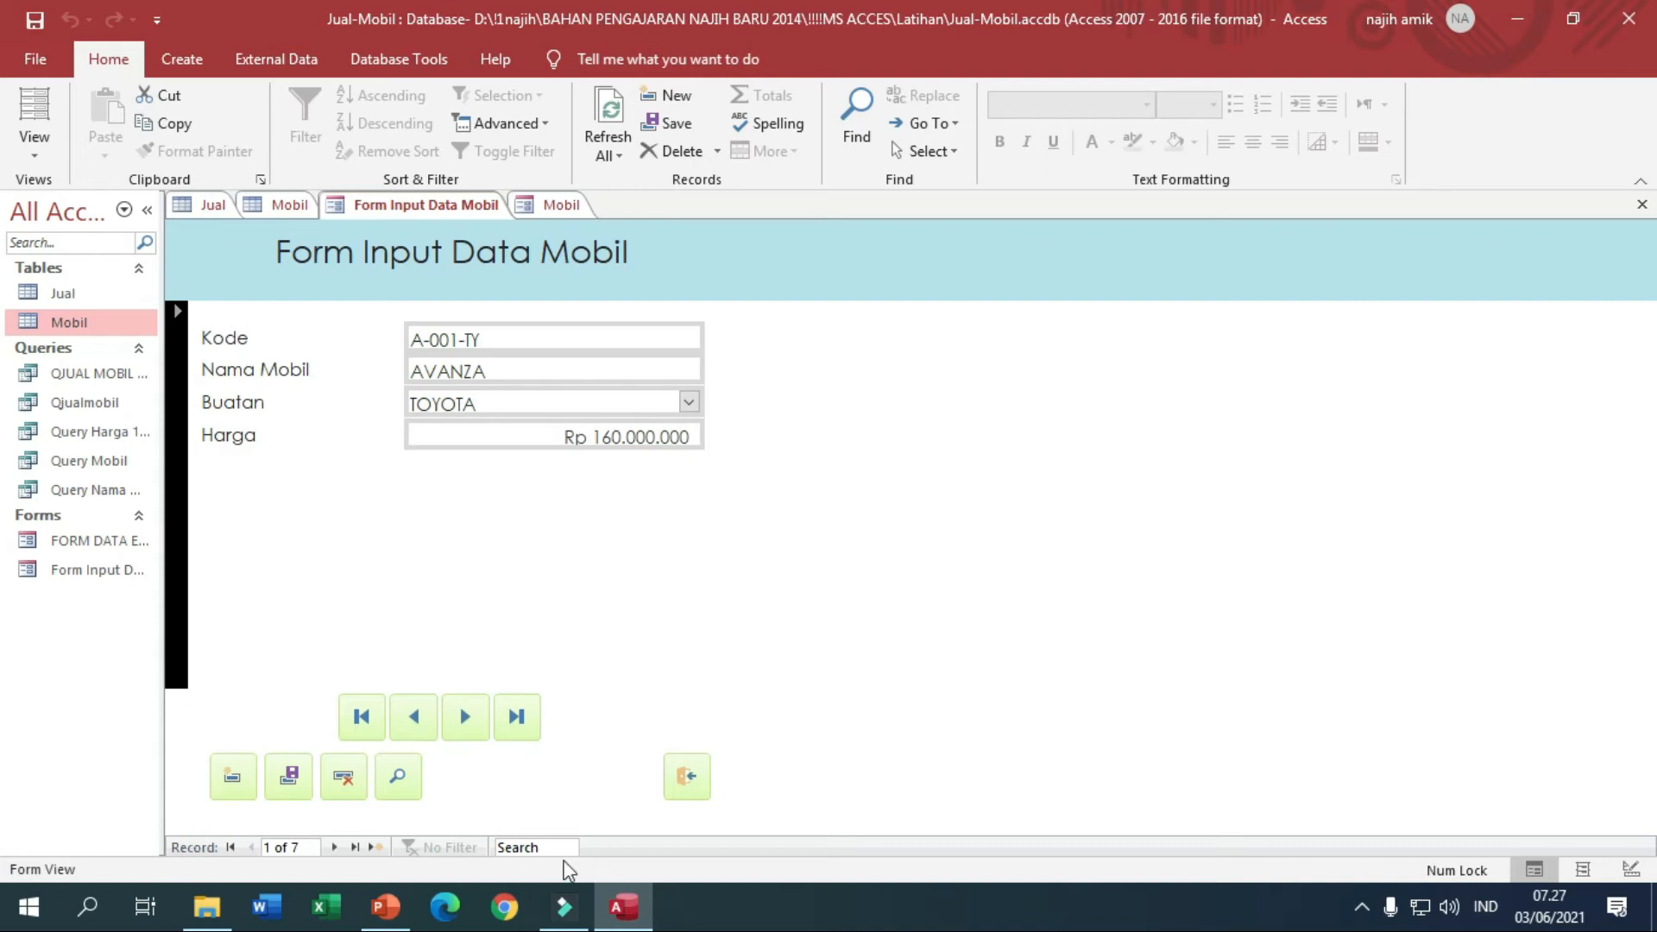
left_click(1131, 540)
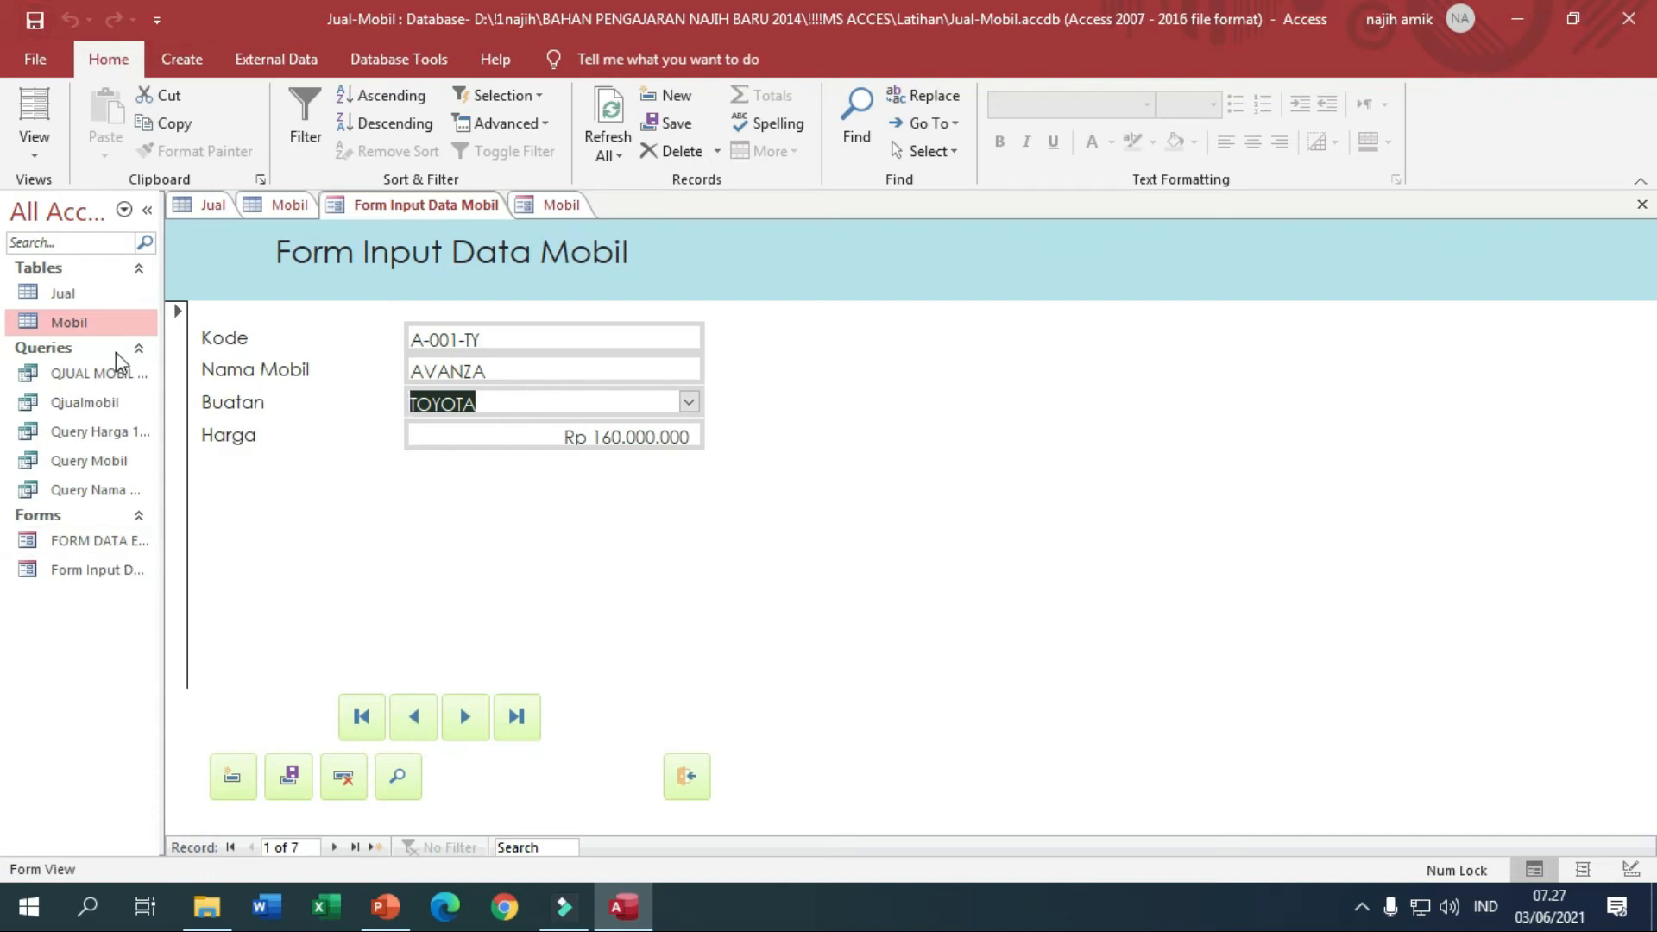
Open the FORM DATA ENTRY MOBIL form as an example, move its window around and close it.
left_click(91, 565)
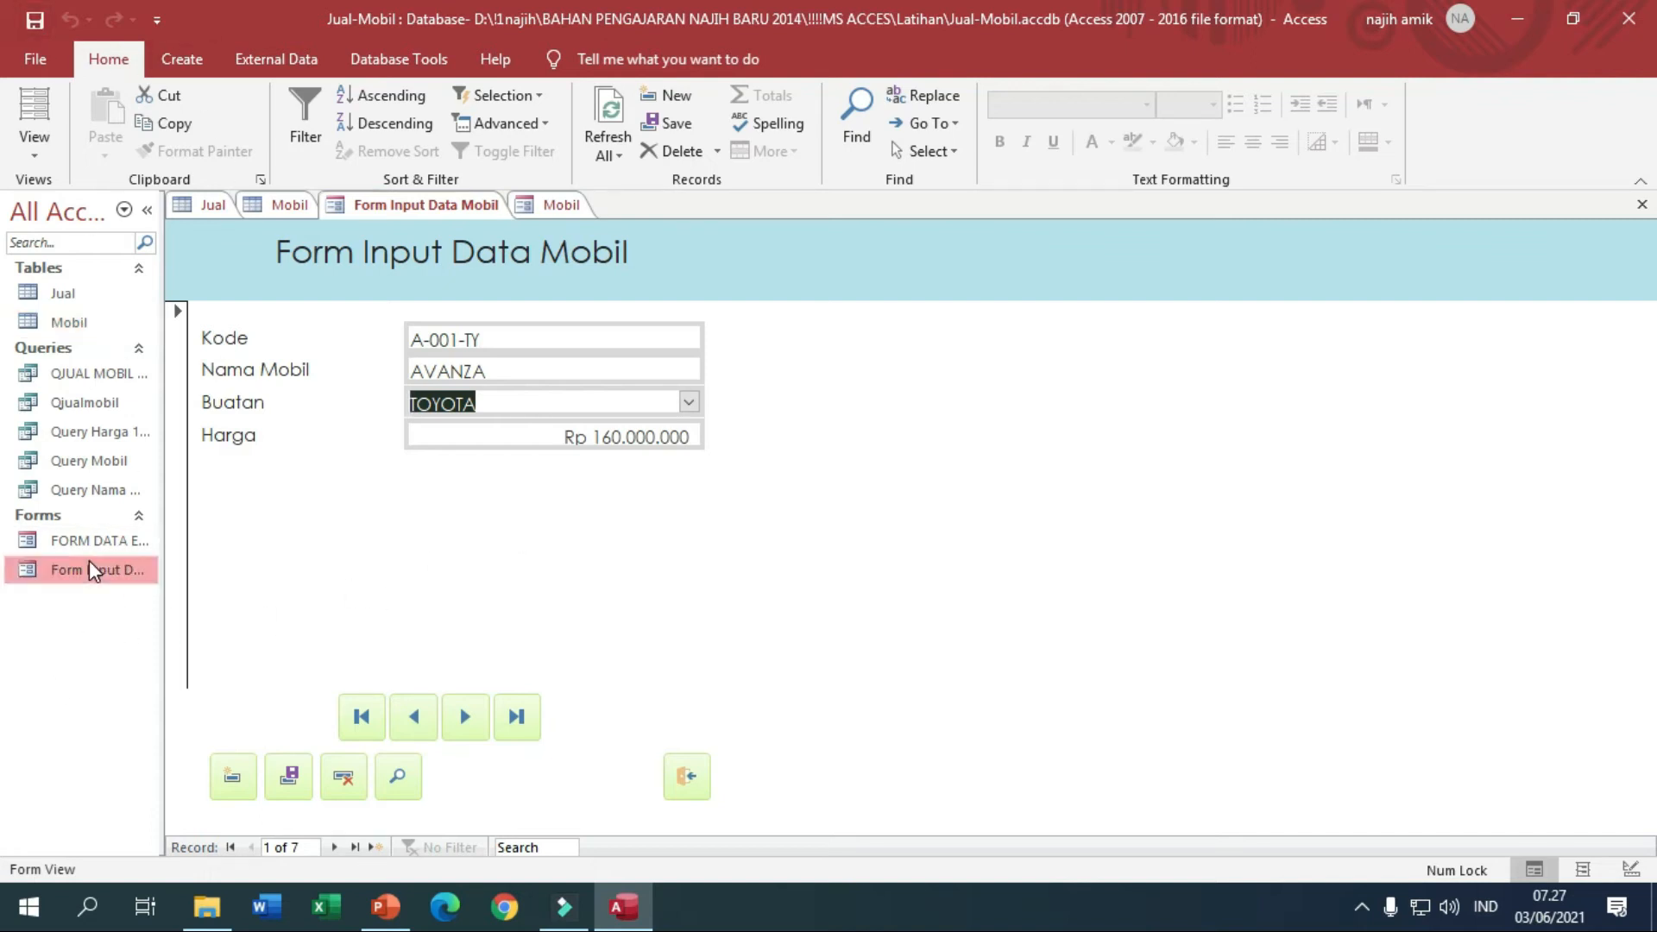
double_click(95, 542)
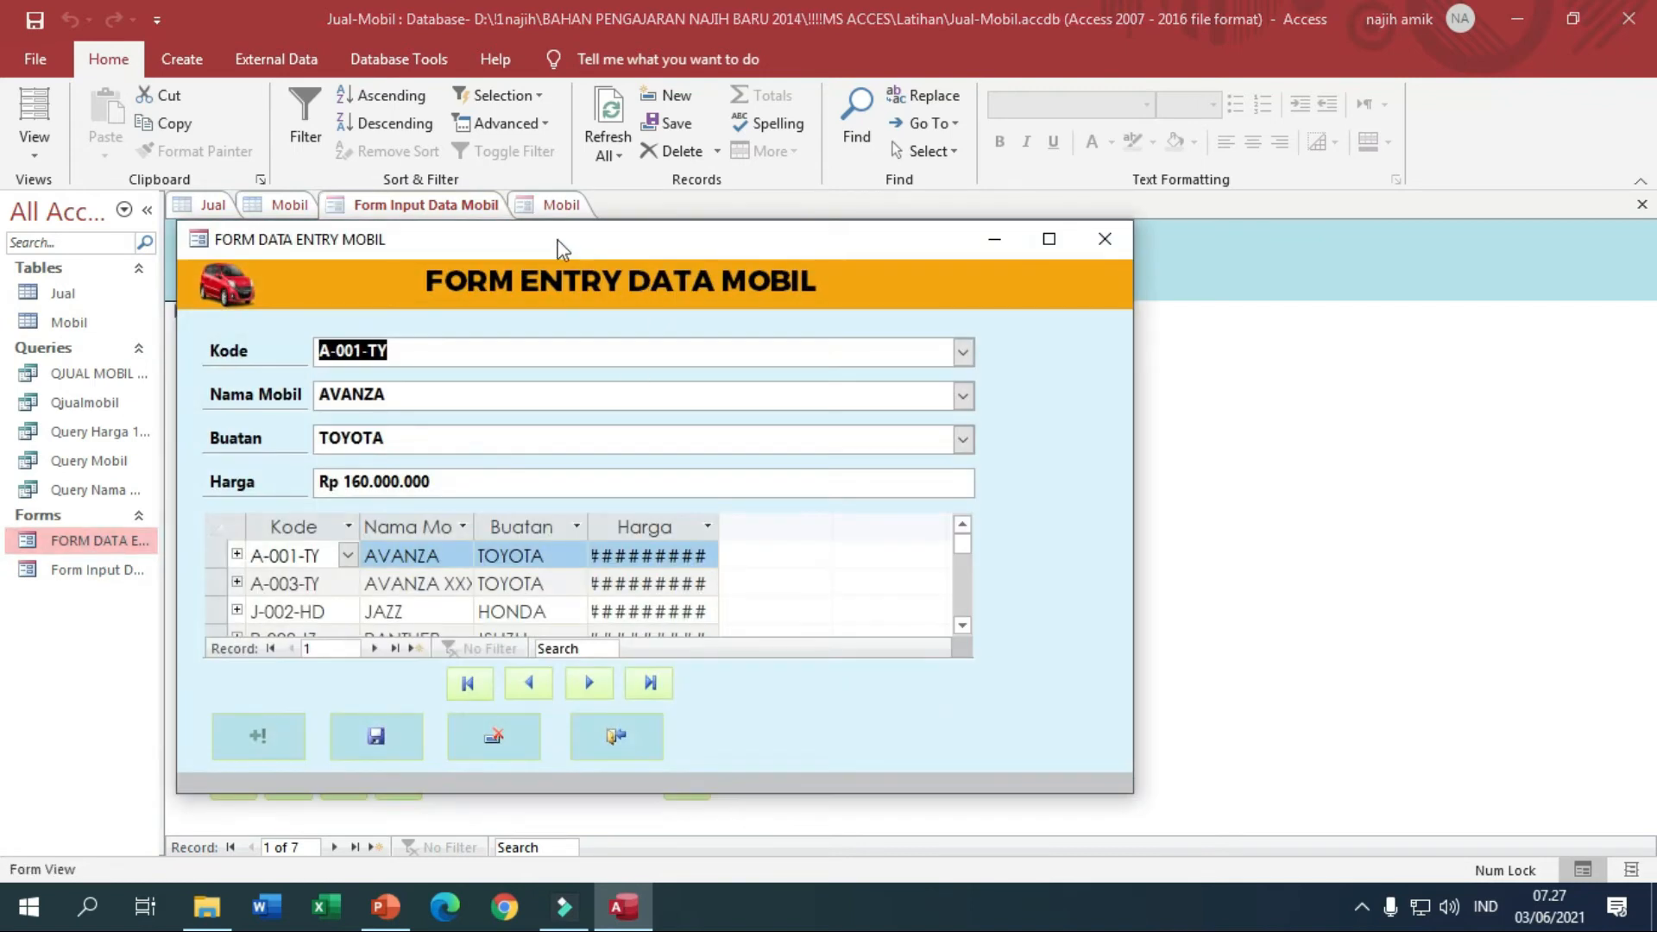
left_click_drag(559, 248, 876, 162)
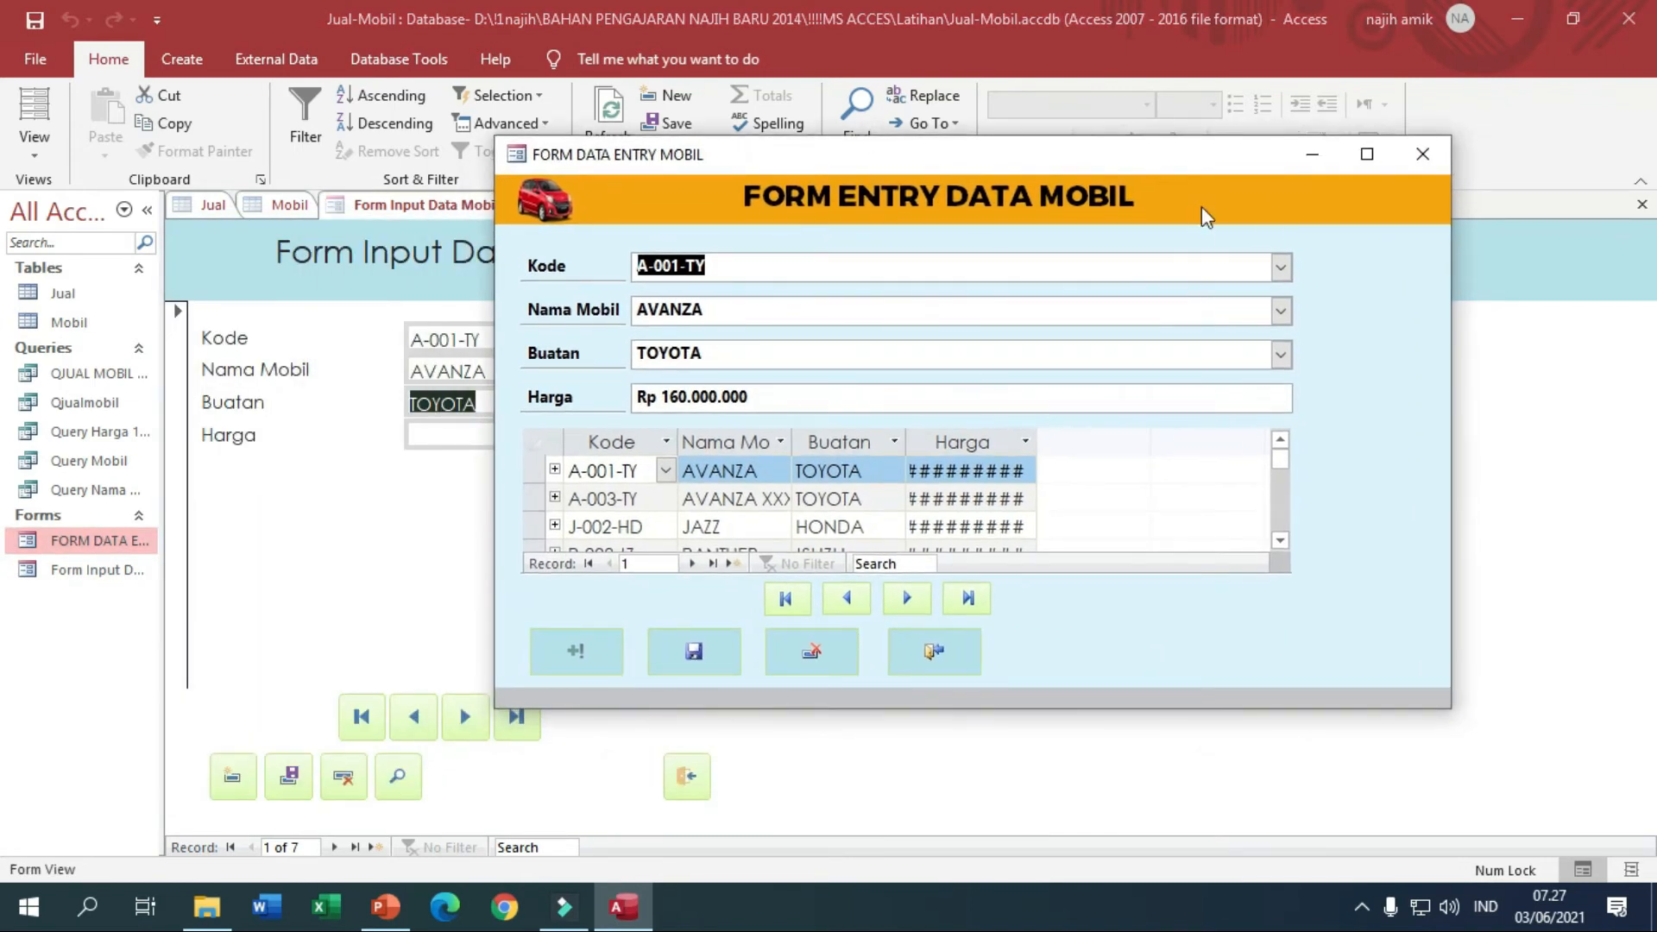
left_click_drag(1073, 160, 1011, 195)
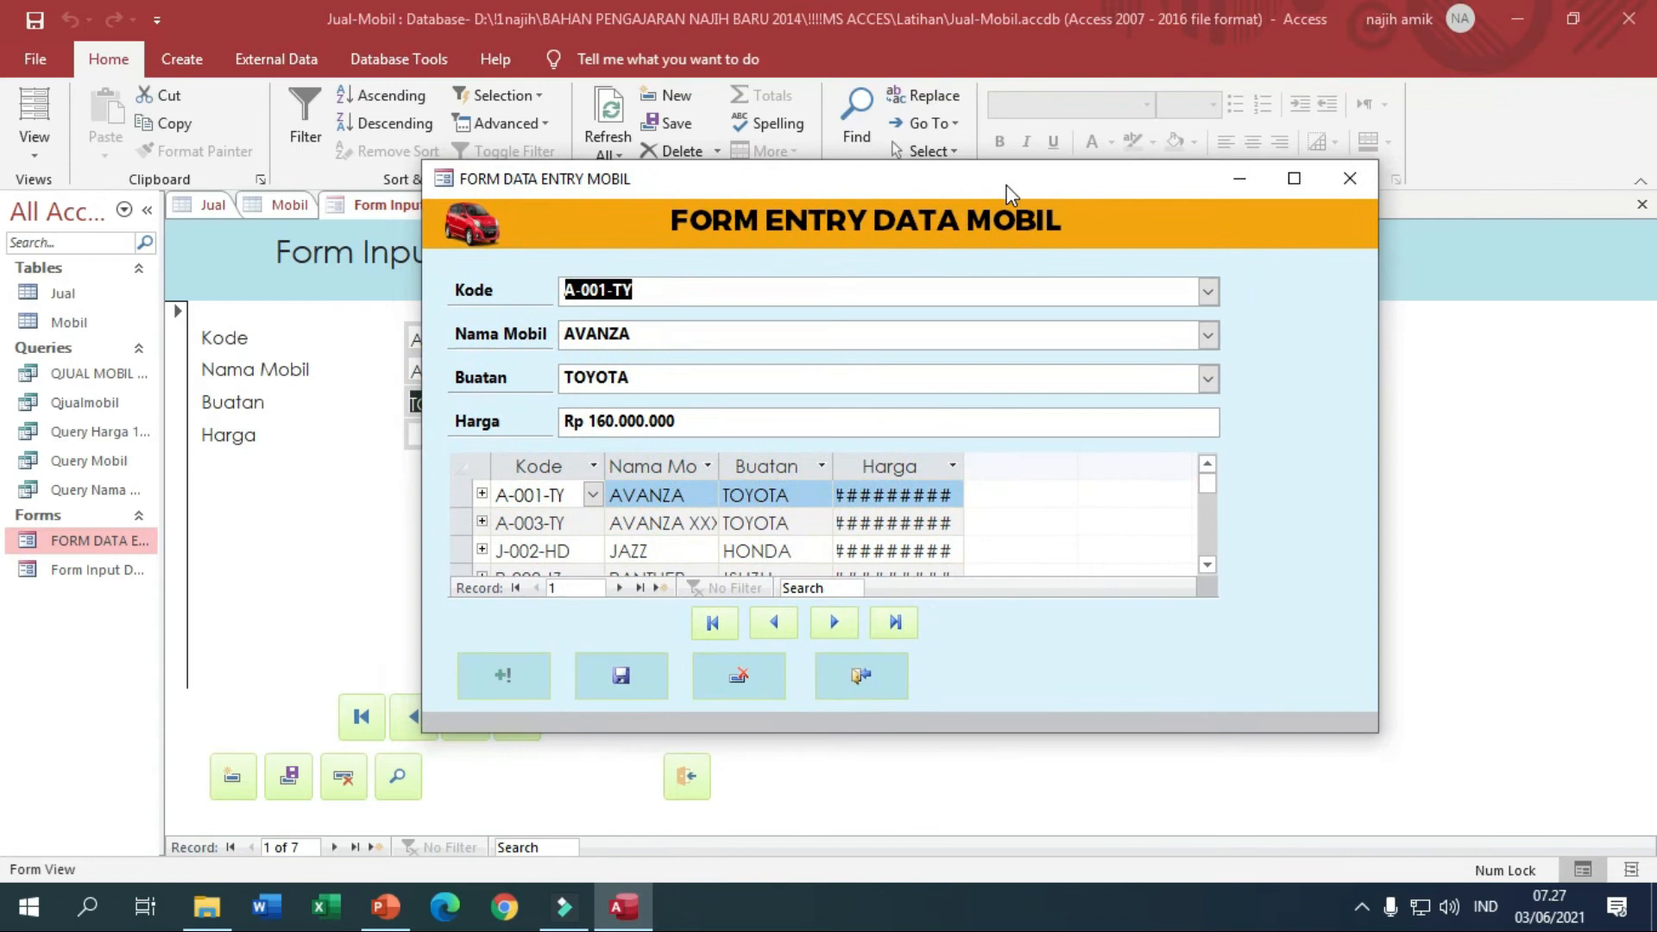
left_click(1365, 184)
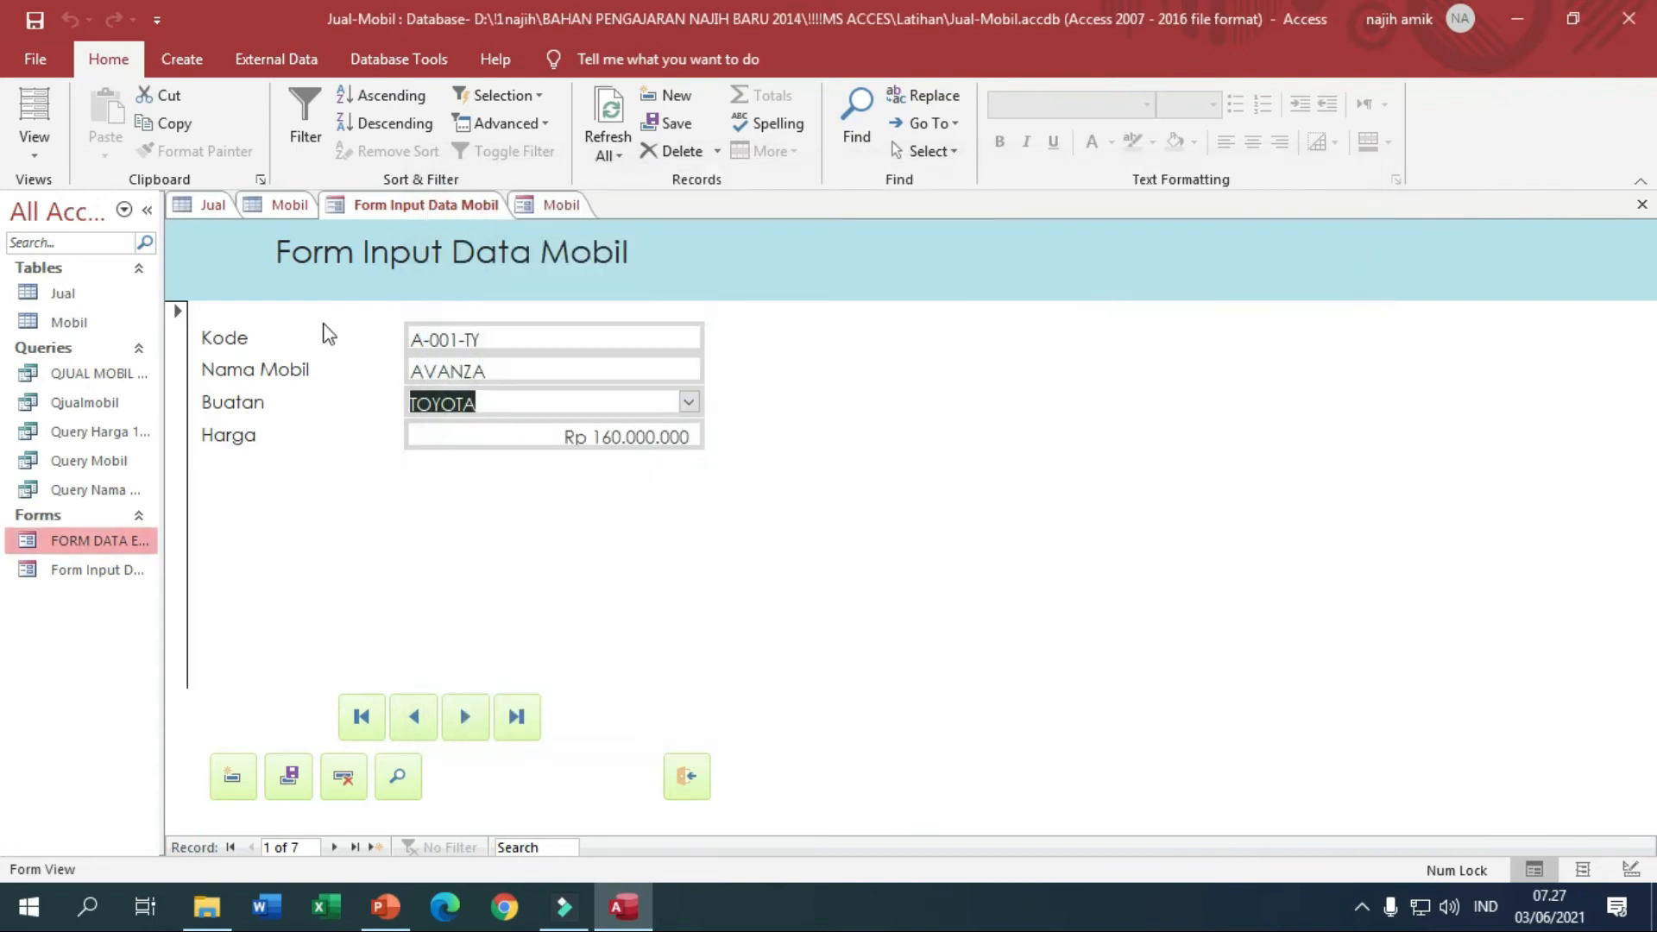
Return Form Input Data Mobil to Design View and set the whole form's Auto Resize and Fit to Screen properties to No.
right_click(416, 212)
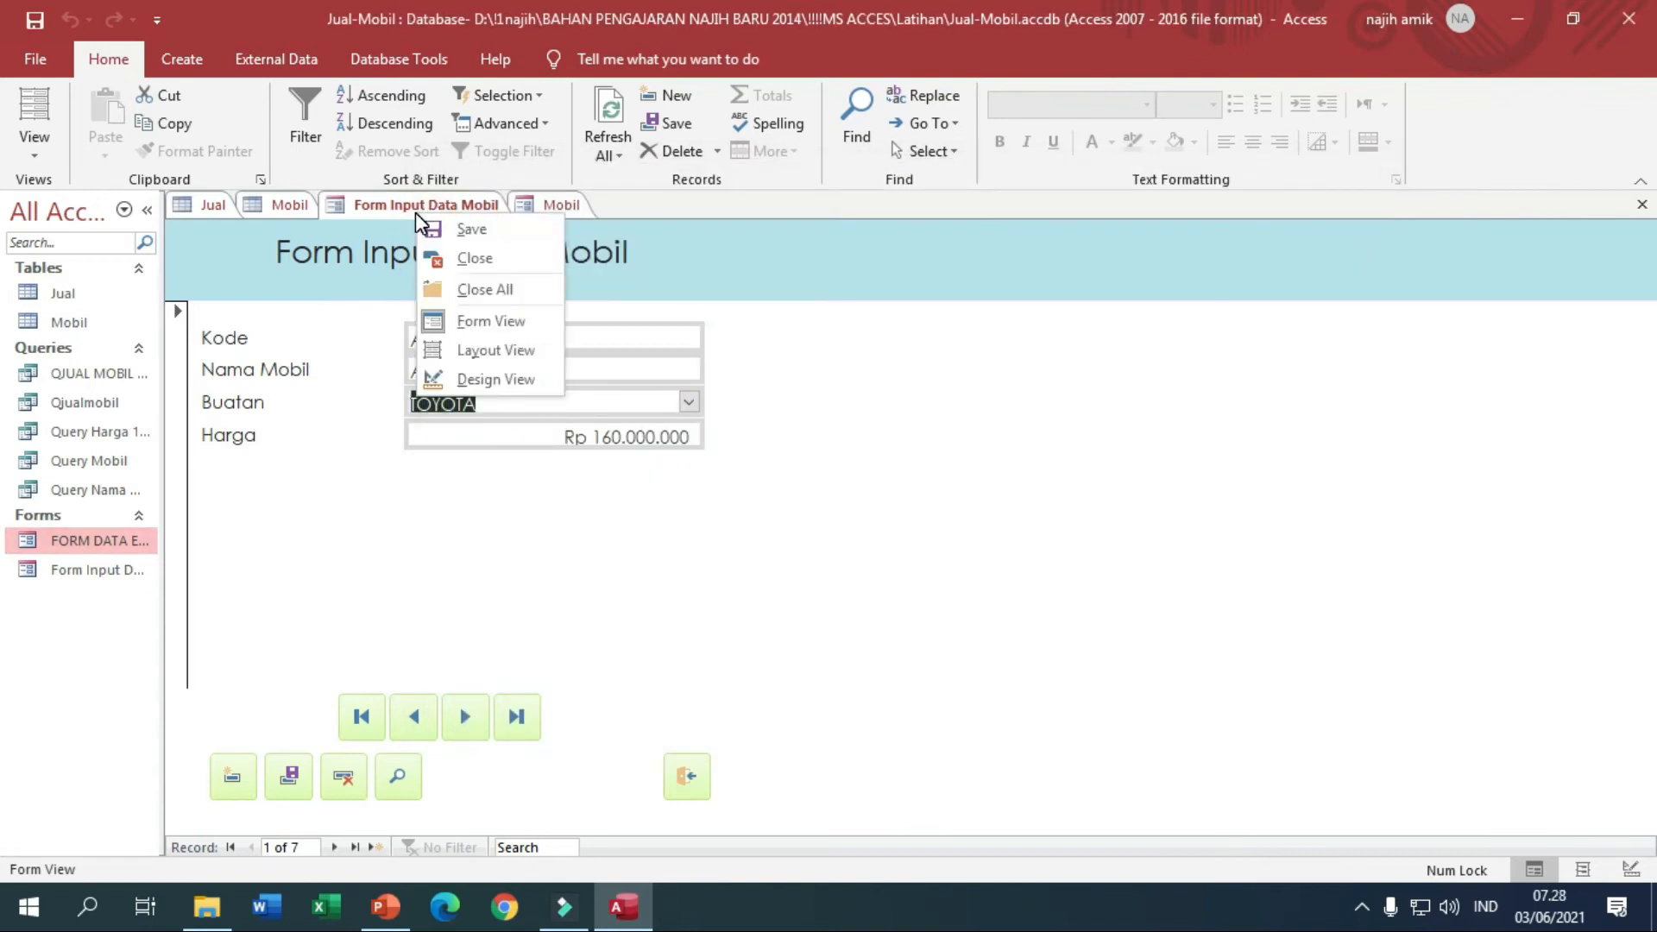
left_click(459, 378)
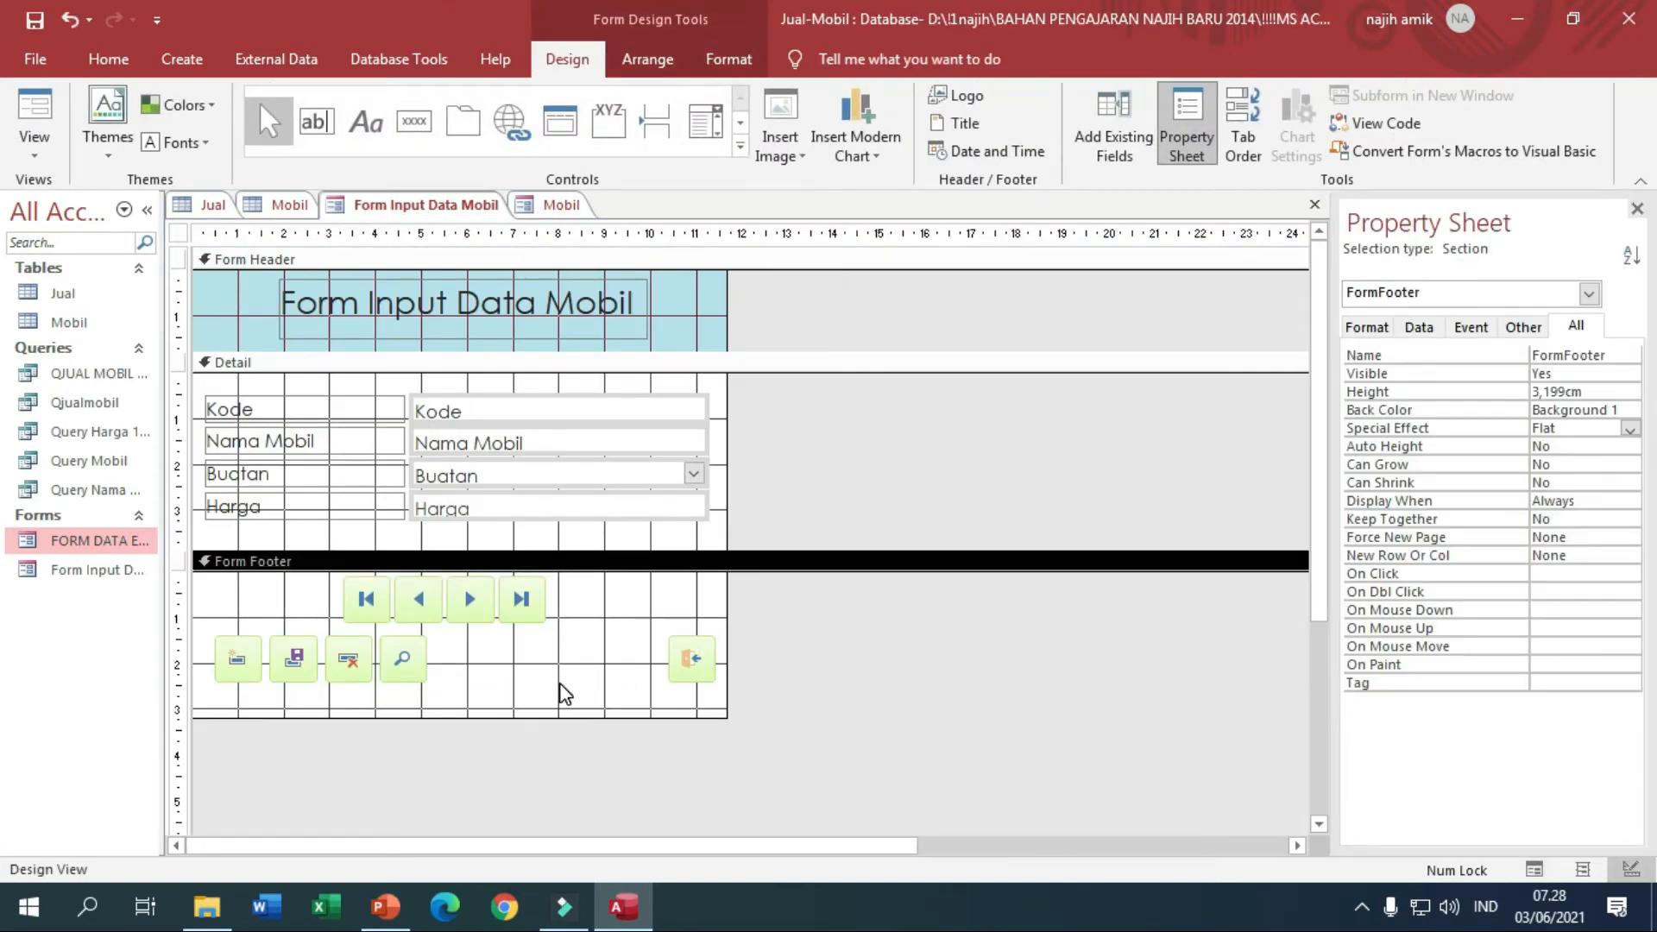
left_click(1589, 294)
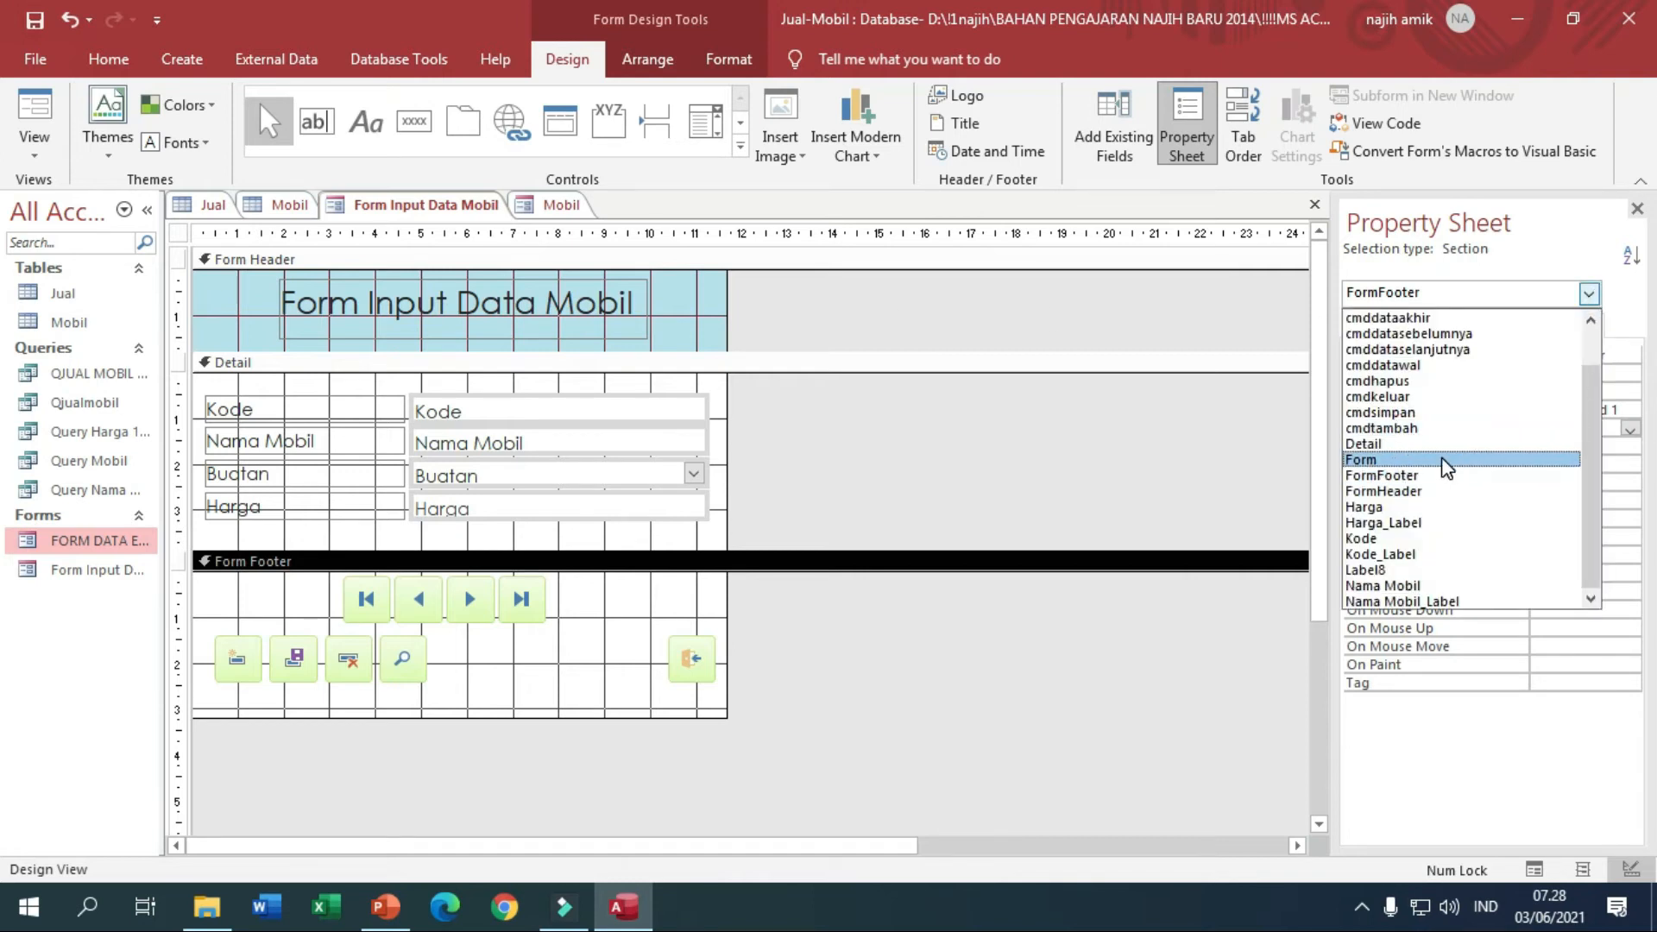
left_click(1446, 462)
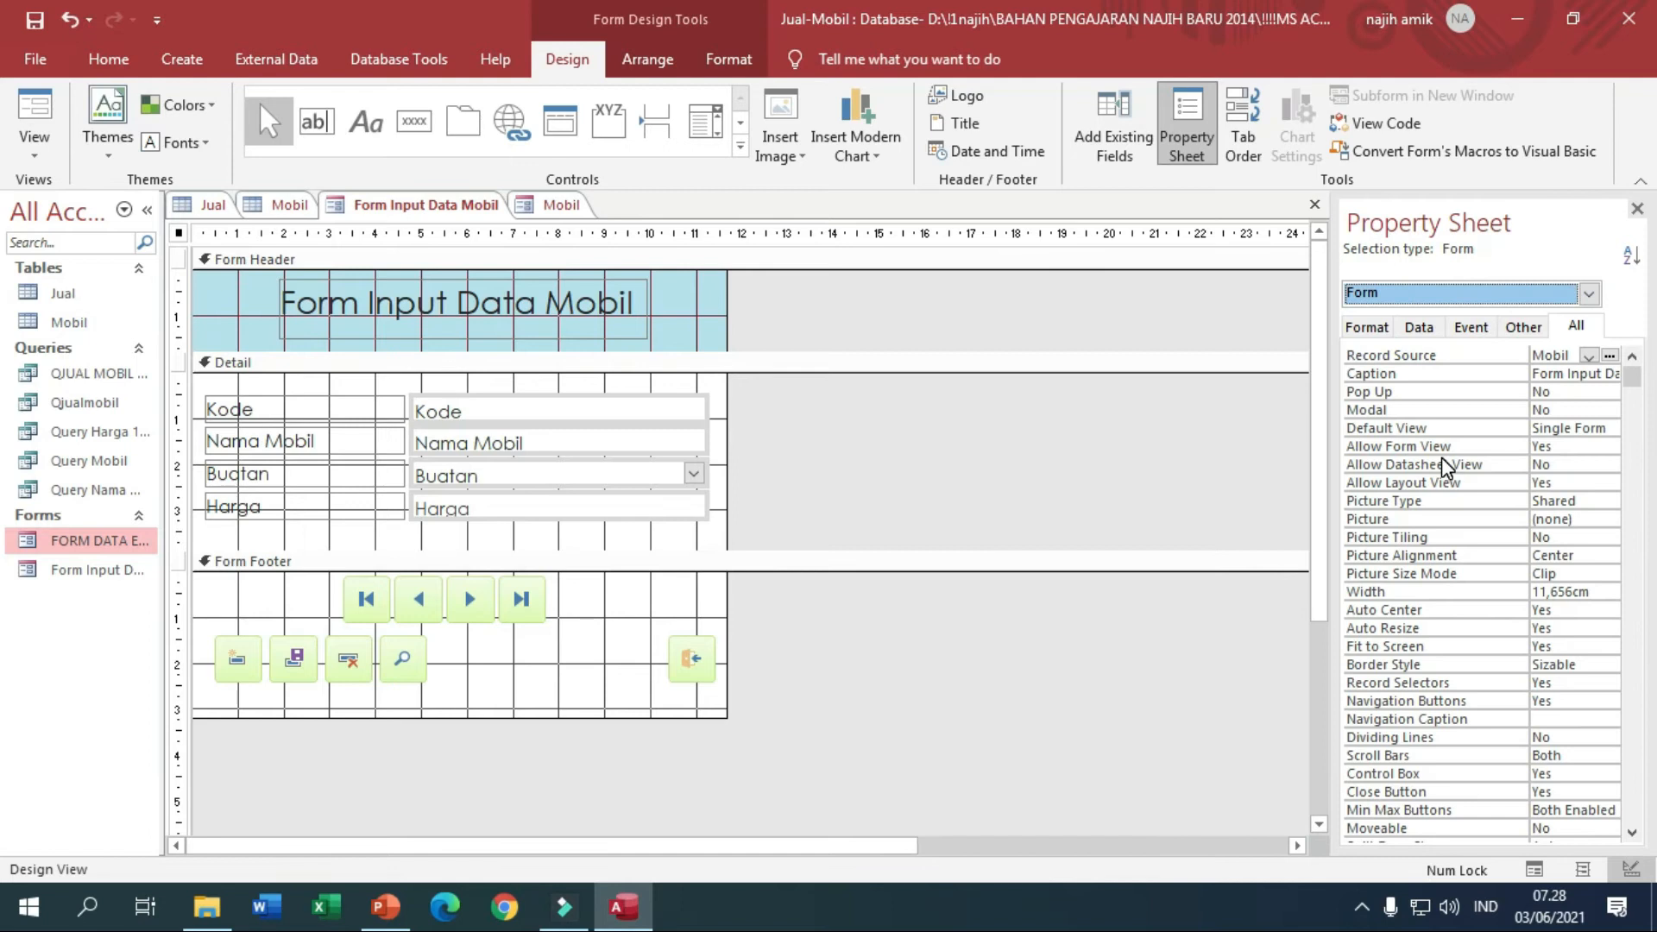
left_click(1582, 330)
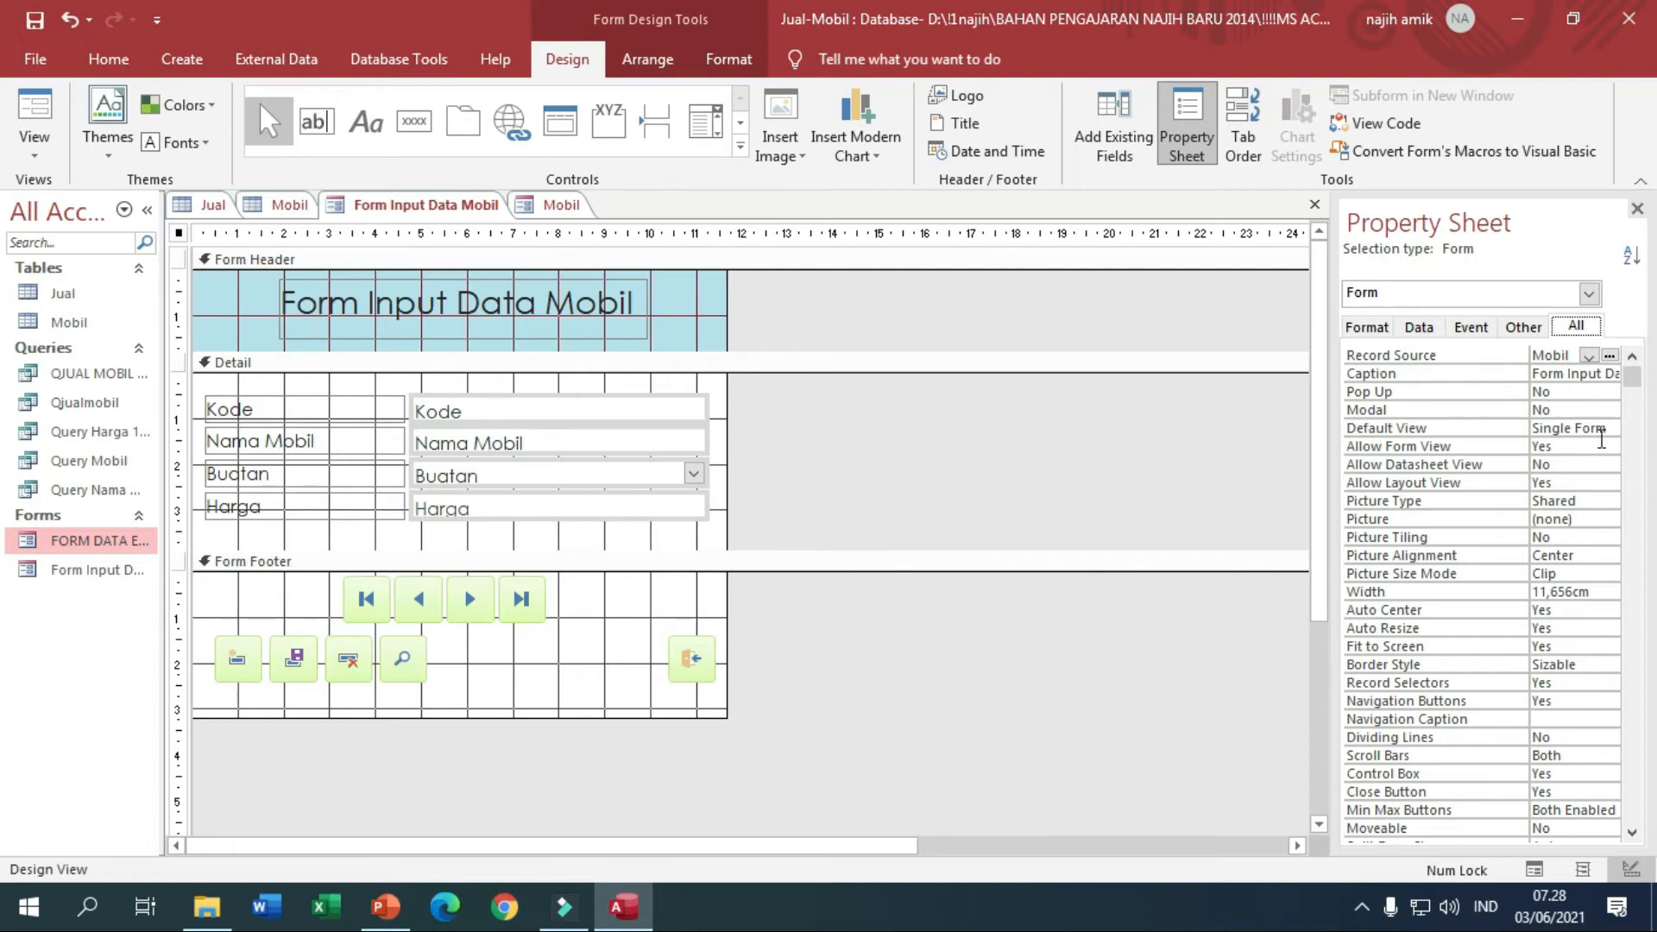
left_click(1367, 327)
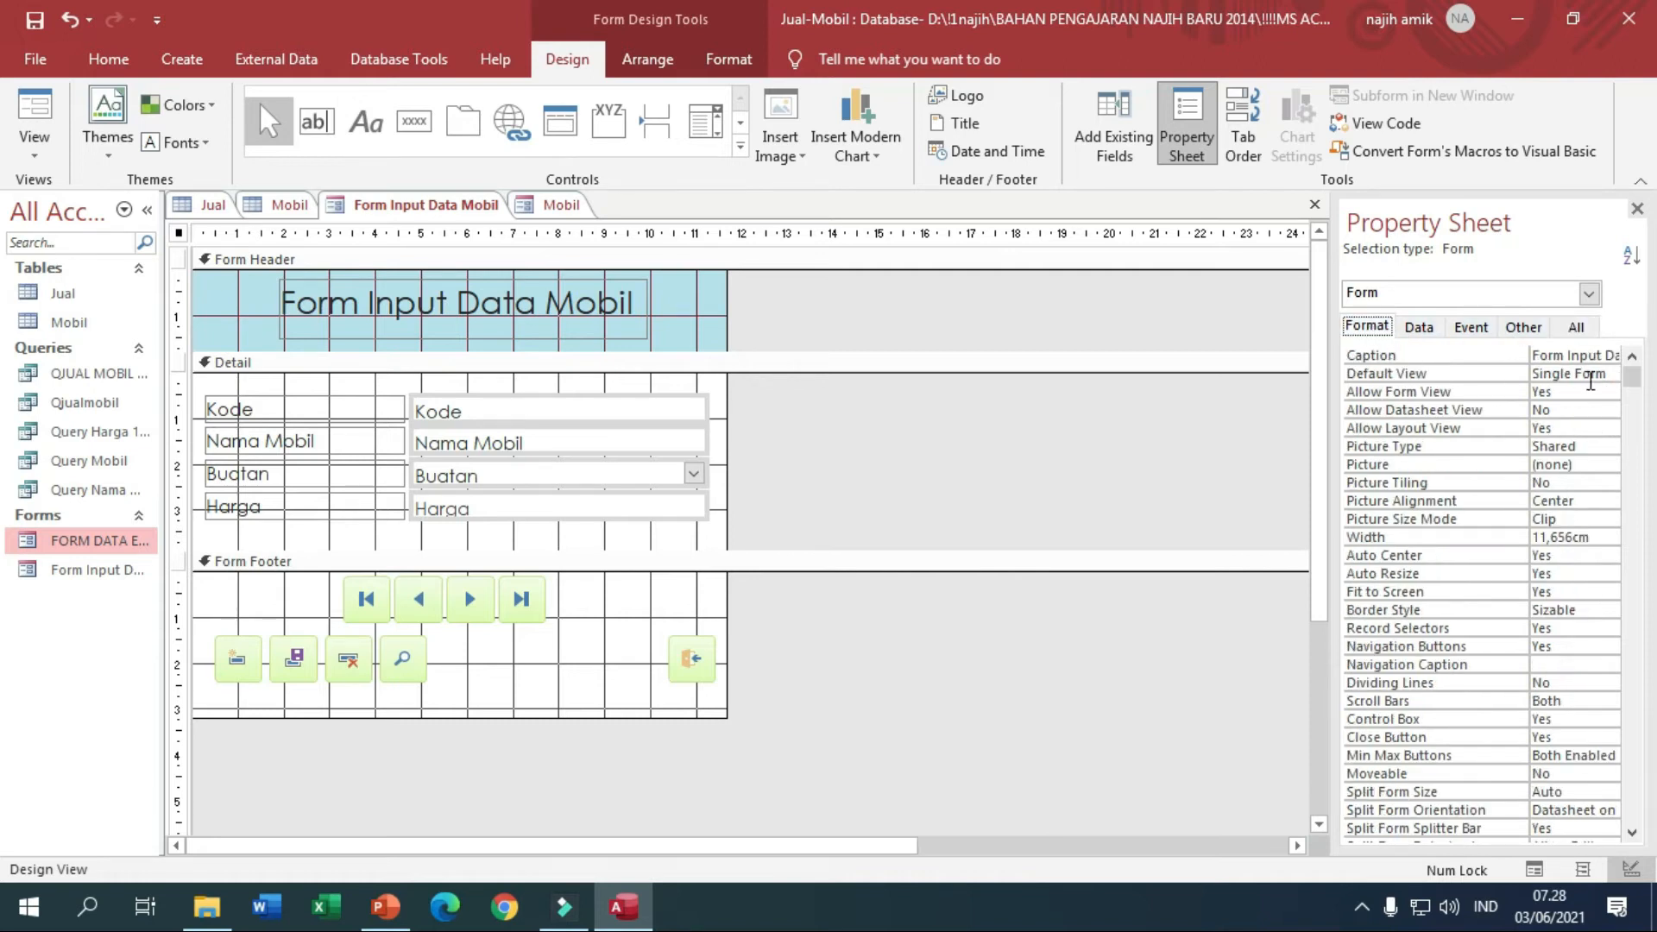
left_click(1575, 356)
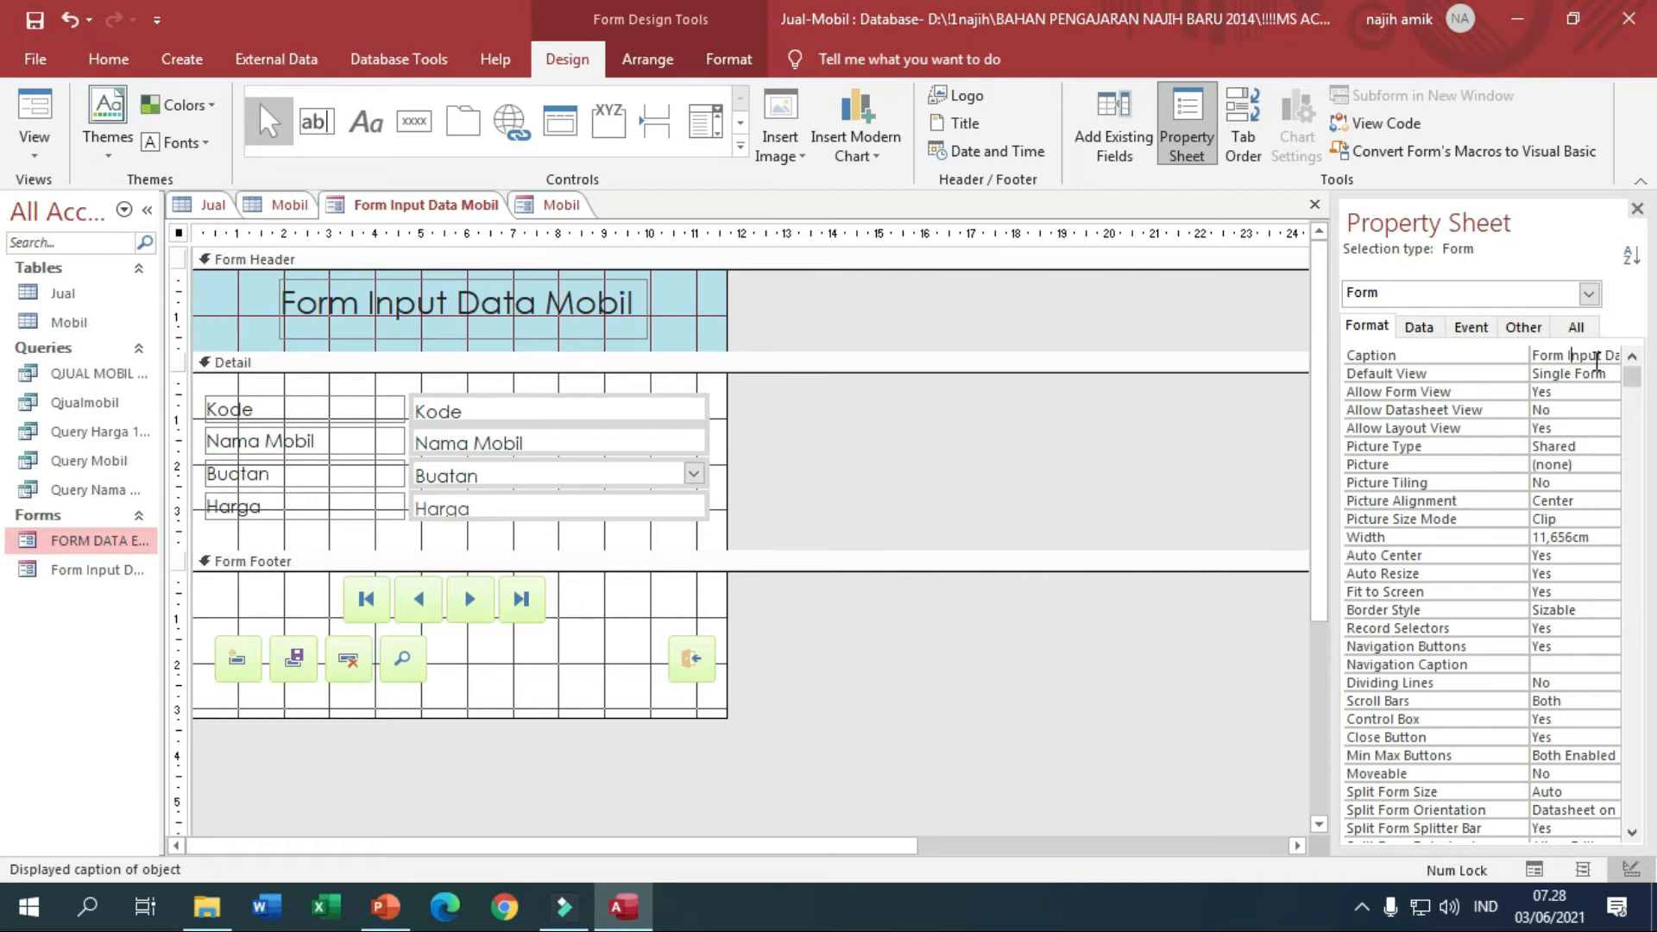
left_click(1572, 575)
double_click(1572, 575)
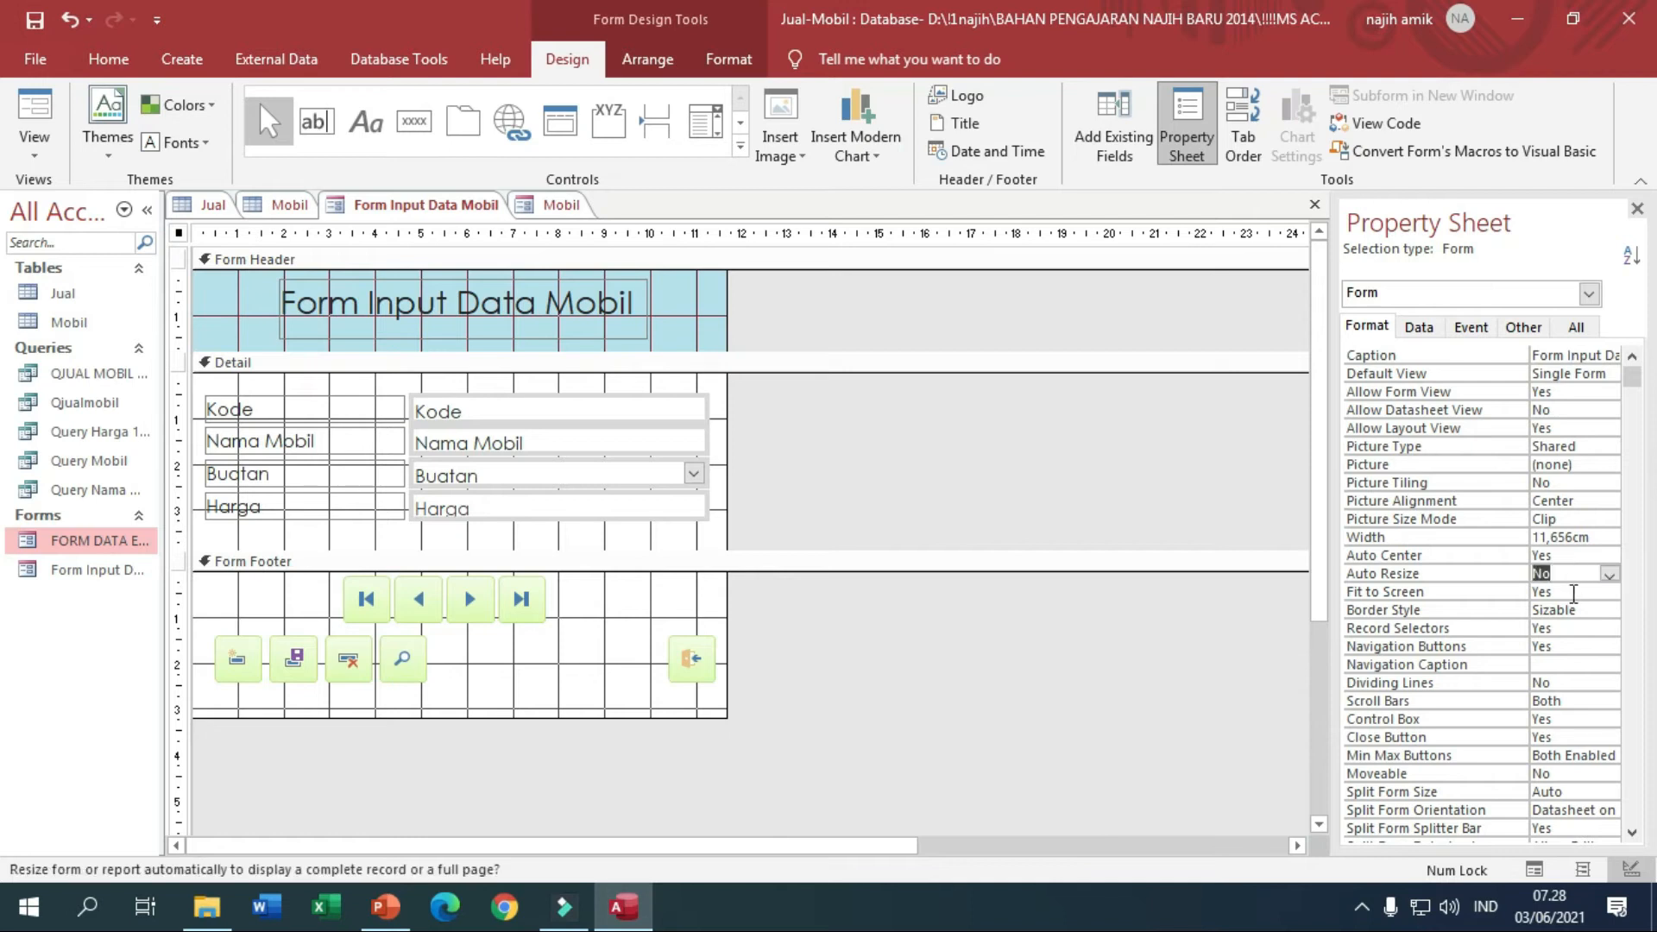
left_click(1573, 592)
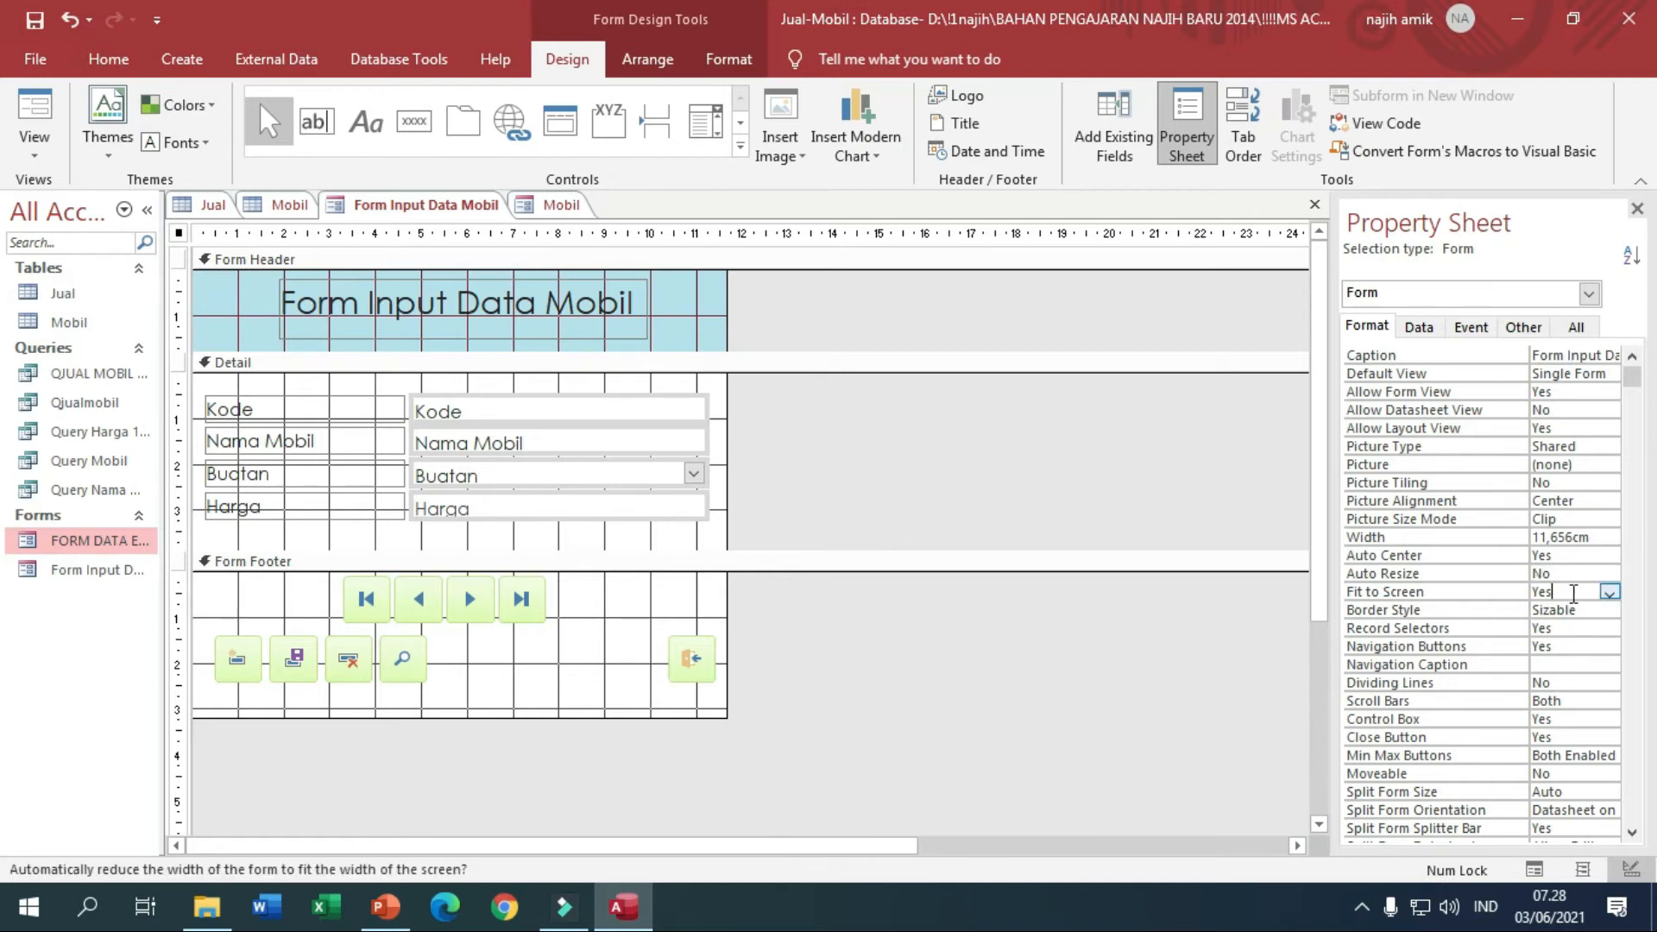
double_click(1573, 593)
Set the form's Record Selectors and Navigation Buttons properties to No.
double_click(1566, 629)
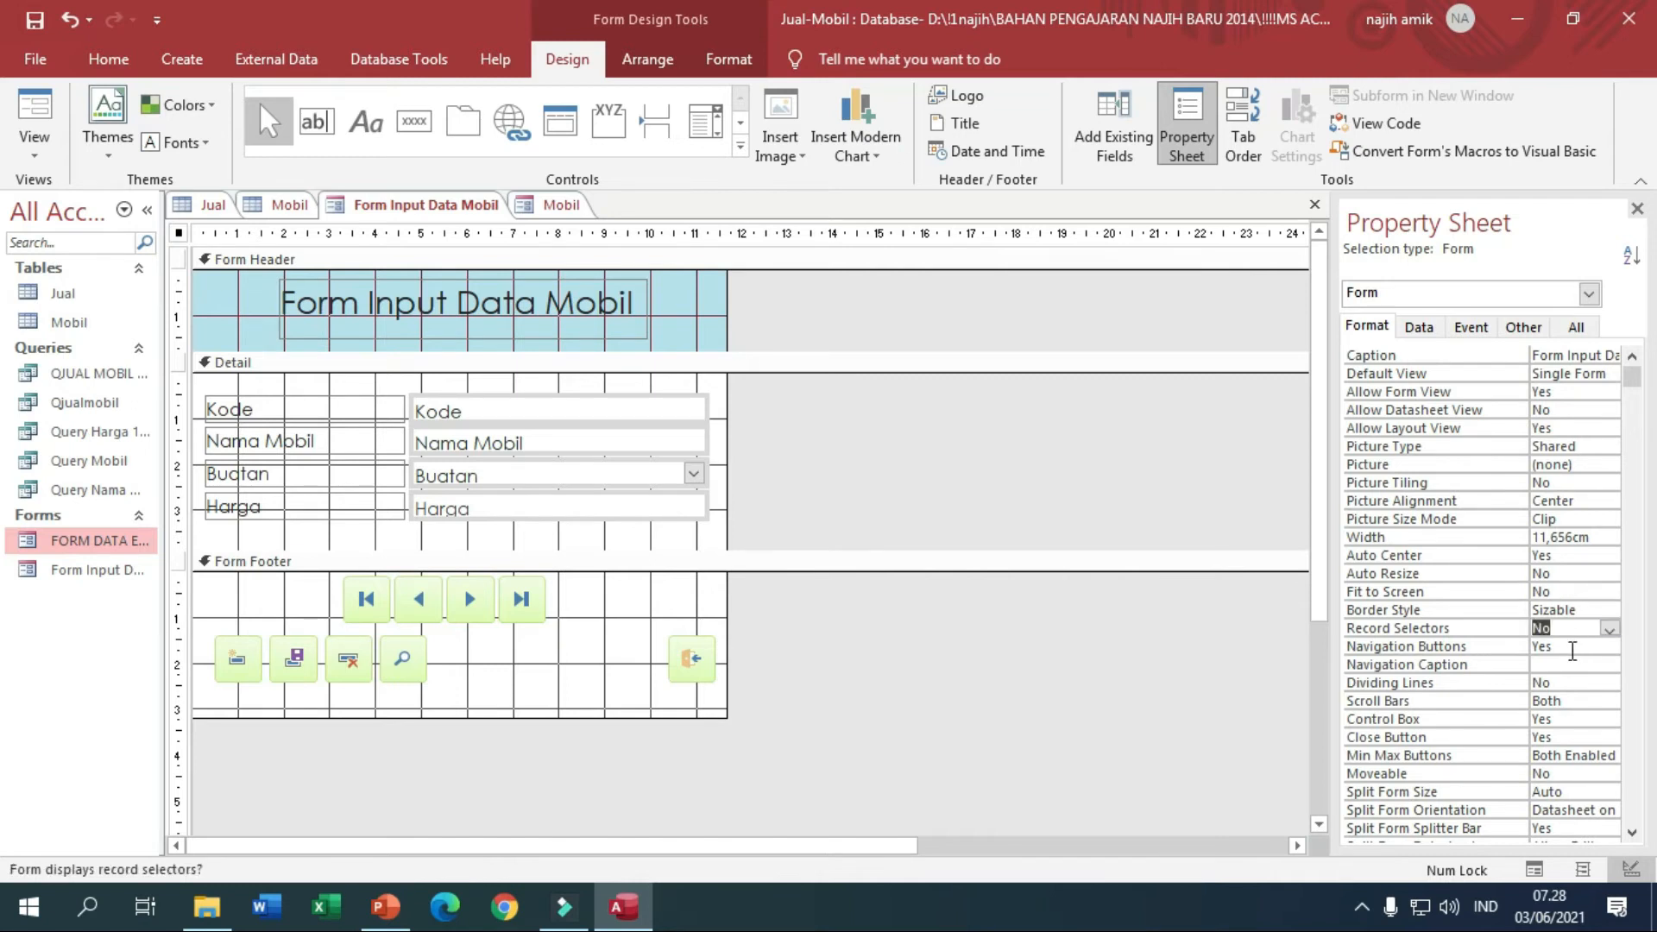
left_click(1572, 649)
double_click(1572, 648)
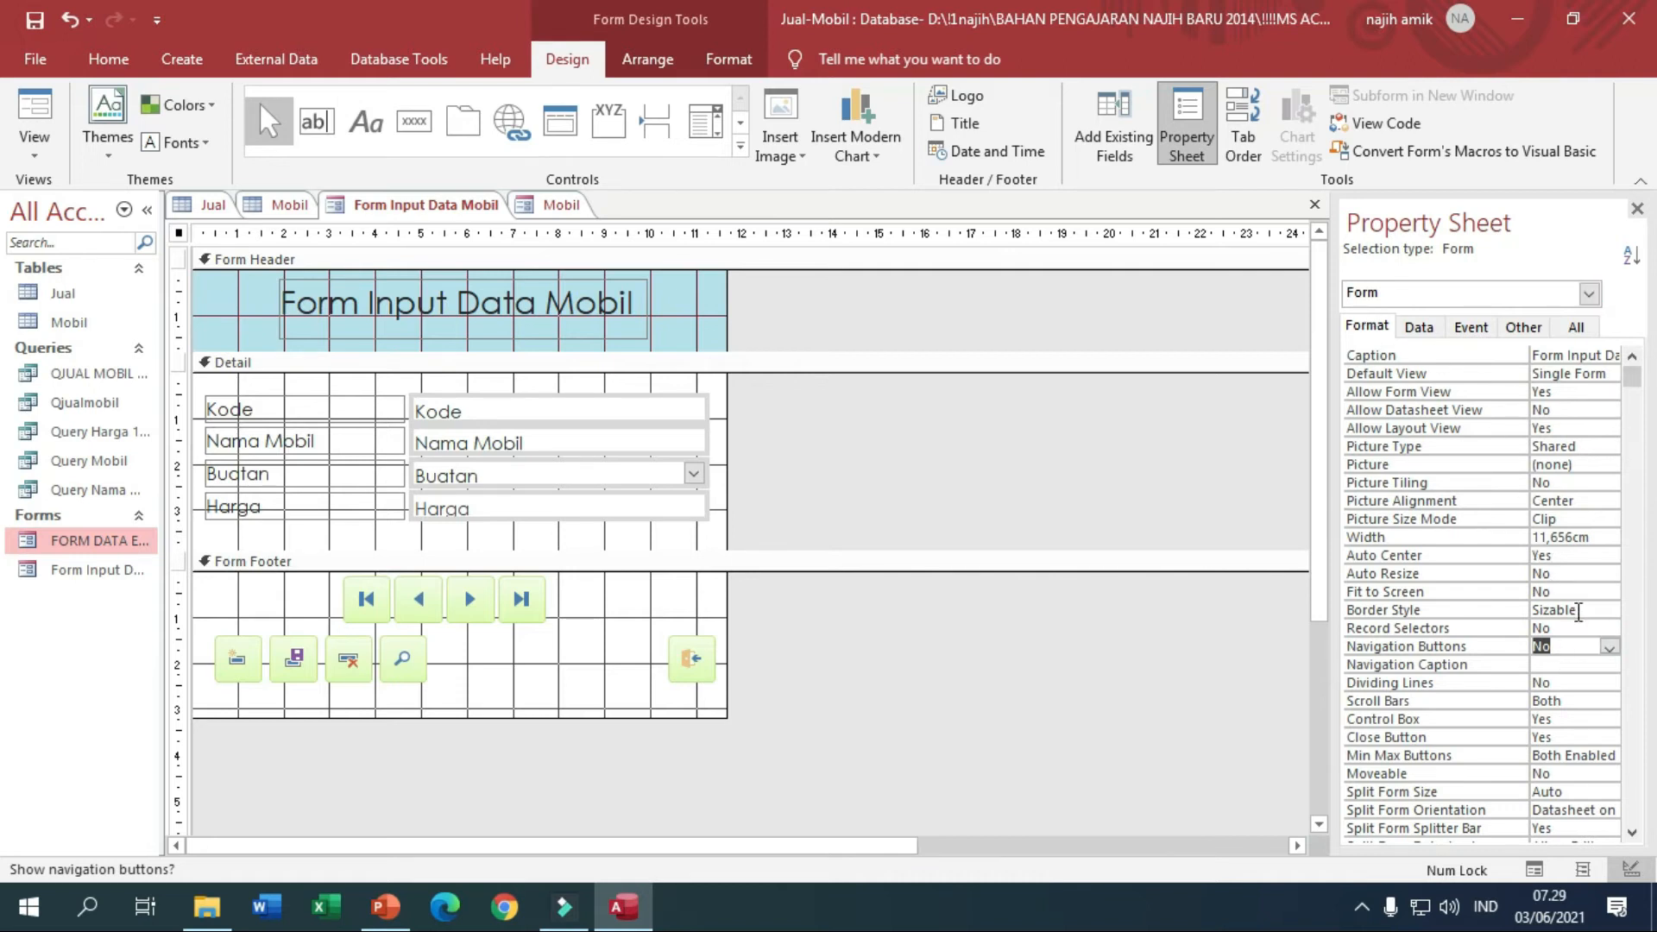
Review the form's data and event properties, and set Pop Up and Modal to Yes.
left_click(1433, 331)
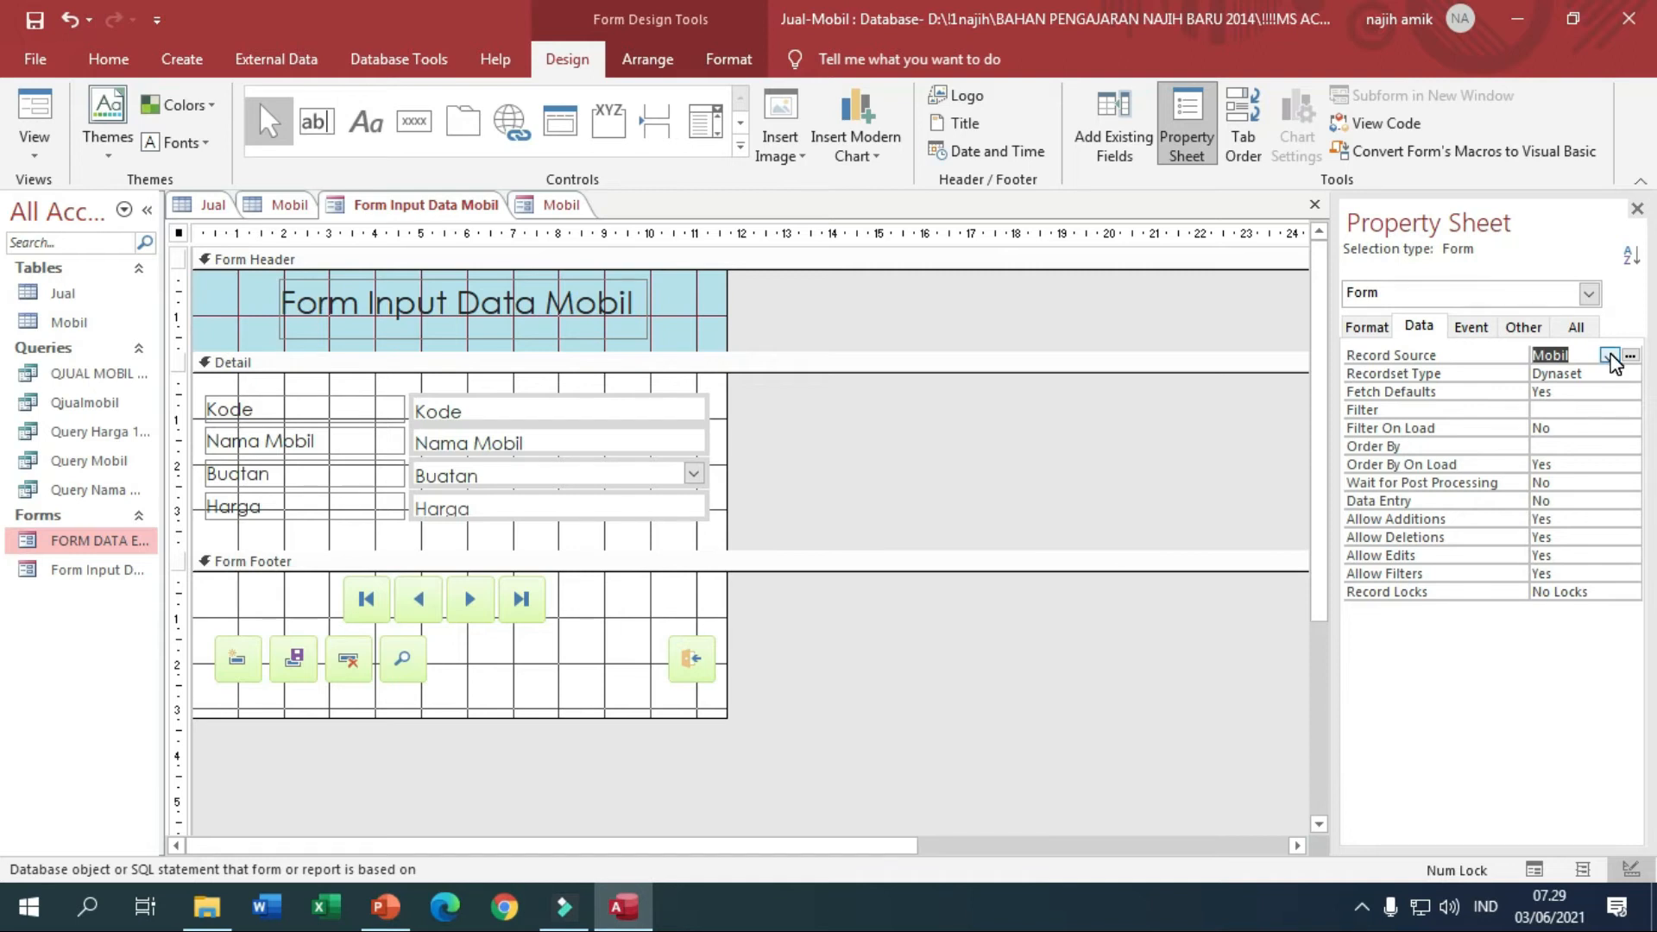
left_click(1470, 331)
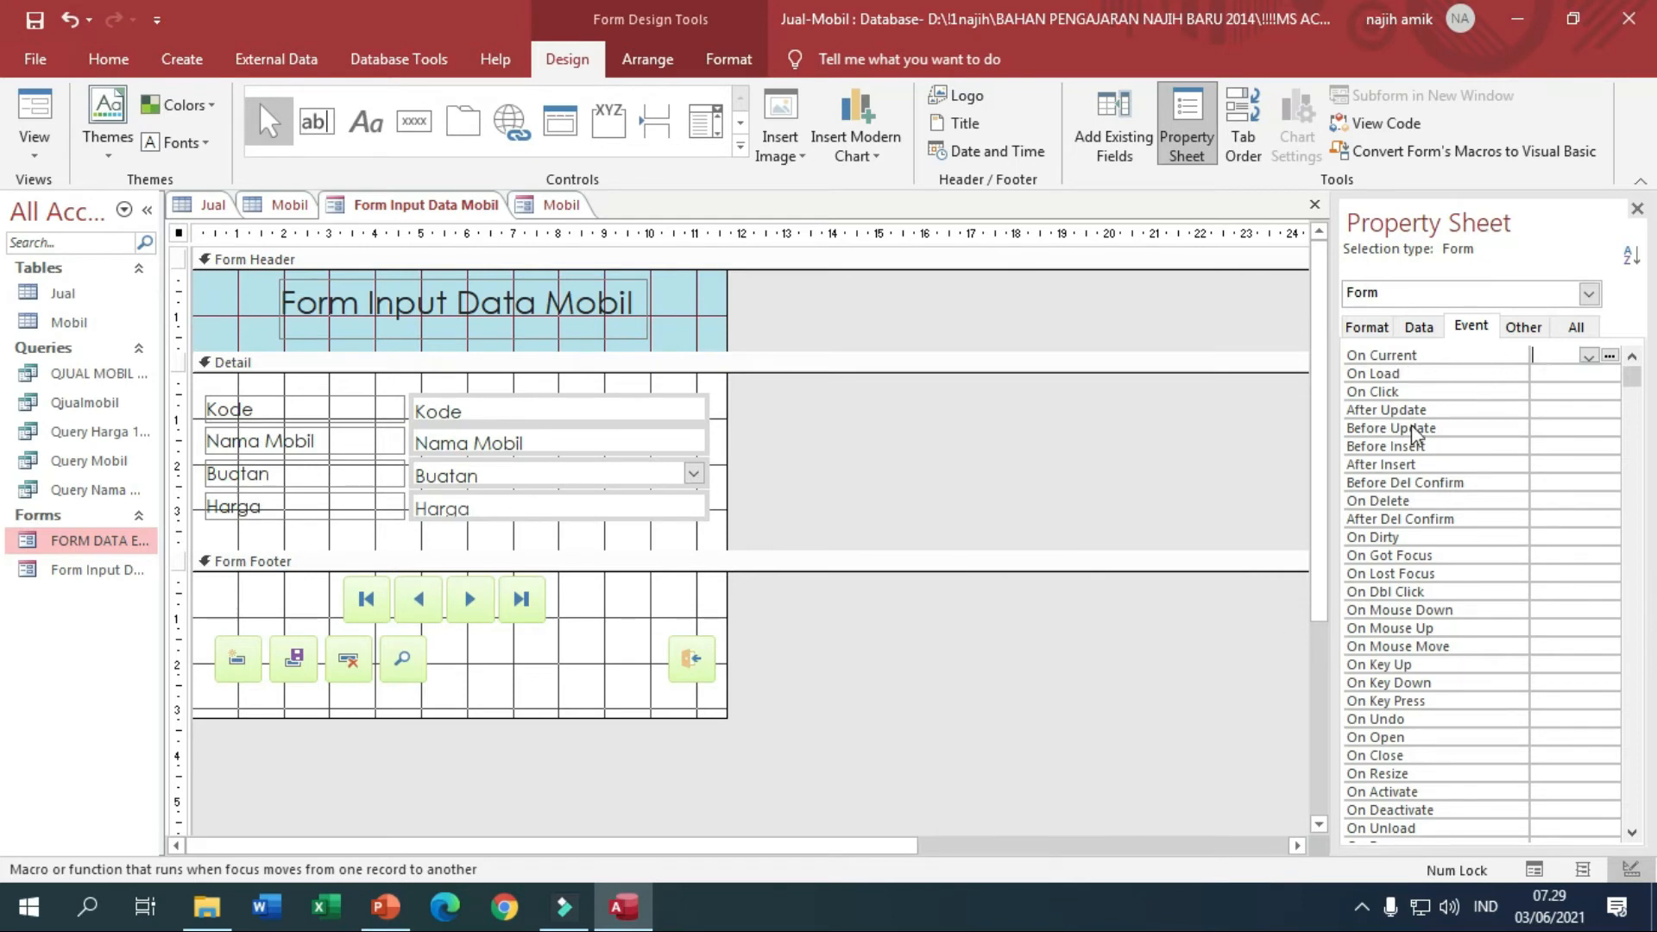
left_click(1540, 339)
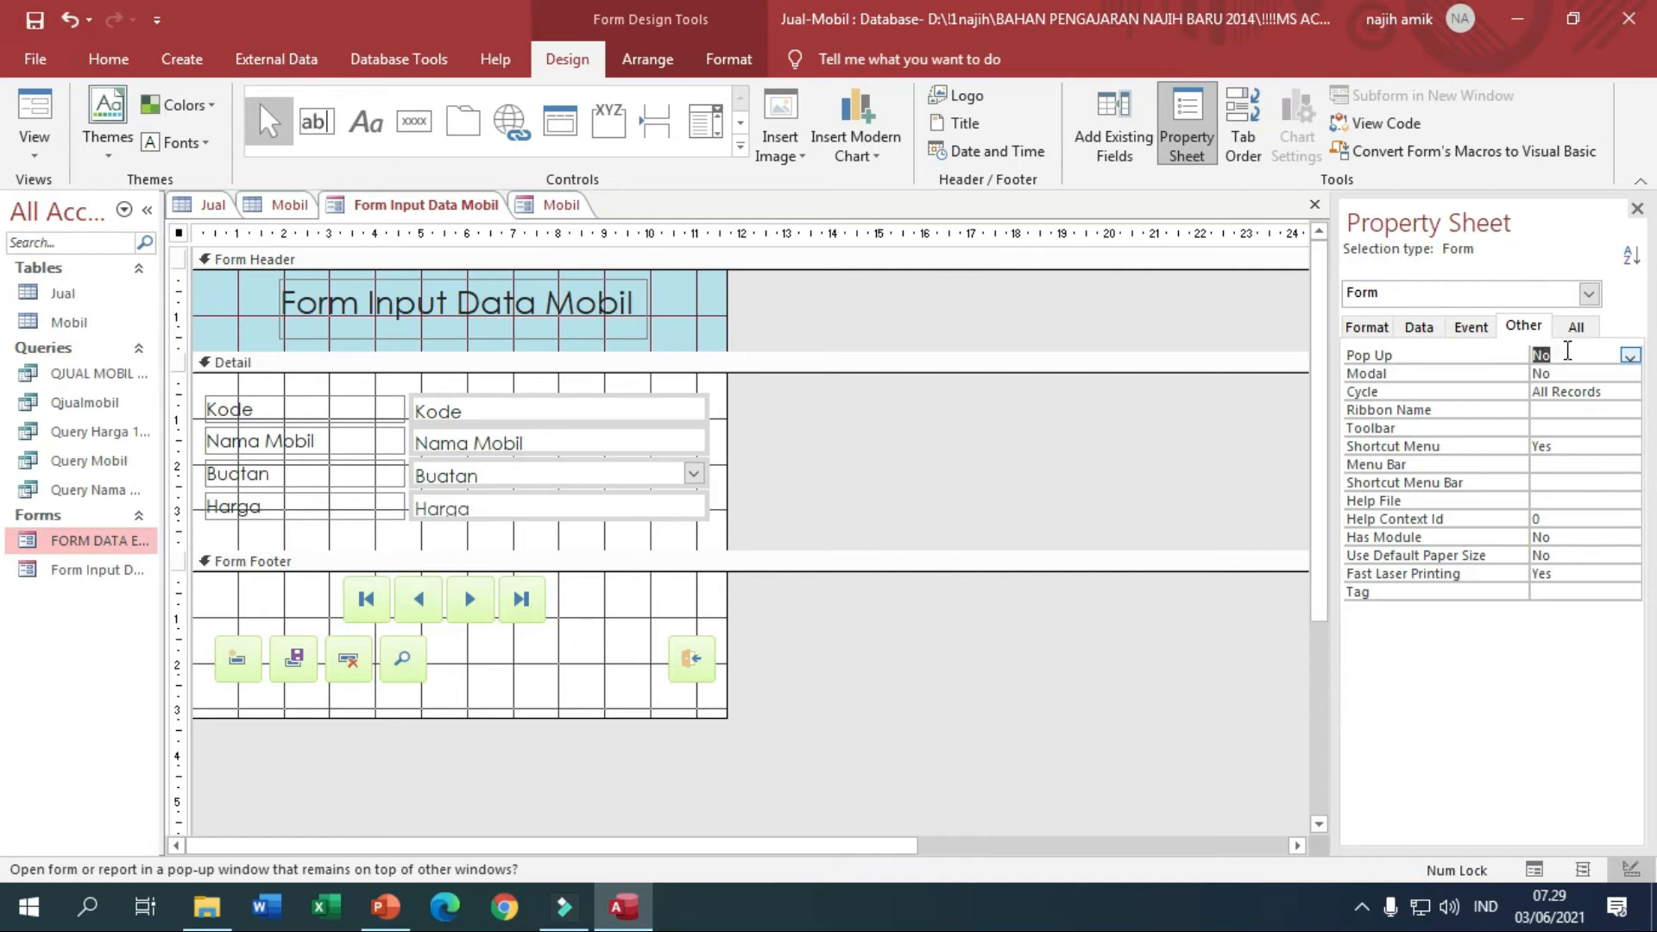
double_click(1570, 352)
left_click(1572, 375)
double_click(1572, 374)
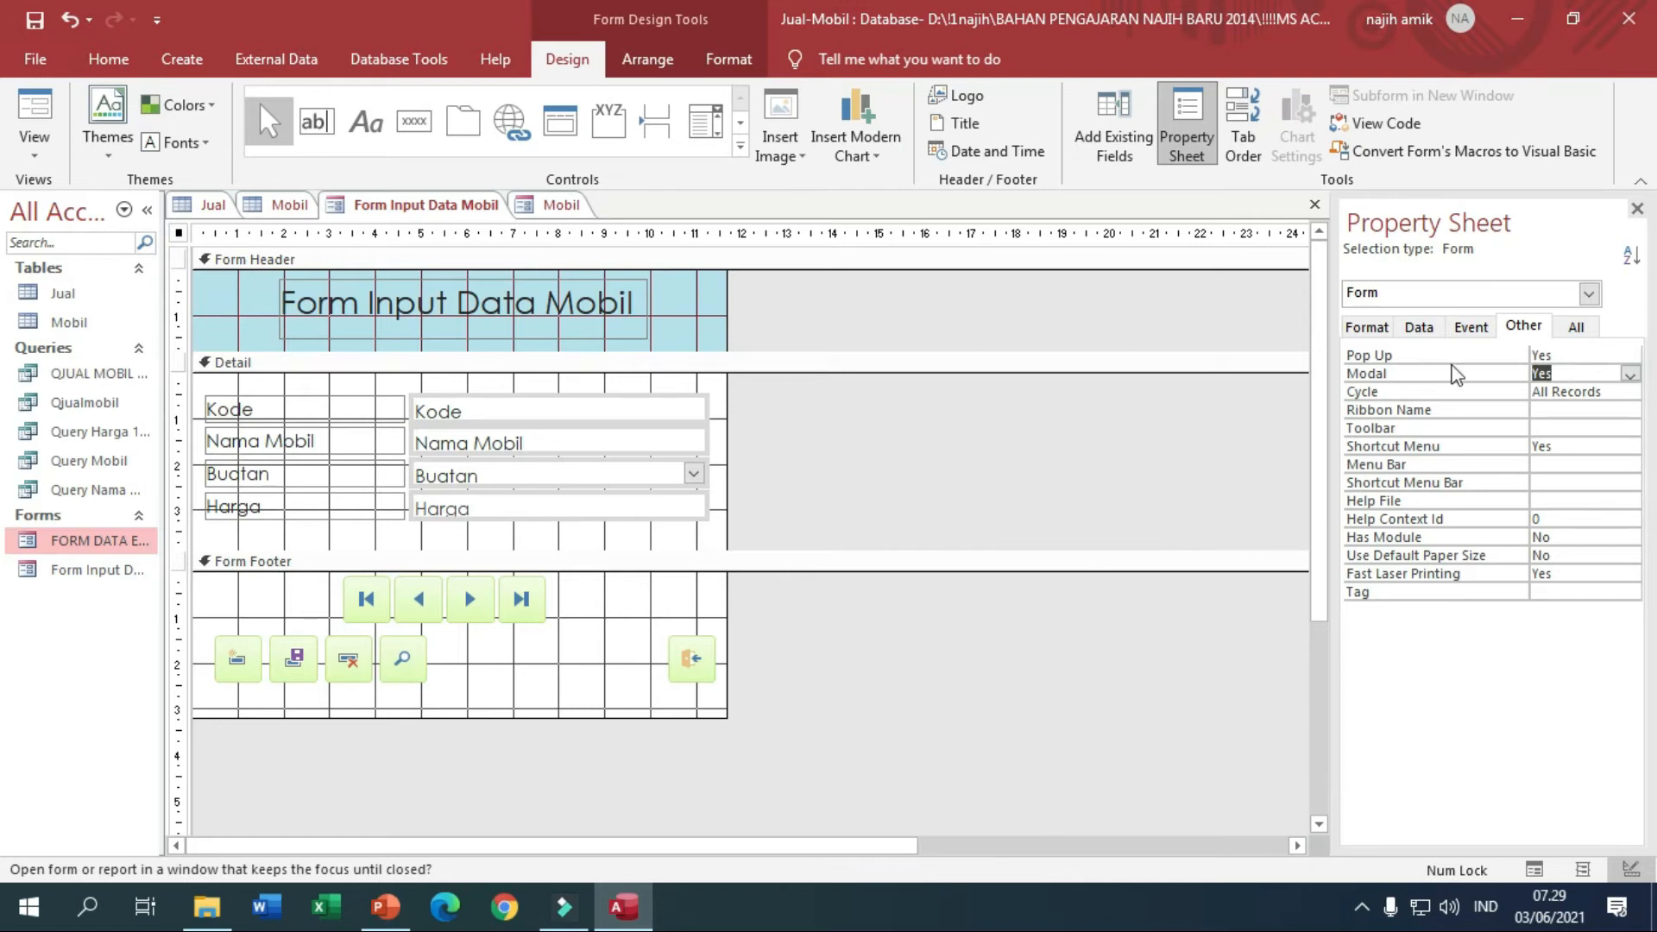
Save Form Input Data Mobil, show it in Form View and reposition its pop-up window.
right_click(422, 204)
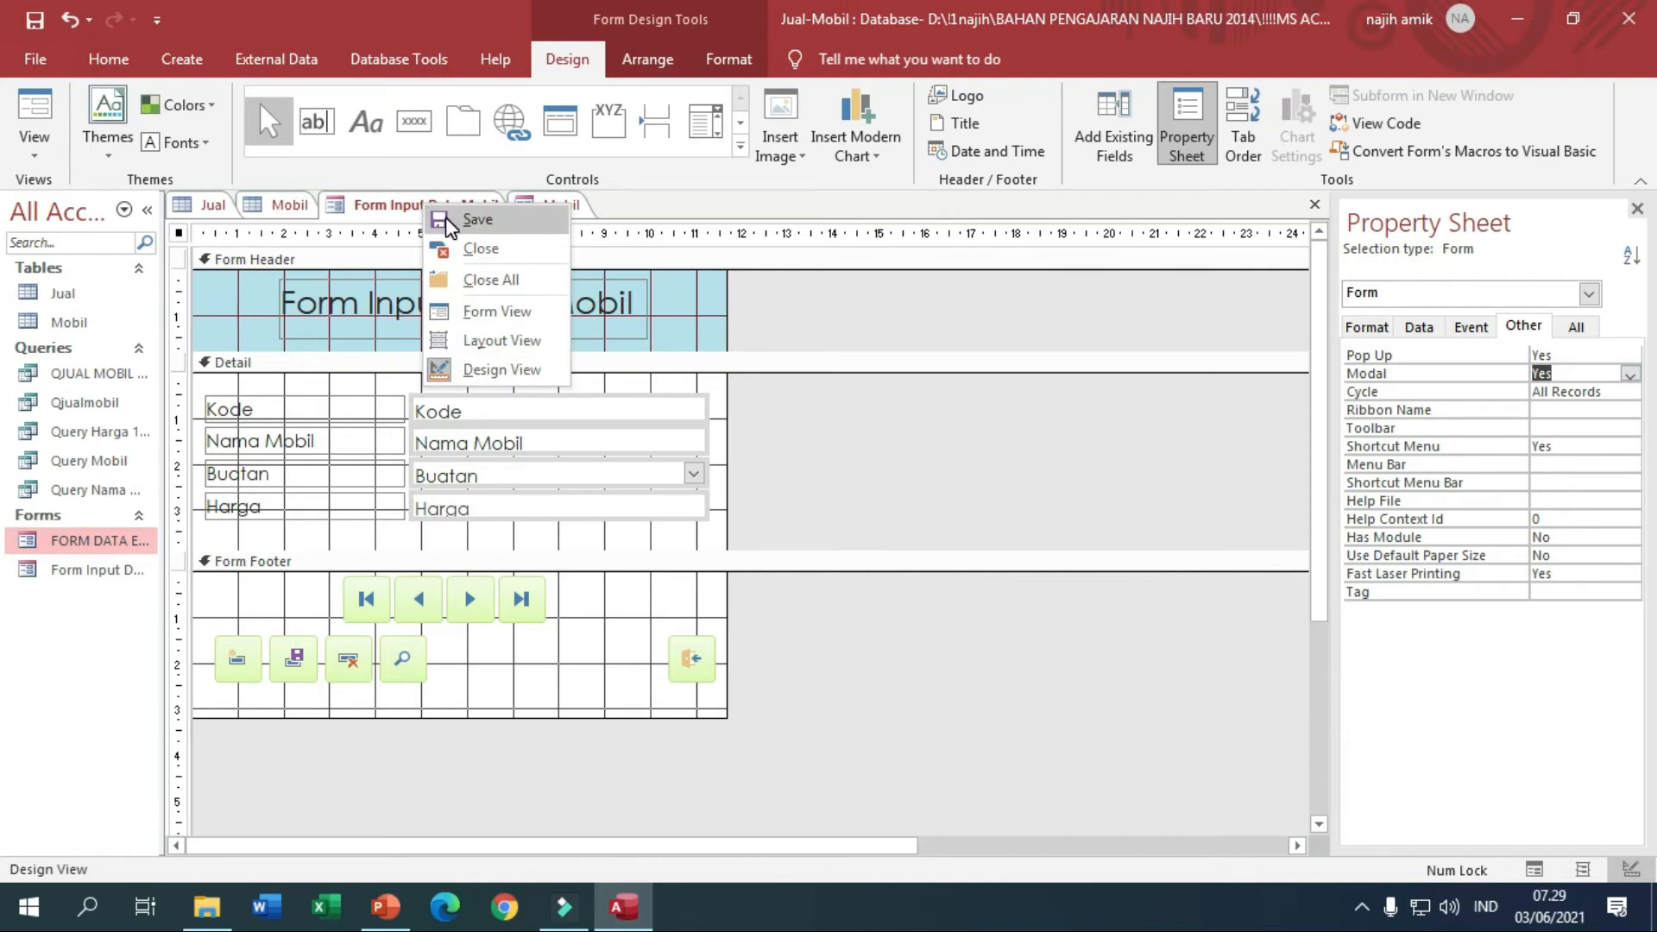
left_click(446, 220)
right_click(448, 205)
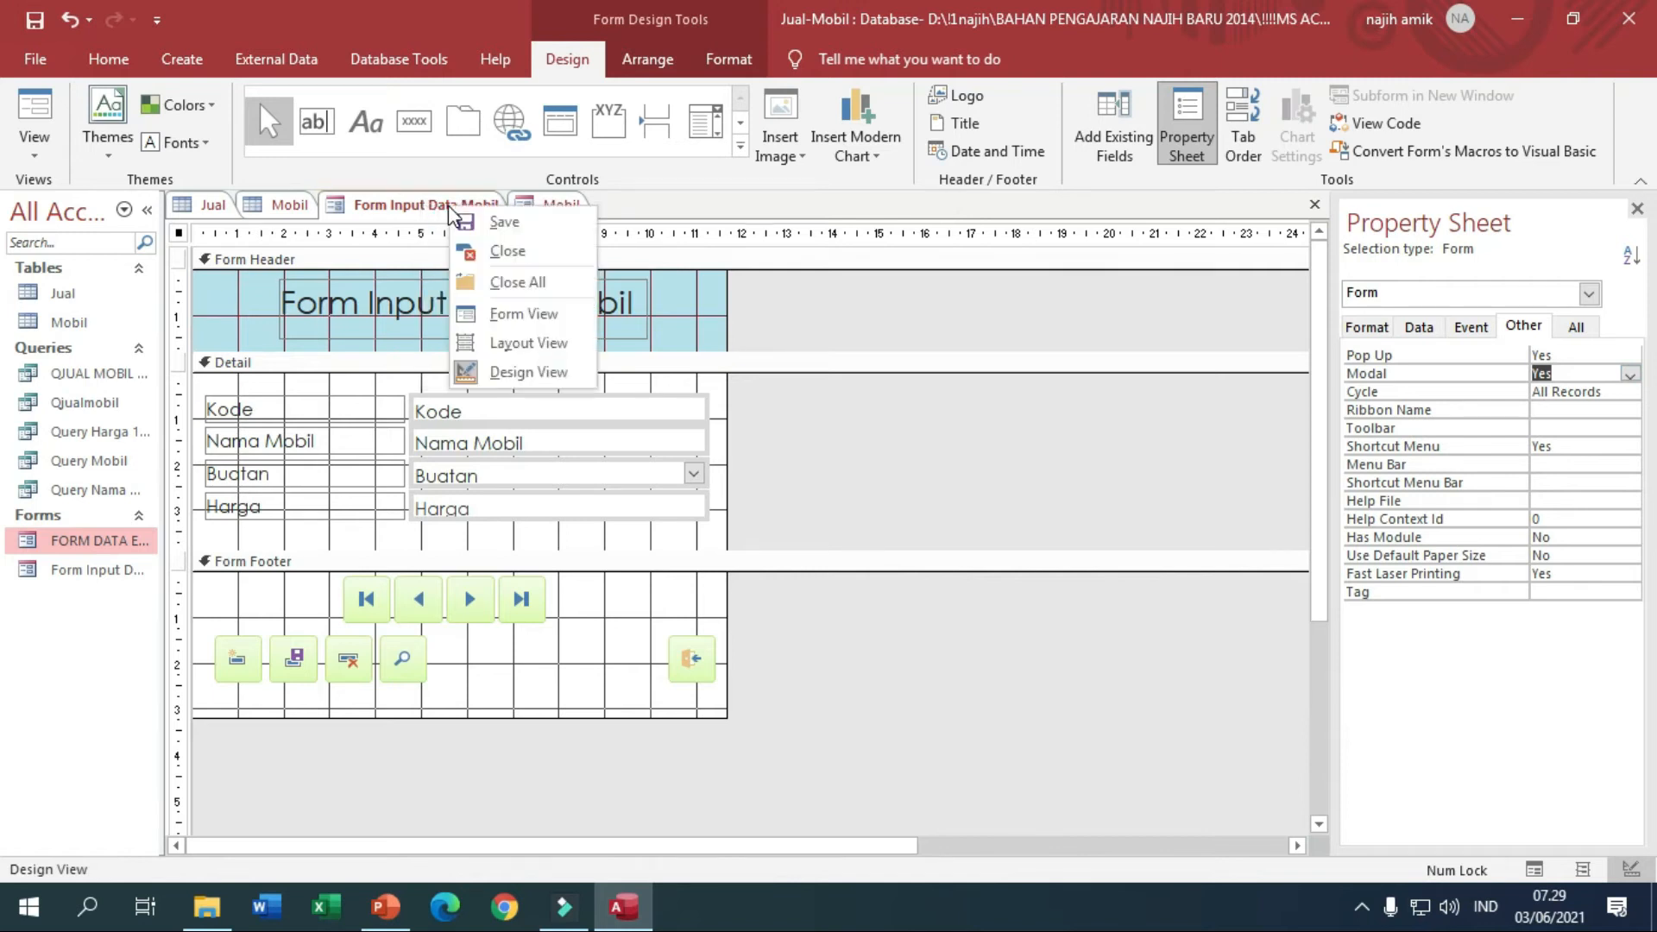
left_click(505, 313)
left_click_drag(770, 254, 920, 136)
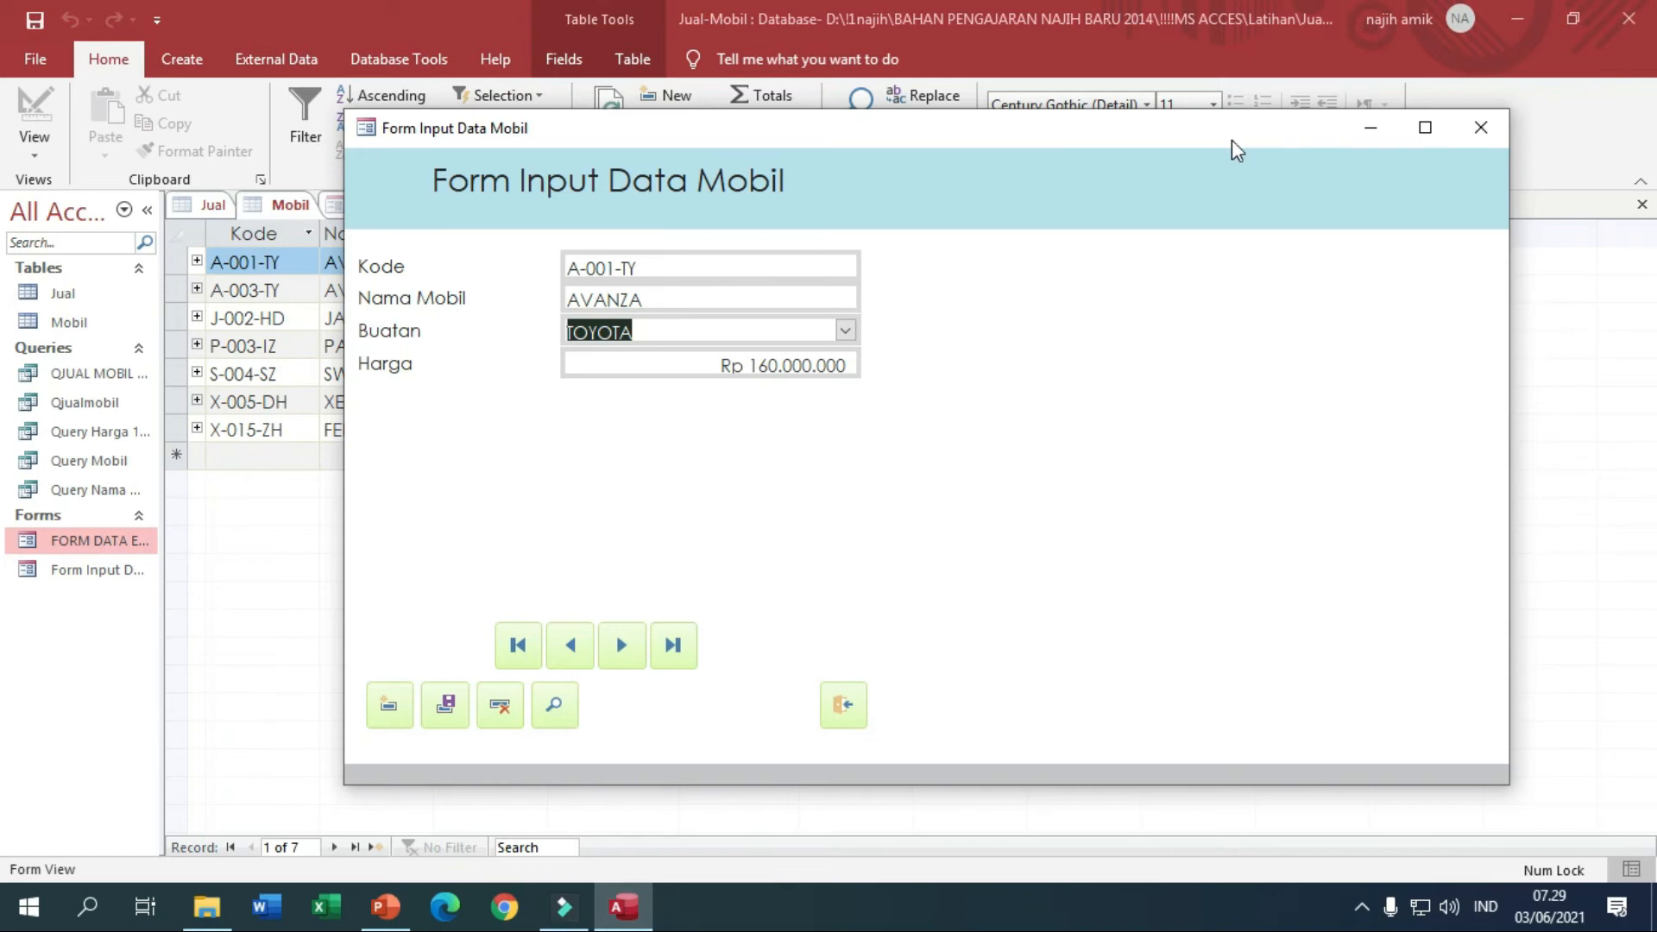
Return the form to Design View and shorten its Detail section to a height of about 3.5 cm.
right_click(956, 128)
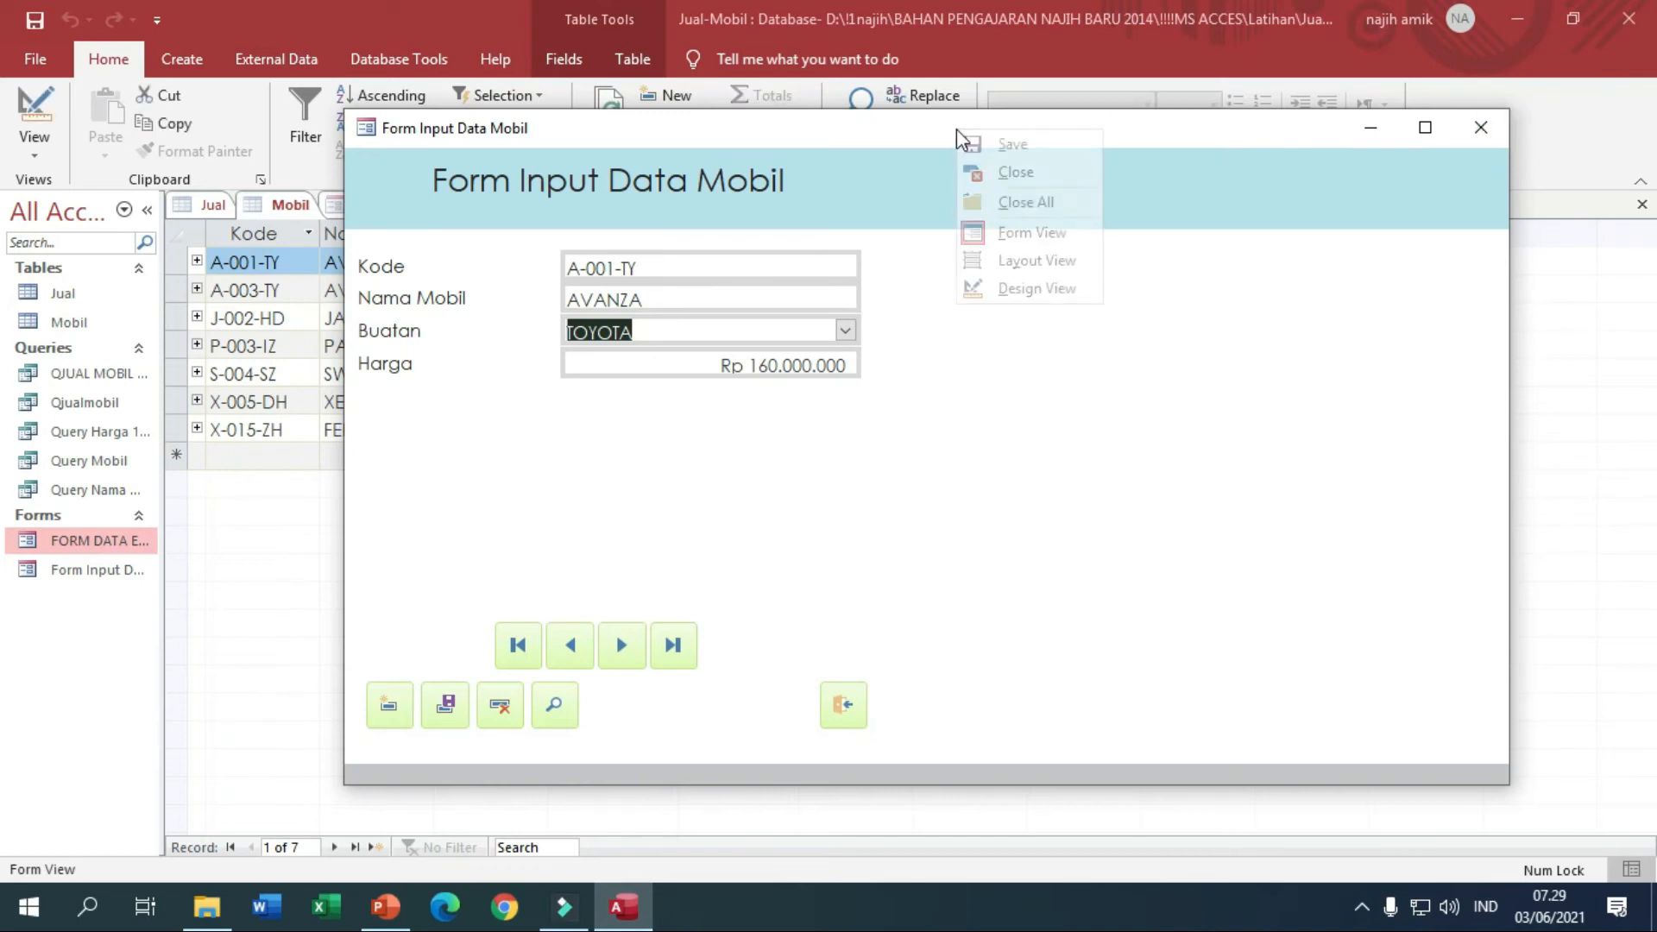
left_click(1024, 290)
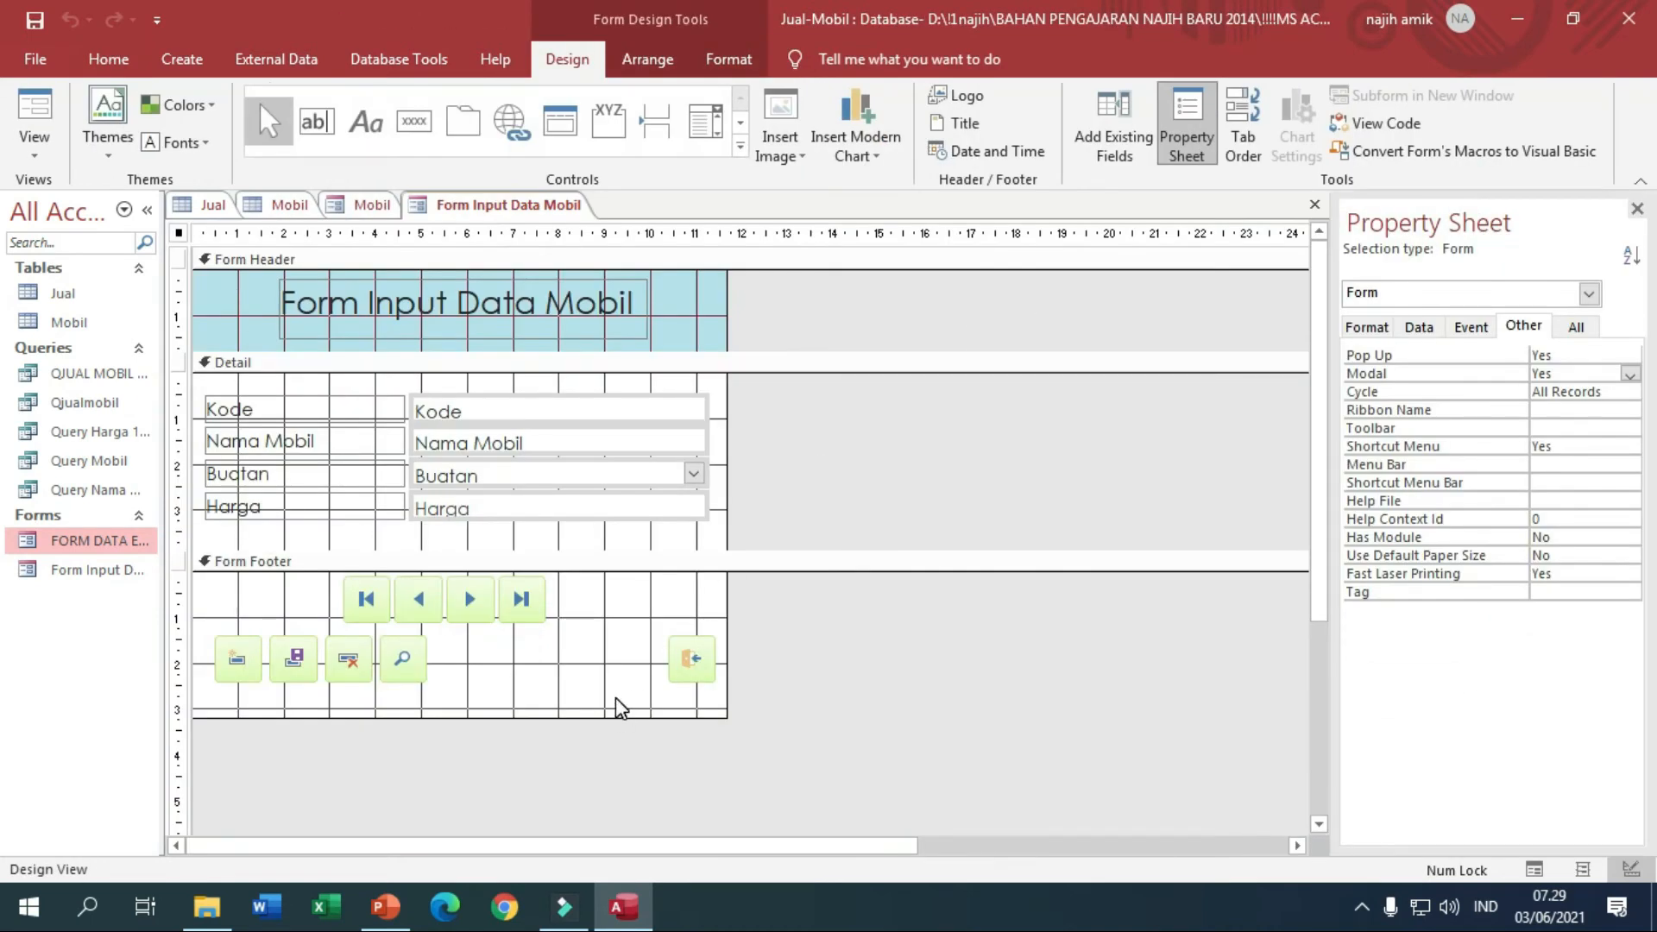
left_click(614, 697)
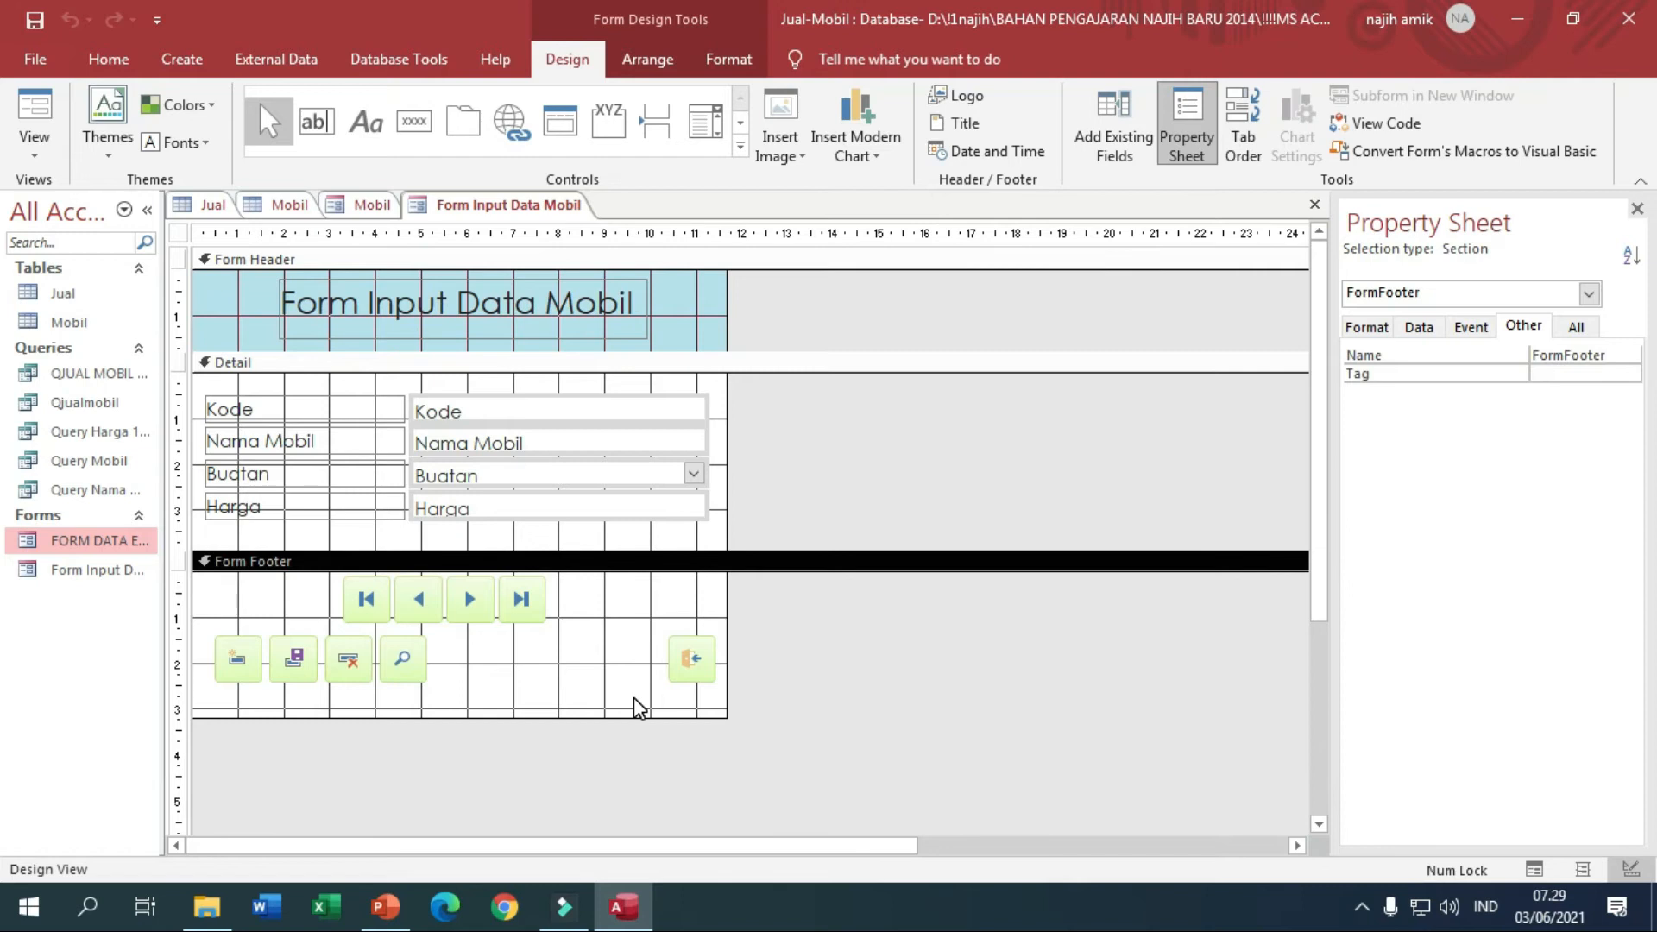
left_click_drag(580, 569, 561, 552)
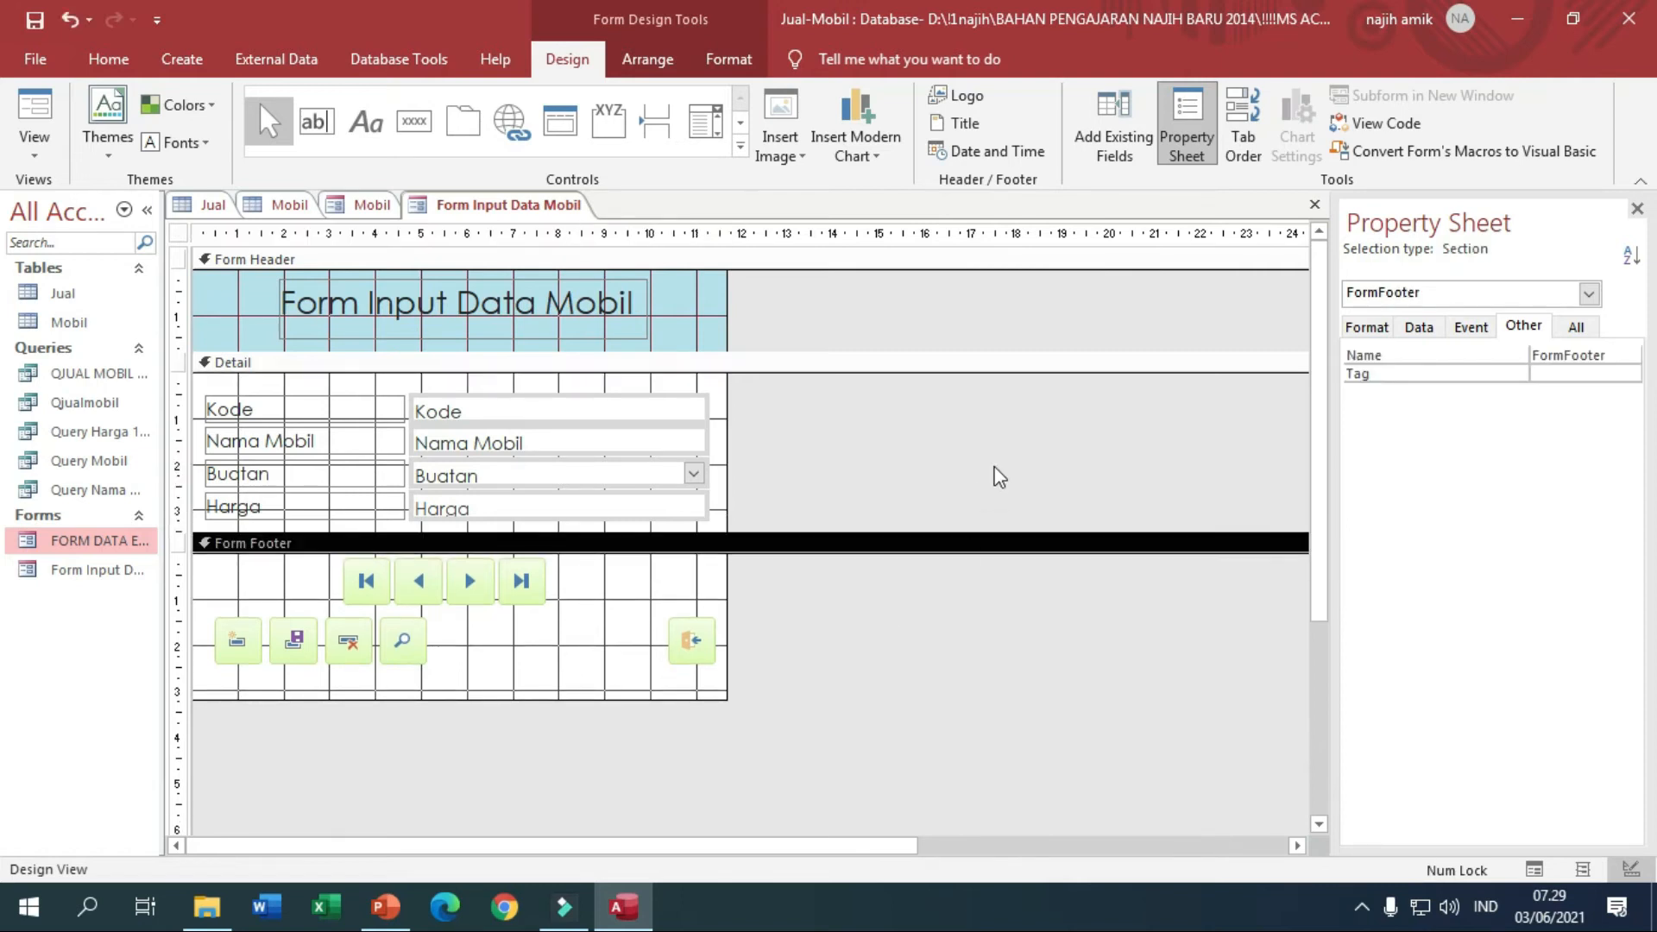
Examine the complete property list of the whole form, including its sizing and scroll bar settings.
left_click(1589, 294)
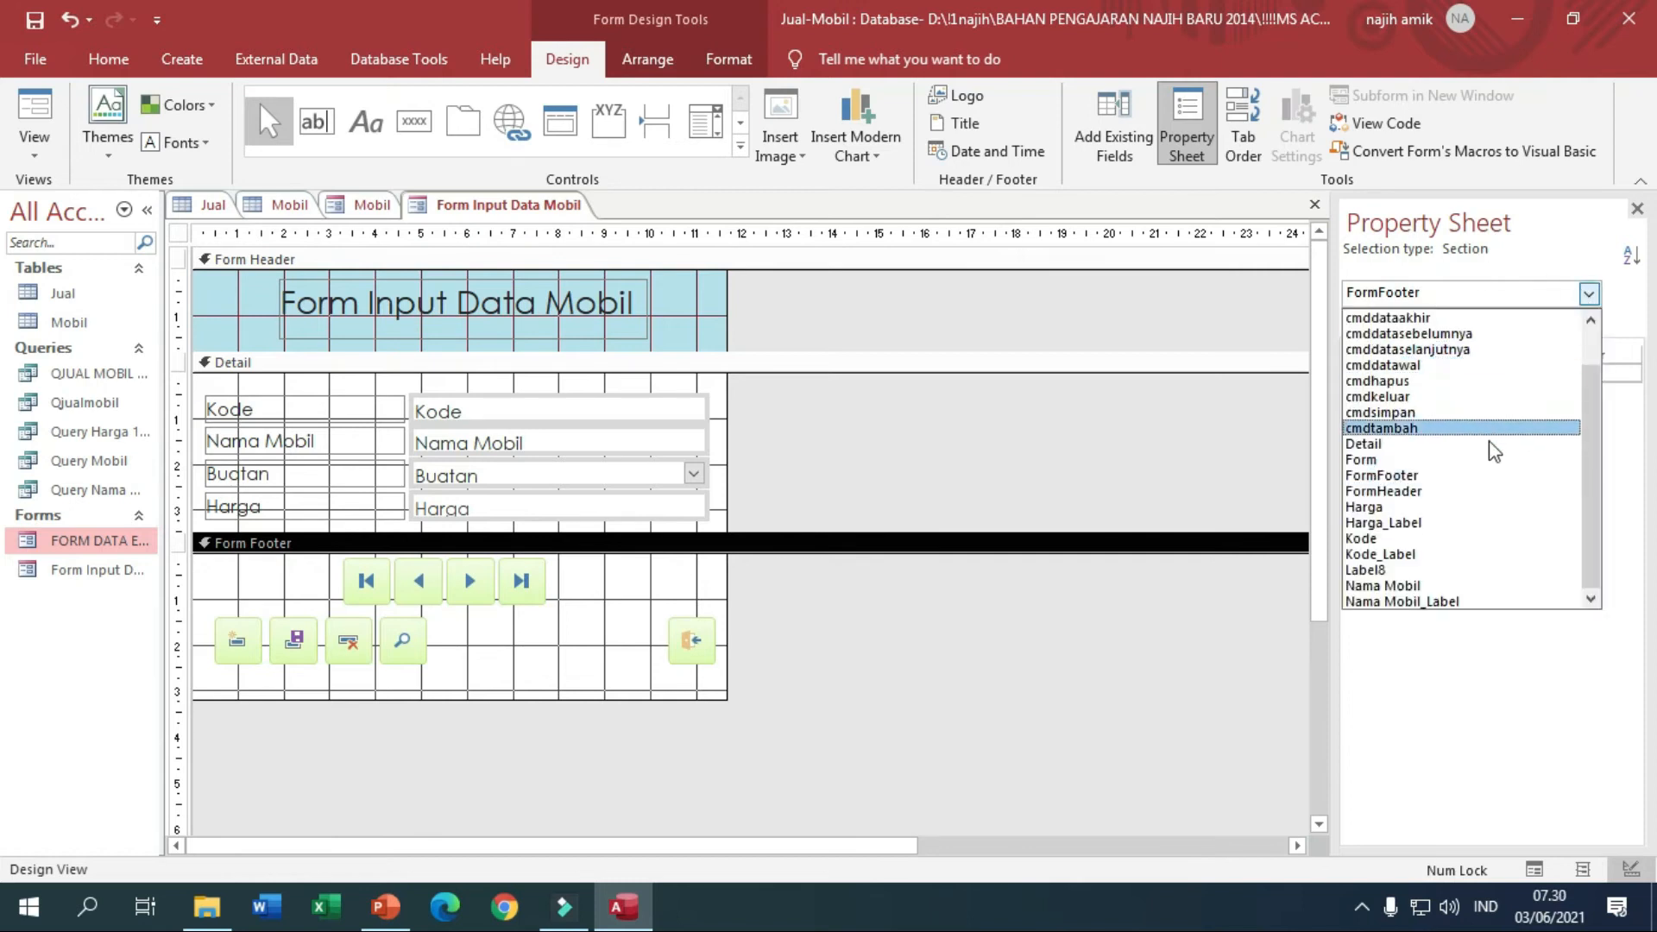
left_click(1493, 459)
left_click(1577, 325)
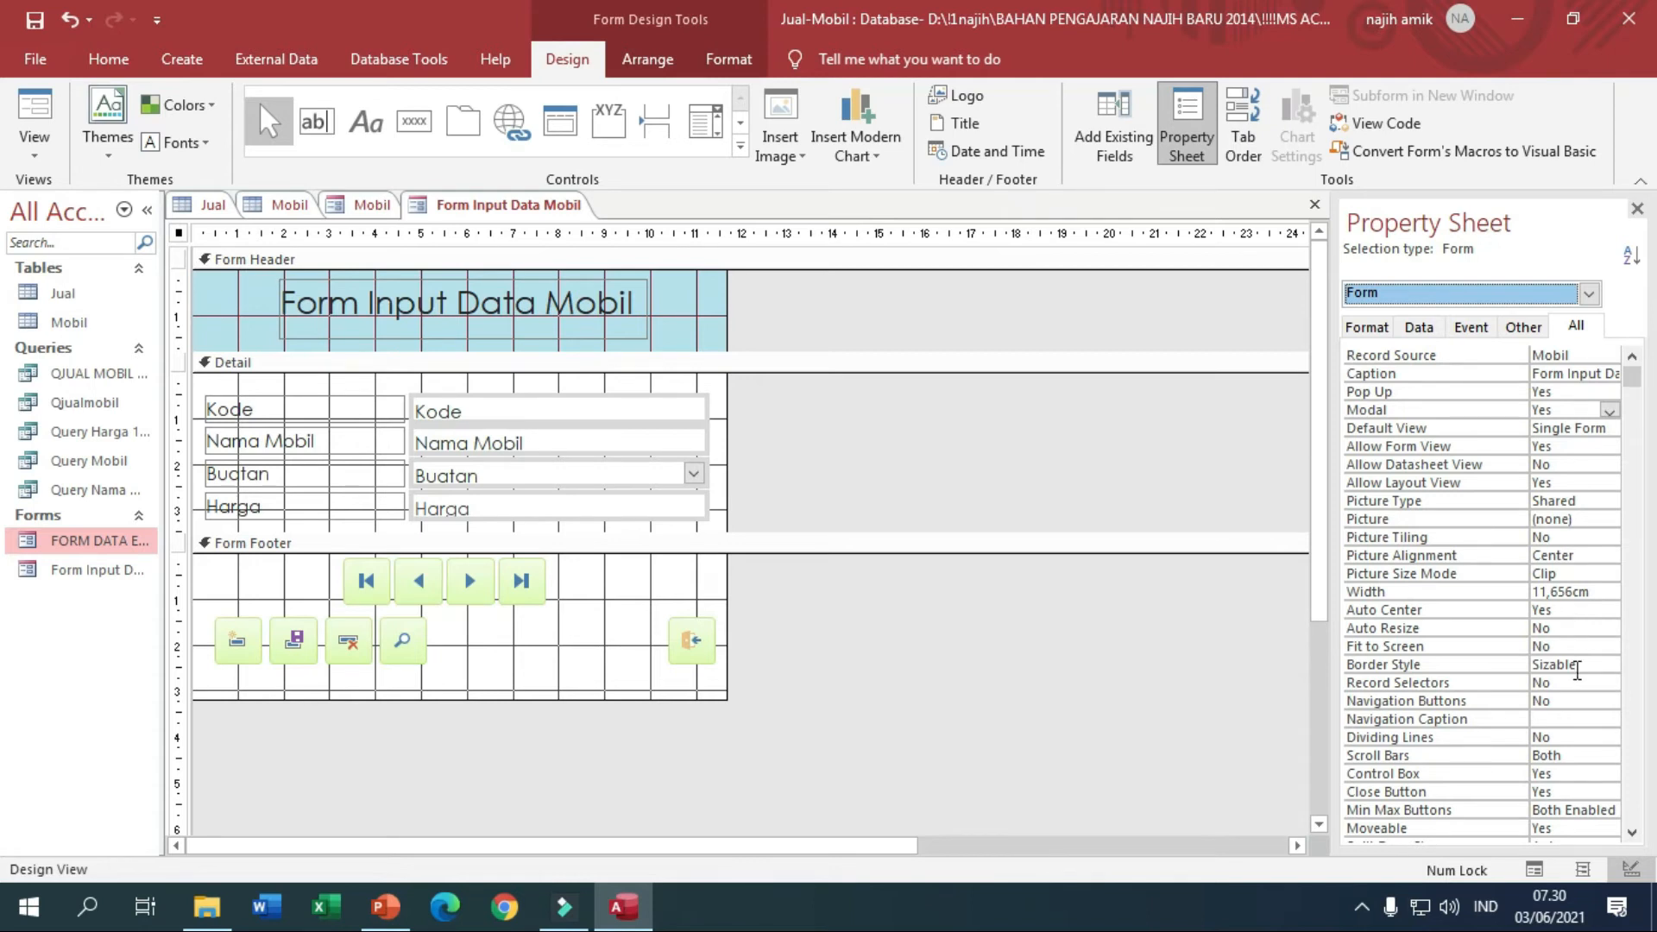
scroll(1579, 682, "down", 8)
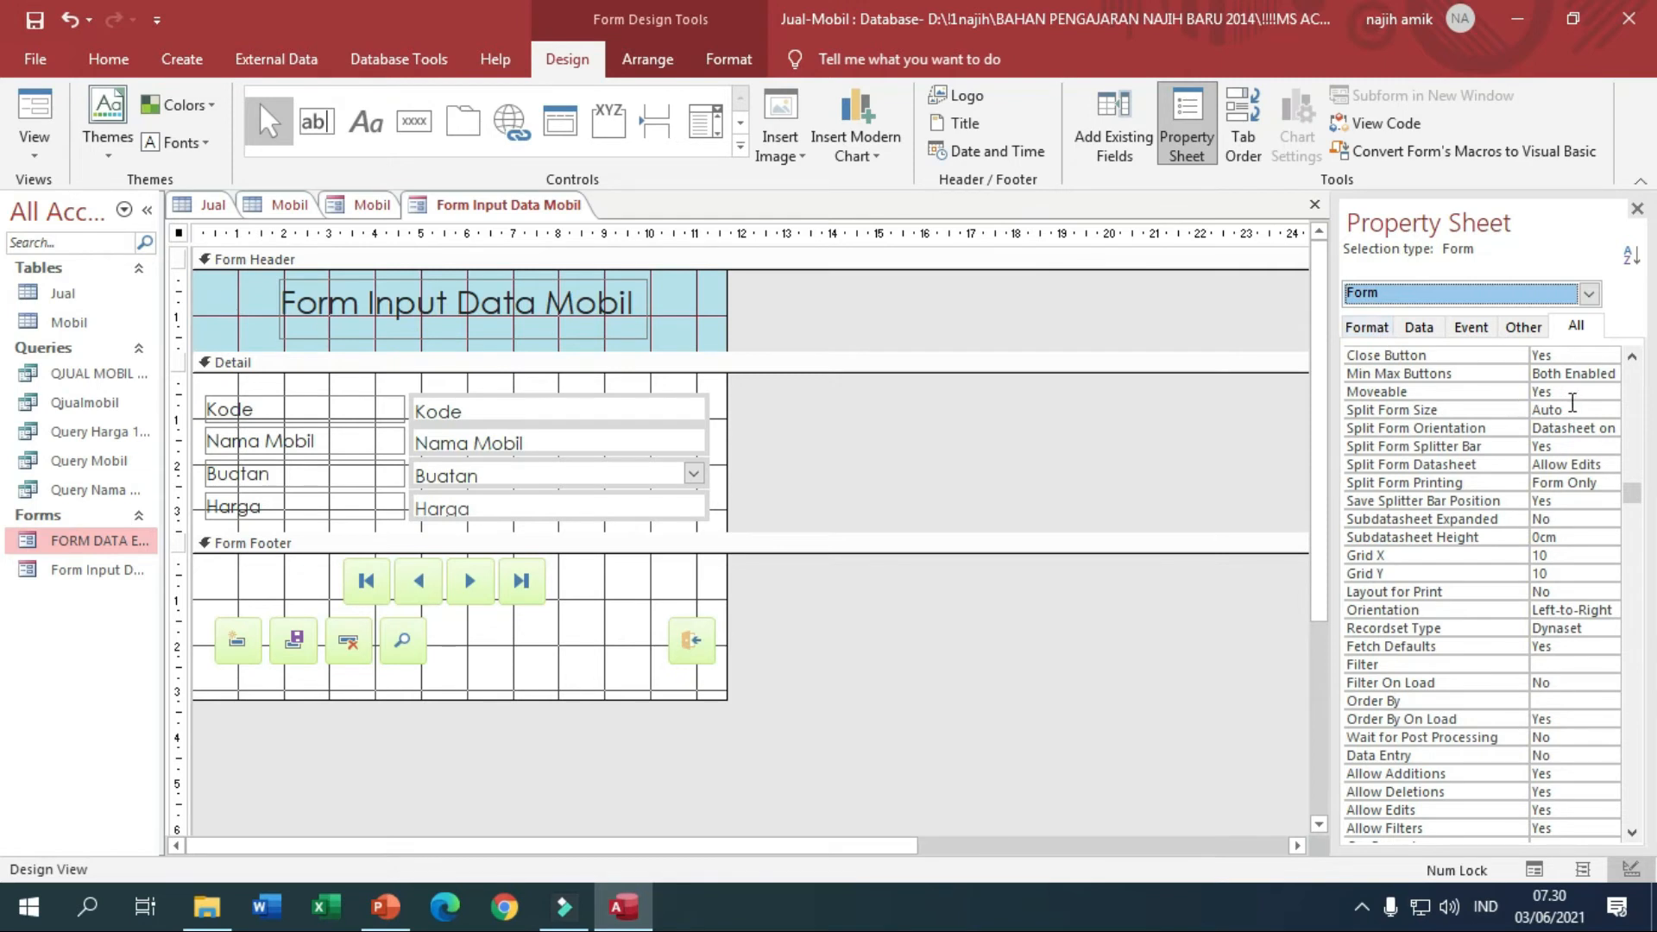
scroll(1596, 506, "up", 5)
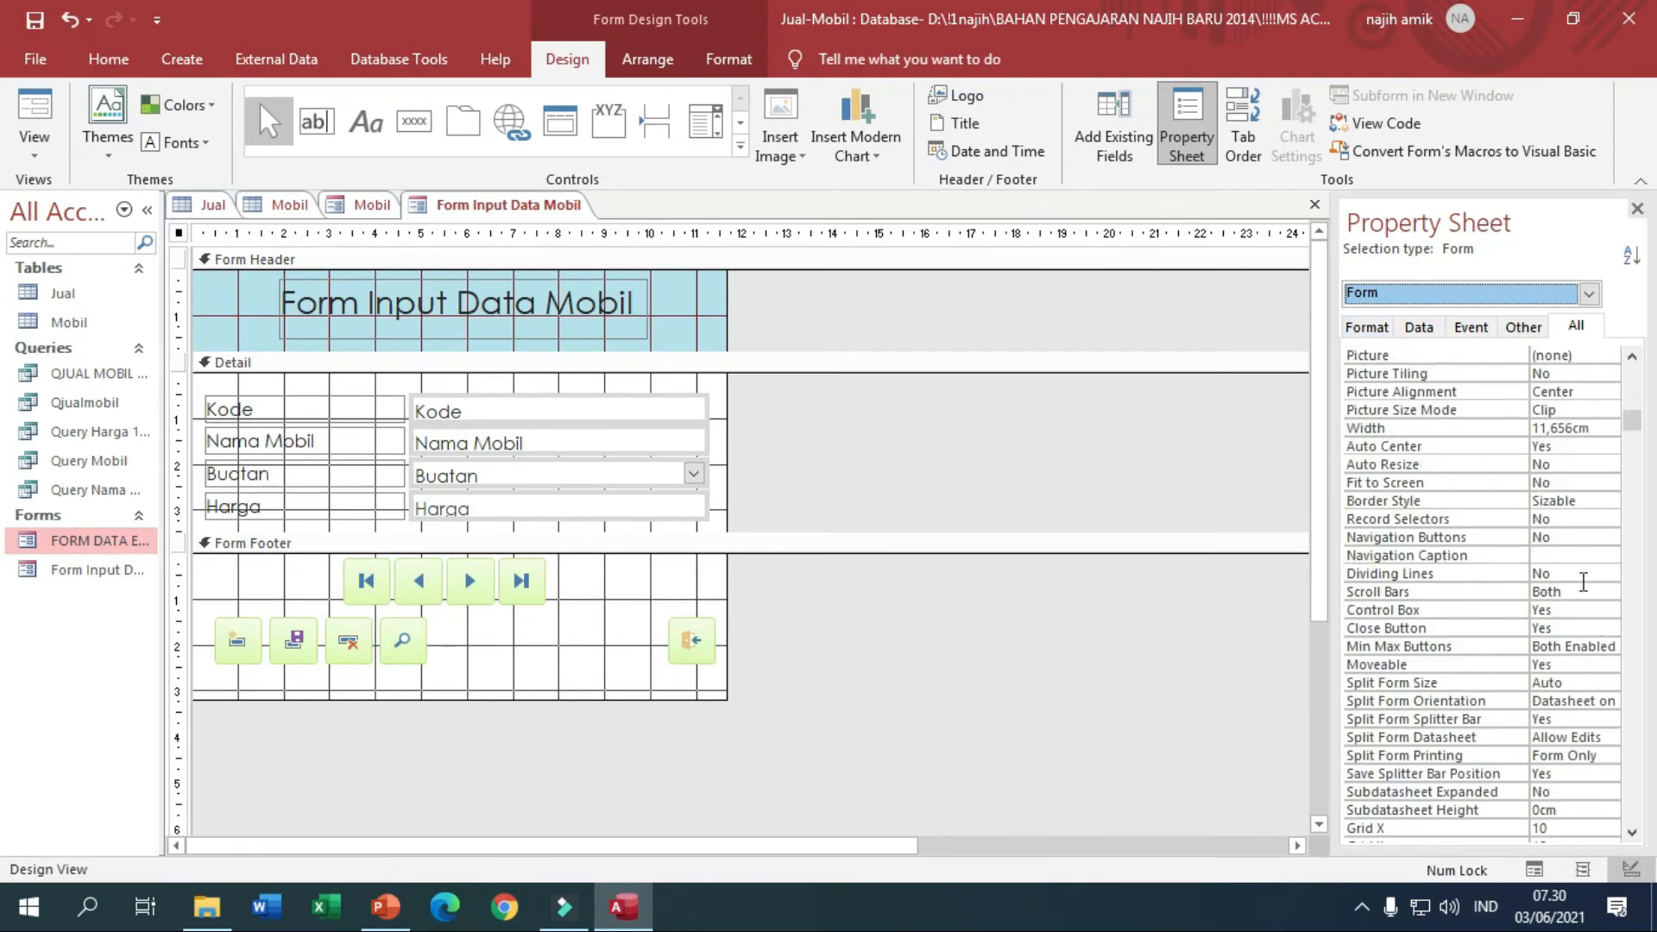
scroll(1583, 582, "up", 1)
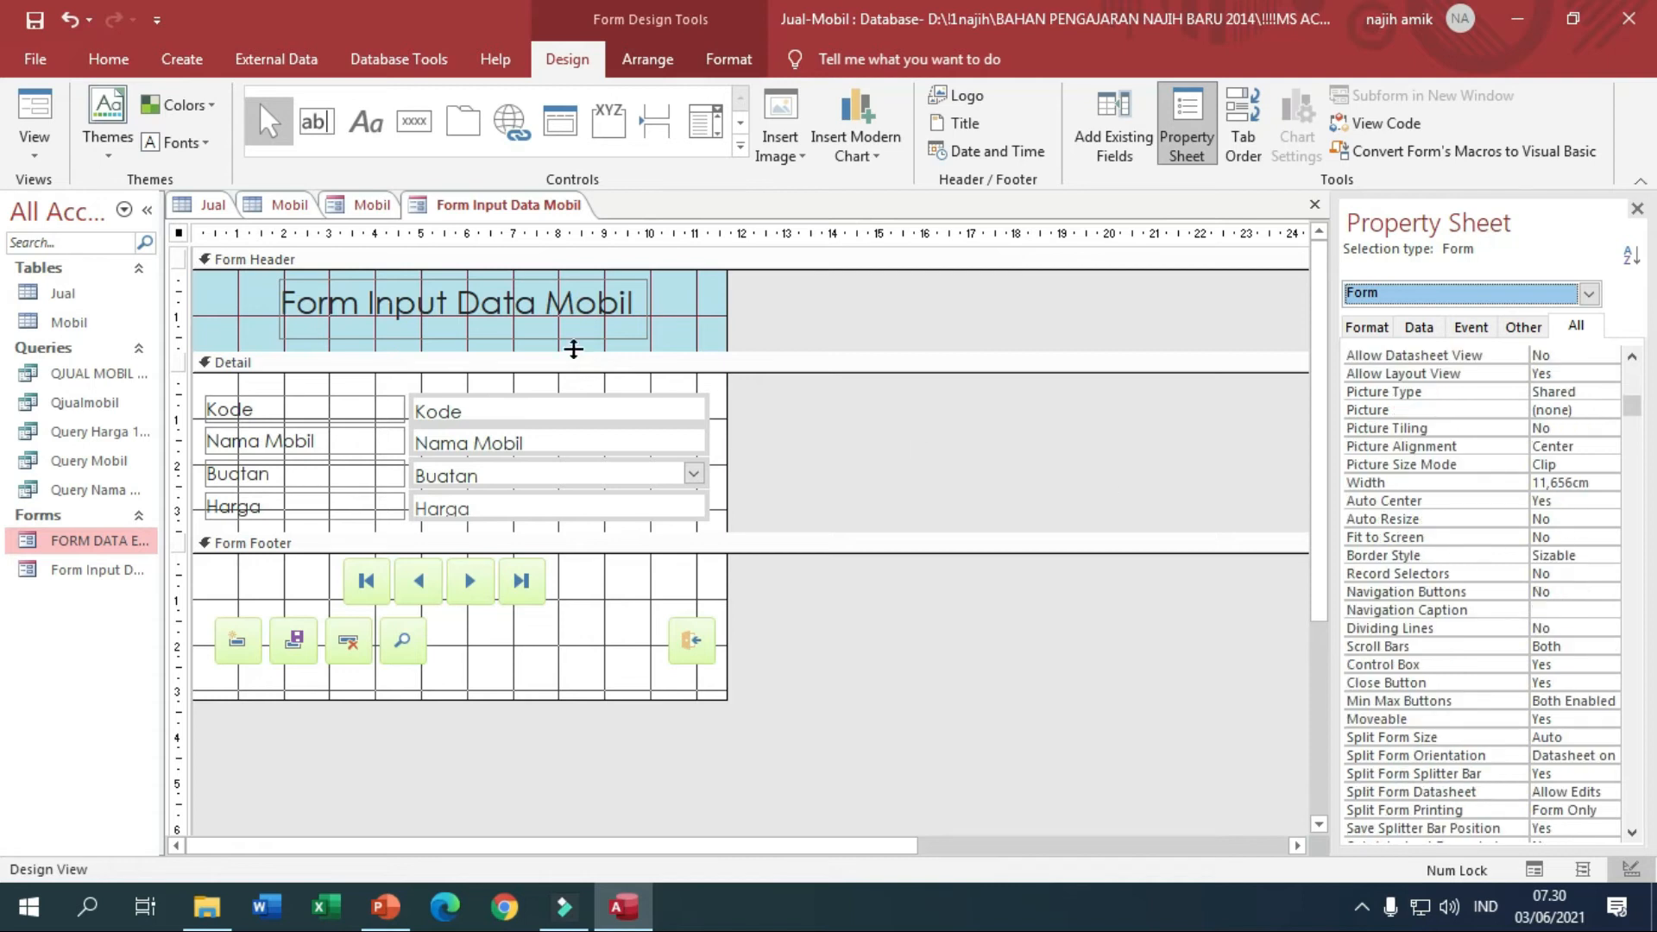
Open the example FORM DATA ENTRY MOBIL and show it in Design View to compare its form properties.
left_click(358, 211)
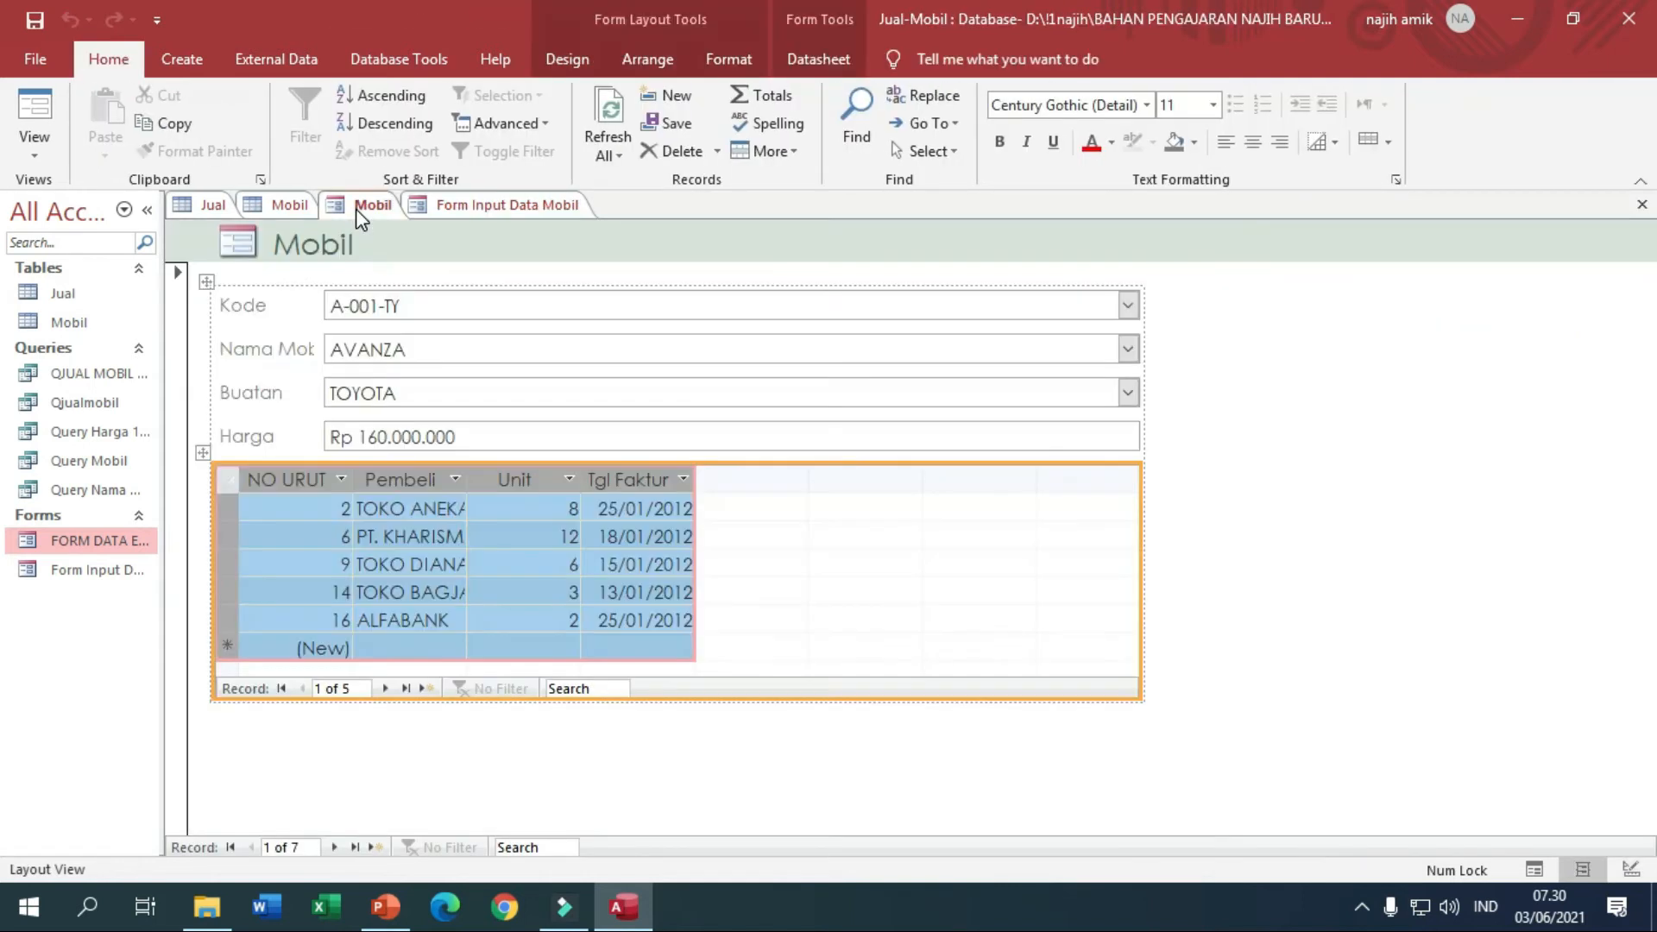
left_click(432, 202)
double_click(113, 538)
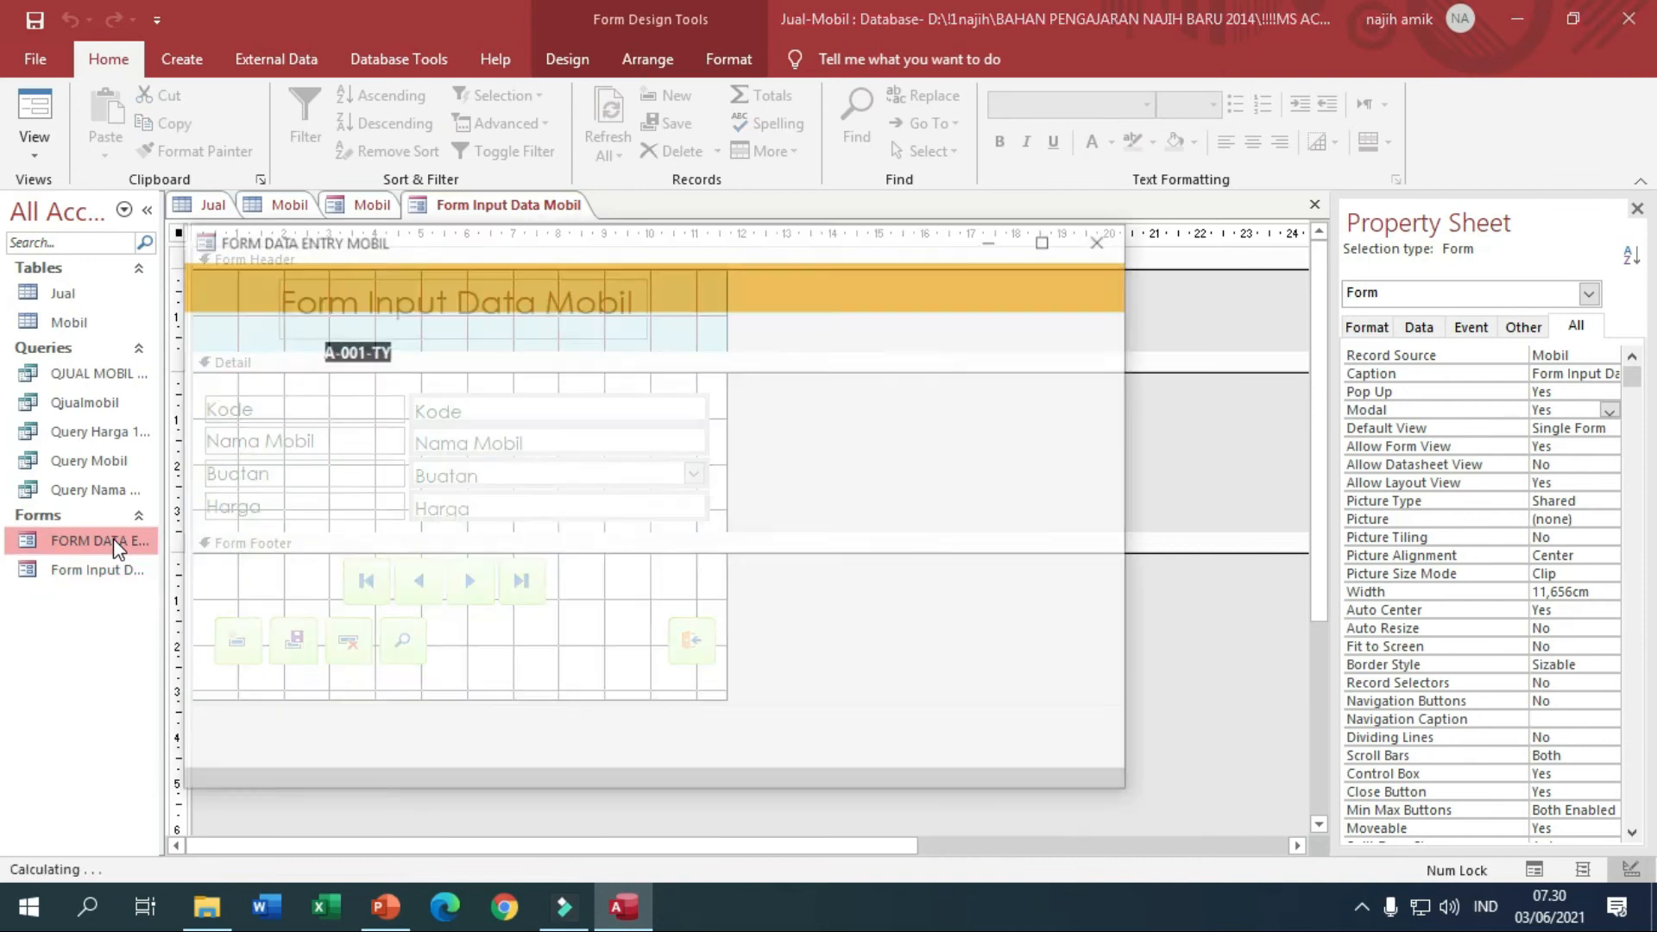
right_click(844, 241)
left_click(889, 390)
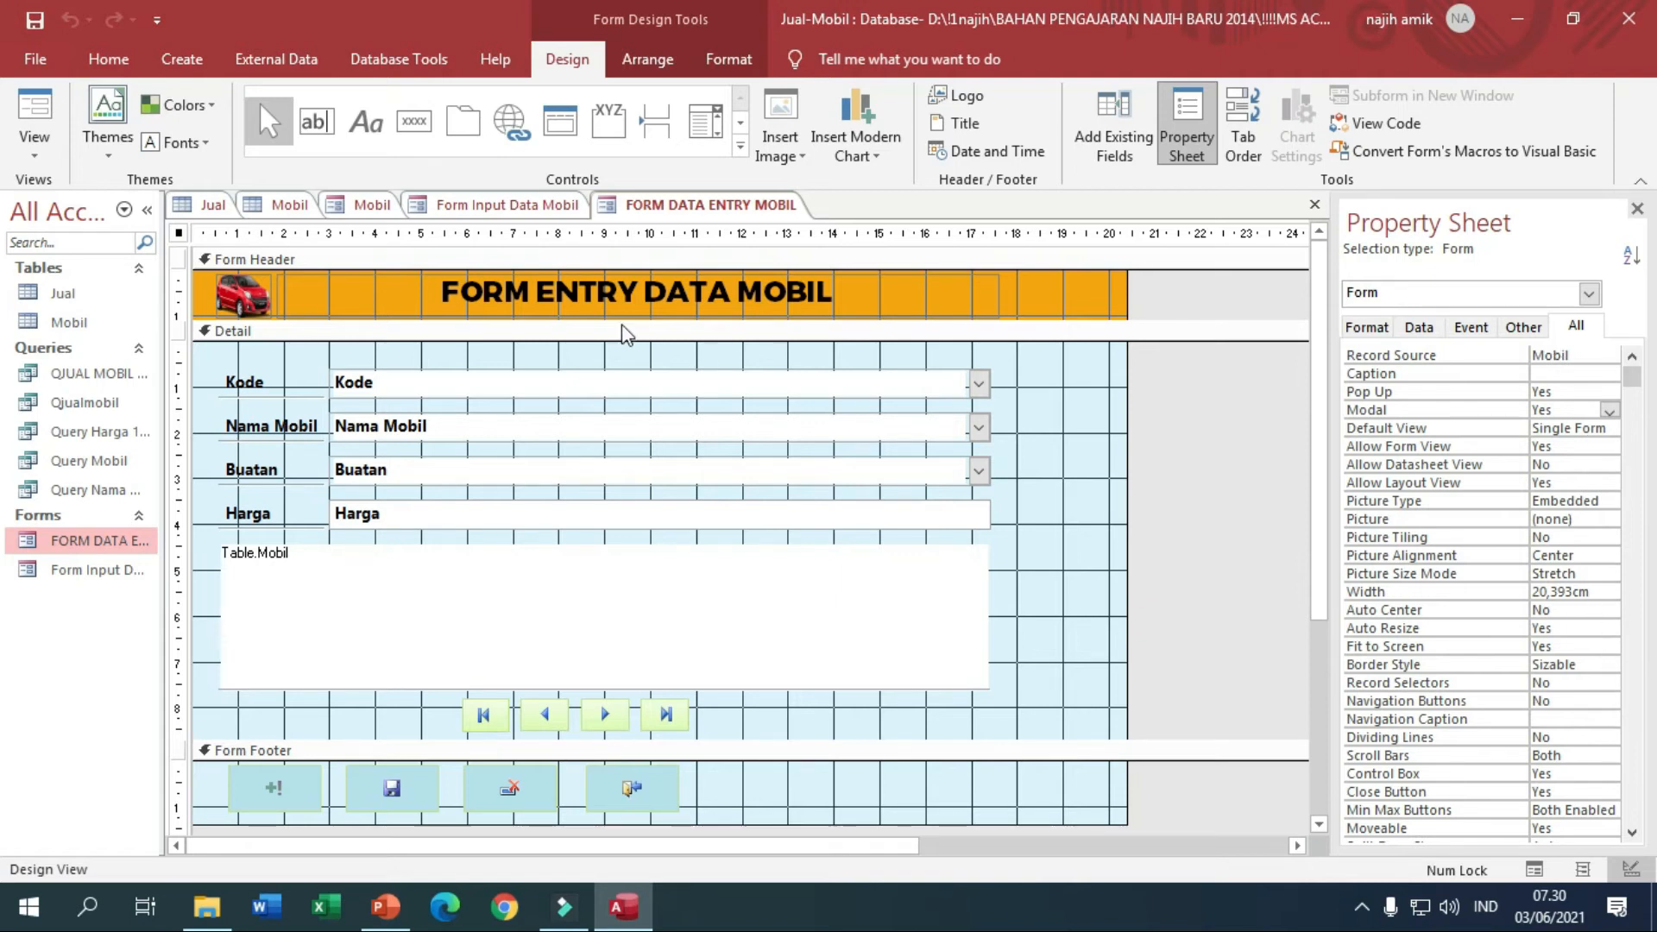
Set the Auto Resize property of Form Input Data Mobil to Yes.
left_click(371, 207)
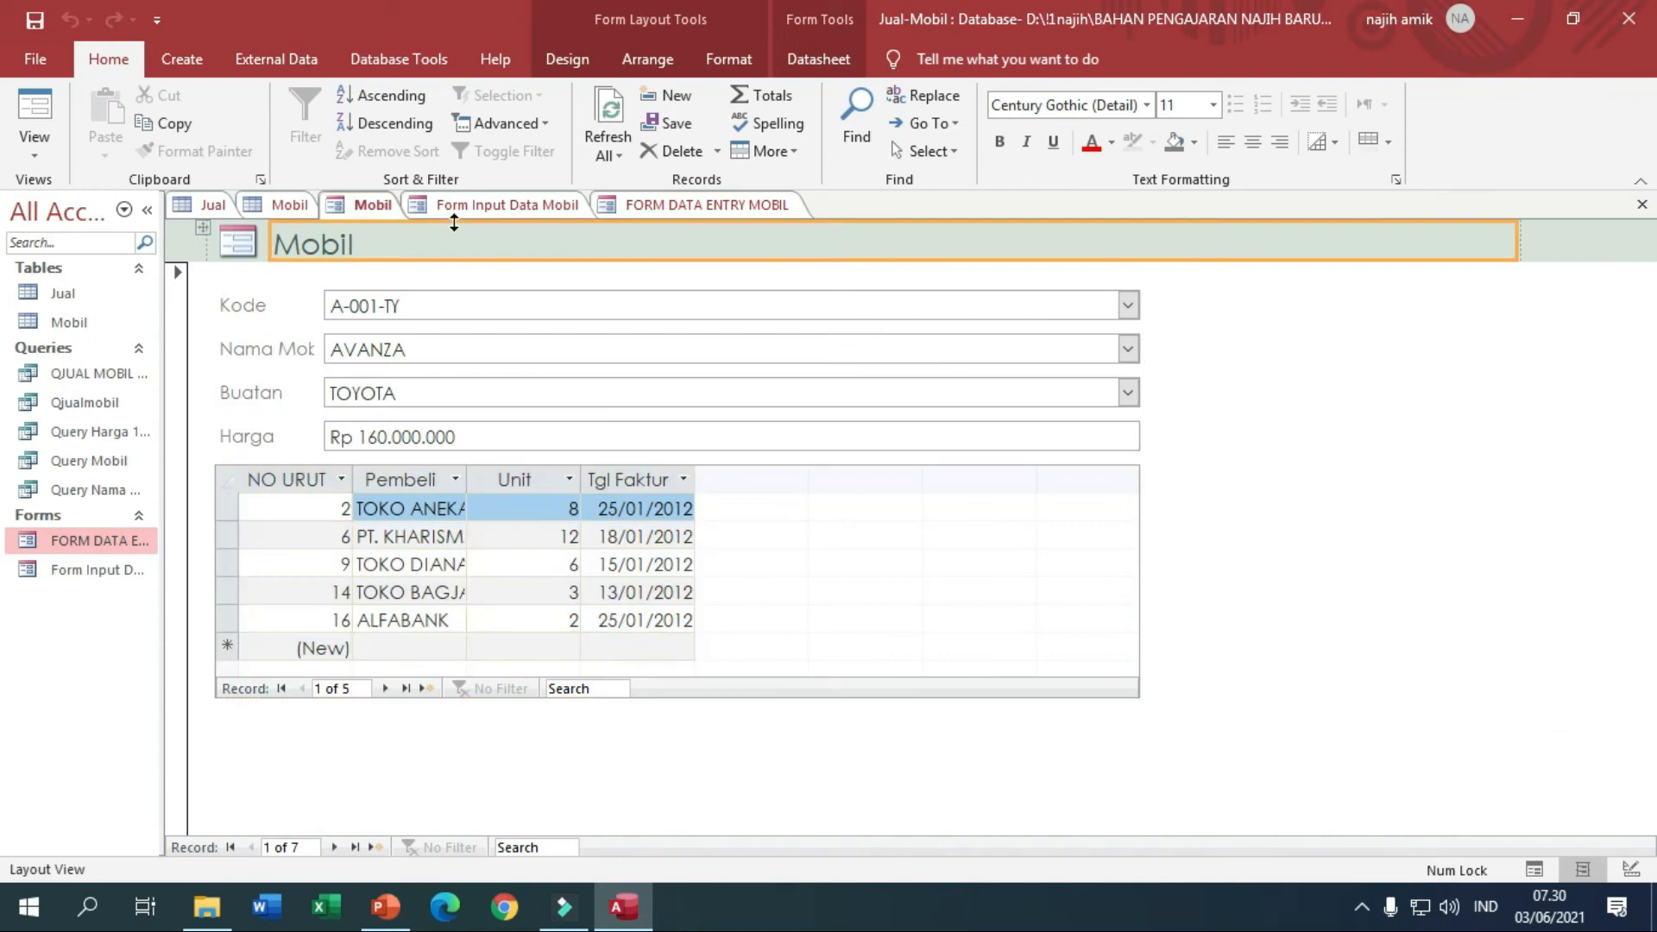
left_click(471, 207)
right_click(470, 204)
left_click(438, 193)
left_click(1569, 628)
double_click(1571, 627)
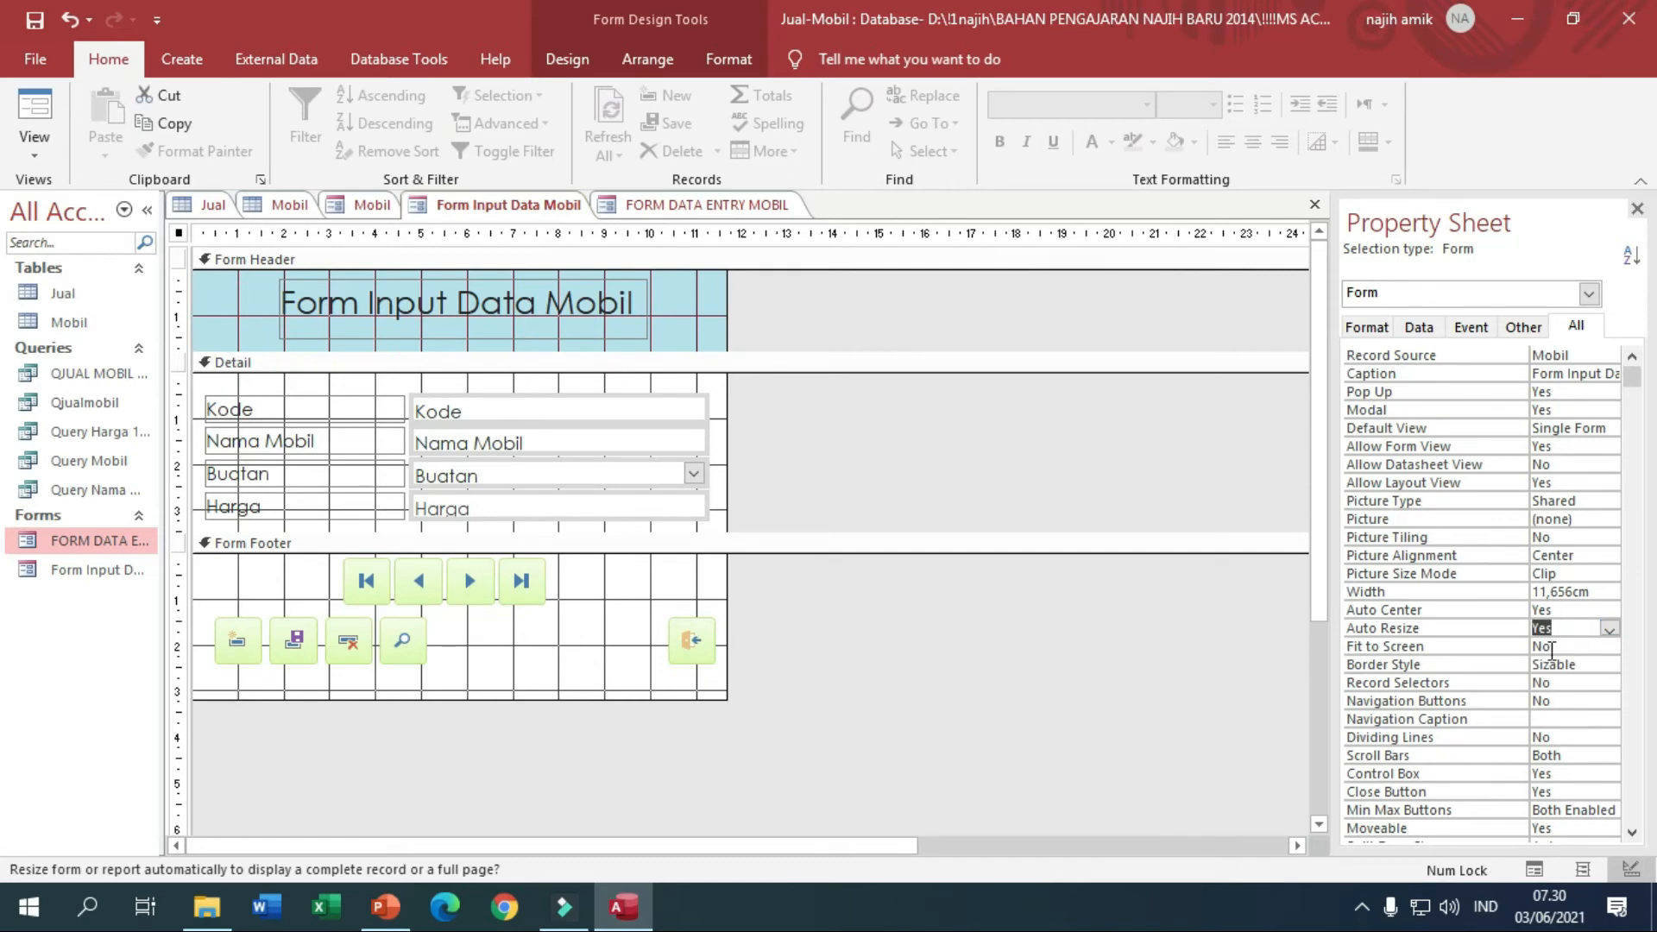
Show Form Input Data Mobil in Form View and move its window over the Mobil form.
right_click(481, 210)
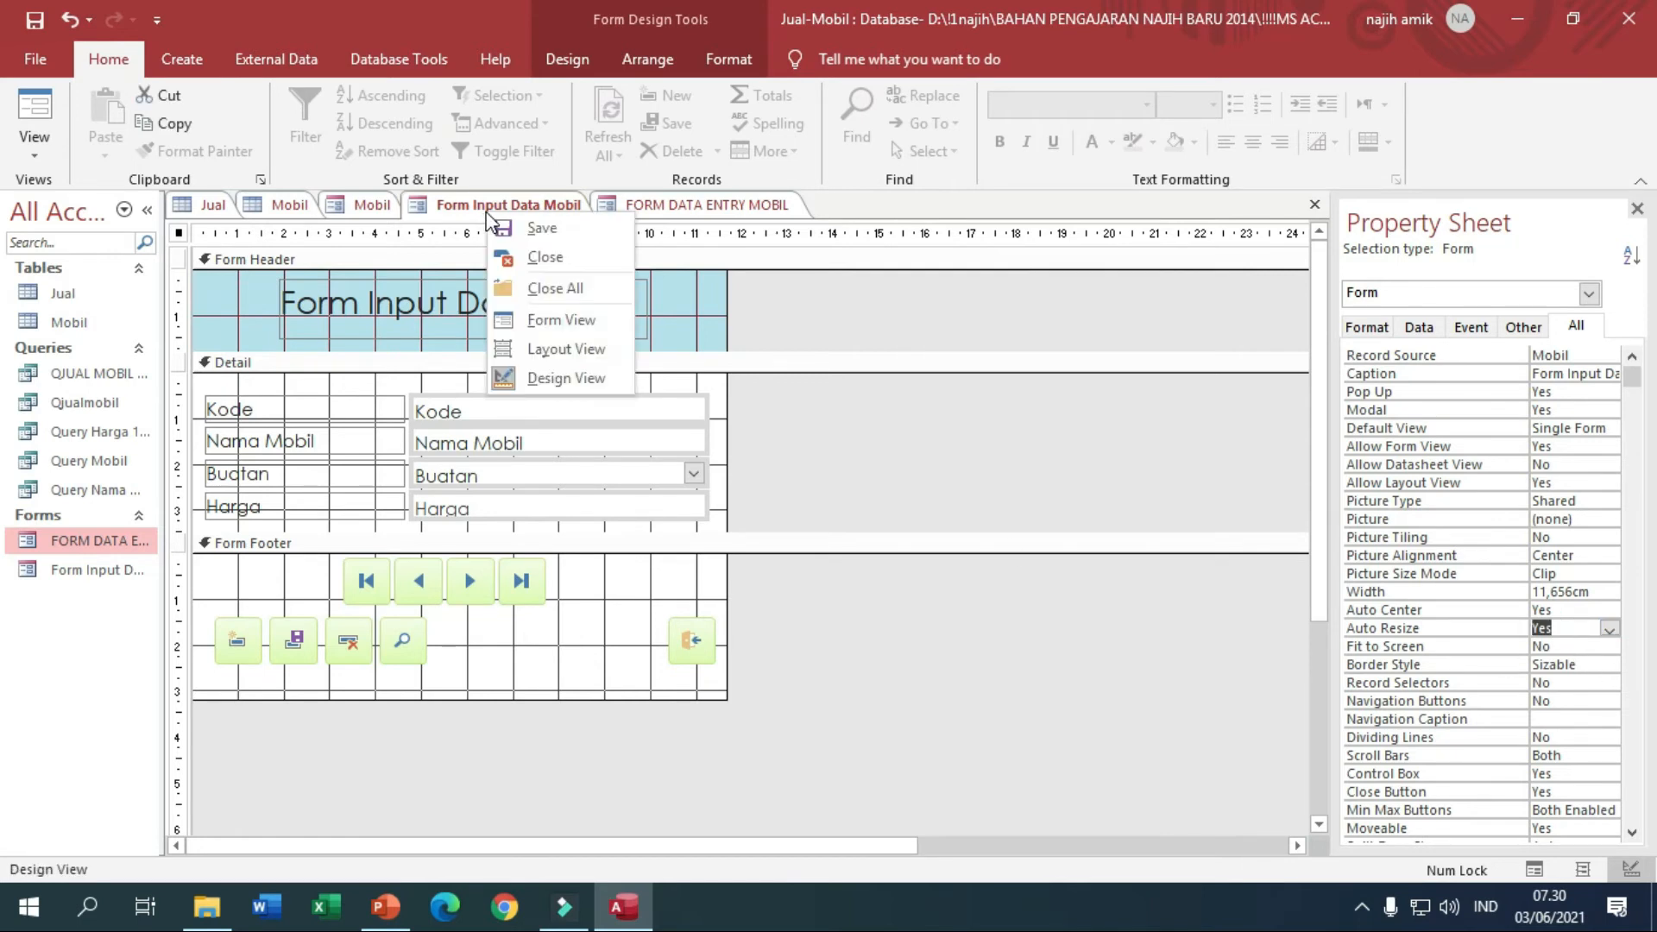
left_click(558, 314)
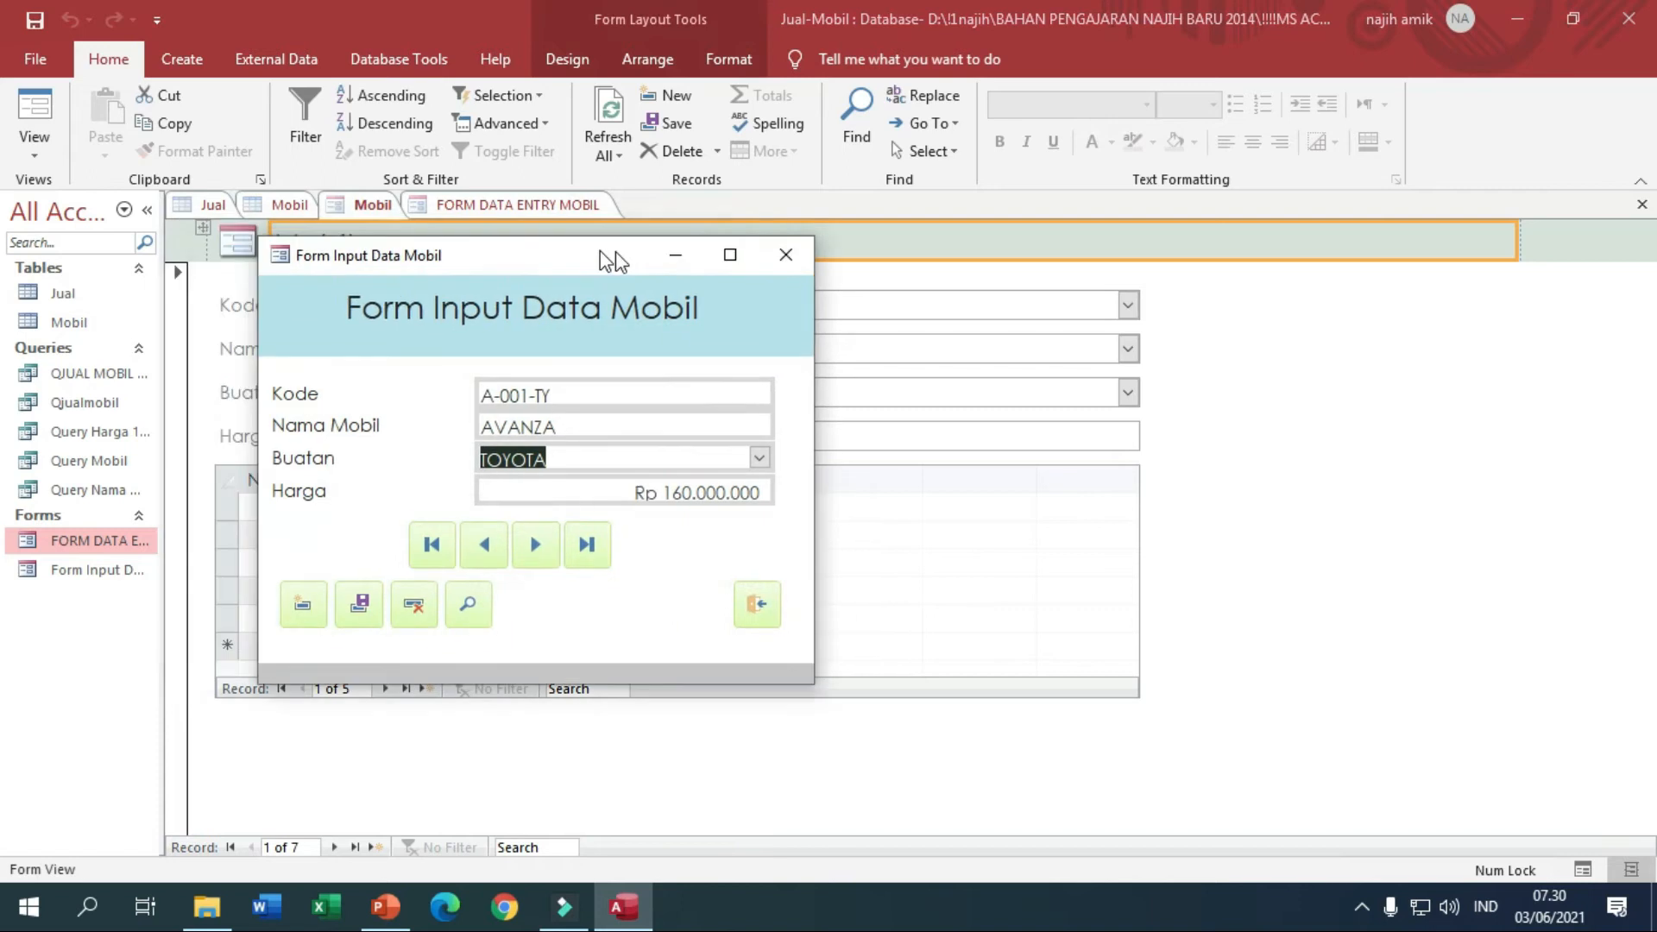
left_click_drag(602, 226, 585, 235)
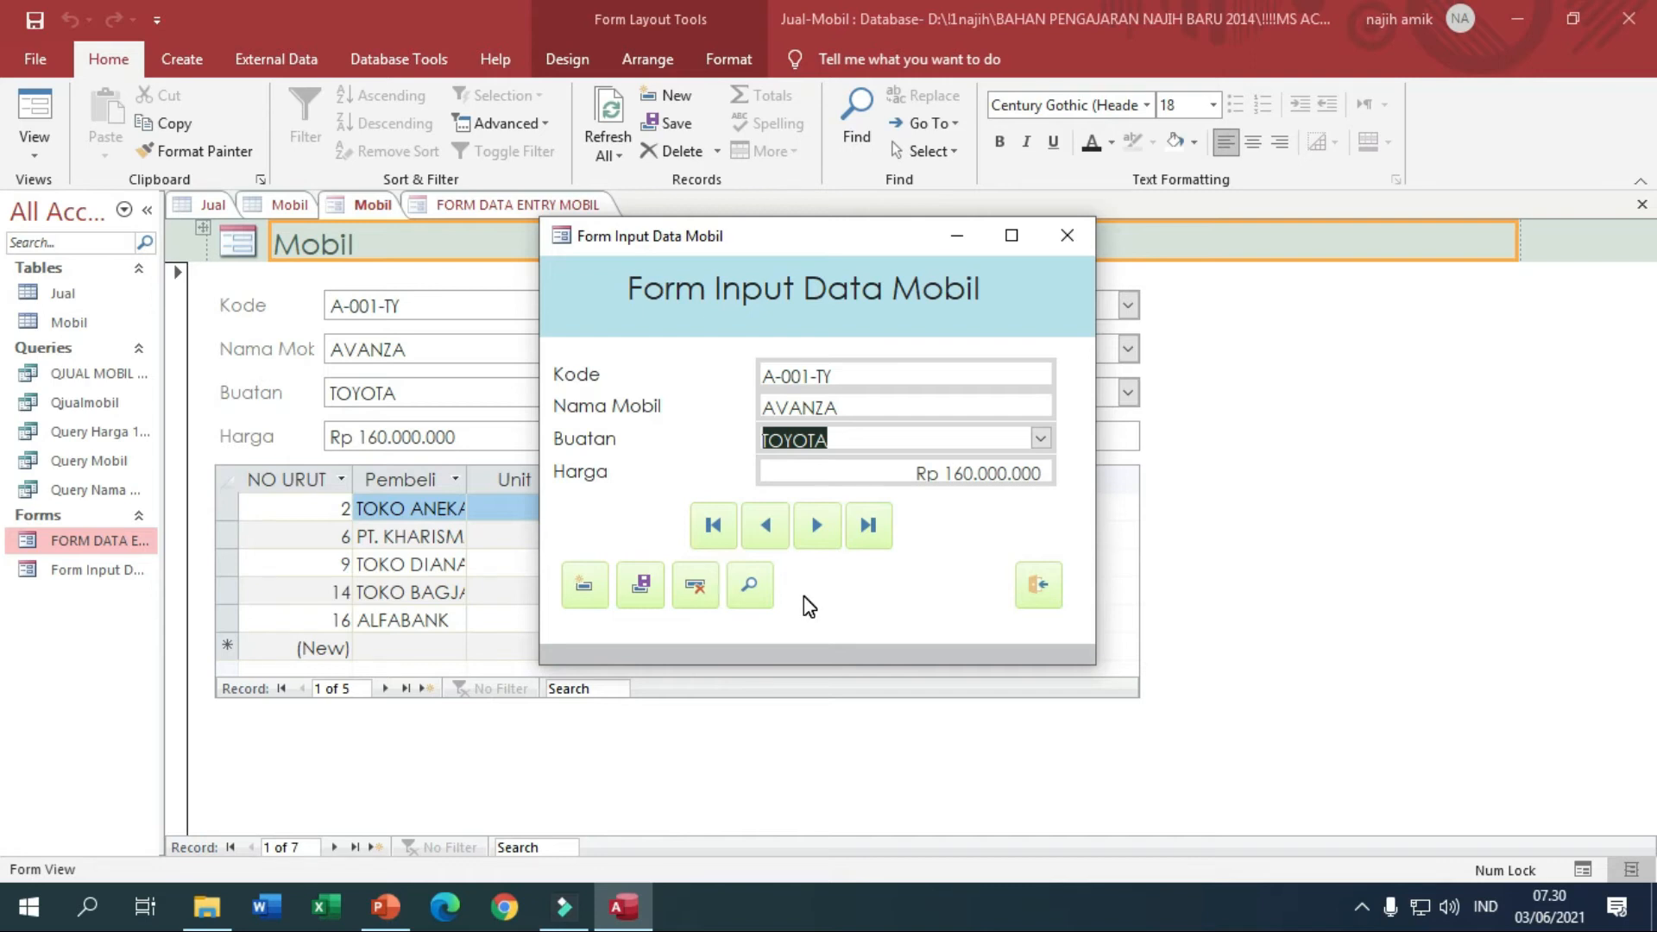
left_click_drag(686, 245, 800, 231)
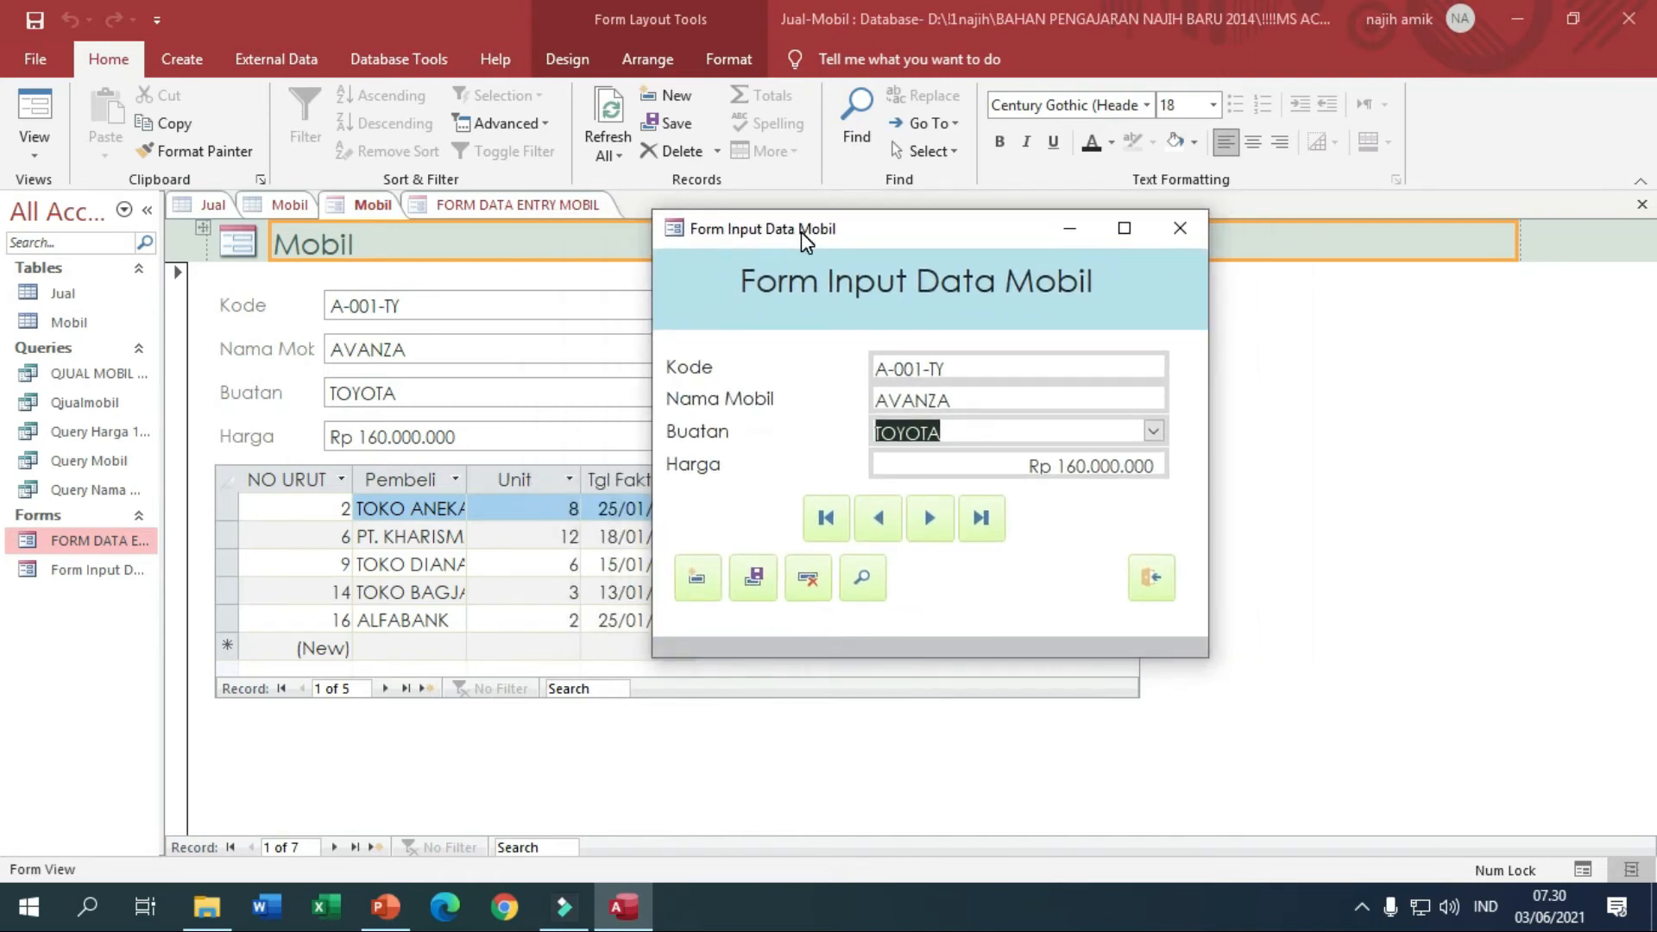
Test the form's record navigation buttons by stepping forward and back, and jumping to the first and last records.
left_click(939, 520)
left_click(939, 520)
left_click(939, 520)
left_click(938, 520)
left_click(939, 521)
left_click(939, 520)
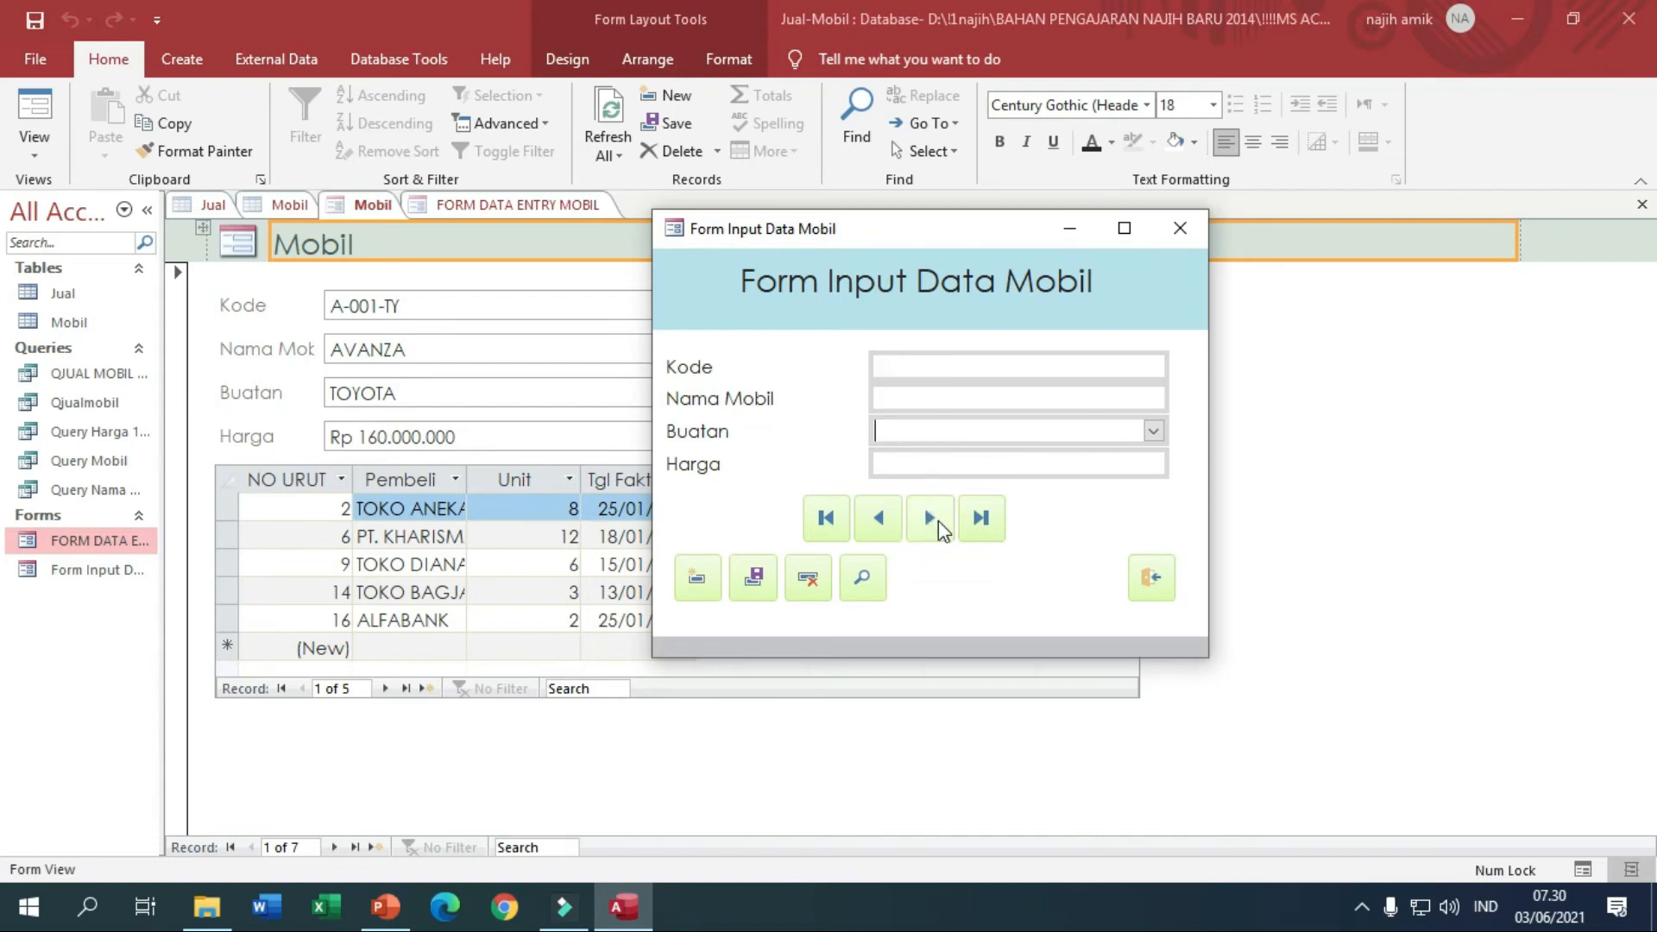
left_click(939, 520)
left_click(828, 369)
left_click(878, 518)
left_click(879, 517)
left_click(833, 520)
left_click(992, 519)
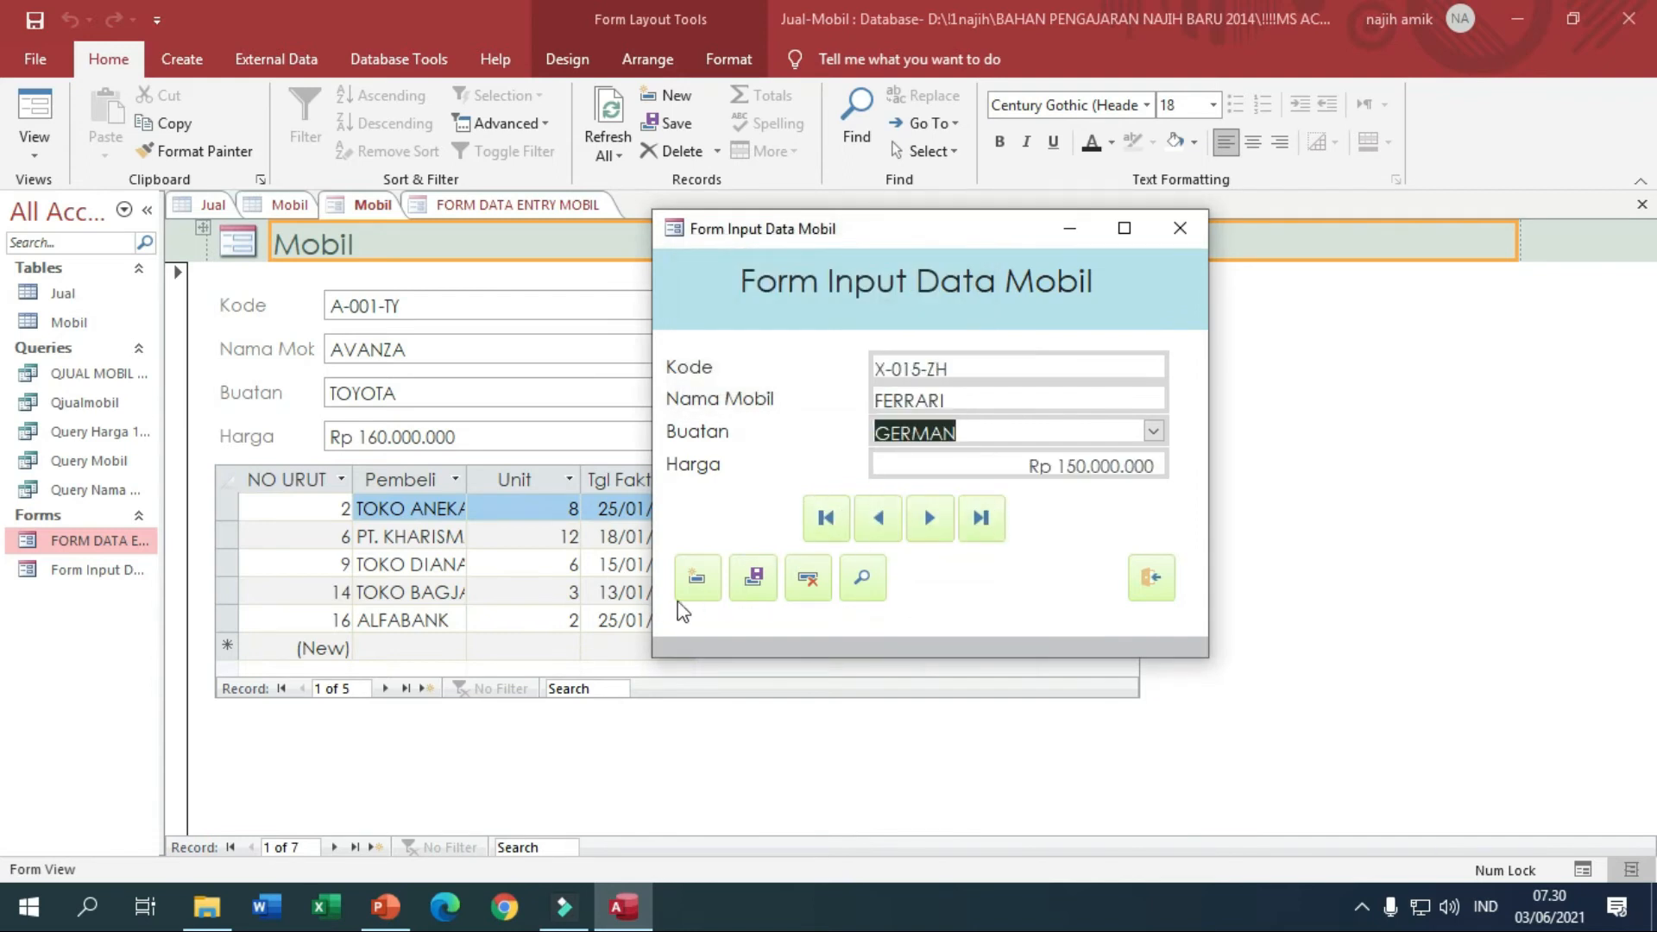
Test the form's find button by searching the Buatan field for "toyota", then close the search dialog.
left_click(865, 578)
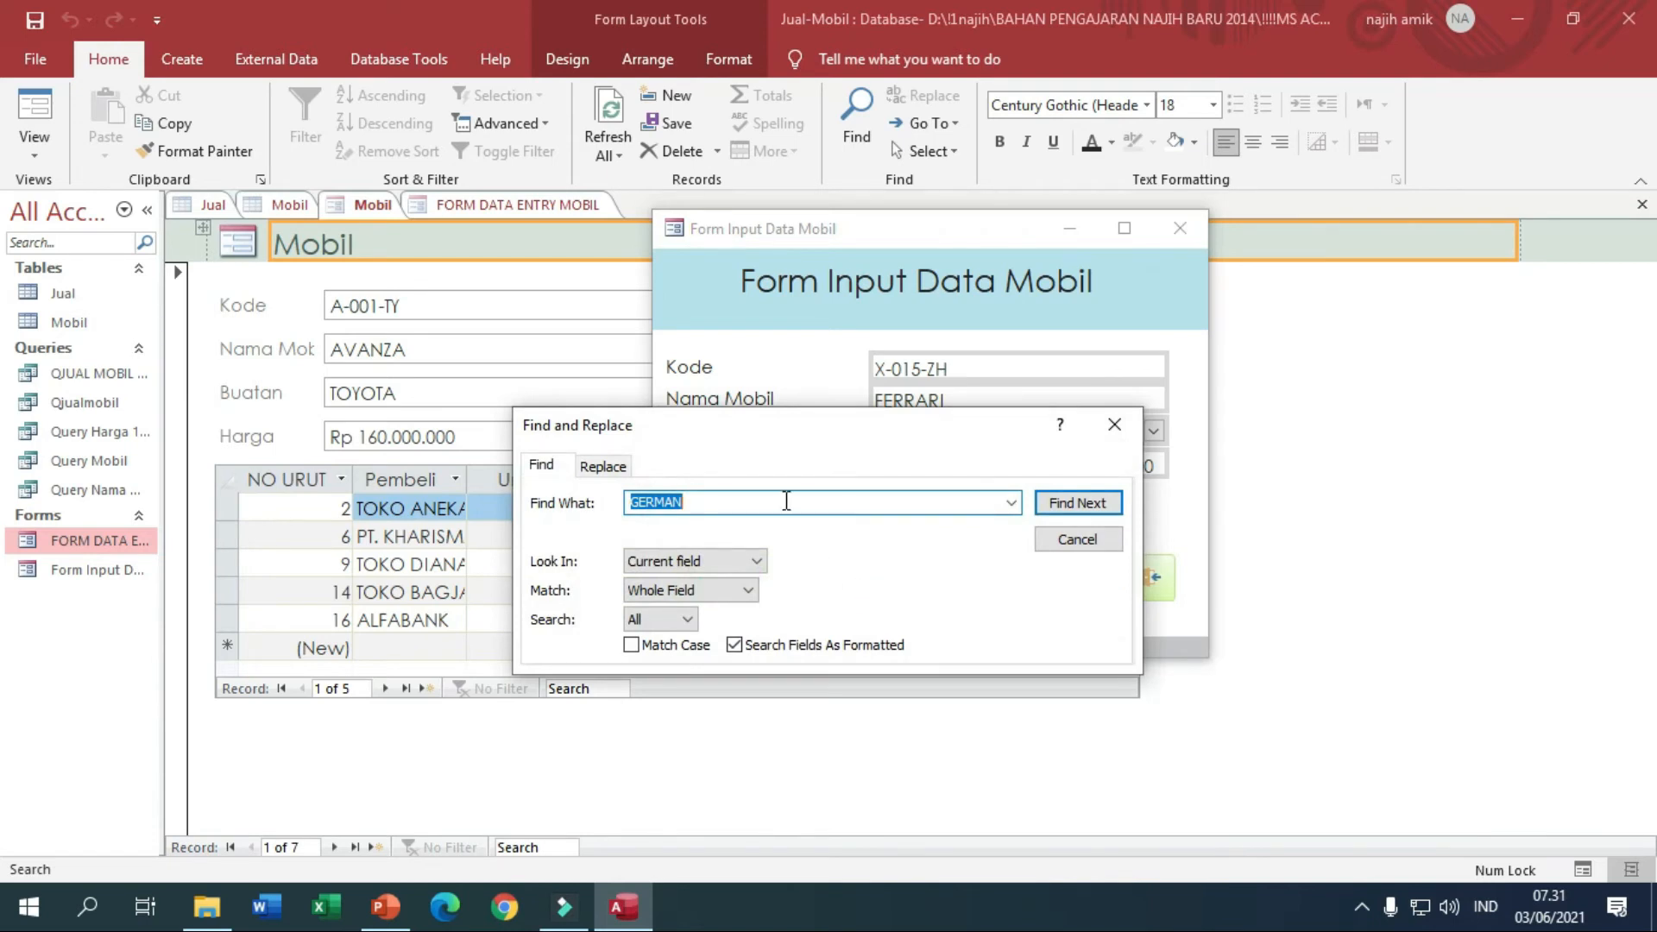
type("toyota")
key("Return")
left_click_drag(782, 436, 364, 338)
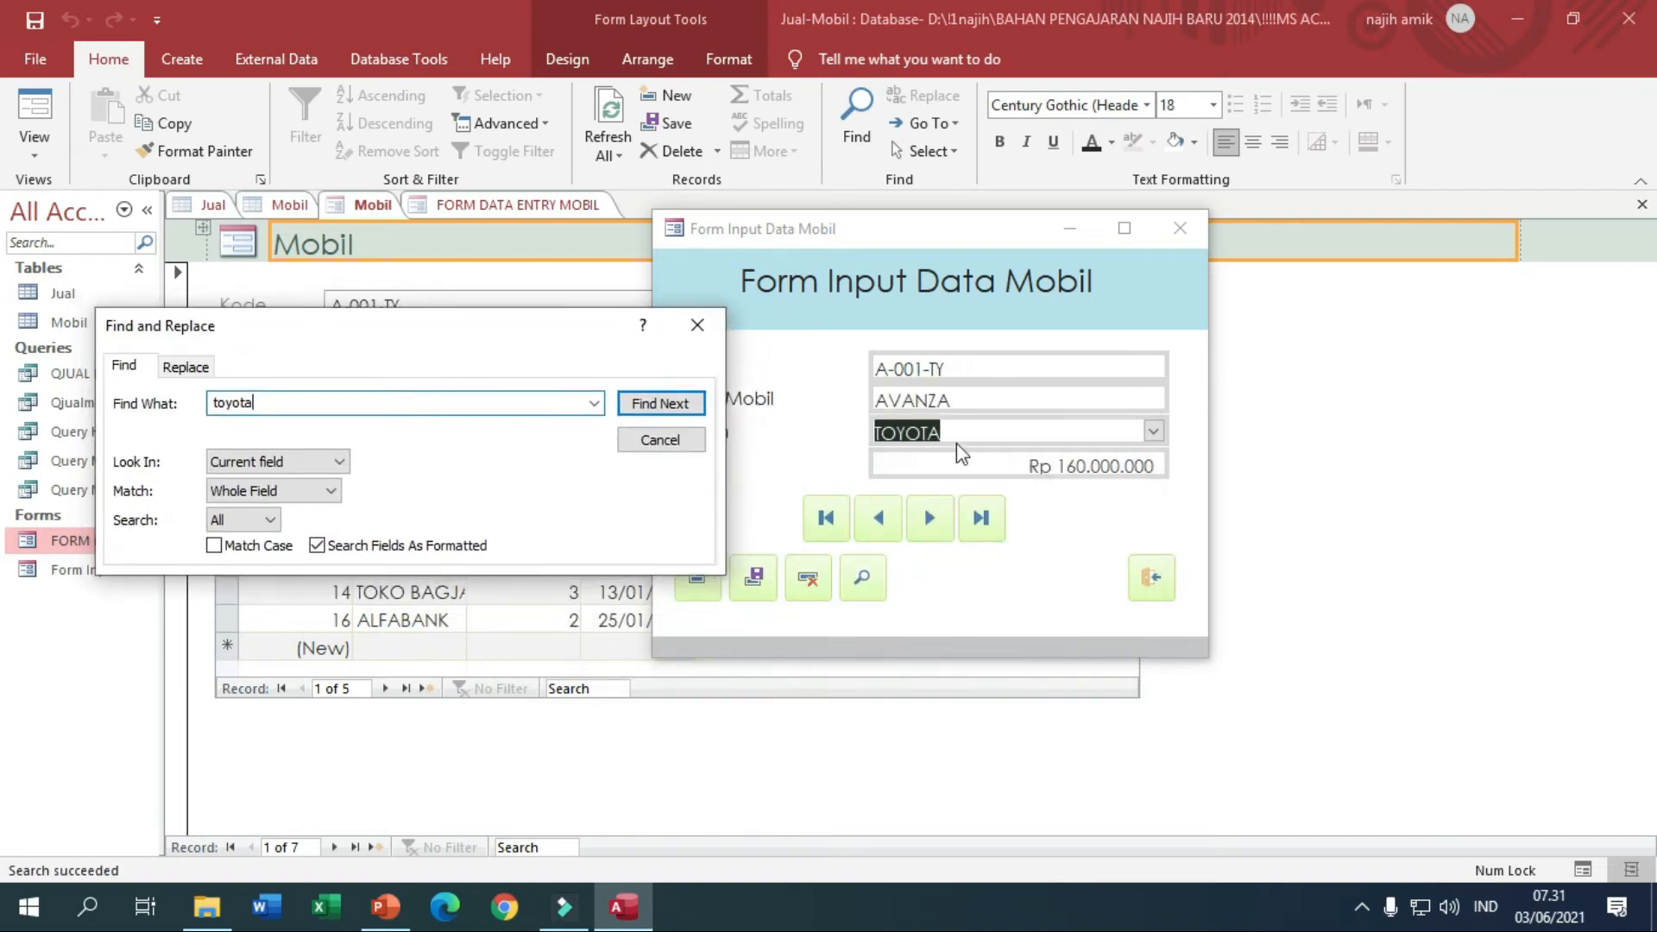
left_click(699, 441)
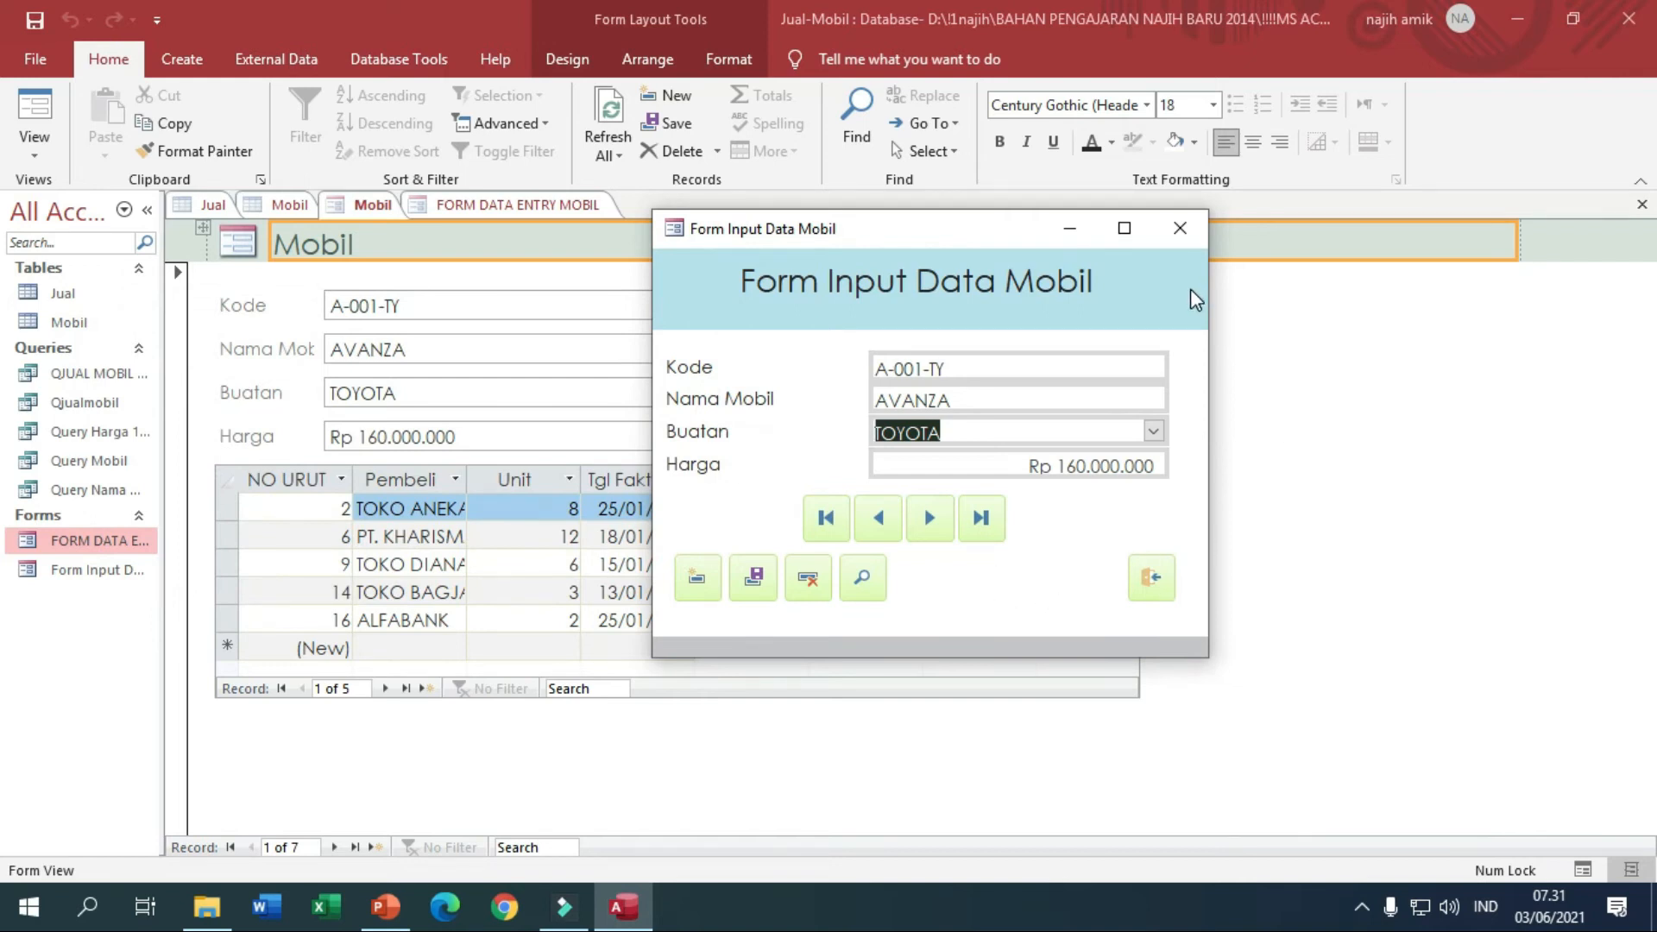
Return Form Input Data Mobil to Design View and select its Form Footer section.
right_click(877, 235)
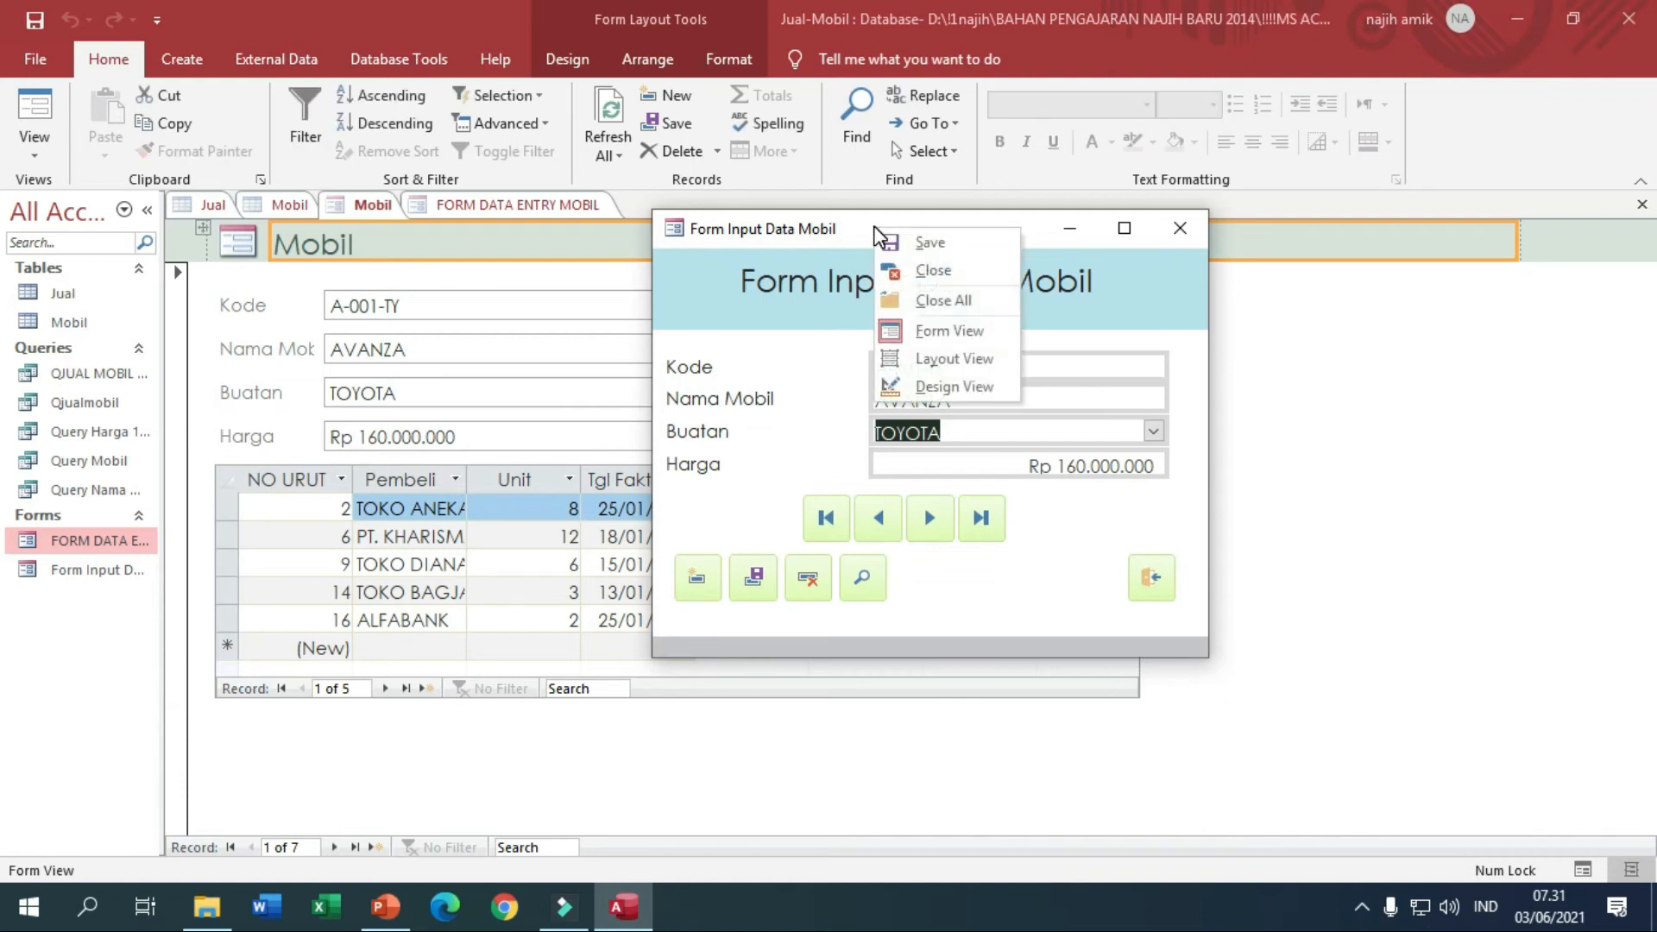
left_click(939, 393)
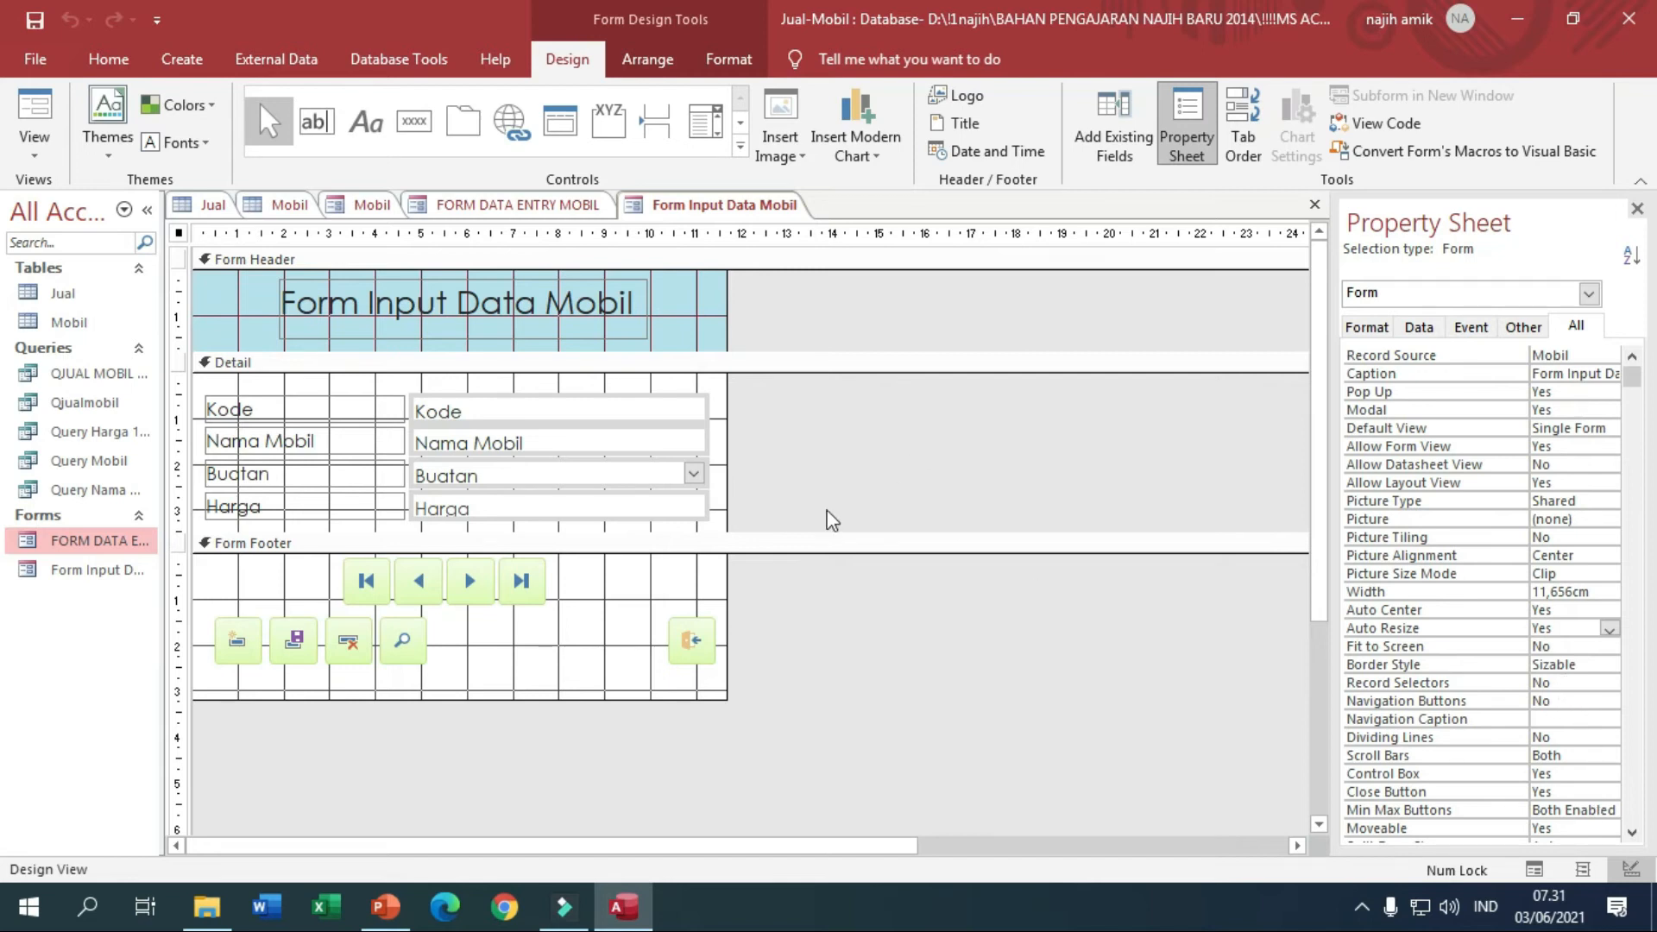
left_click(616, 652)
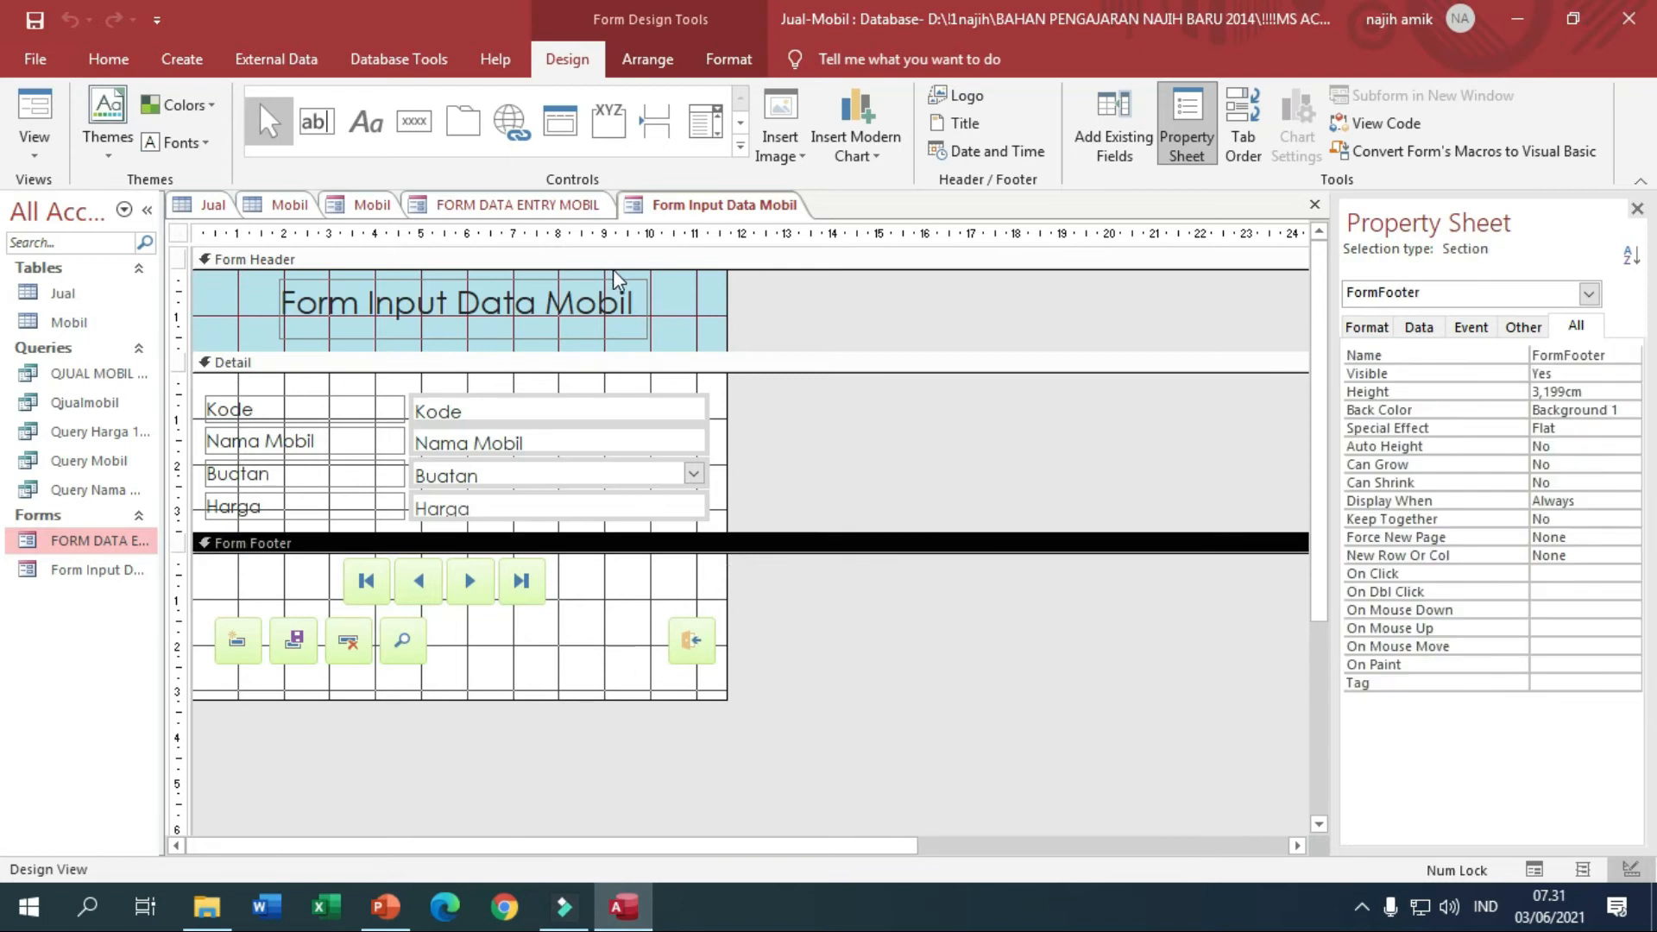
Inspect the Table.Mobil subform in FORM DATA ENTRY MOBIL and go back to Form Input Data Mobil.
left_click(418, 205)
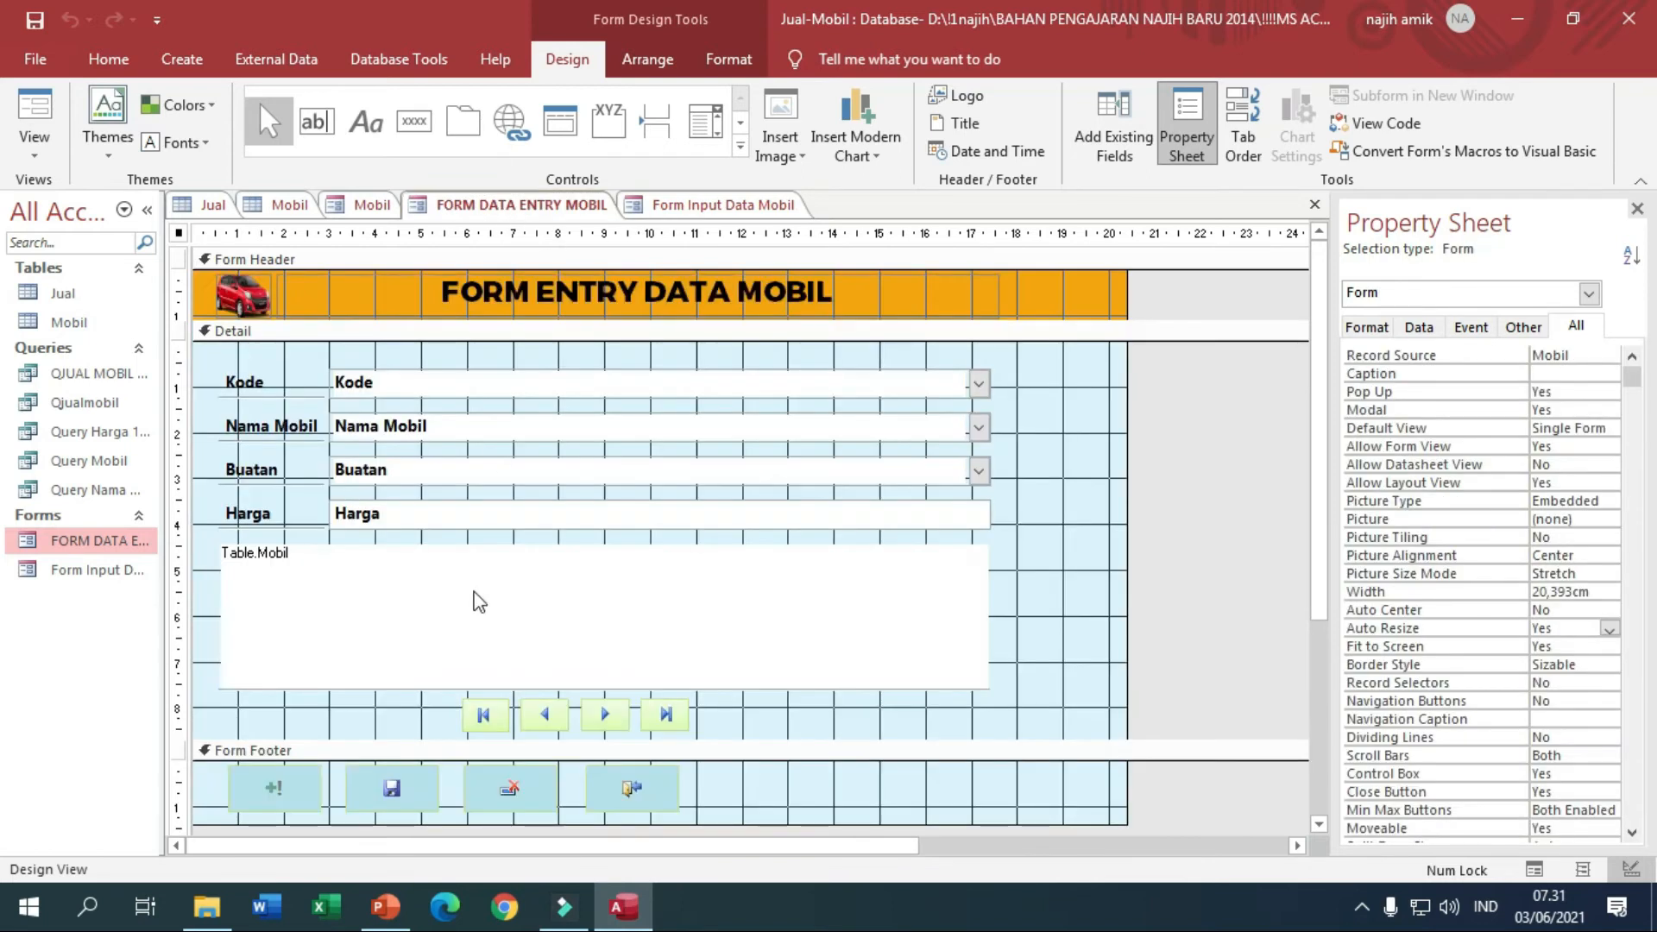
left_click(371, 609)
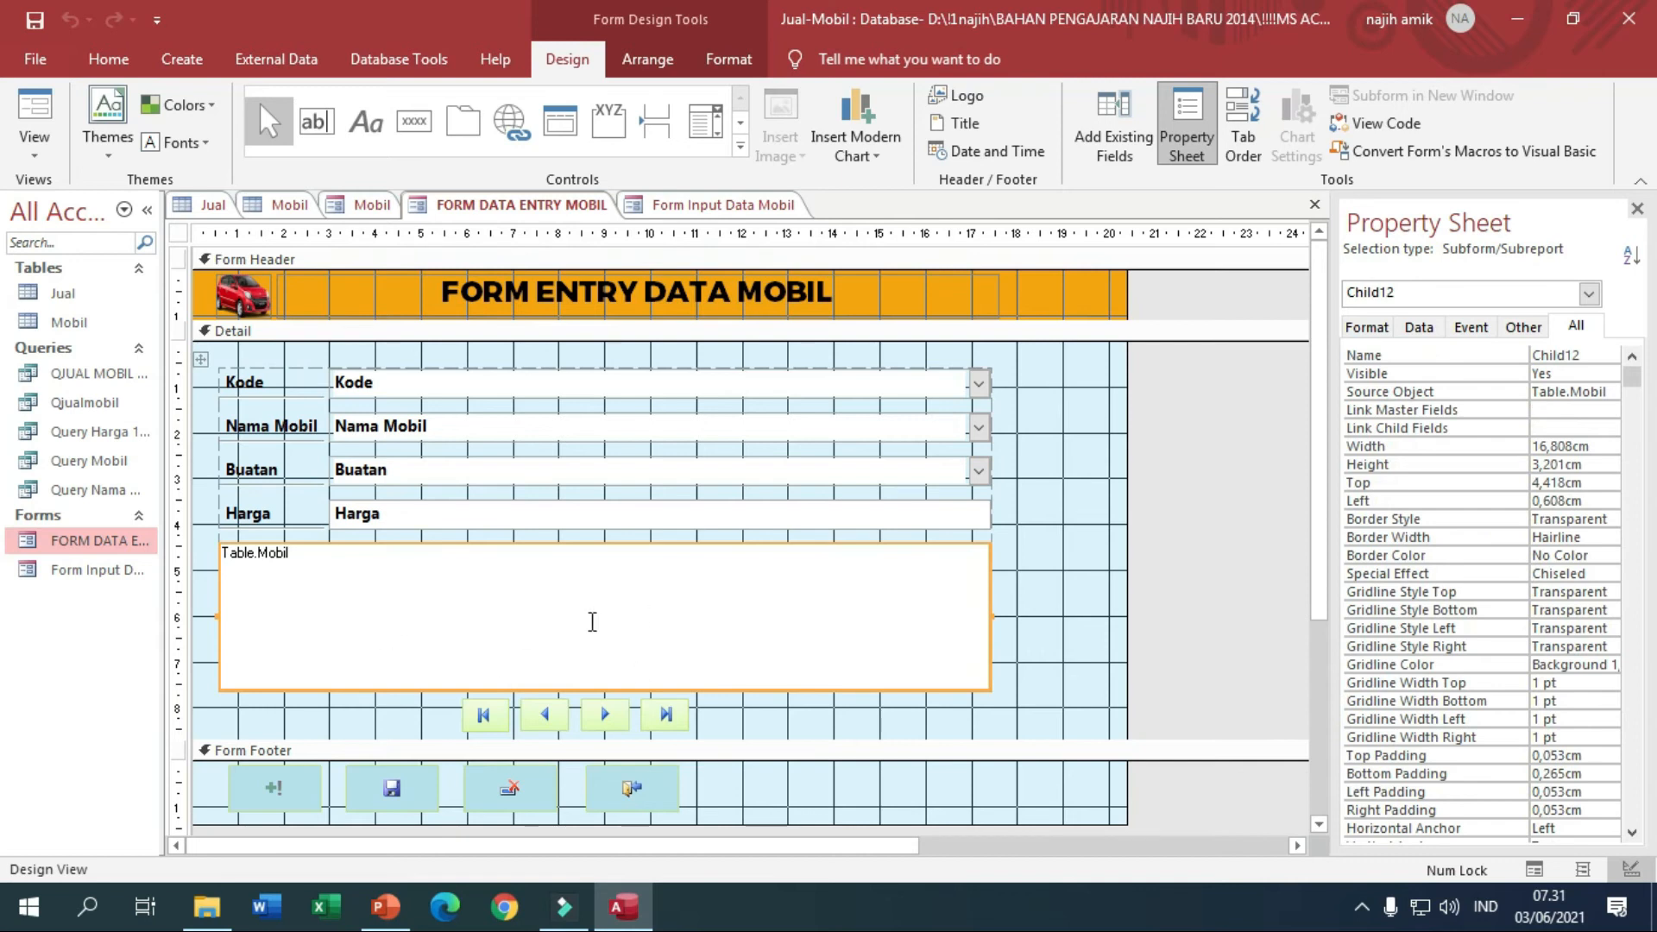
left_click(687, 208)
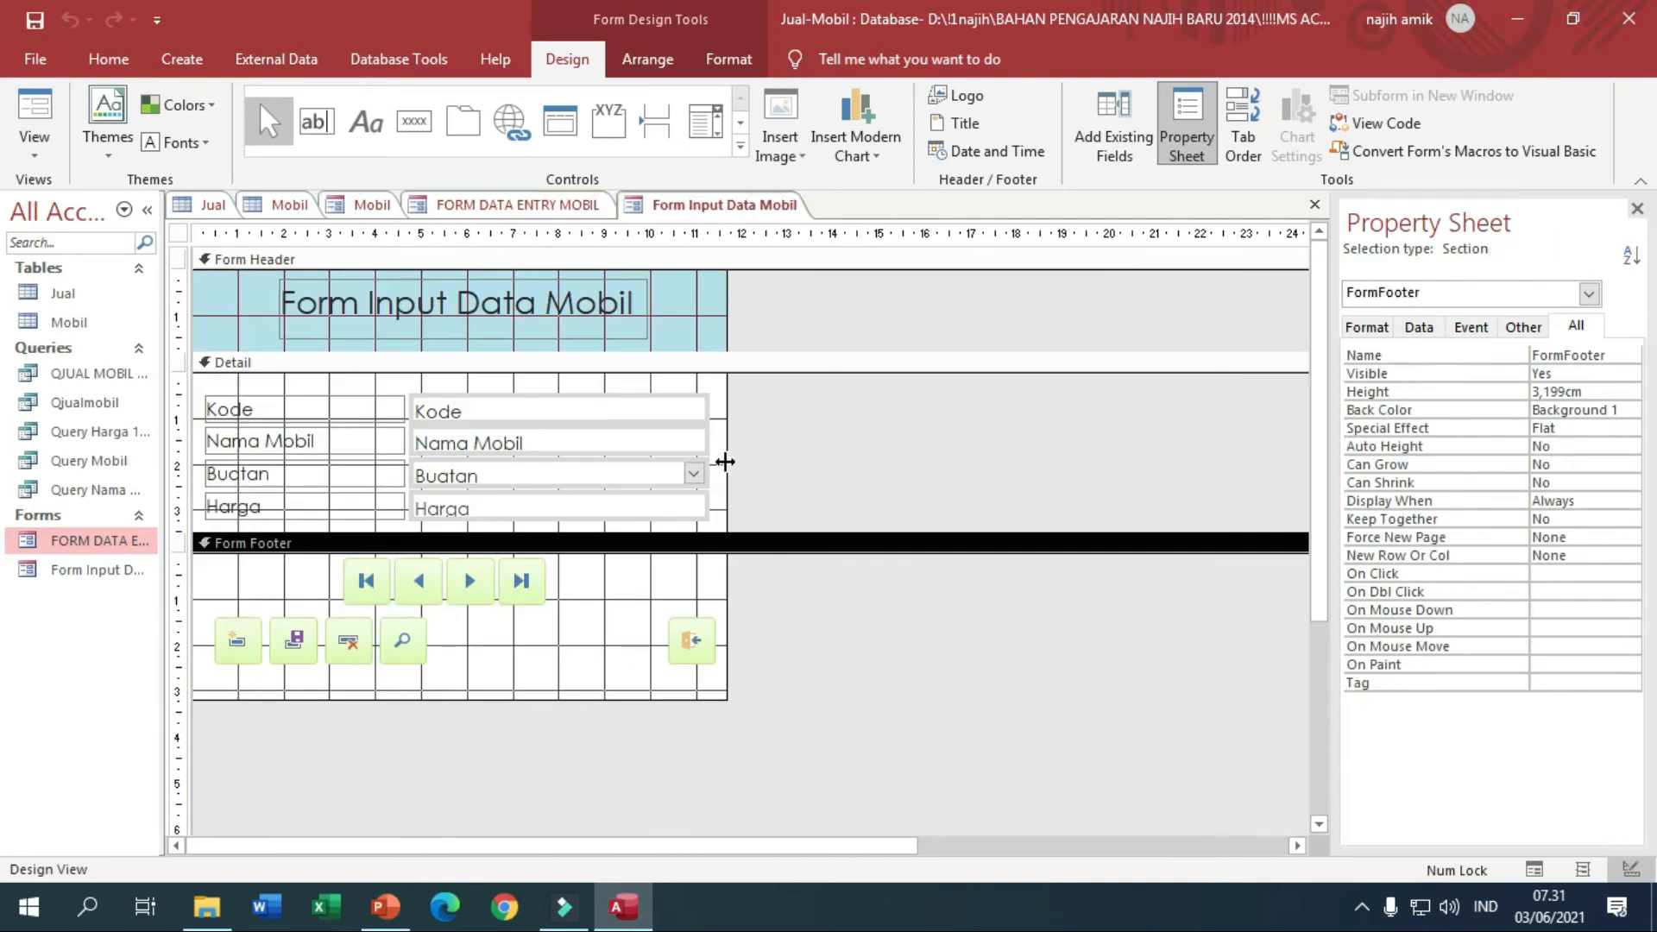
Widen the form to about 23.6 cm, heighten the Detail section and place an unbound subform about 11.5 × 4.1 cm beside the fields.
left_click_drag(725, 462, 1275, 492)
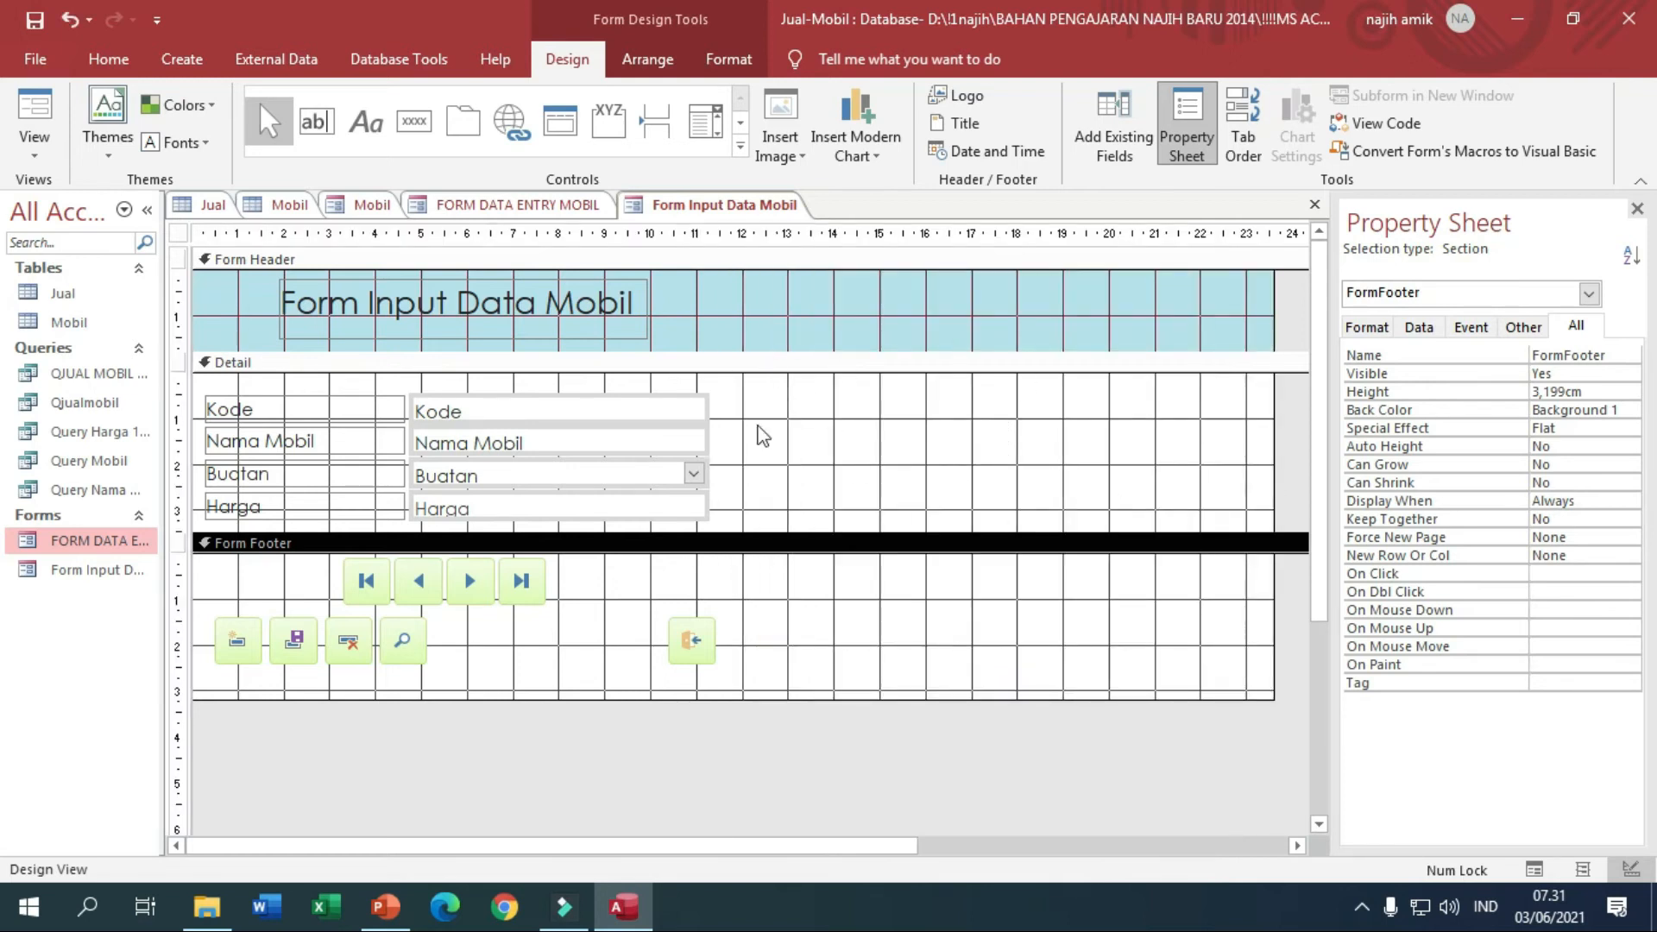
left_click_drag(892, 541, 892, 587)
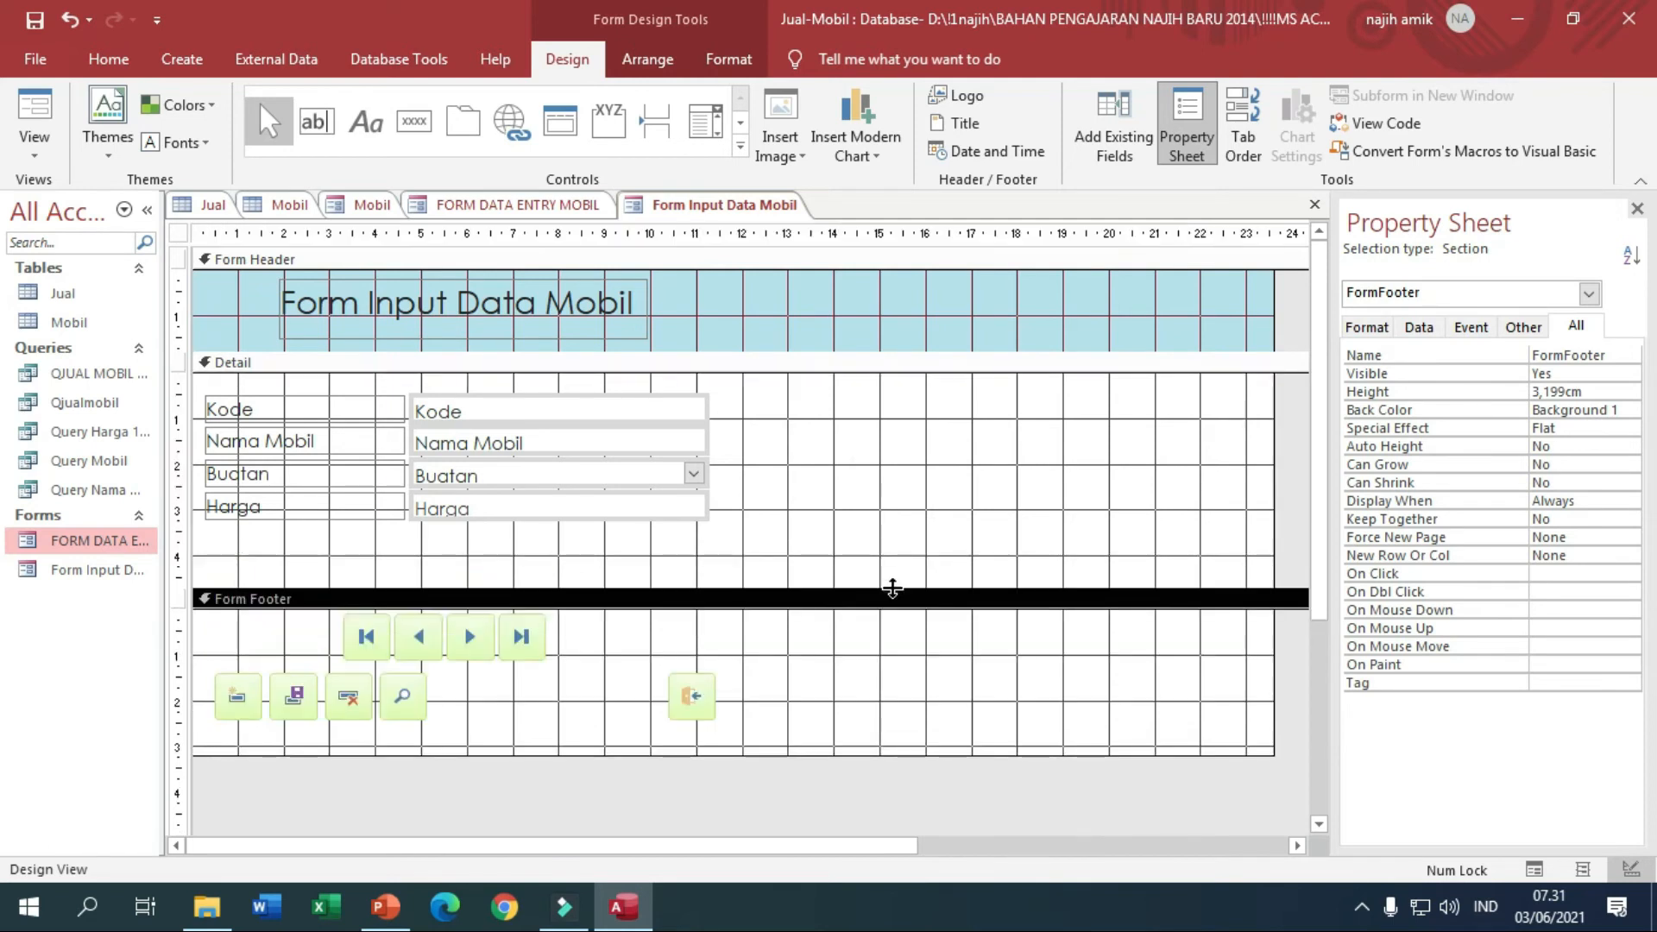
left_click(740, 143)
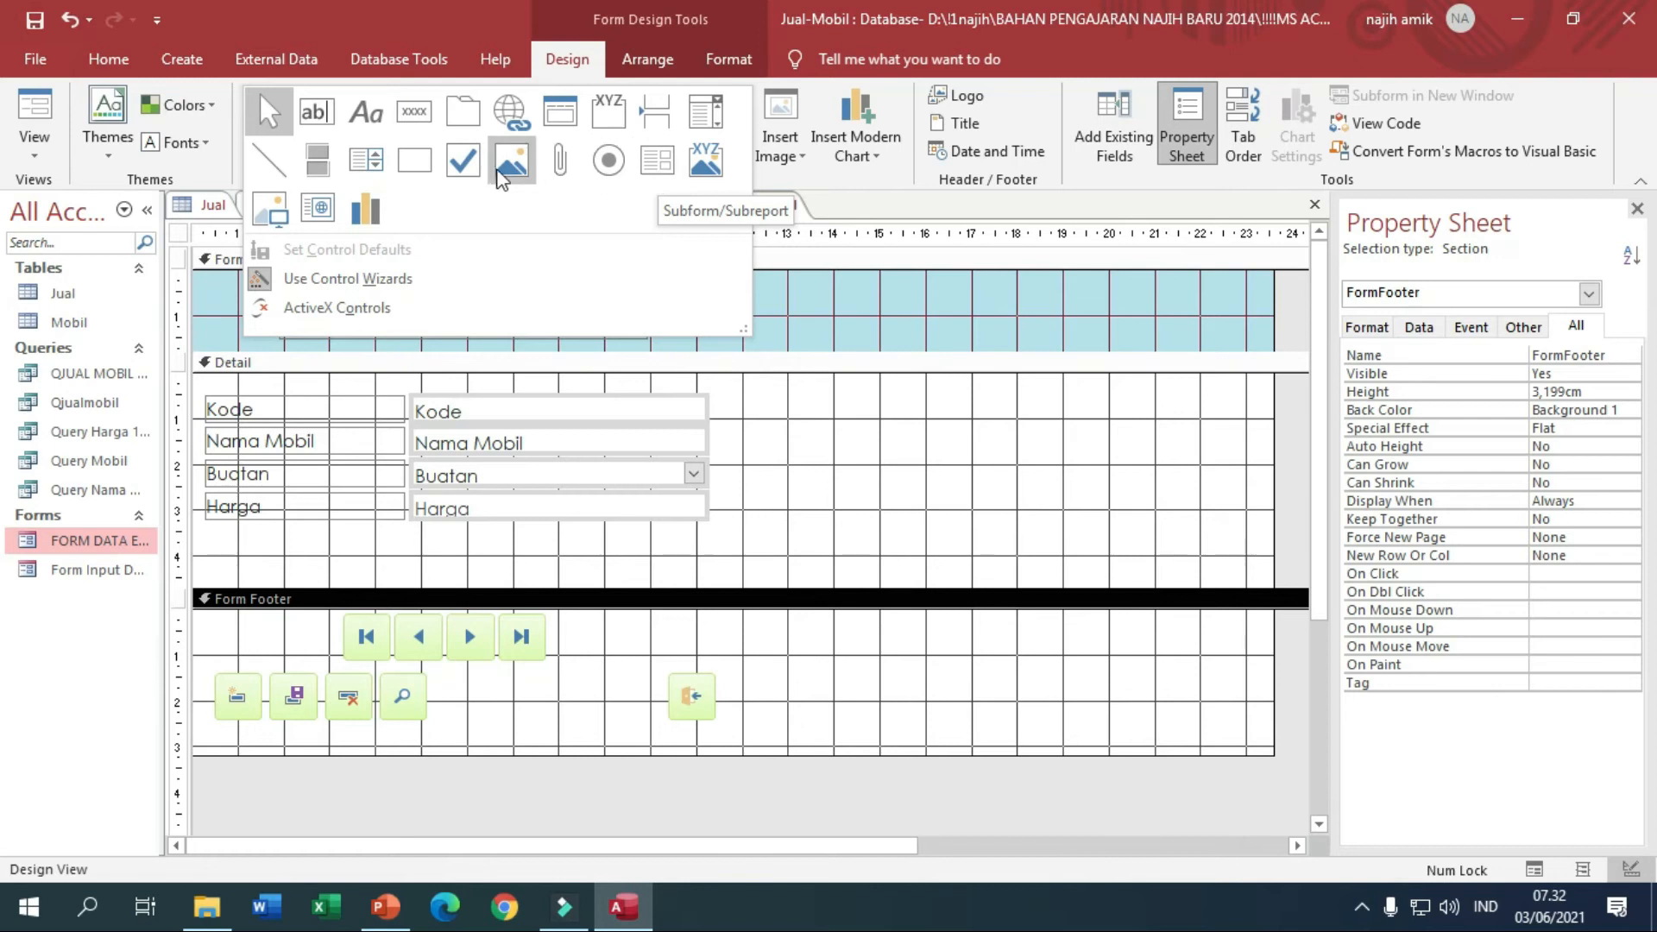
left_click(659, 165)
left_click_drag(733, 382, 1259, 573)
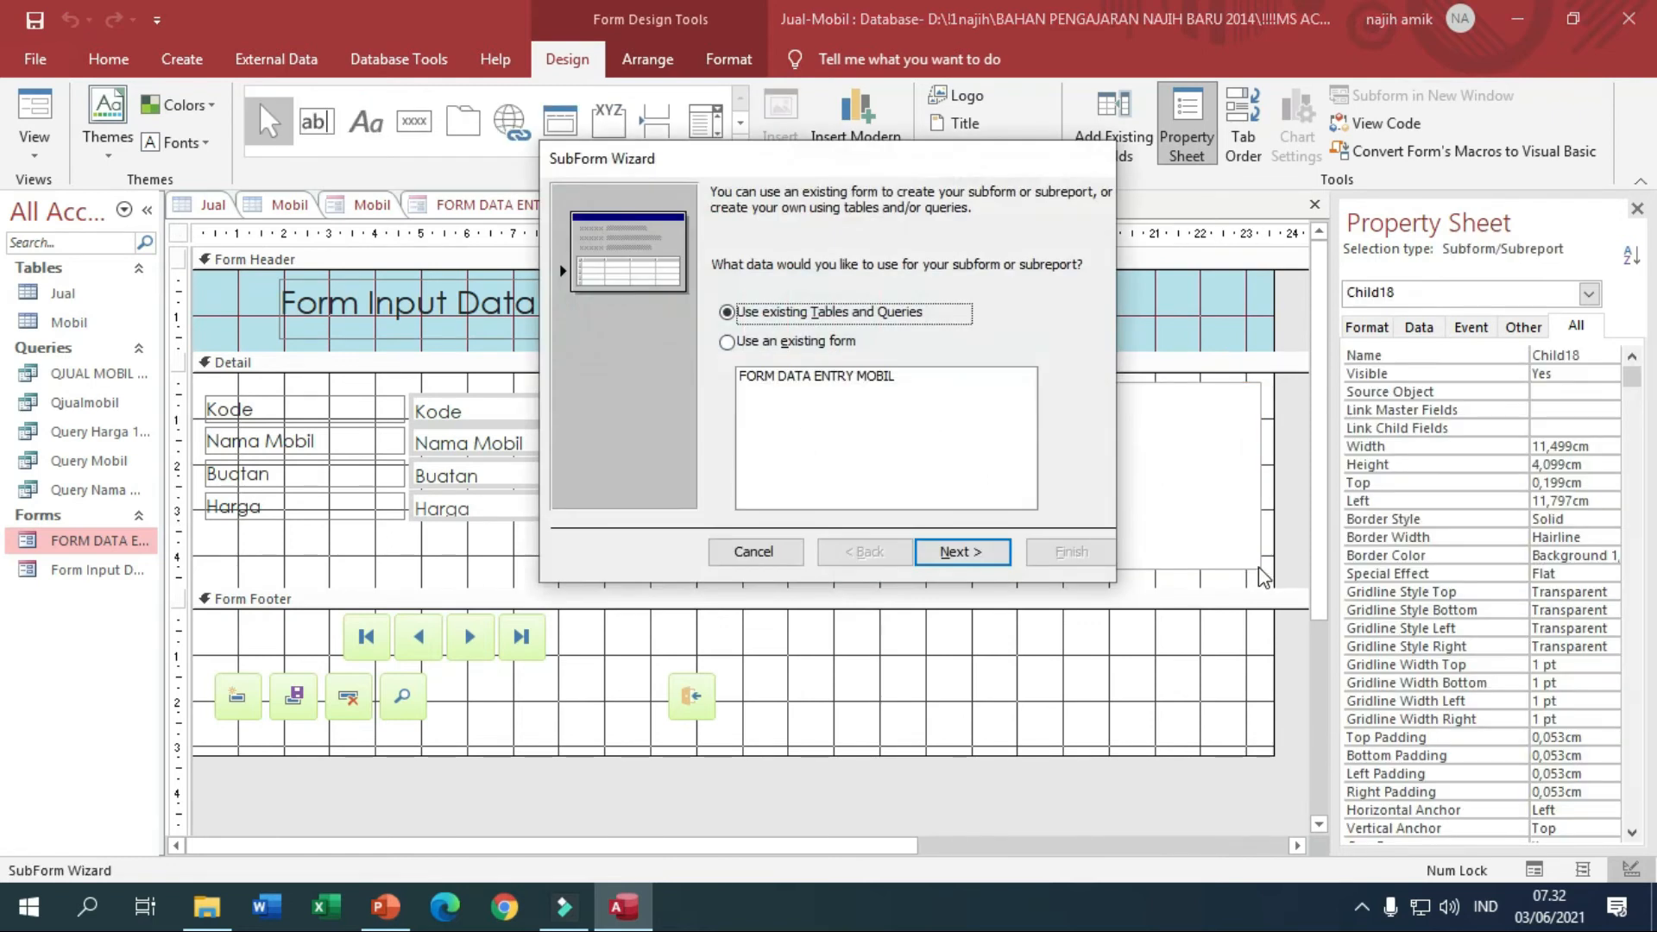
left_click(768, 556)
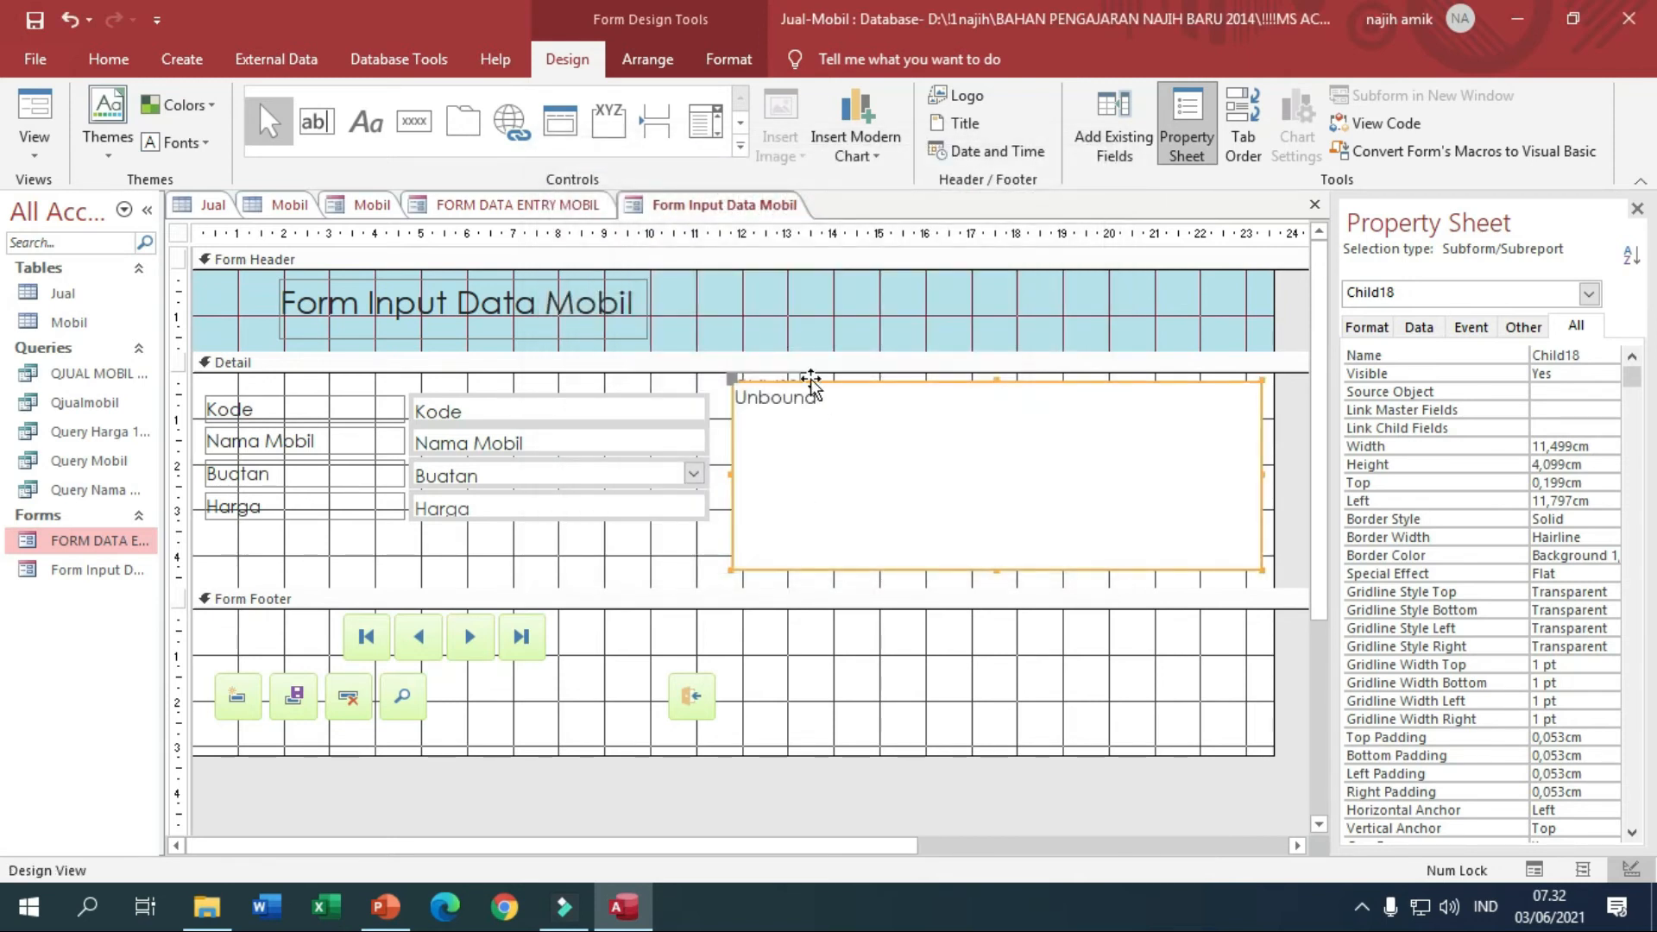
Set the new subform's source object to table.mobil.
left_click(872, 401)
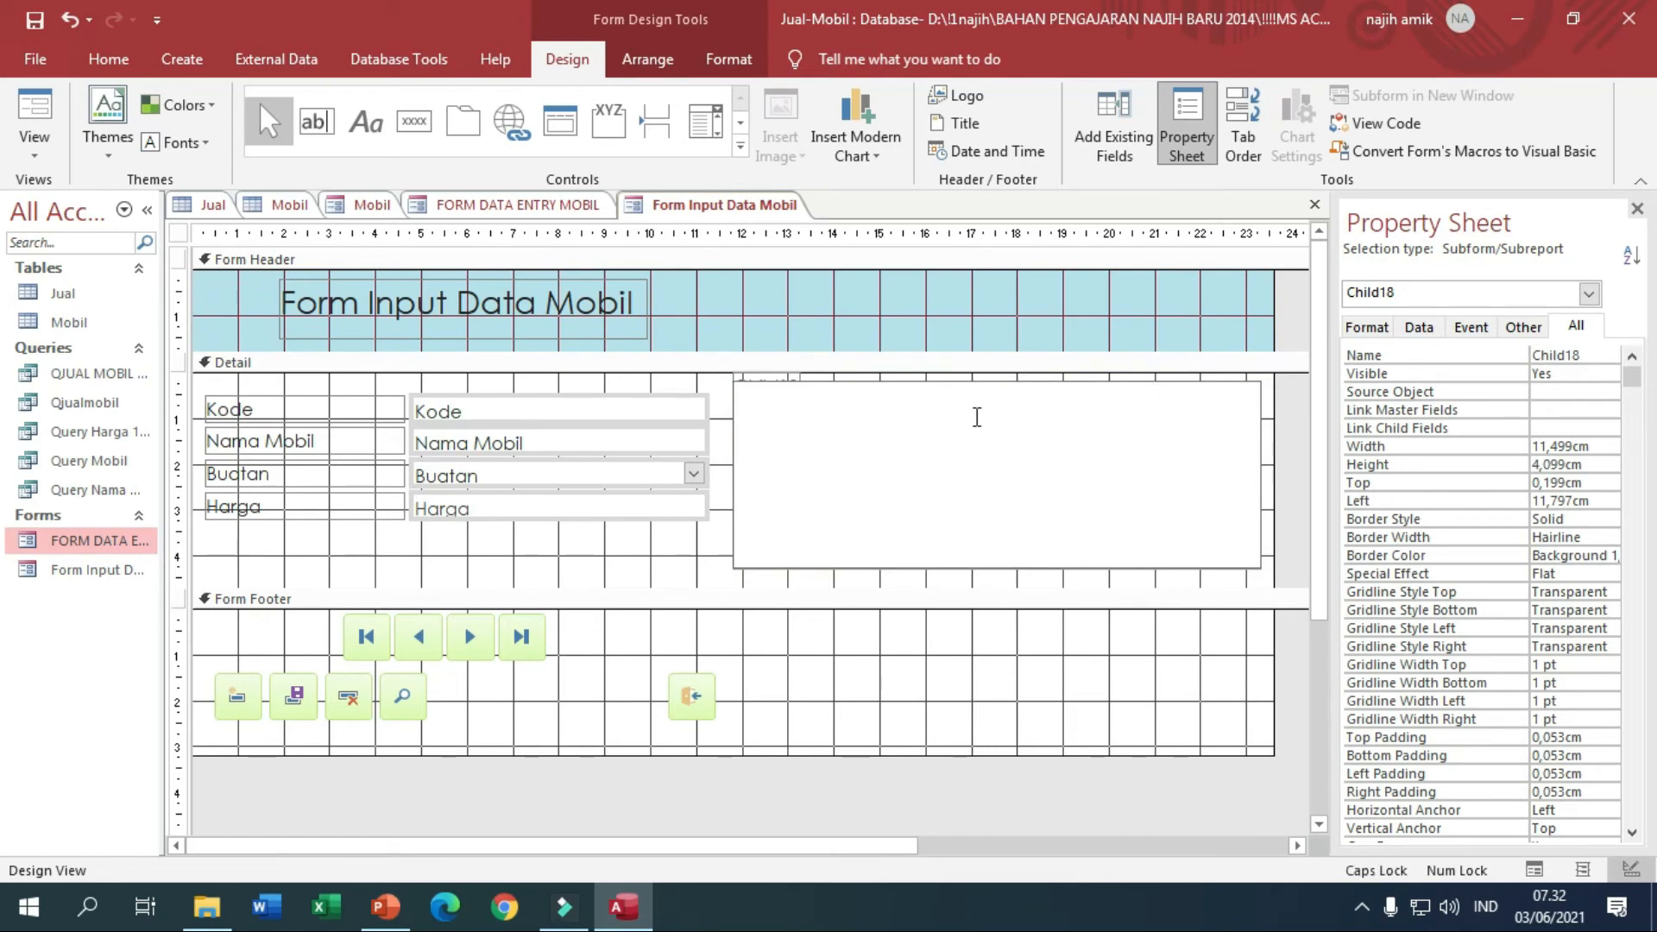
type("table.mobil")
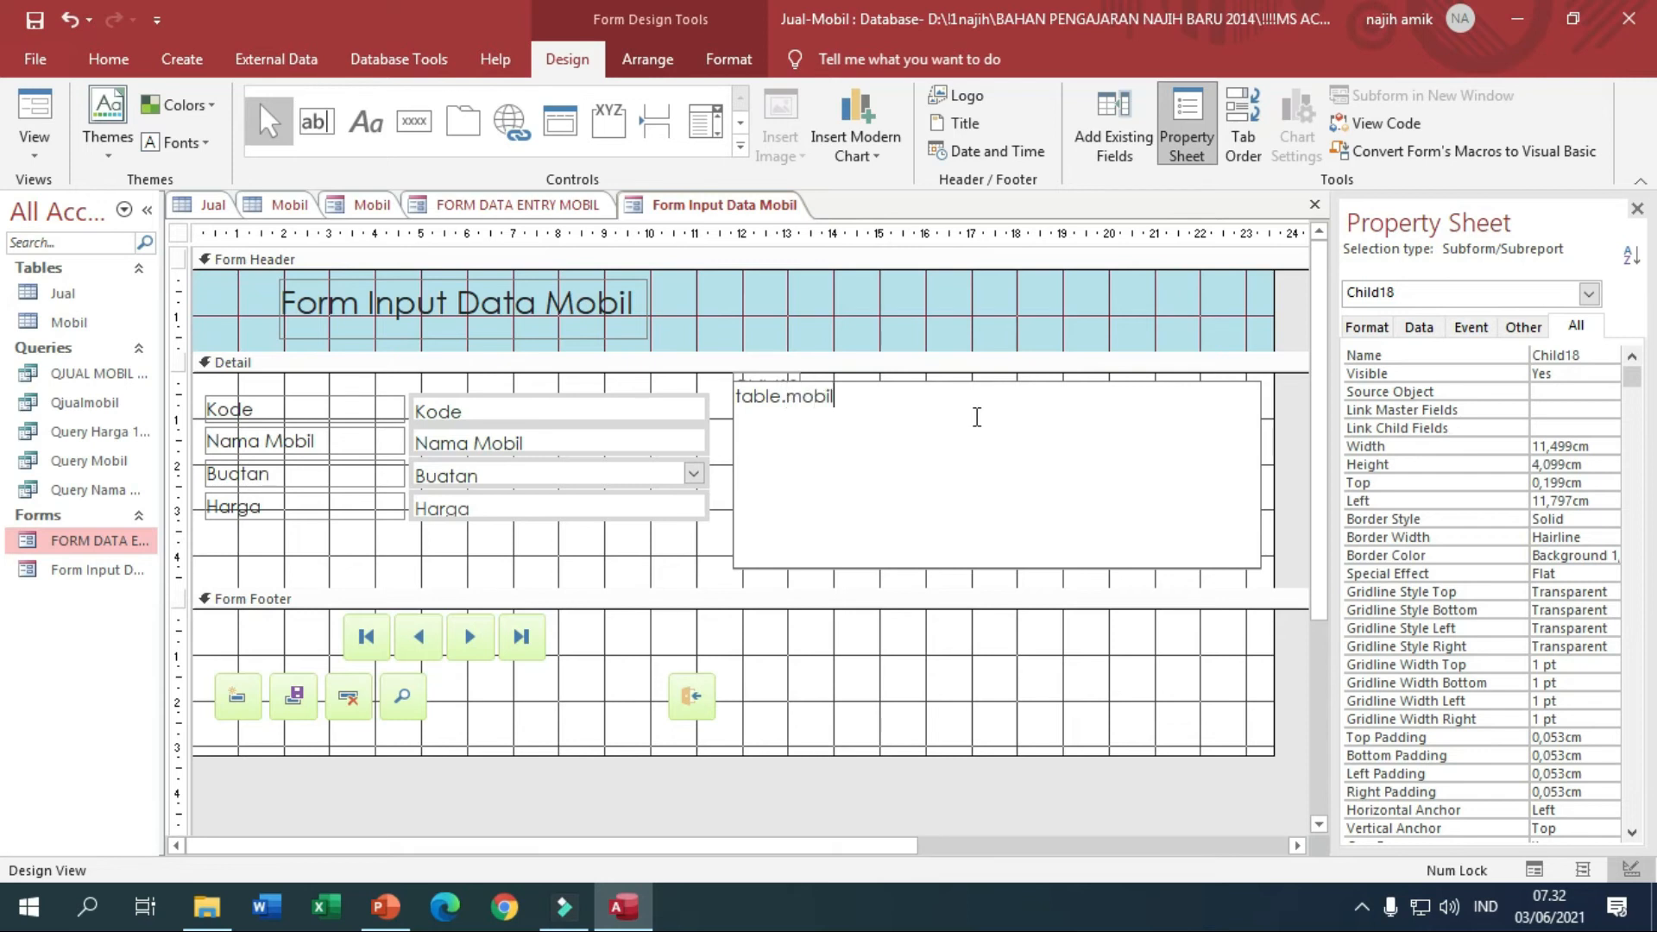
left_click(697, 580)
Delete the subform's attached label and adjust the subform's upper edge to a height of about 3.9 cm.
left_click(1007, 444)
left_click_drag(997, 386, 999, 418)
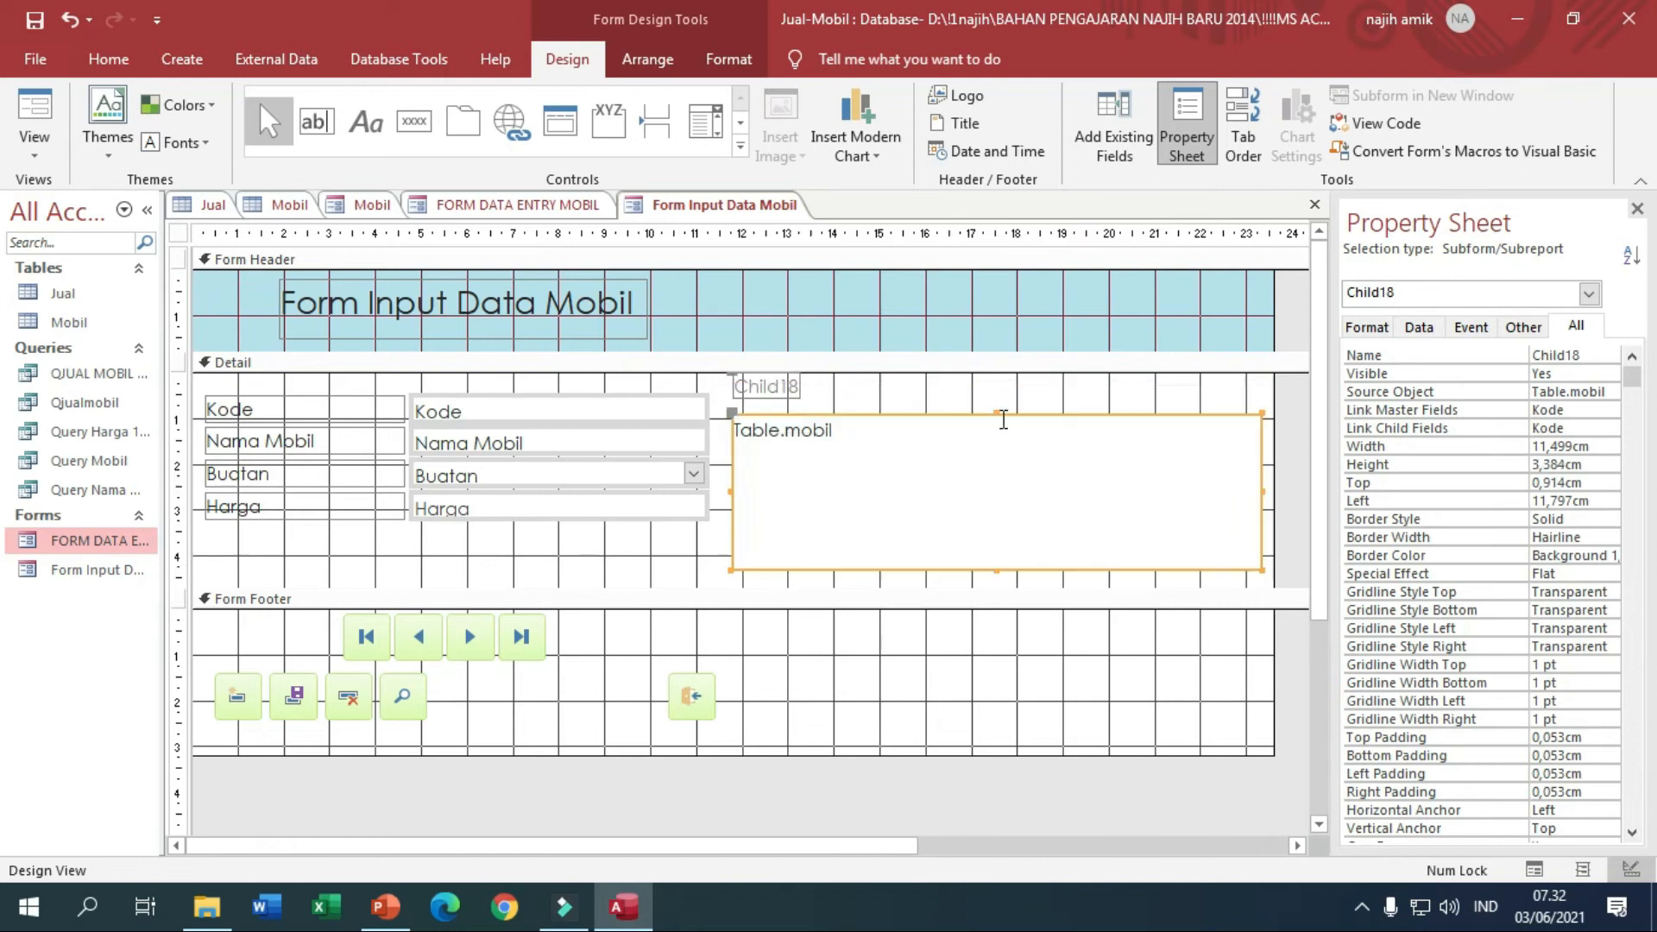
left_click(787, 379)
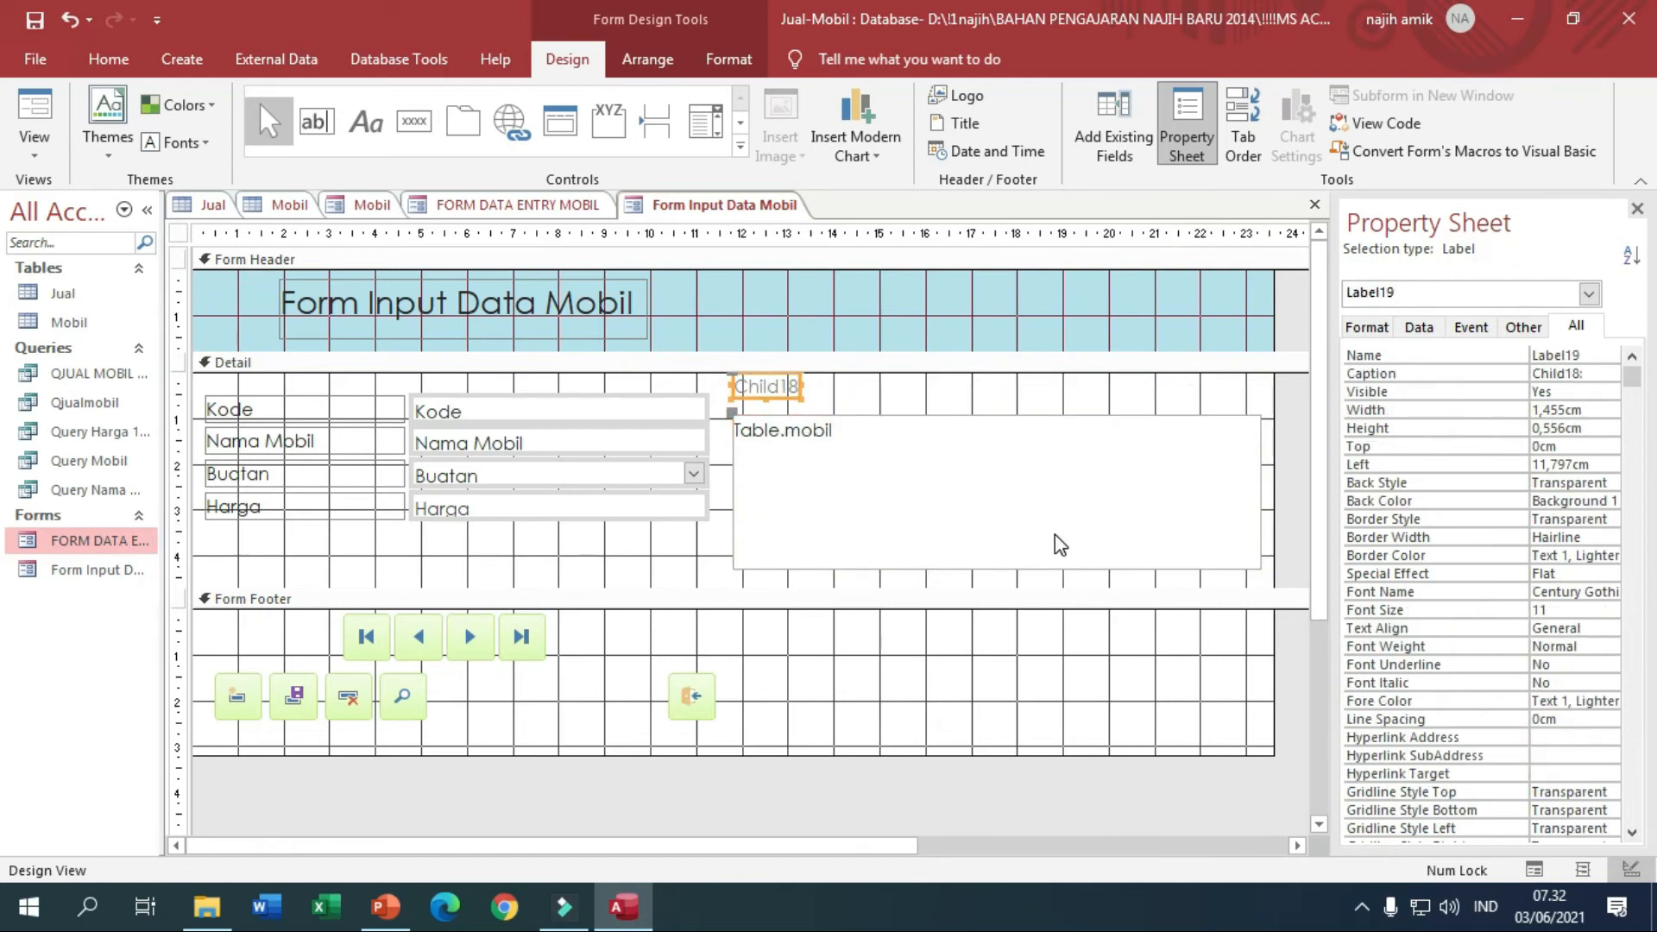
key("Delete")
left_click(1010, 436)
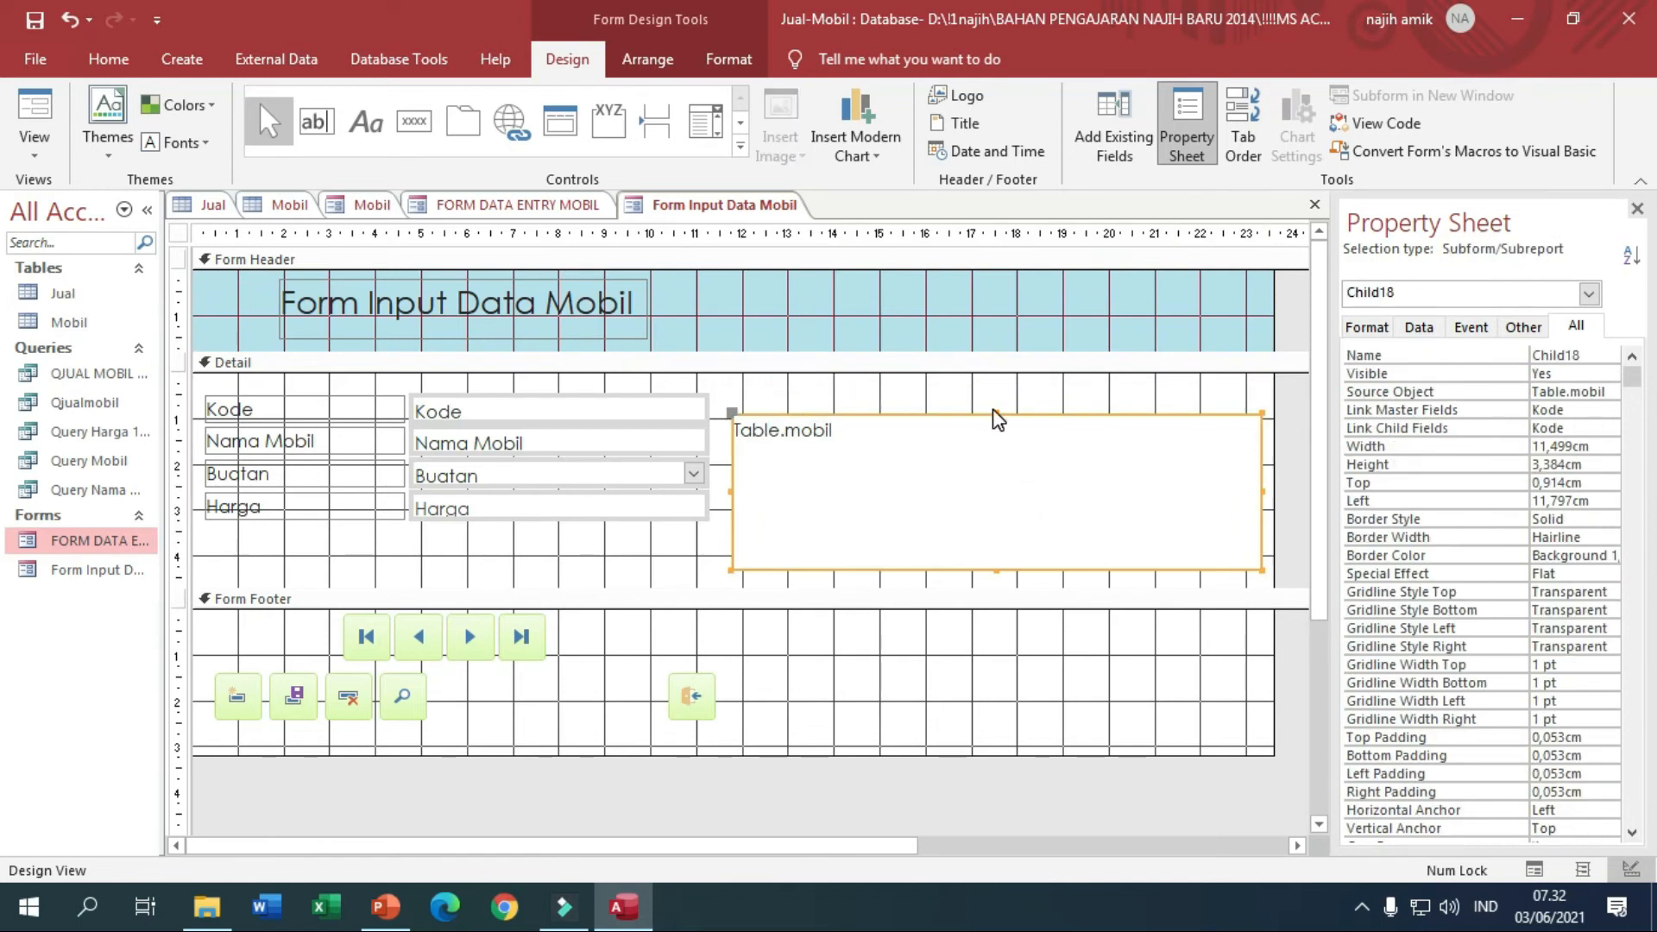
left_click_drag(994, 413, 992, 388)
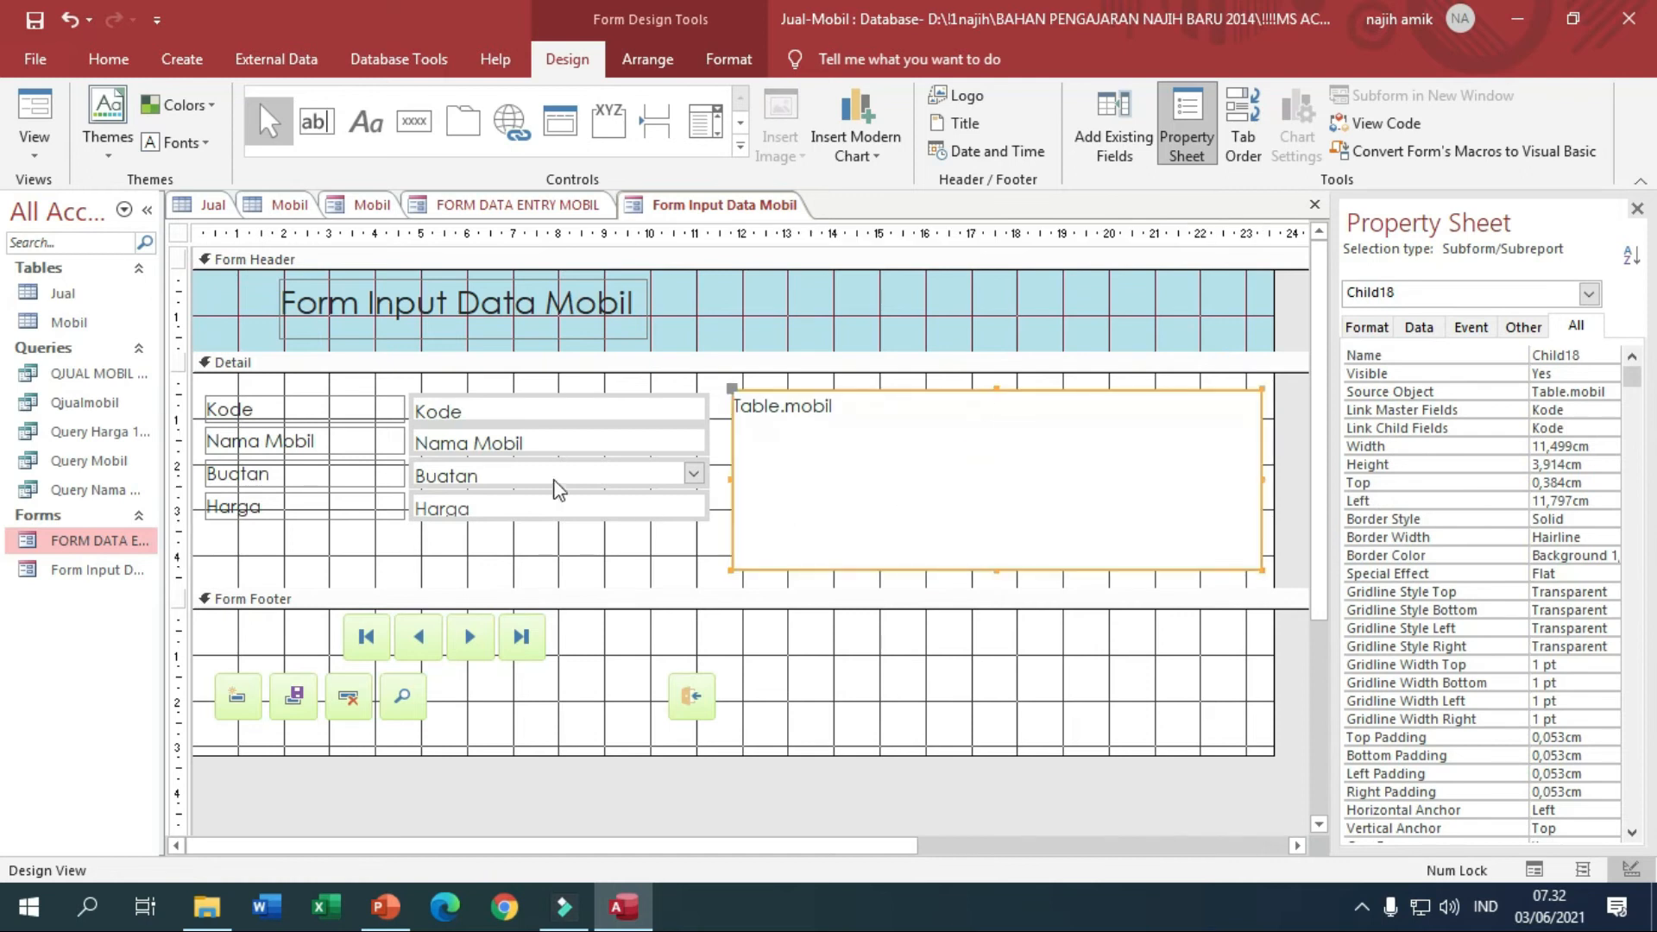
Show Form Input Data Mobil in Form View and widen the subform's Harga, Buatan and Nama Mobil columns.
right_click(674, 207)
left_click(726, 309)
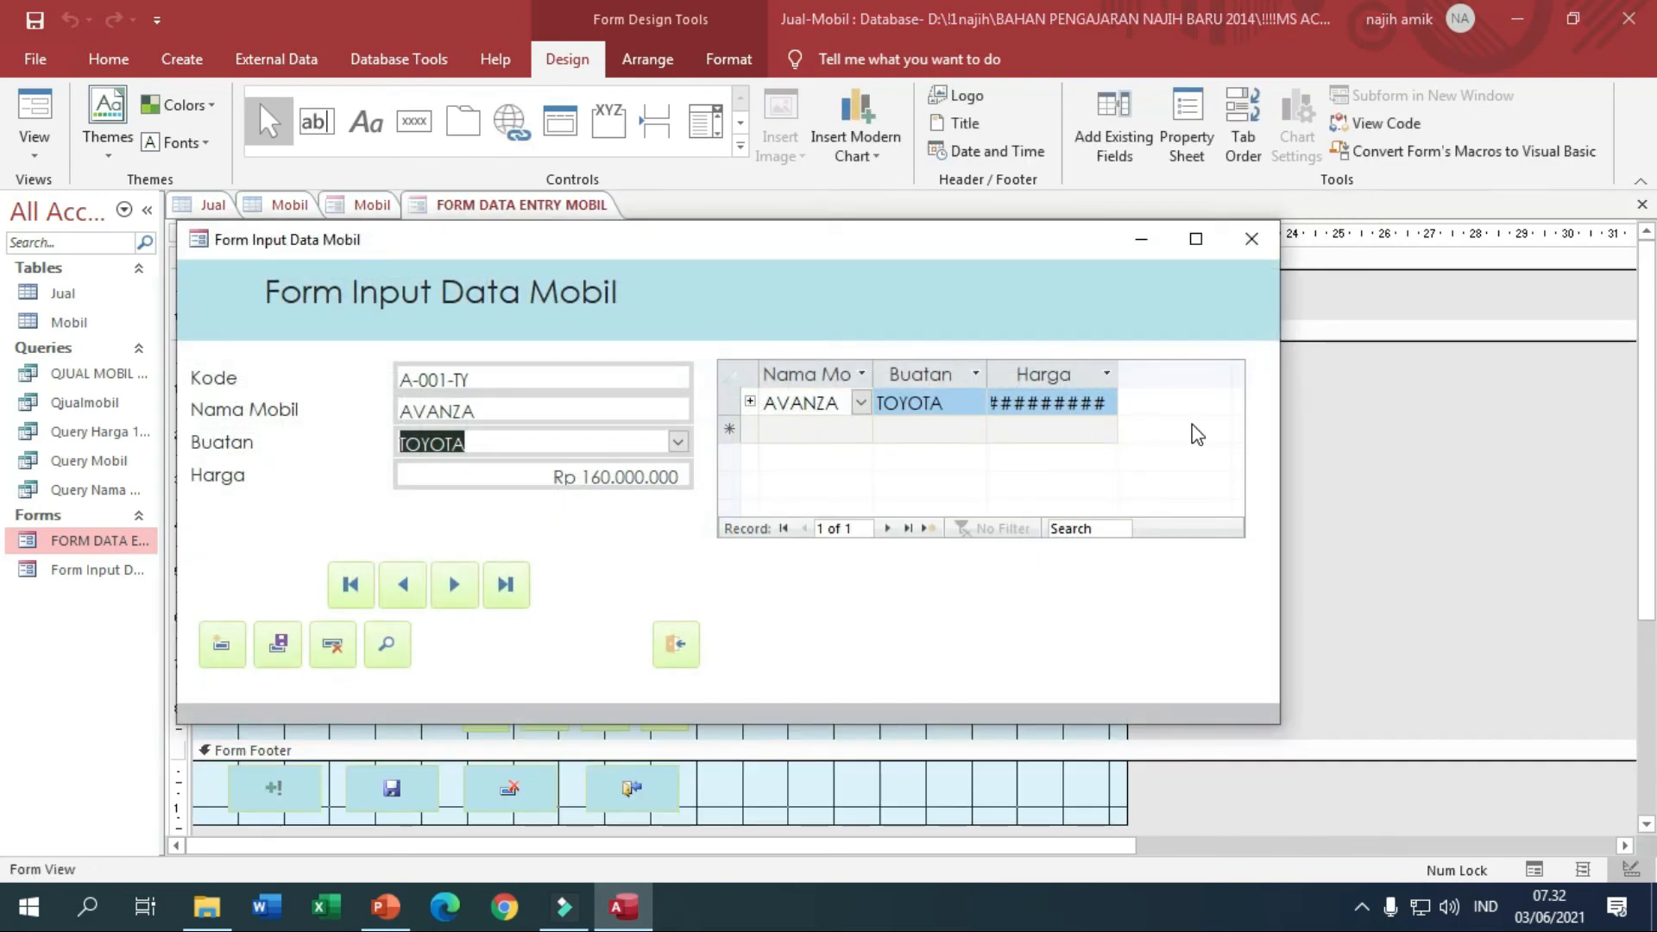
double_click(1118, 373)
left_click_drag(986, 373, 1038, 373)
left_click_drag(873, 373, 905, 373)
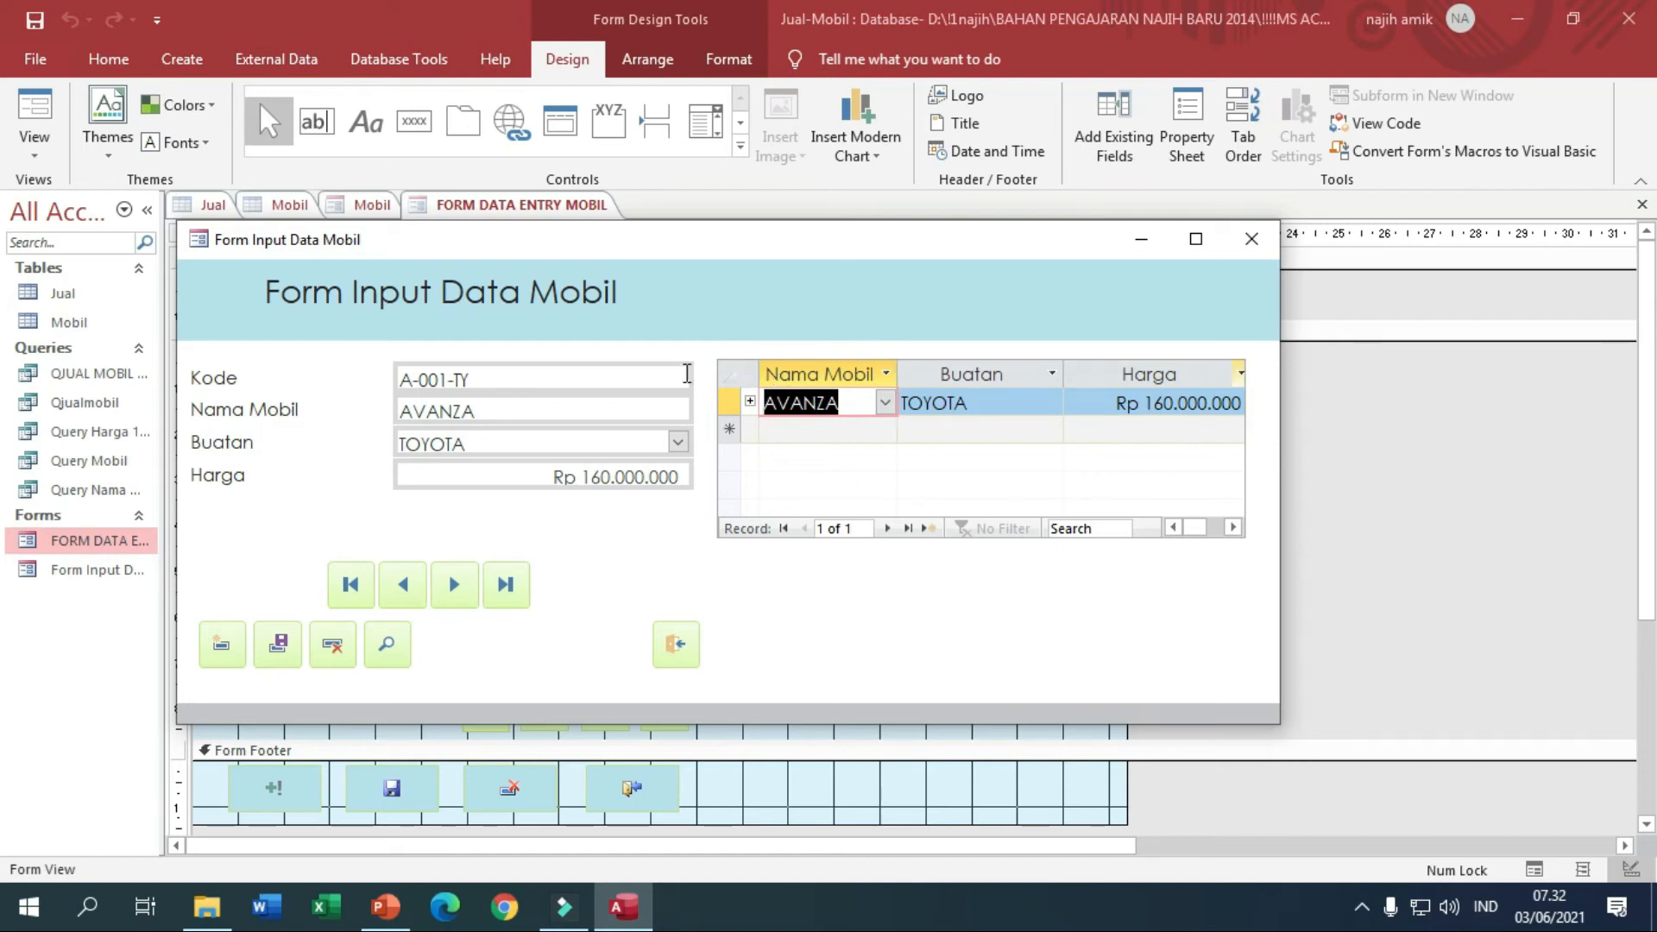
Move the pop-up form window aside and return Form Input Data Mobil to Design View.
left_click_drag(640, 253, 795, 265)
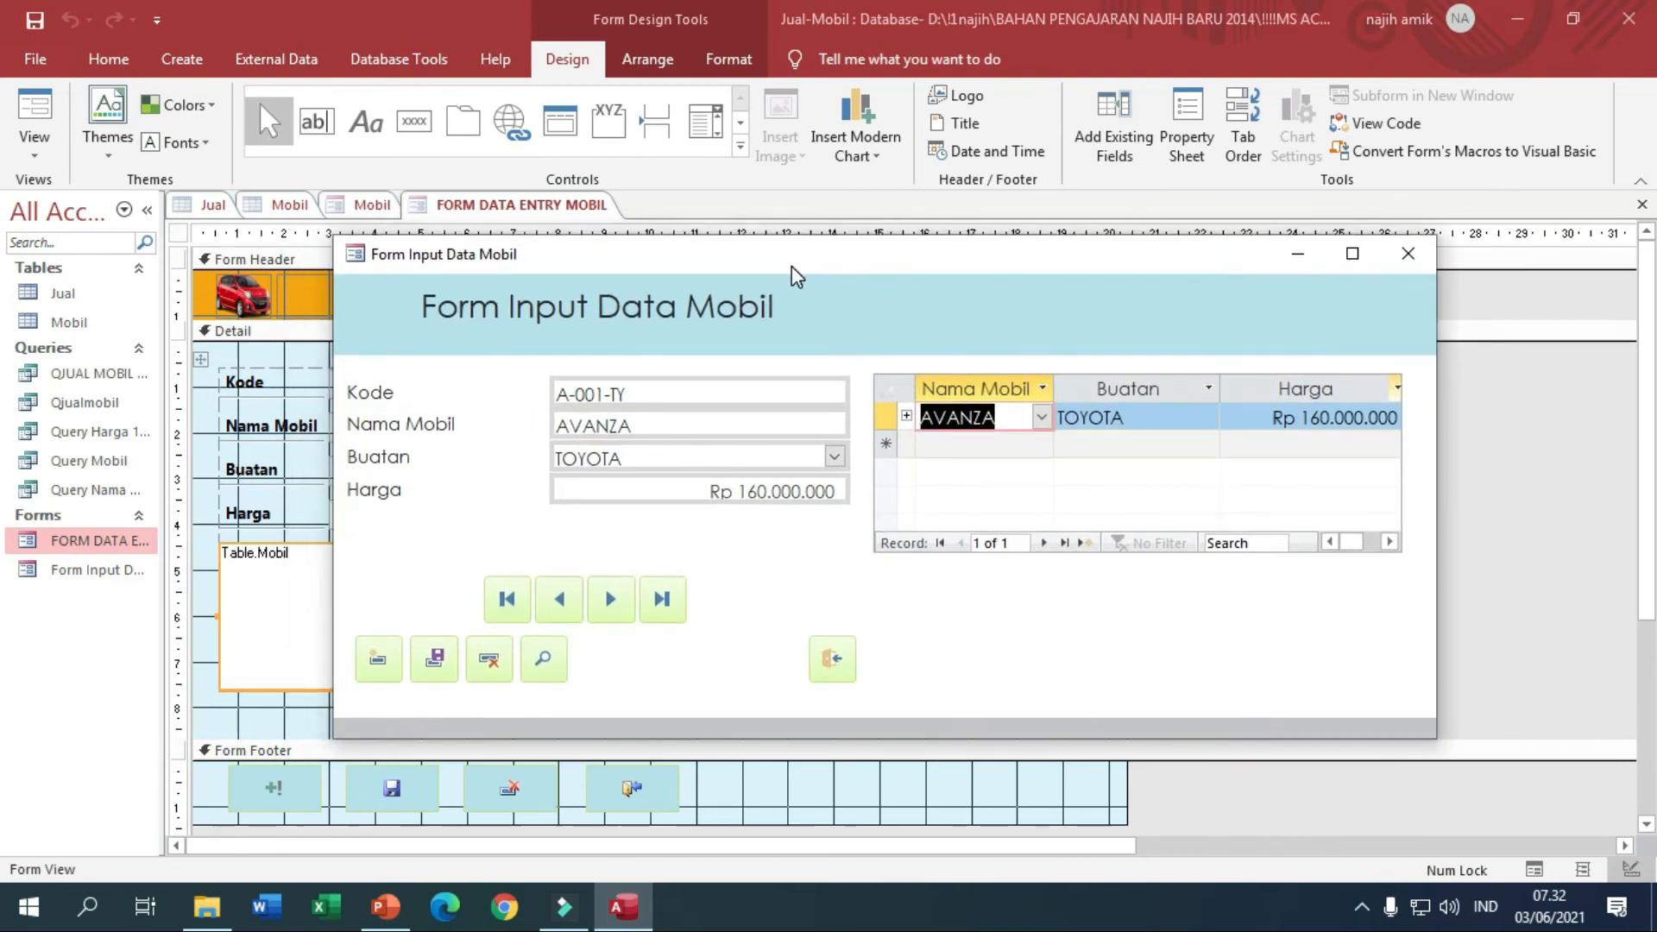
right_click(790, 266)
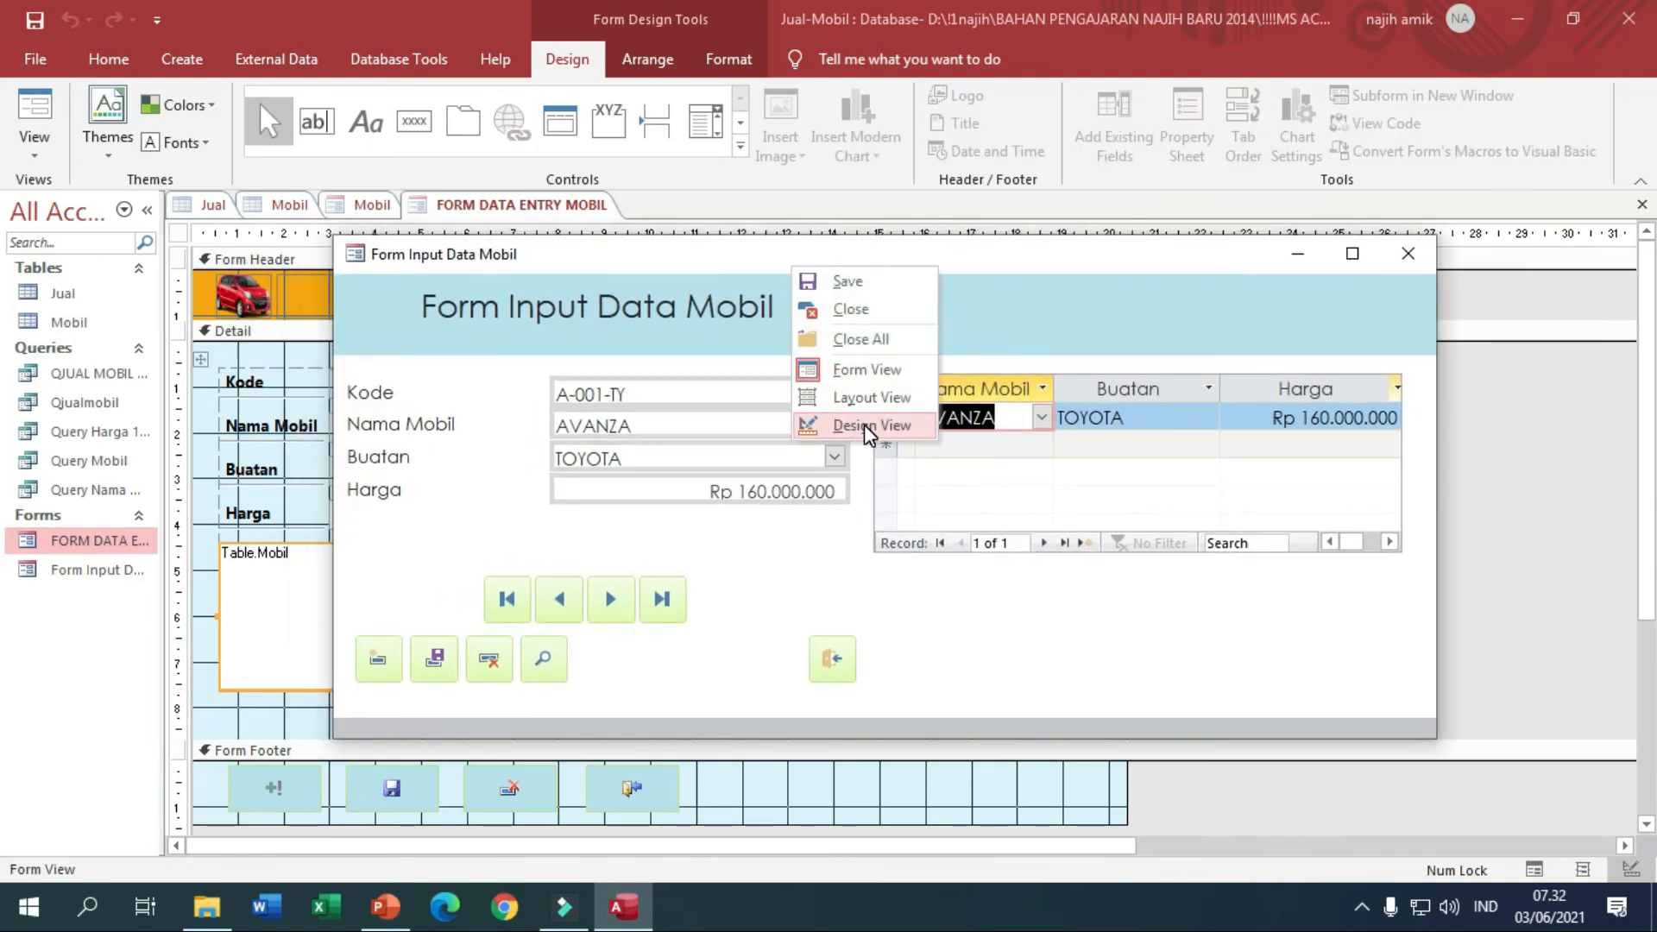
left_click(863, 425)
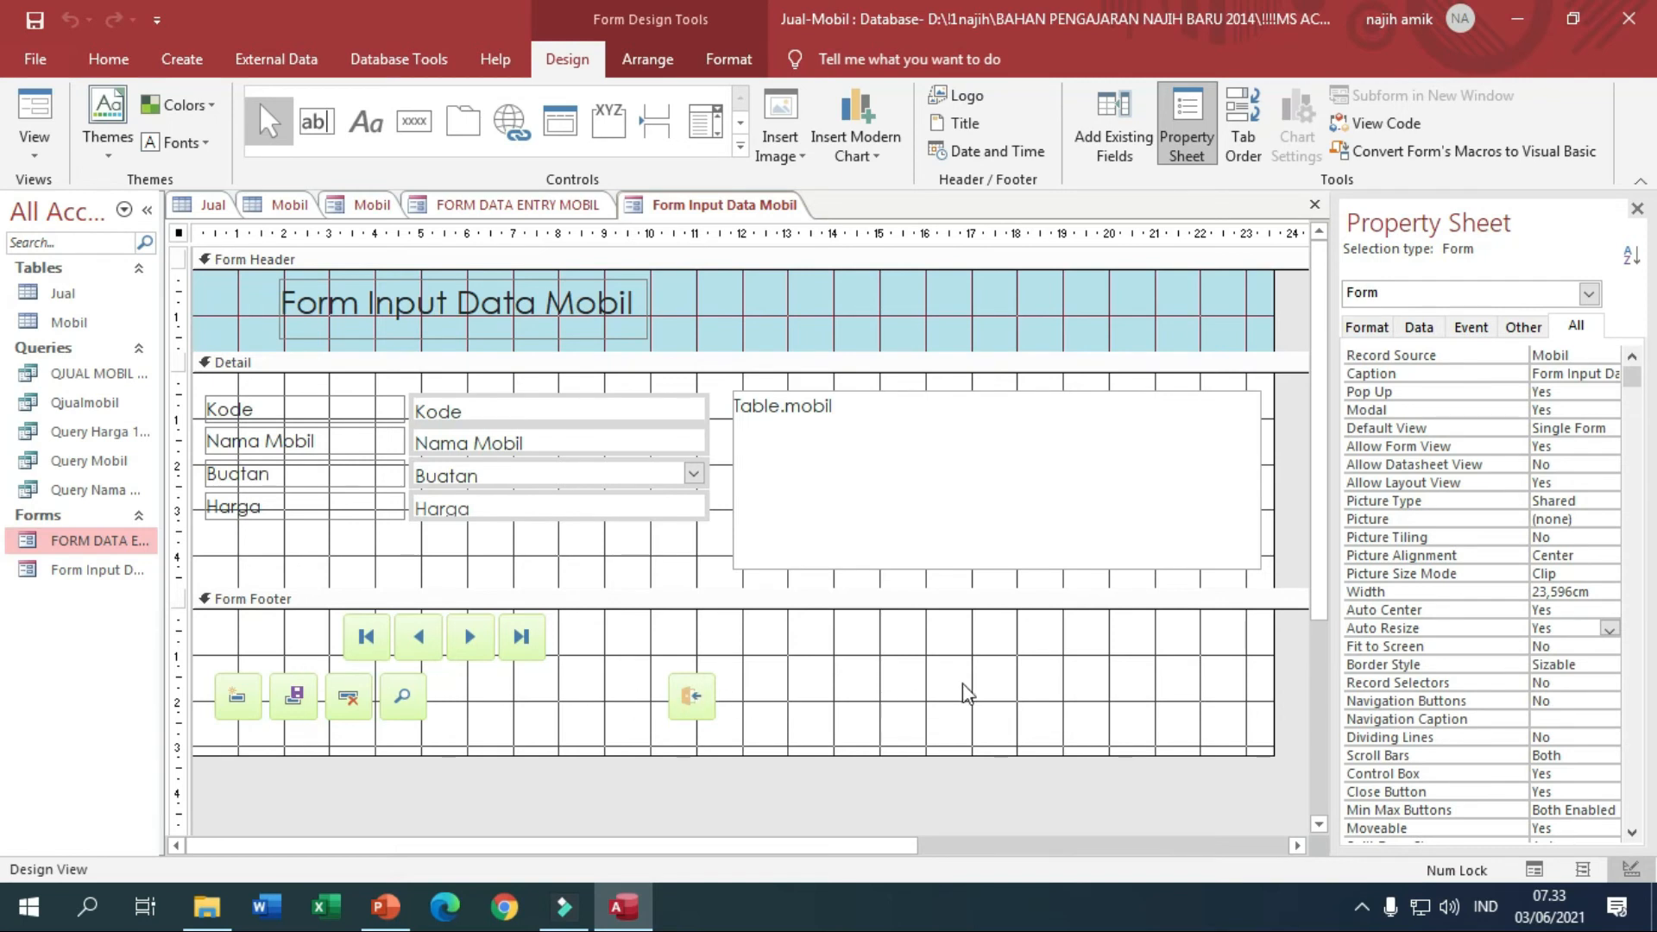
Change the shape of the five footer buttons (add, save, delete, find and exit) to an oval.
left_click_drag(915, 712, 228, 679)
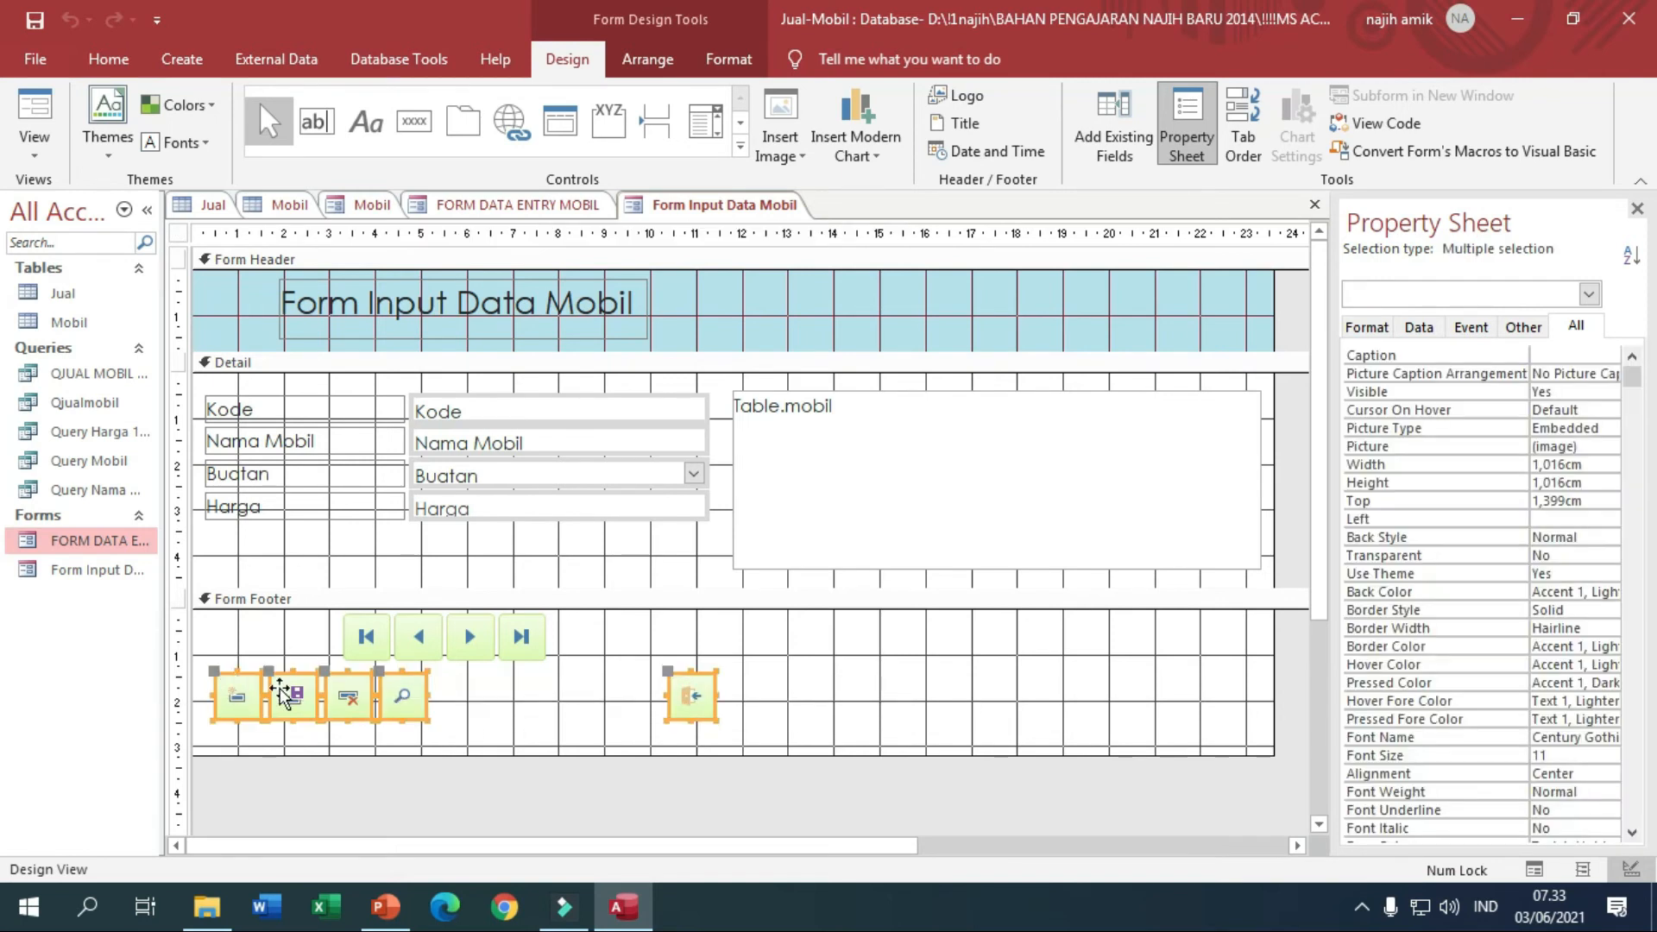
left_click(736, 63)
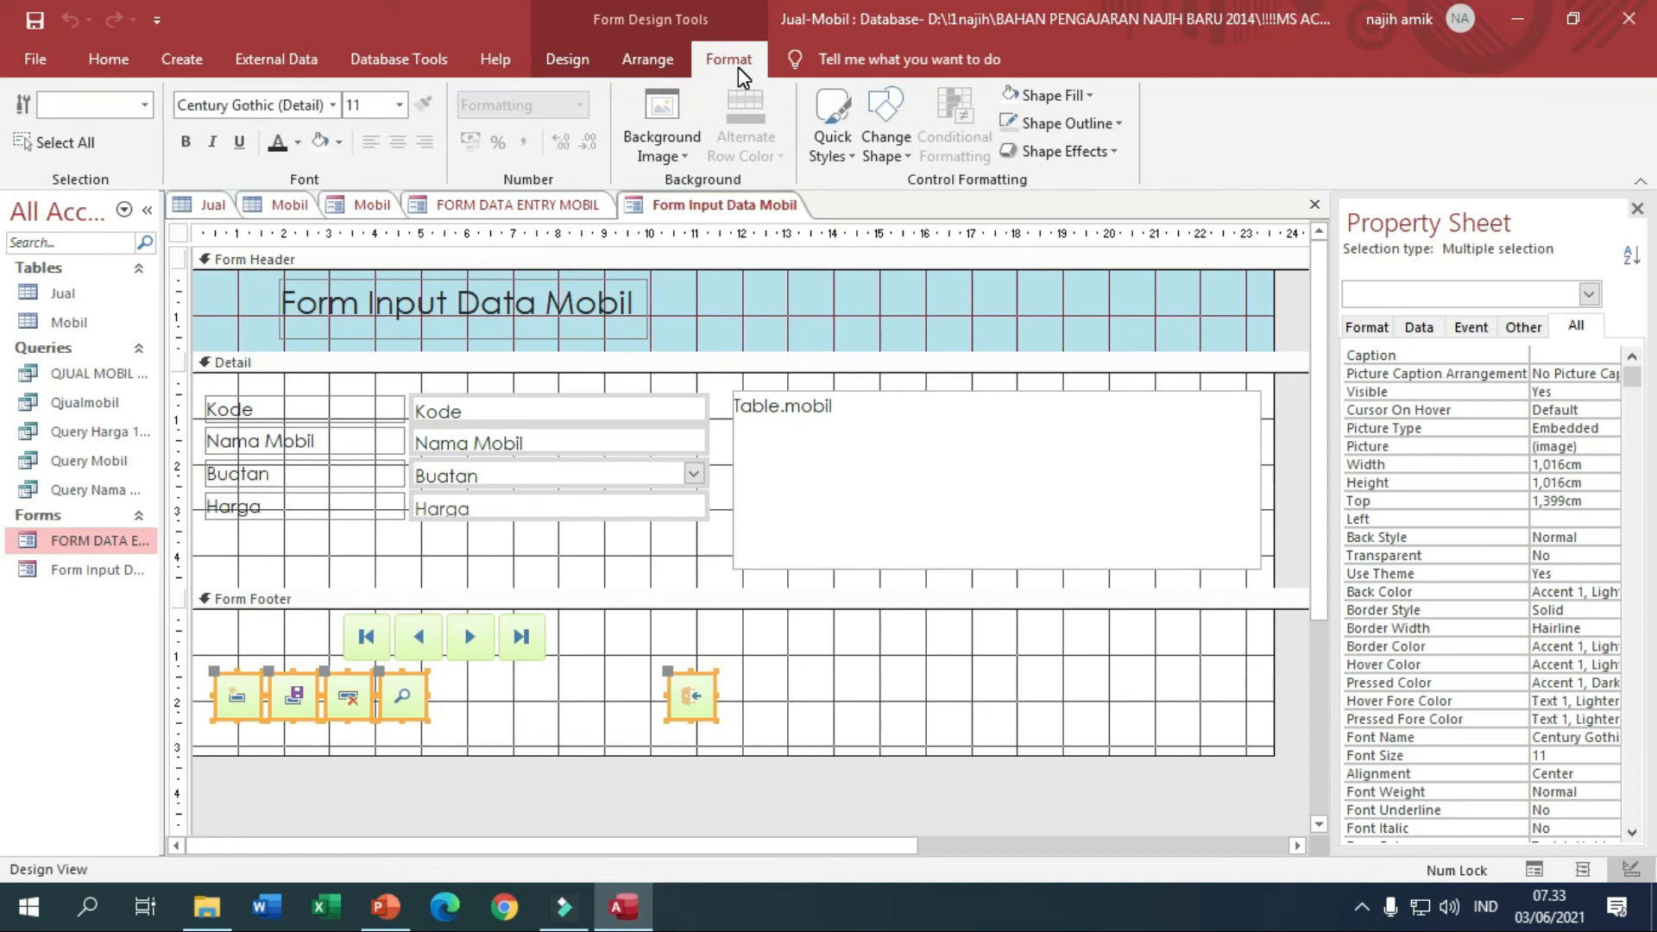
left_click(897, 158)
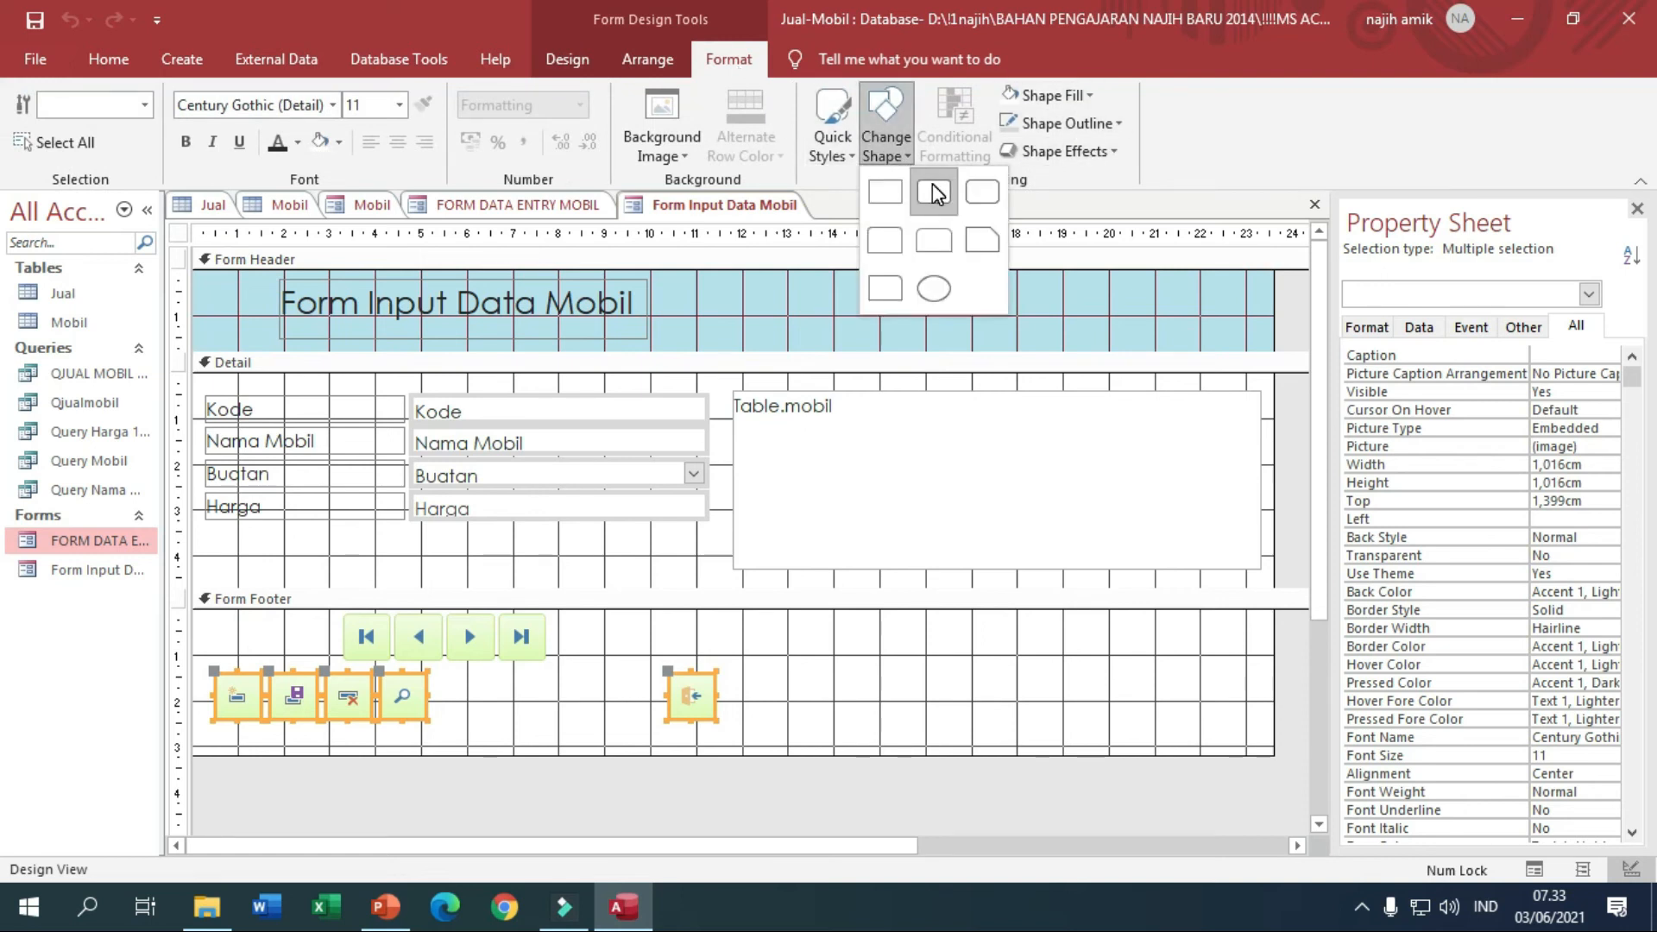
left_click(948, 276)
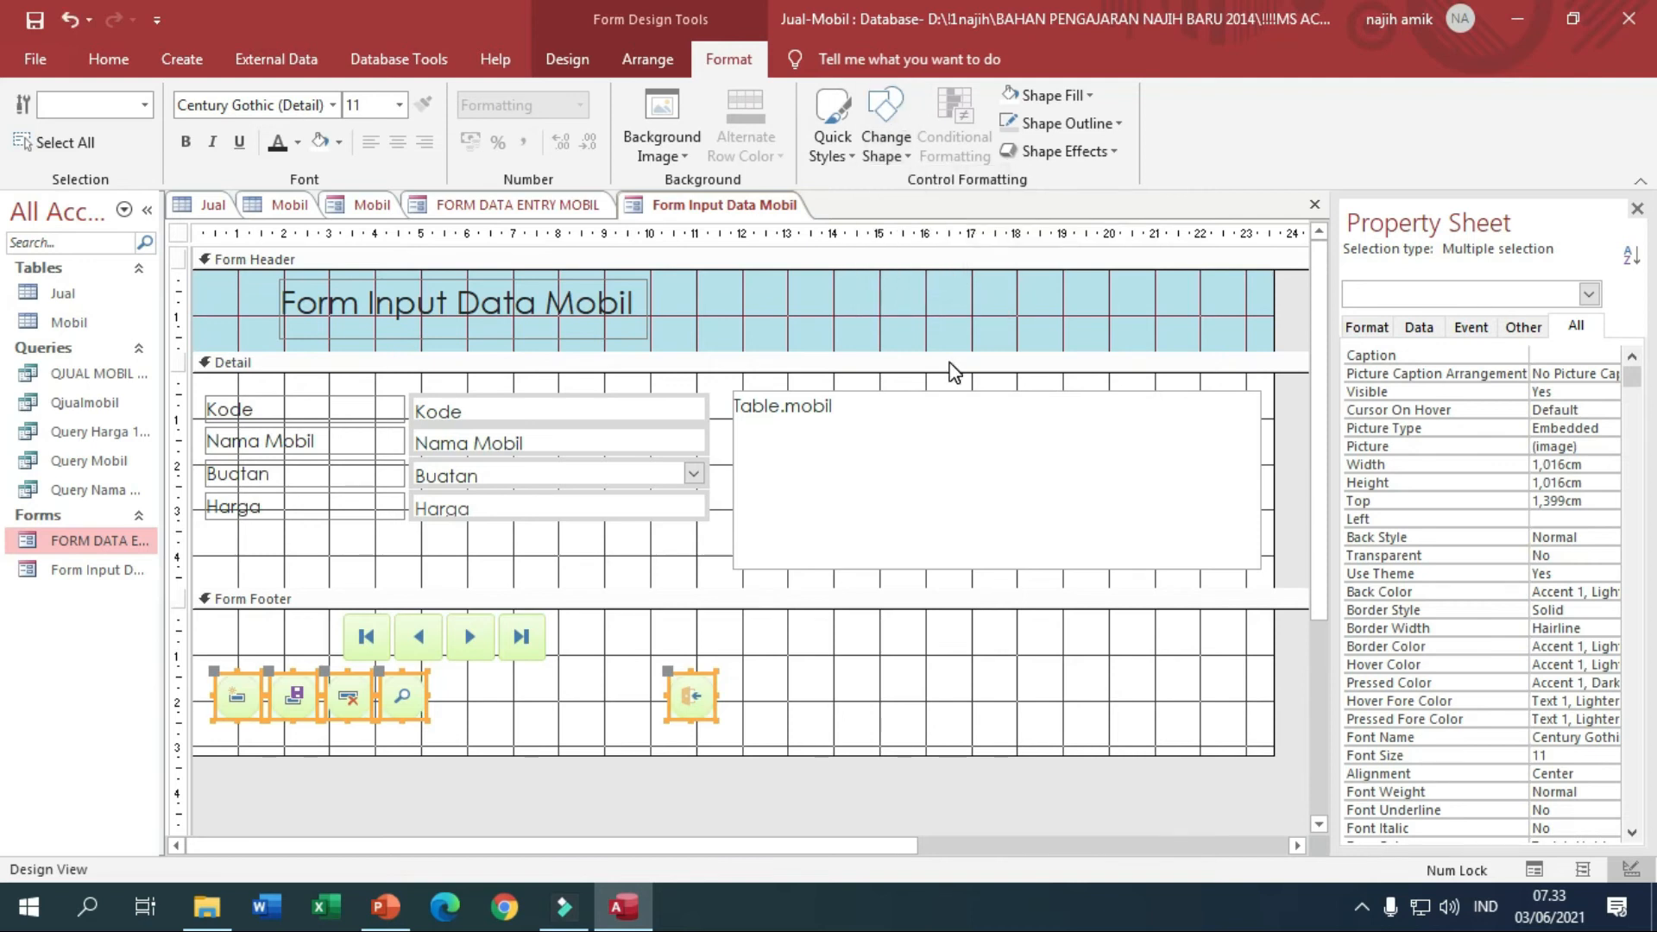
left_click(872, 670)
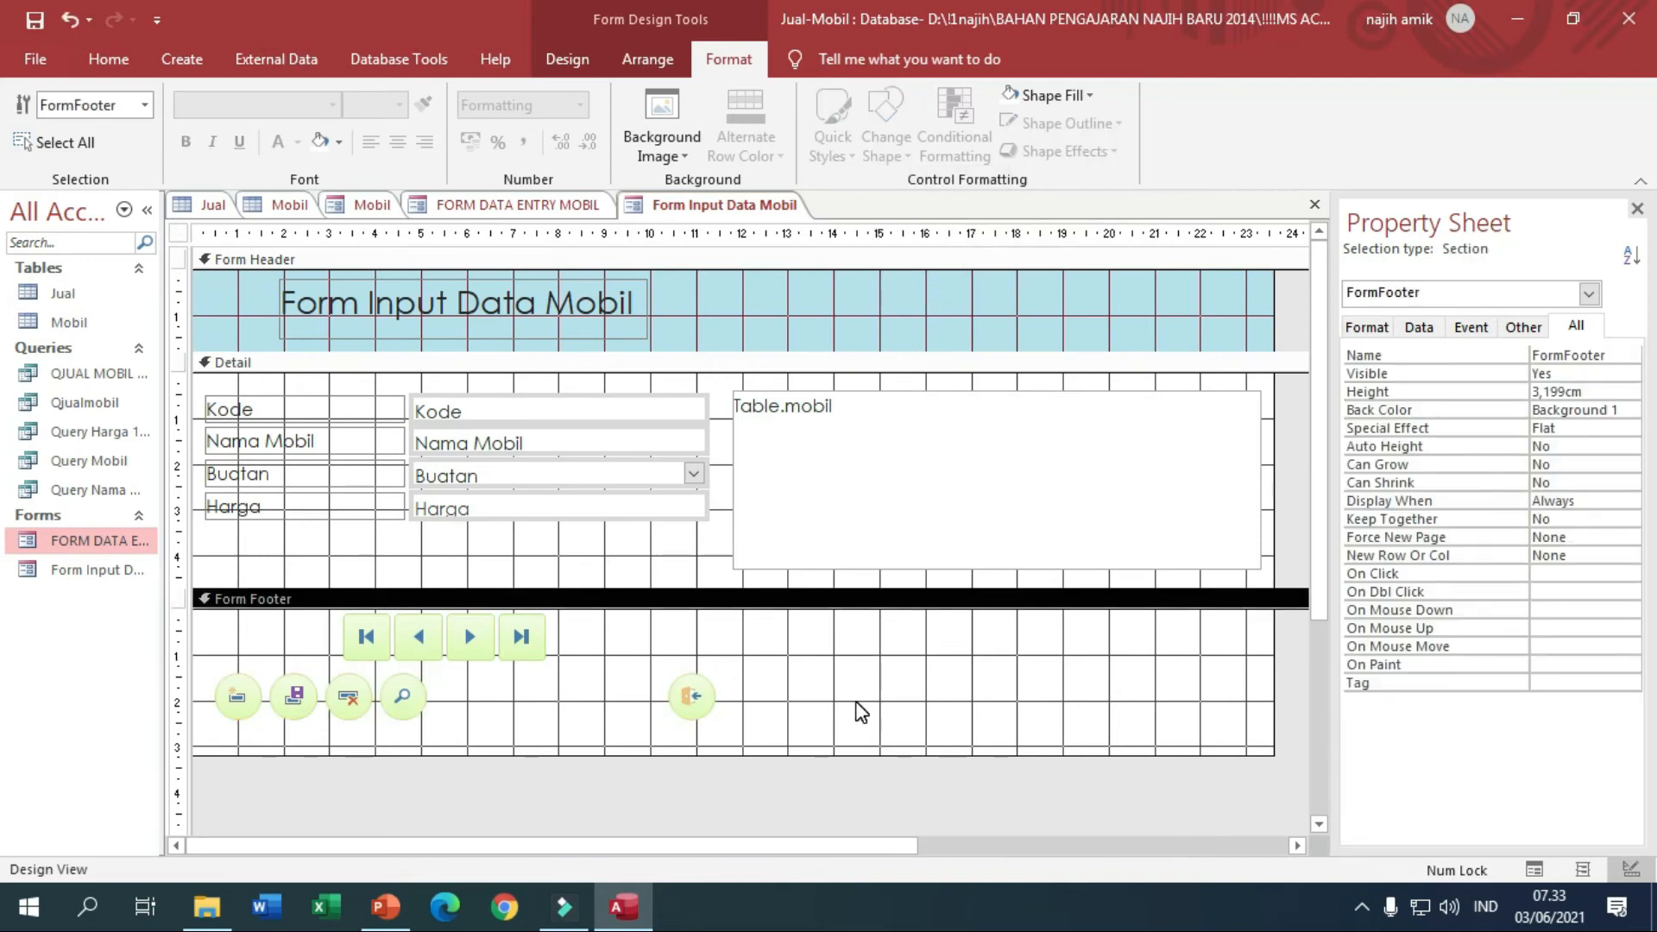
Apply the light teal gradient theme style (Accent 4) to the five round footer buttons.
left_click_drag(809, 694, 216, 733)
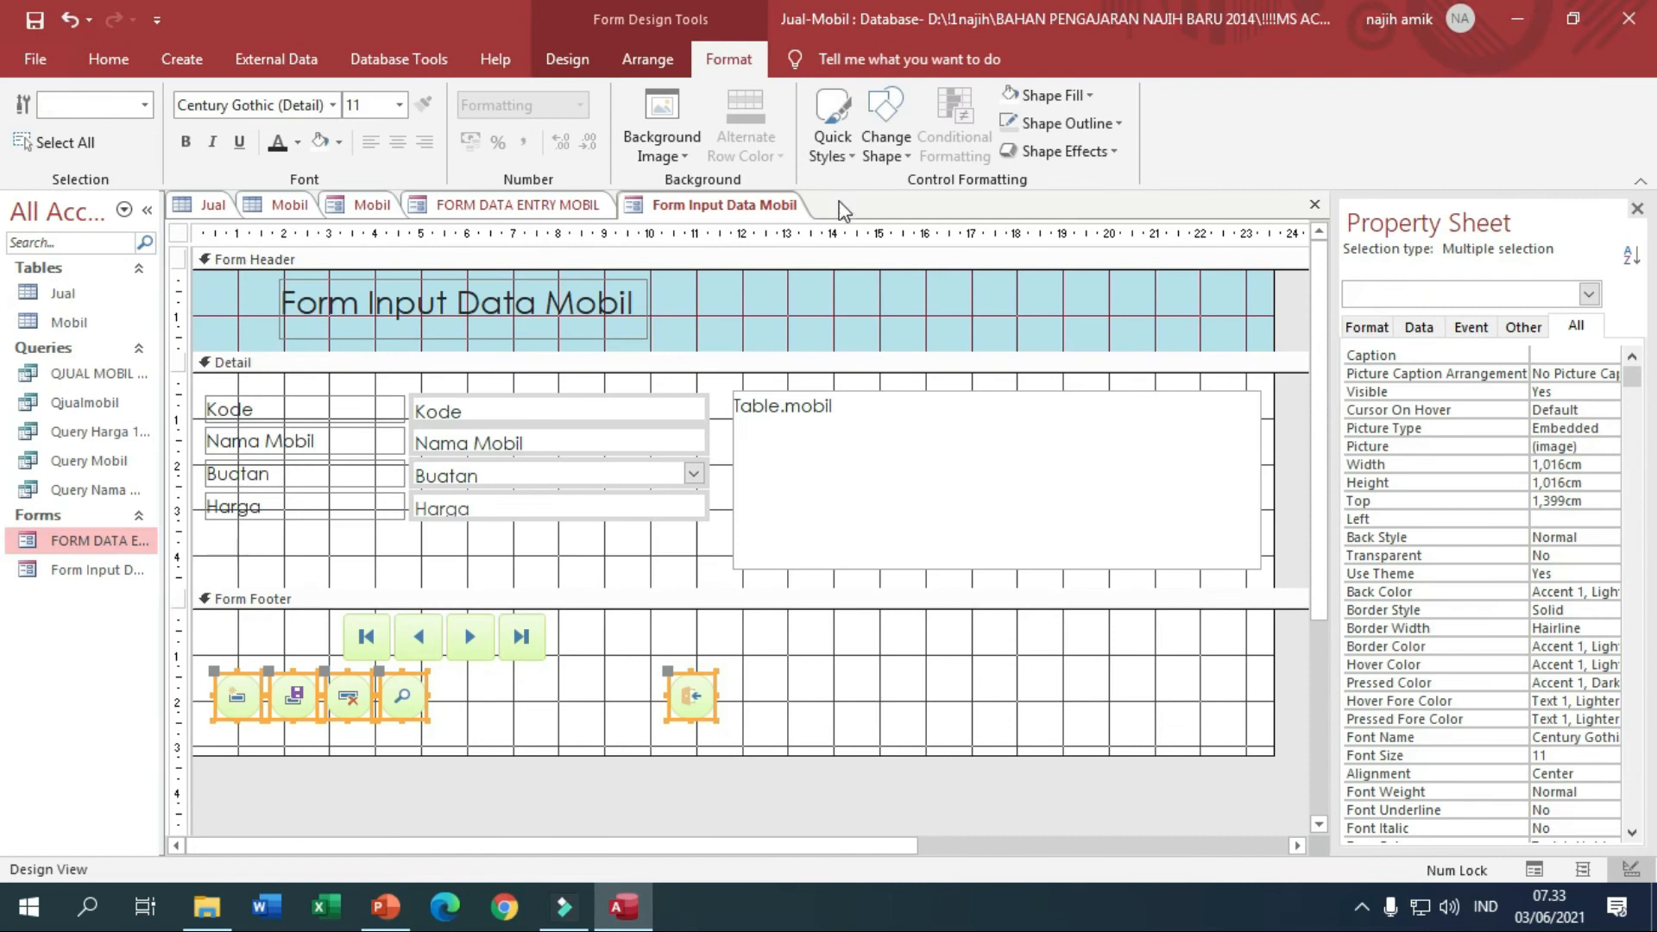
left_click(880, 152)
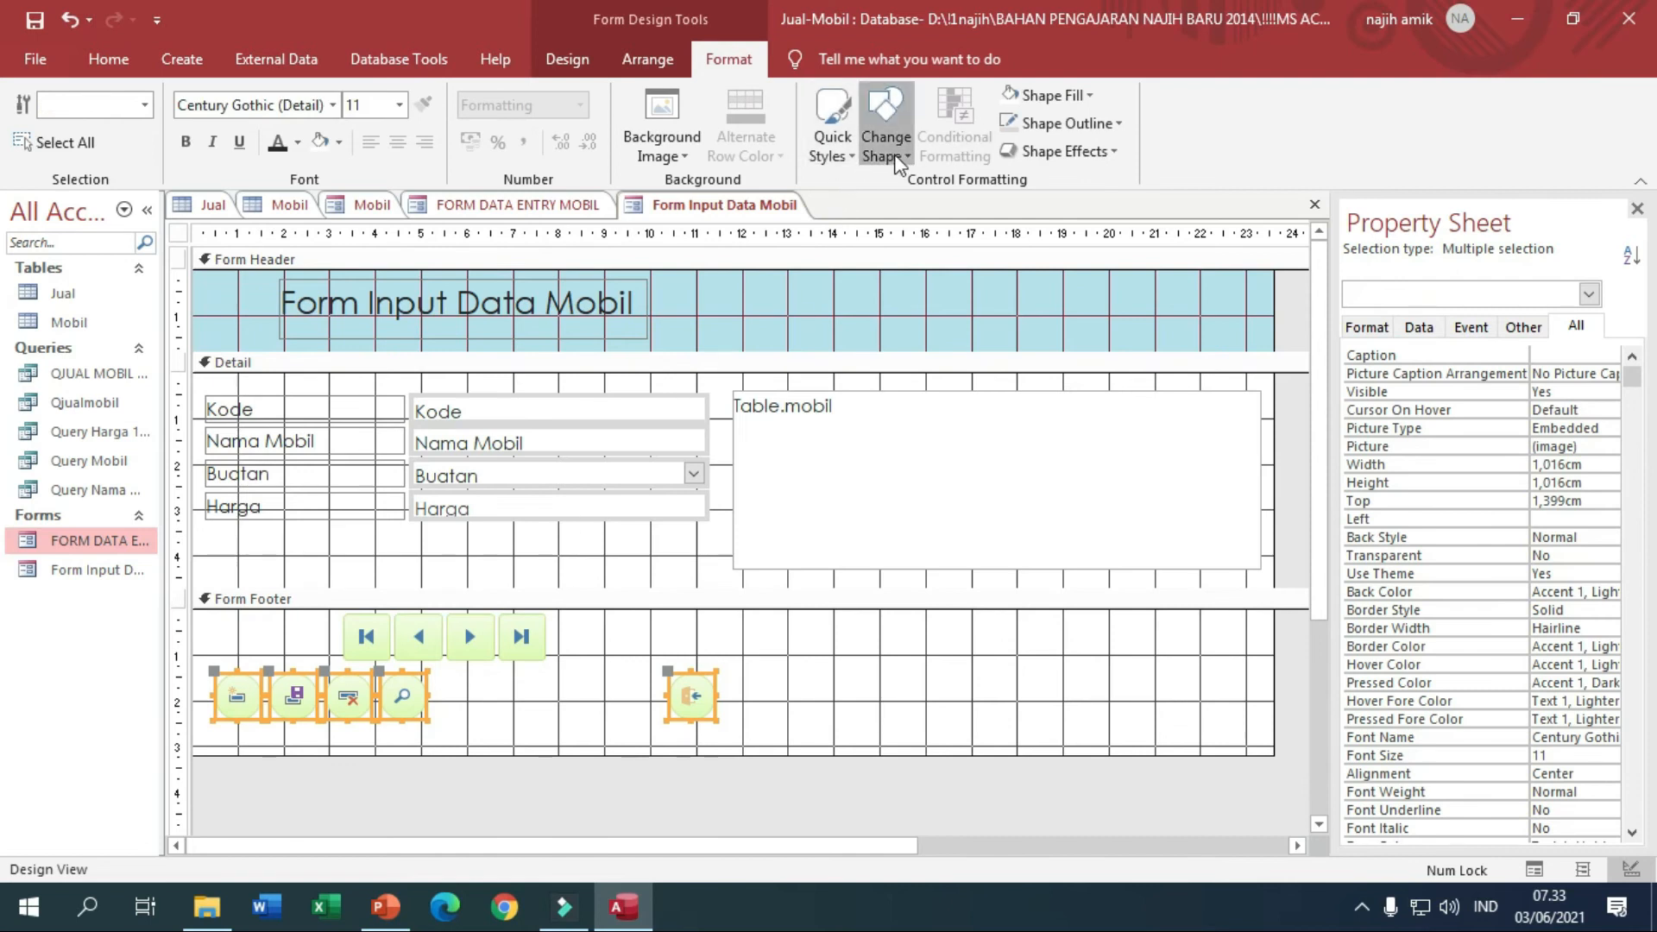
left_click(833, 142)
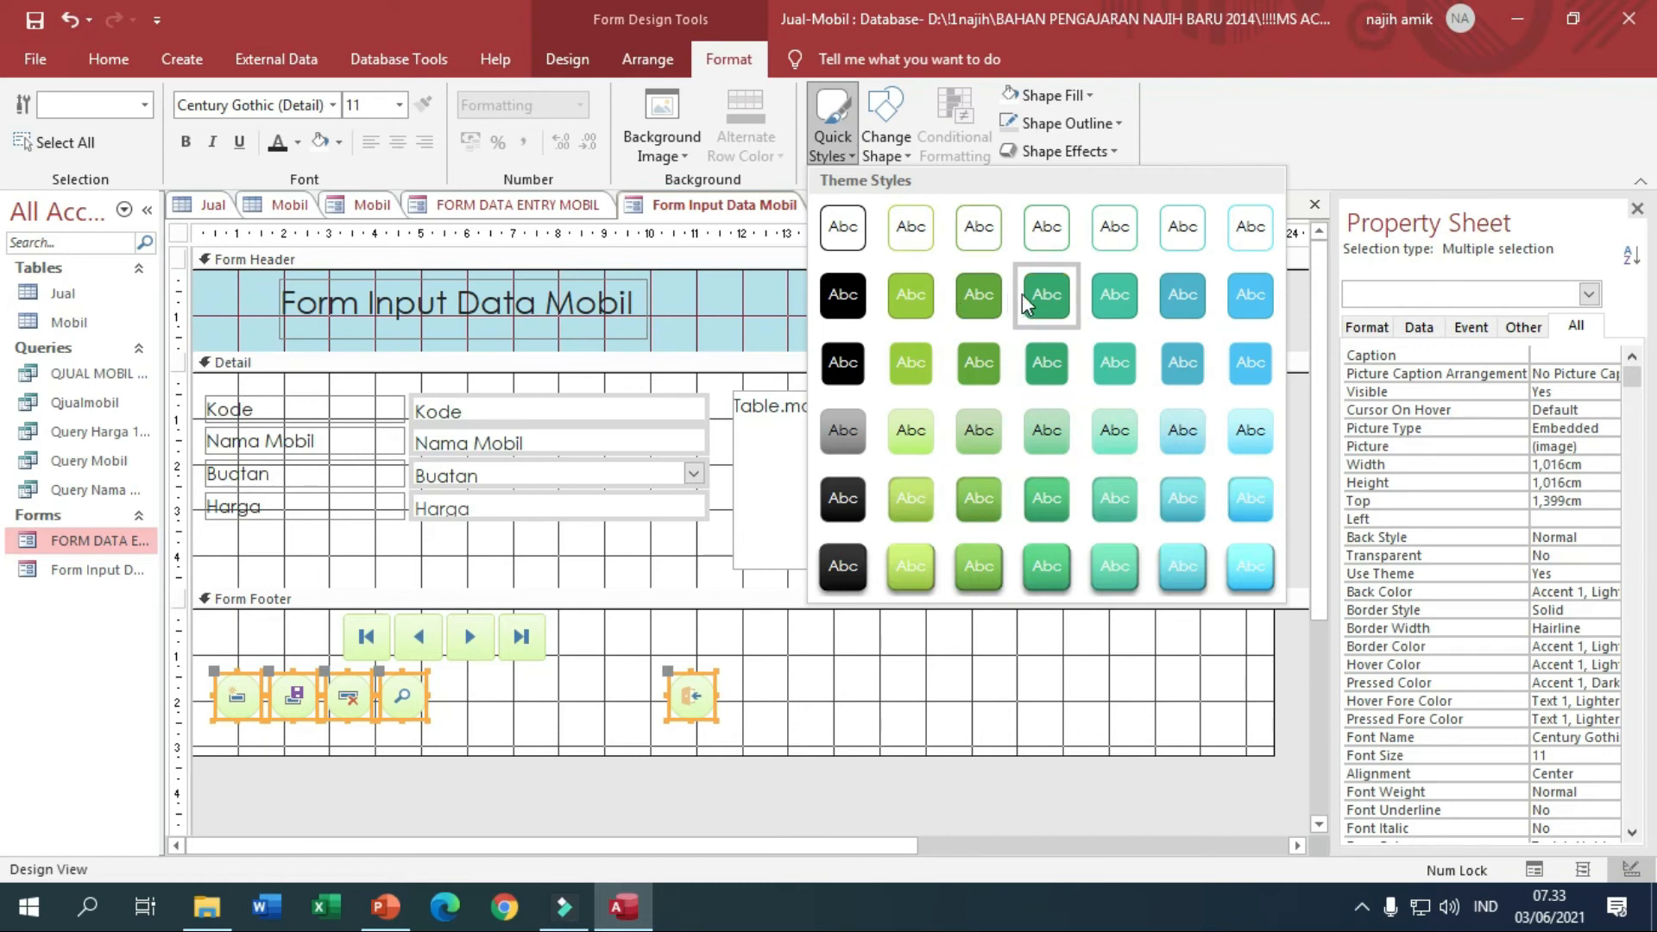
left_click(1097, 436)
left_click(857, 695)
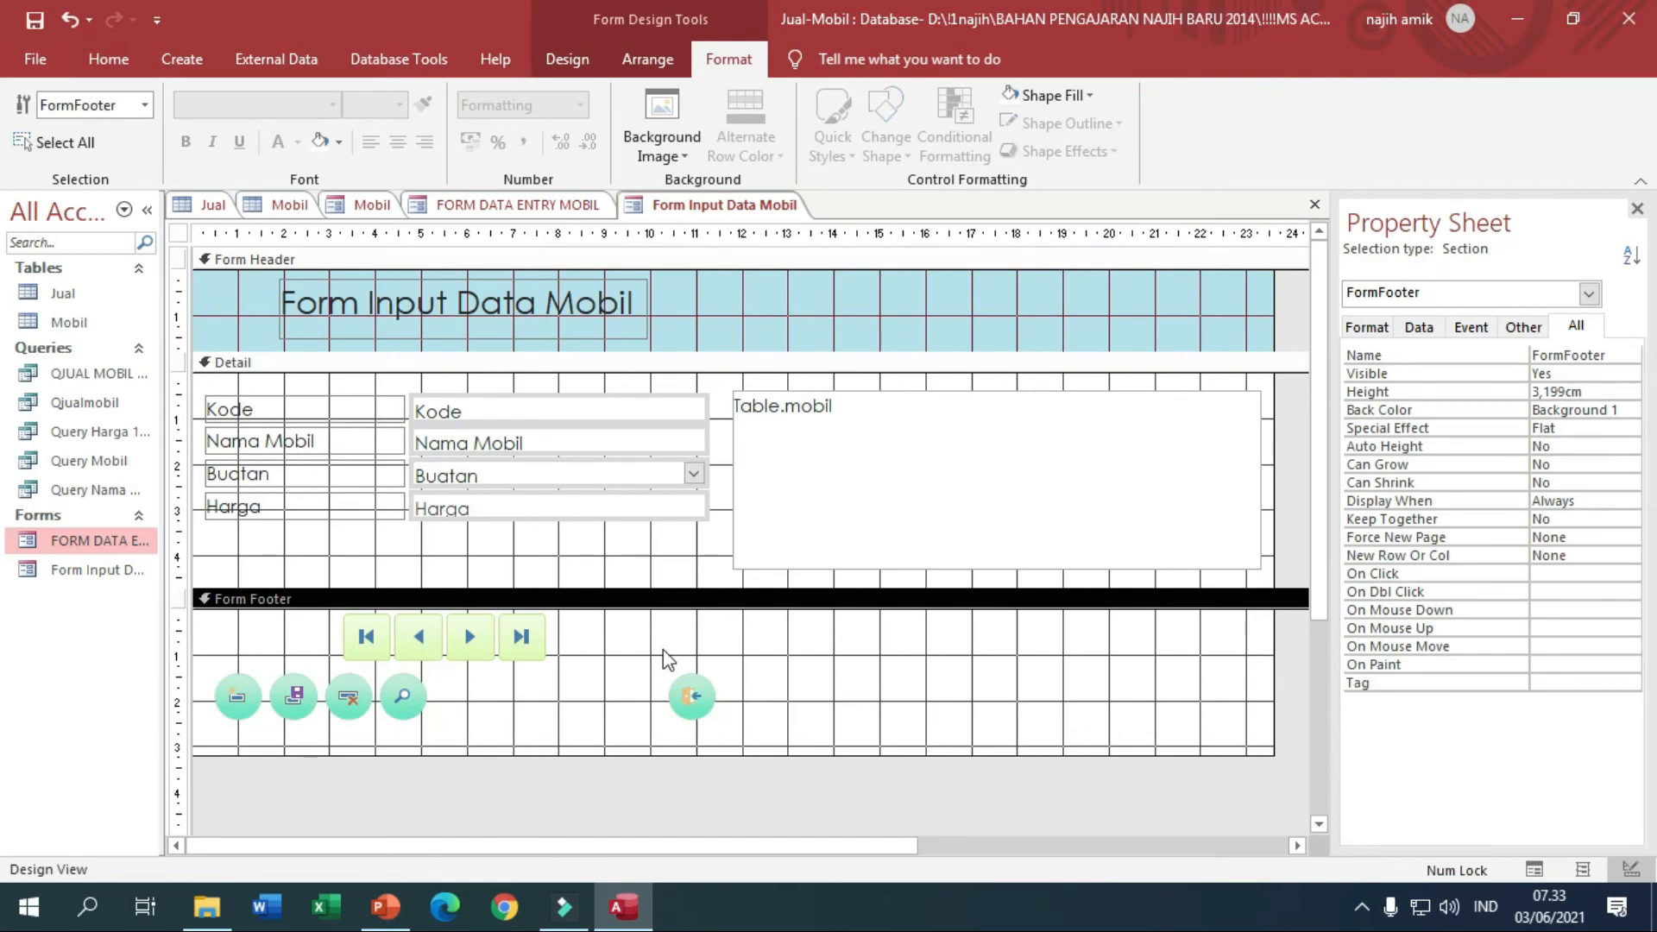
Add the first outer shadow effect to the five round footer buttons.
left_click_drag(824, 742, 214, 668)
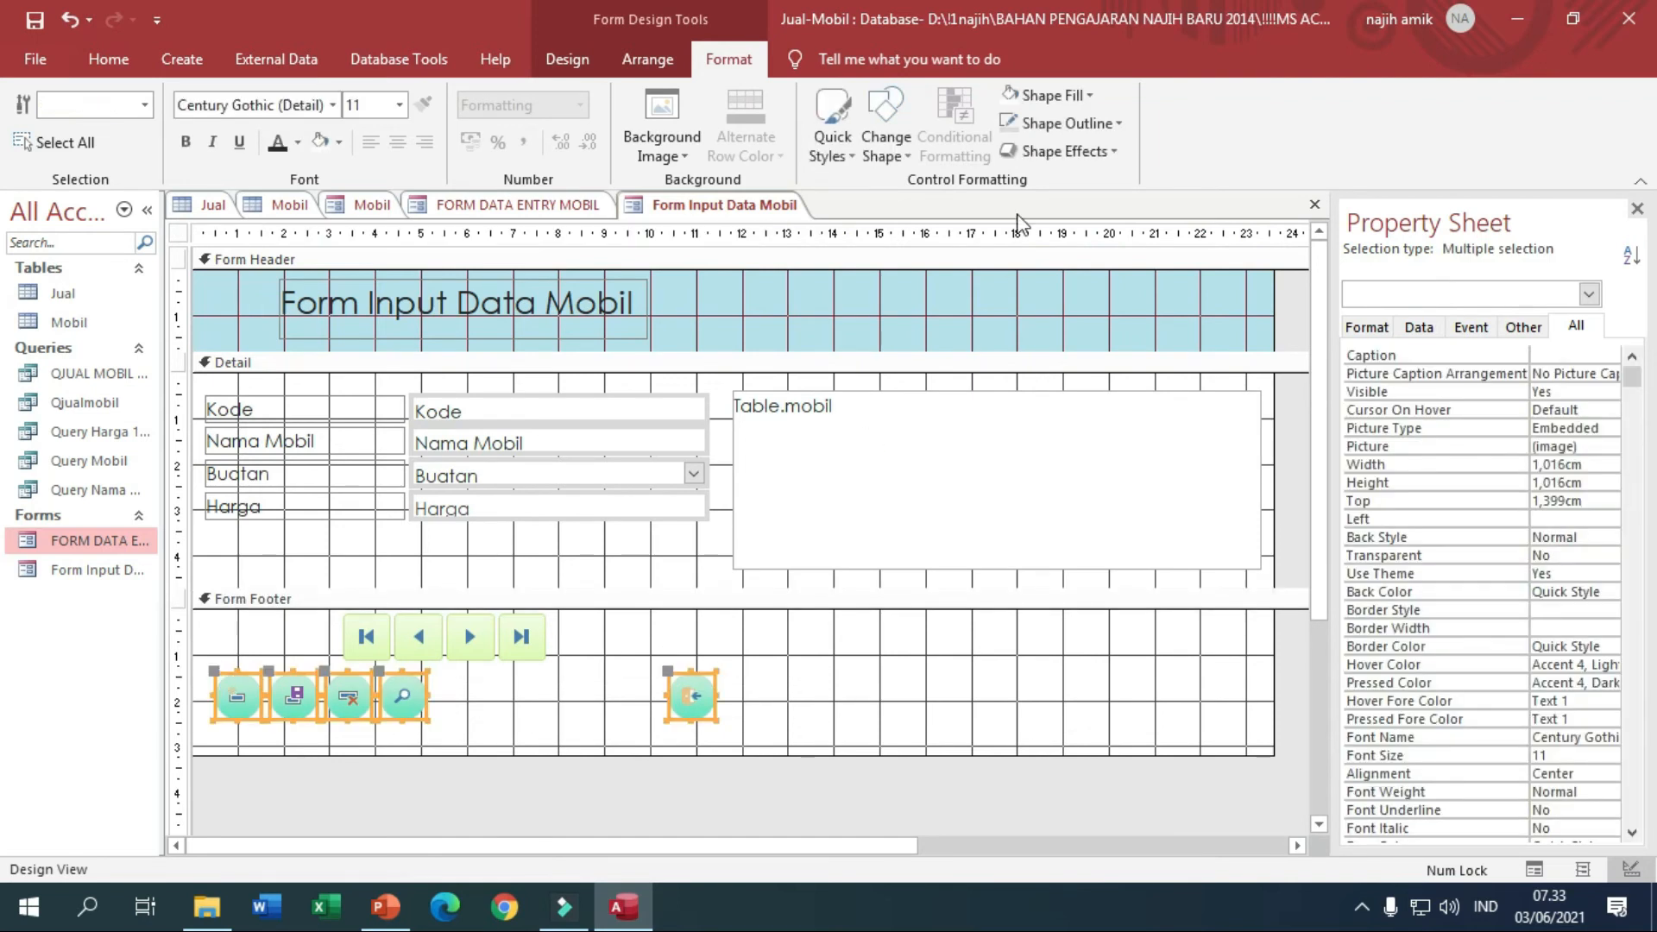
left_click(1094, 154)
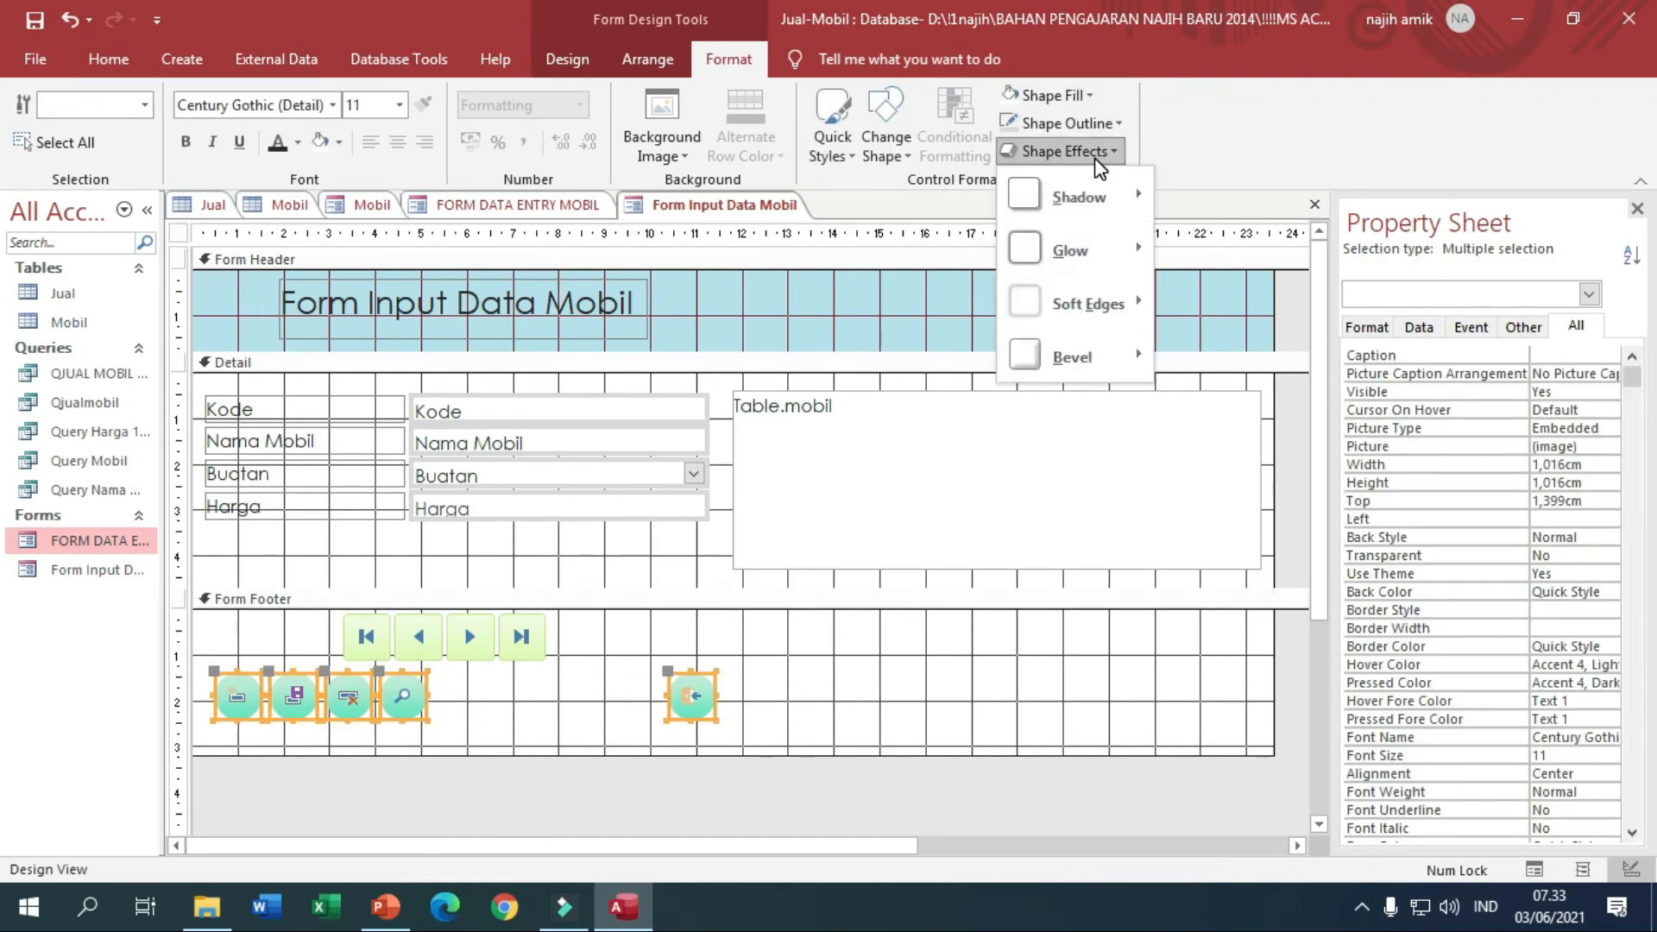
mouse_move(1103, 207)
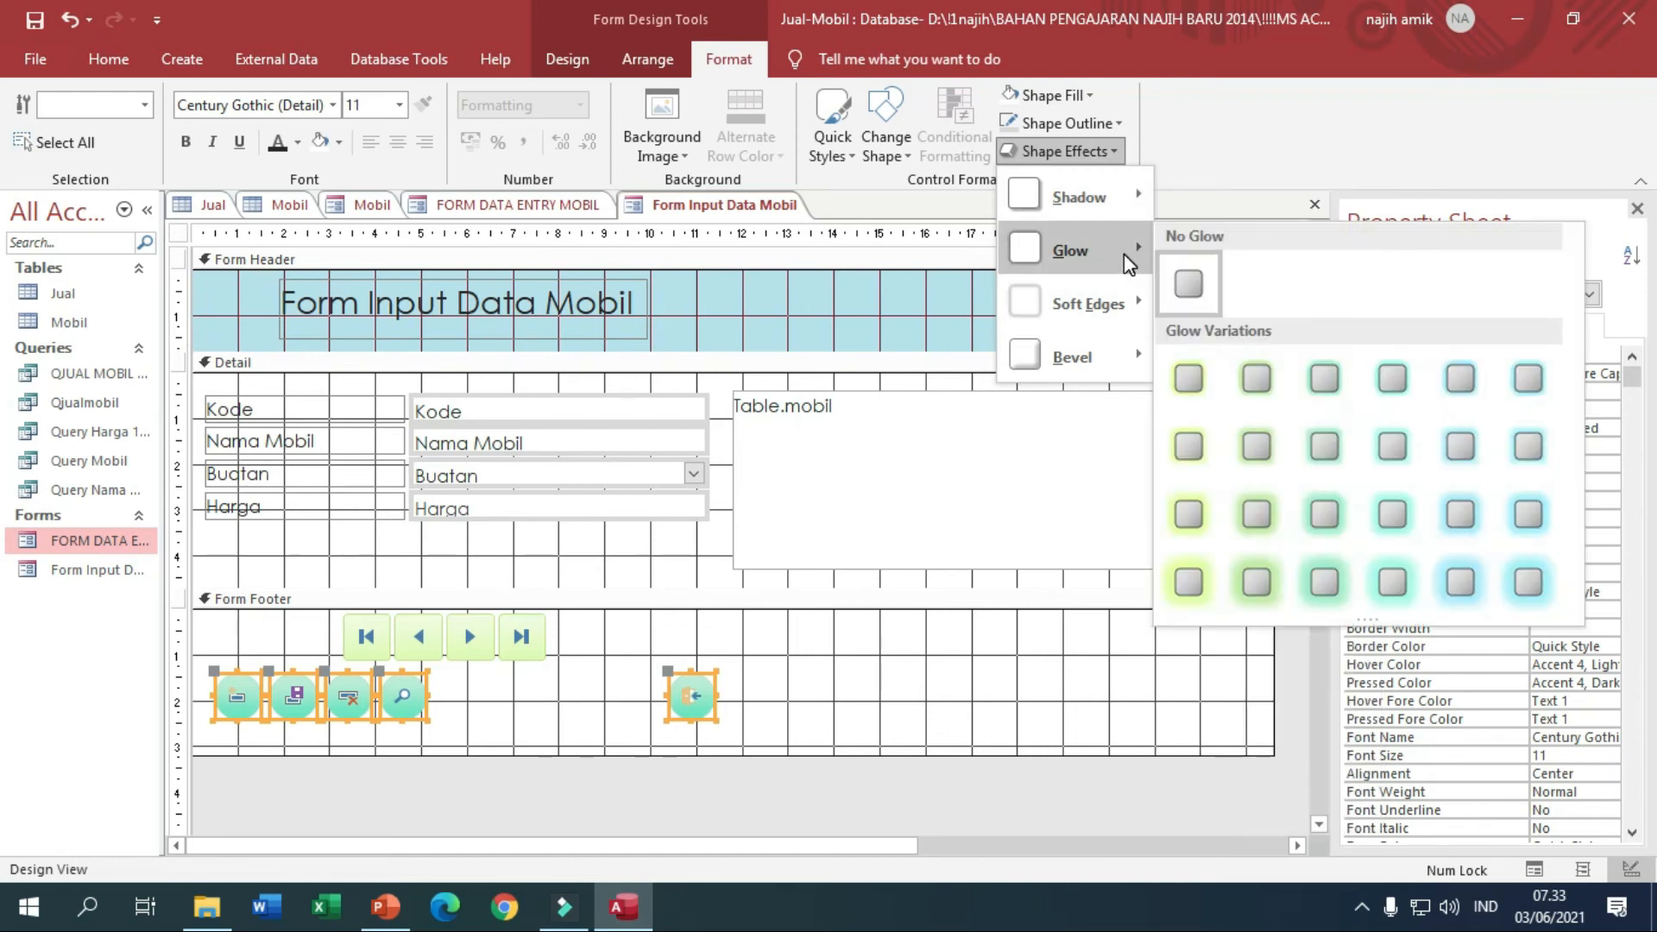
mouse_move(1127, 298)
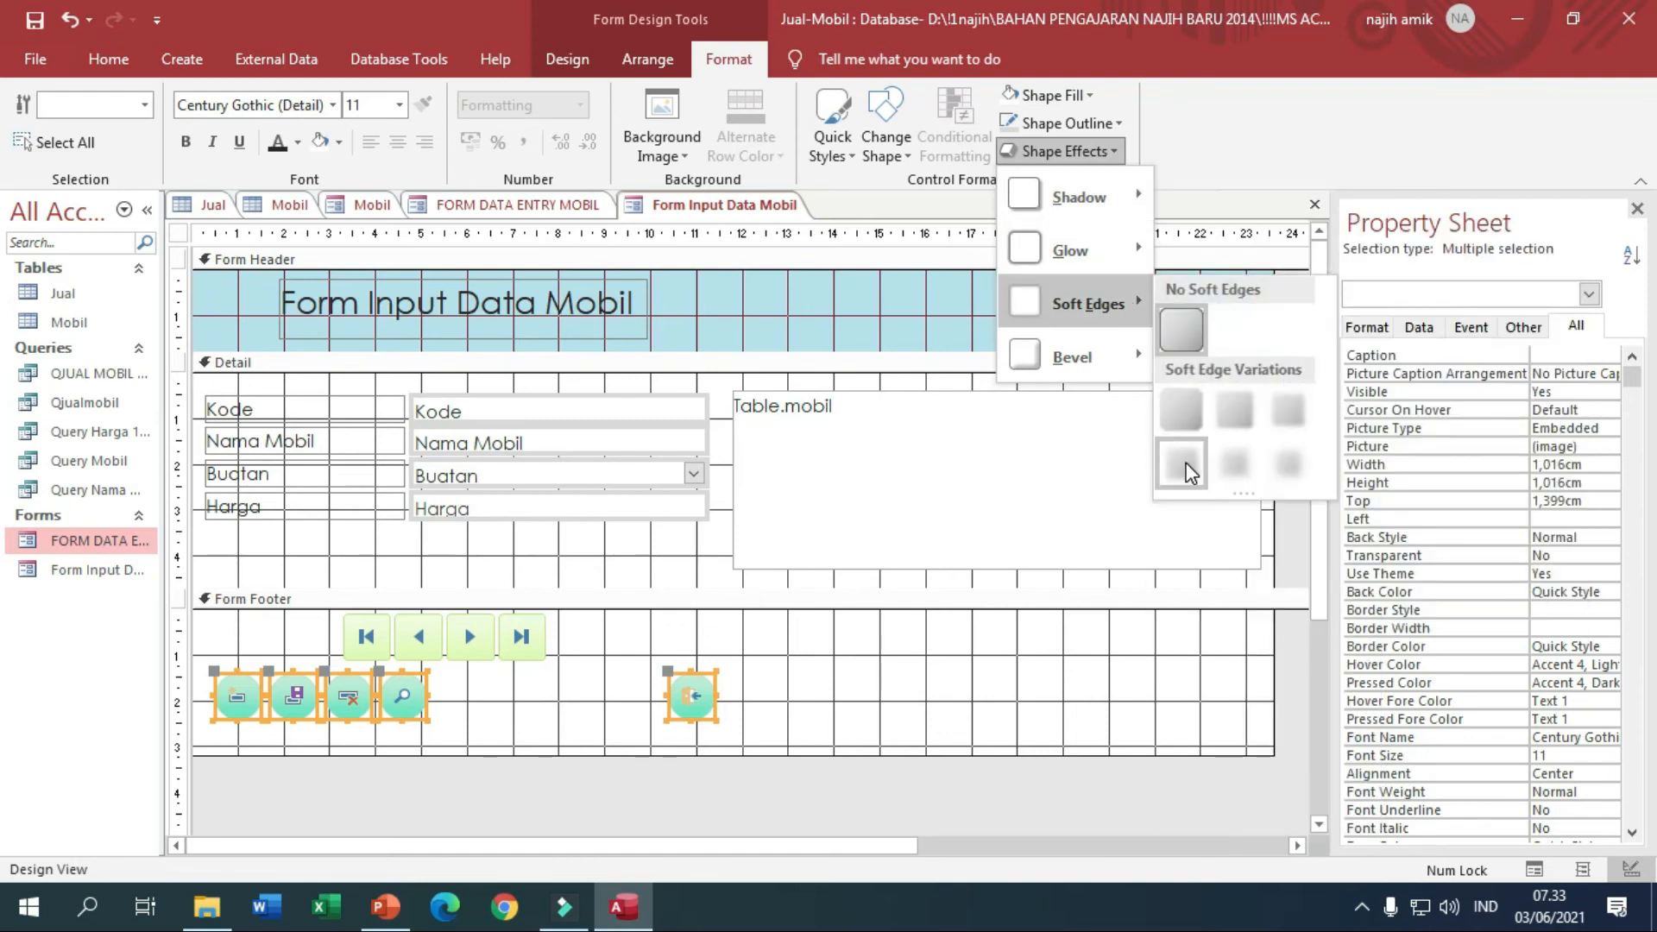
mouse_move(1117, 358)
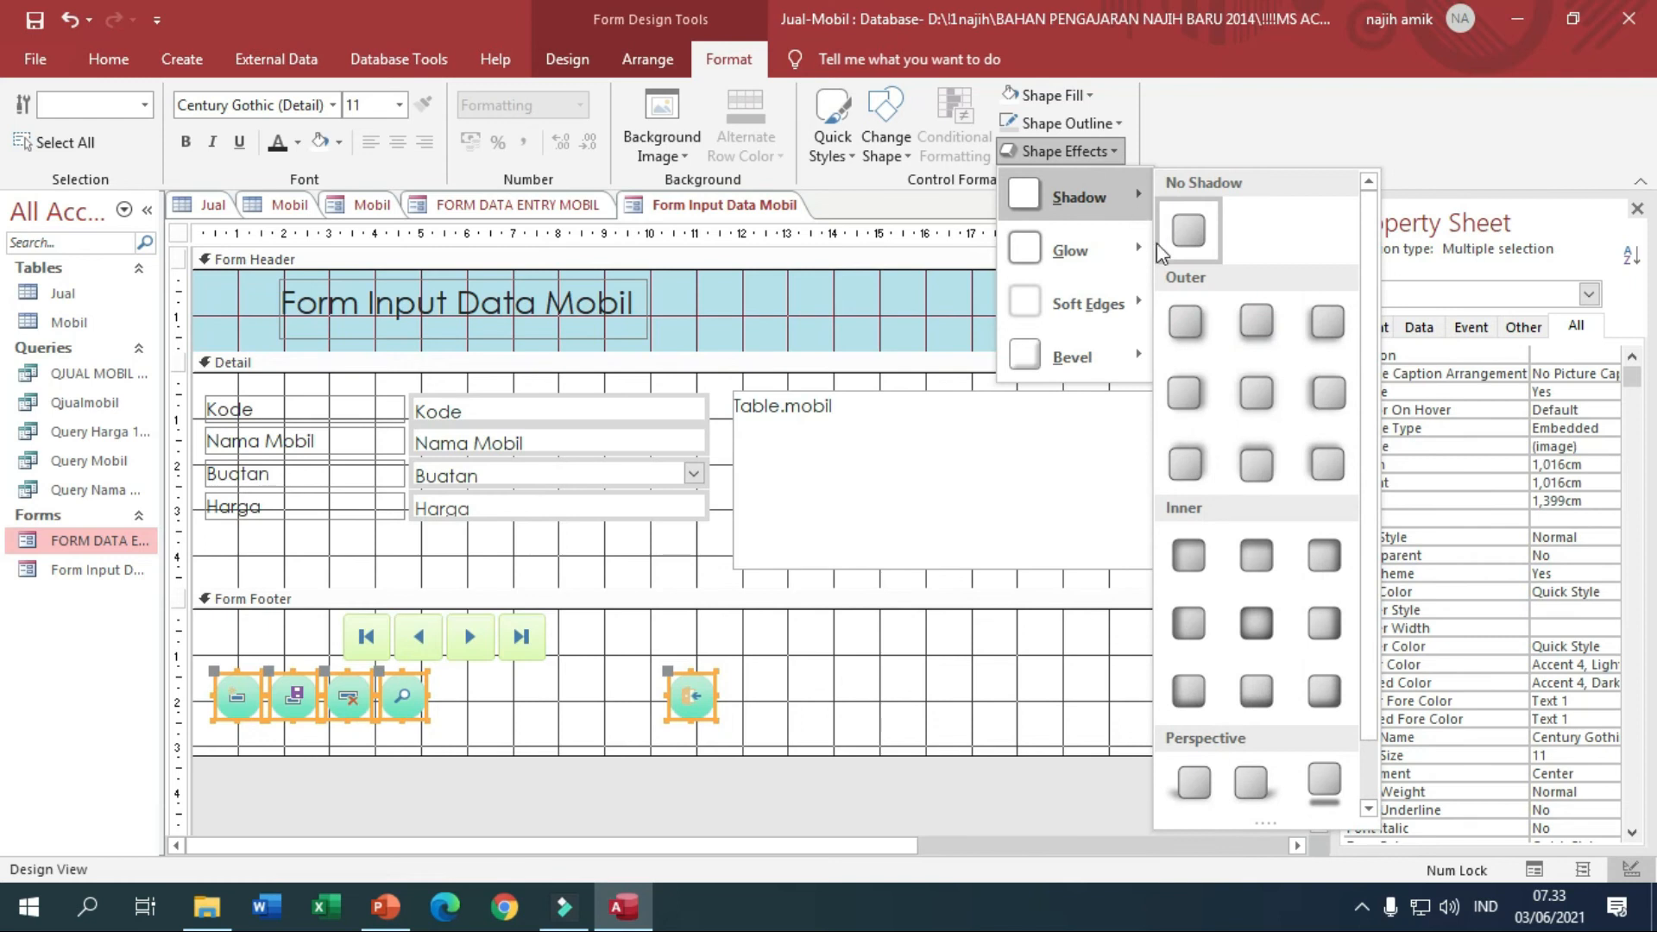
left_click(1192, 317)
left_click(911, 647)
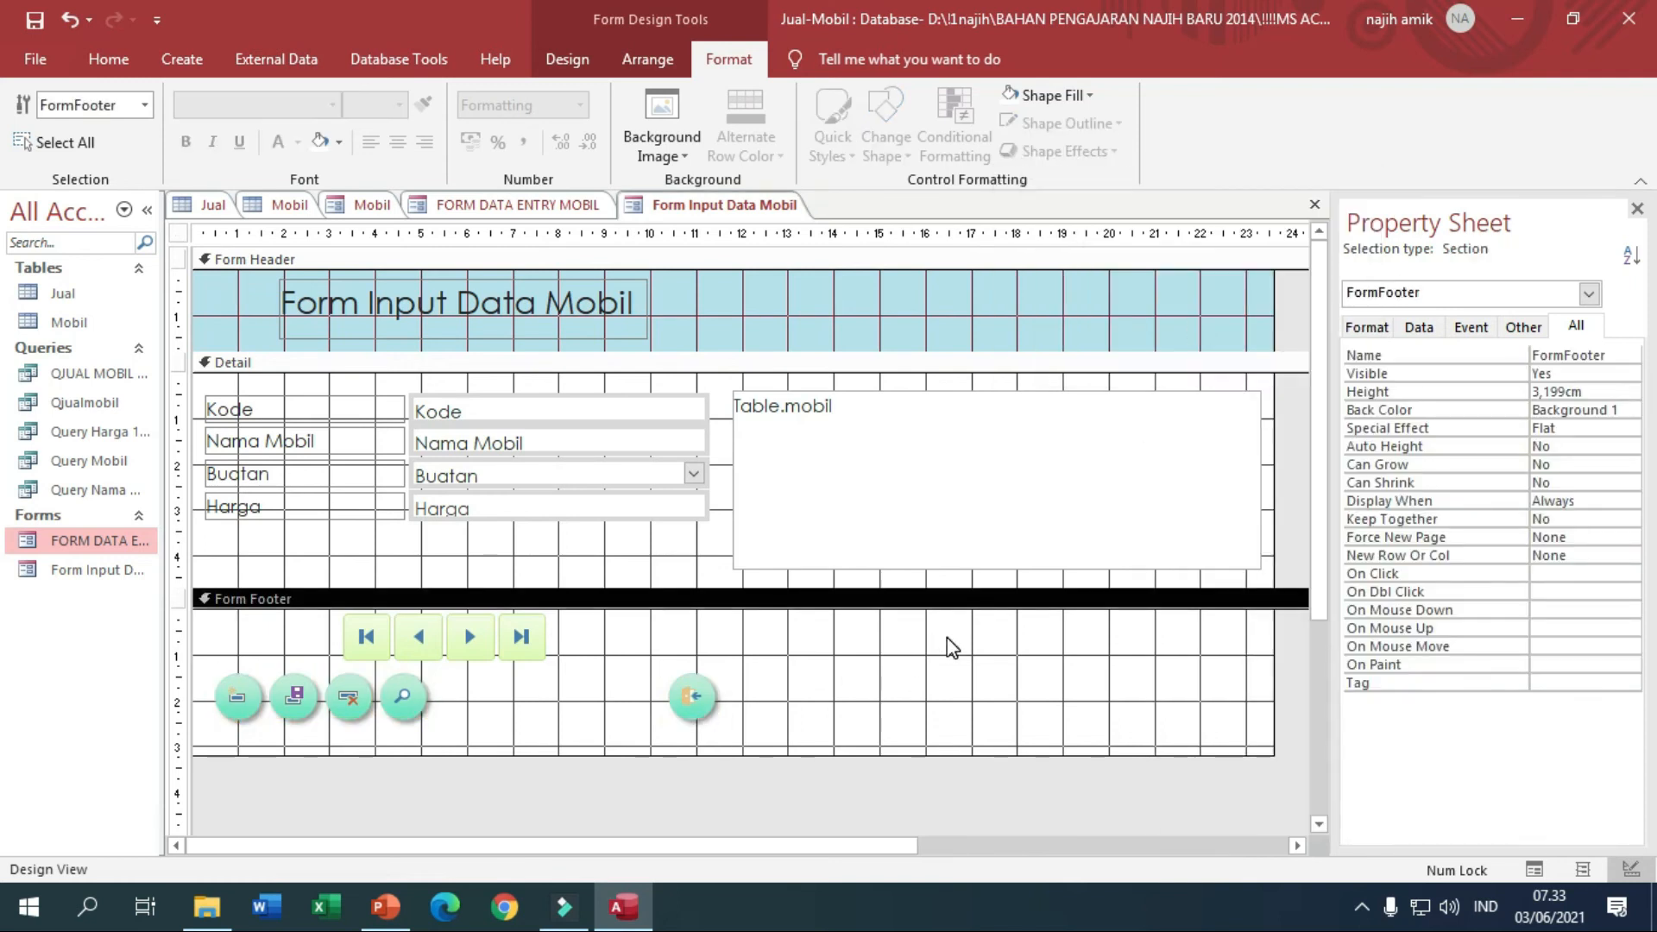
Move the exit button to the far end of the footer at about 22.3 cm and fill it with standard dark red.
left_click(694, 700)
mouse_move(692, 691)
left_mouse_down()
mouse_move(1134, 656)
mouse_move(1239, 688)
left_mouse_up()
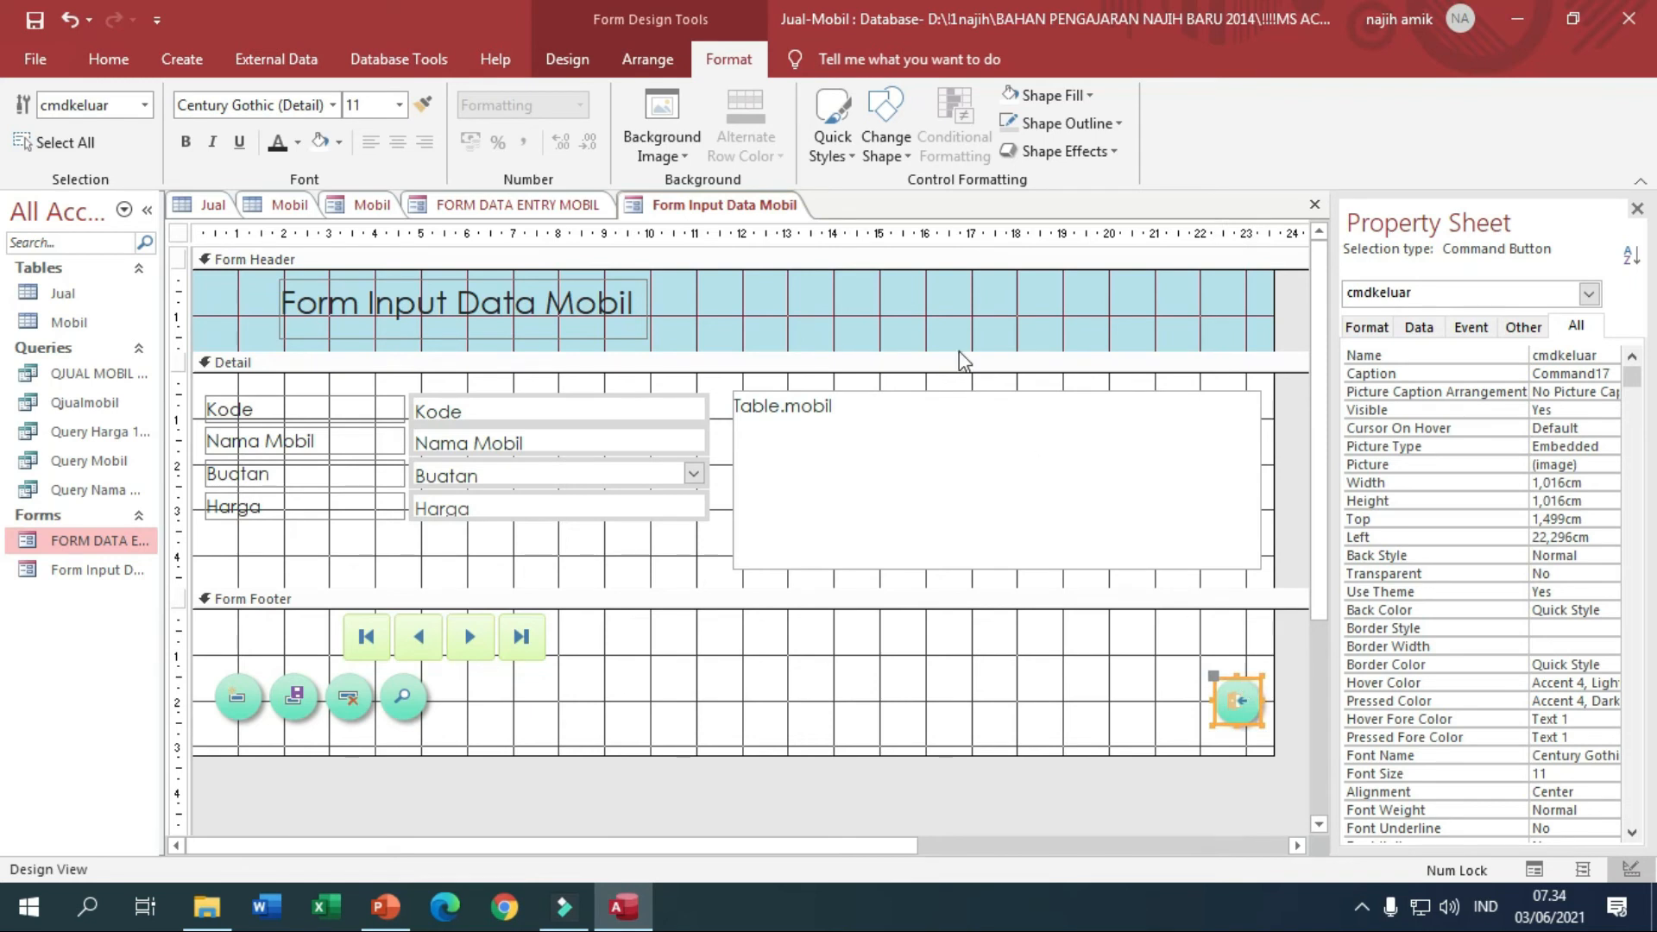
left_click(1069, 97)
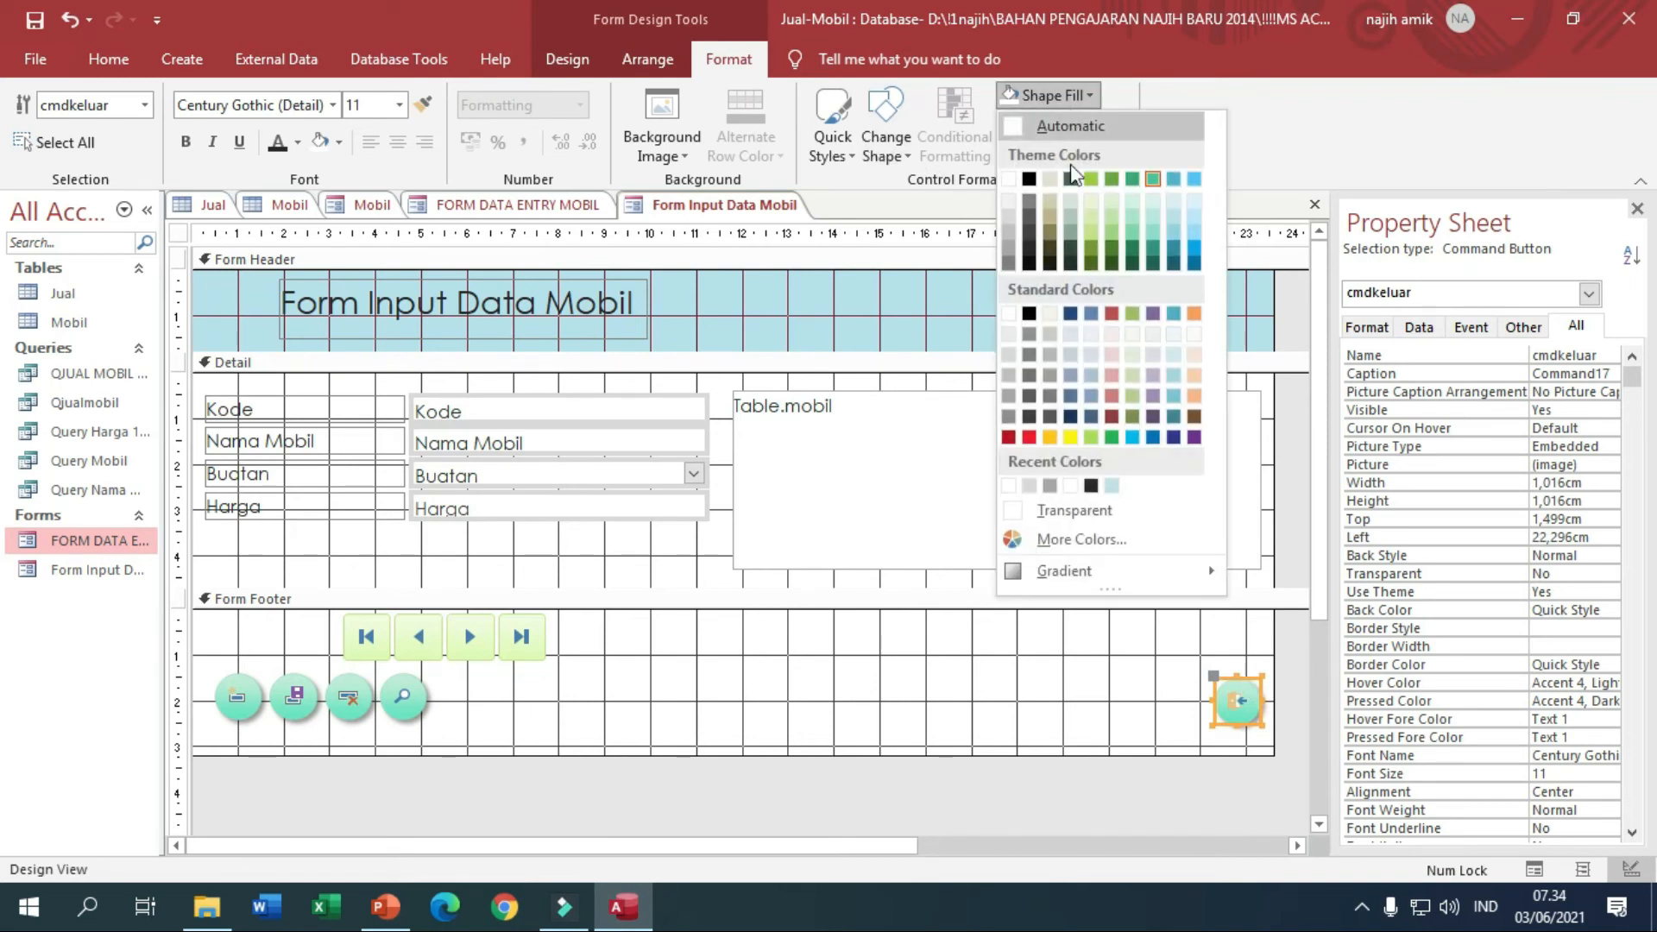
left_click(1010, 437)
left_click(1055, 656)
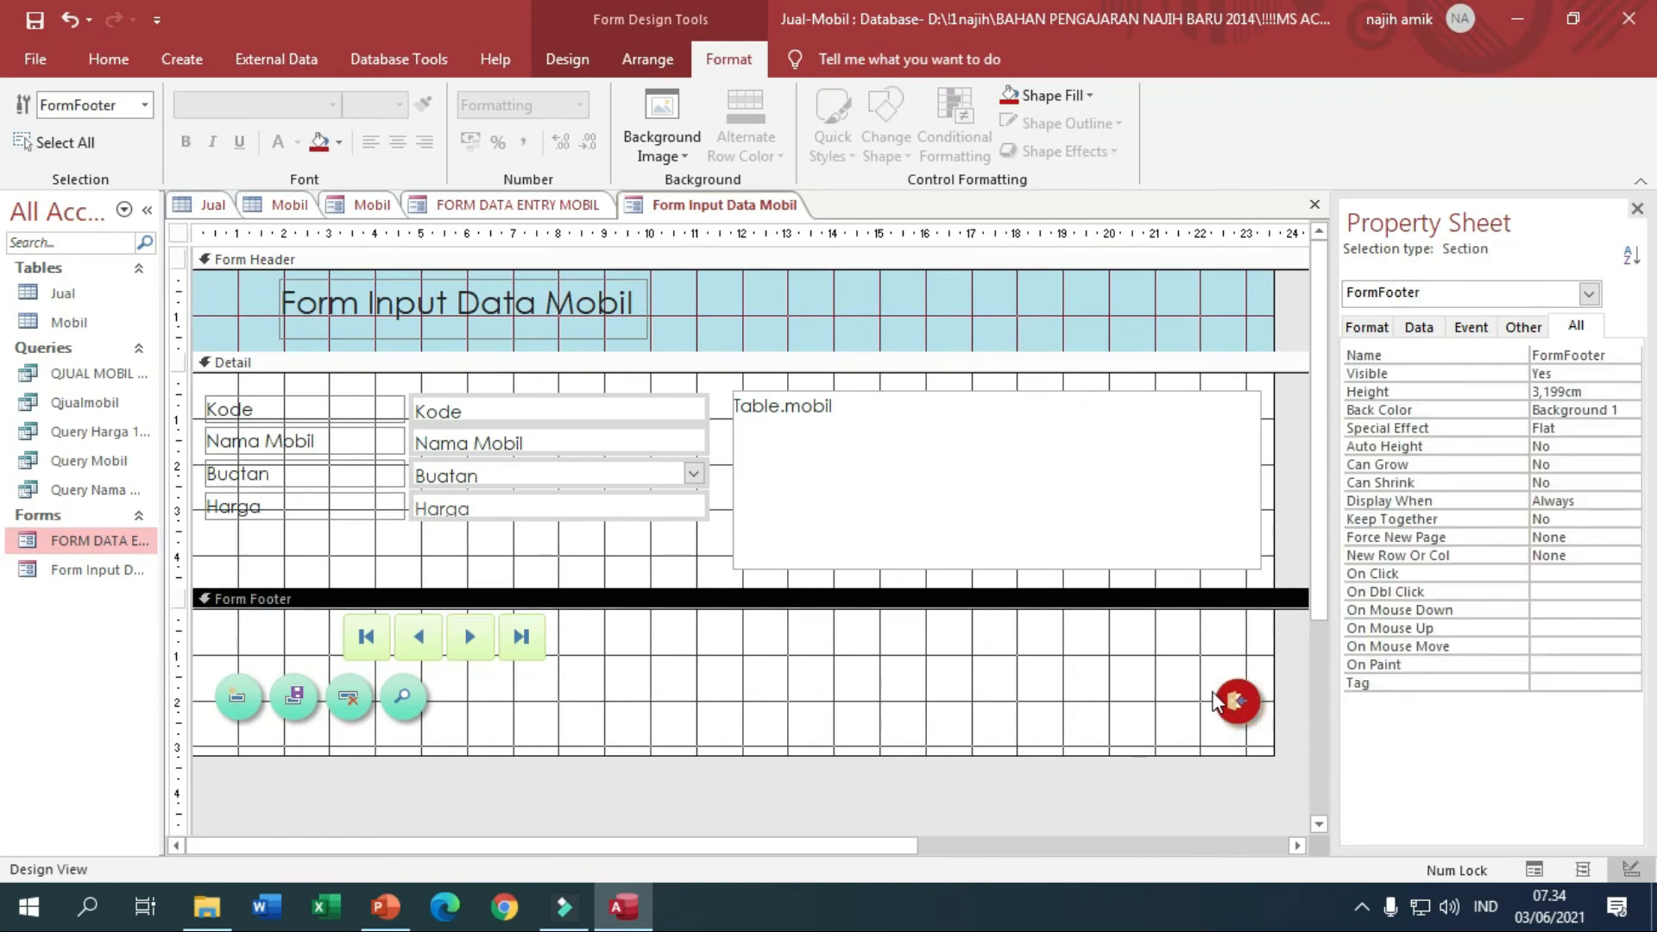
Preview the Form Input Data Mobil form in Form View and return it to Design View.
right_click(735, 209)
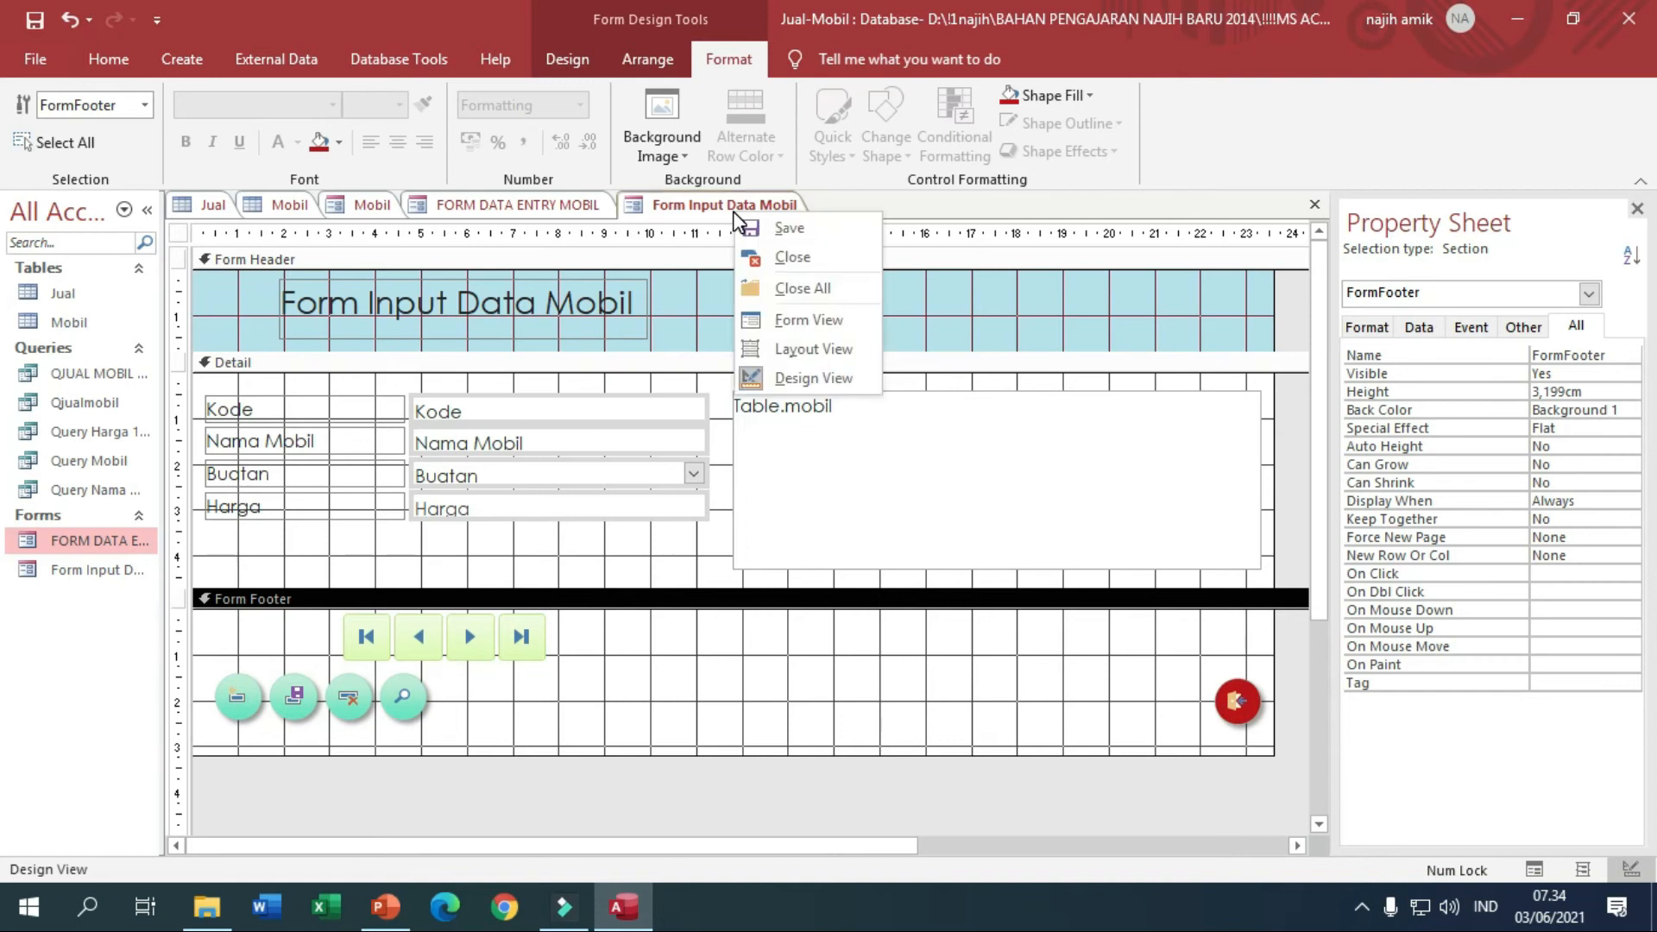
left_click(785, 322)
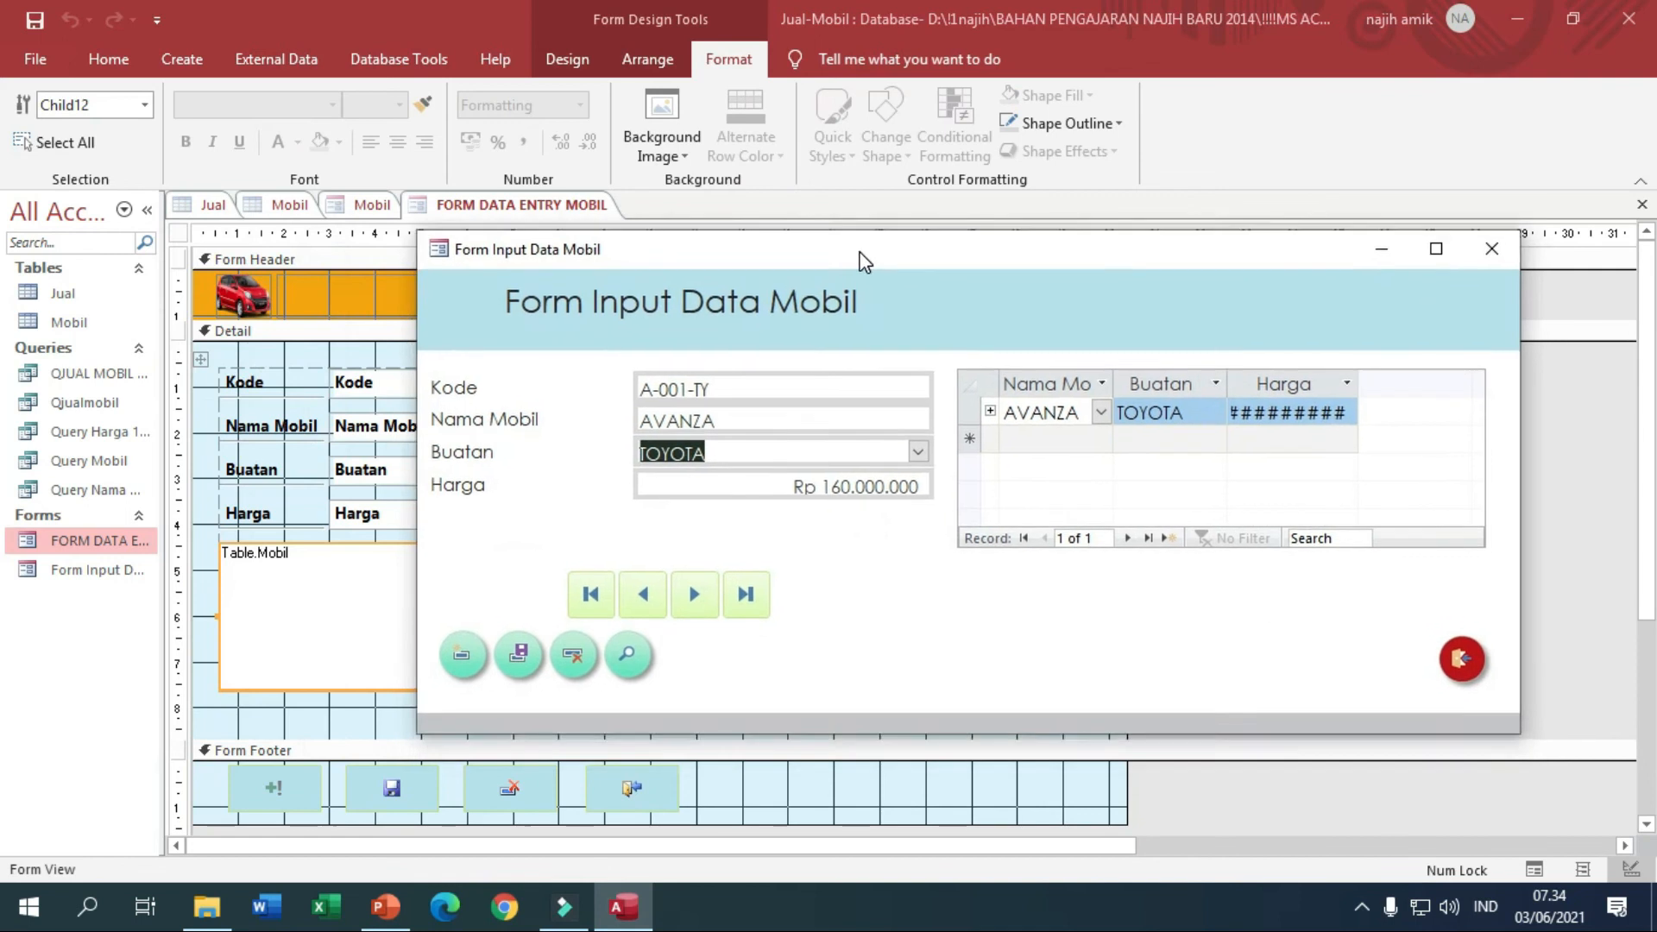
left_click_drag(863, 261, 823, 241)
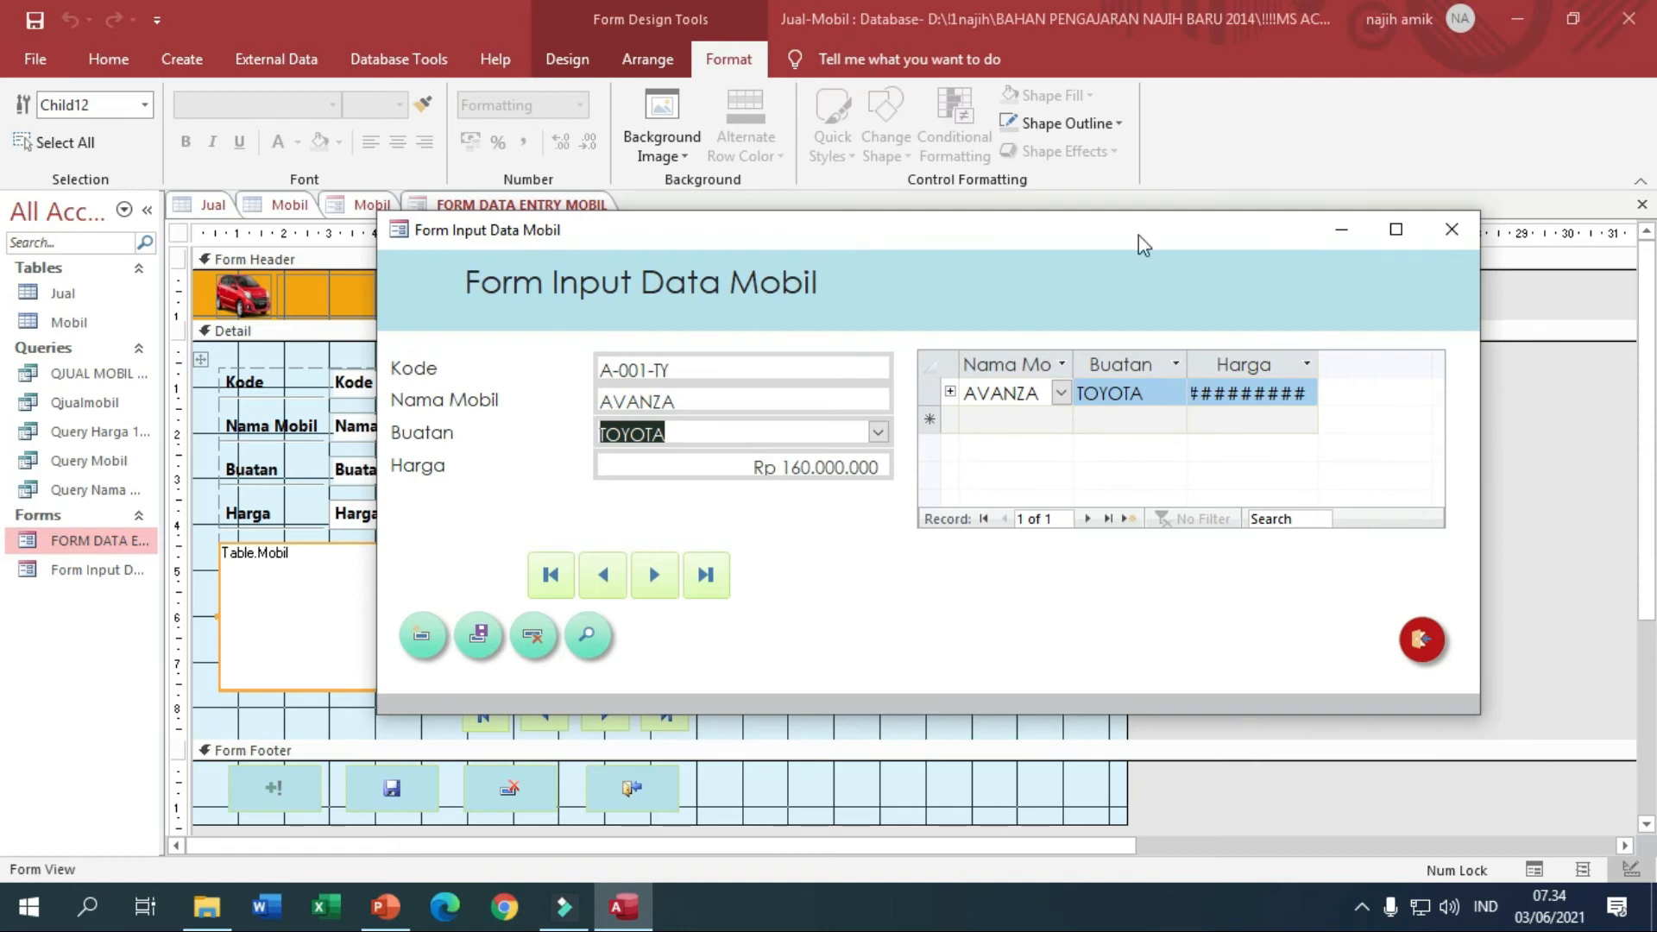
right_click(1058, 234)
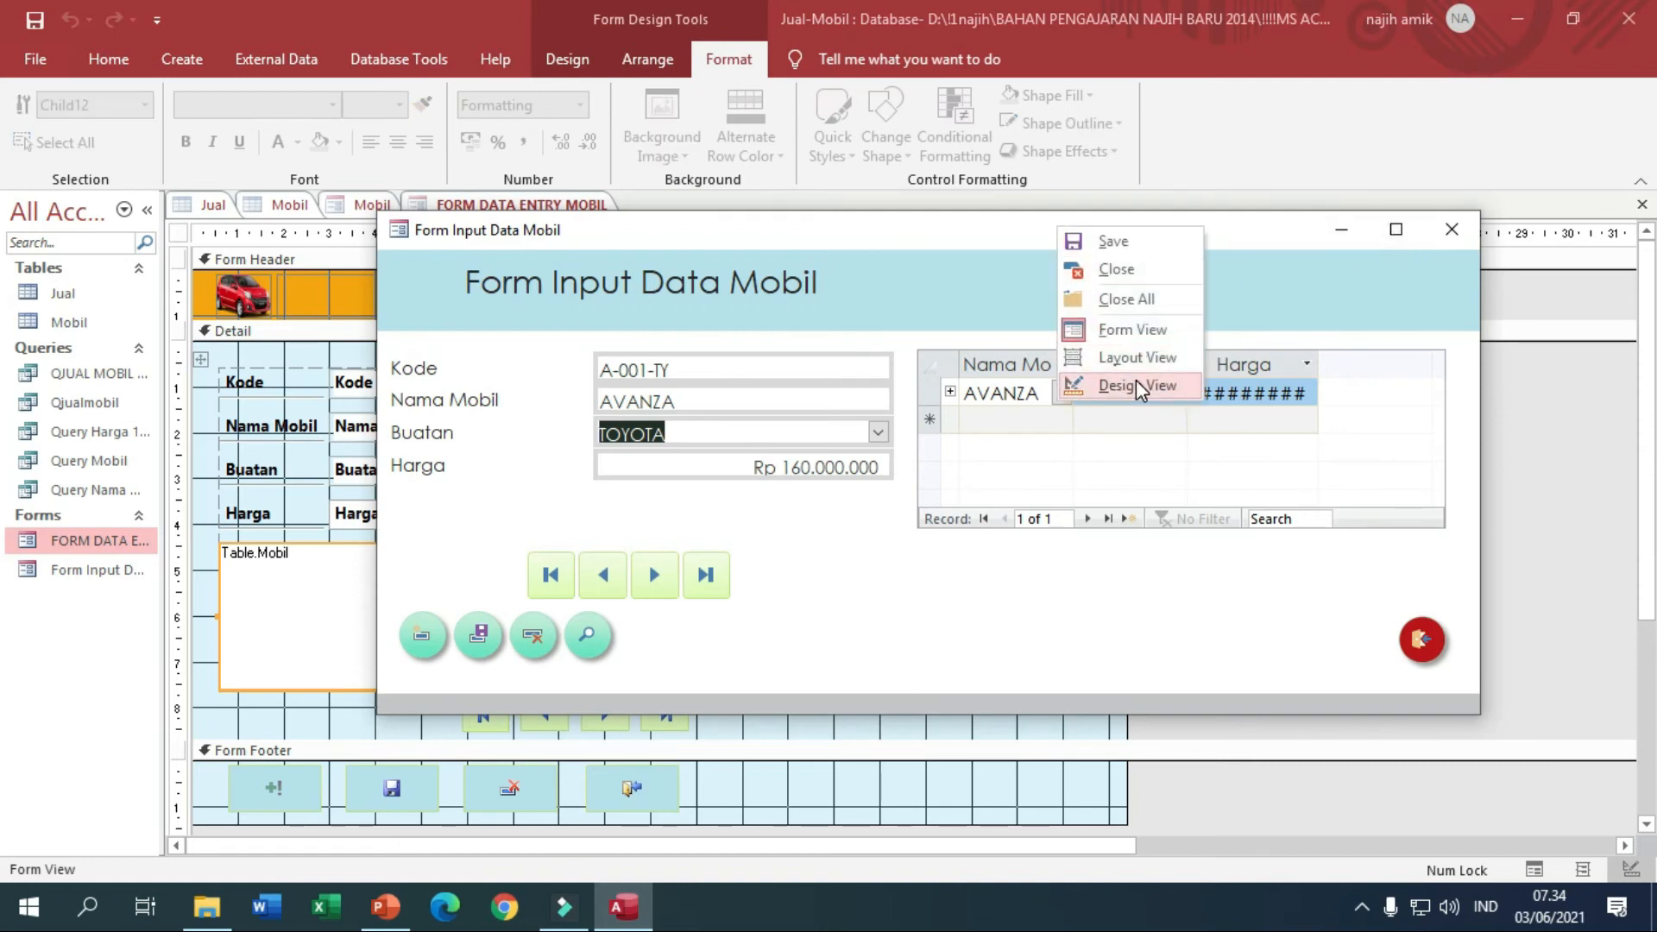
left_click(1132, 384)
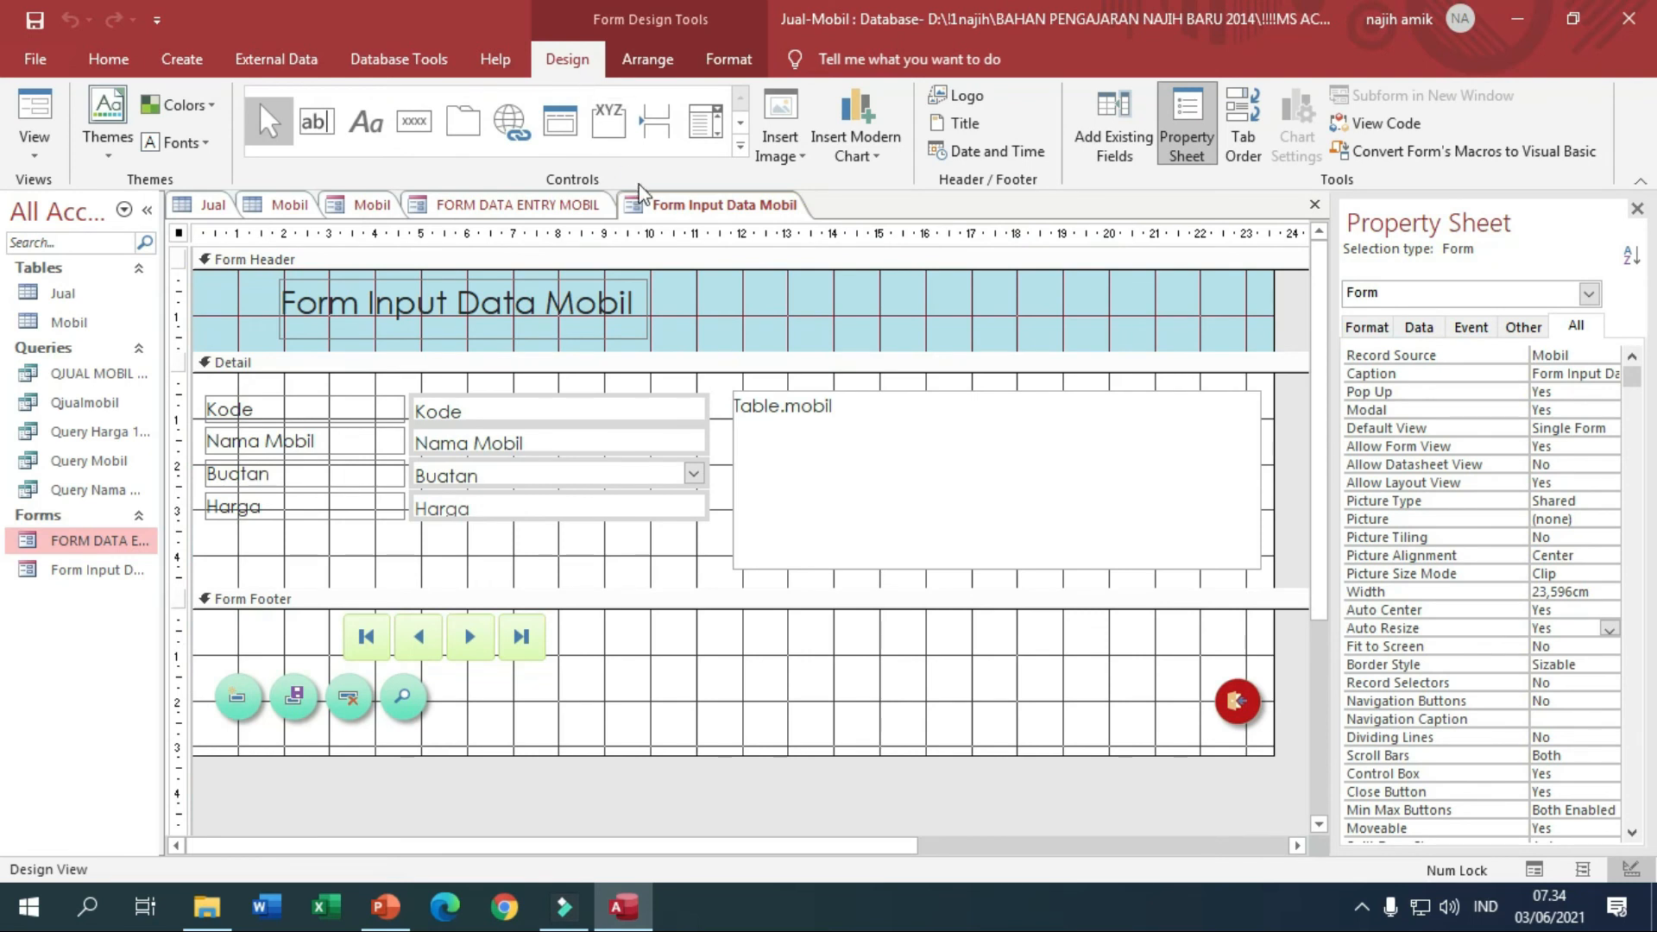
left_click(741, 147)
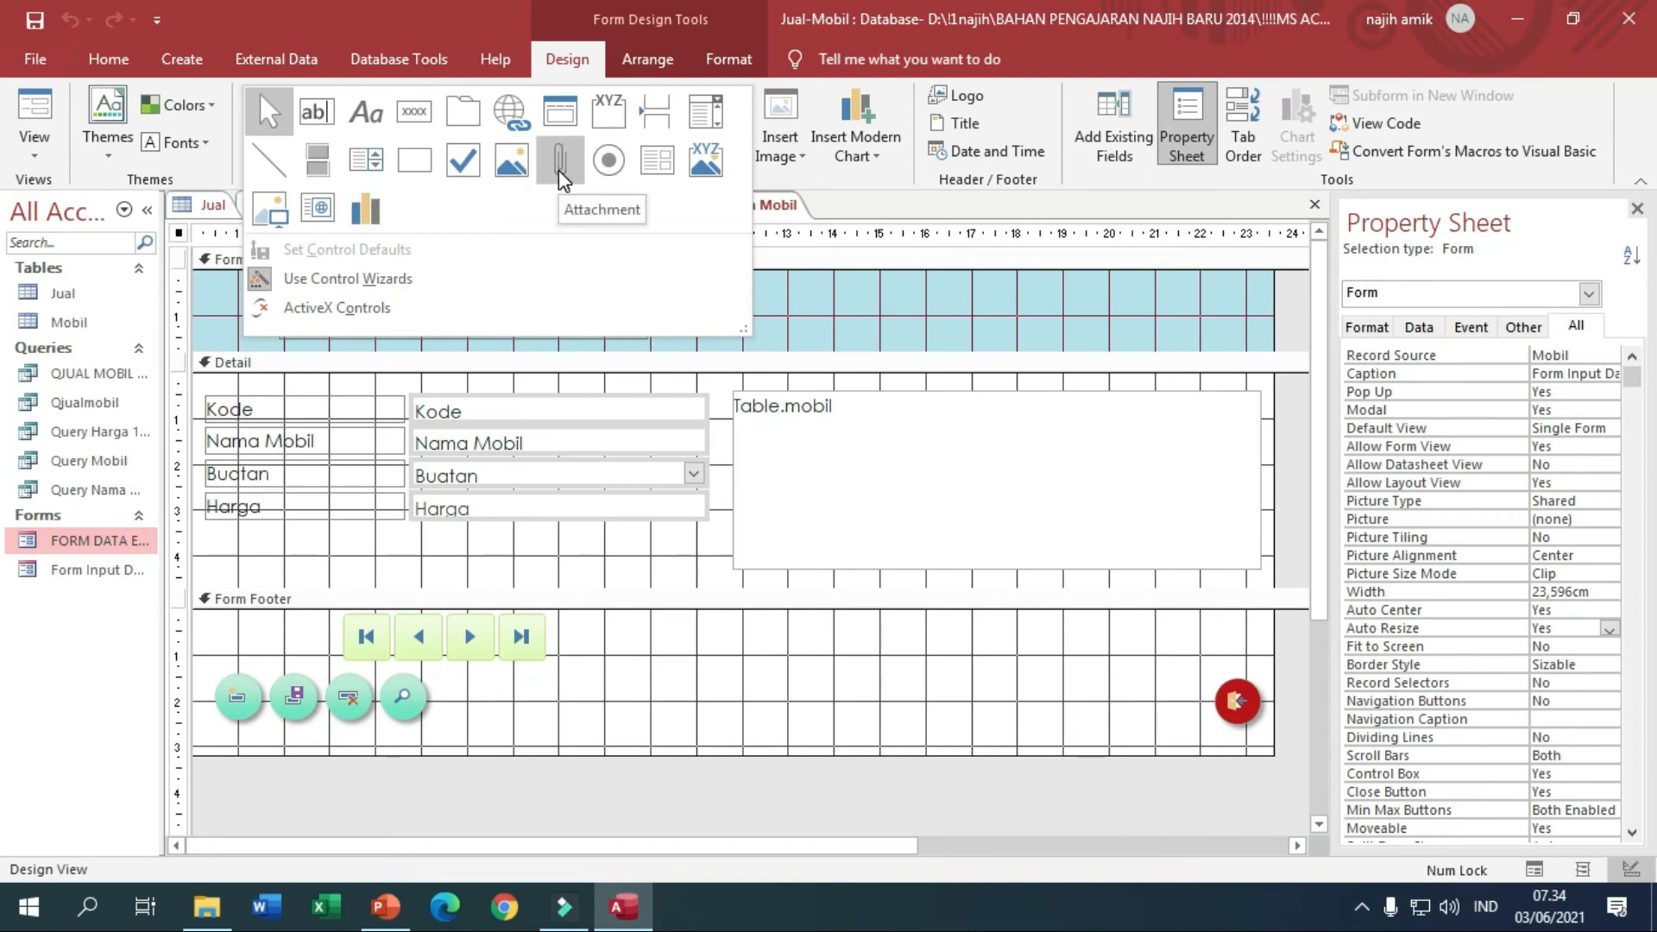
left_click(763, 681)
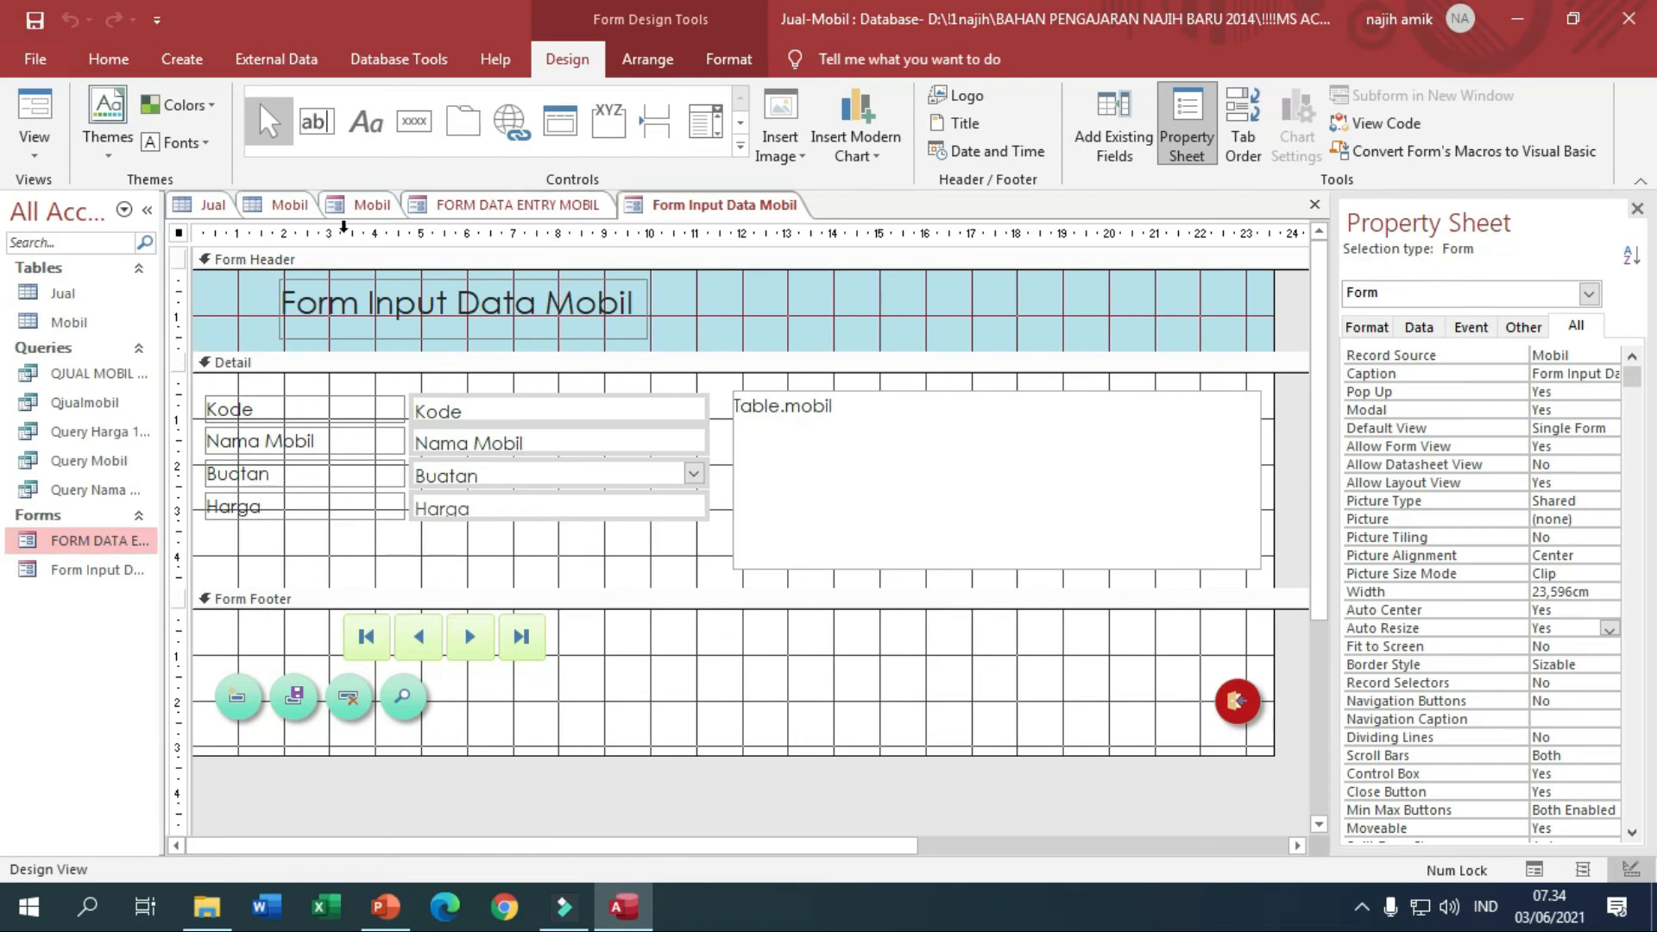
Create a blank form and list the available fields of all tables.
left_click(182, 58)
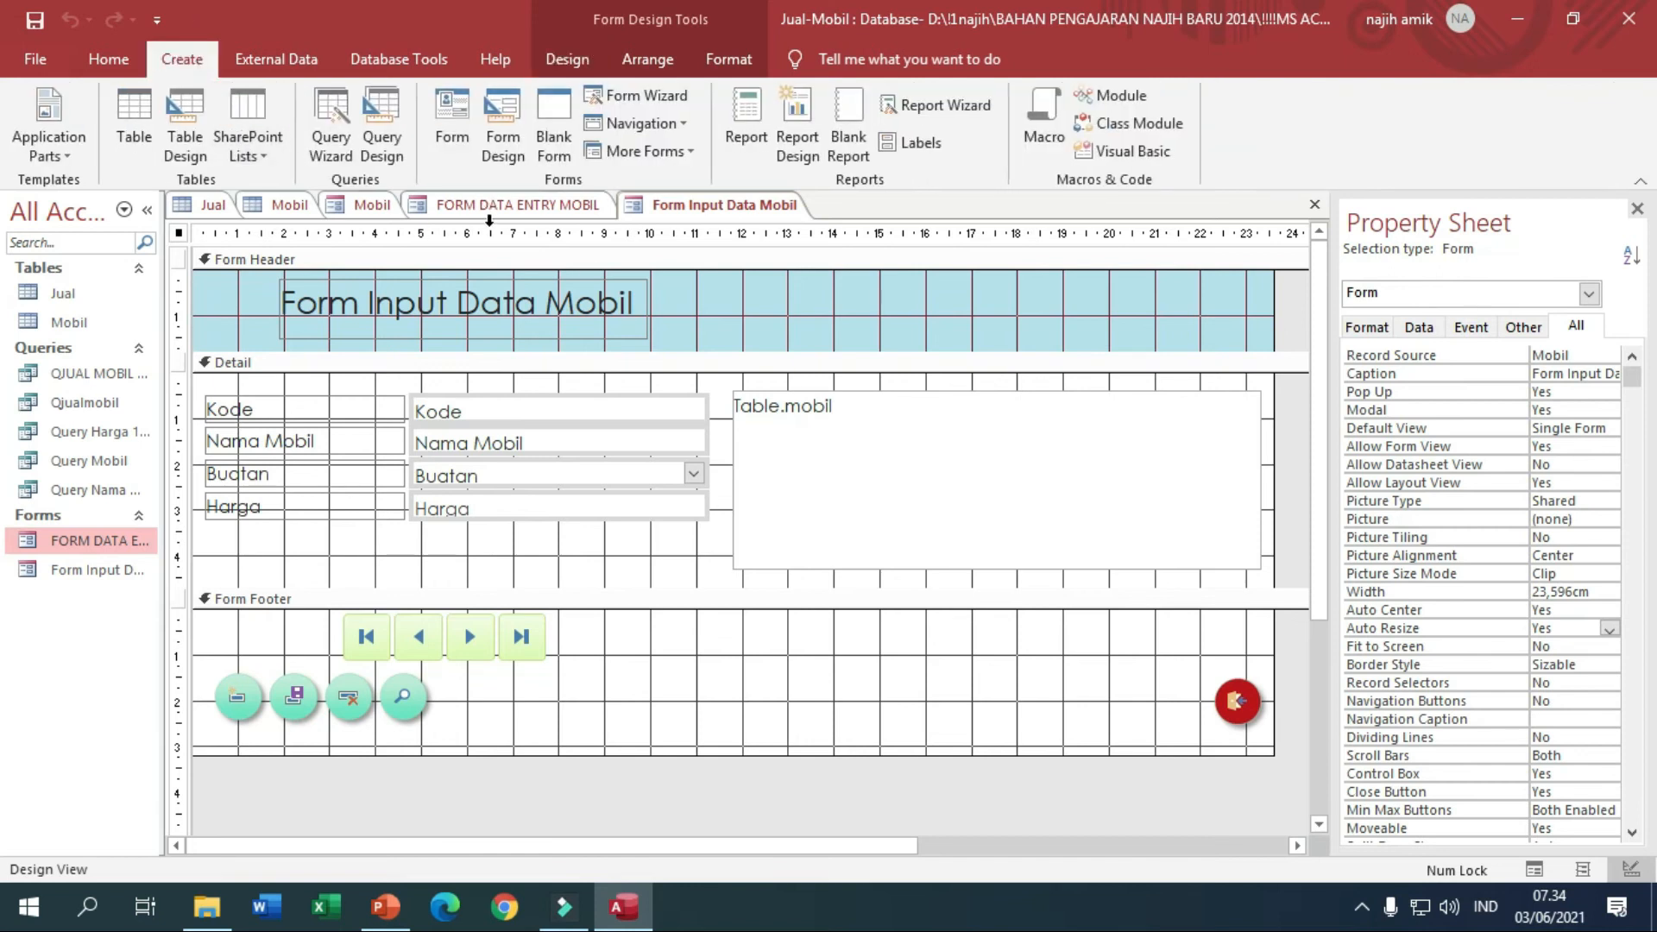
left_click(550, 127)
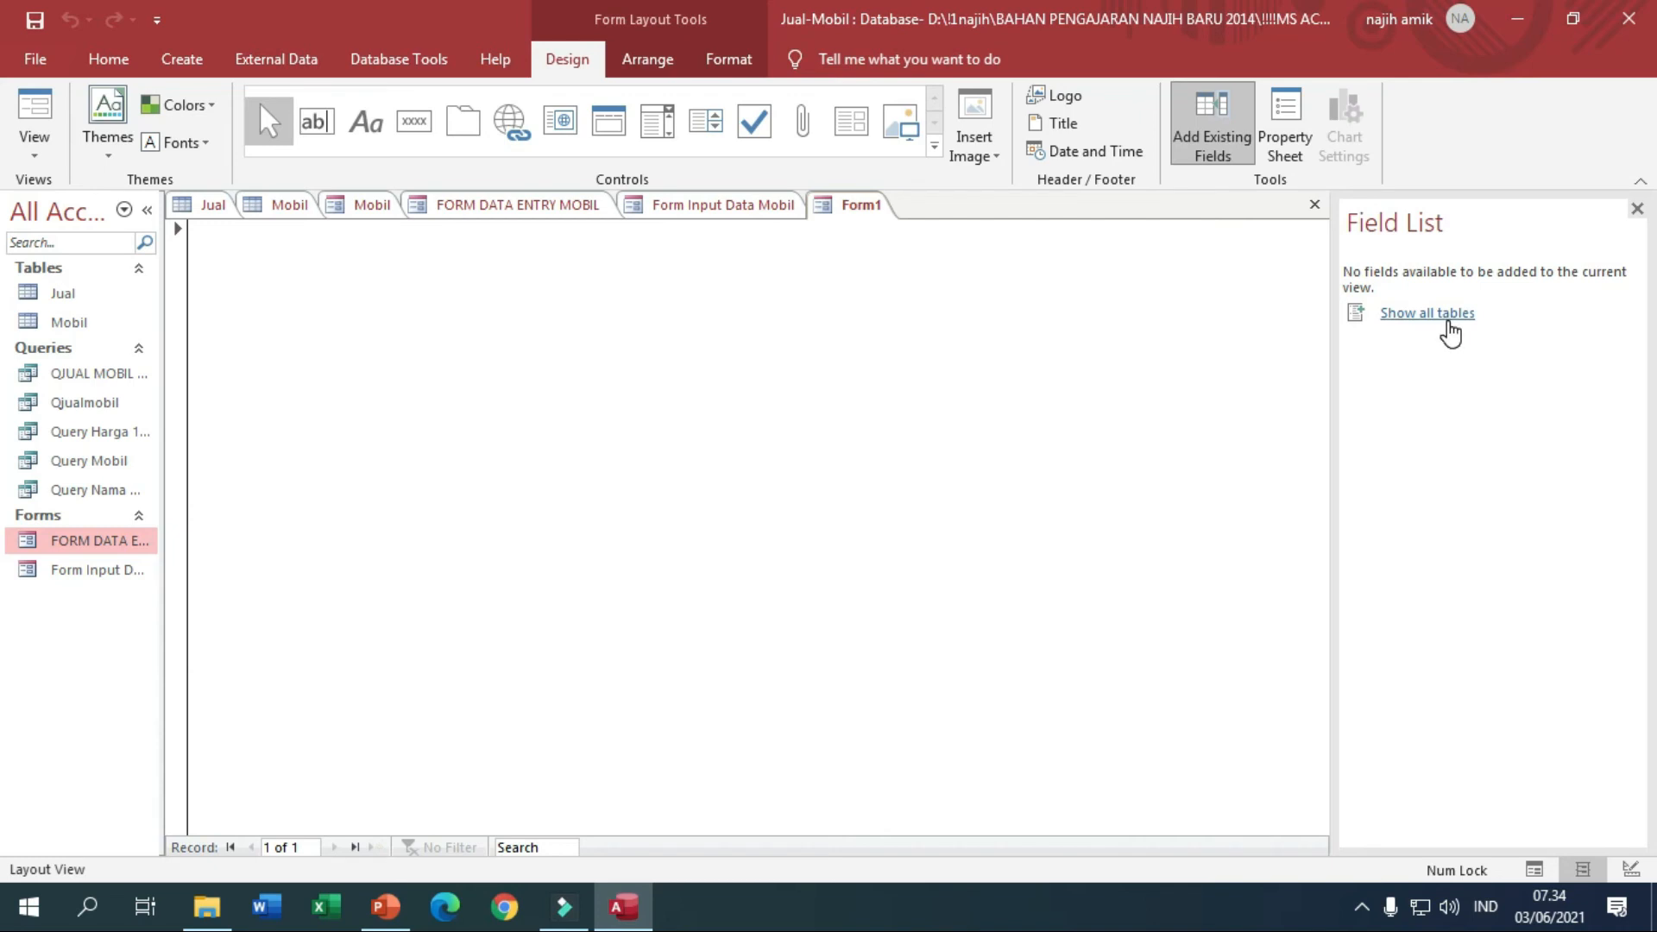
left_click(1450, 318)
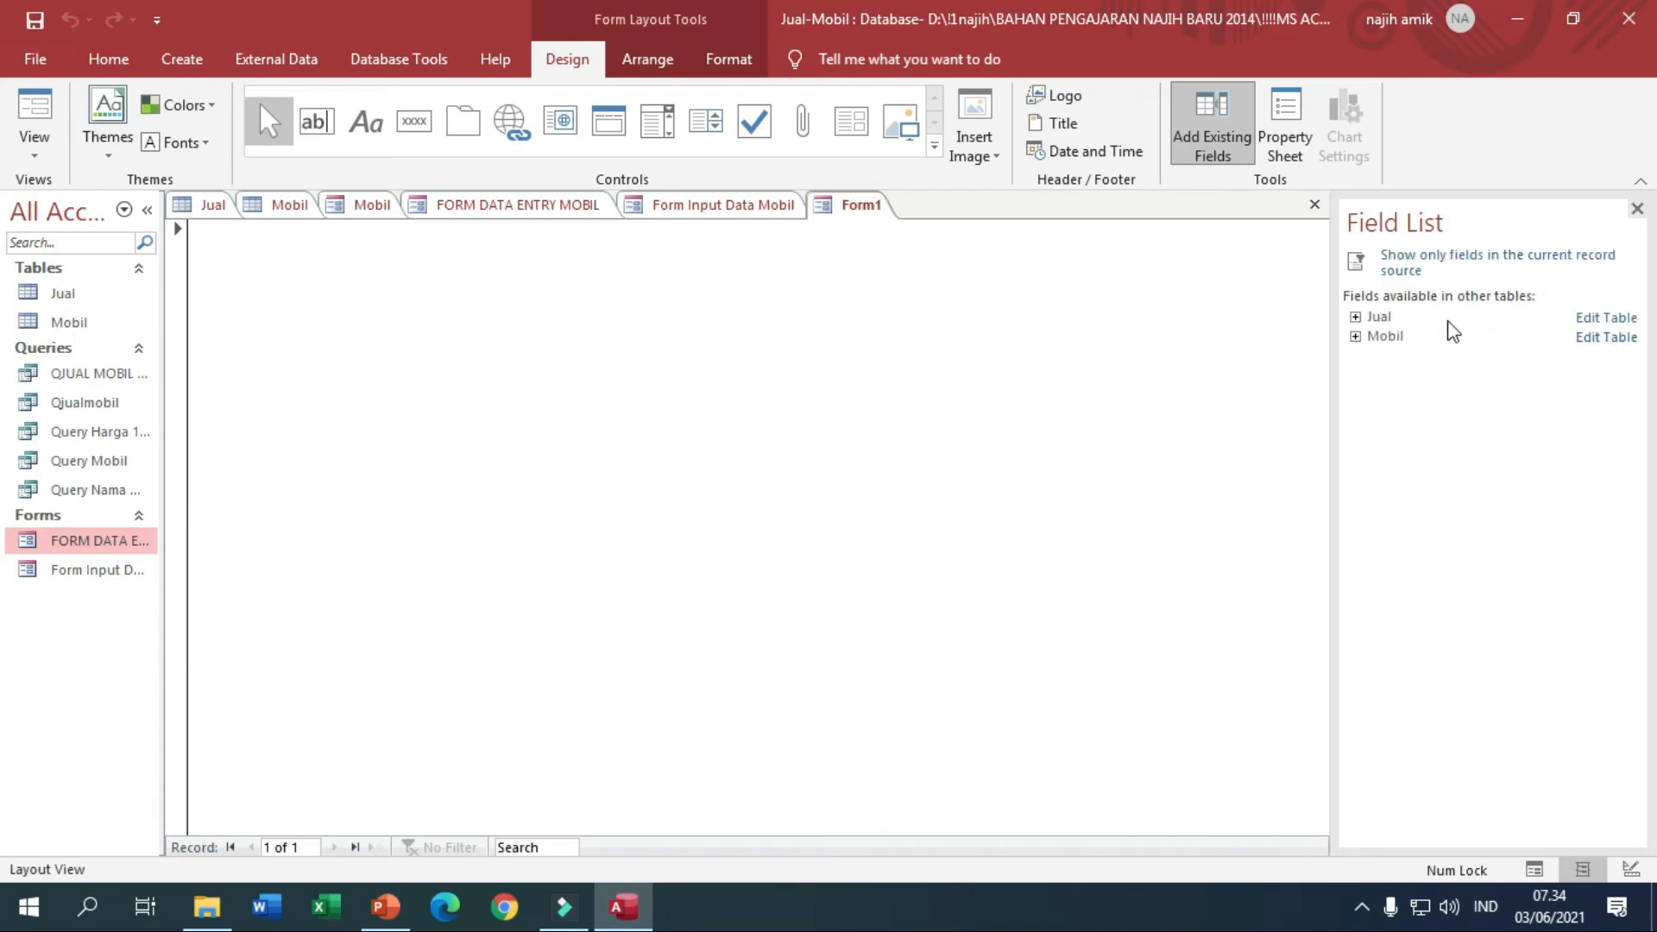
left_click(1356, 318)
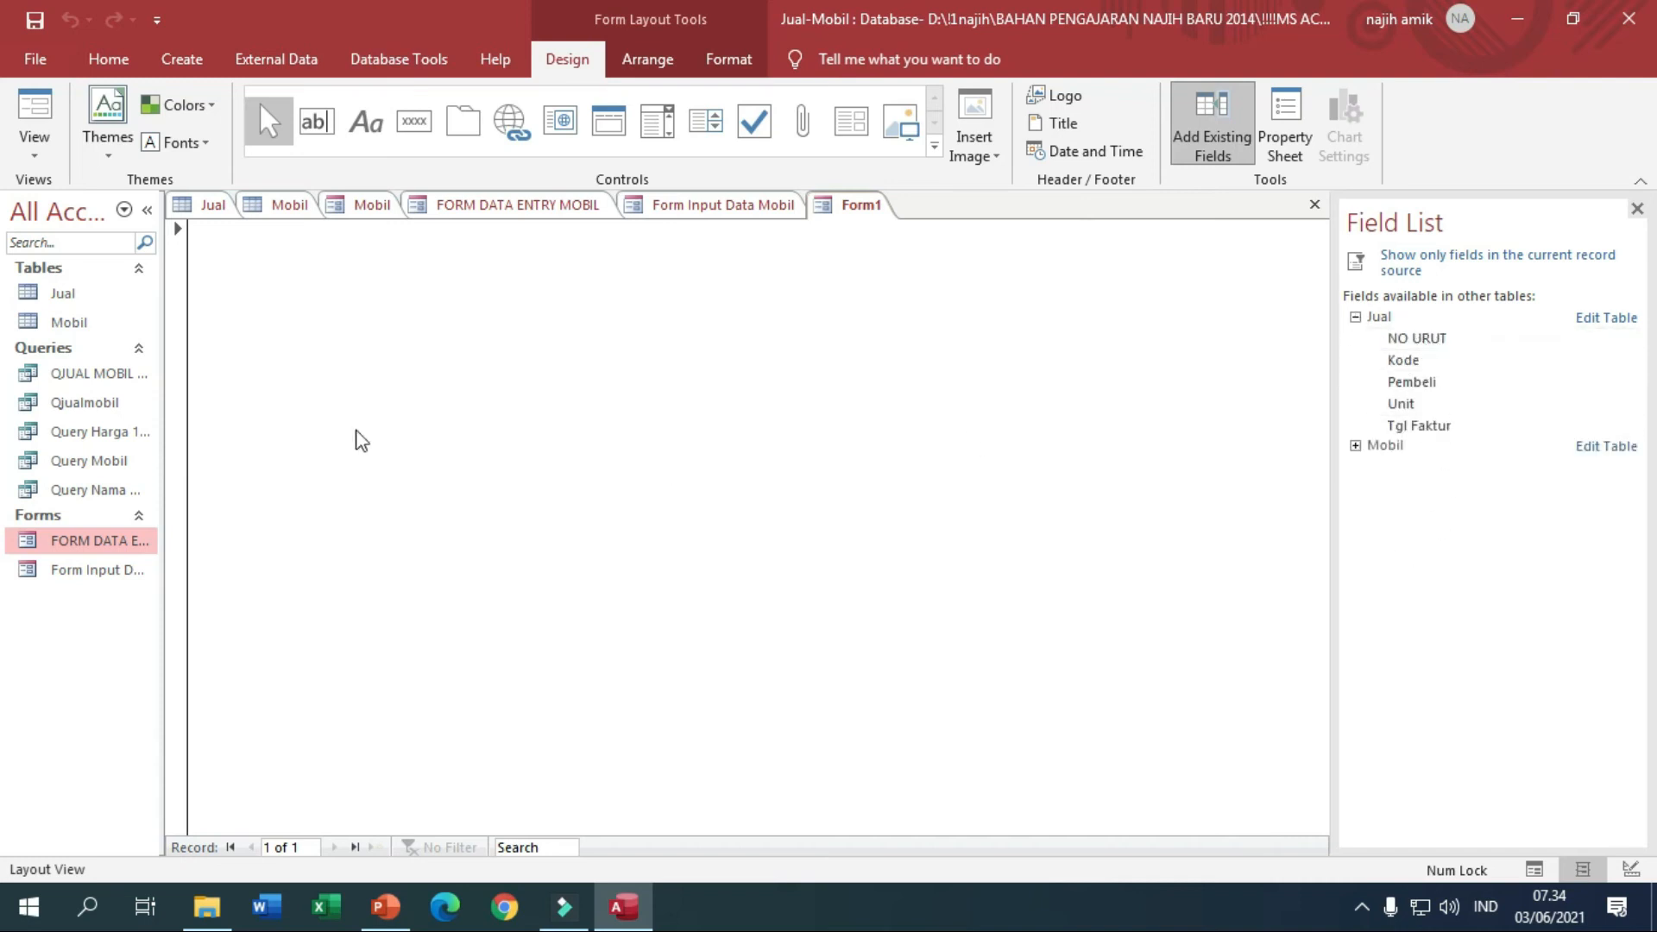
left_click(1355, 318)
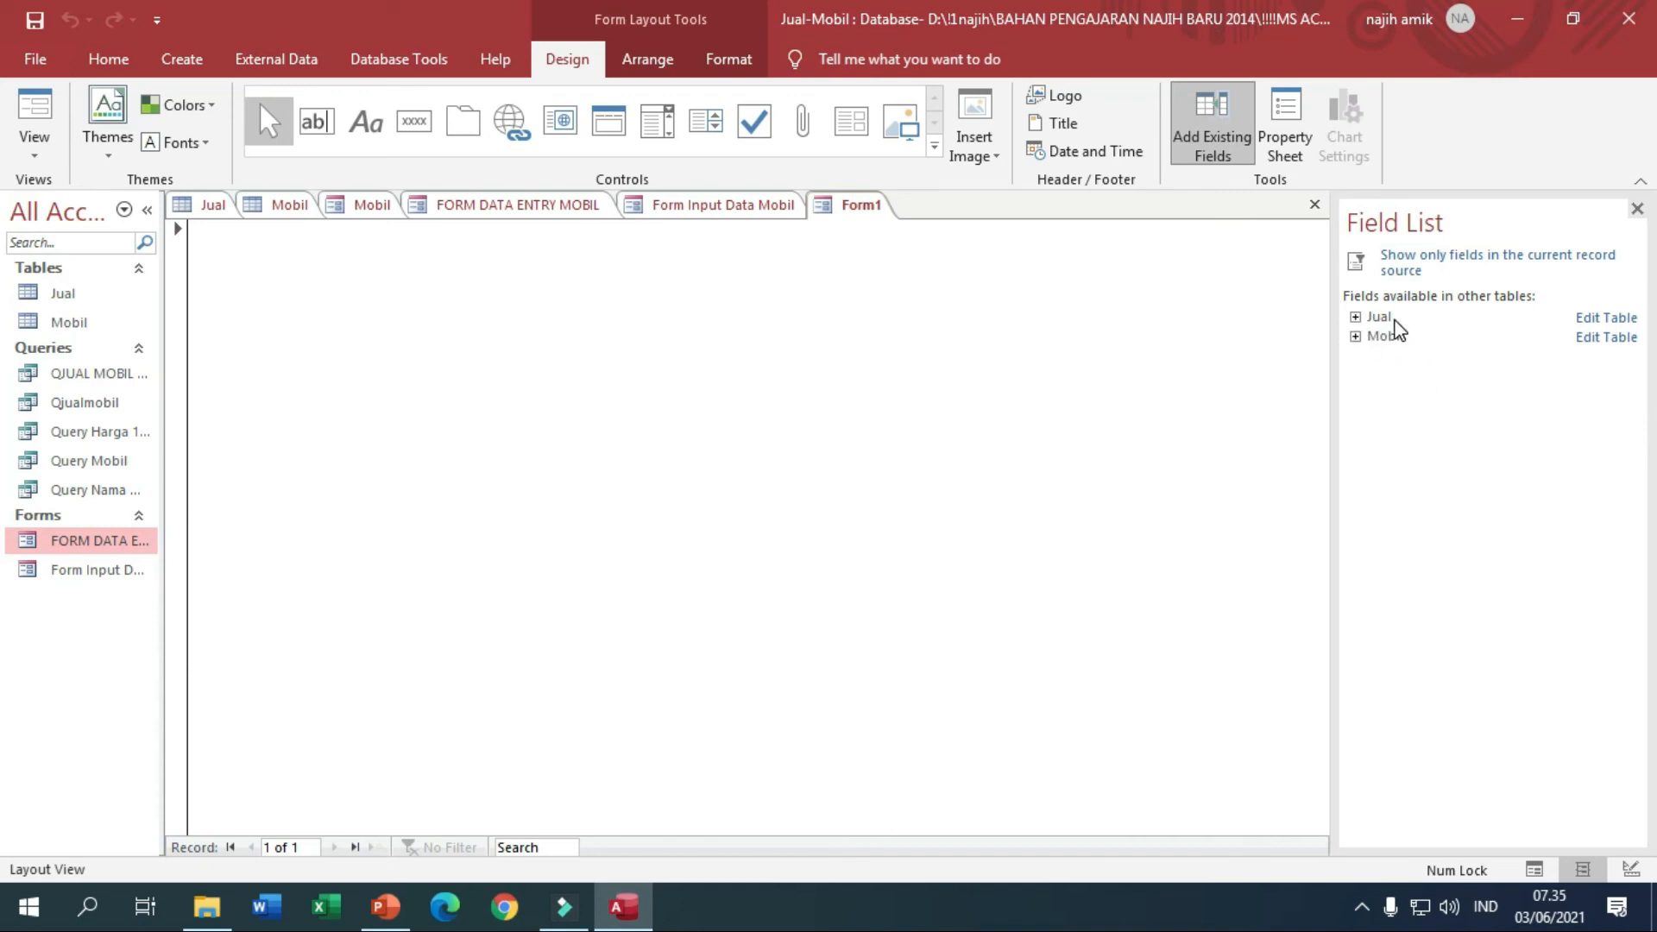
Add the NO URUT, Kode, Pembeli, Unit and Tgl Faktur fields of the Jual table to the blank form.
left_click(1356, 317)
left_click_drag(1415, 345, 256, 296)
left_click_drag(1406, 362, 252, 301)
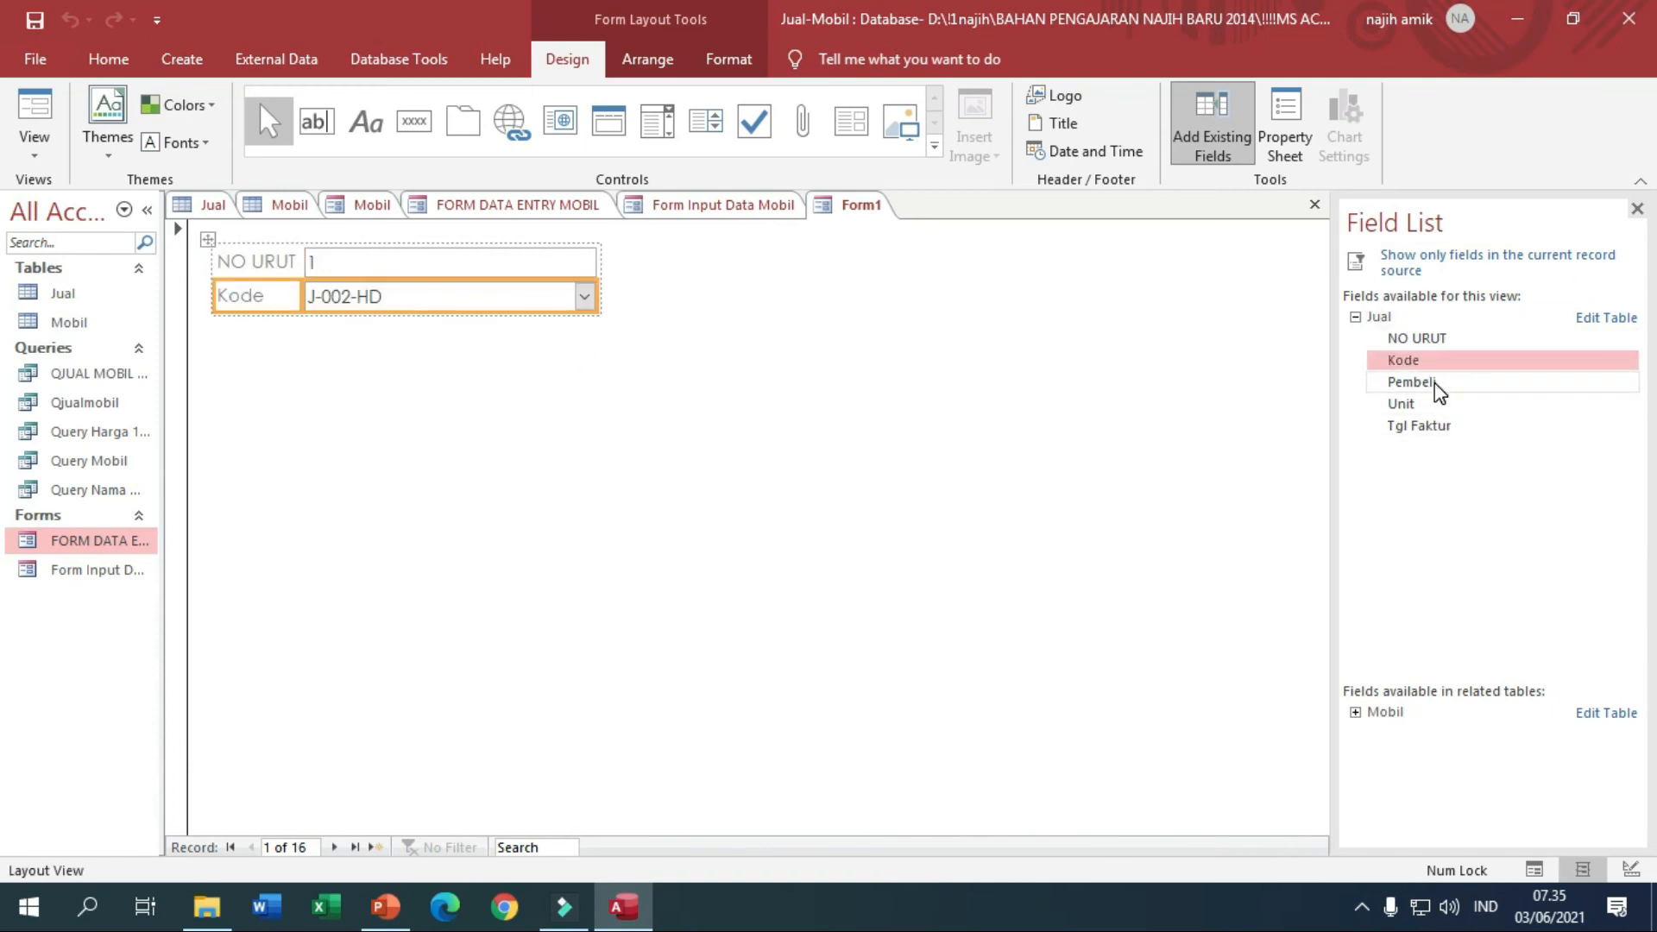
left_click_drag(1437, 389, 241, 343)
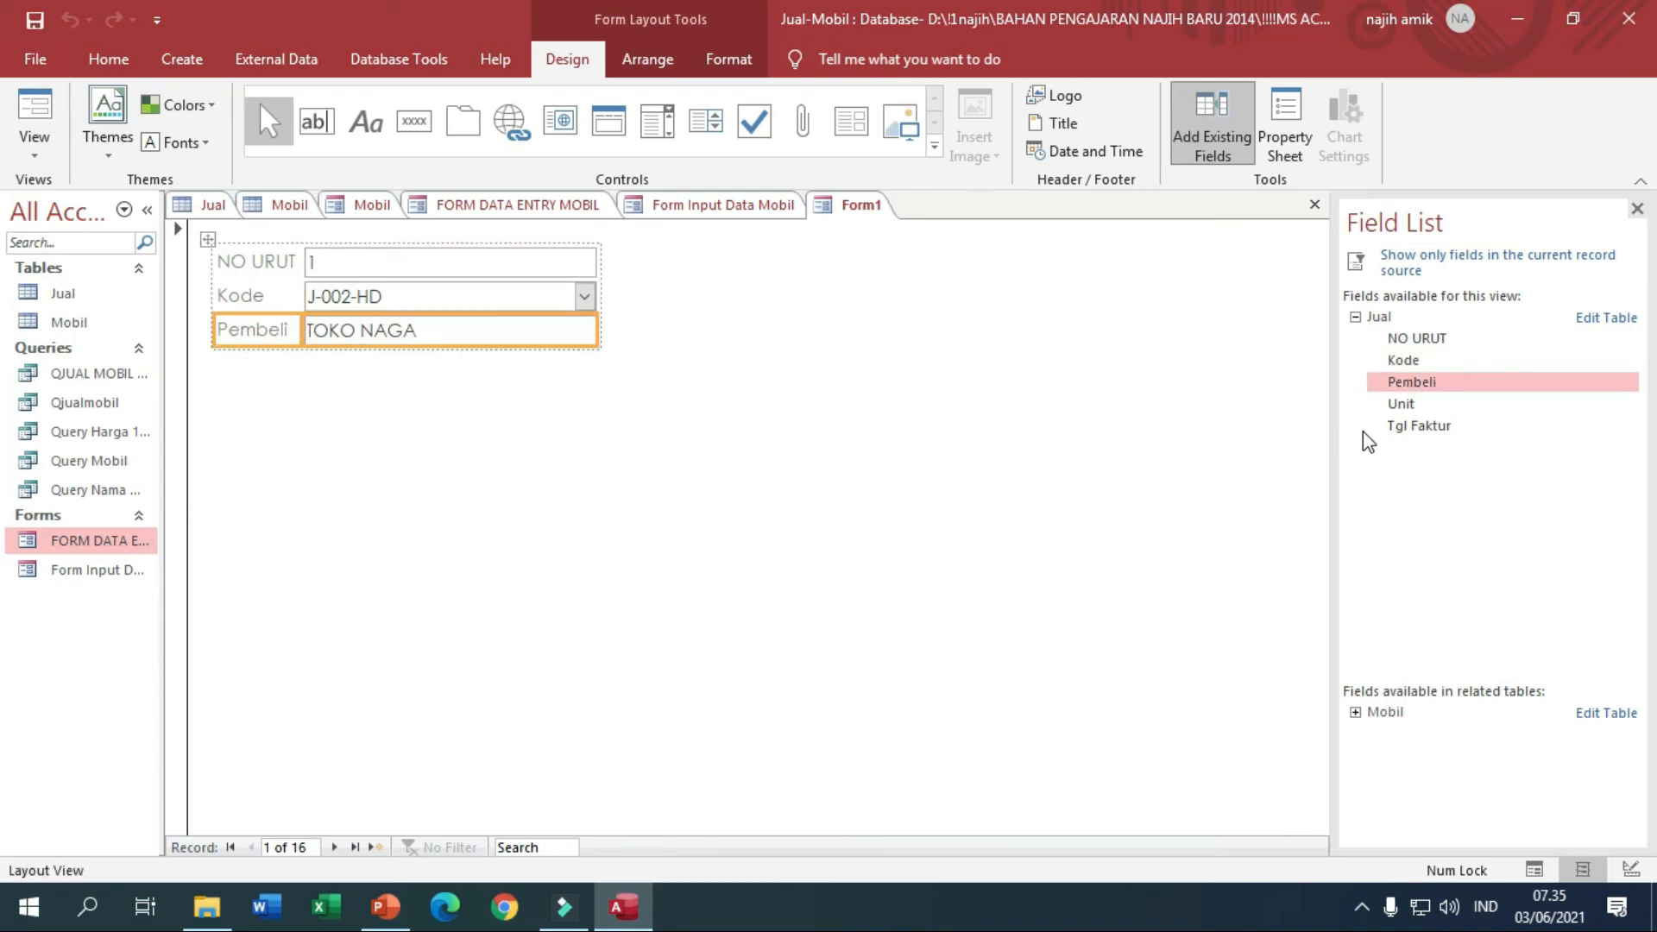
left_click_drag(1393, 404, 345, 403)
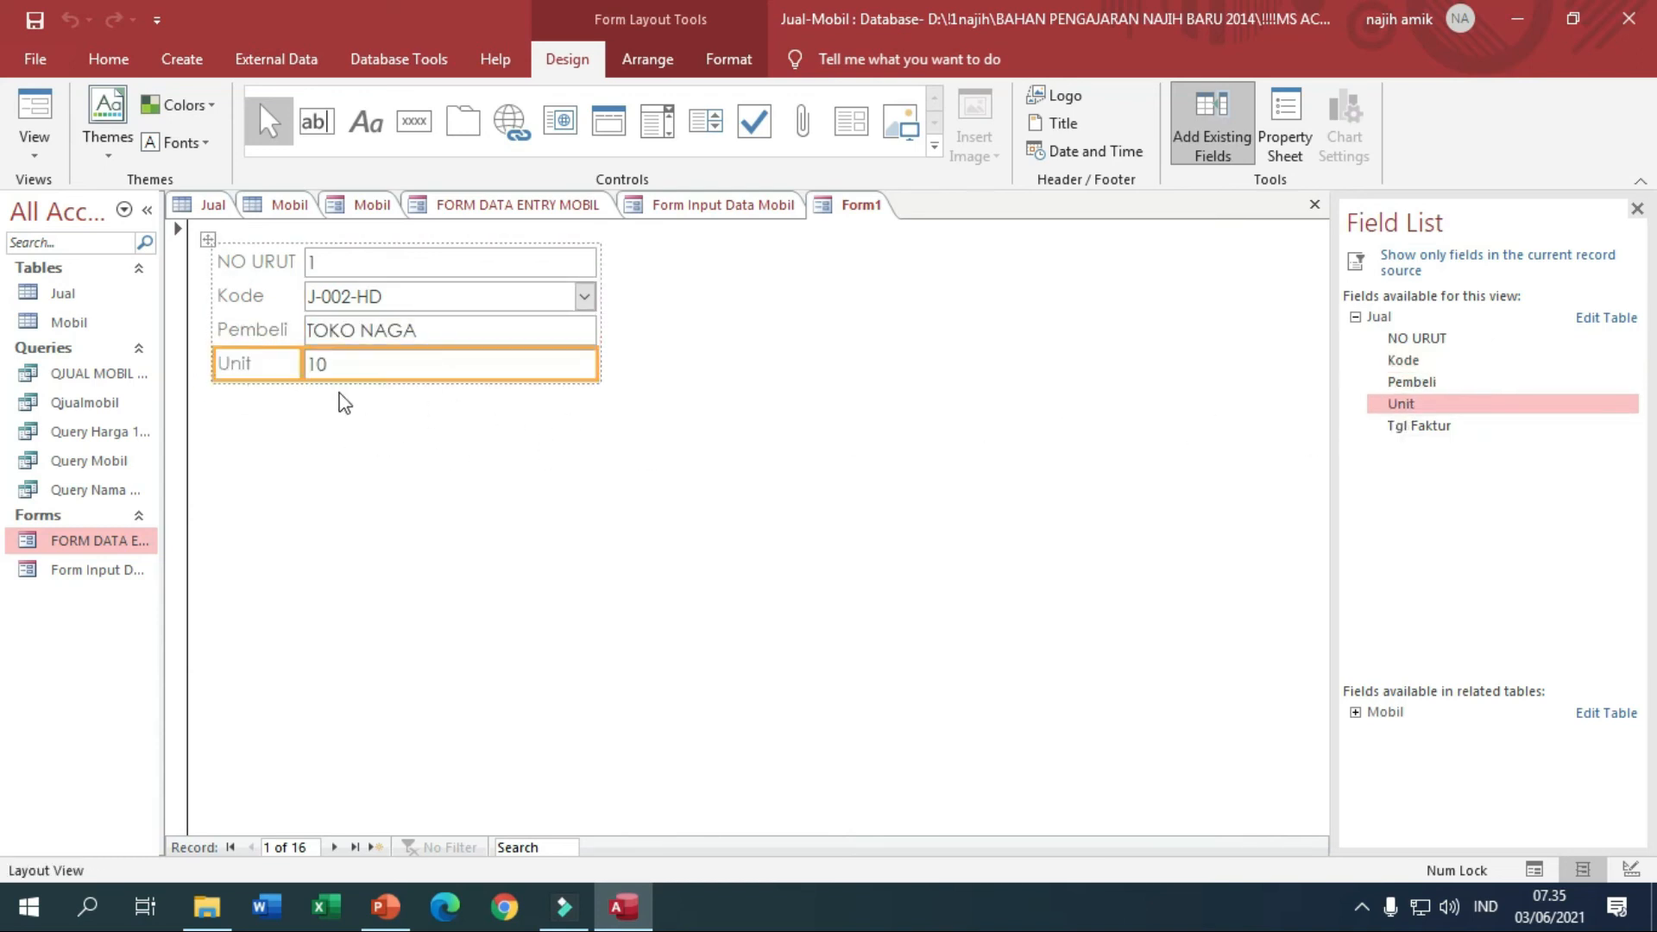
left_click_drag(1418, 426, 245, 412)
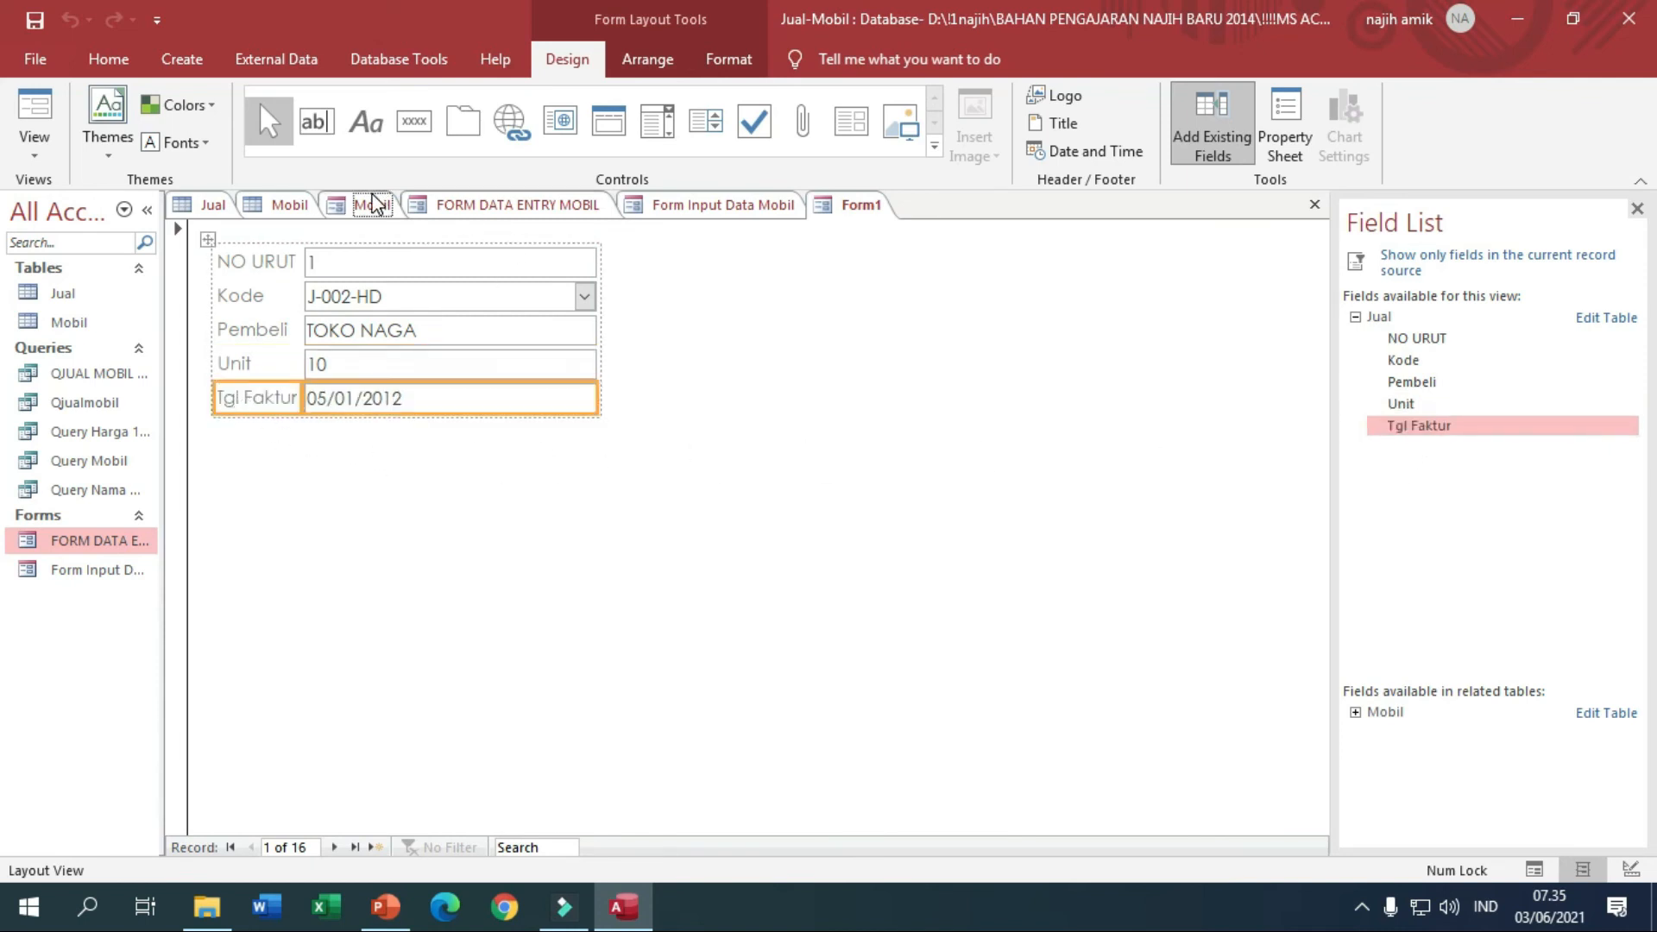
Insert the related Mobil table's Nama Mobil, Buatan and Harga fields between Kode and Pembeli on the new form.
left_click(377, 203)
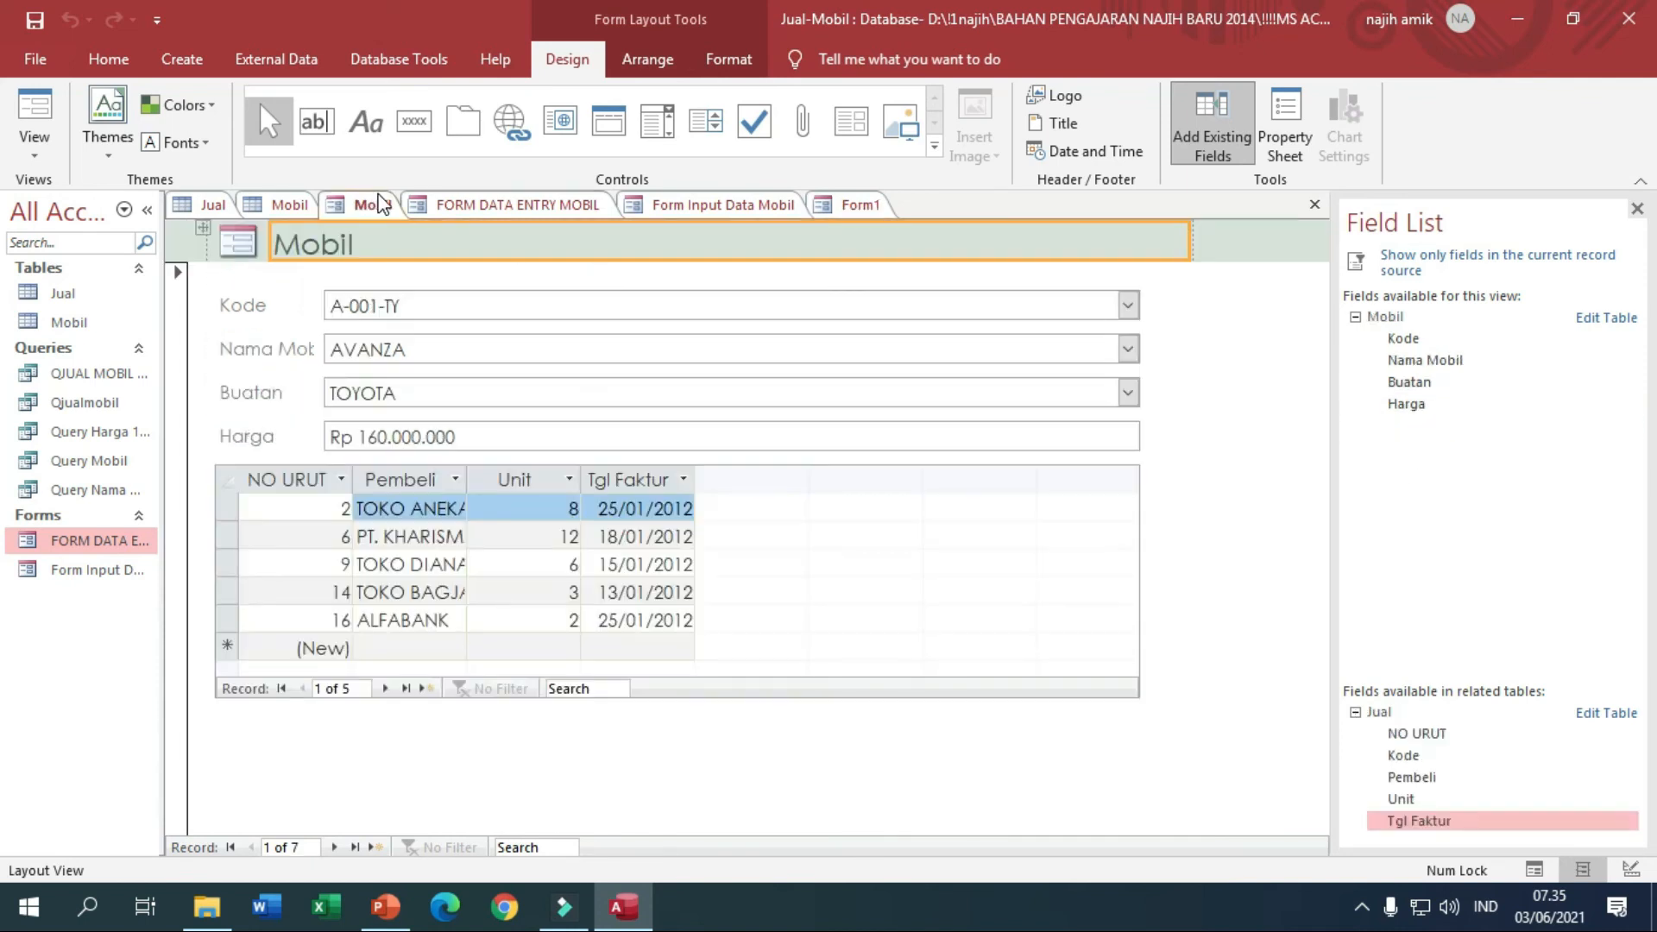
left_click(297, 210)
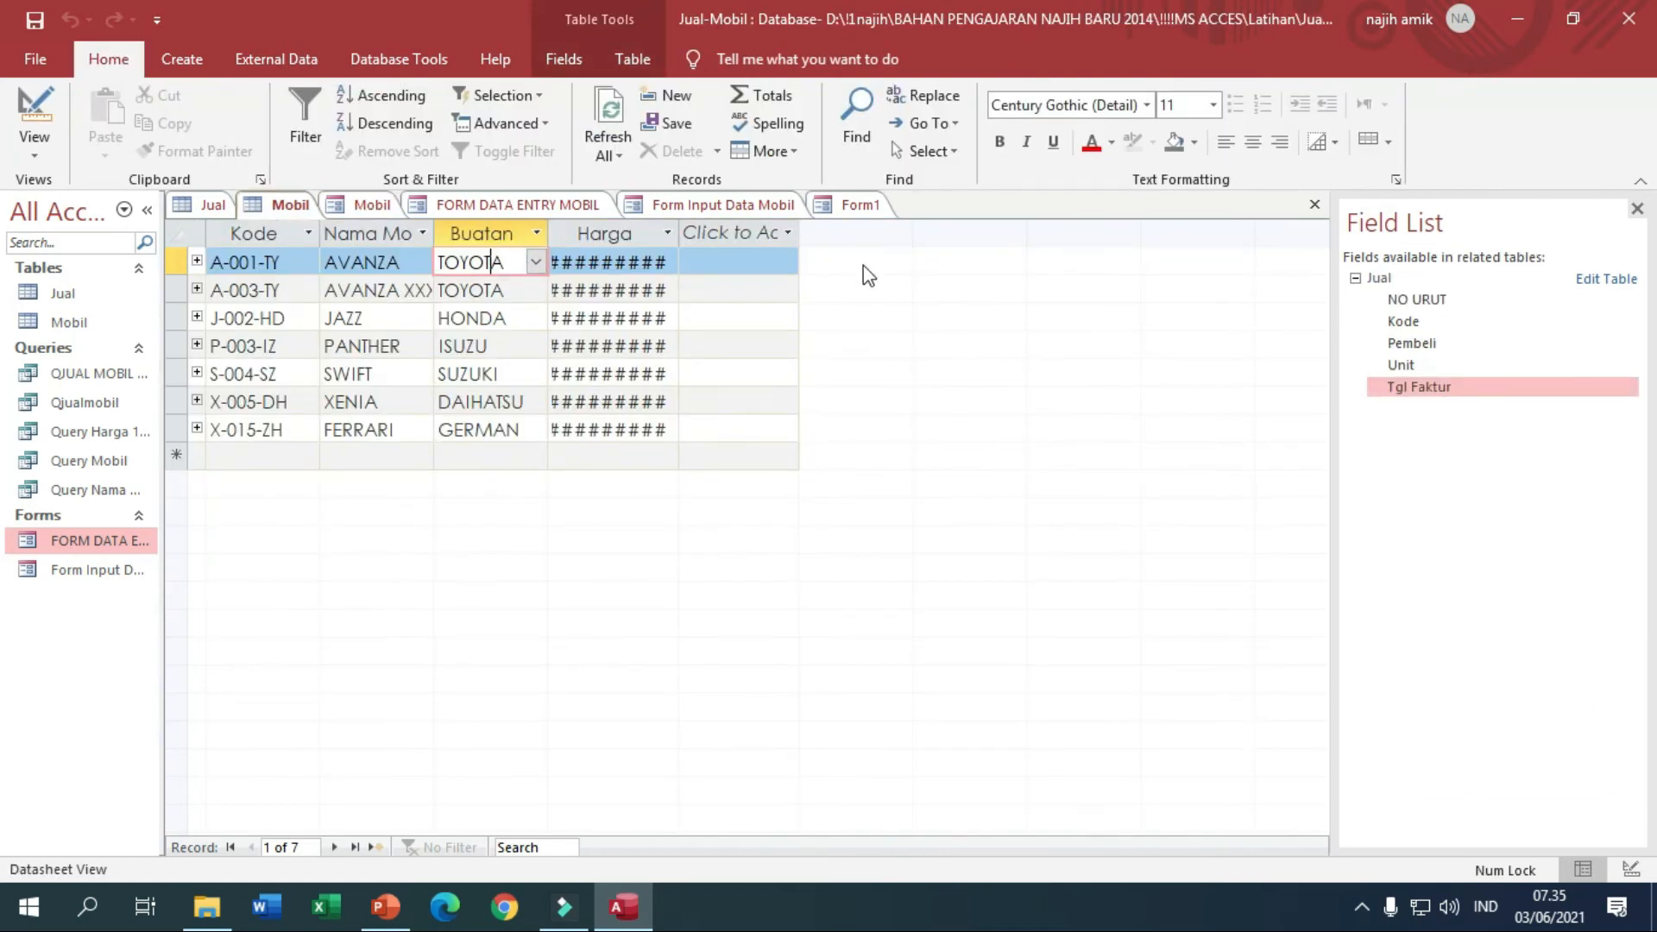
left_click(867, 208)
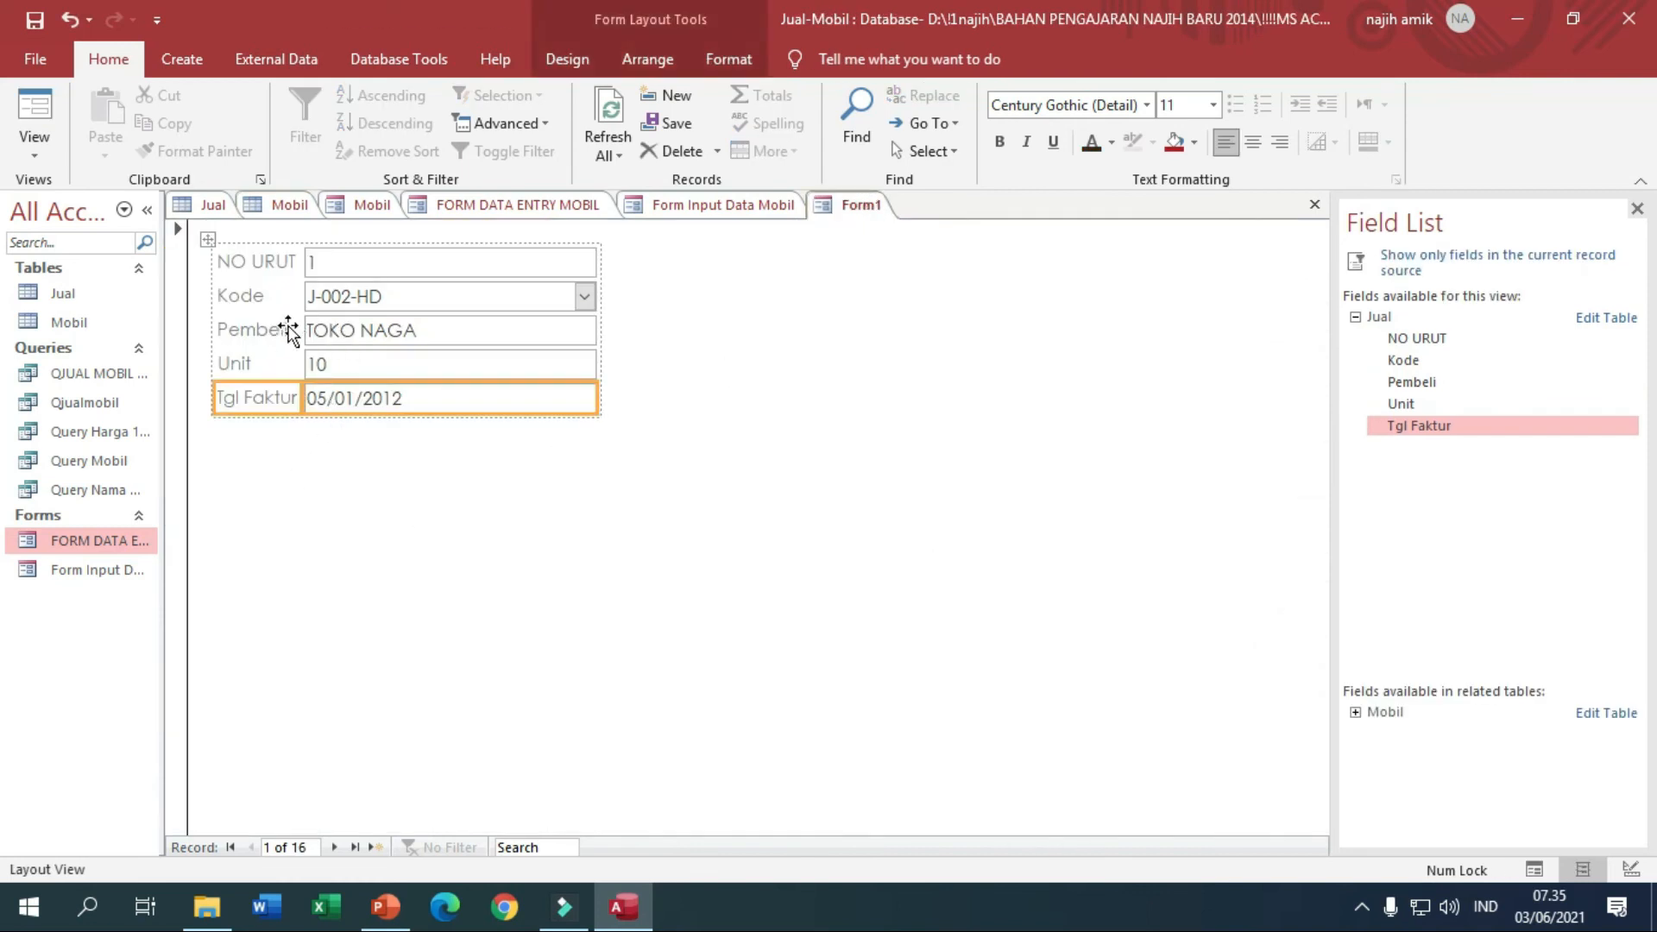
left_click(1356, 713)
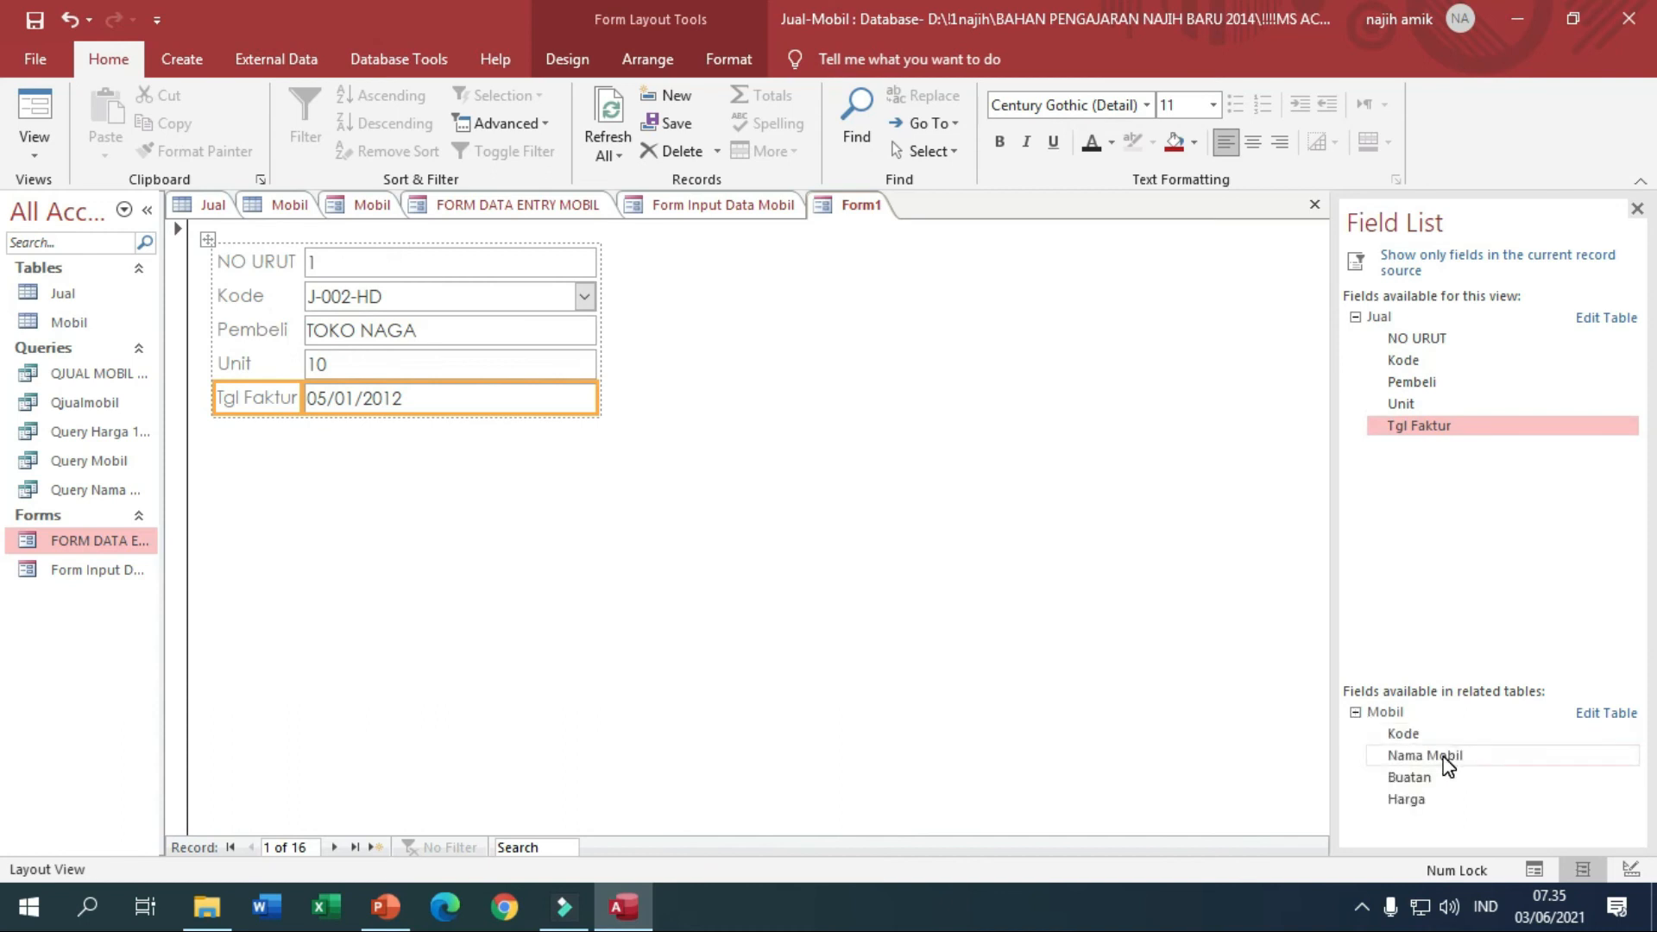
mouse_move(1447, 763)
left_mouse_down()
mouse_move(888, 696)
mouse_move(338, 395)
mouse_move(266, 328)
left_mouse_up()
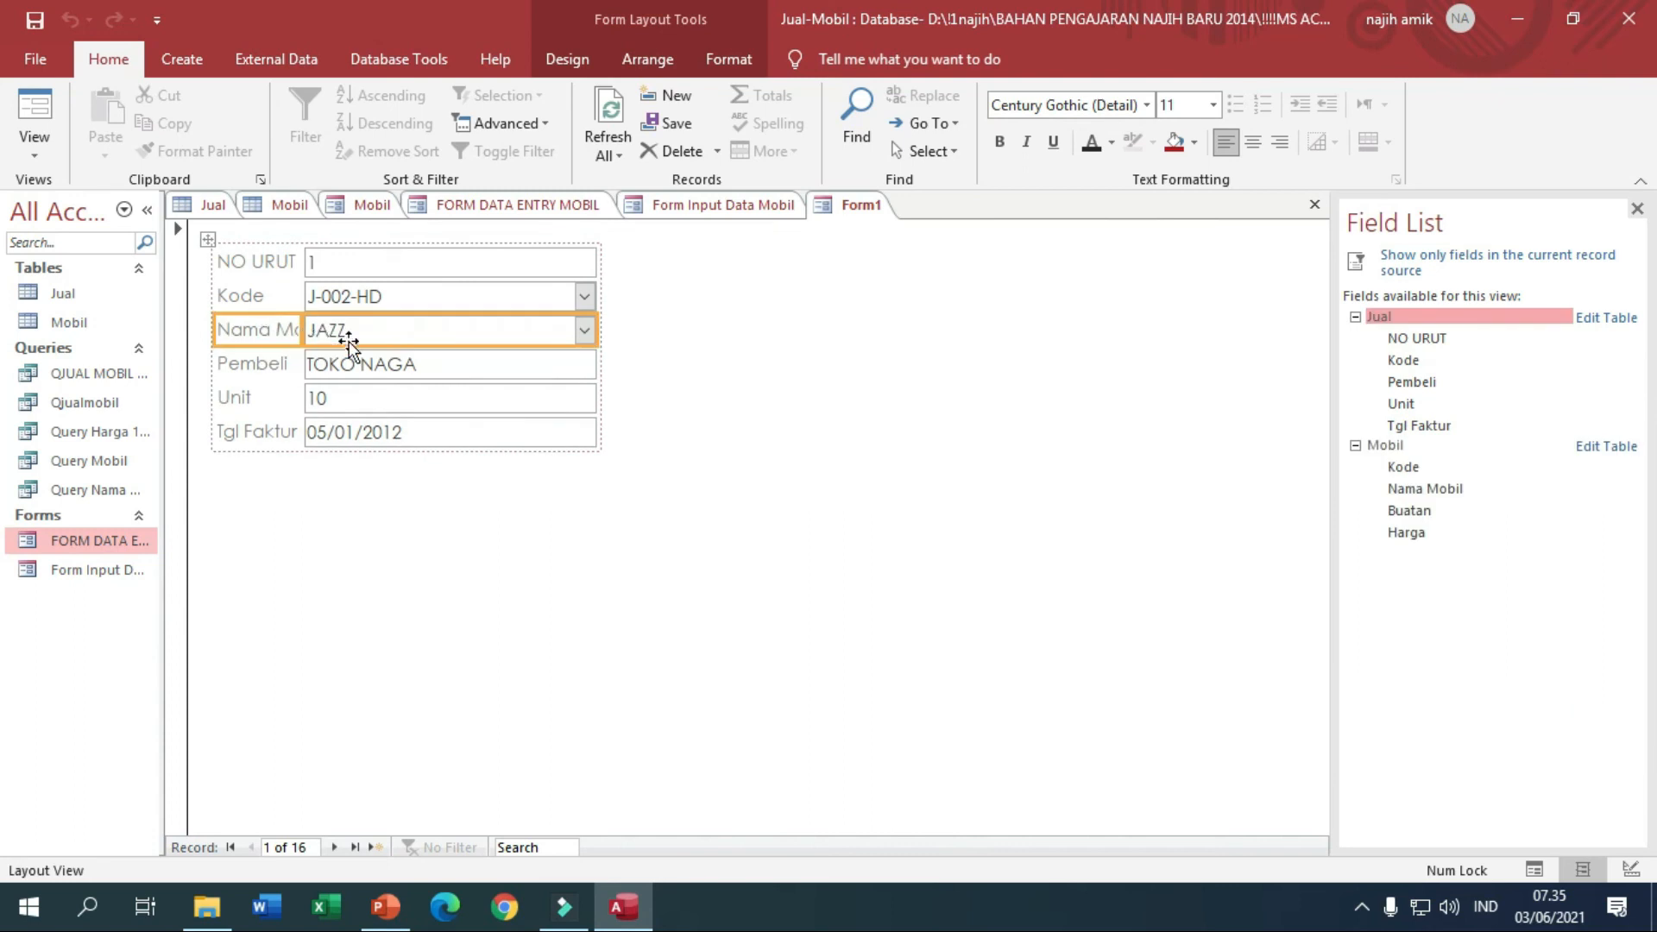
left_click_drag(1426, 514, 263, 366)
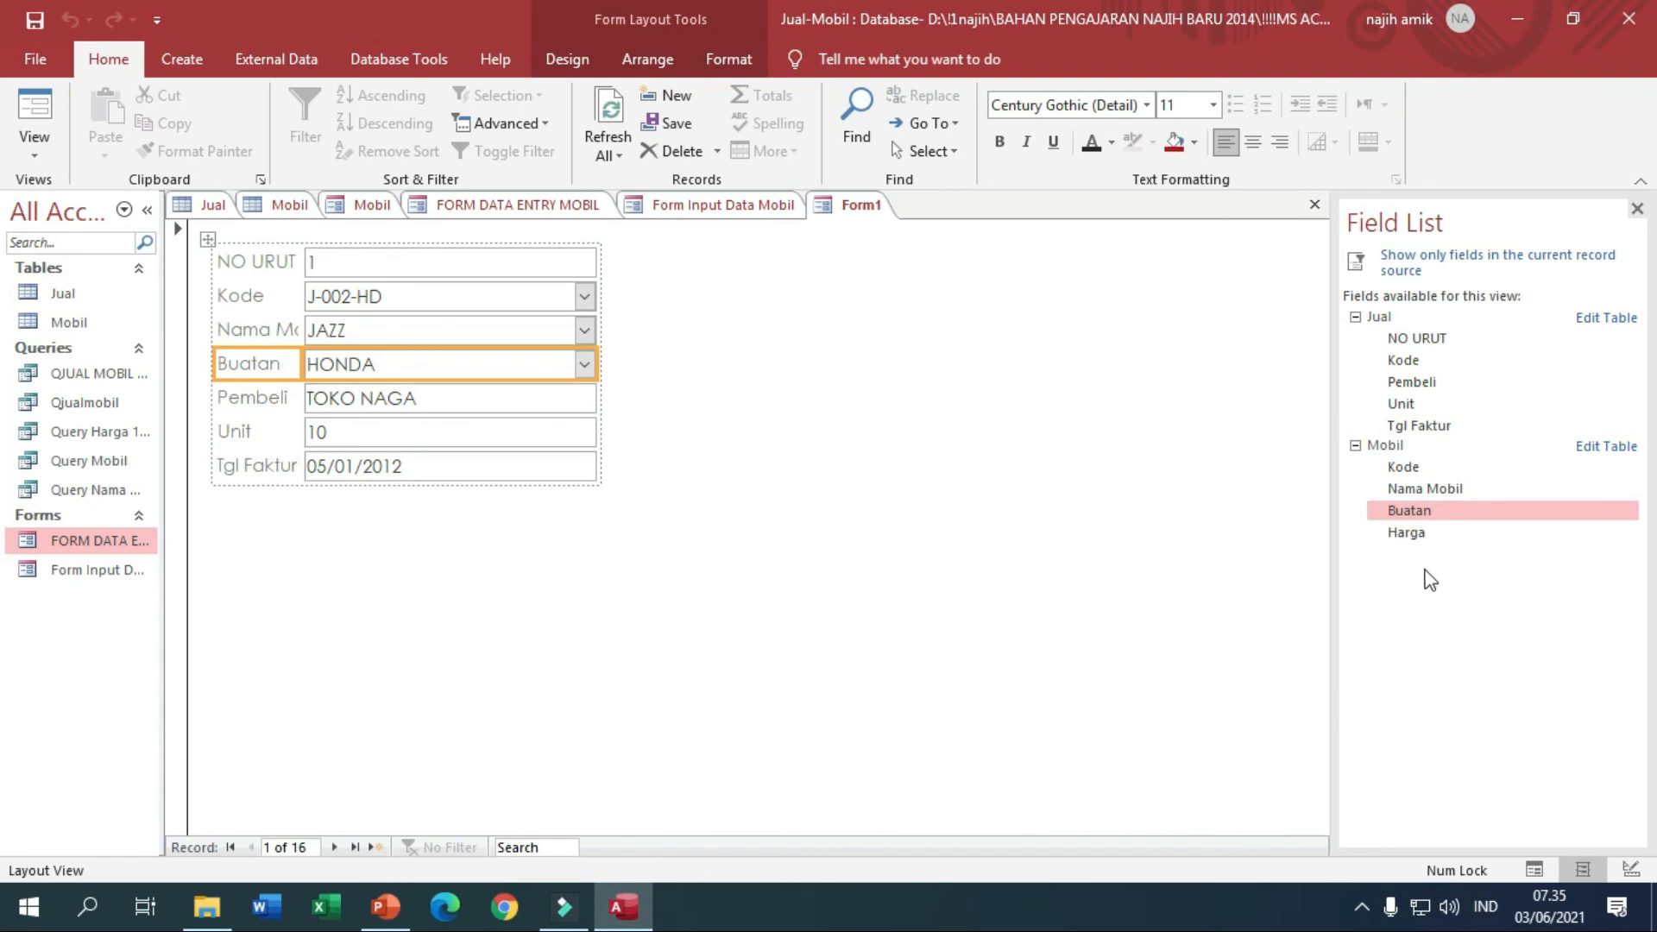
left_click_drag(1424, 532, 251, 400)
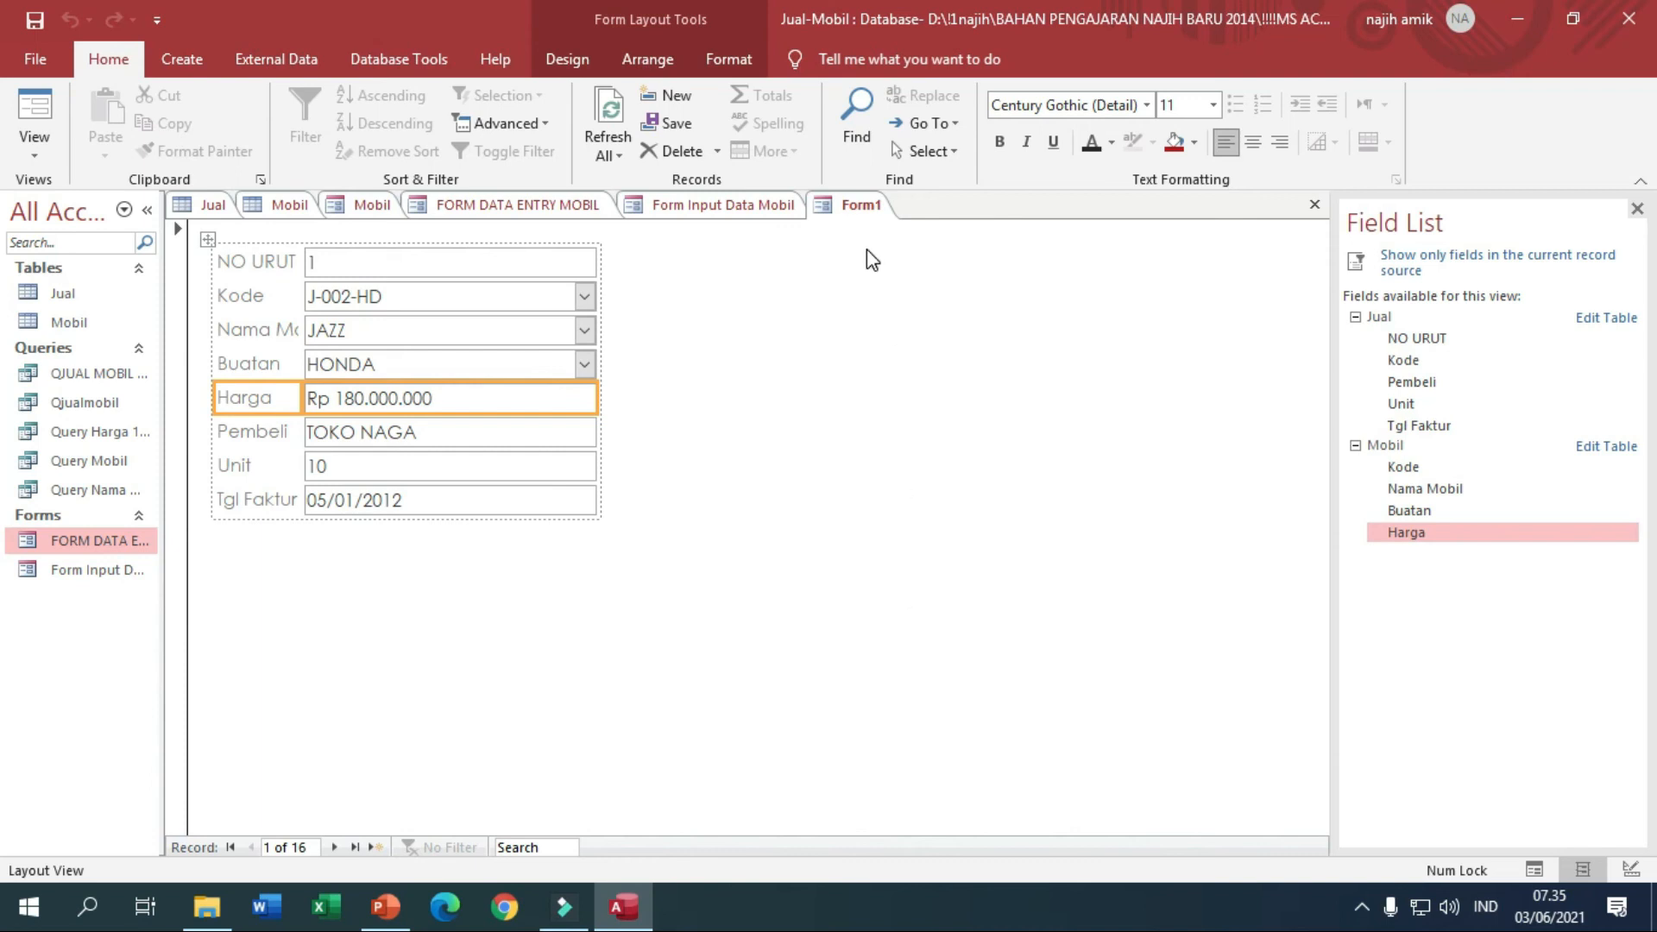
Switch the new form to Design View and extend the Detail section to a height of about 7.7 cm.
right_click(862, 210)
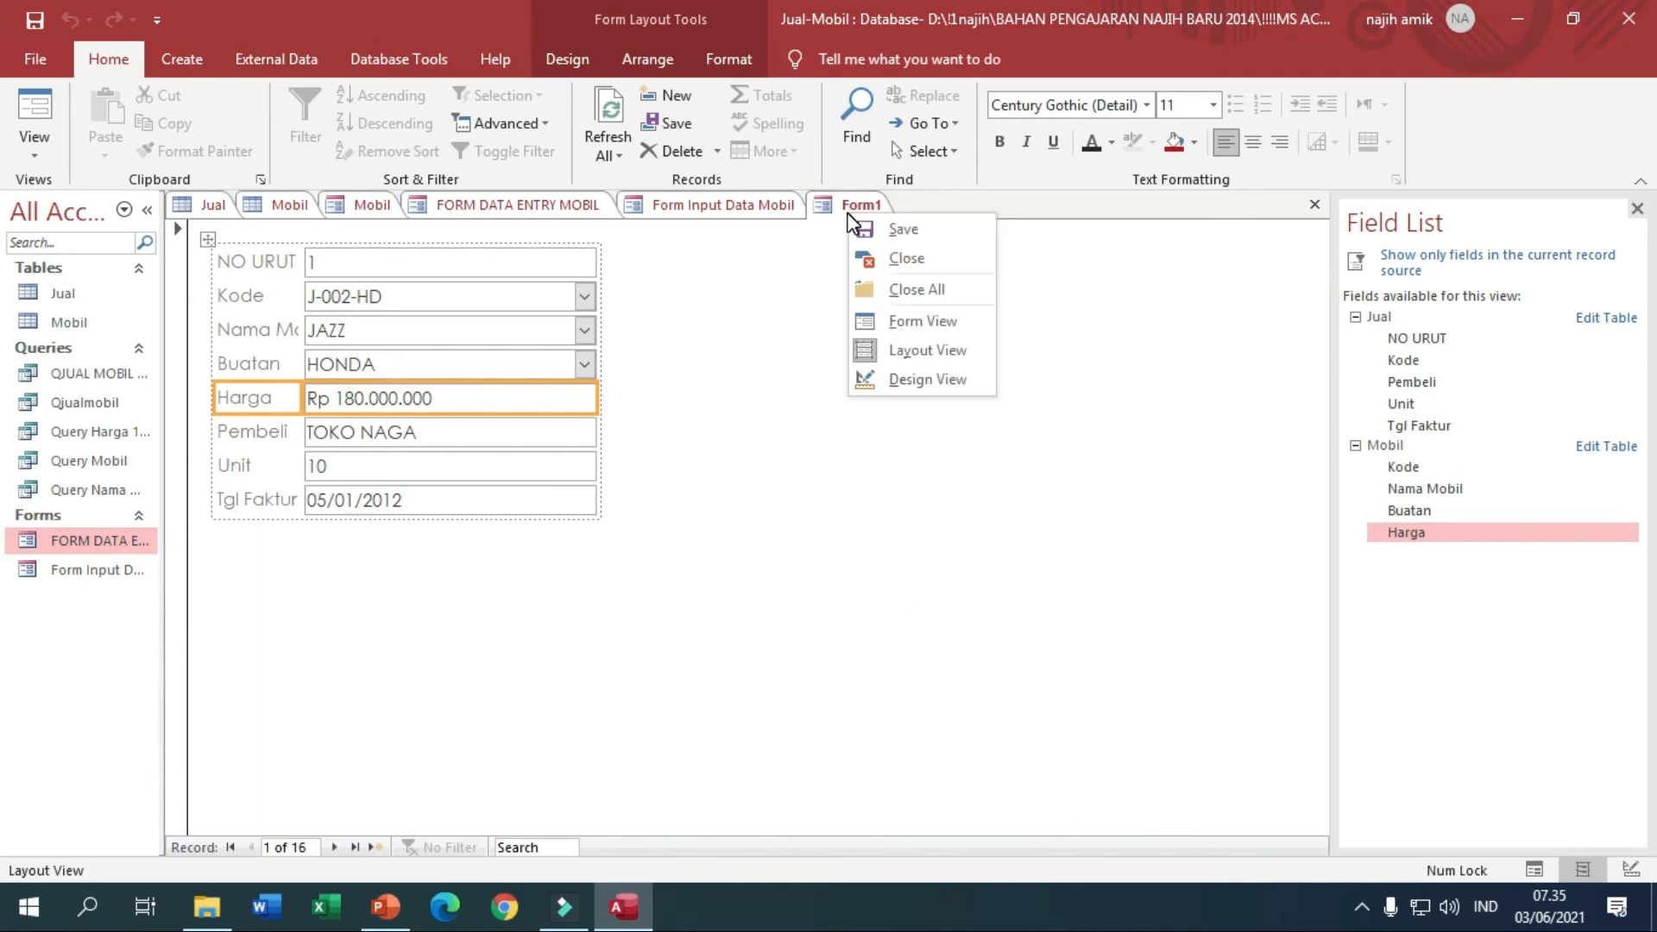
left_click(925, 378)
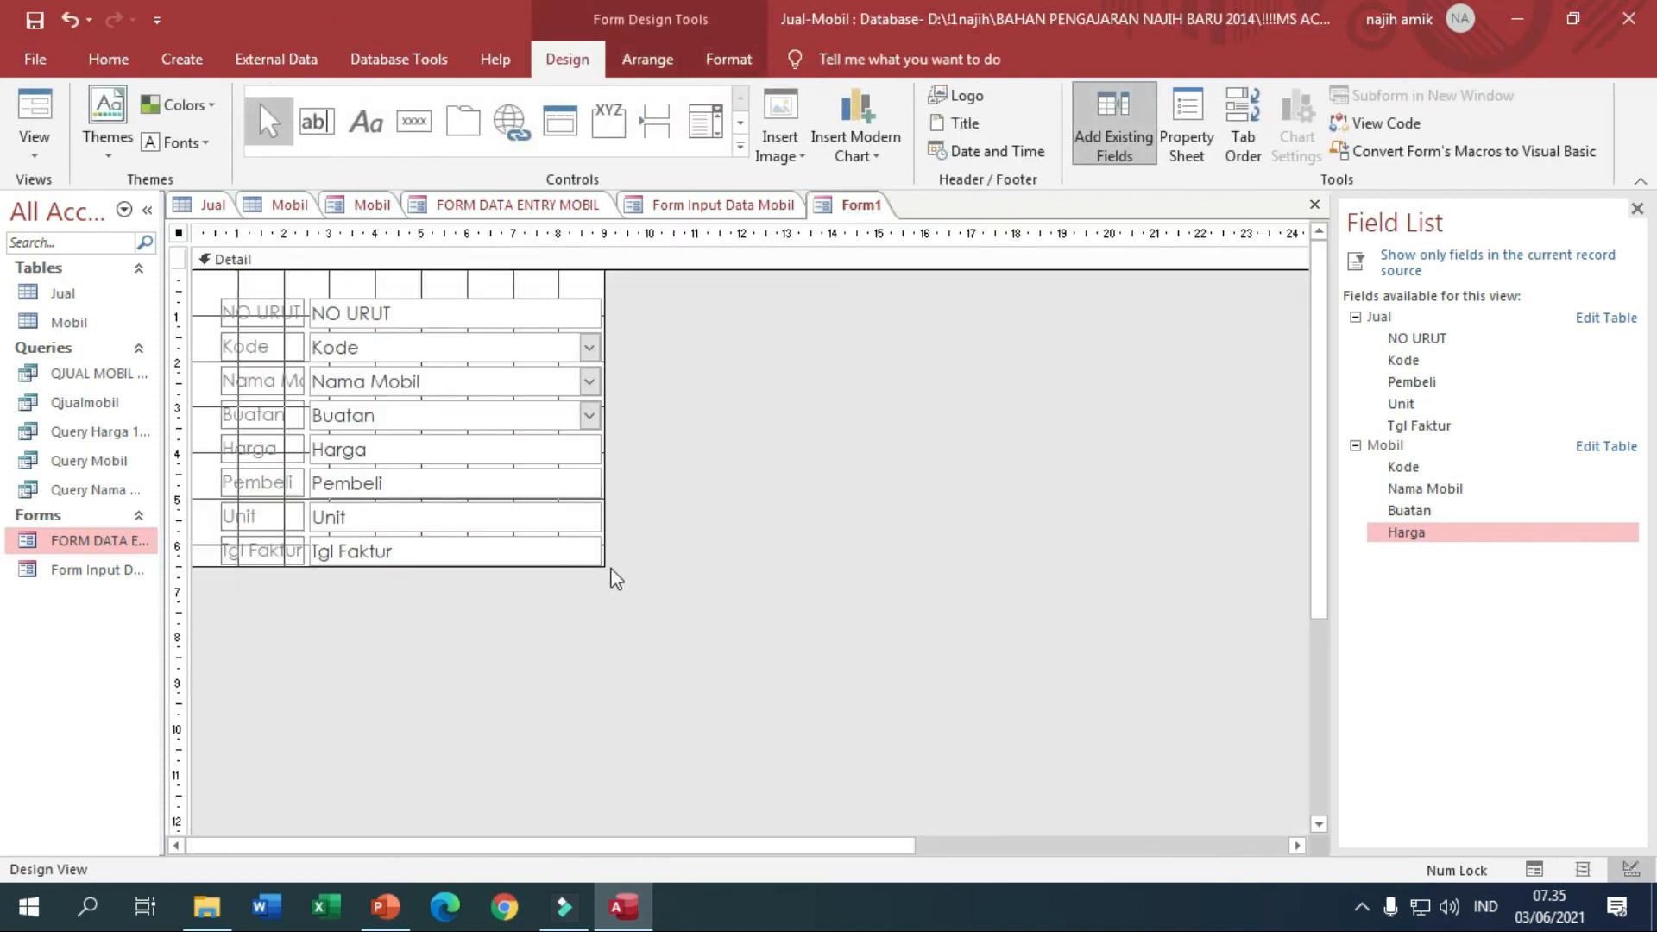
left_click_drag(574, 565, 578, 622)
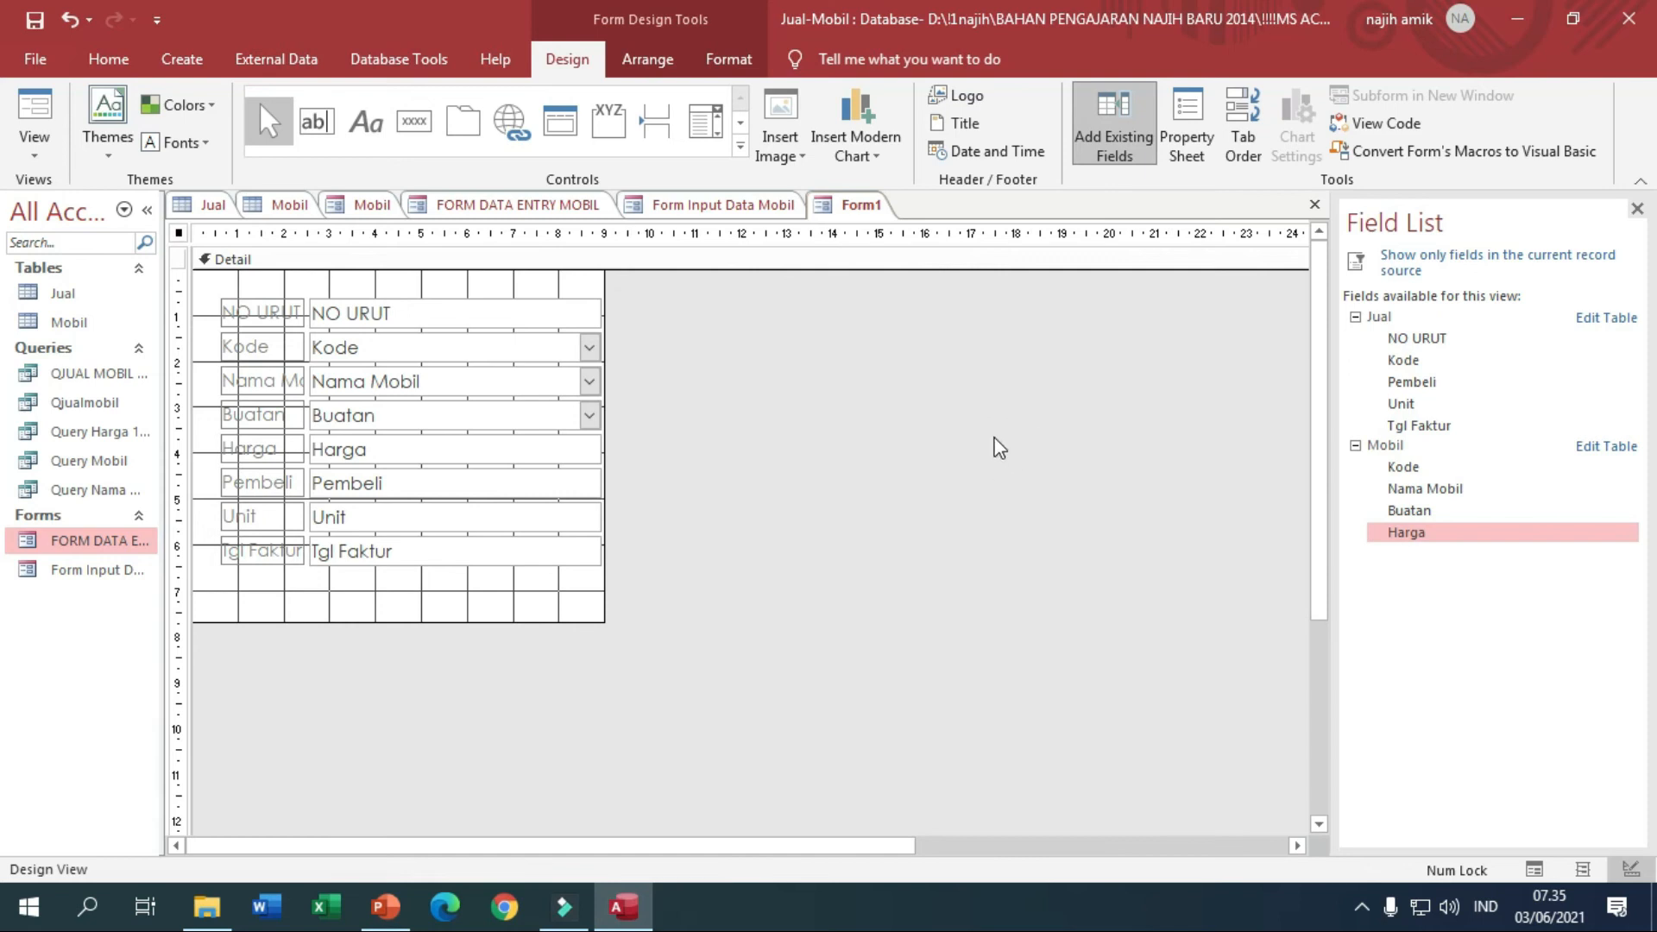
Display the form's properties and move all the fields with their labels slightly down and left within the Detail section.
left_click(1193, 142)
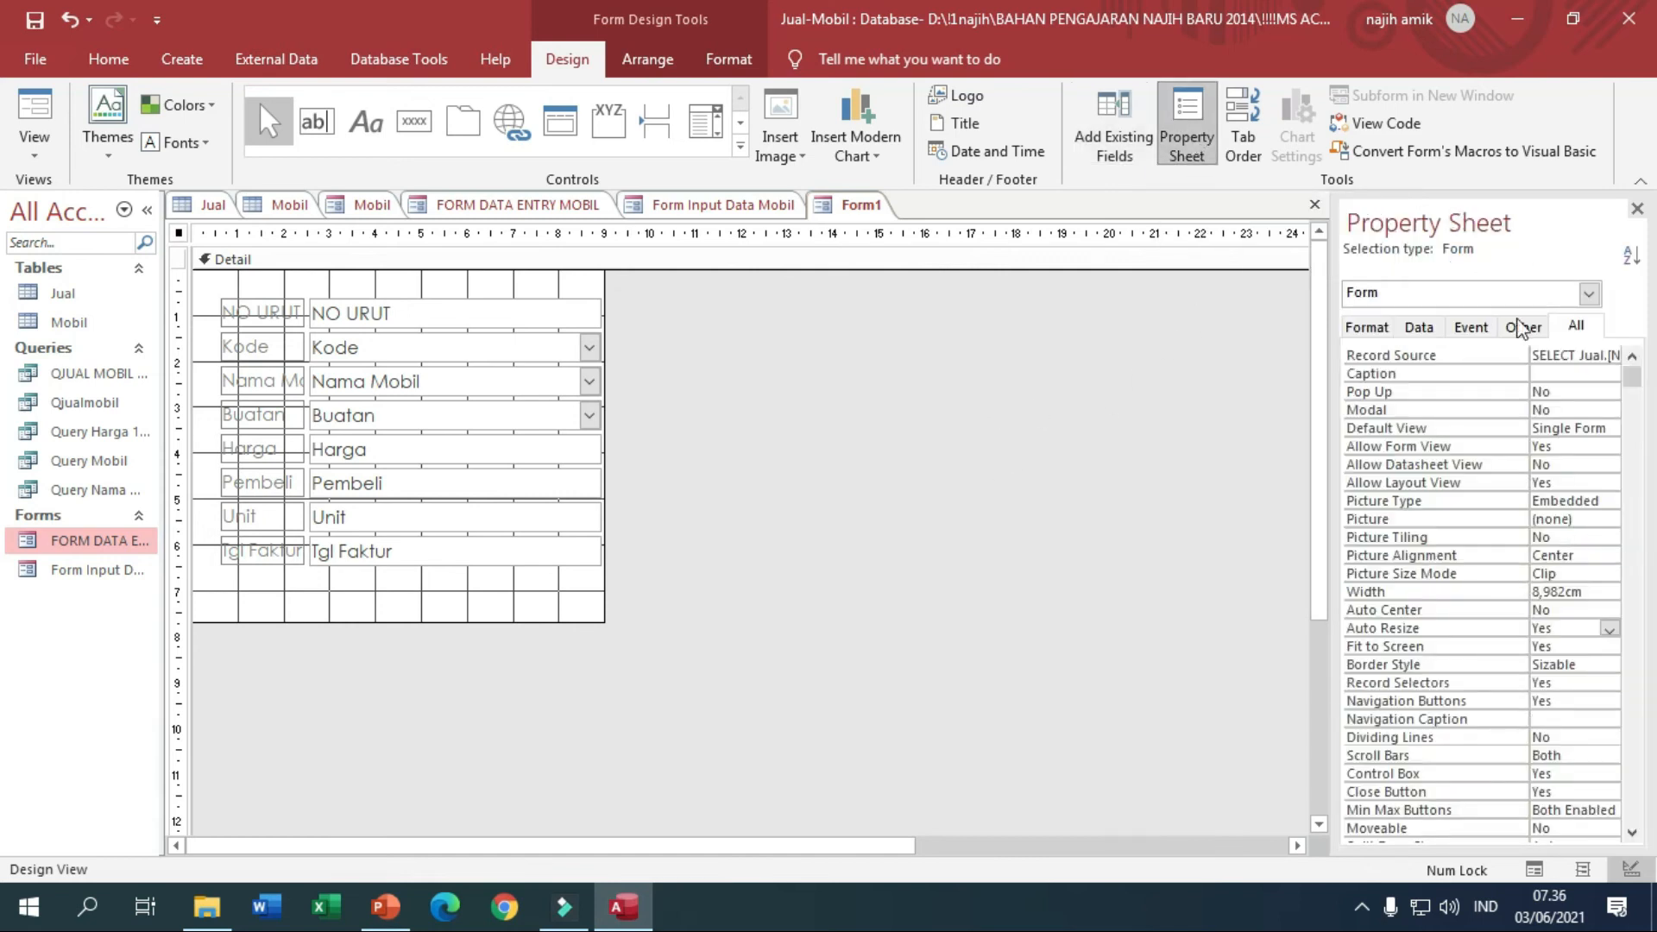
left_click(1588, 293)
left_click(1590, 295)
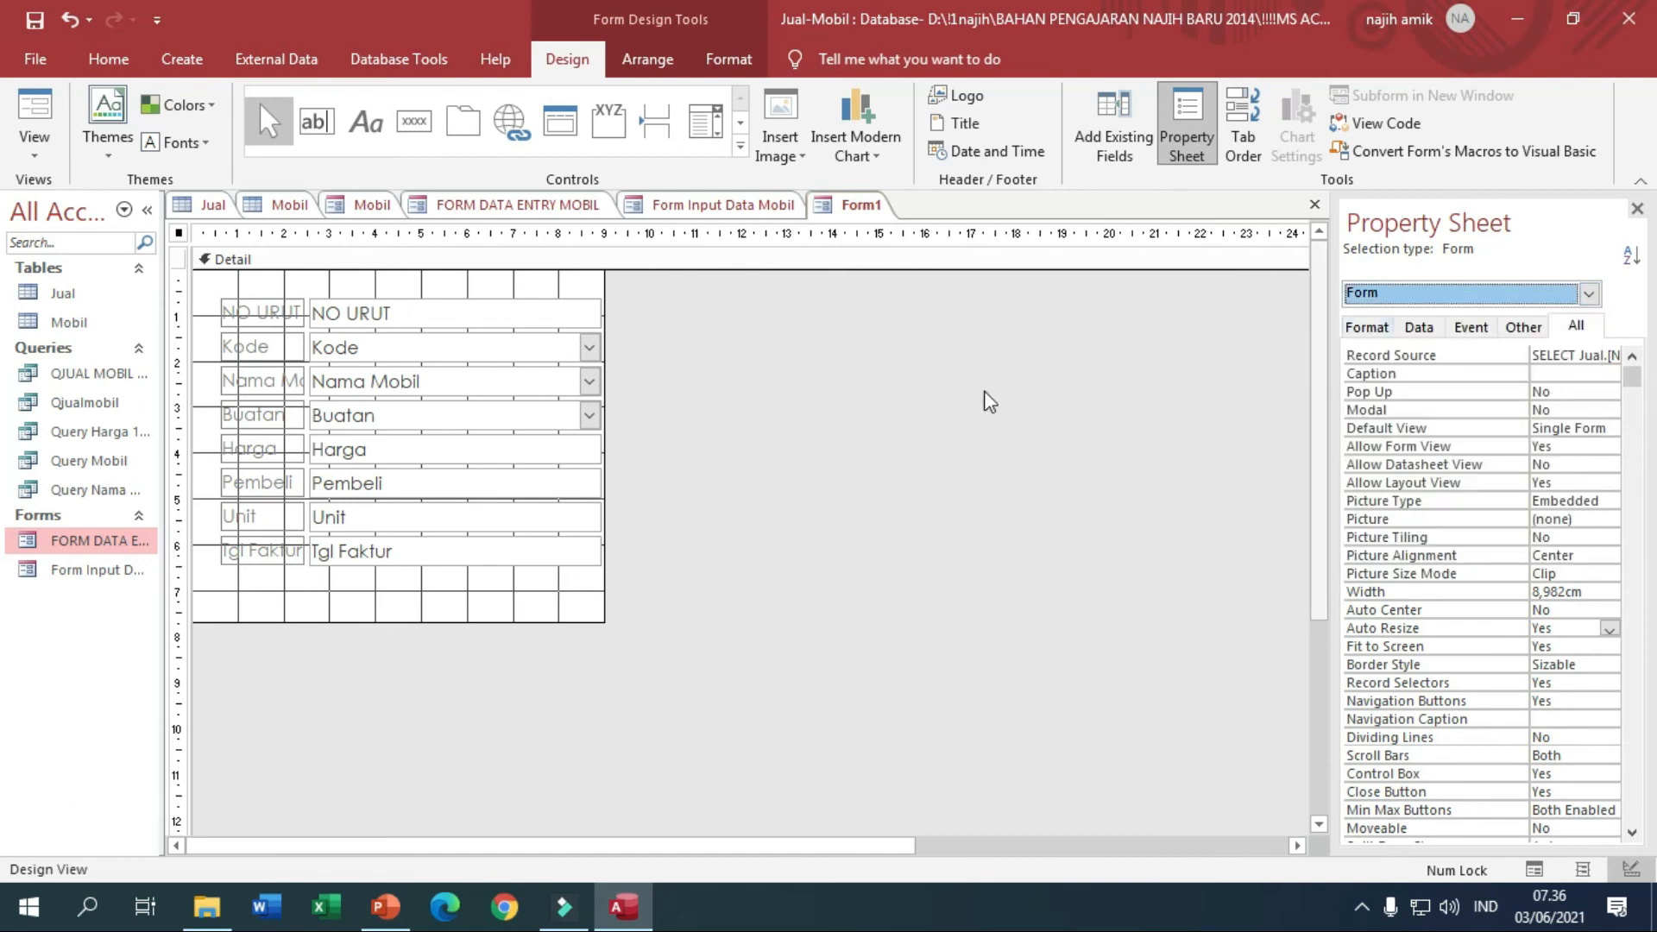
left_click(221, 277)
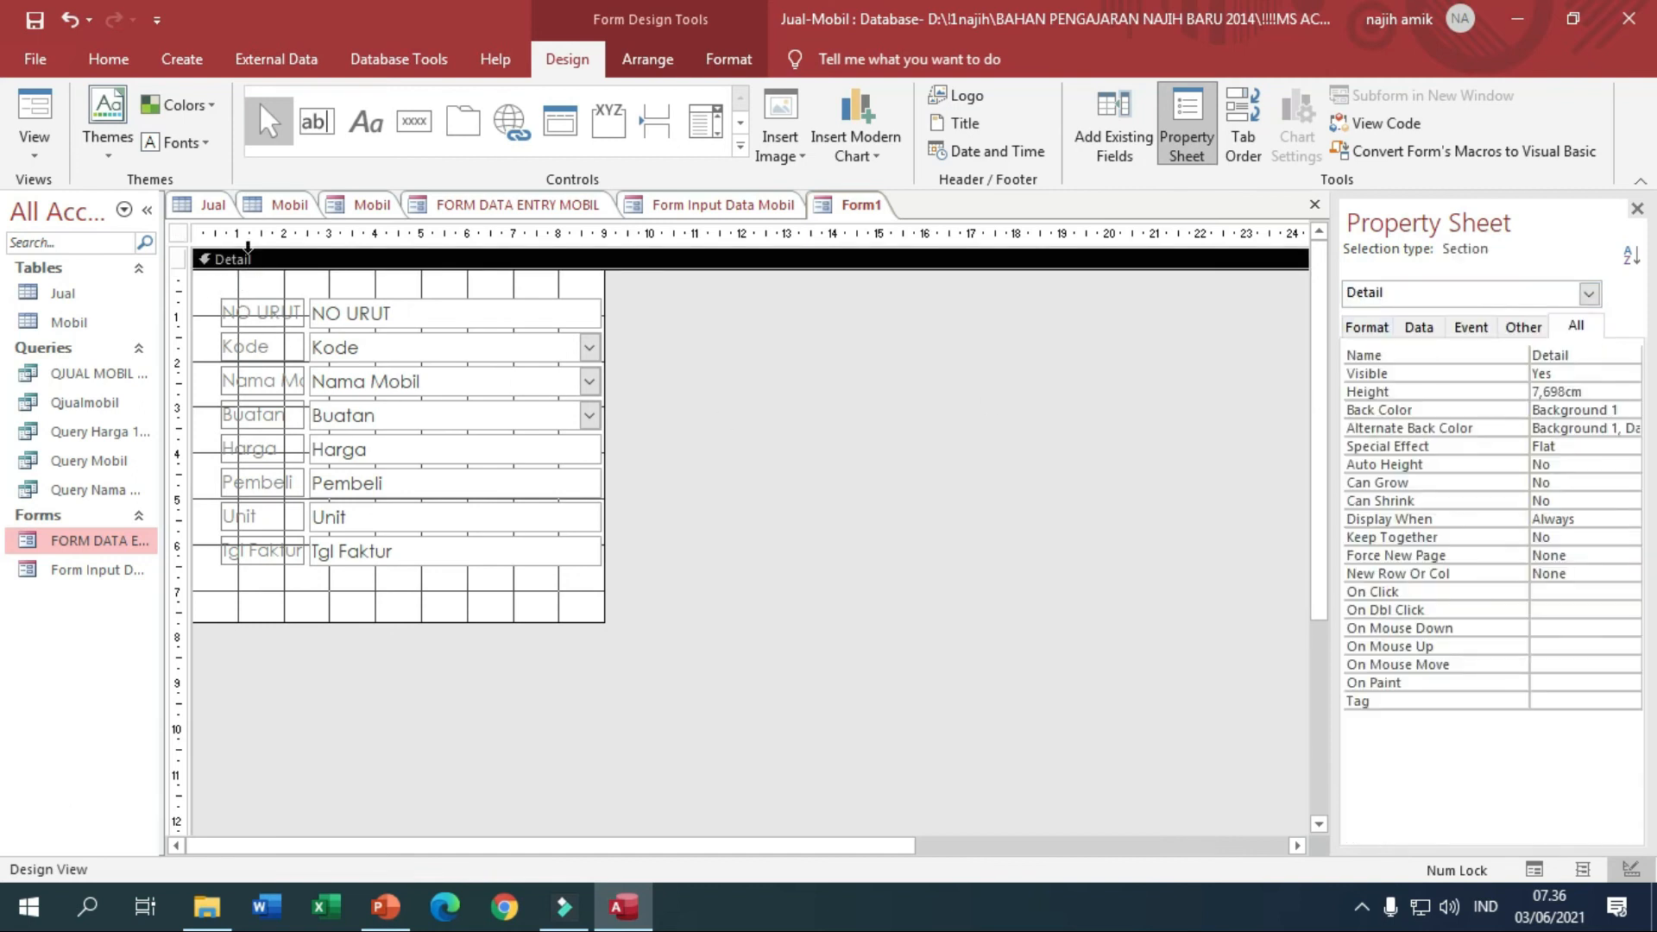
left_click(248, 247)
left_click_drag(270, 291, 479, 560)
left_click_drag(464, 311, 457, 322)
left_click(470, 285)
Add a form header and footer to the new form and widen the form to about 9.6 cm.
left_click(662, 65)
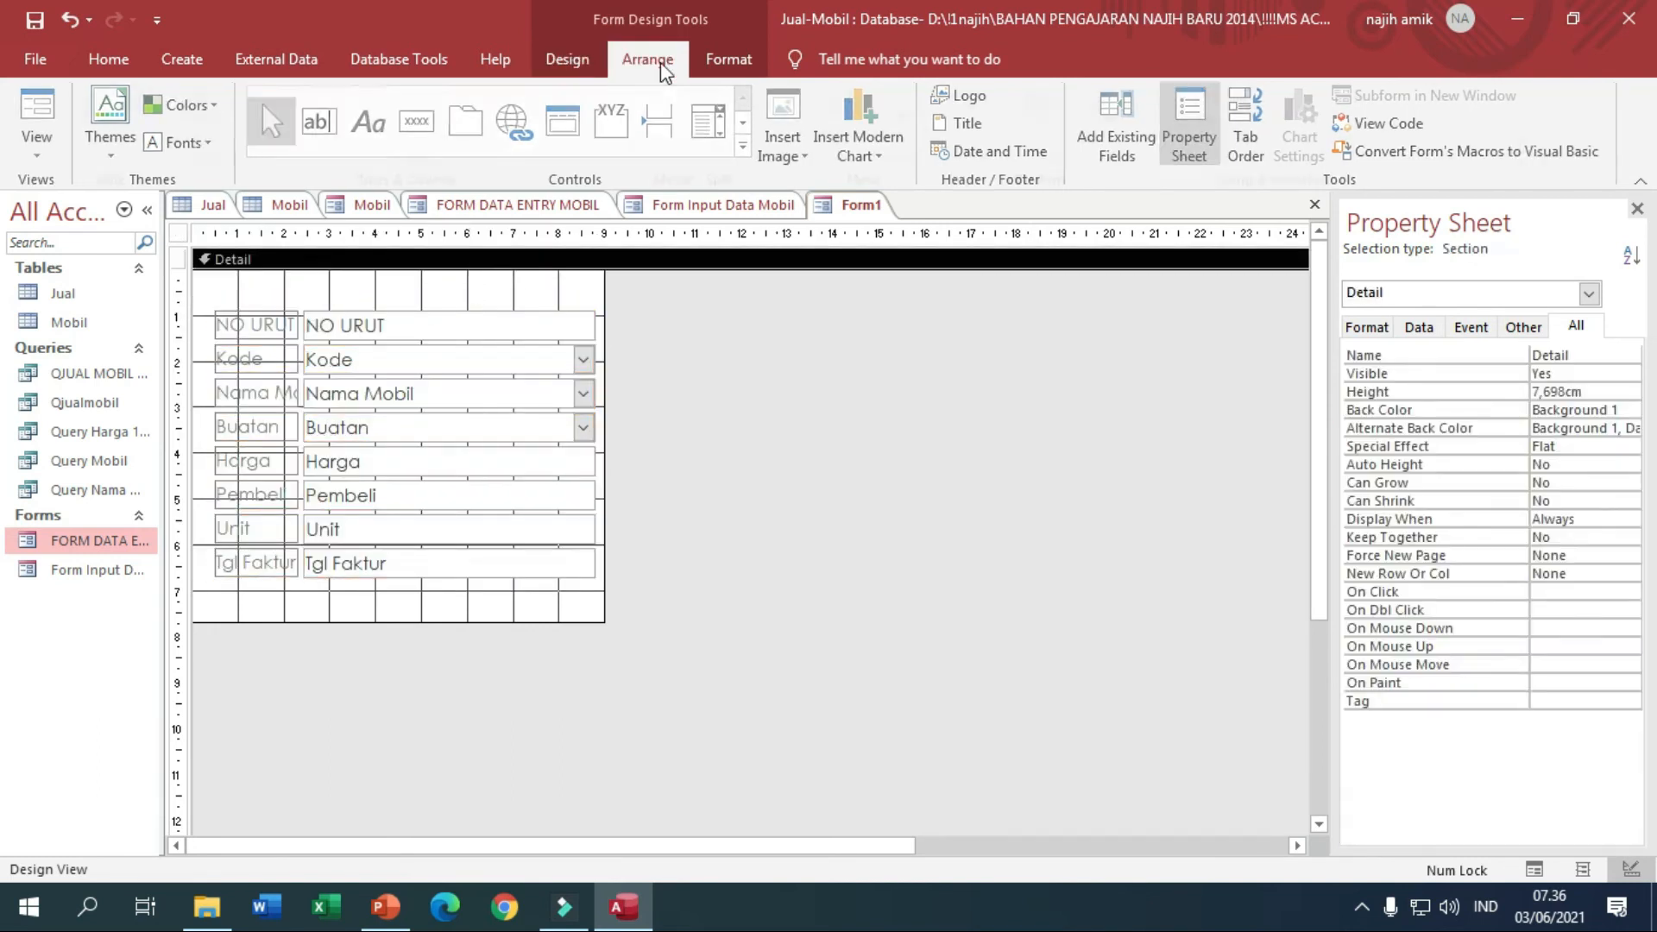
left_click(730, 62)
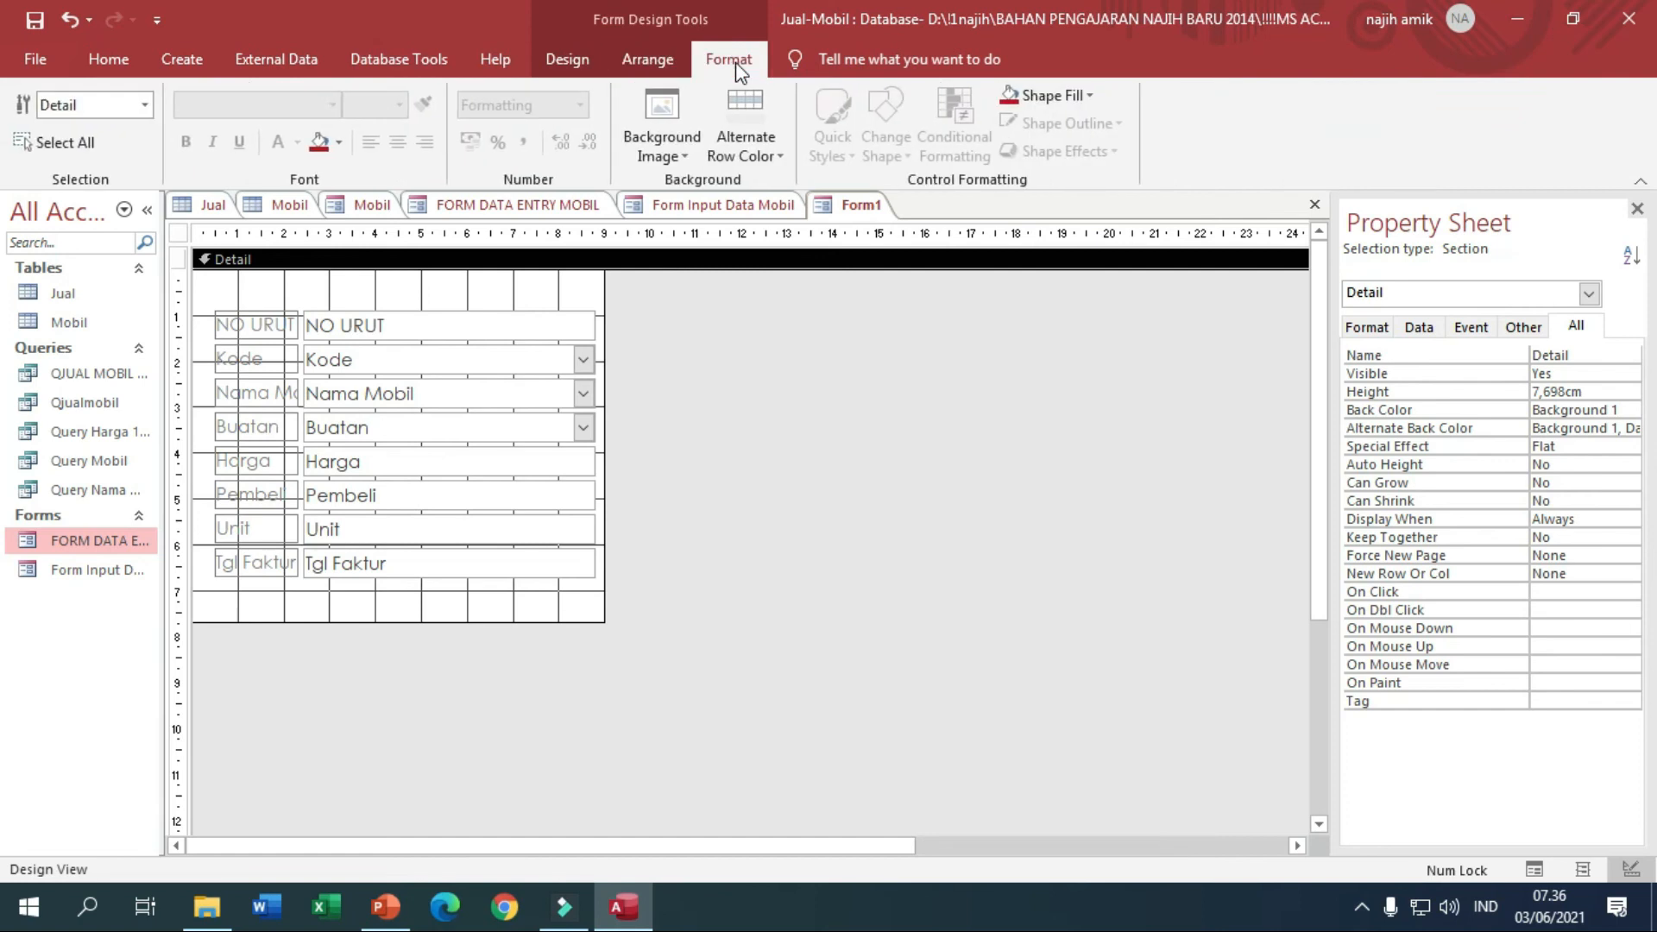
left_click(577, 58)
right_click(438, 278)
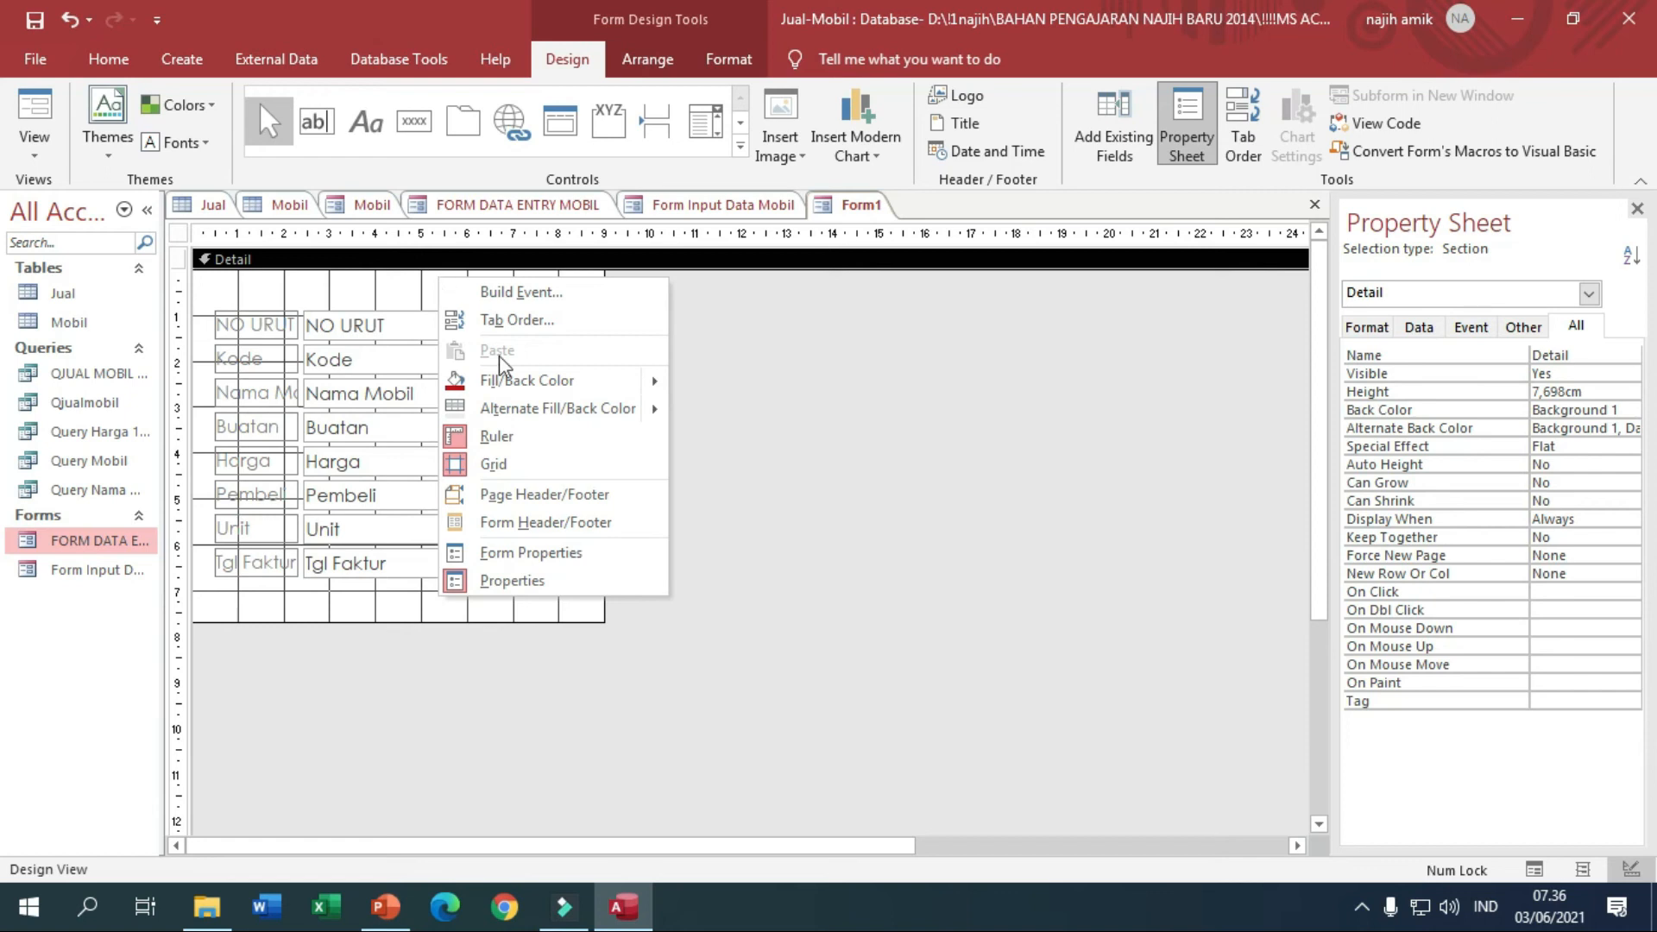
left_click(595, 534)
left_click_drag(604, 400, 632, 400)
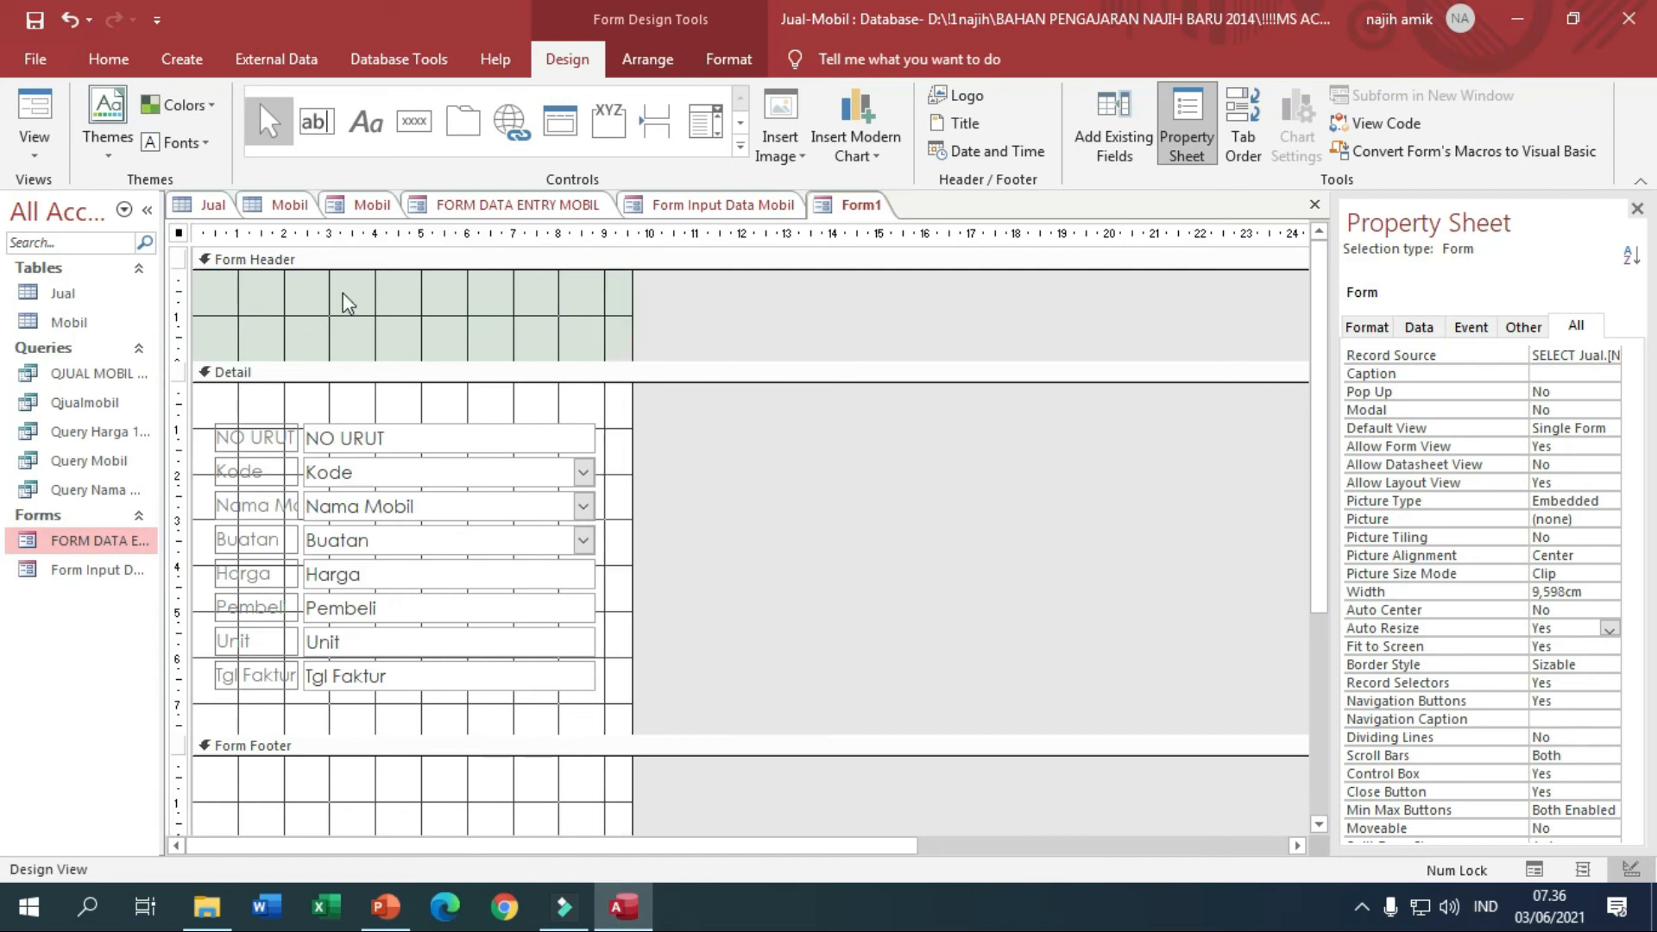
Add a label about 6.7 by 1.6 cm in the form header with the text FORM TRANSAKSI JUAL MOBIL.
left_click(353, 134)
left_click_drag(294, 279, 599, 350)
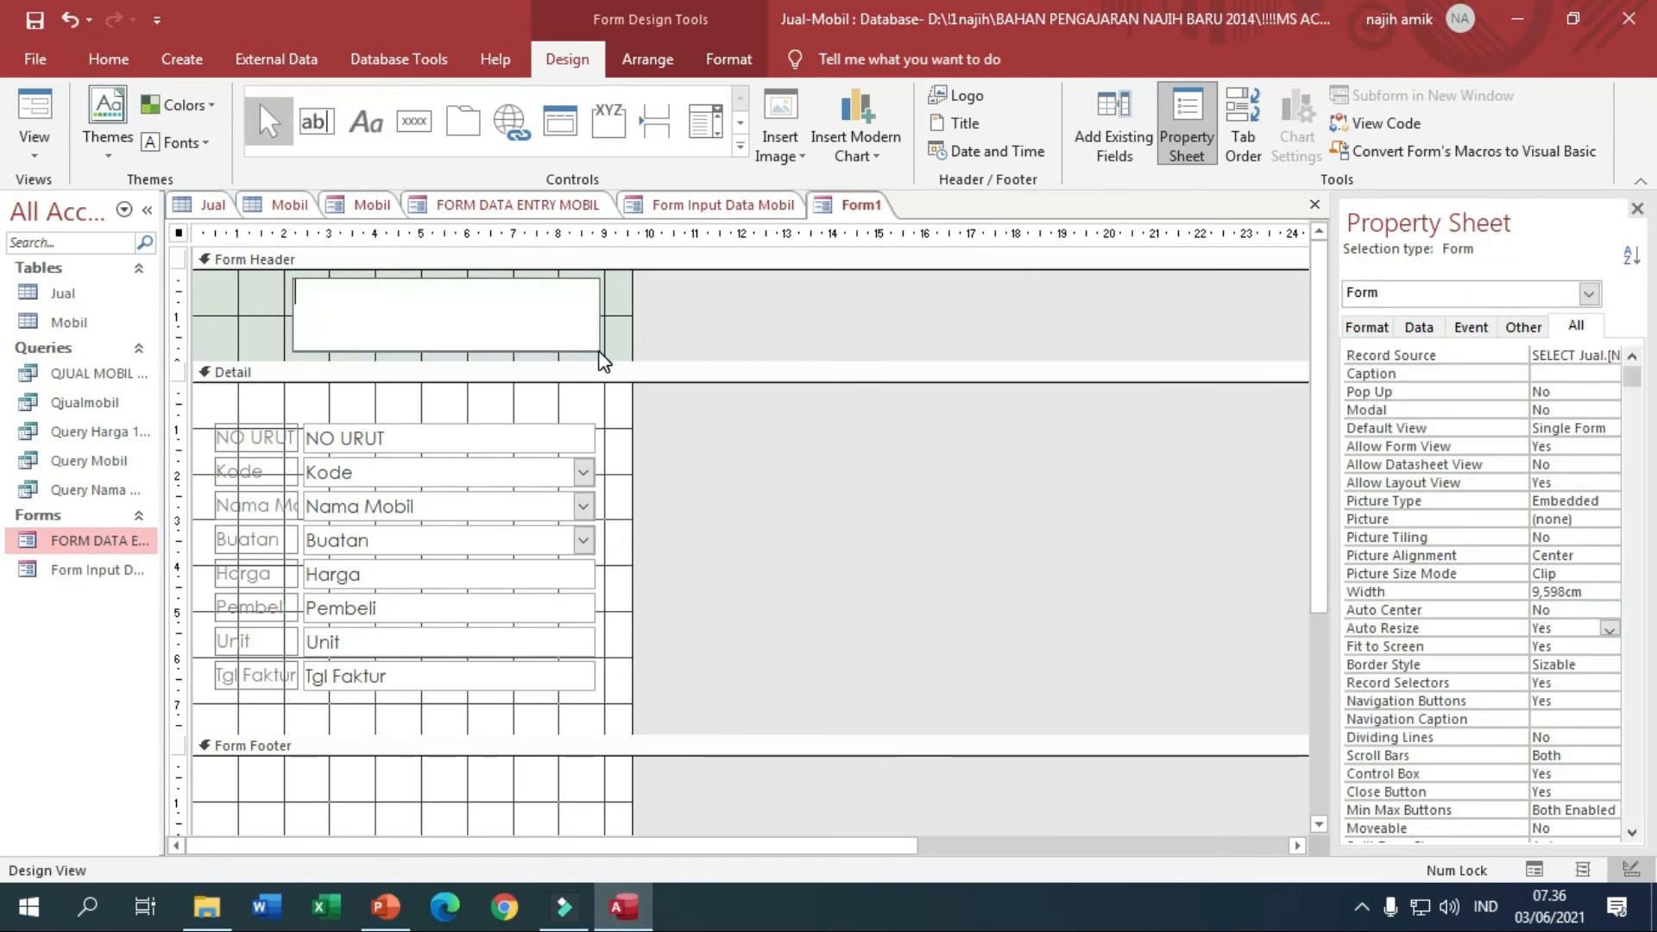
key("Caps_Lock")
type("FORM TRA")
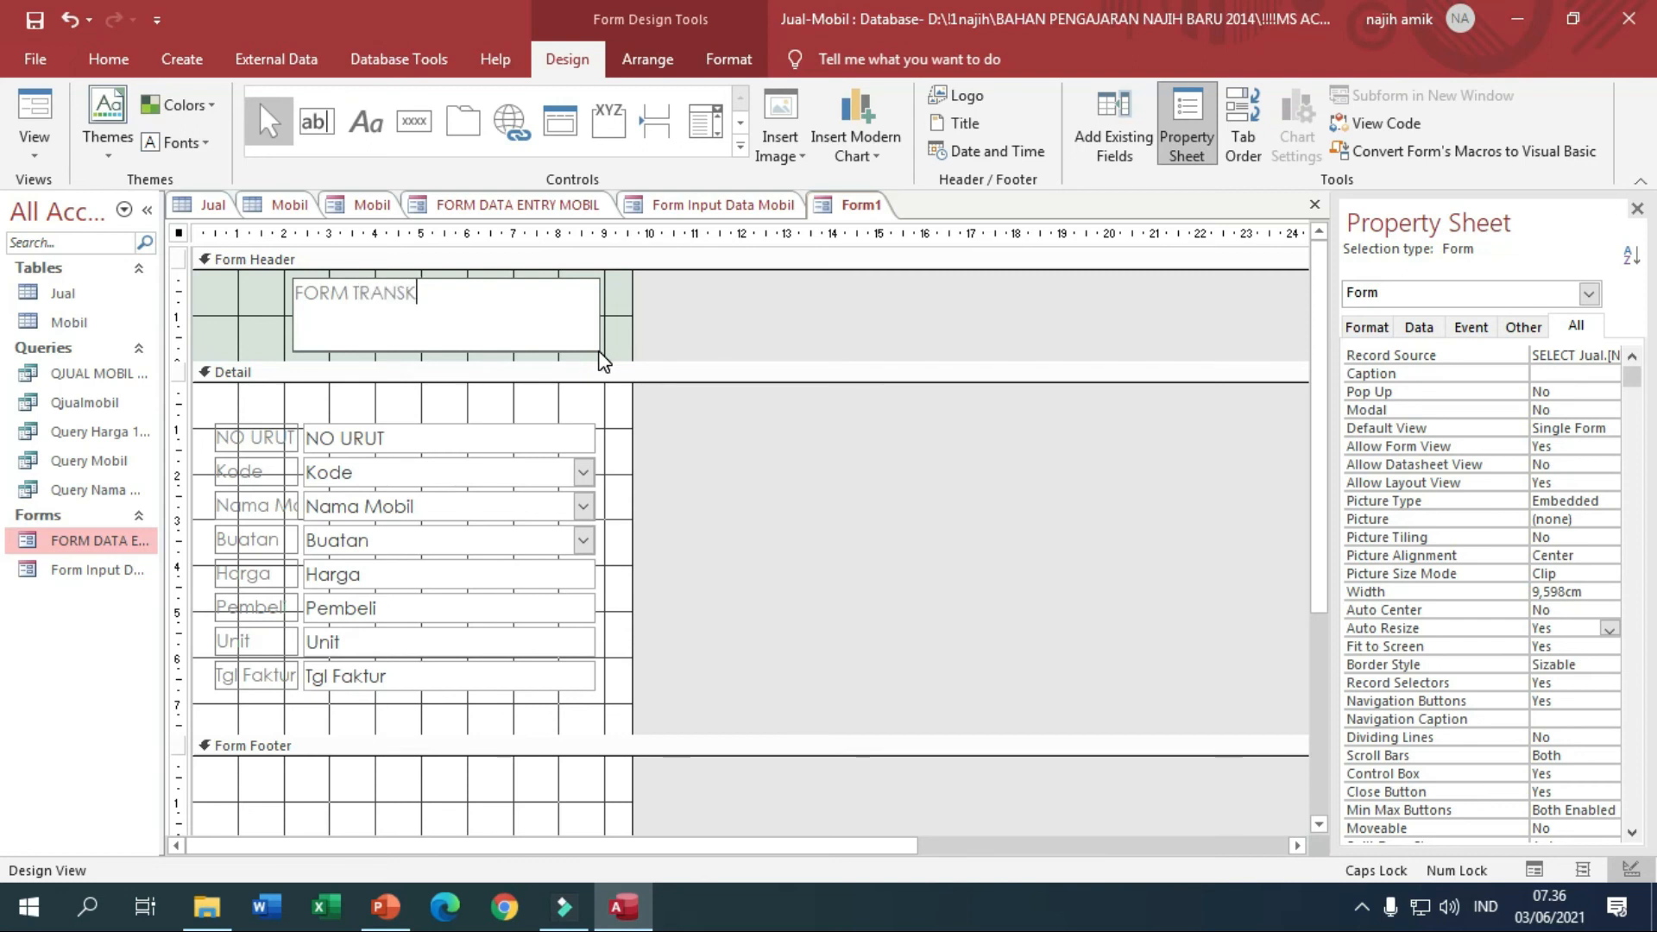
type("NSAKSI")
type(" MOBI")
type("MOBIL")
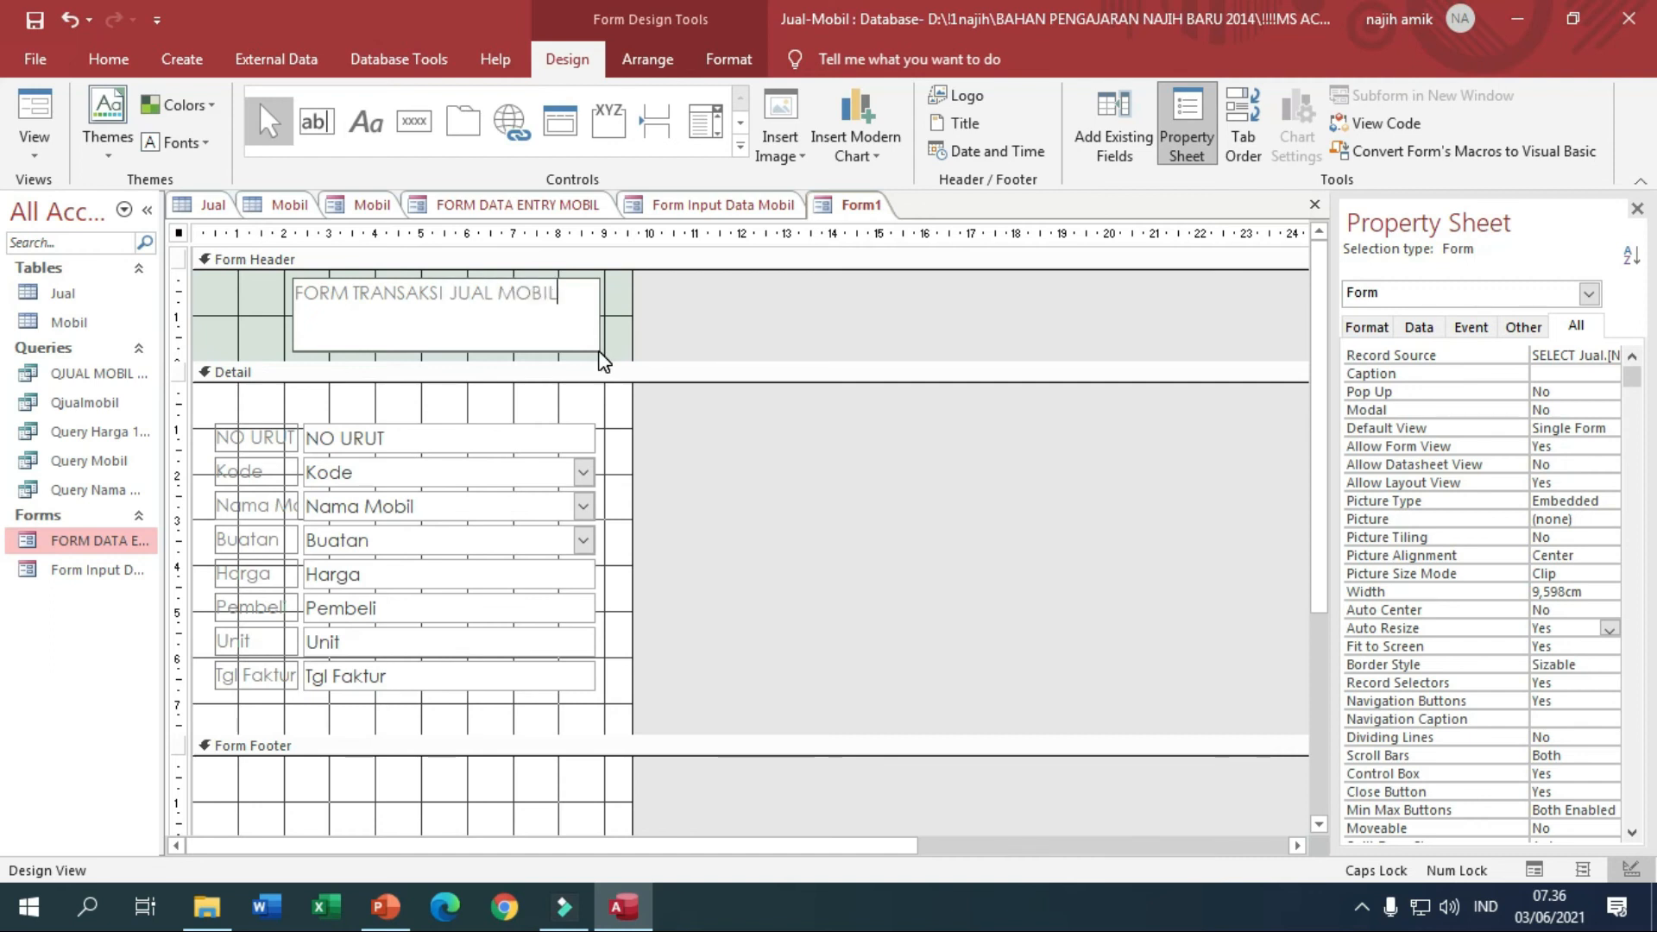
left_click(208, 331)
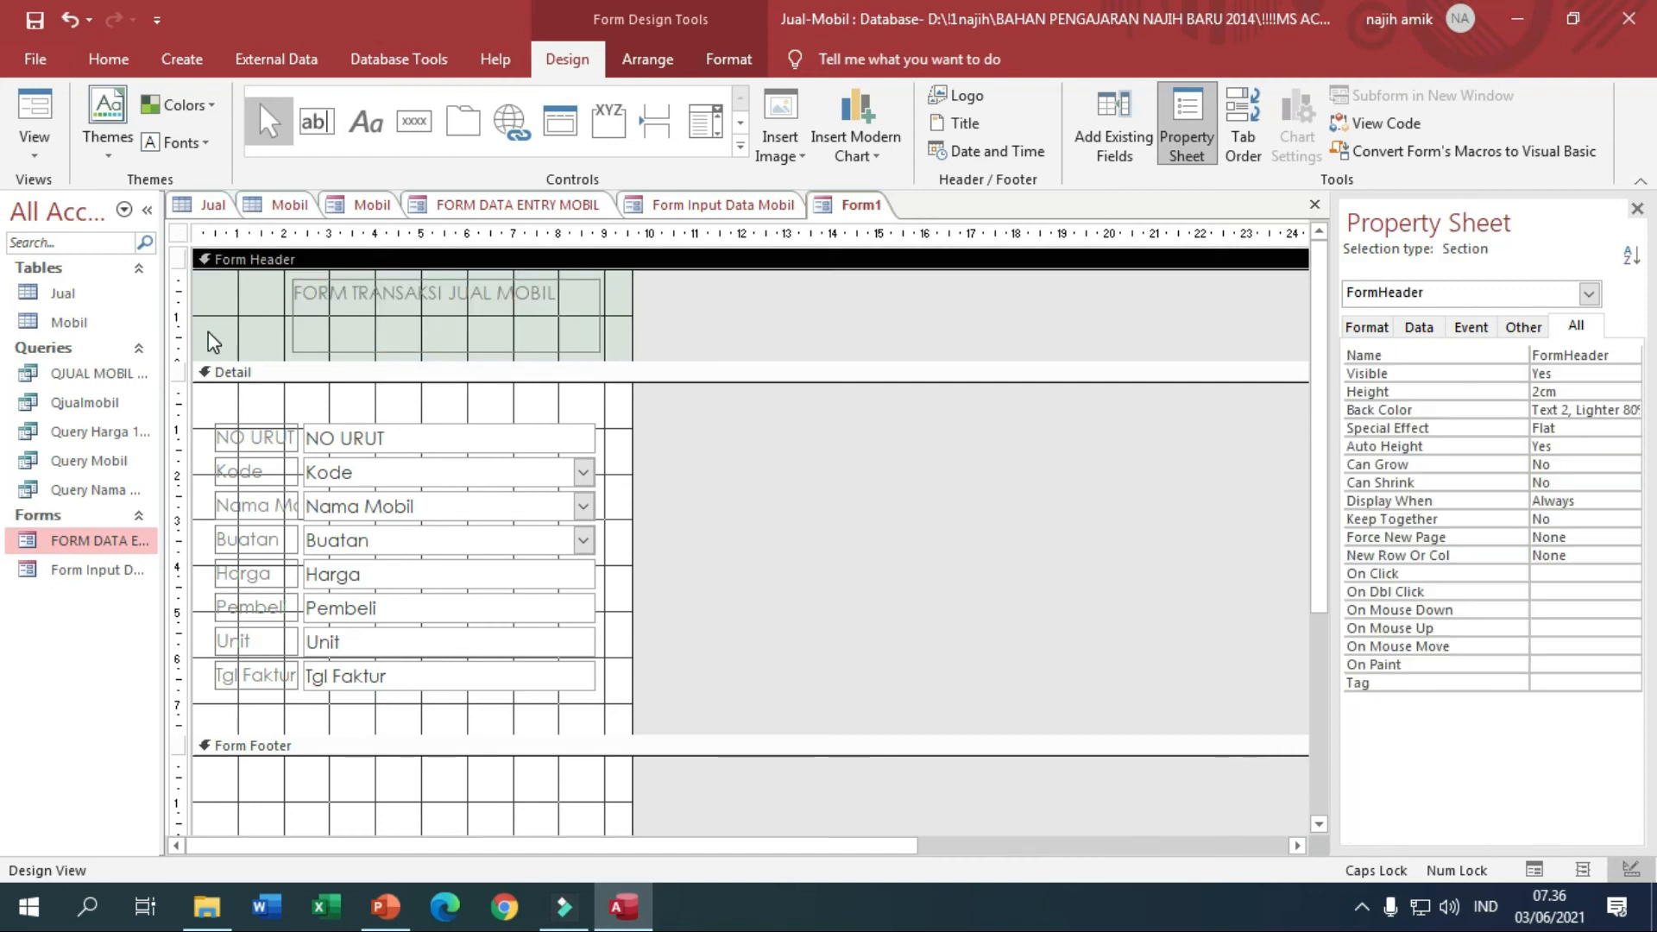
Make the header title label bold and set its font size to 12.
left_click(343, 287)
left_click(727, 58)
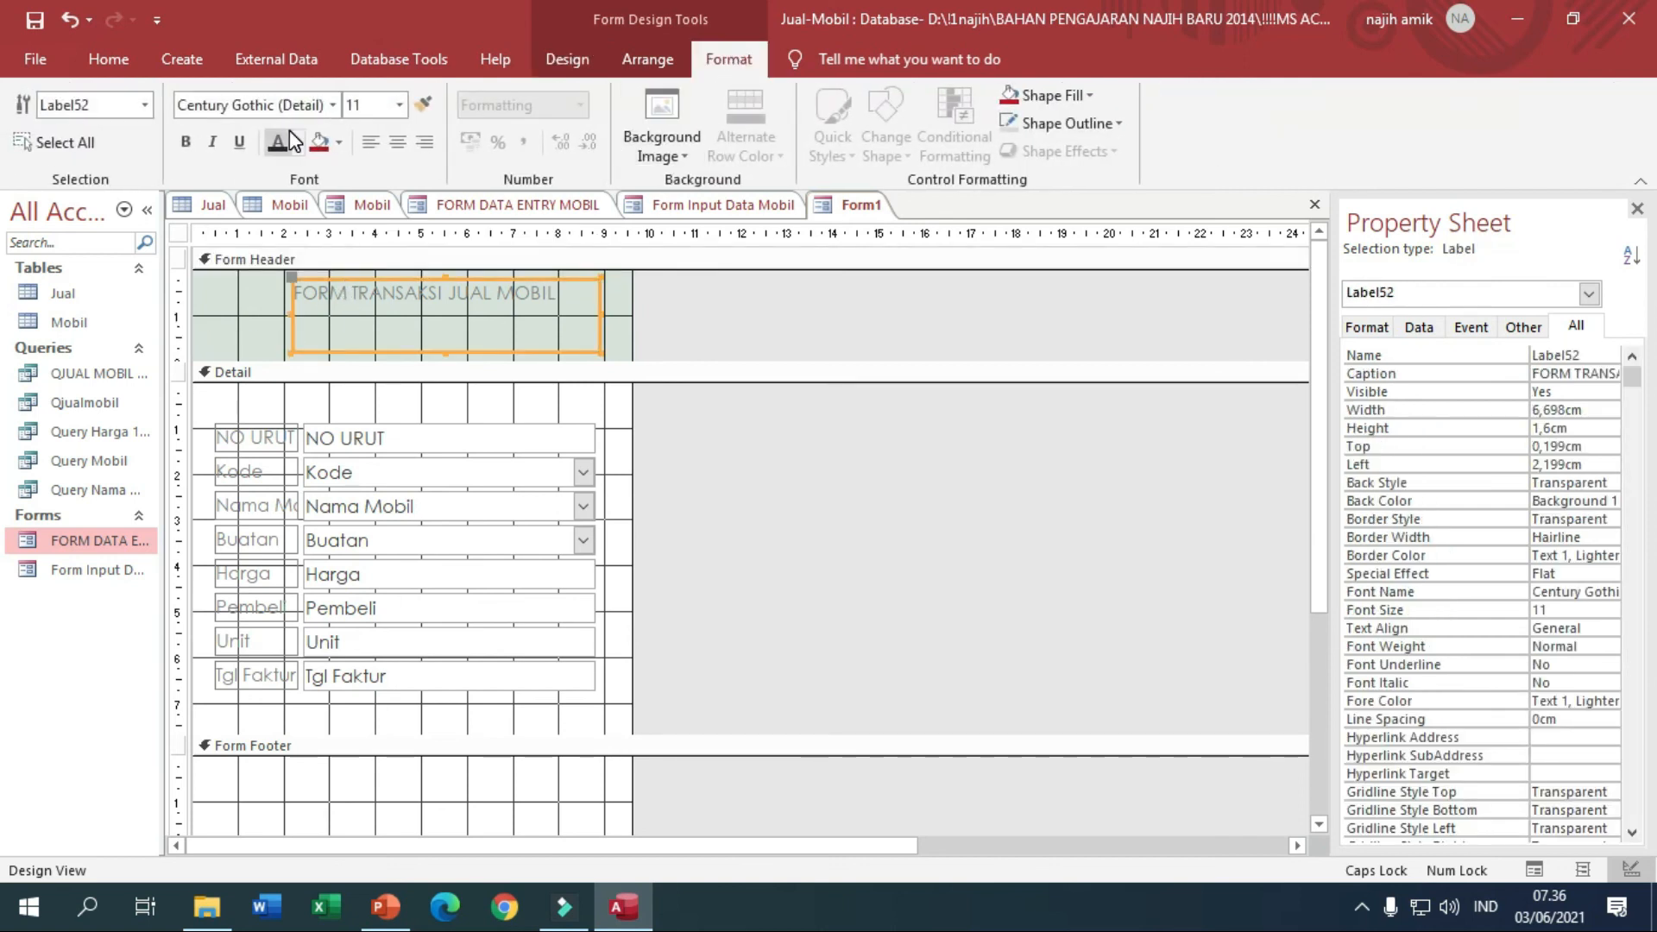
left_click(185, 142)
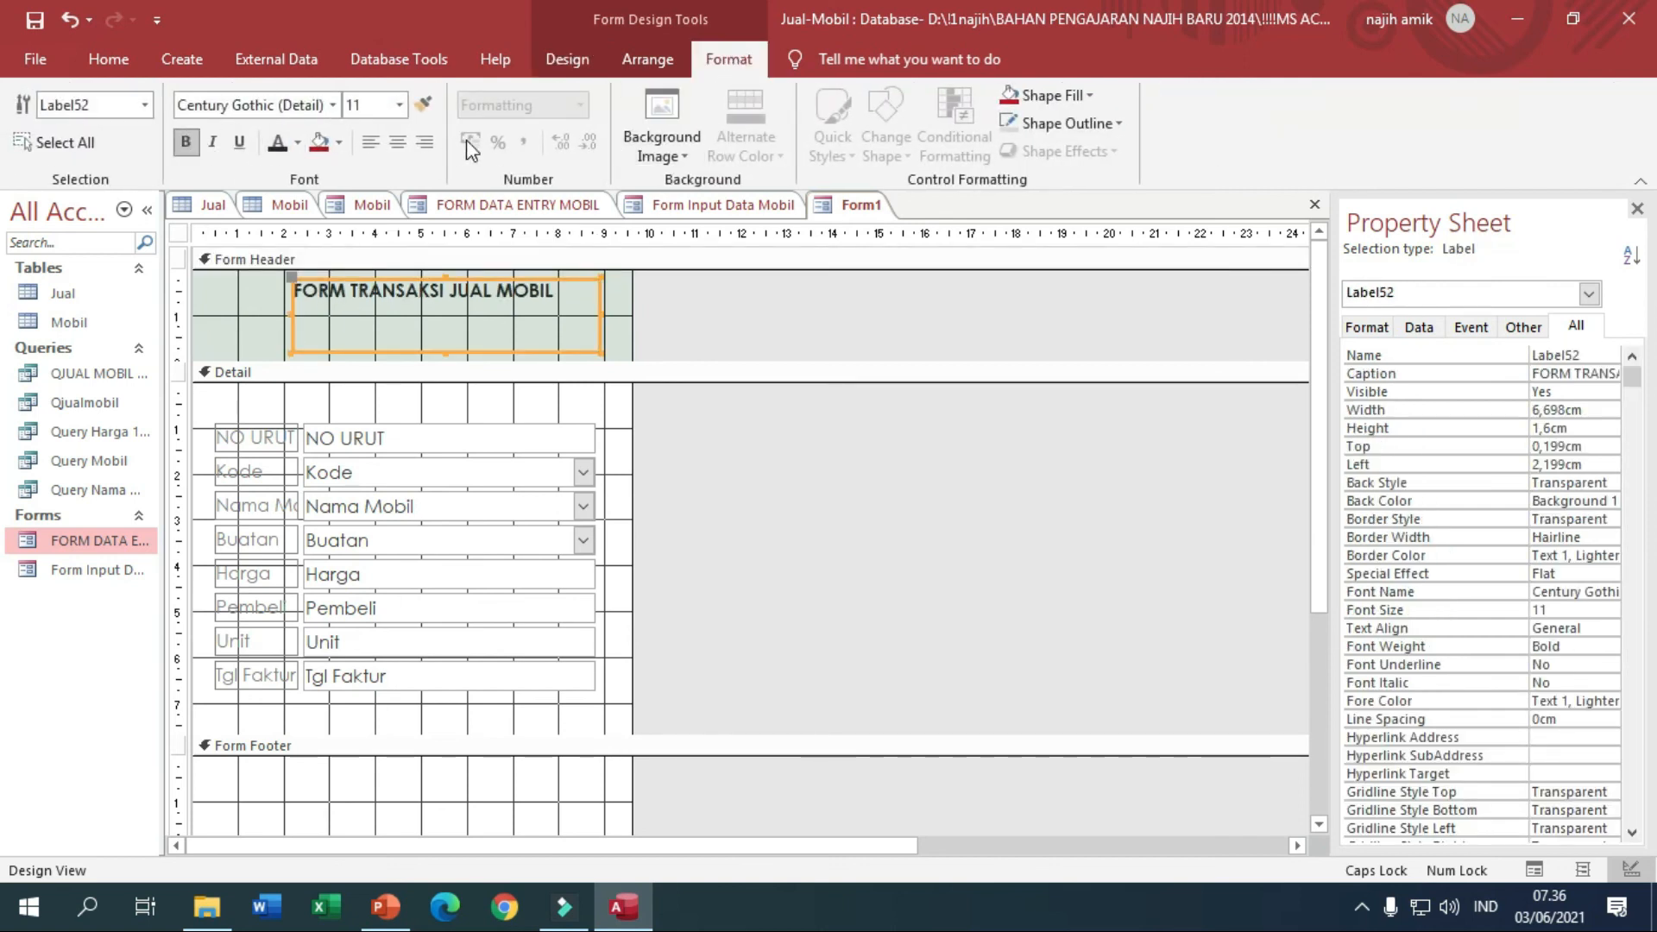
left_click(398, 104)
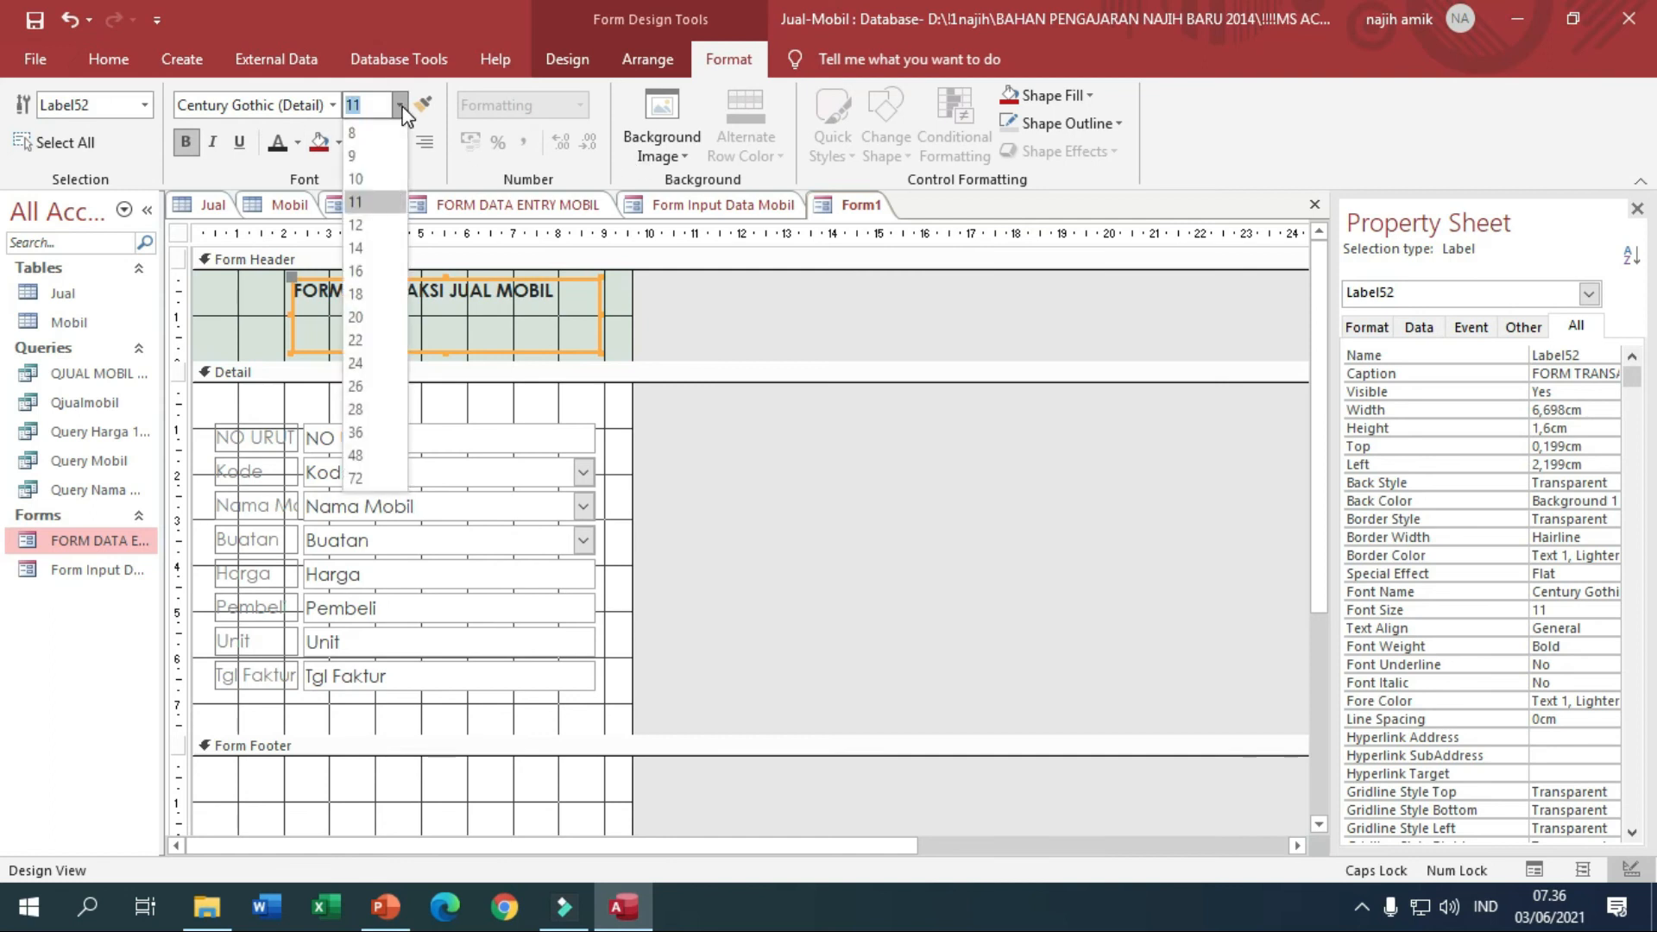
left_click(394, 264)
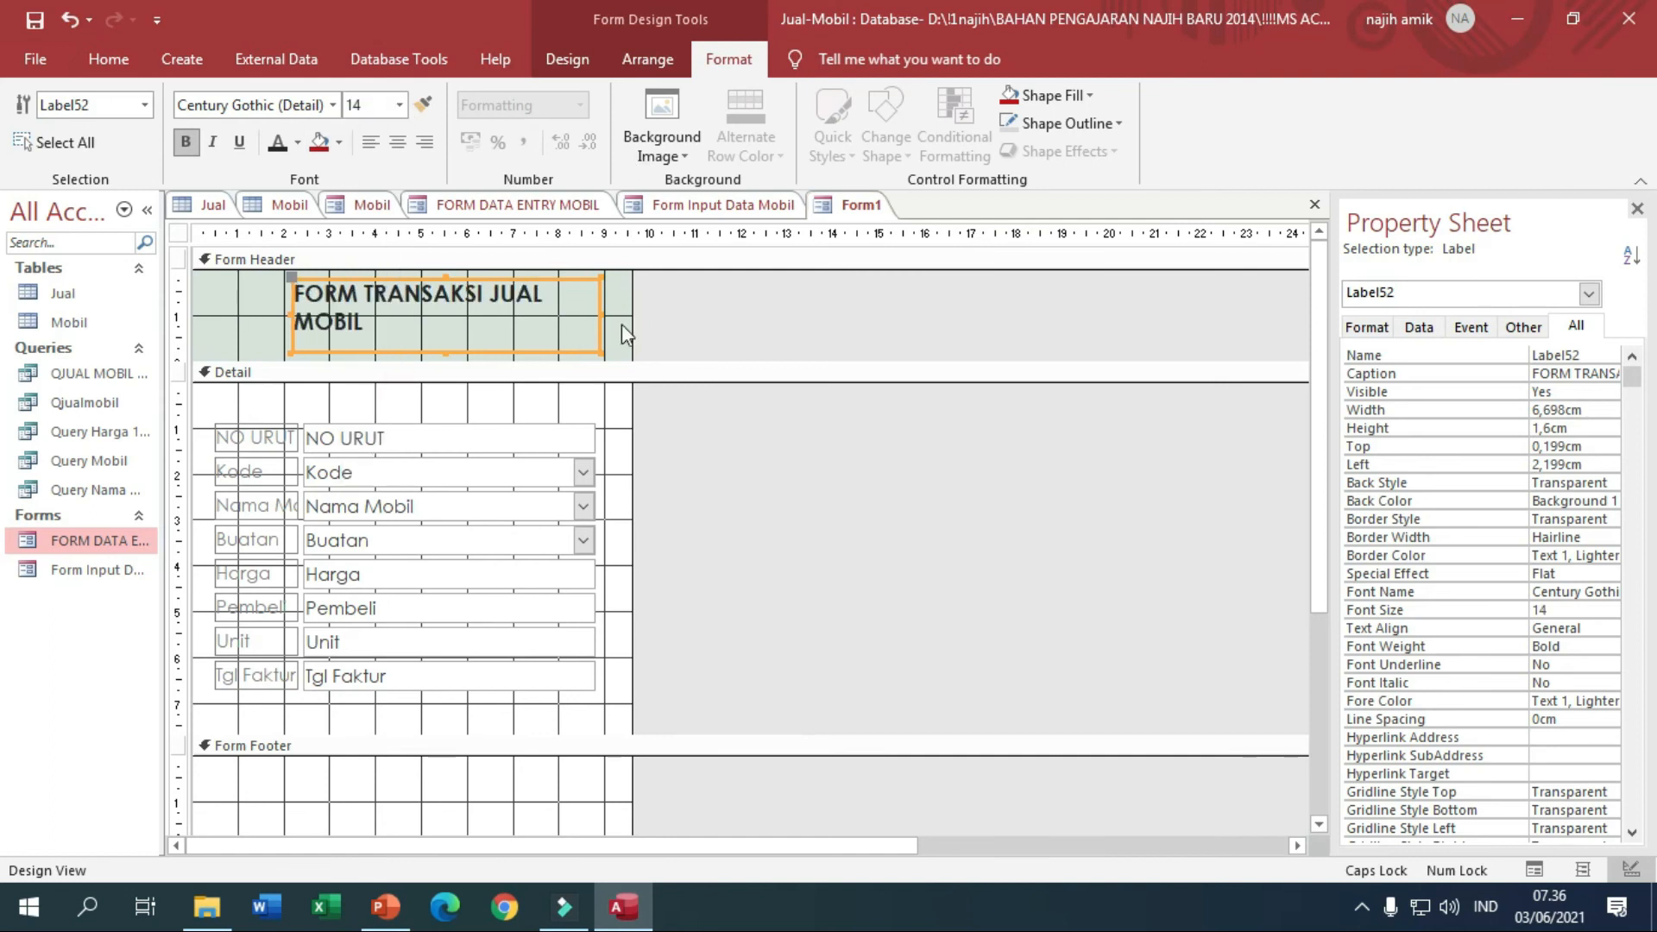
left_click(399, 105)
left_click(380, 227)
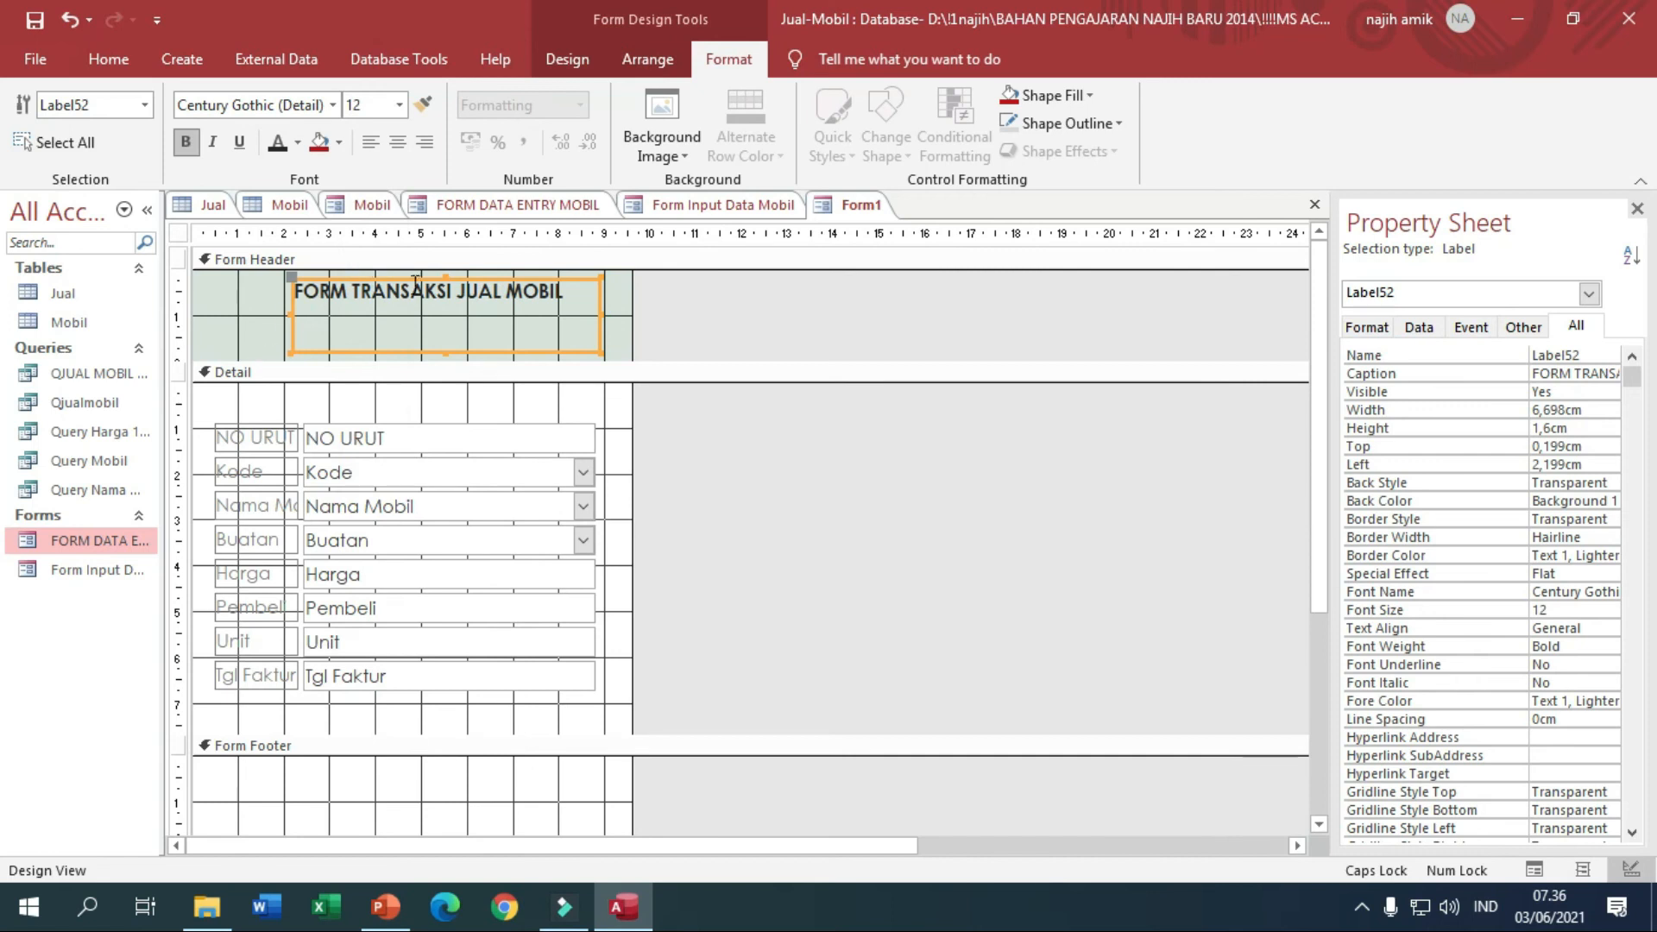
left_click(285, 328)
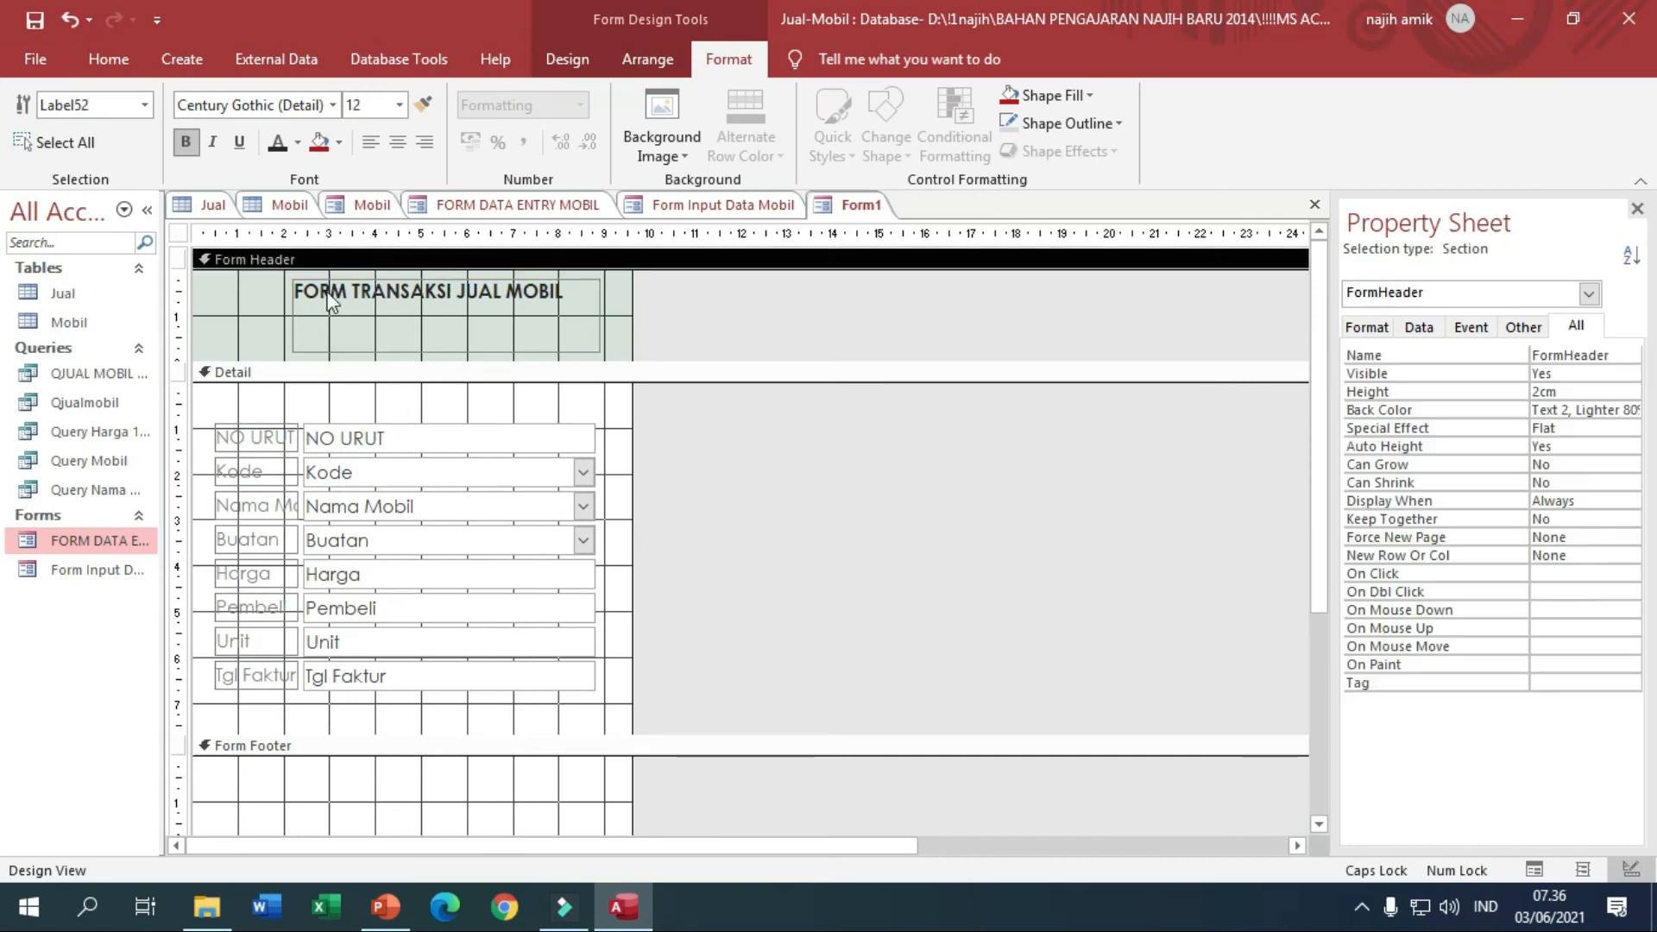
Draw an unbound object frame about 1.3 cm square beside the title in the form header.
left_click(563, 59)
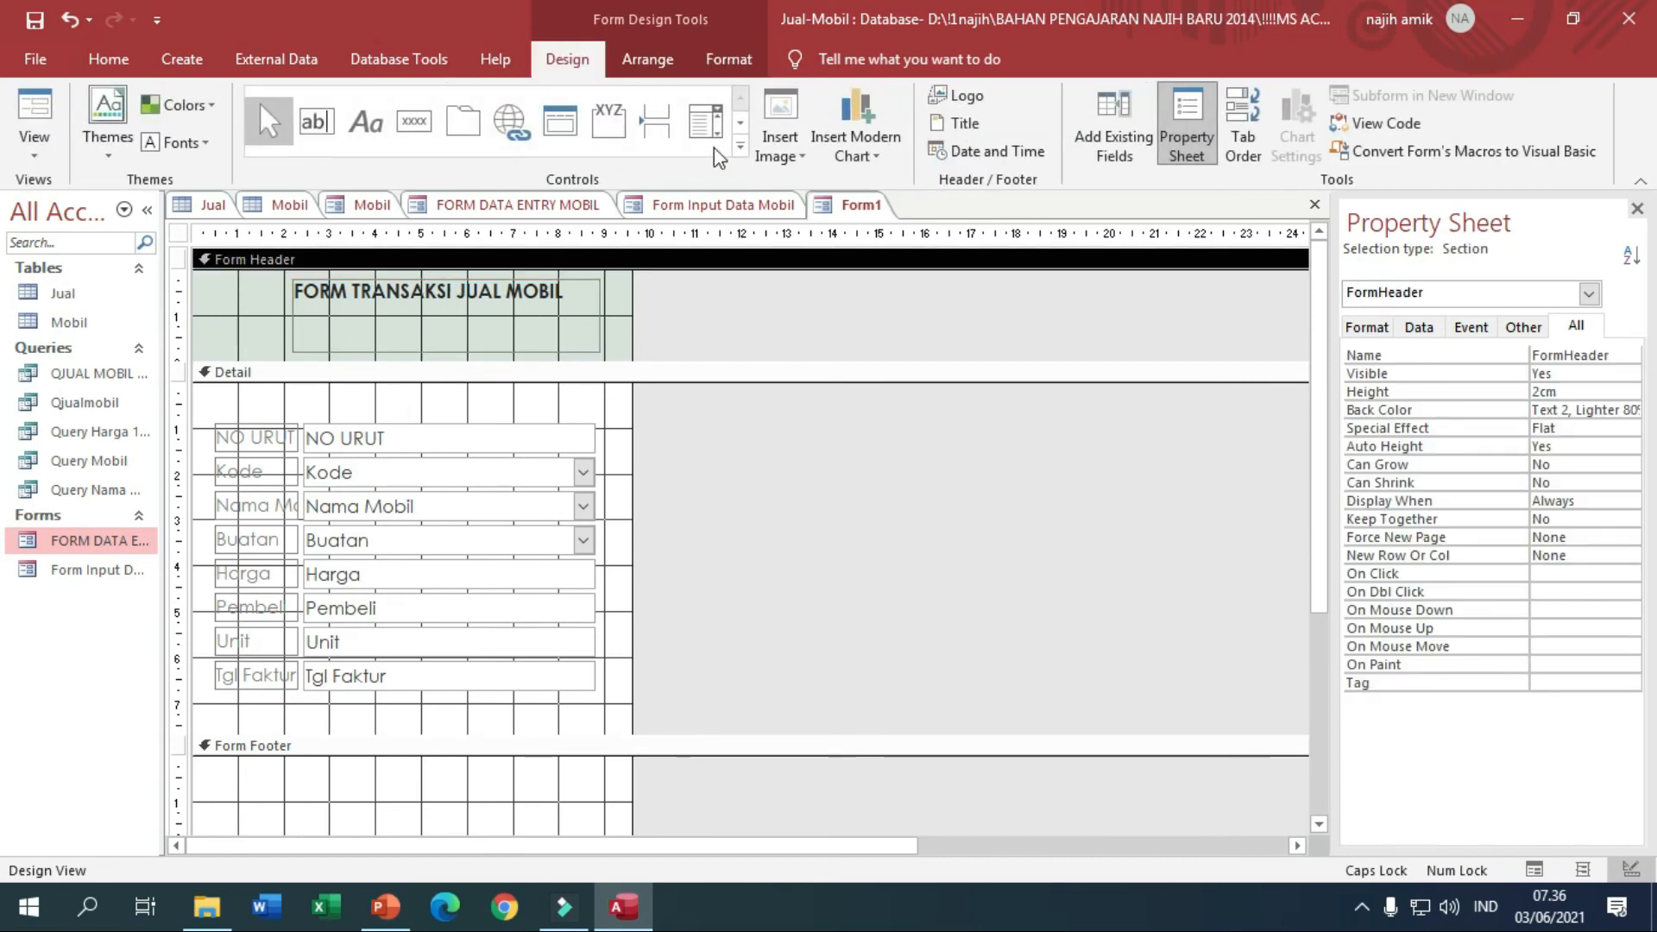
left_click(740, 147)
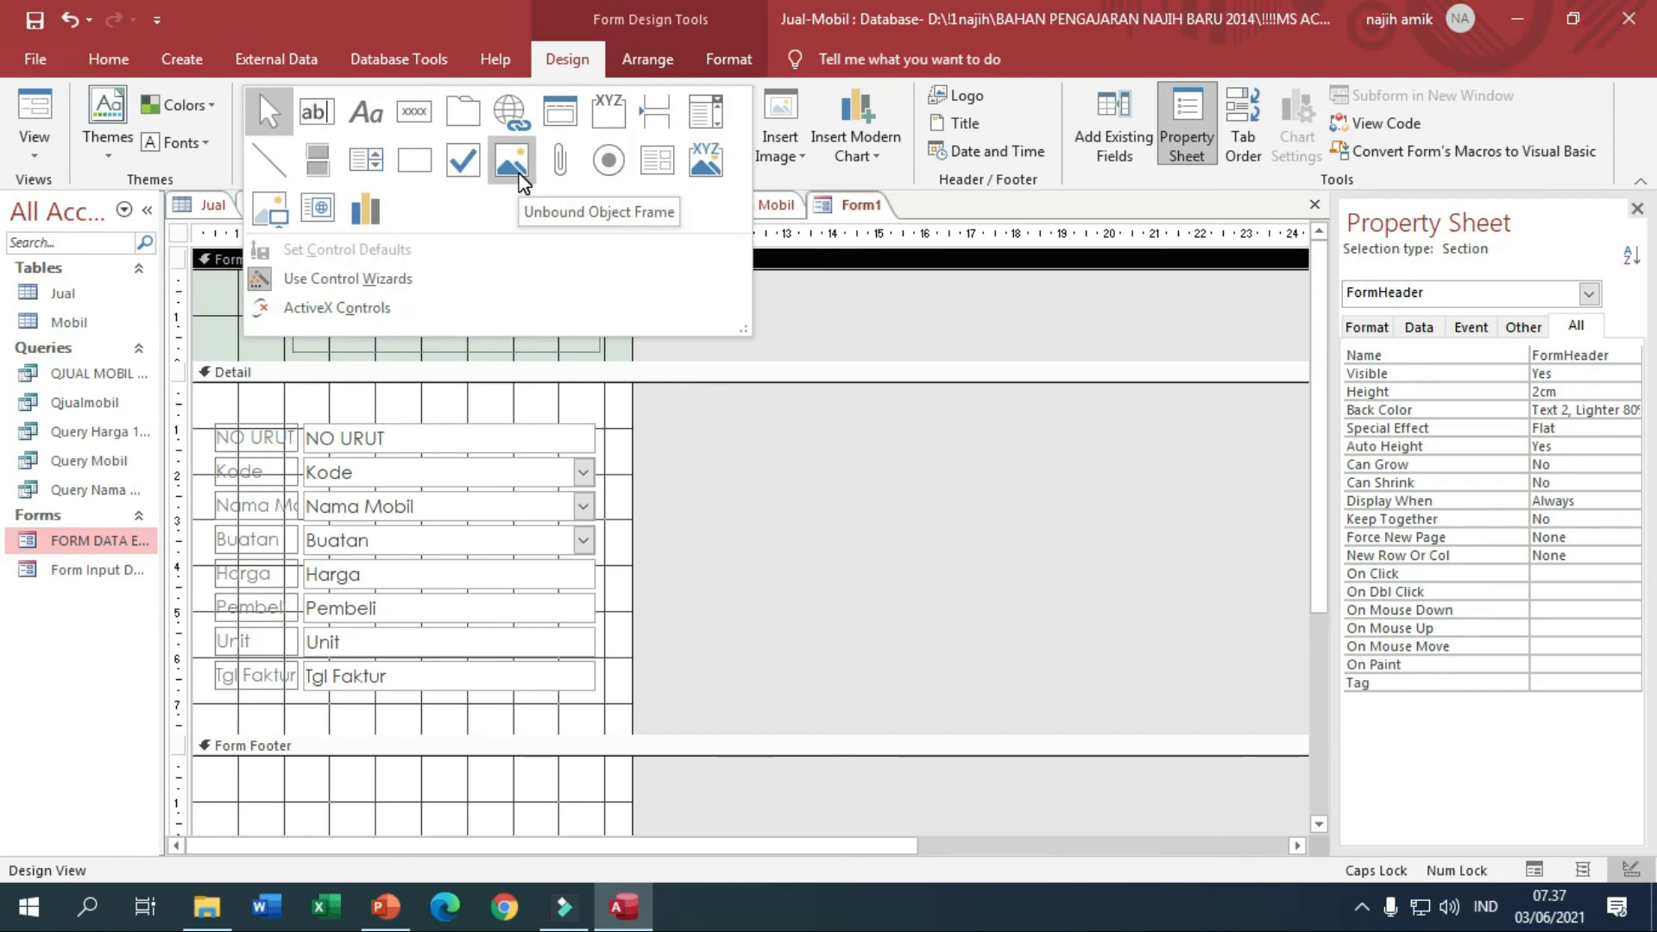
left_click(799, 155)
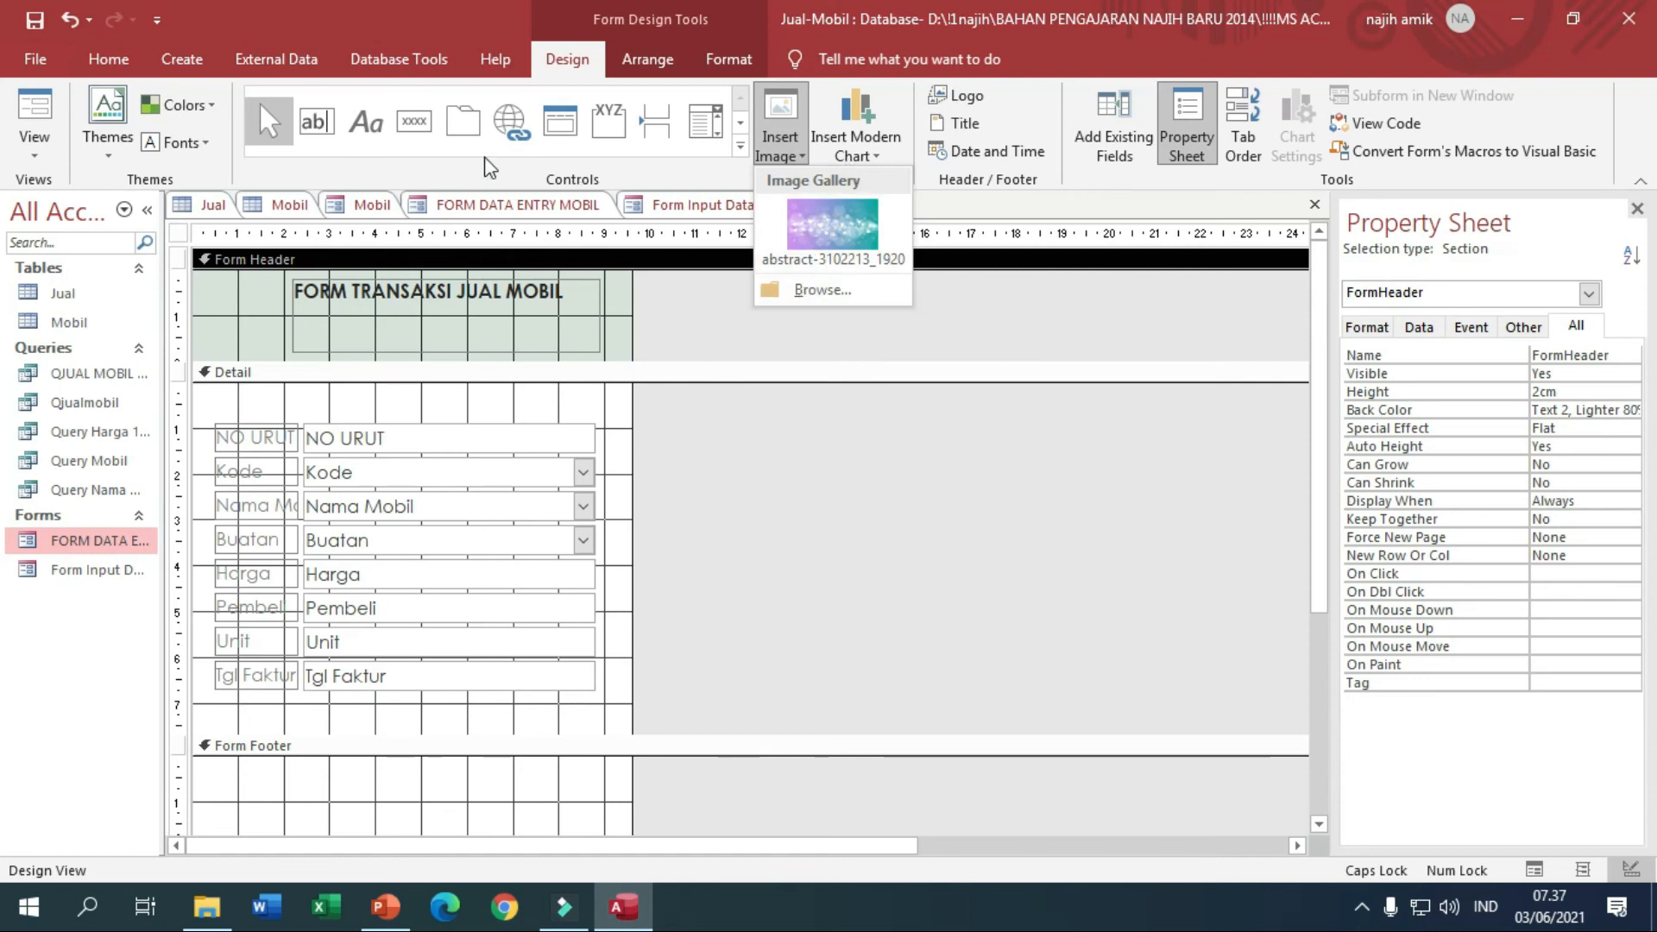
left_click(739, 145)
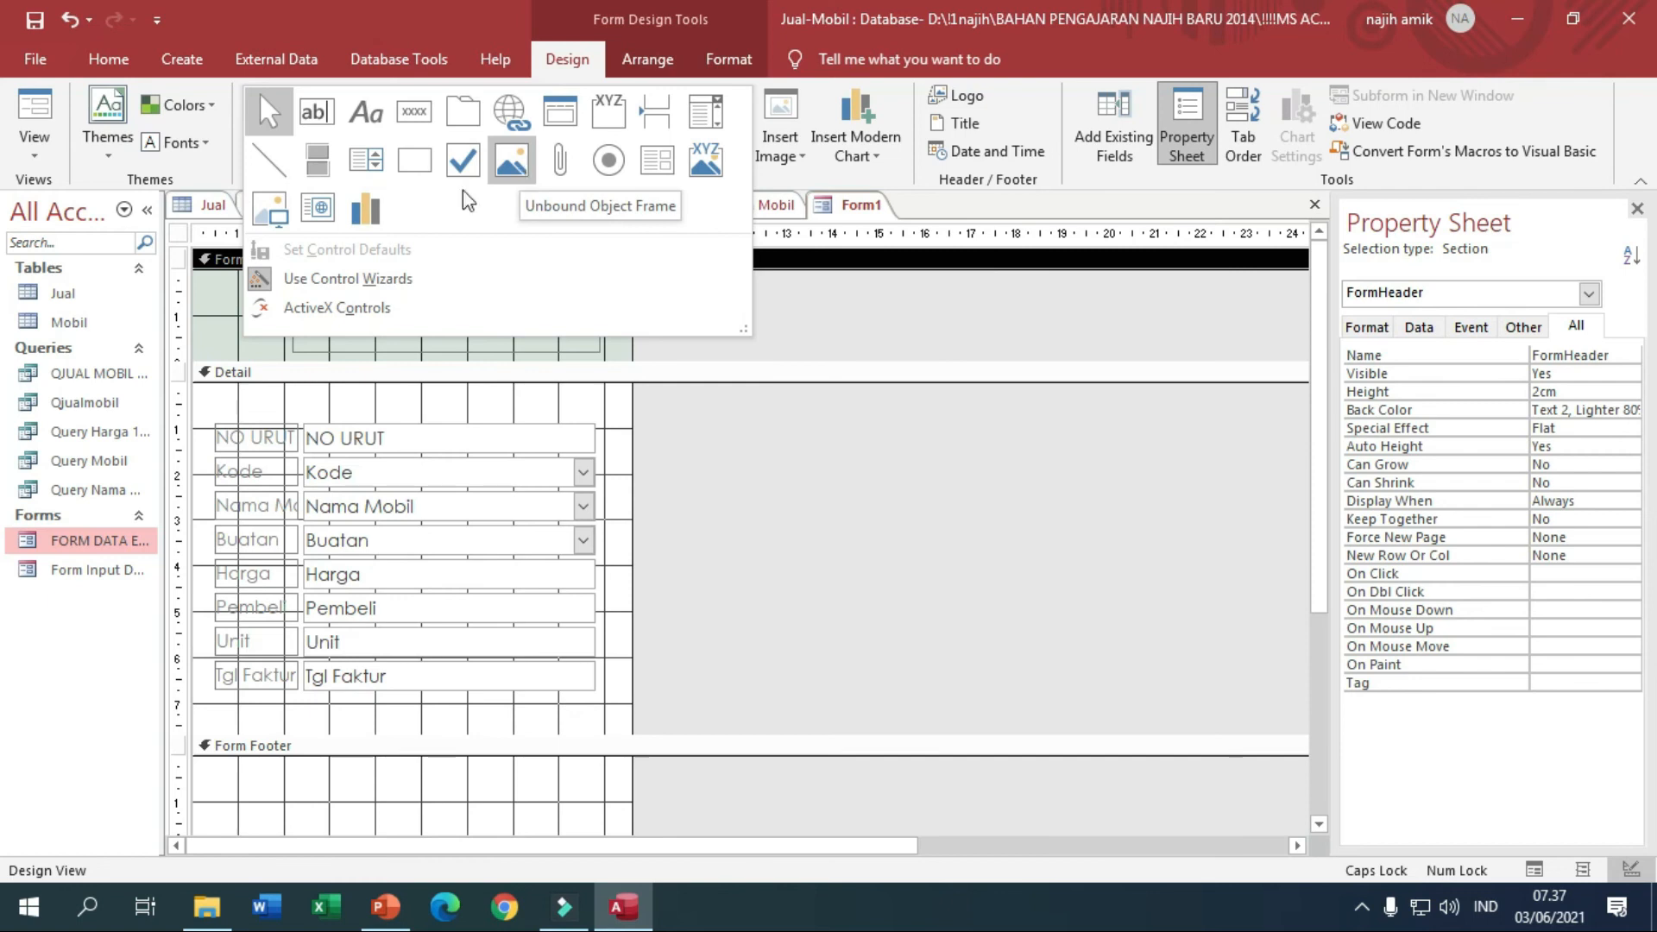
left_click(517, 167)
left_click_drag(211, 284, 270, 342)
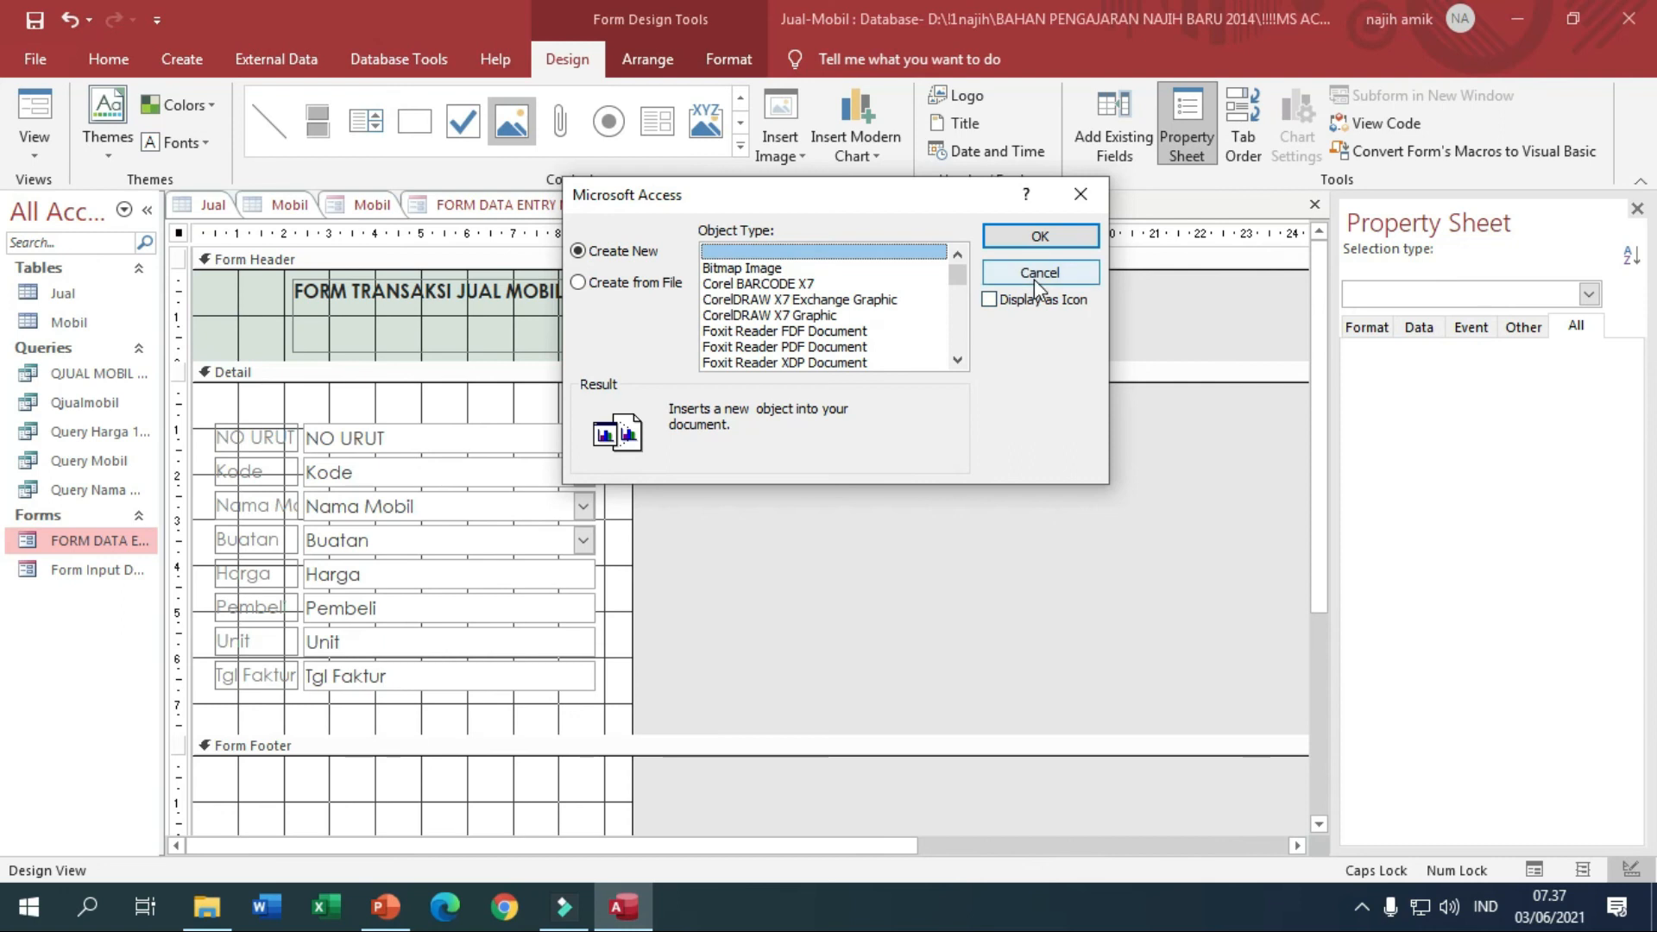
Fill the object frame from the existing file 24850-9-world-wide-web-clipart-thumb.png in the Logo folder.
left_click_drag(955, 275, 959, 241)
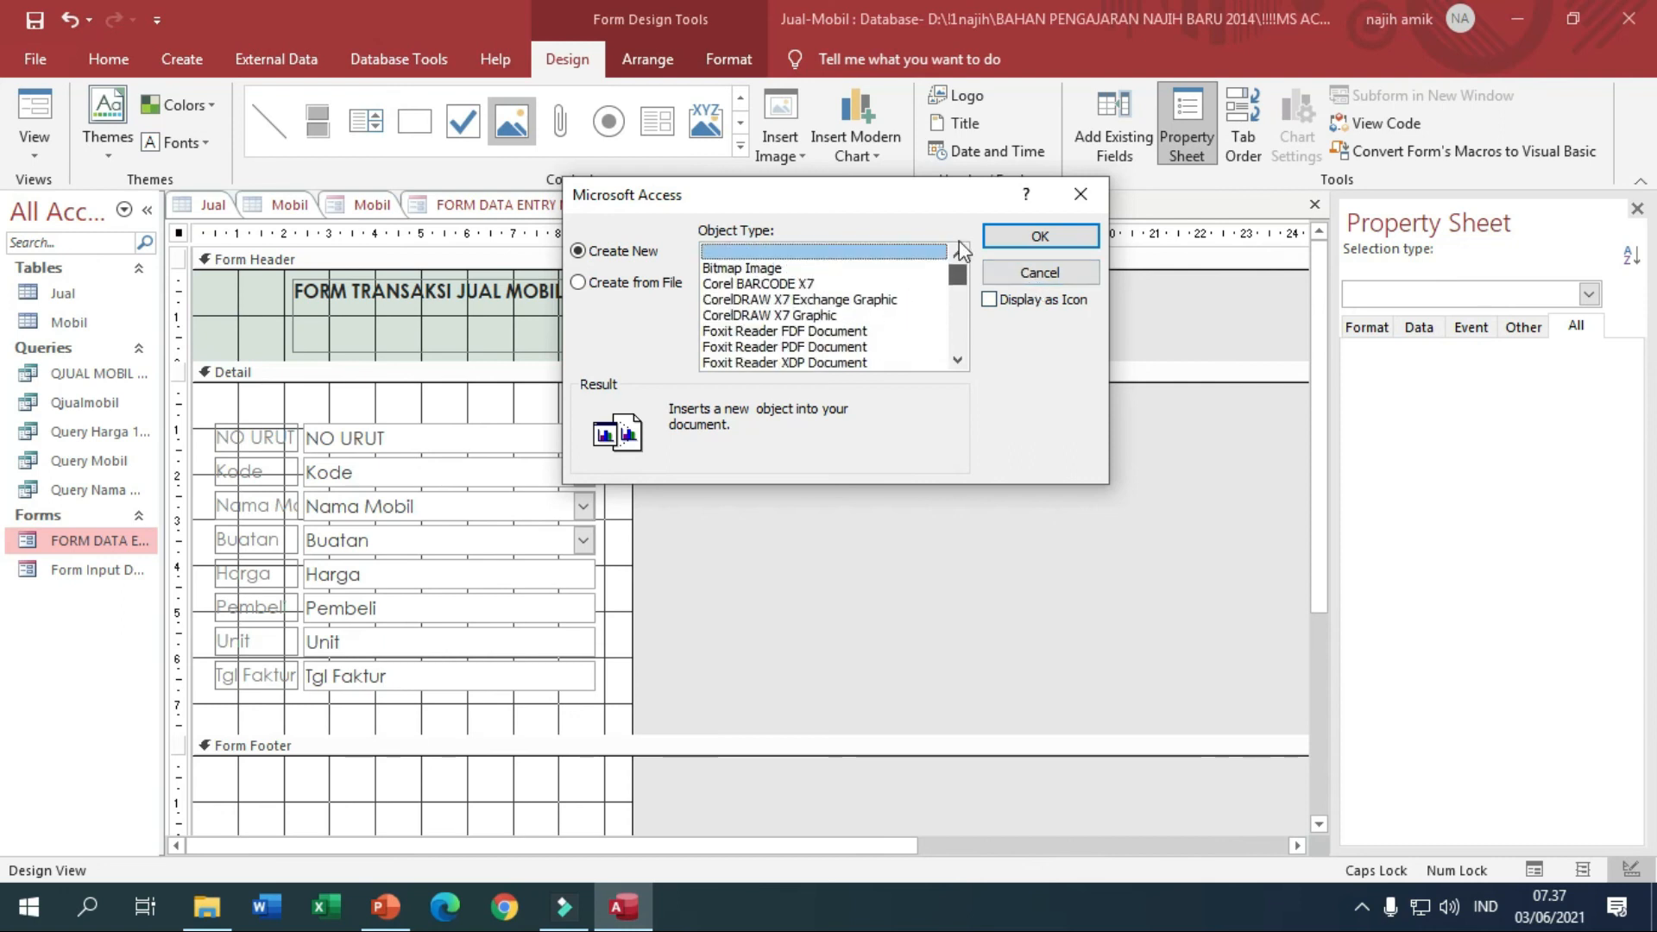
left_click(643, 283)
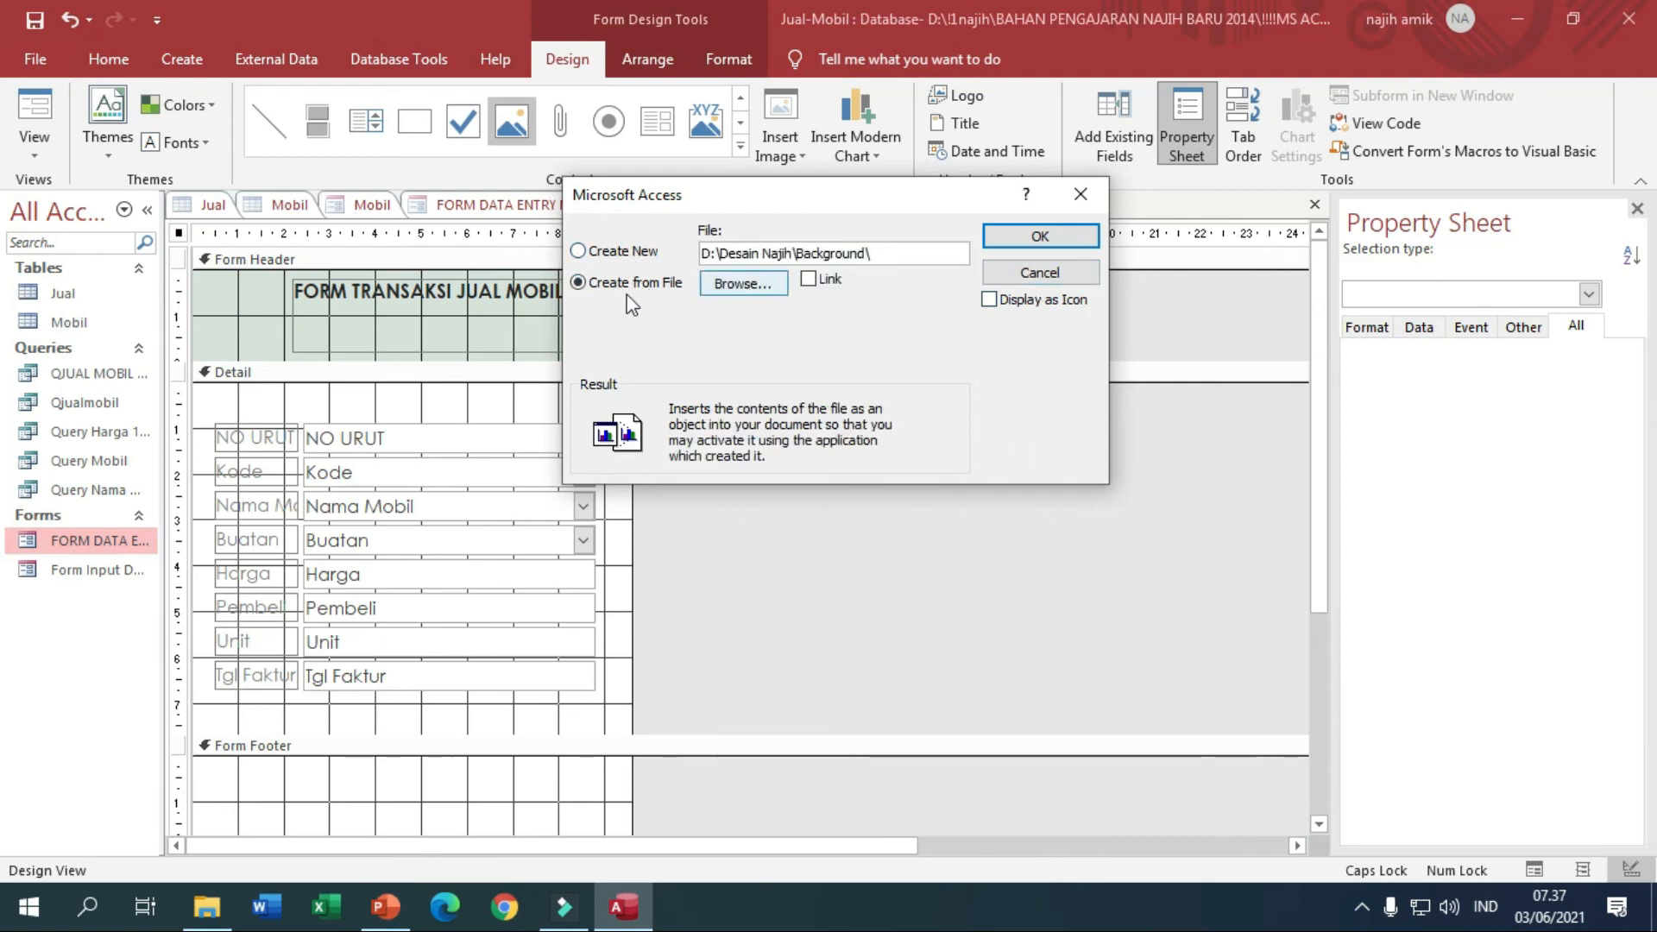
left_click(731, 285)
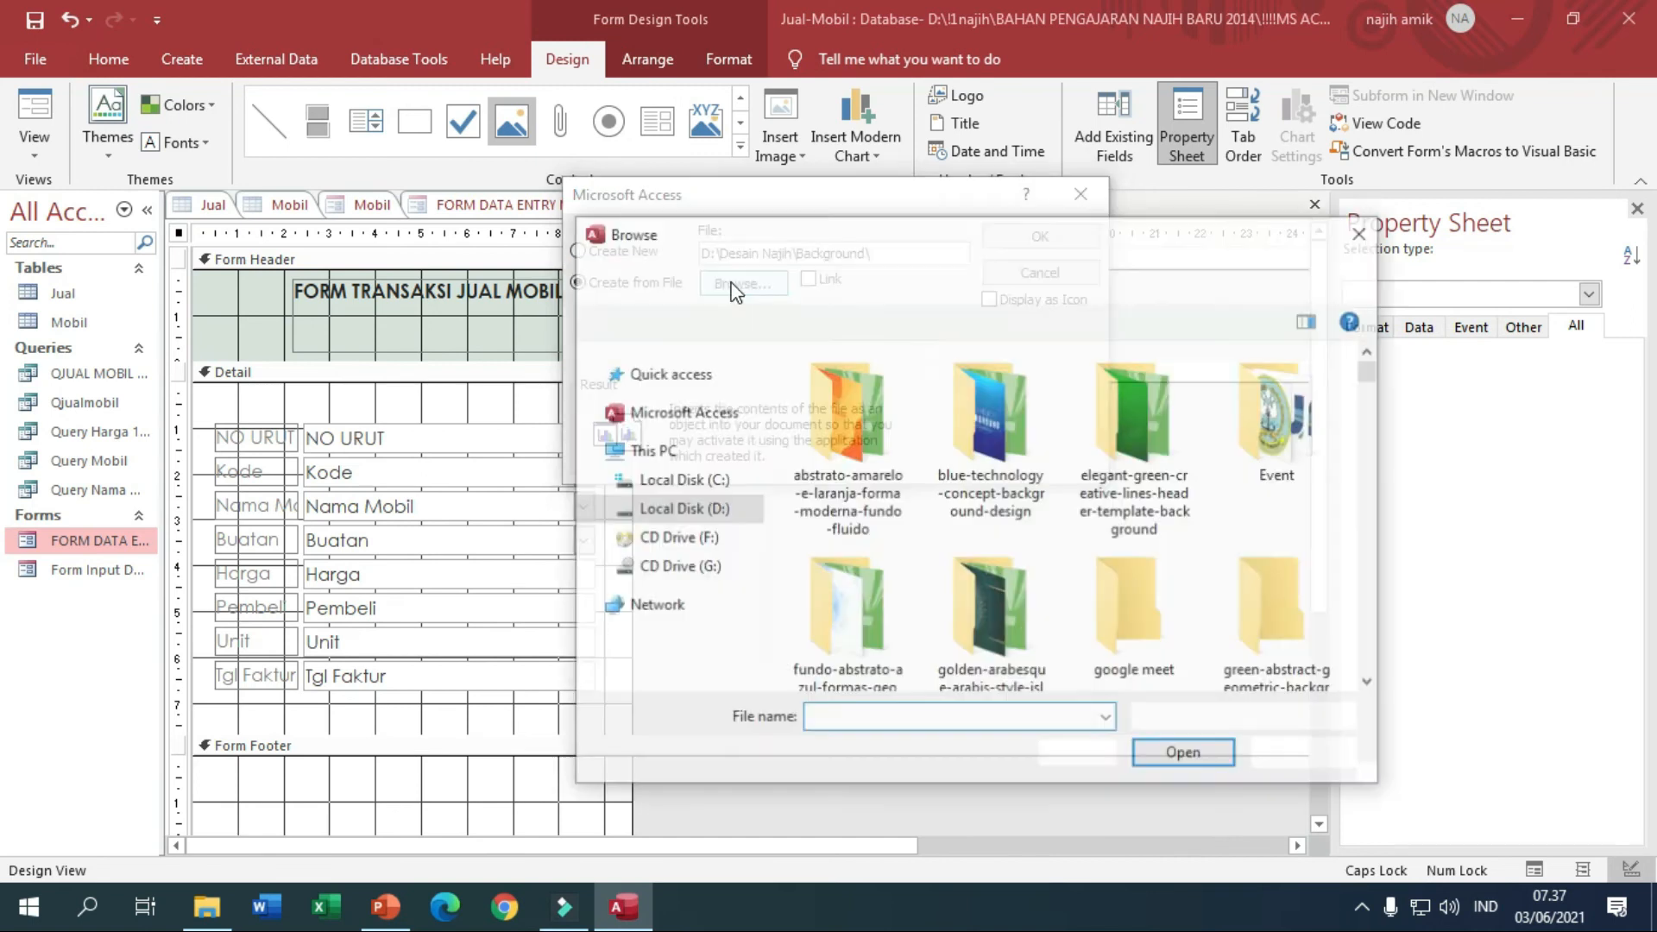
left_click(824, 274)
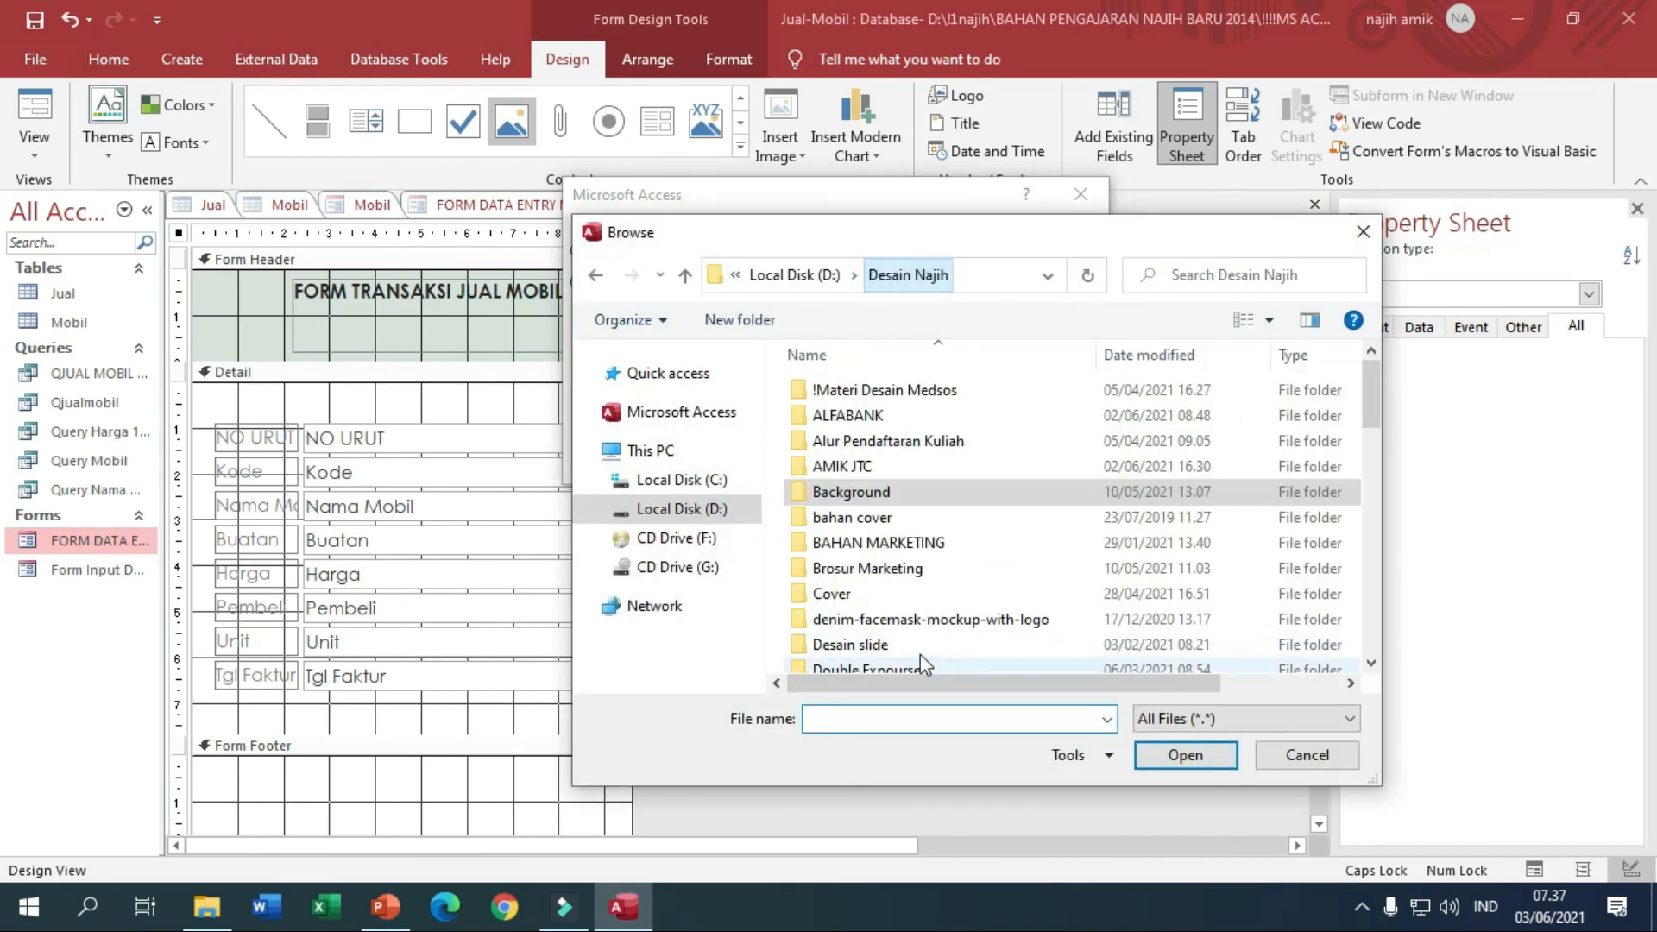
scroll(883, 562, "down", 3)
scroll(856, 509, "down", 2)
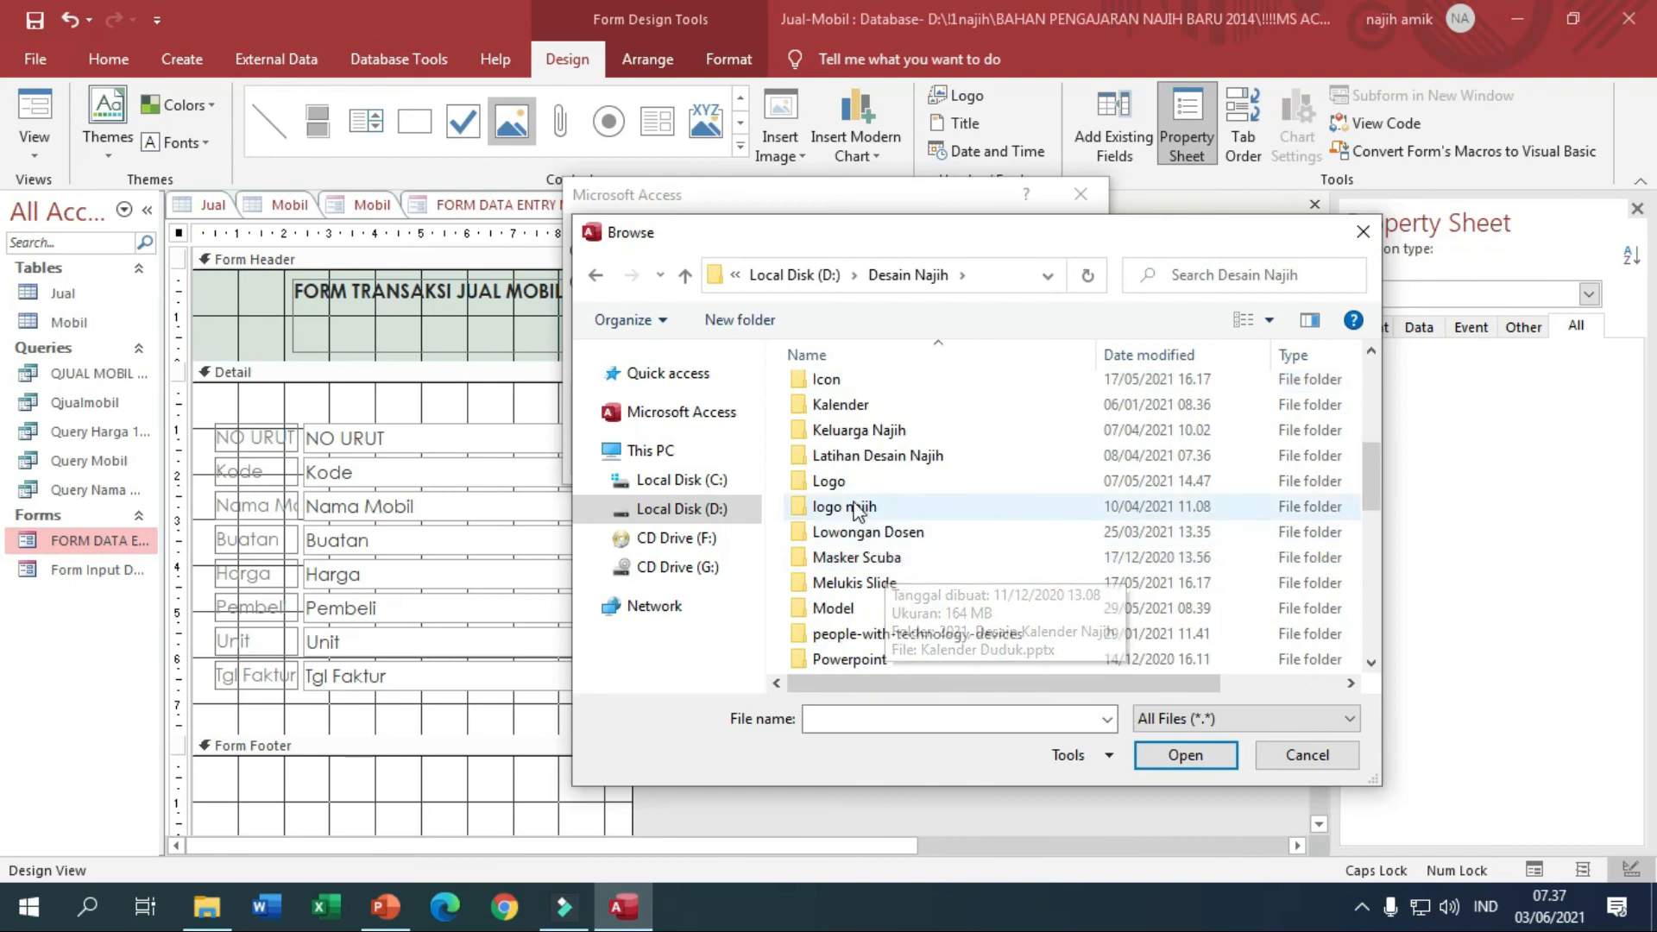
double_click(830, 481)
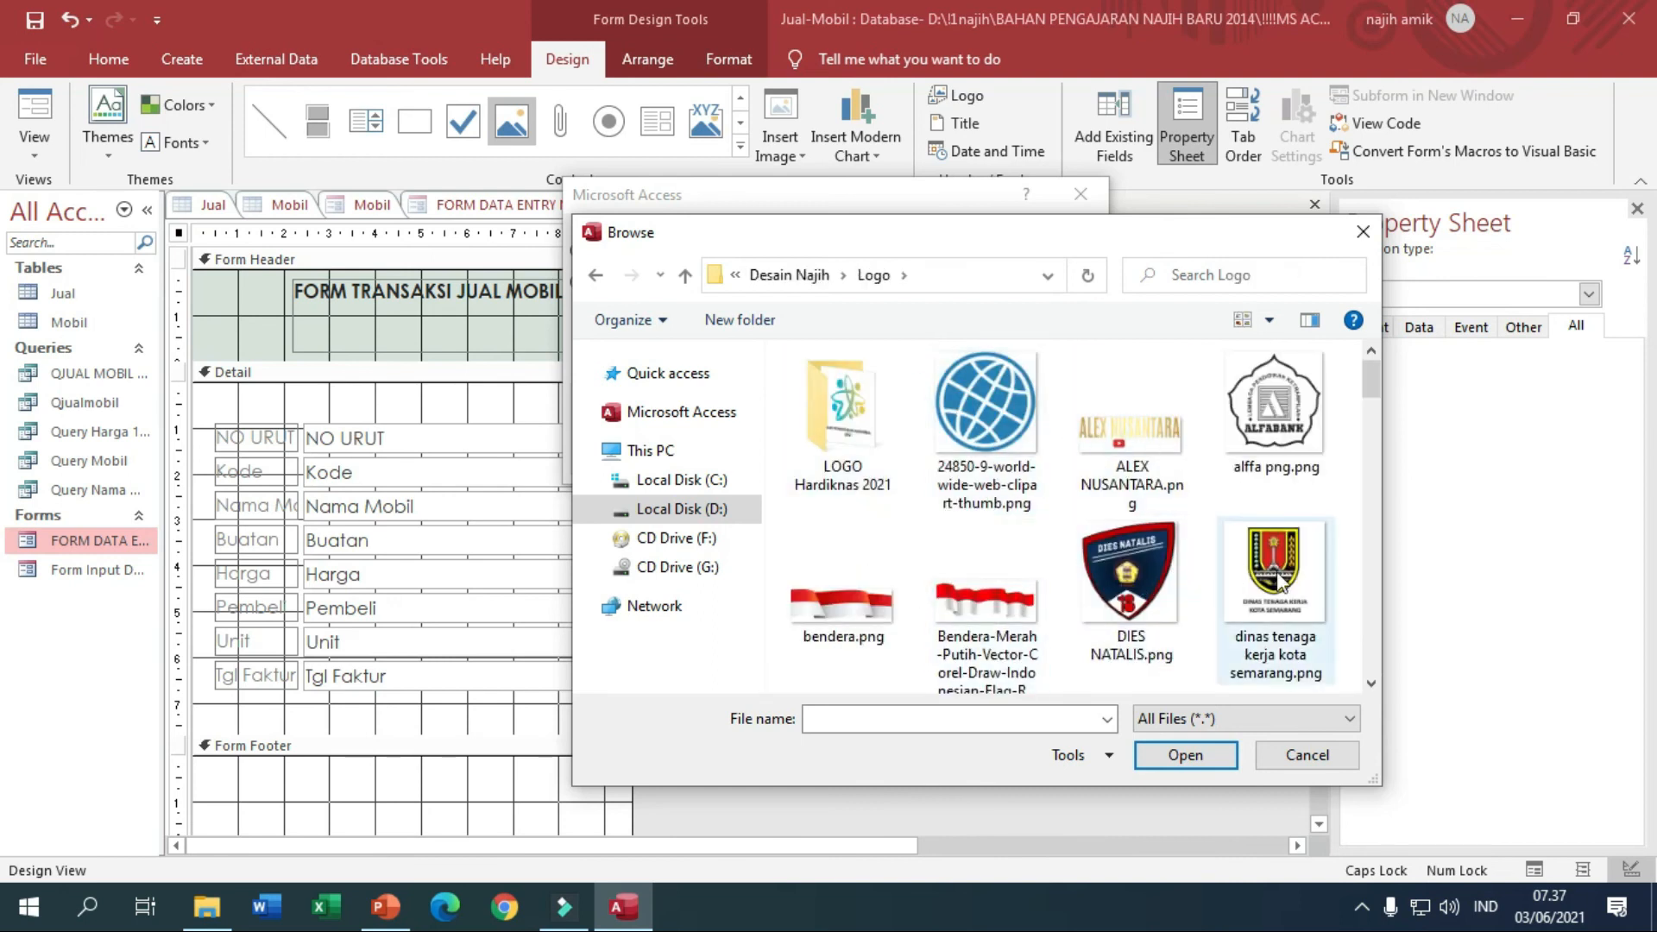
left_click(985, 403)
left_click(1197, 746)
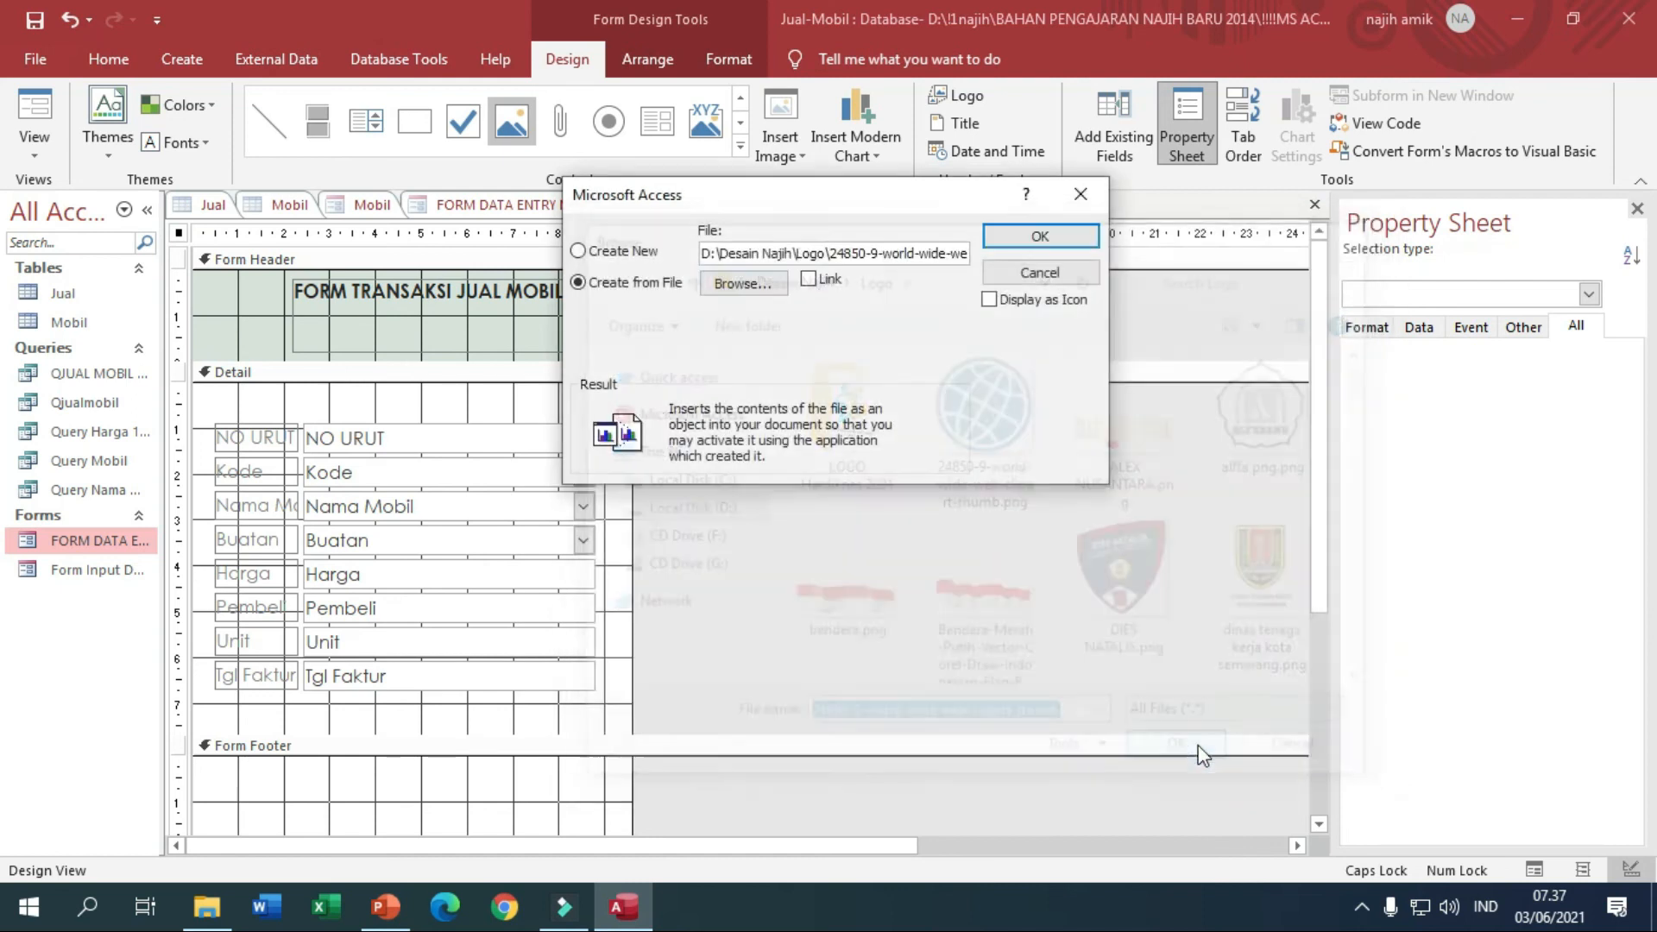
left_click(1026, 239)
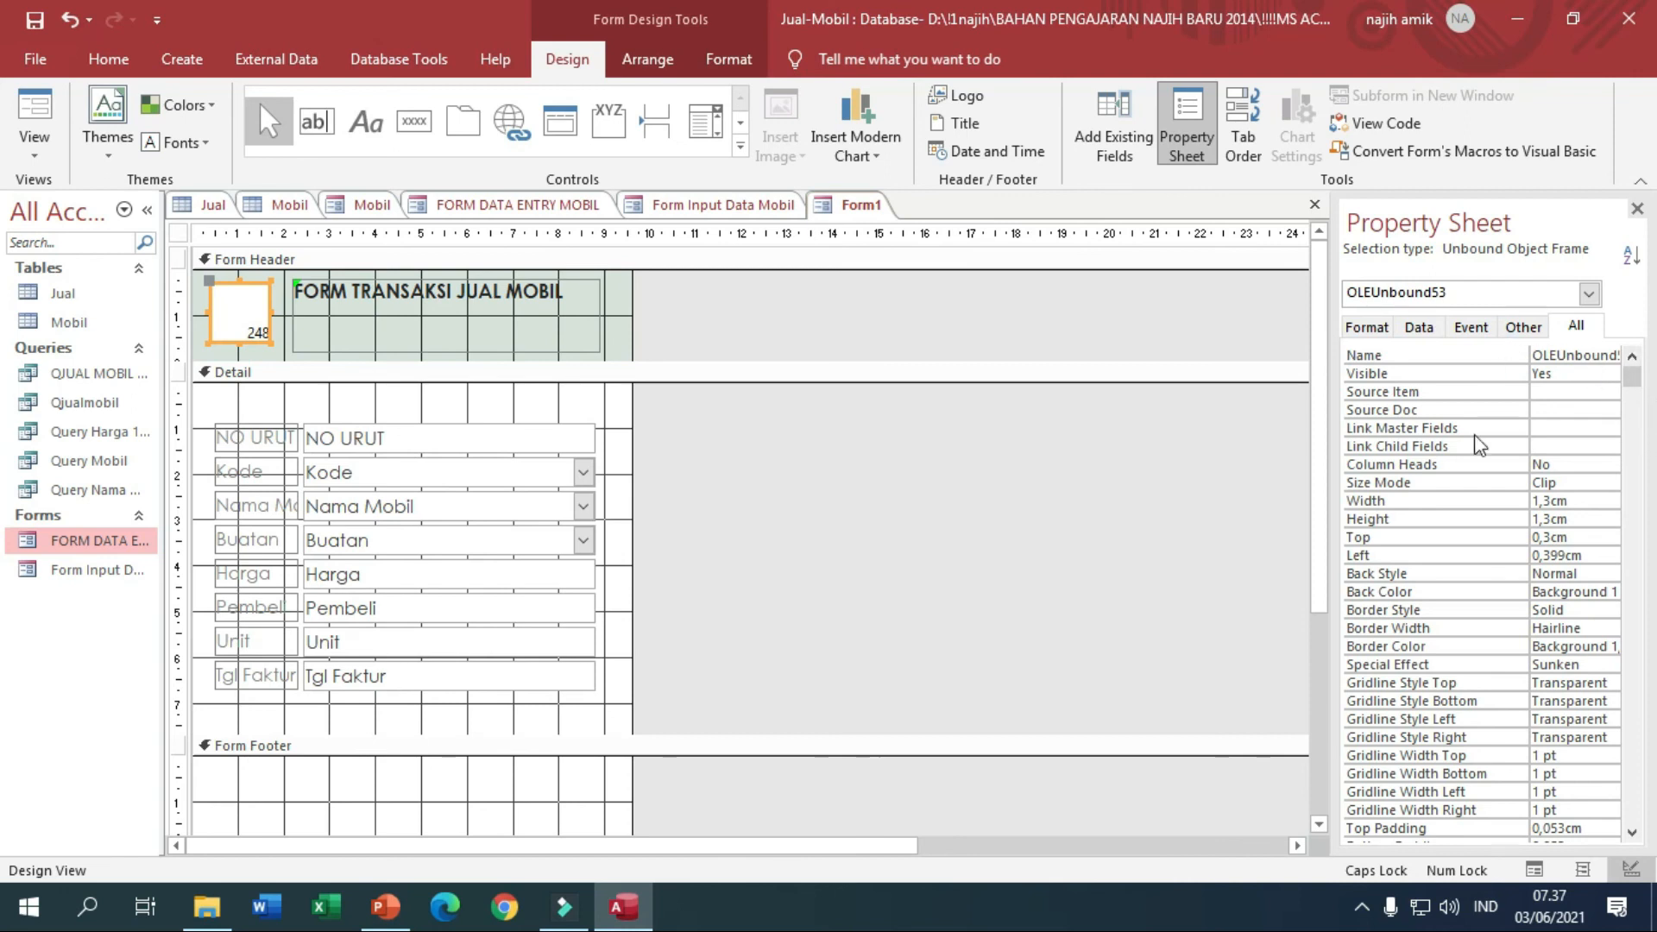
Check the unbound object frame's format properties and delete the frame from the form header.
left_click(1372, 328)
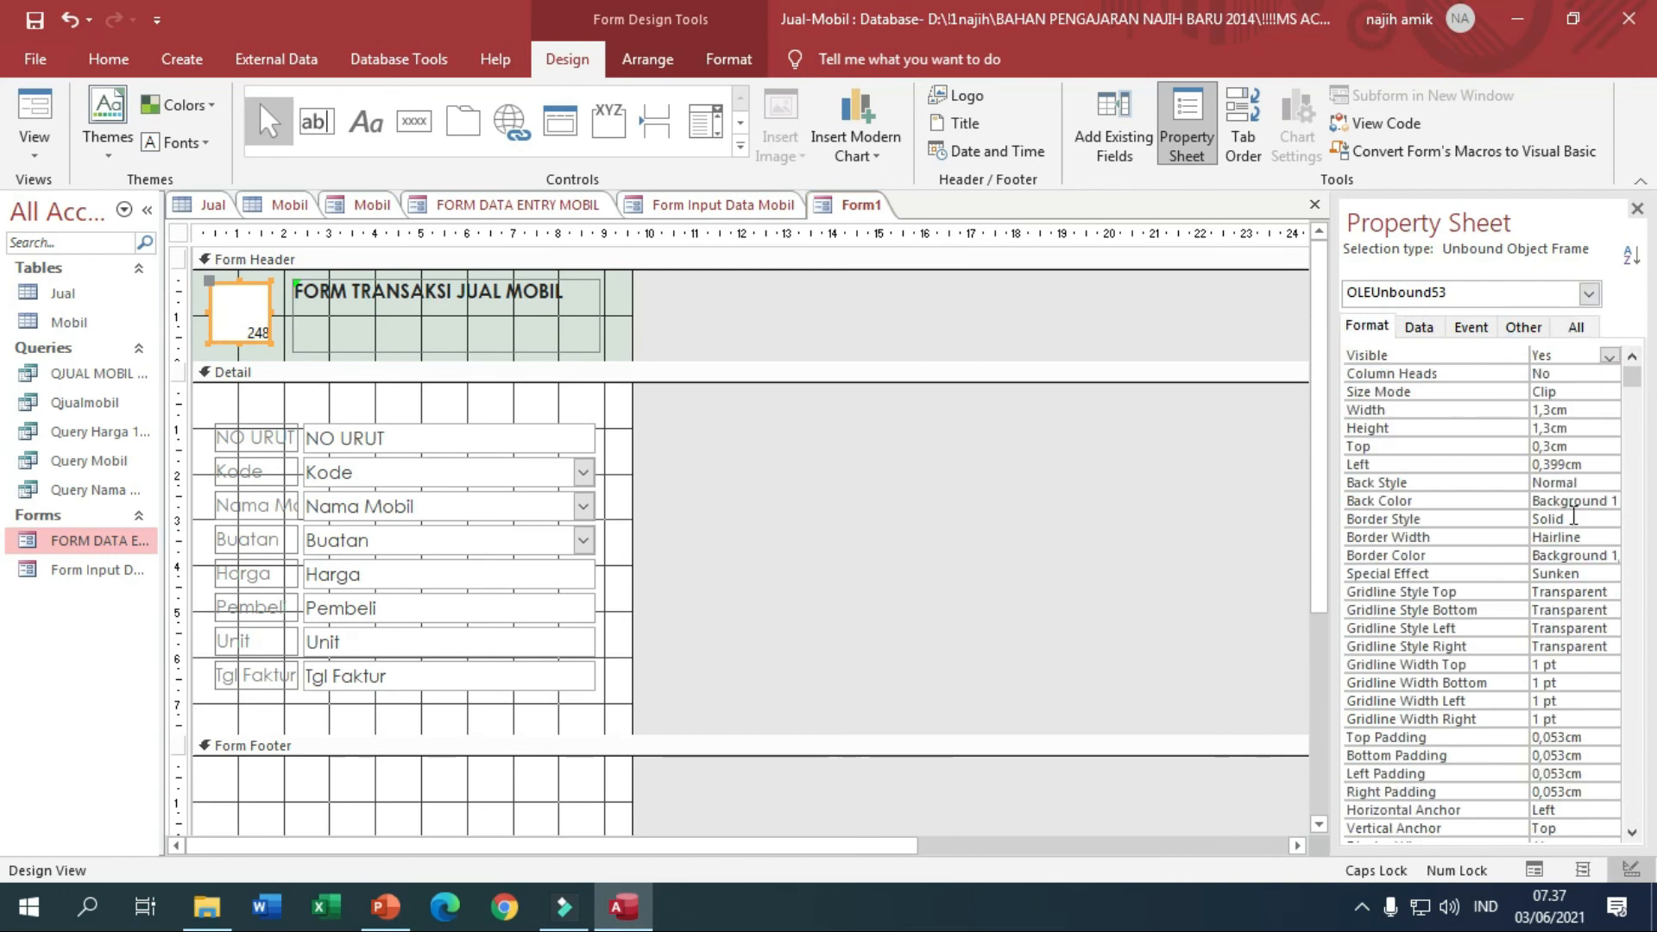
left_click(253, 350)
left_click(241, 317)
key("Delete")
Draw a bound object frame about 1.6 by 1.5 cm beside the header title and delete its attached label.
left_click(740, 147)
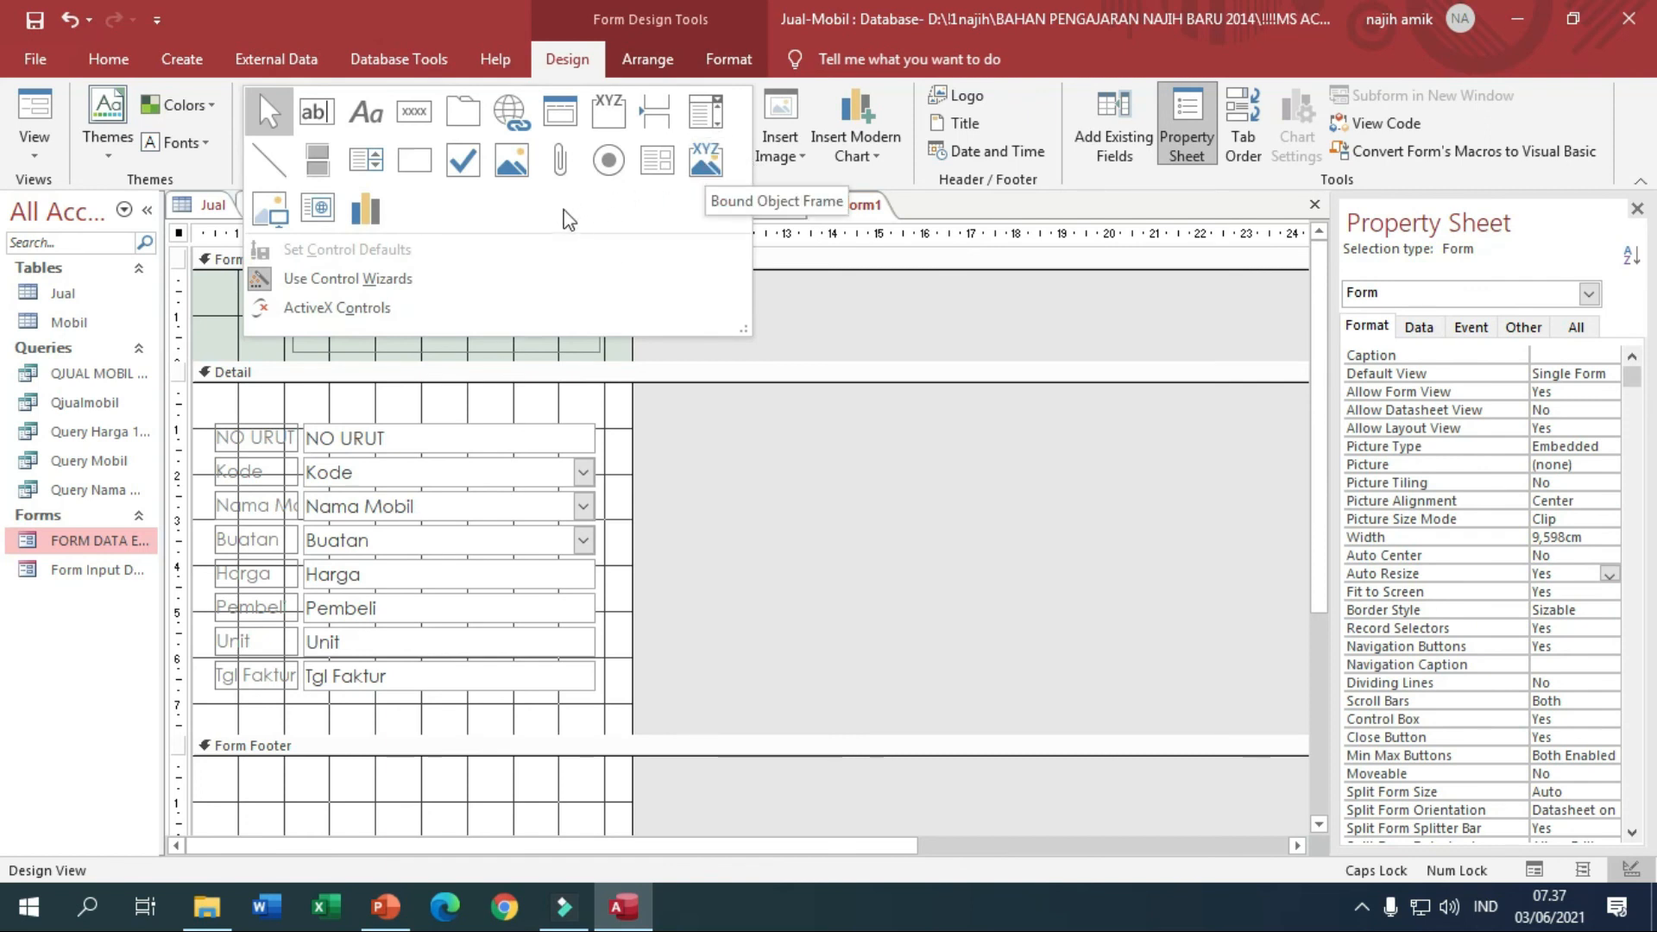
left_click(700, 164)
left_click_drag(197, 278, 270, 345)
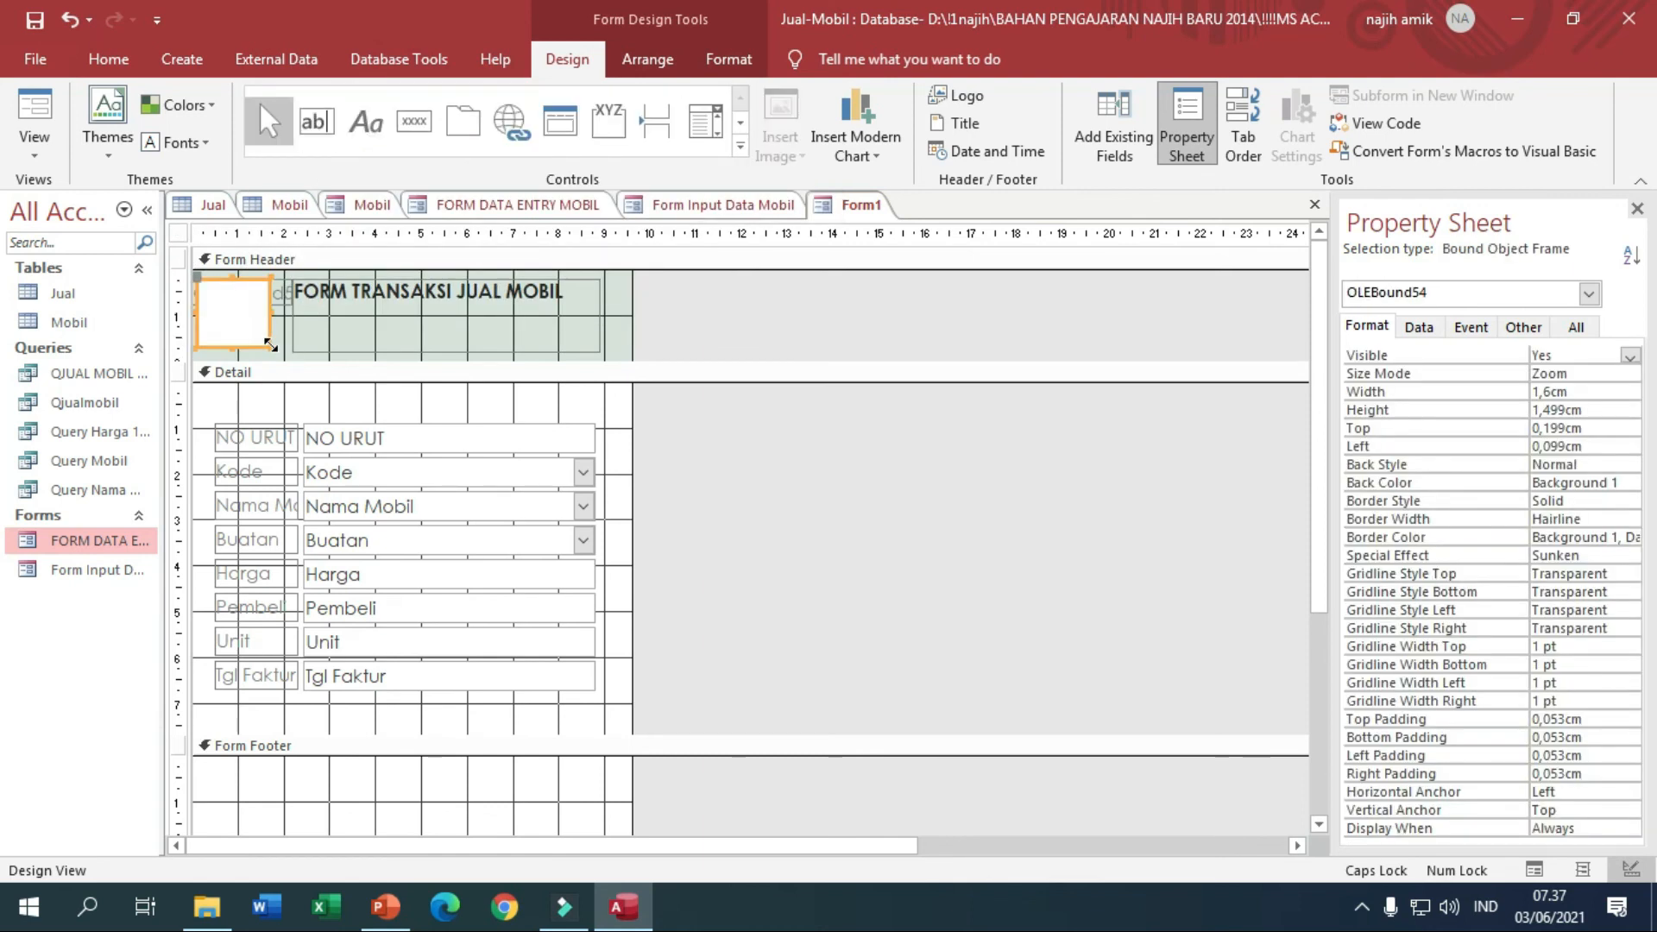
left_click(285, 305)
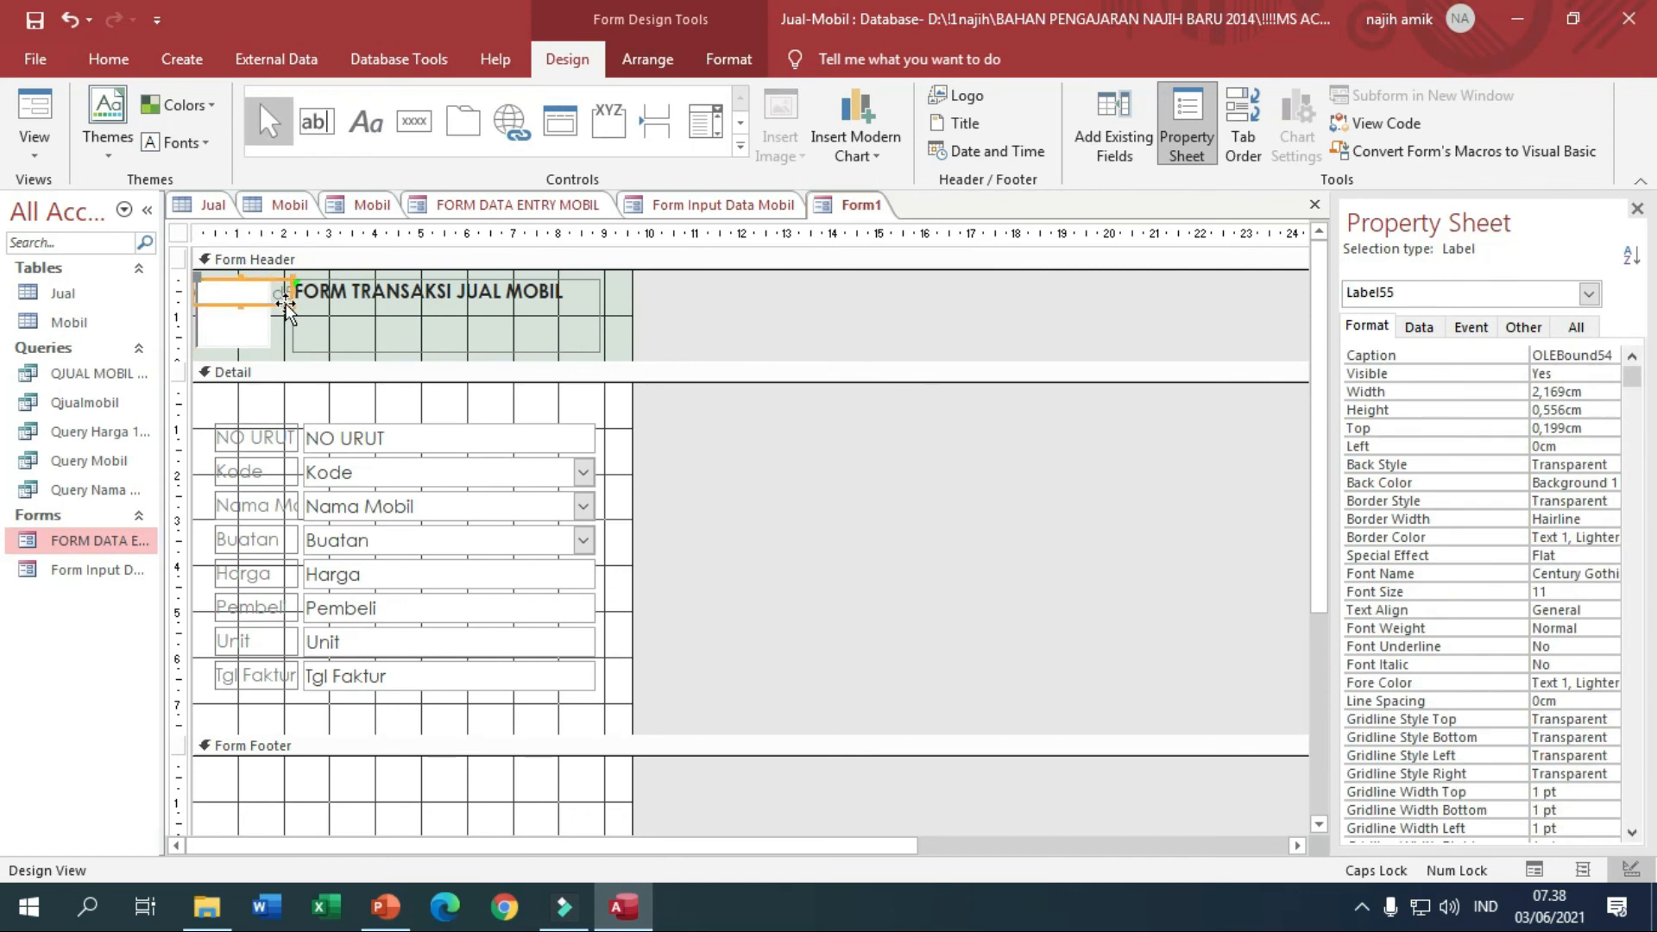
key("Delete")
Delete the empty bound object frame from the form header.
left_click(226, 321)
left_click(270, 367)
left_click(253, 331)
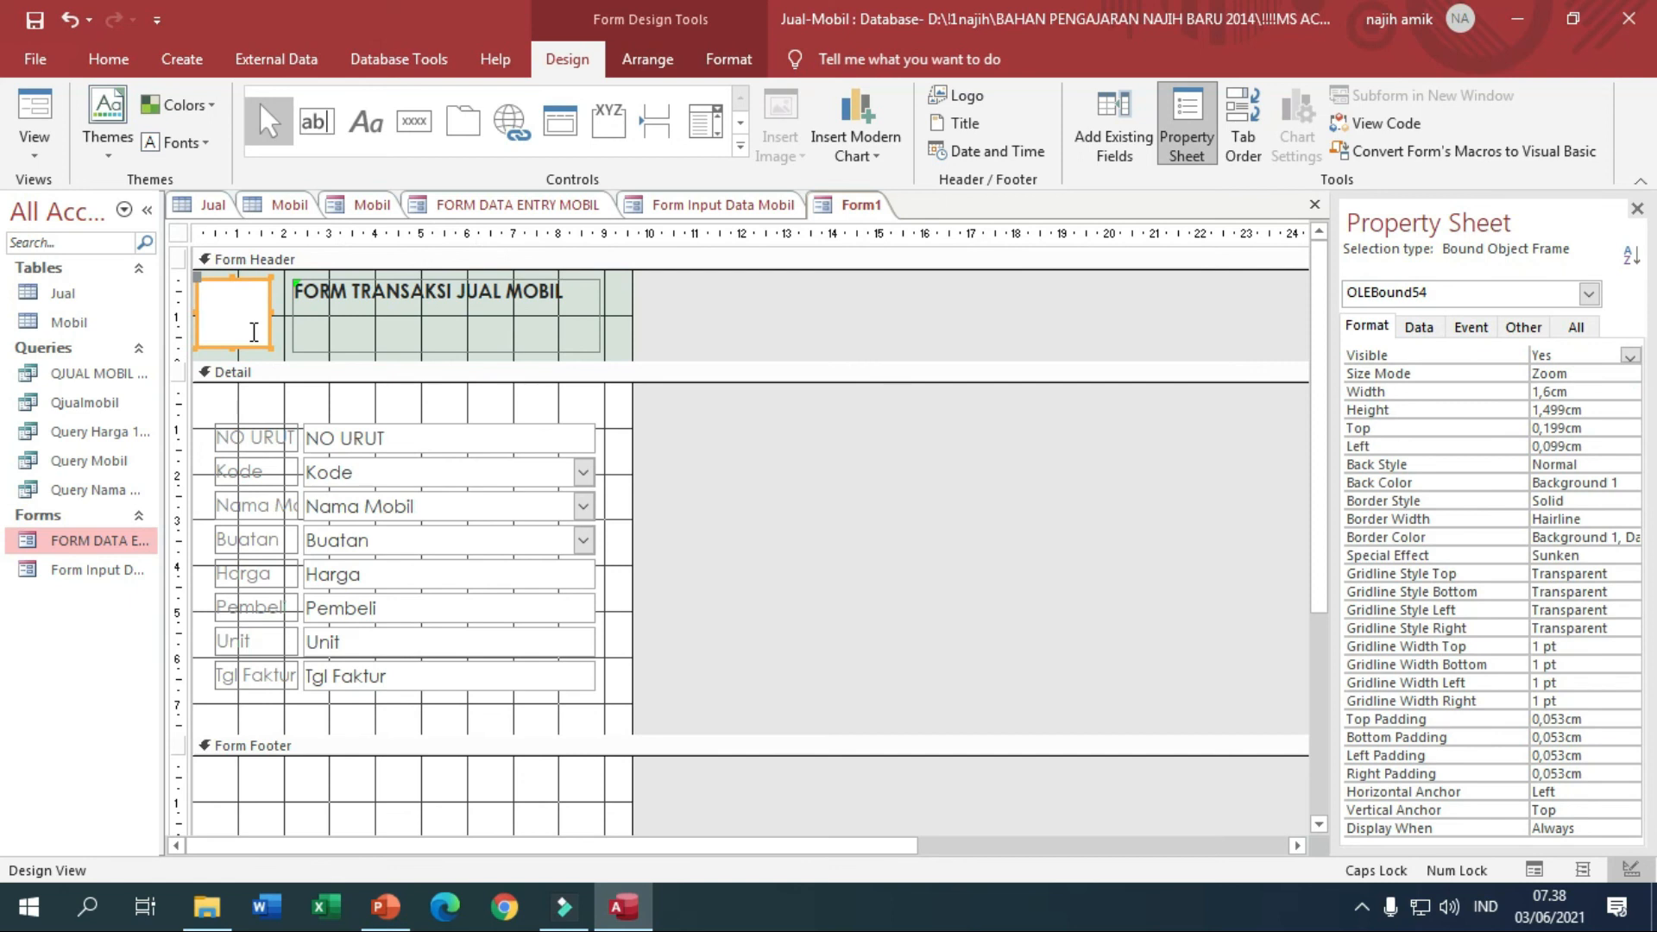
key("Delete")
Check the control type of the car logo in FORM DATA ENTRY MOBIL's header and return to Form1.
left_click(670, 209)
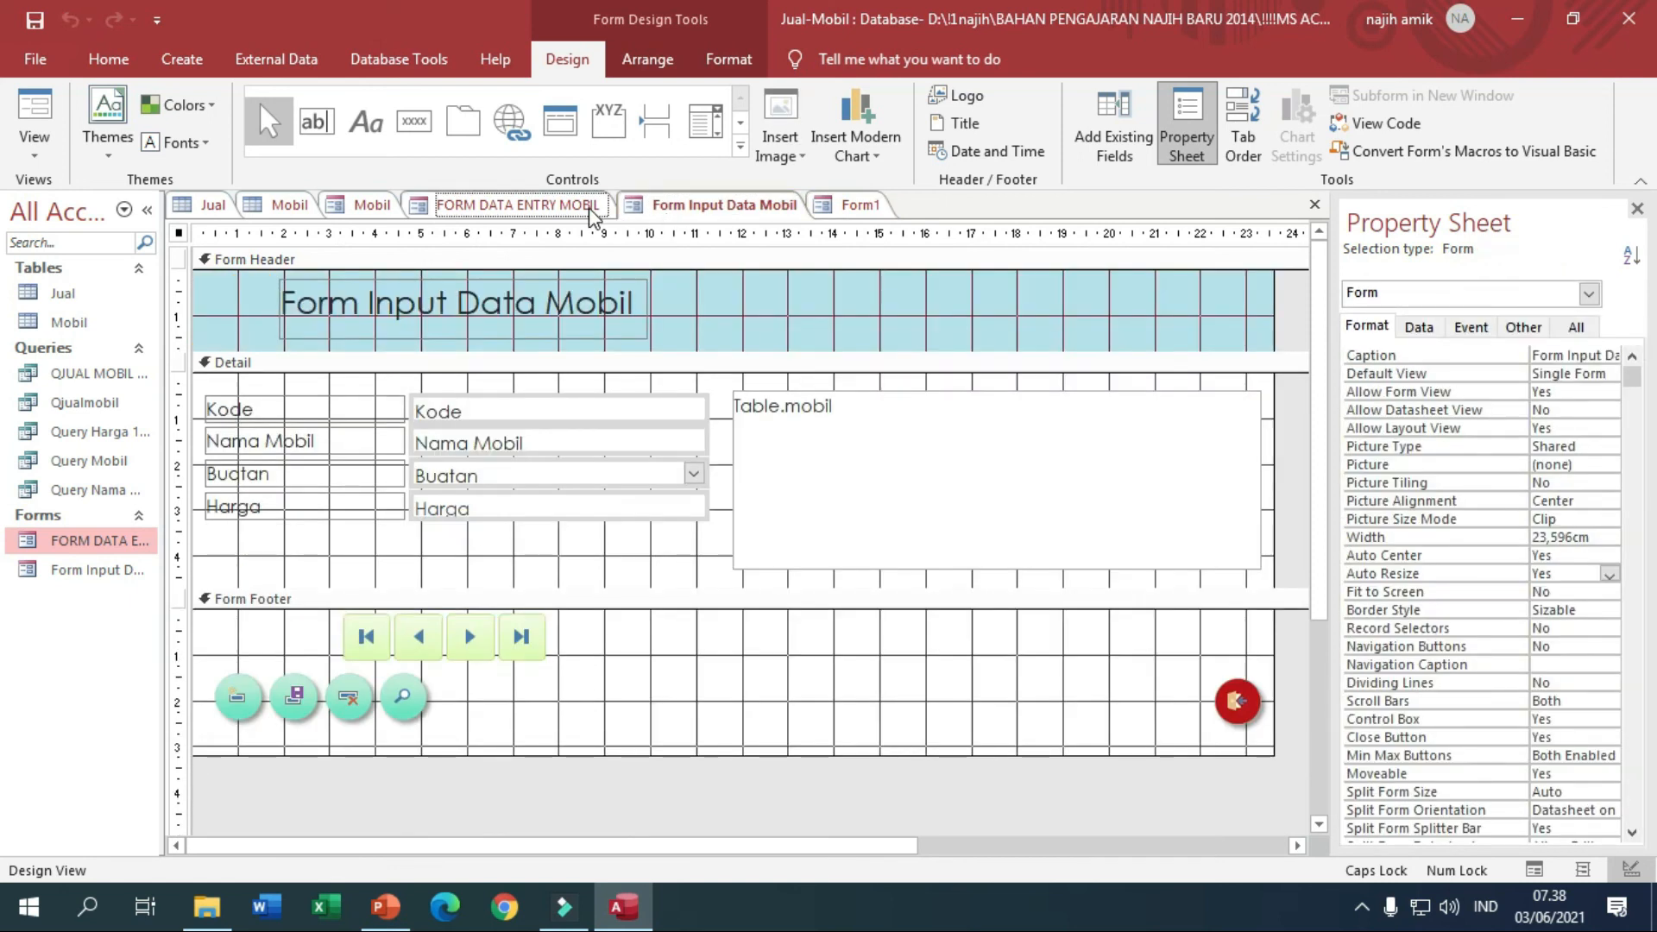
left_click(517, 204)
left_click(259, 297)
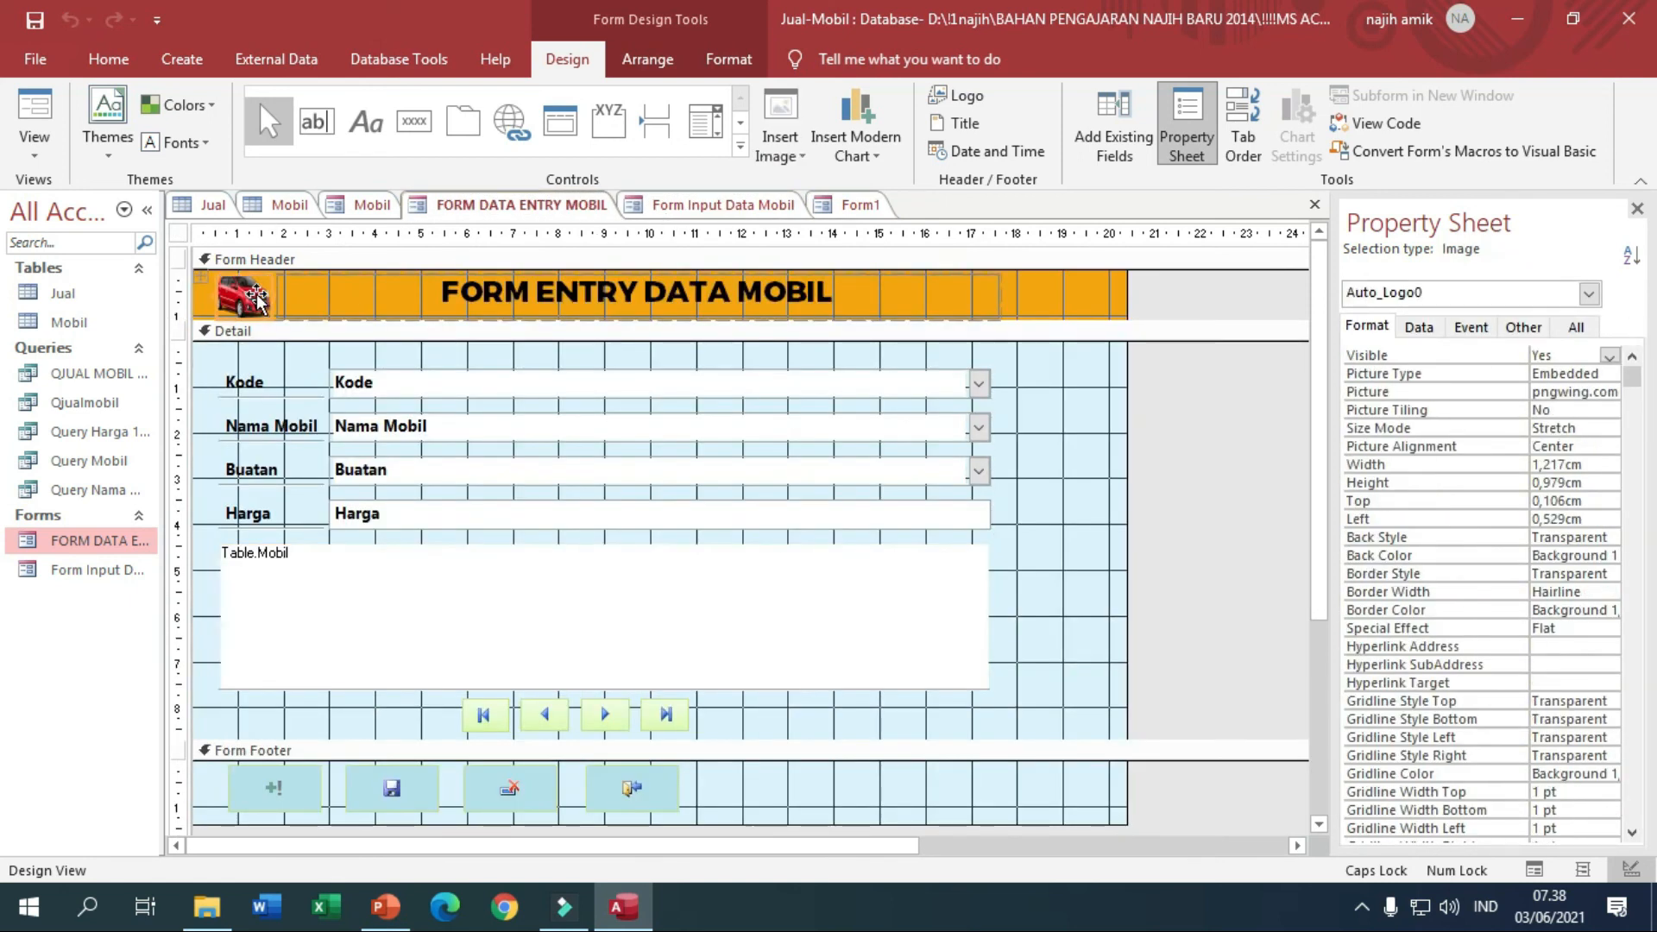
left_click(859, 209)
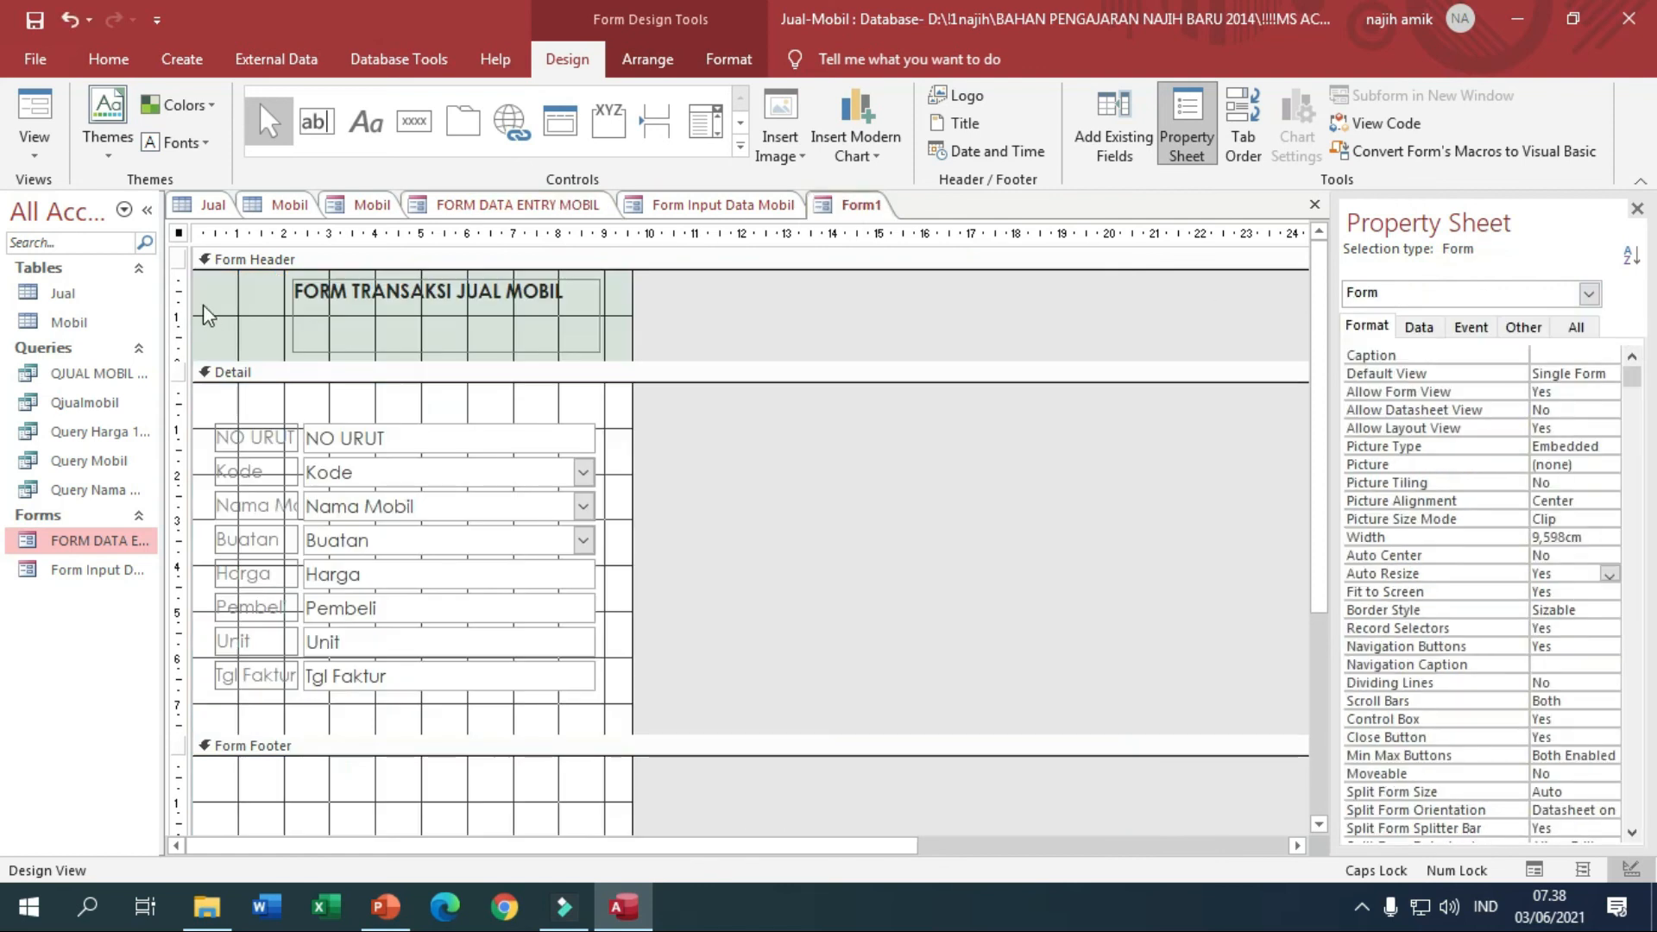
Insert an image control about 1.5 by 1.6 cm beside the header title, showing 24850-9-world-wide-web-clipart-thumb.png.
left_click(737, 143)
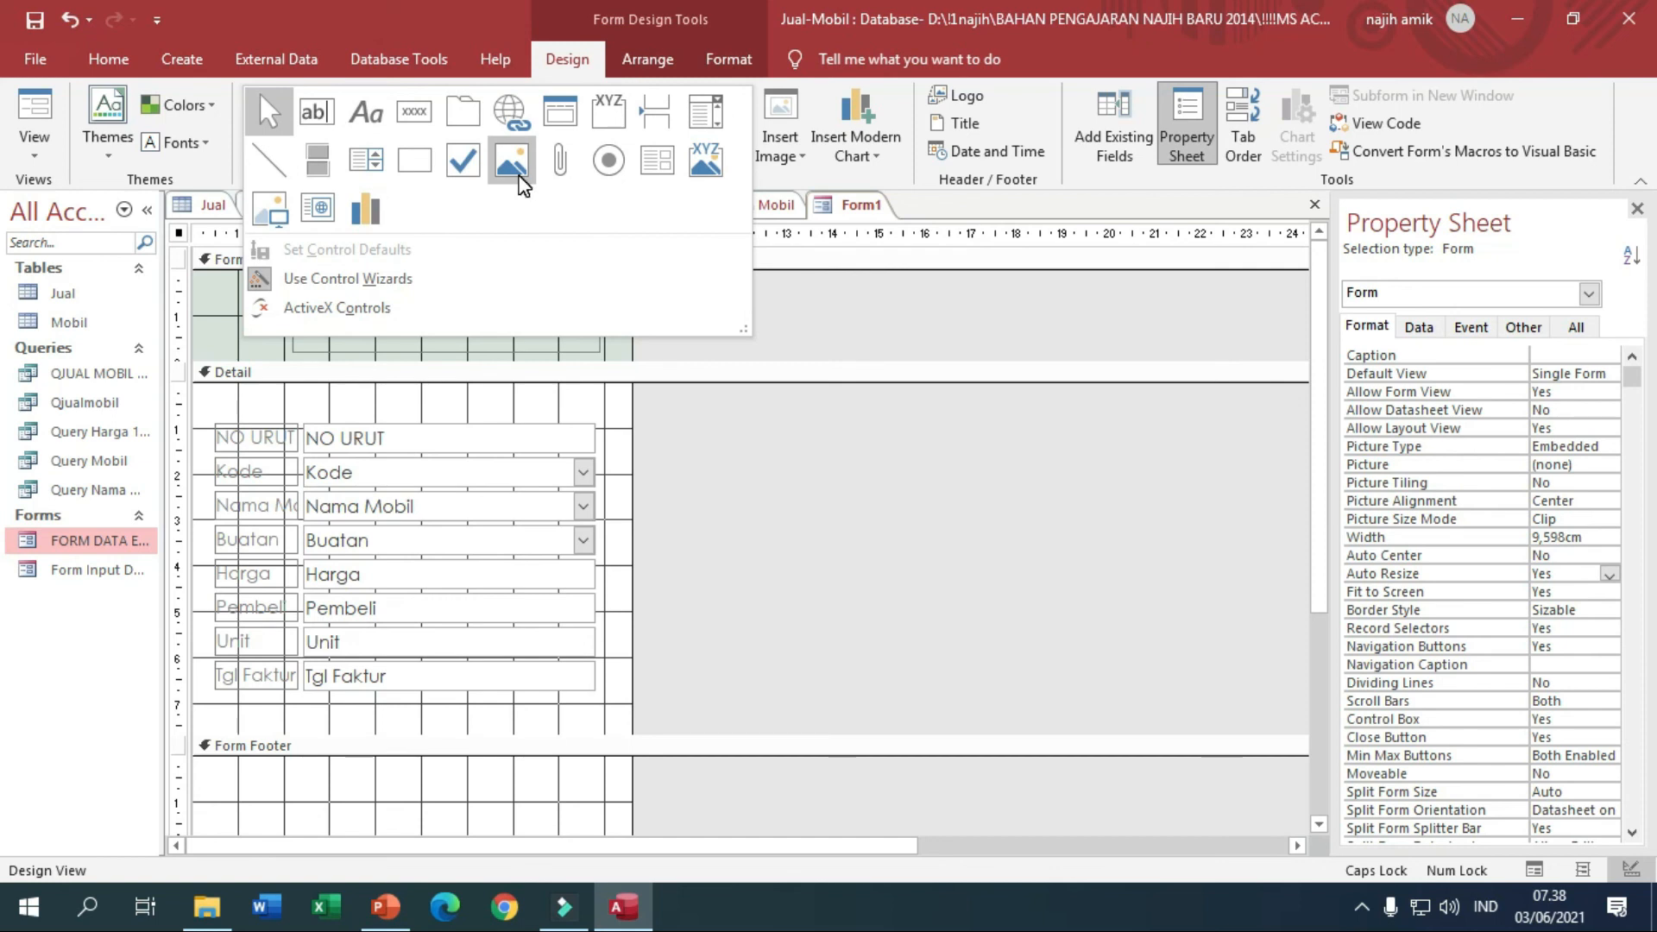
left_click(266, 210)
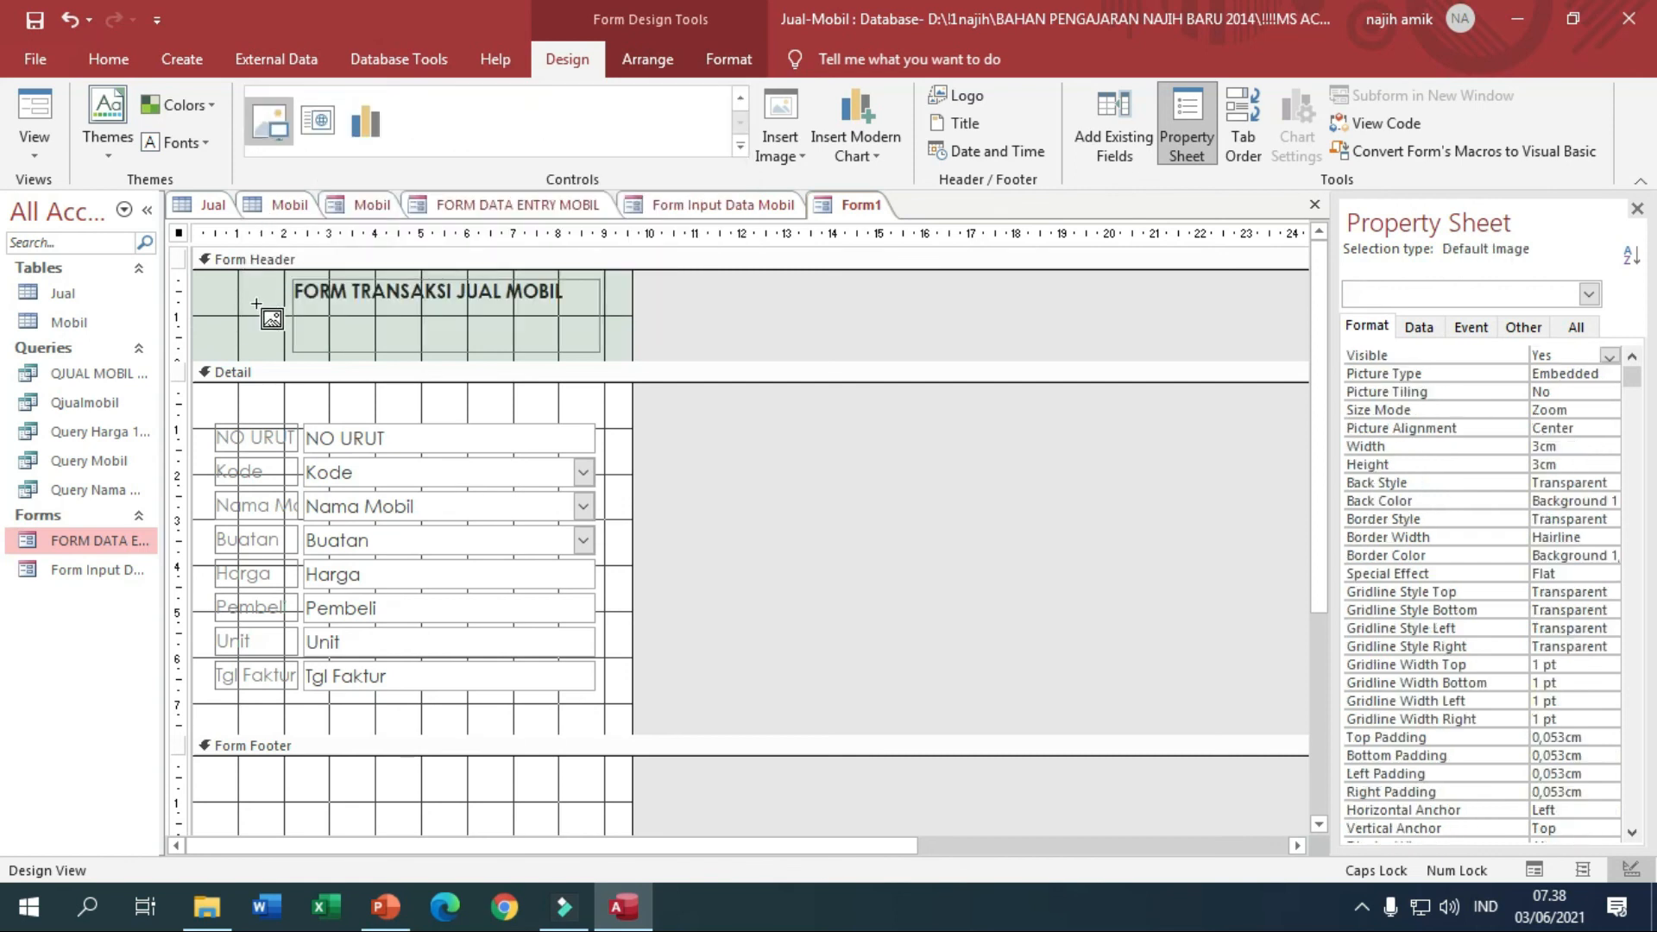
left_click_drag(253, 328, 285, 361)
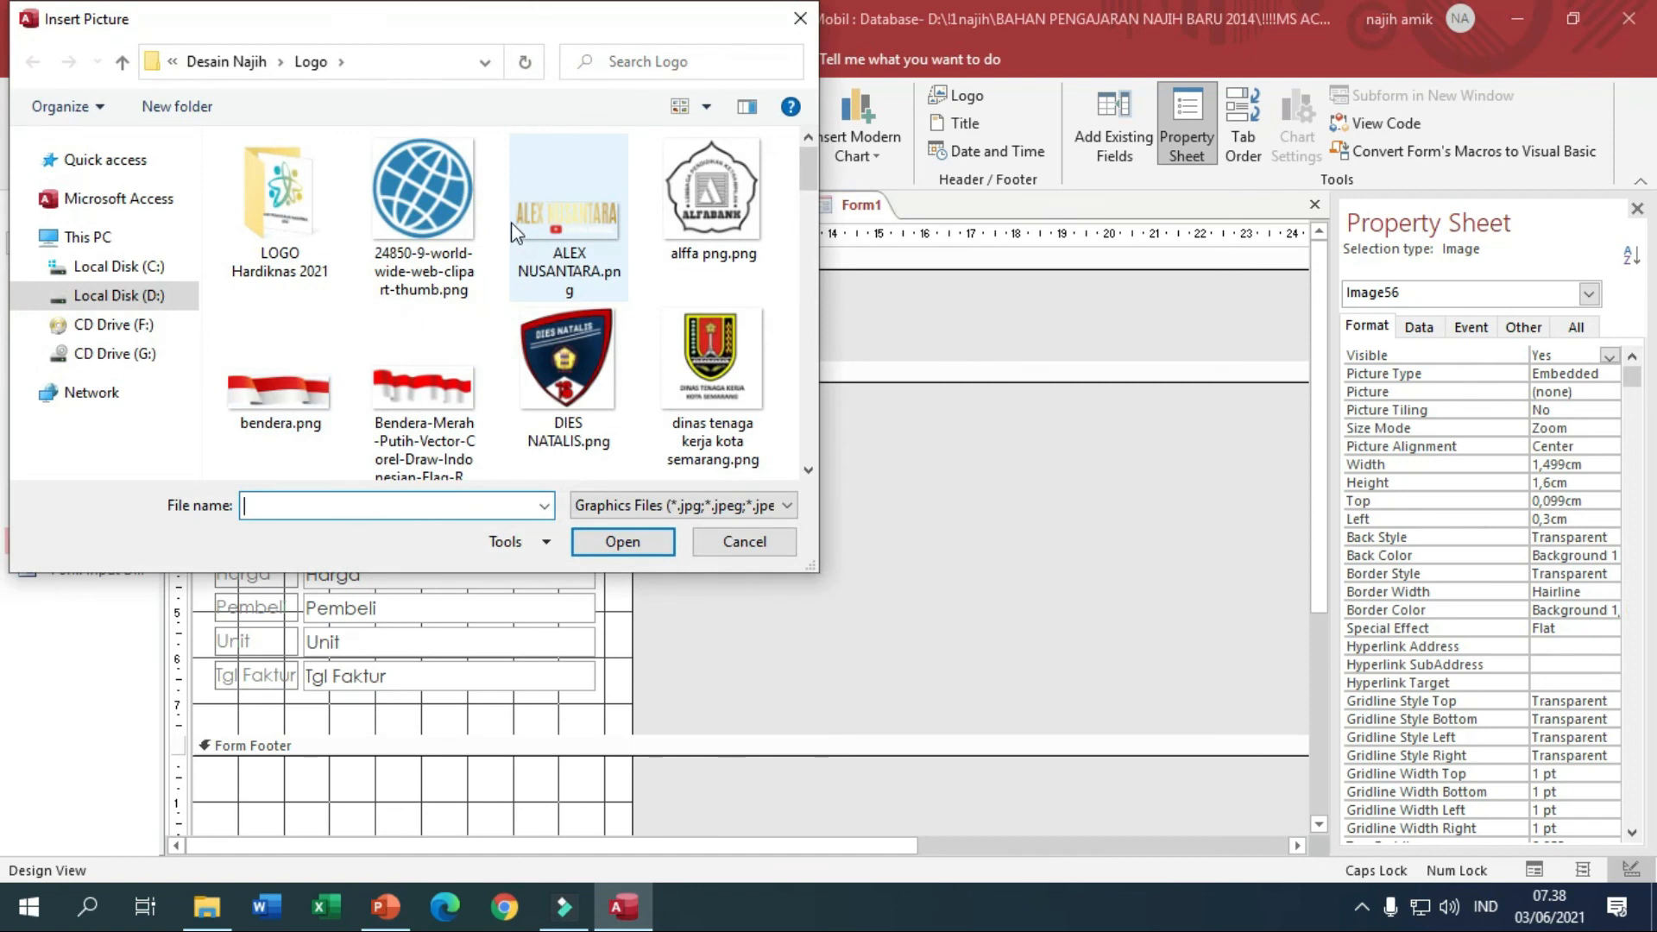
left_click(423, 190)
left_click(621, 541)
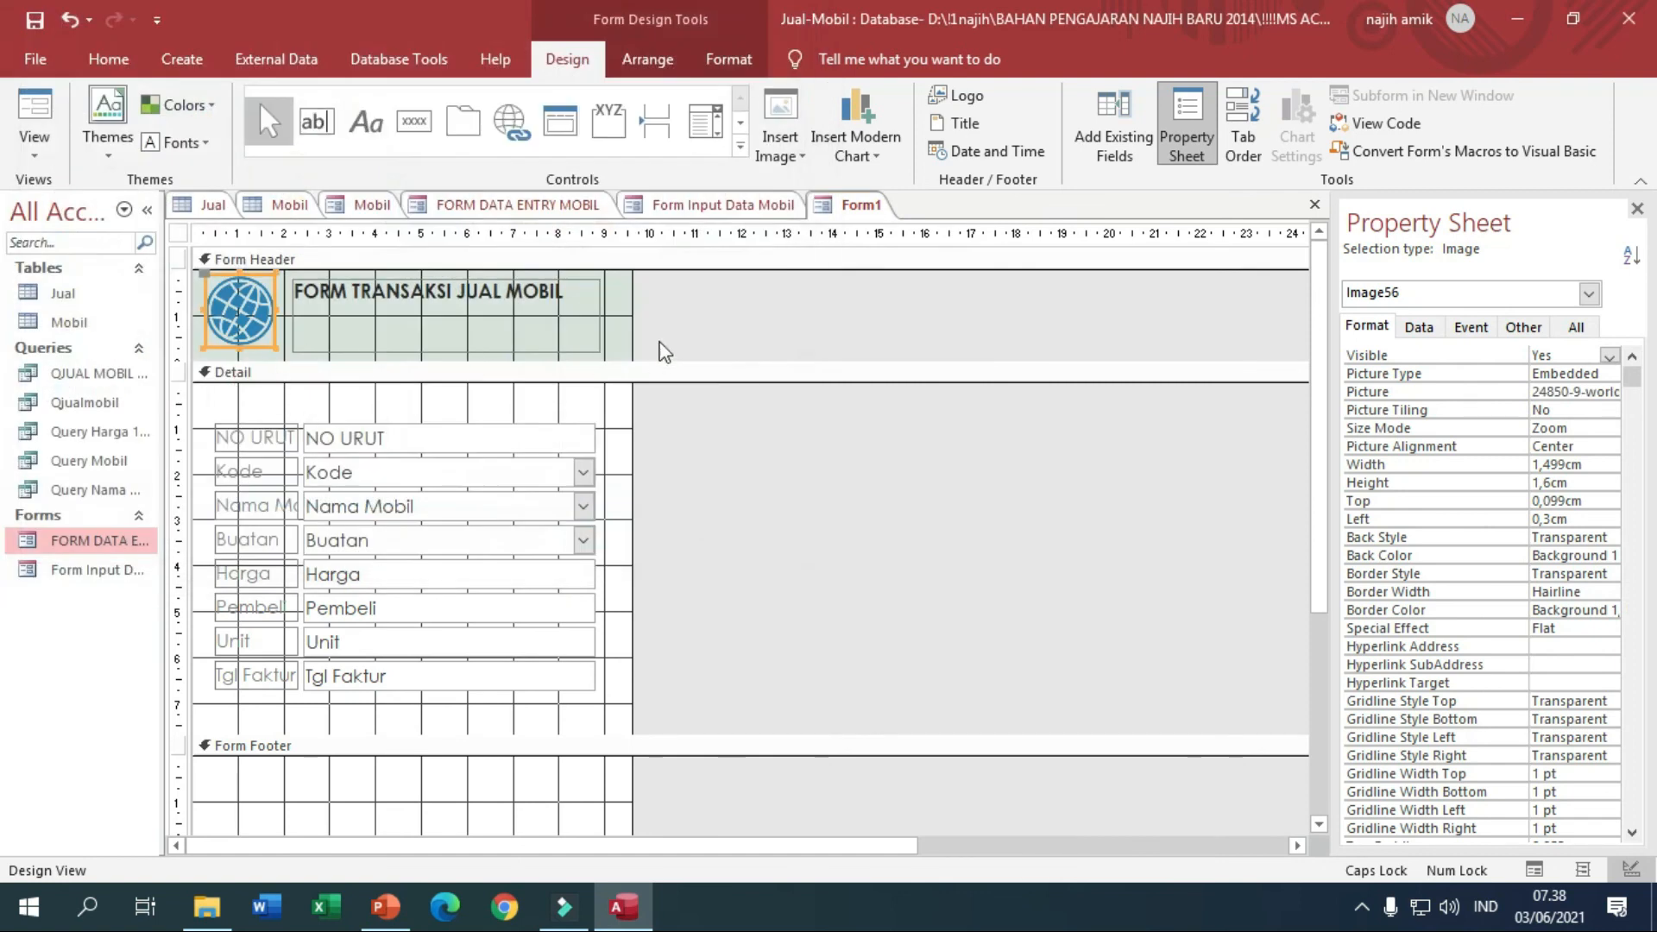
left_click(629, 311)
left_click(263, 313)
left_click(739, 146)
left_click(614, 354)
left_click(740, 146)
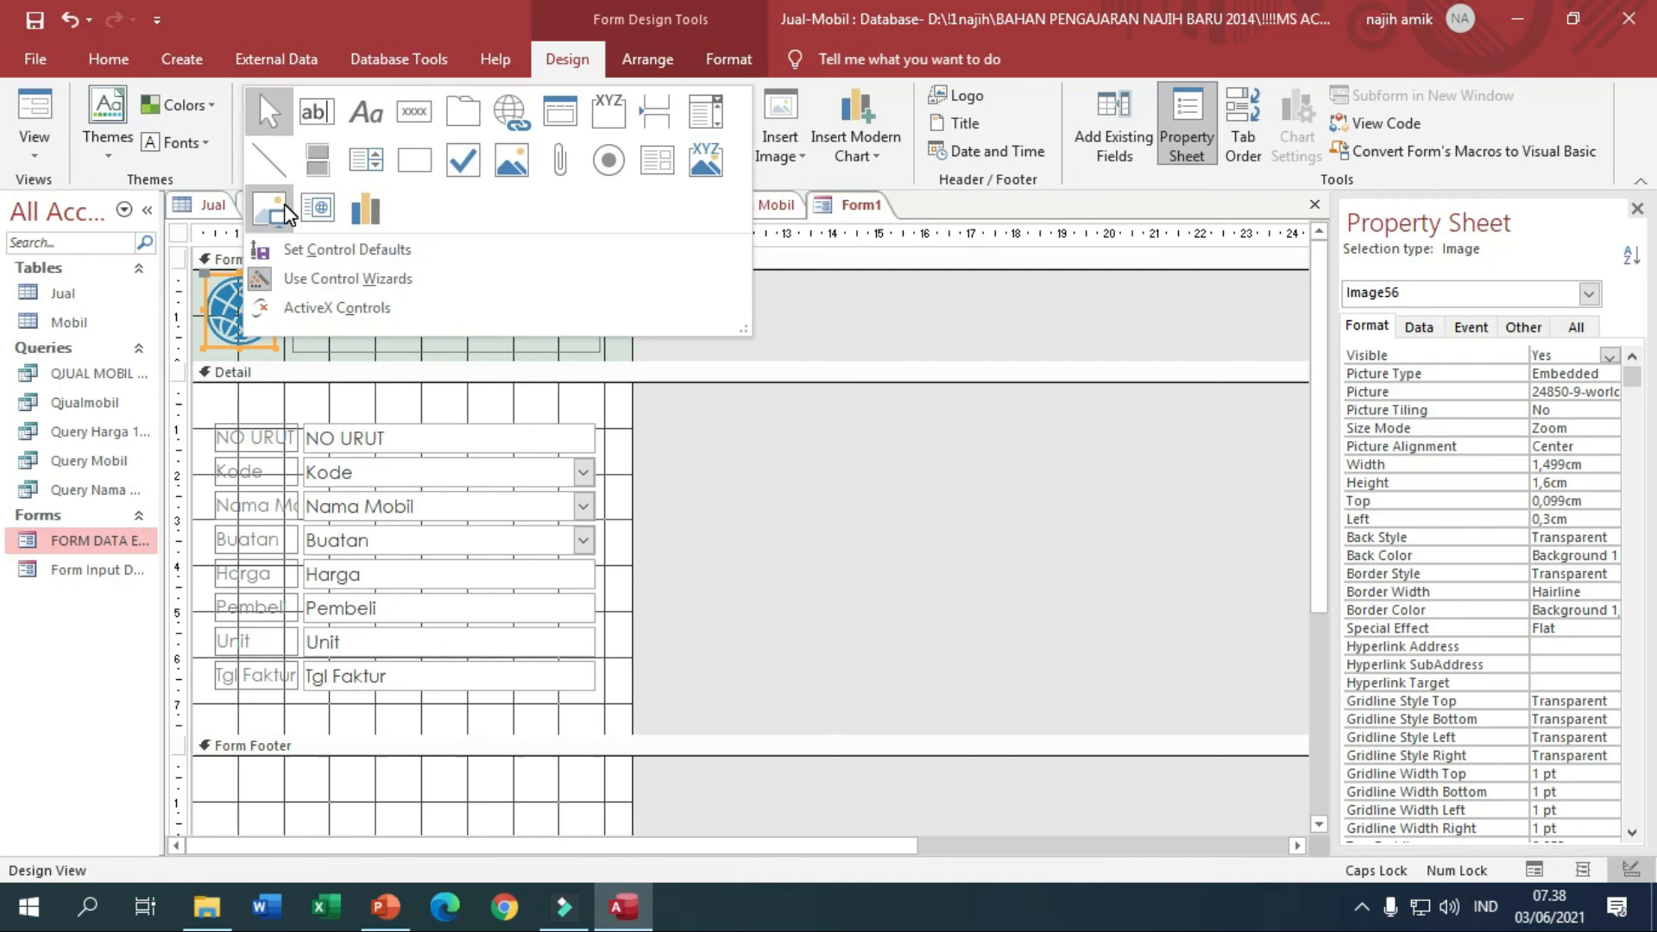
left_click(617, 347)
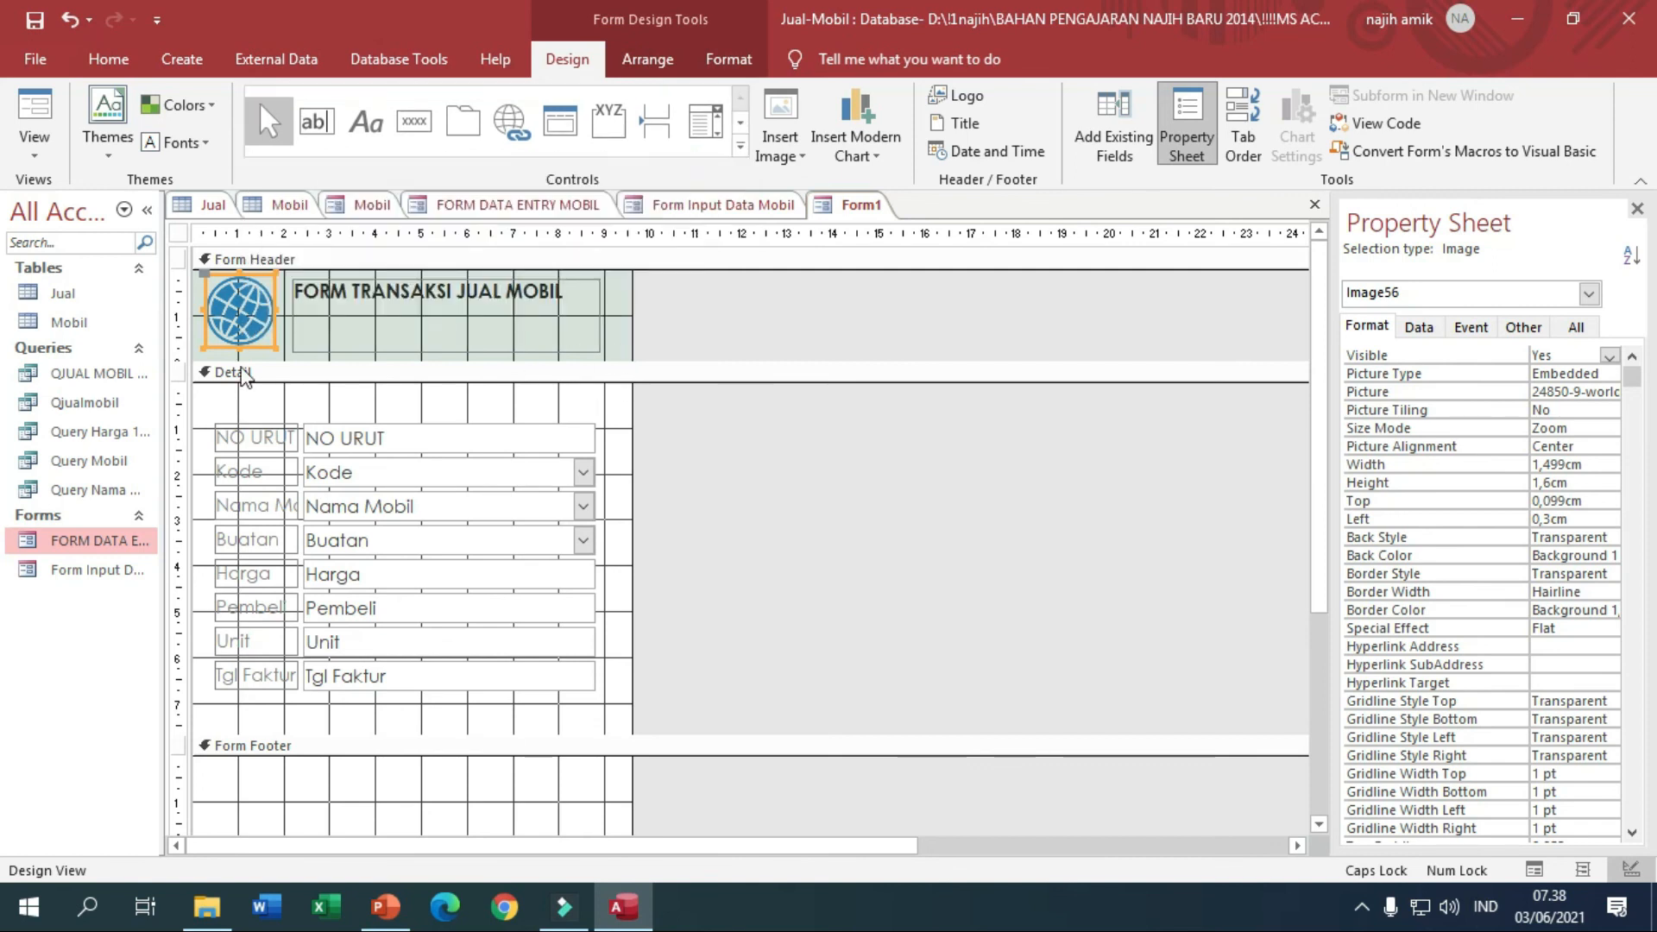
Resize the header title label to about 6.7 by 0.8 cm, centre it vertically beside the logo and slightly shorten the header.
left_click(546, 301)
left_click_drag(443, 276, 443, 295)
left_click_drag(445, 353, 423, 298)
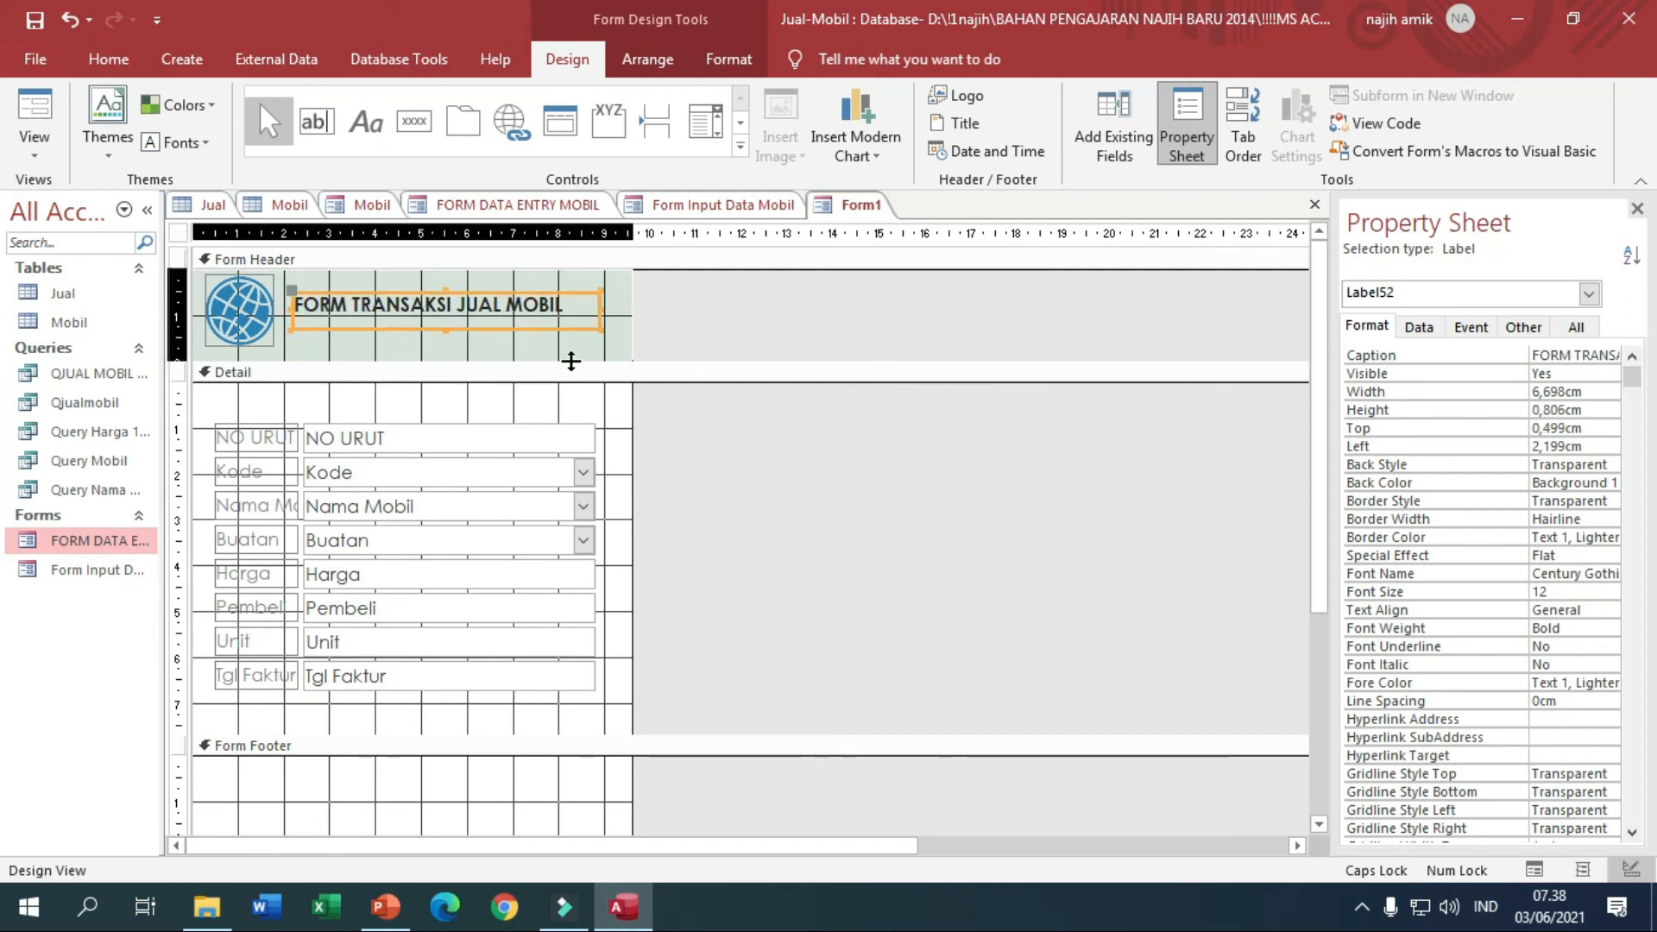
left_click_drag(571, 360, 571, 355)
Make all the field labels in the Detail section bold and black.
left_click_drag(266, 404, 289, 678)
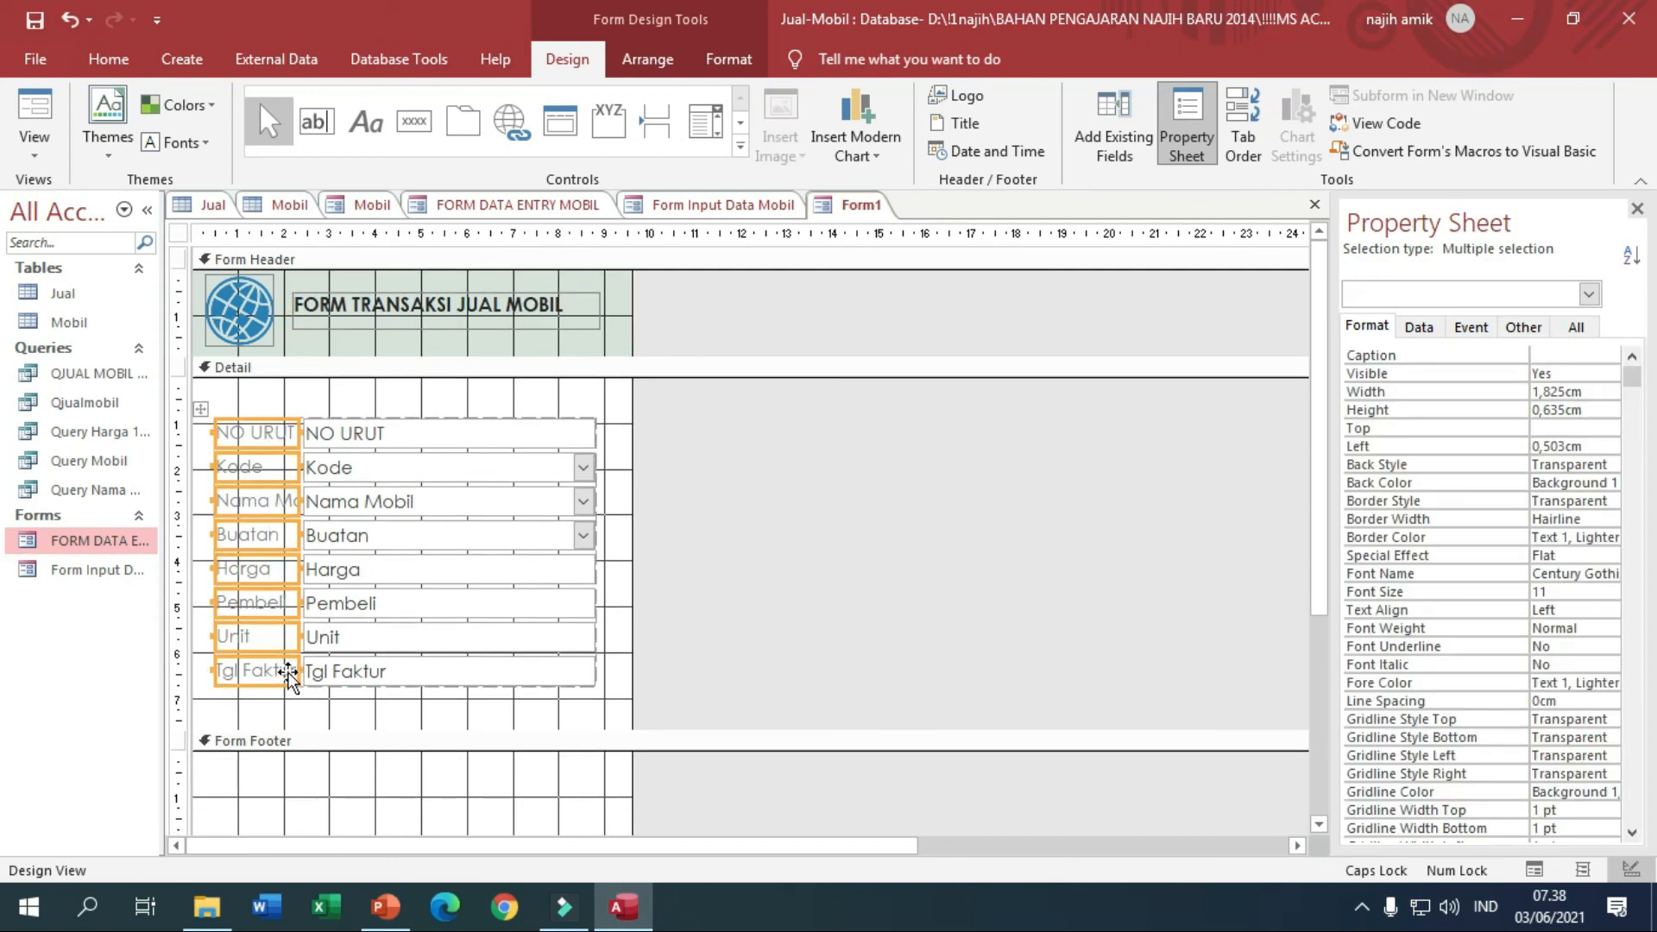
left_click(738, 57)
left_click(276, 148)
left_click(186, 141)
left_click(421, 391)
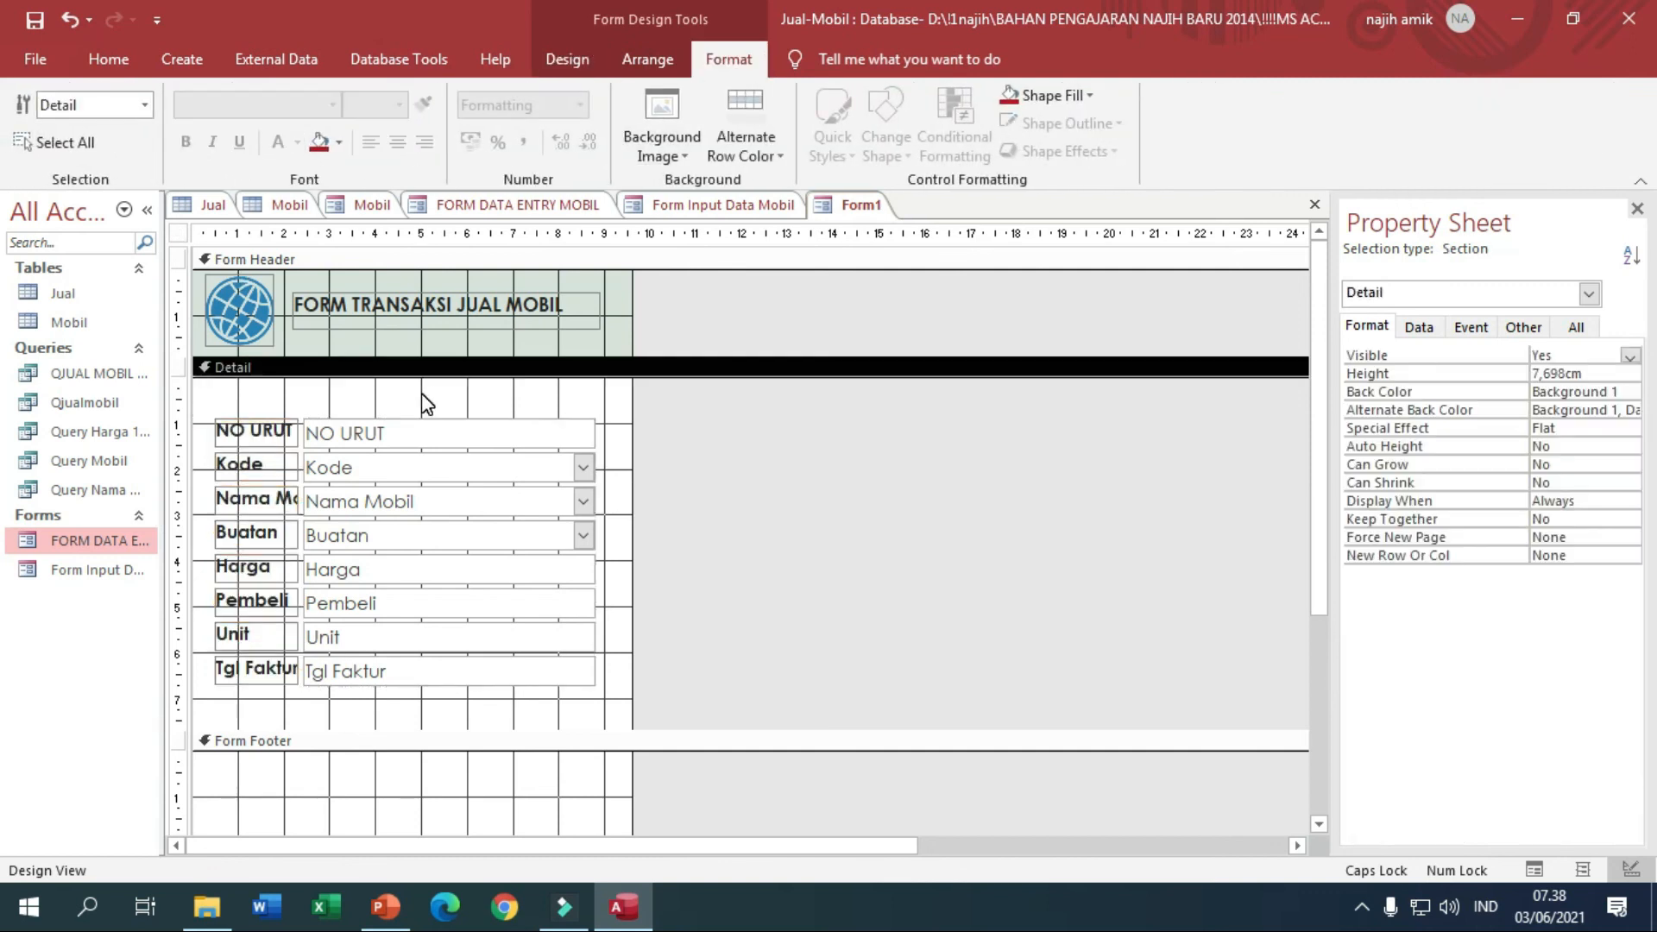
Change the Nama Mobil and Buatan combo boxes to text boxes.
left_click(585, 474)
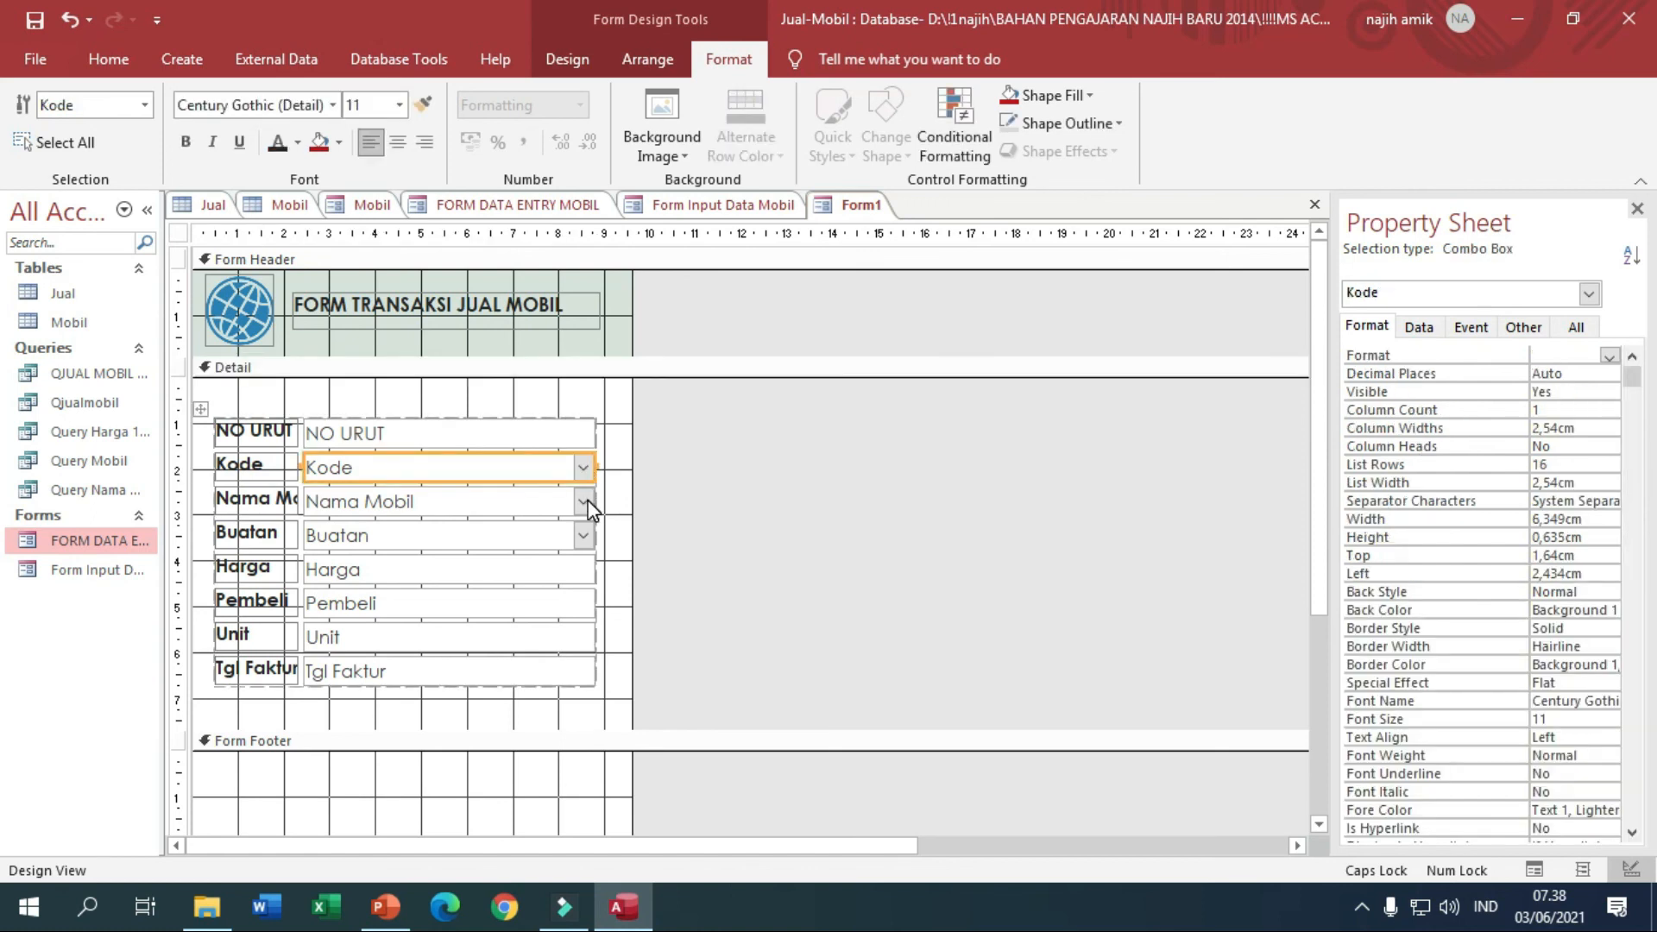
left_click(587, 499)
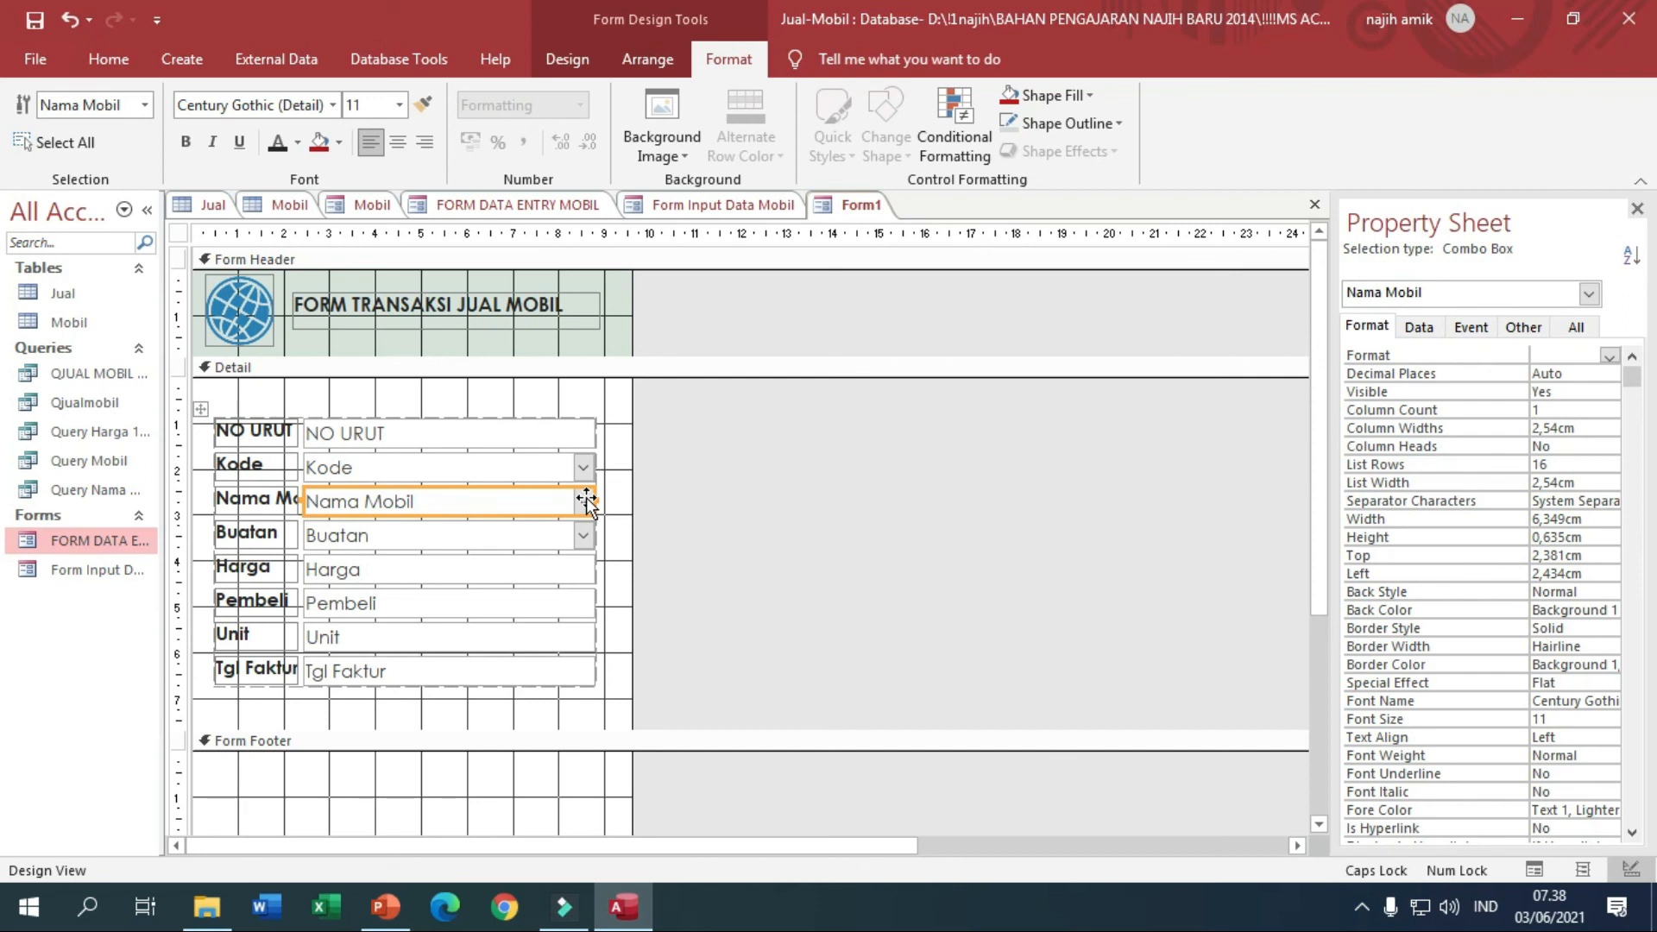
right_click(583, 503)
mouse_move(781, 154)
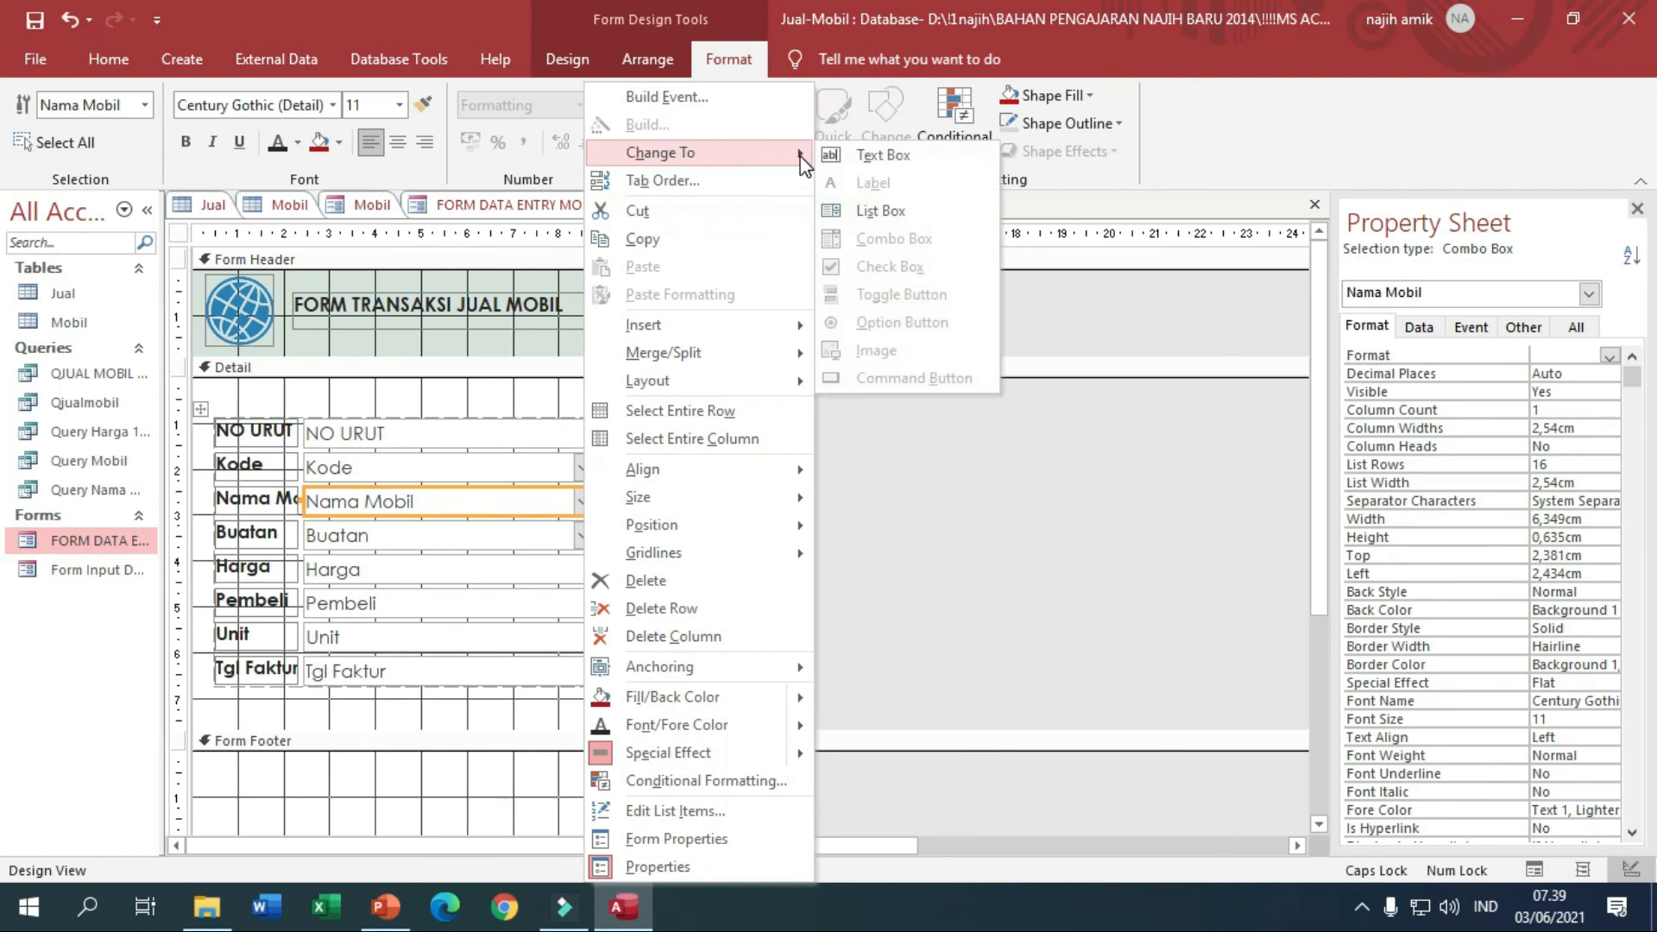
left_click(865, 156)
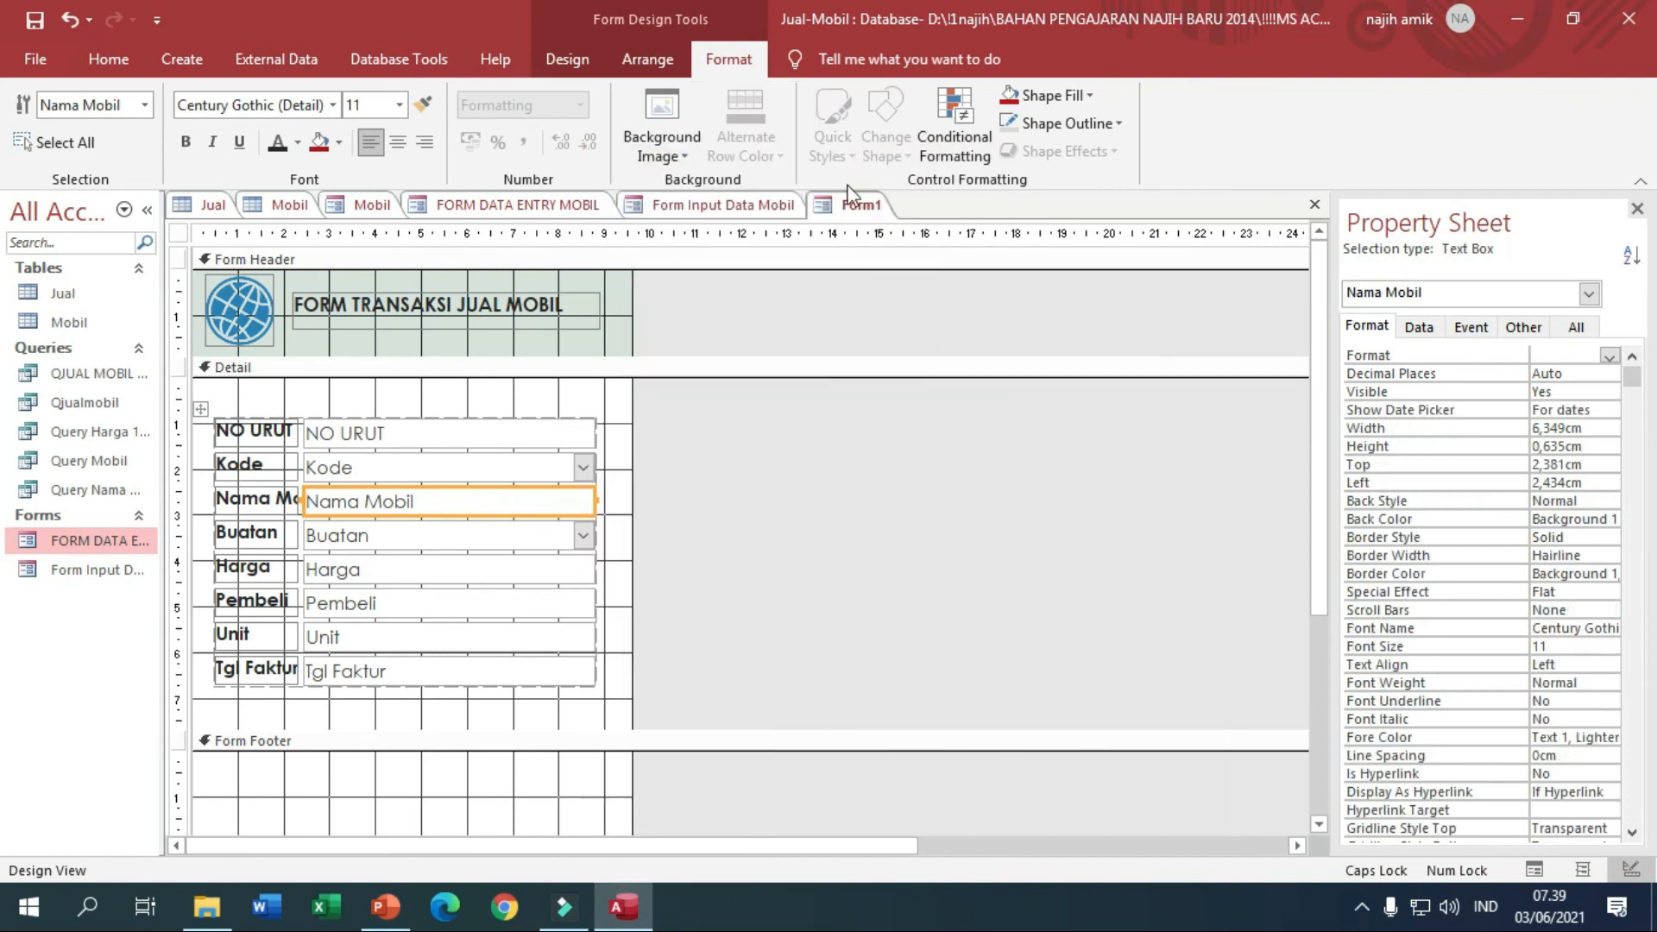
left_click(575, 537)
right_click(576, 537)
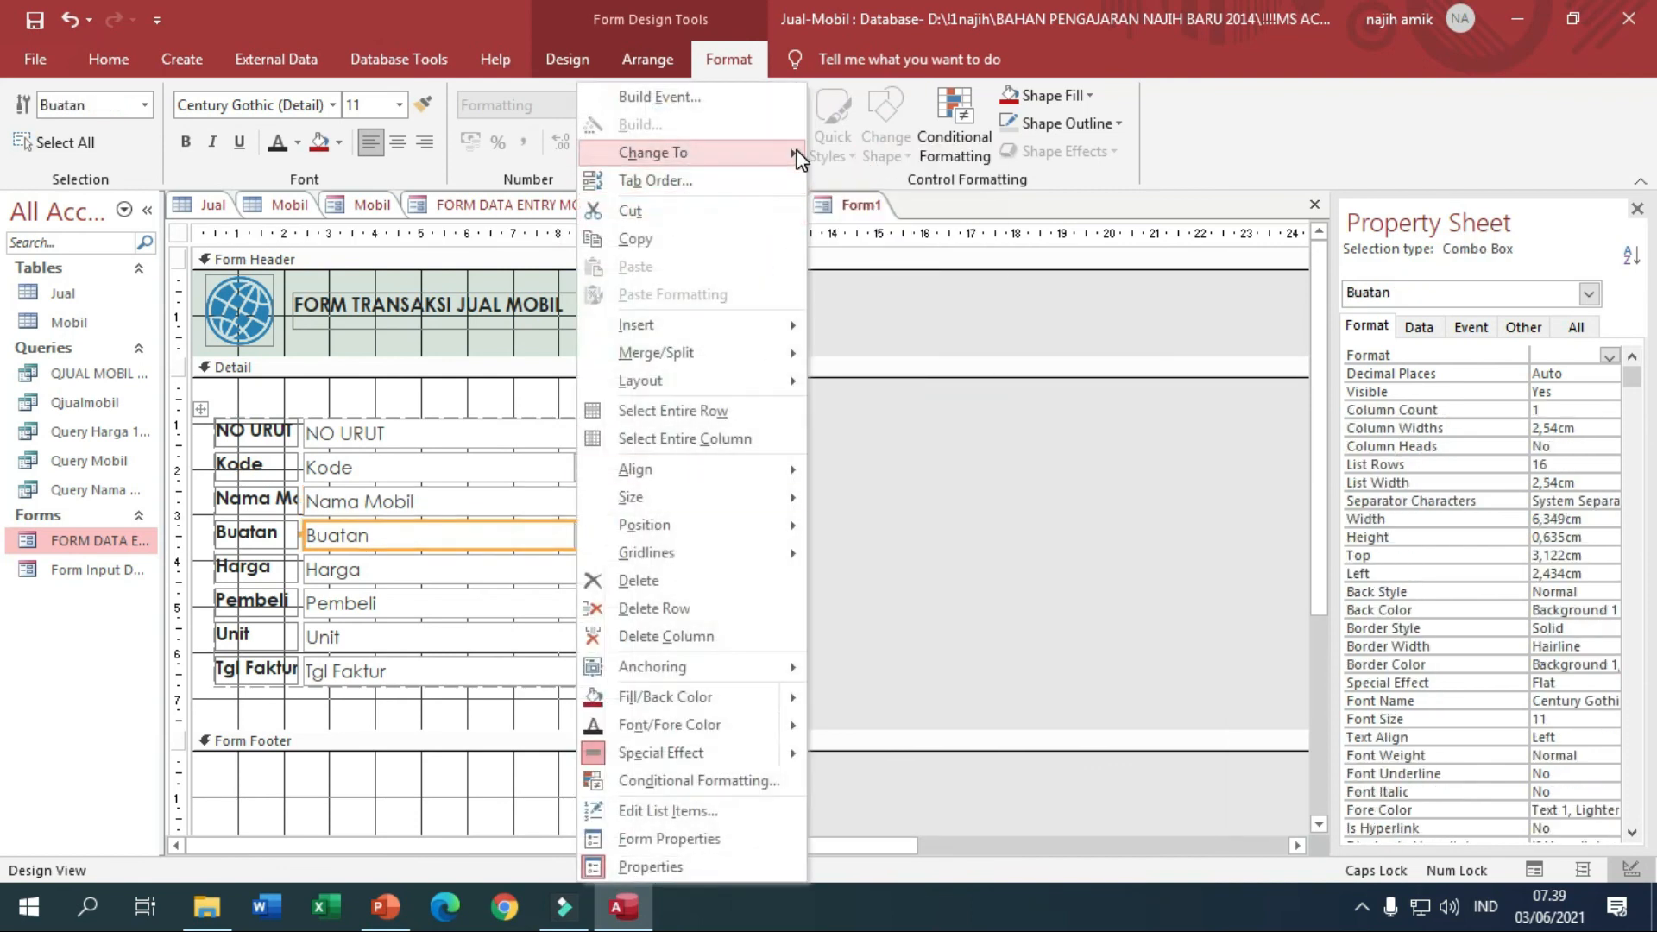
mouse_move(797, 155)
left_click(873, 156)
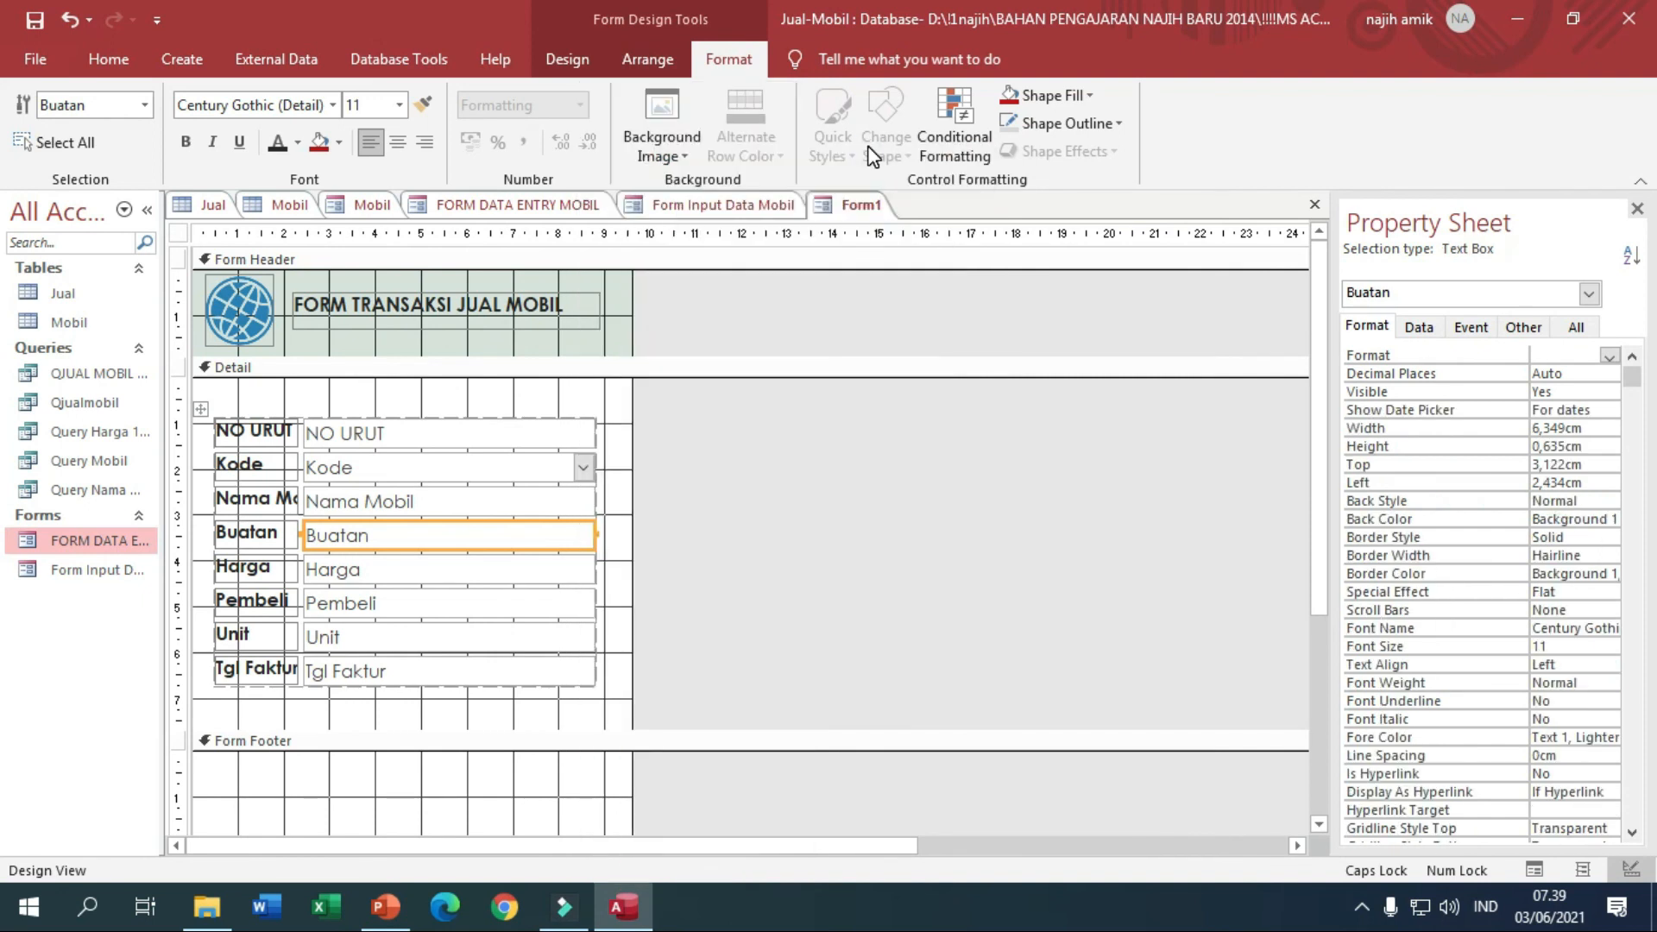
Save the form as Form jual mobil.
right_click(828, 211)
left_click(880, 226)
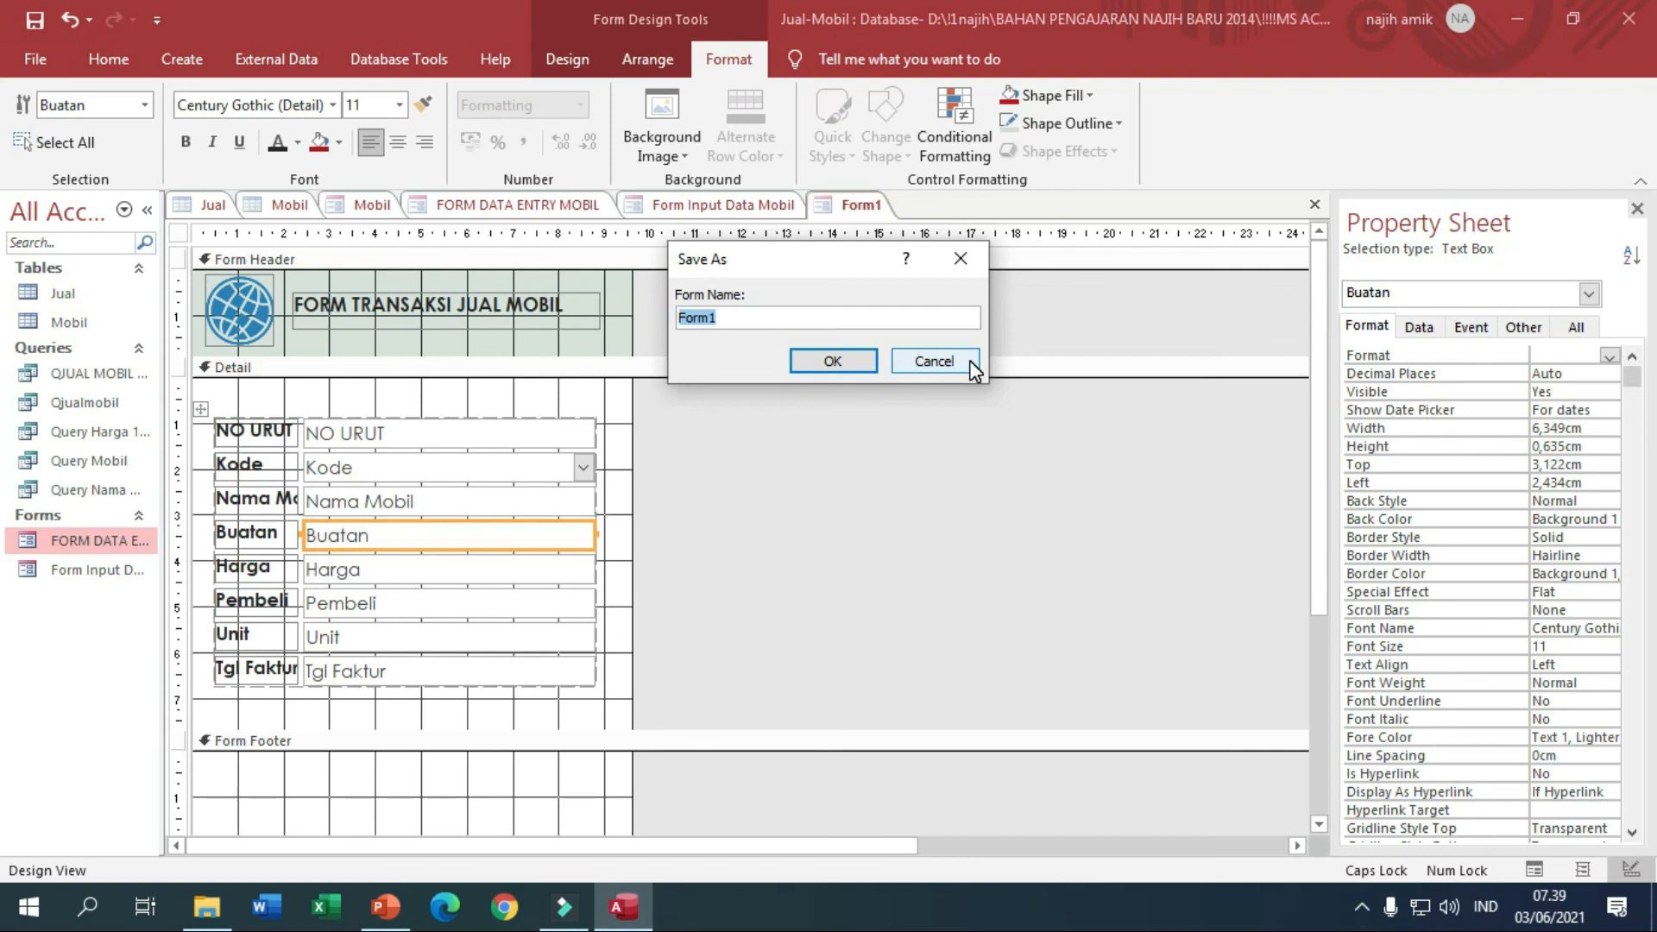
type("Form jual mobil")
key("Return")
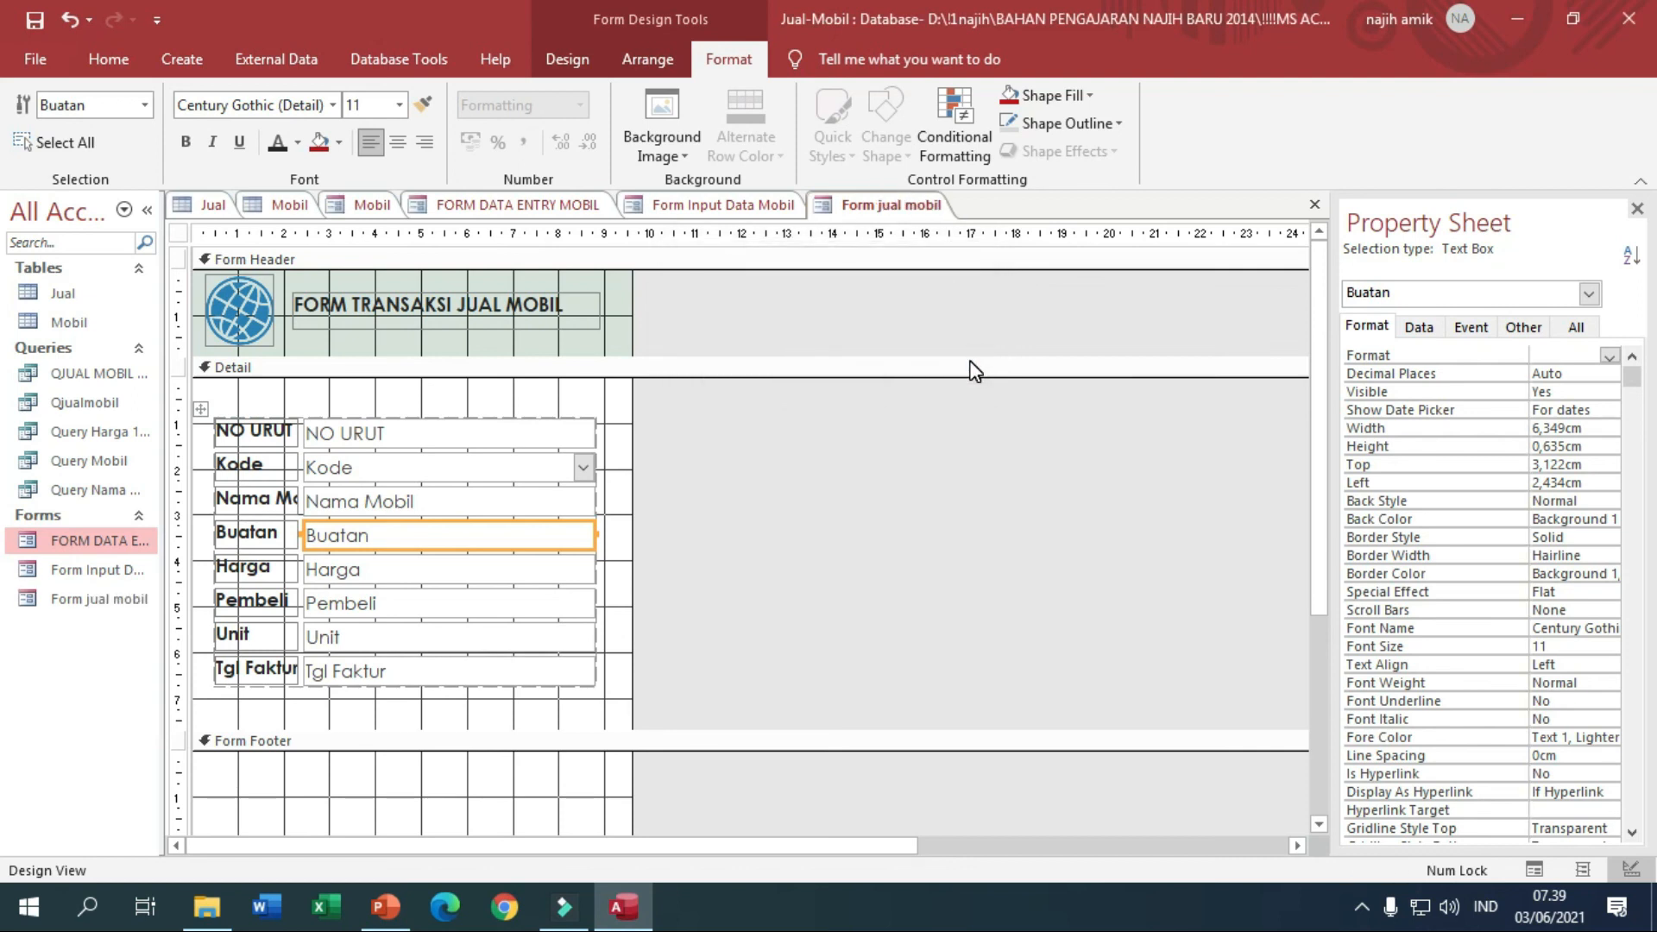
Test the Kode list in Form View with P-003-IZ, A-003-TY and S-004-SZ on the first record, and return to Design View.
right_click(897, 207)
left_click(854, 319)
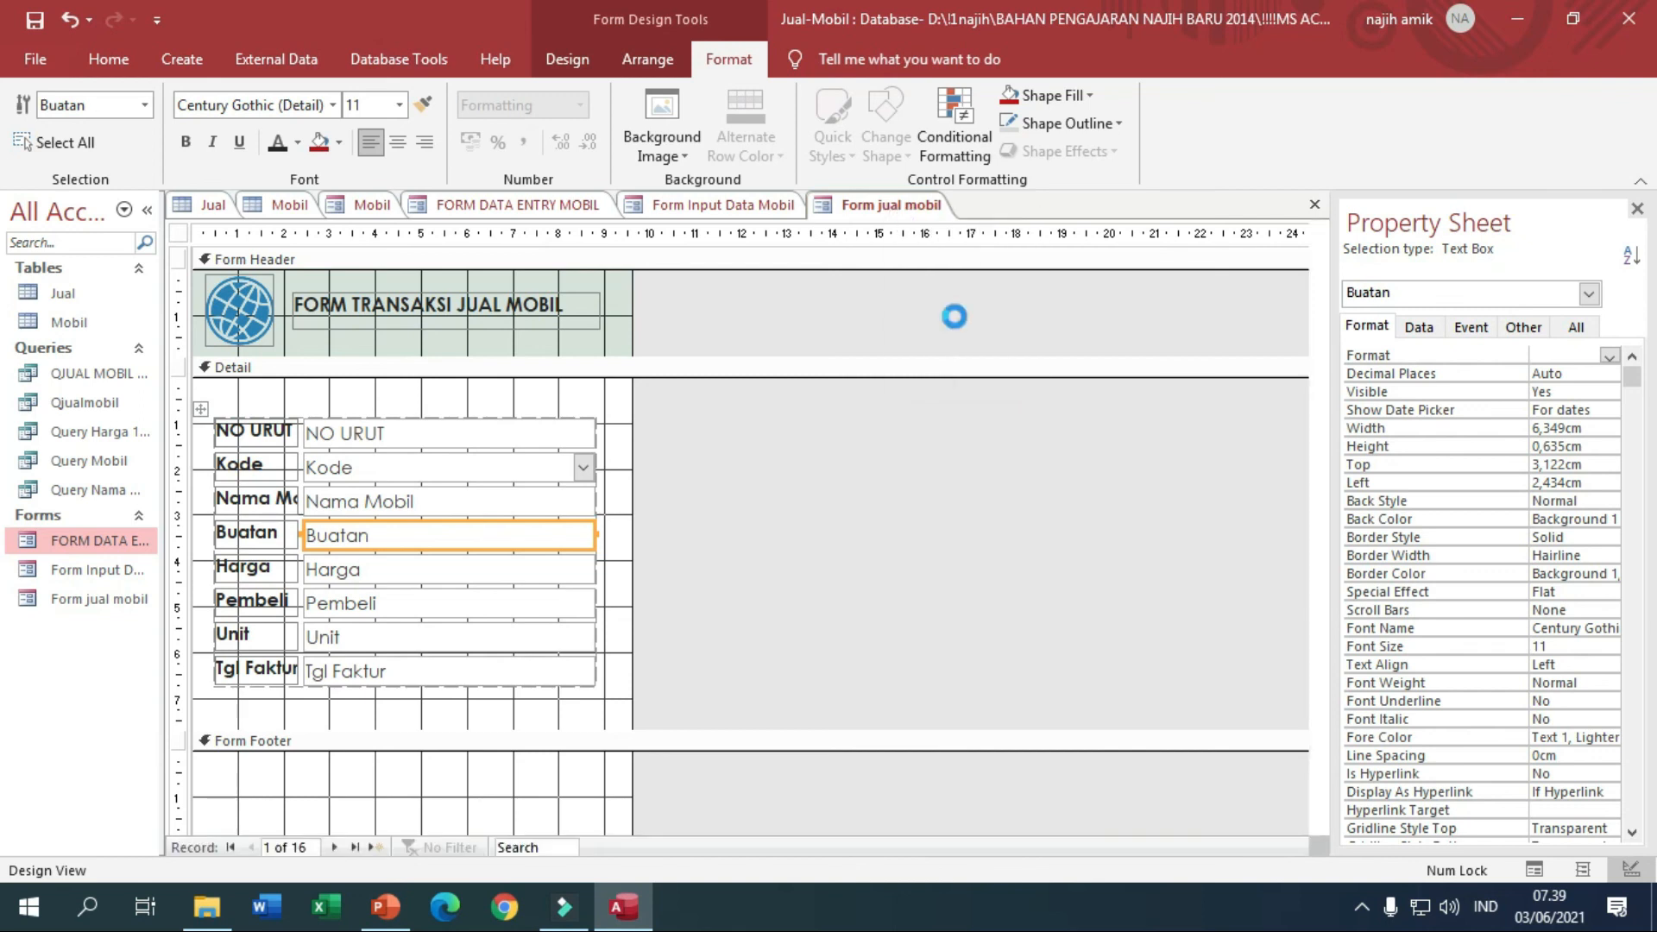
left_click(578, 398)
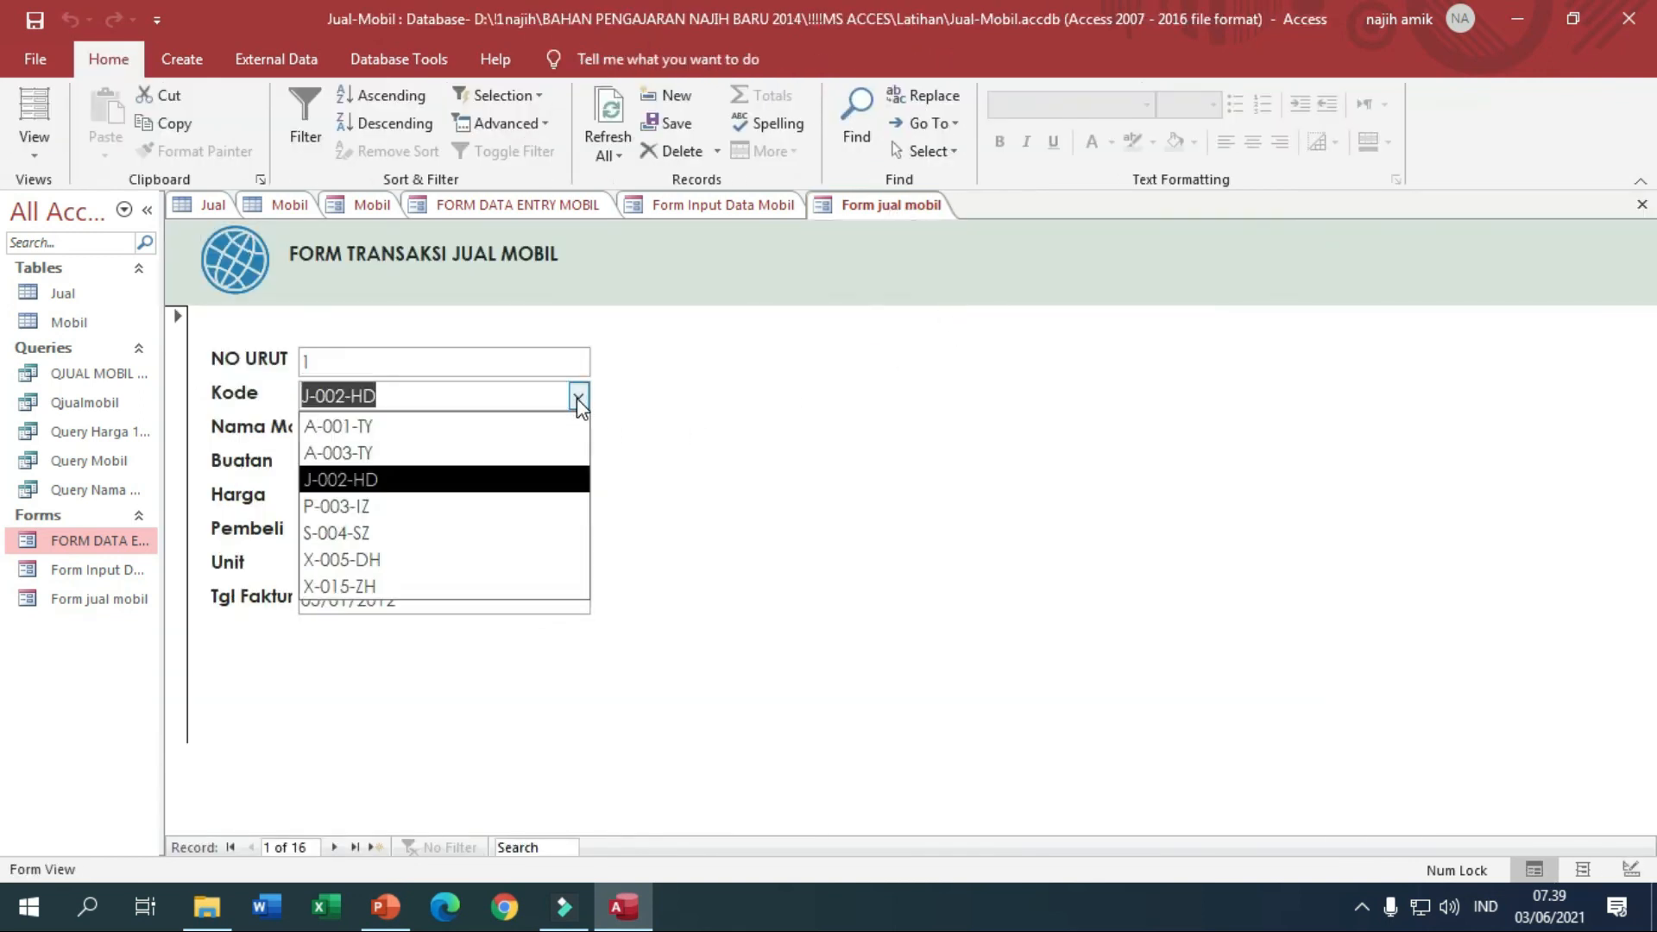
left_click(523, 505)
left_click(577, 397)
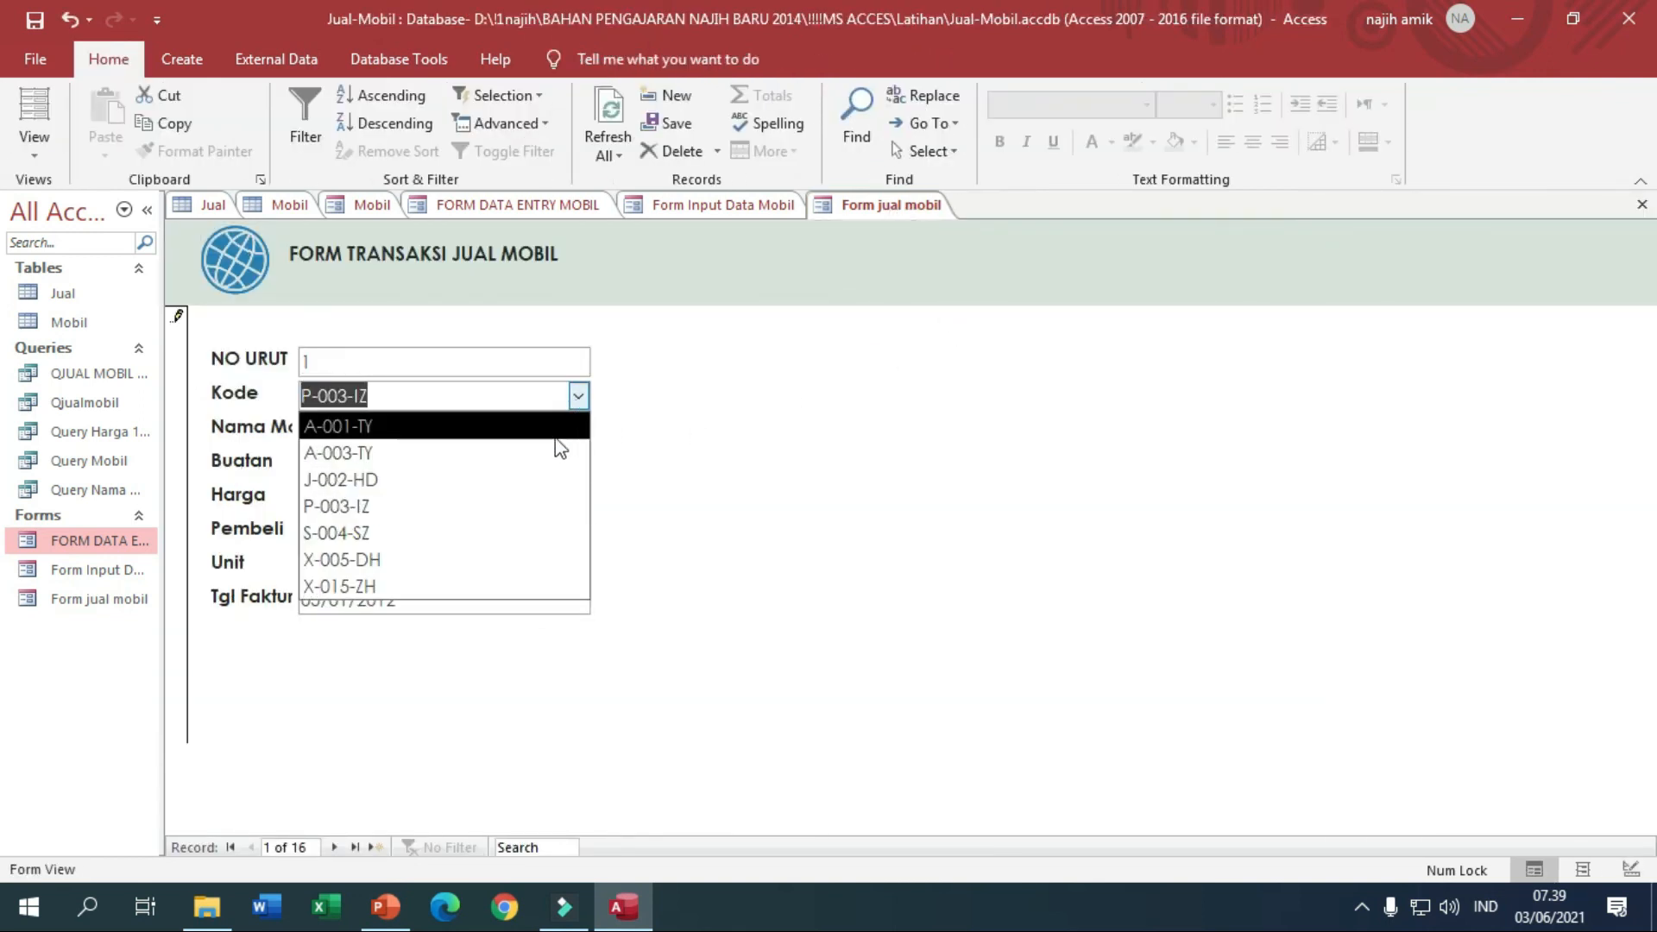
left_click(546, 453)
left_click(577, 396)
left_click(557, 531)
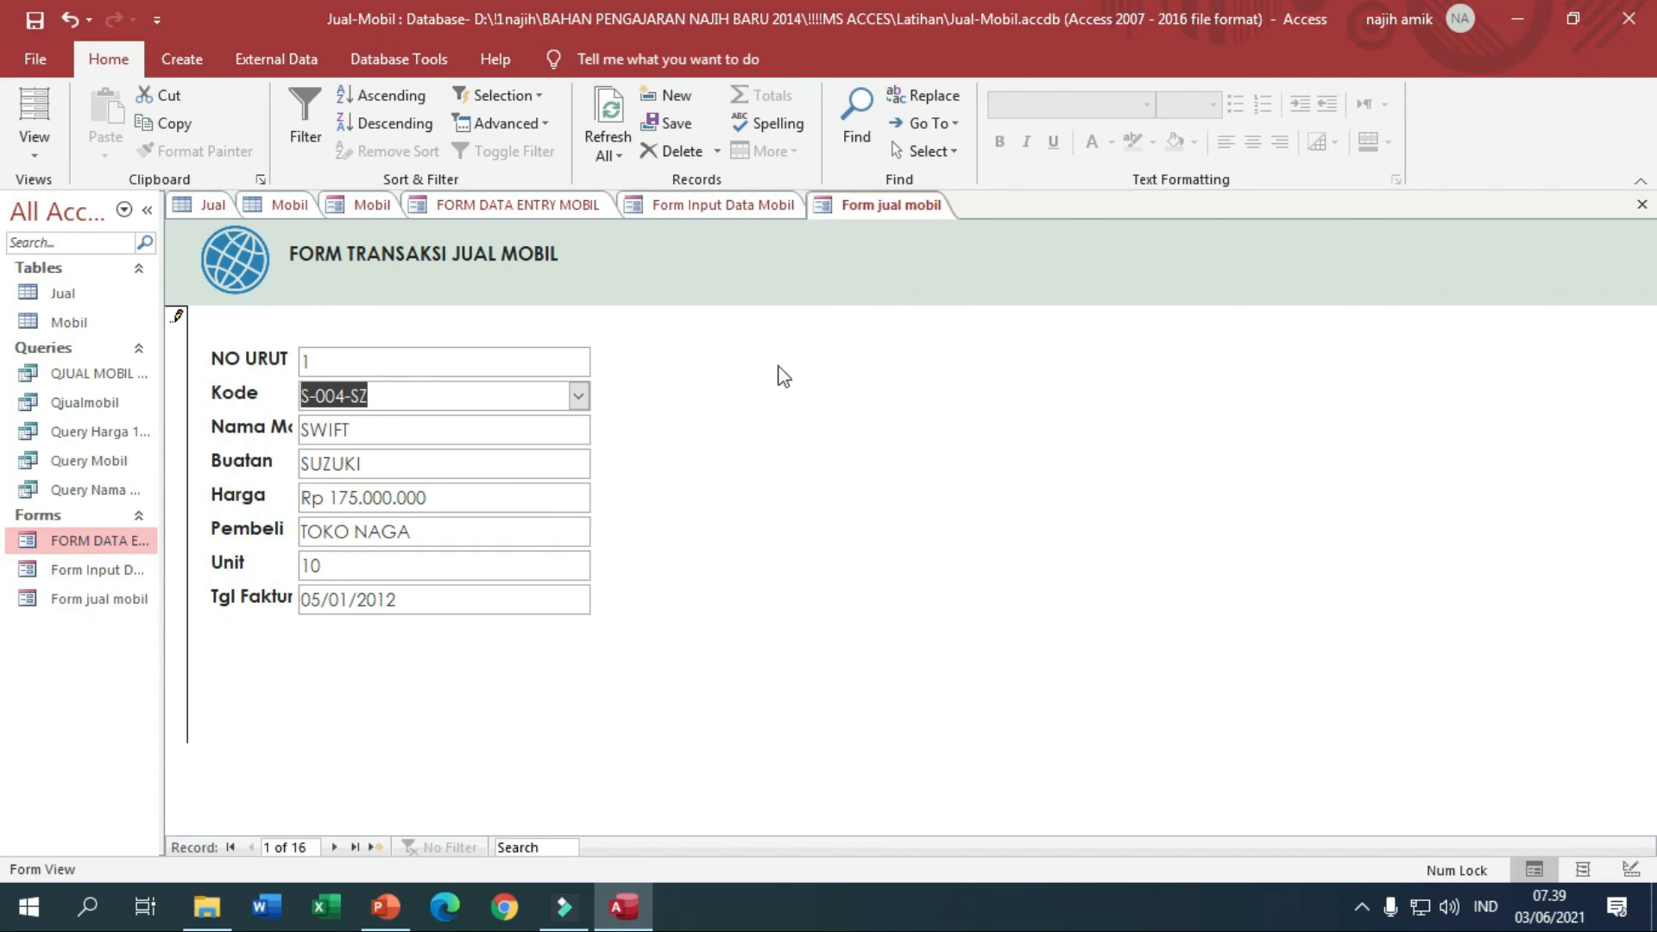
right_click(836, 206)
left_click(873, 371)
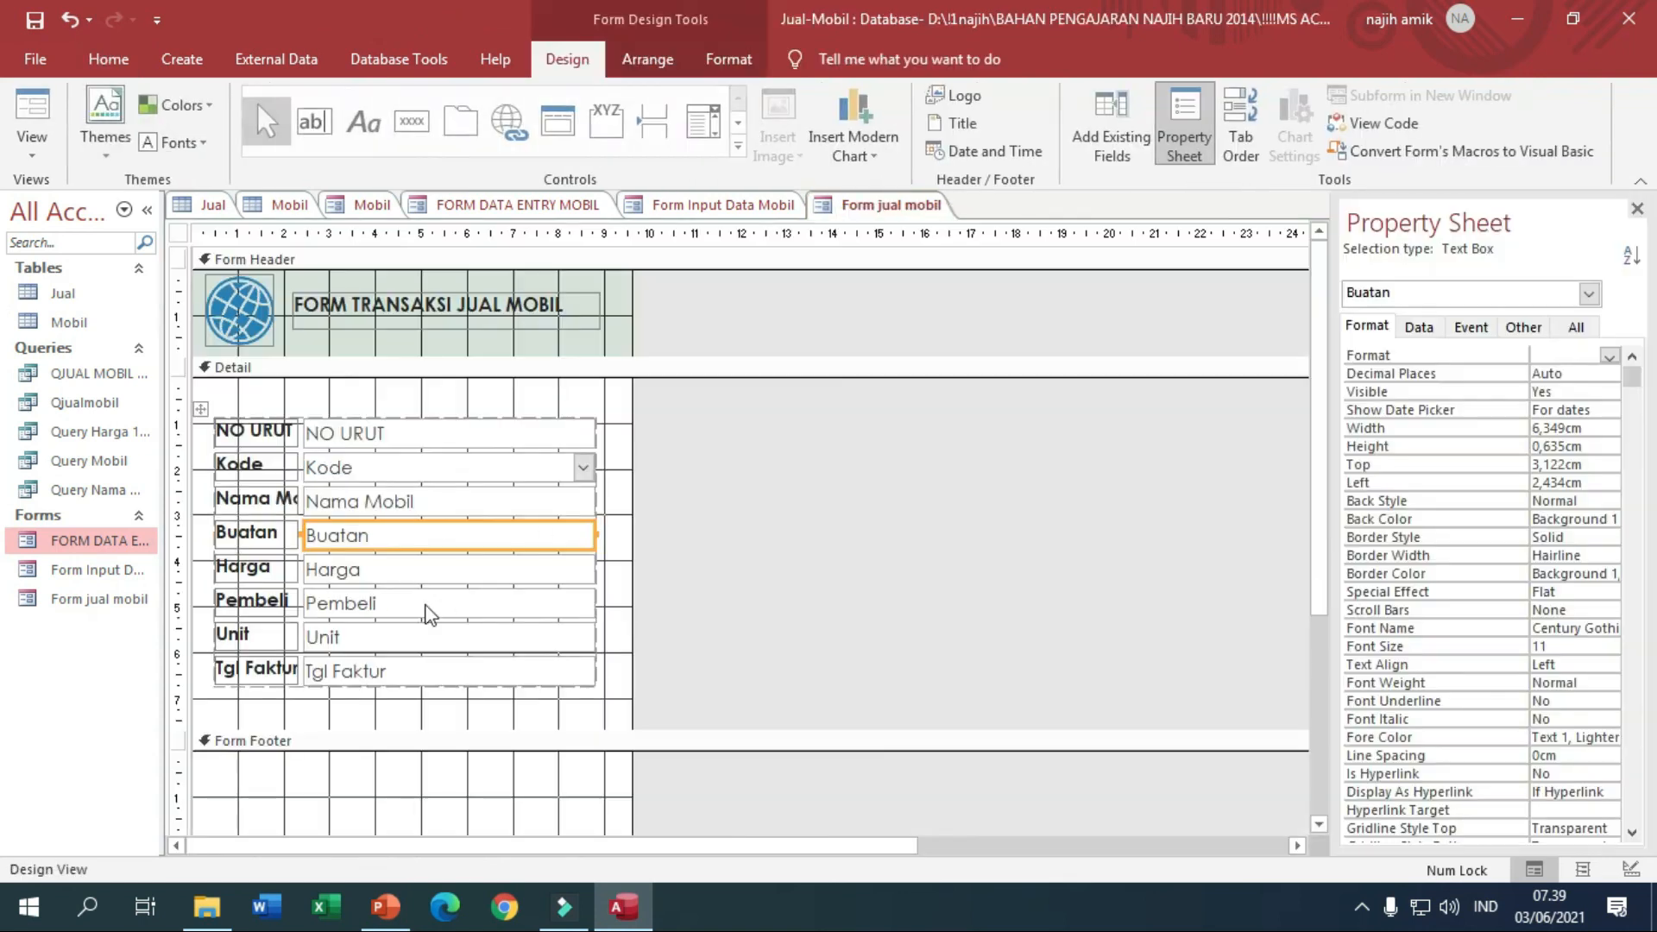
Widen the form to about 17 cm and move the field layout to about 0.8 cm from the form's left edge.
left_click(415, 409)
left_click_drag(636, 491, 967, 503)
left_click_drag(362, 407, 452, 681)
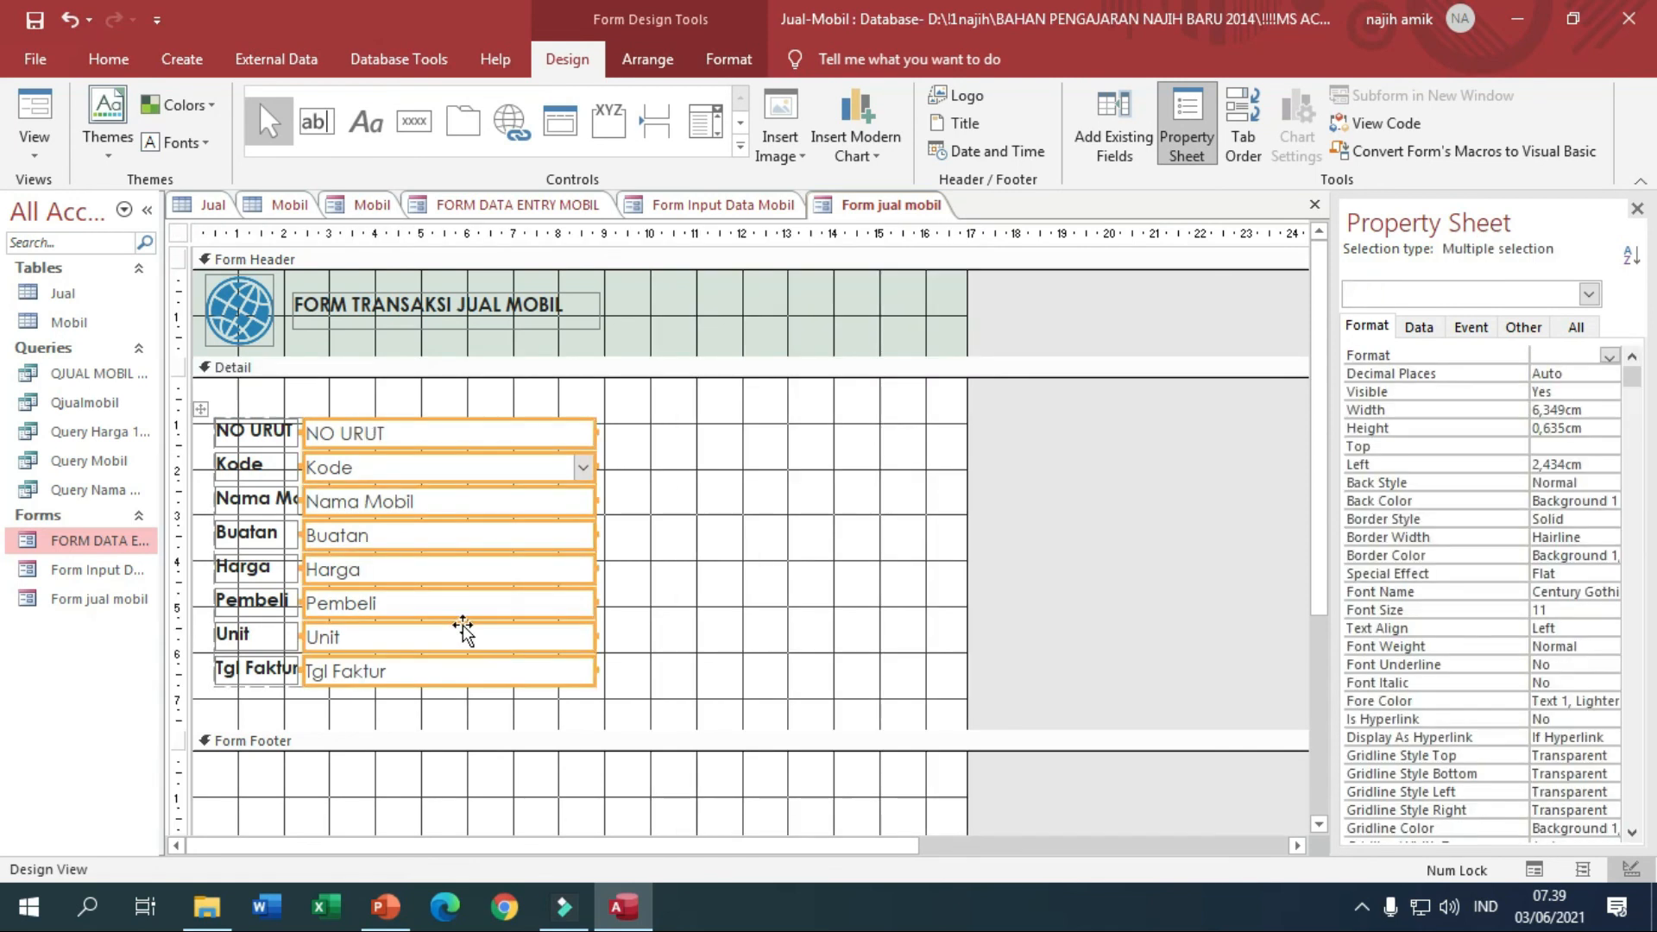
left_click_drag(436, 422, 582, 422)
left_click(374, 432)
left_click_drag(366, 413, 417, 713)
left_click_drag(388, 434, 255, 434)
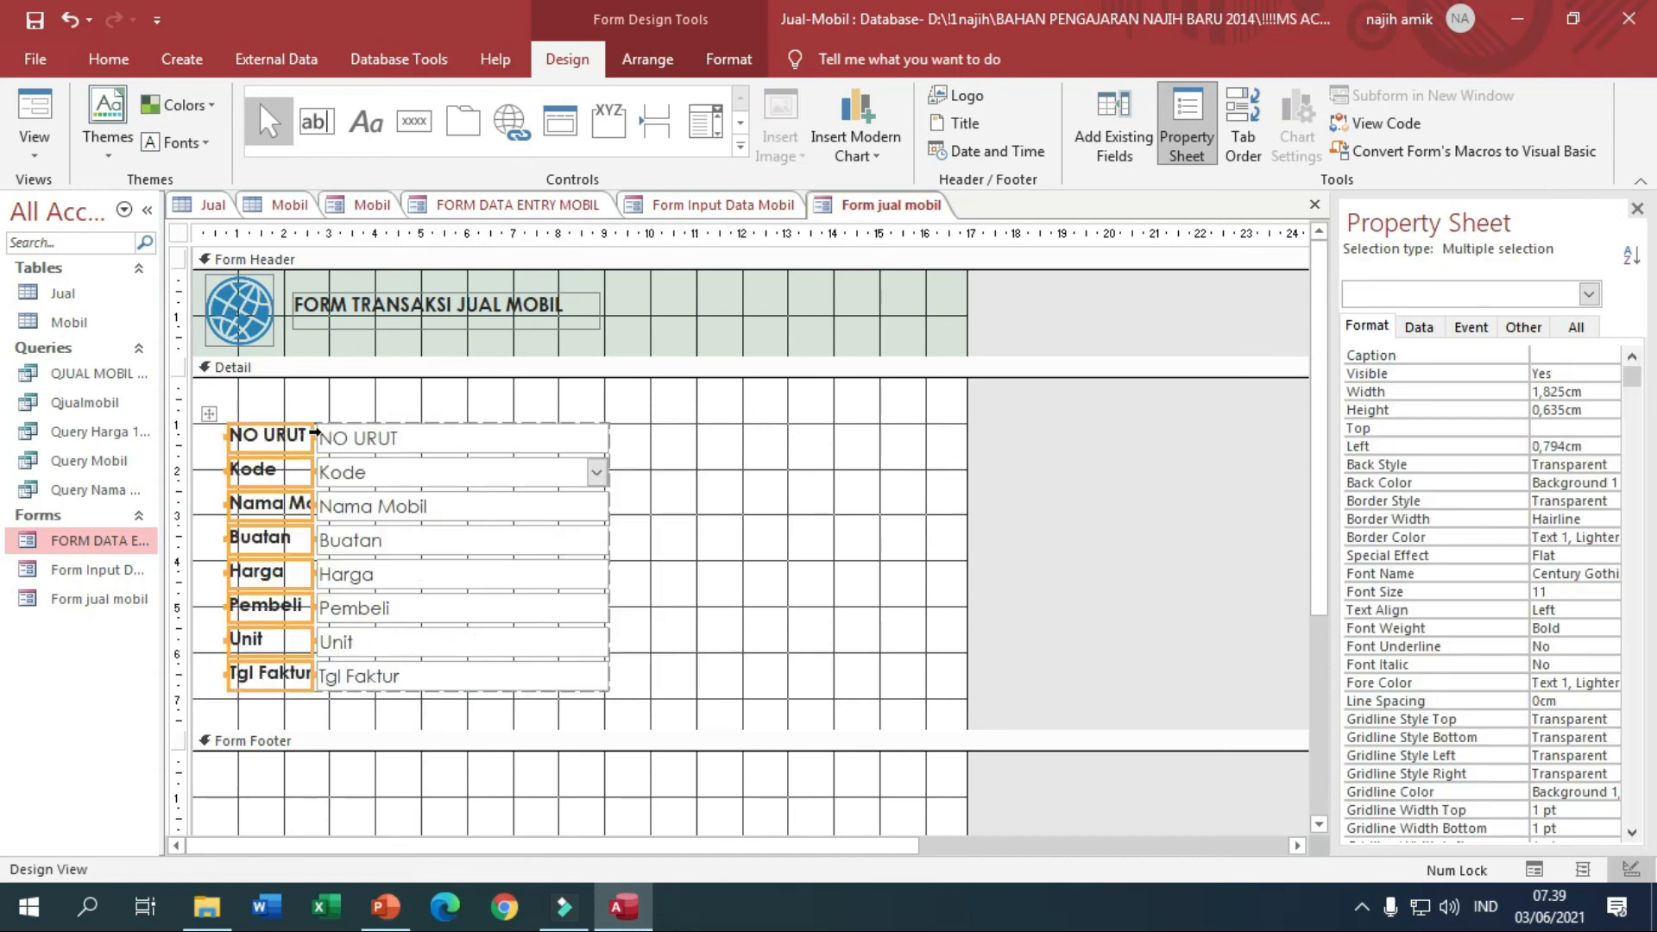
left_click(312, 436)
Widen the Detail field labels to about 3.6 cm and their input controls to about 9.9 cm.
left_click(281, 402)
left_click_drag(283, 400, 303, 687)
left_click_drag(307, 504, 392, 509)
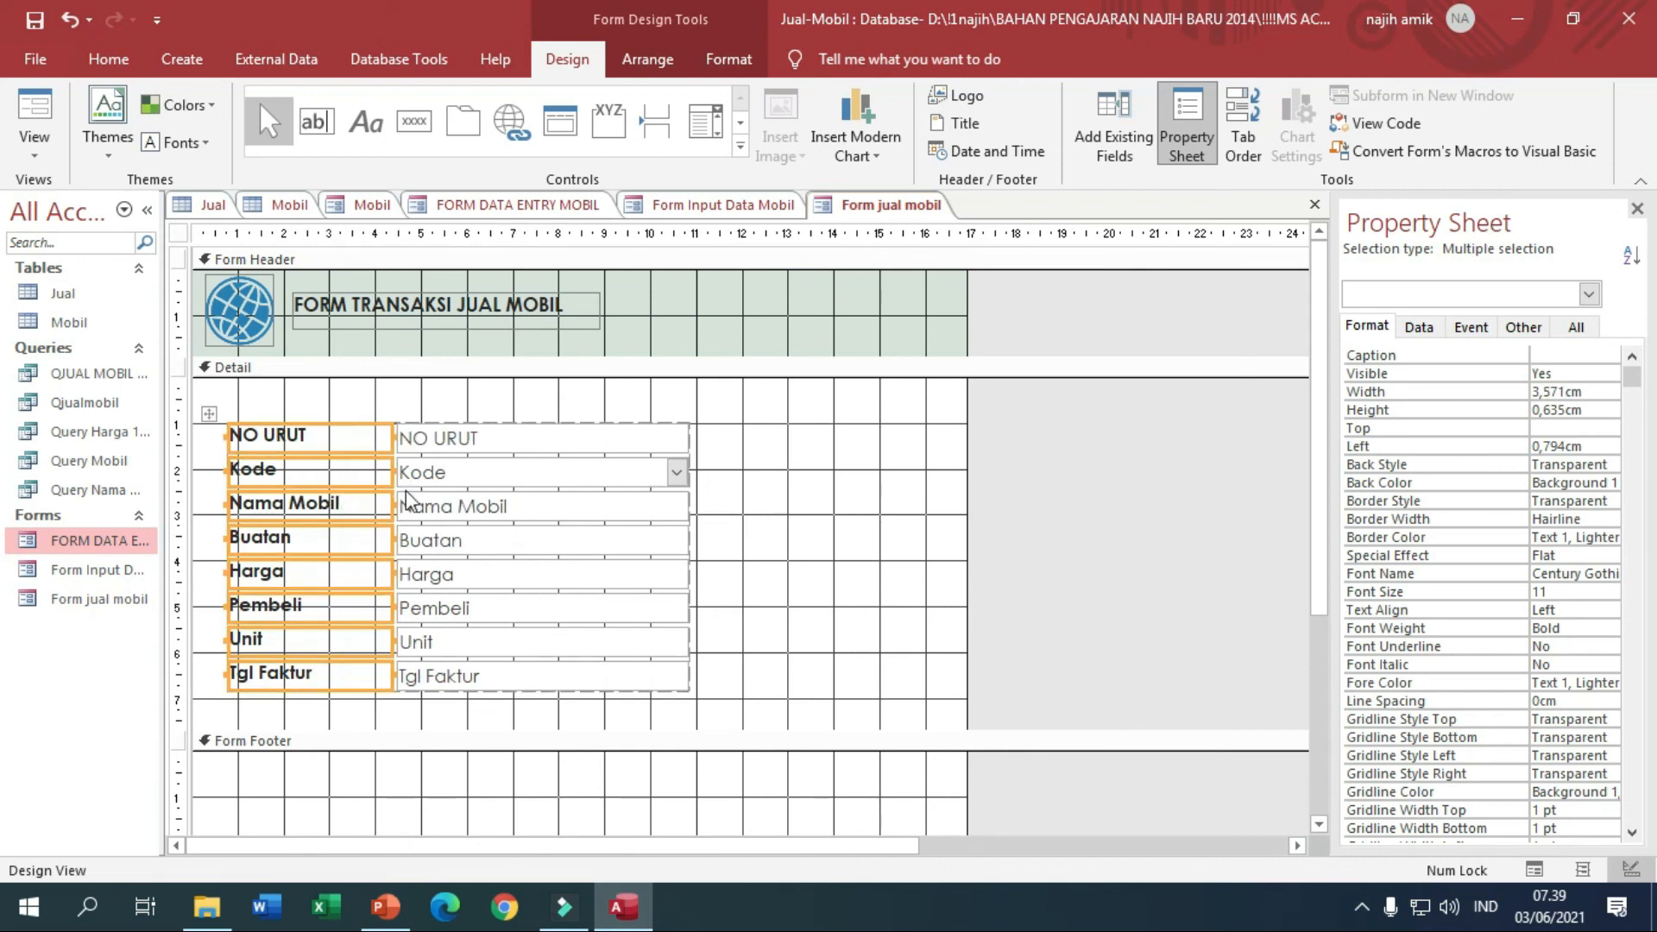
left_click_drag(725, 720, 854, 435)
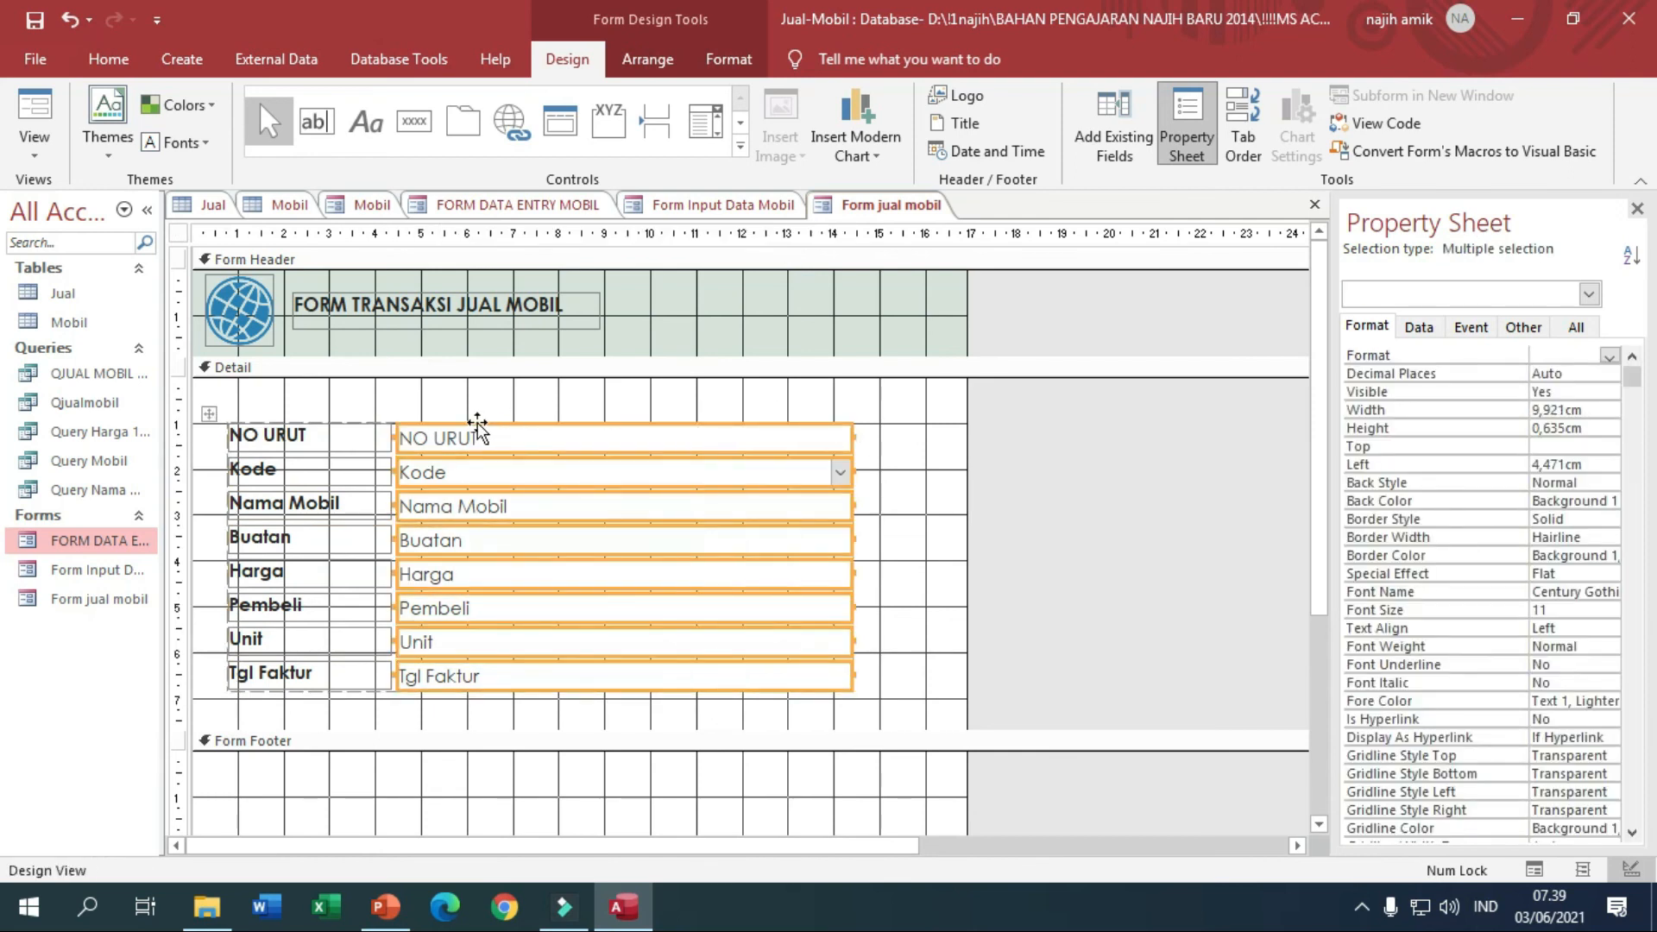
left_click(436, 416)
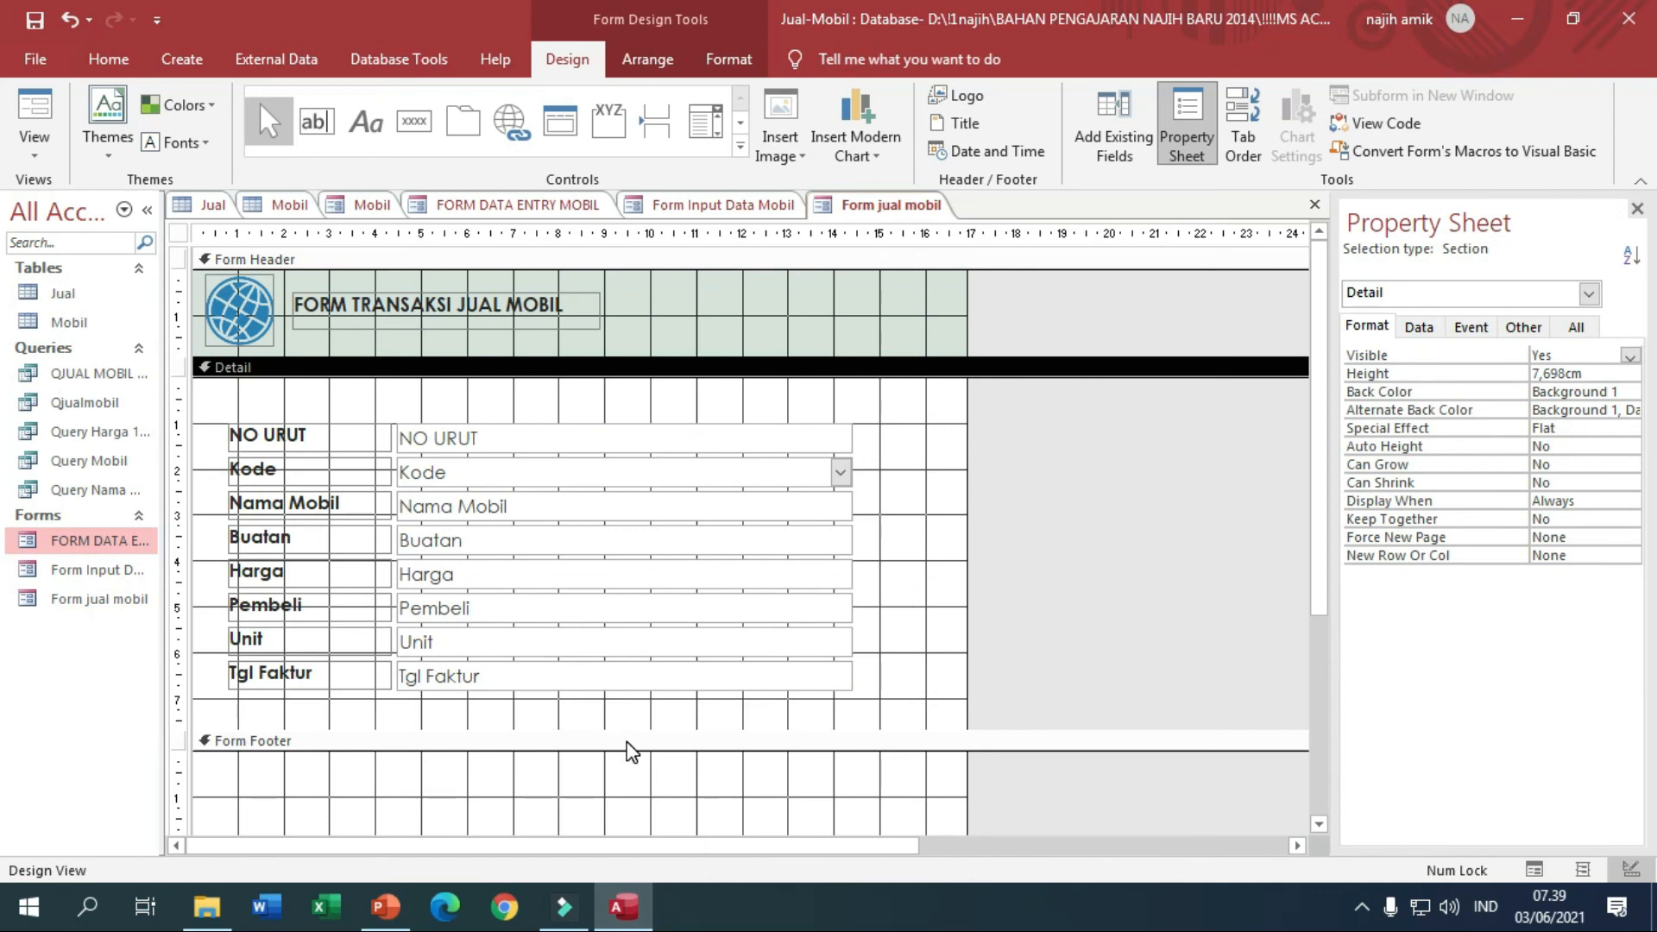
Widen the form to about 24 cm and narrow the input controls to about 7 cm.
left_click_drag(636, 731, 674, 730)
left_click_drag(966, 493, 1299, 494)
left_click_drag(889, 712, 721, 436)
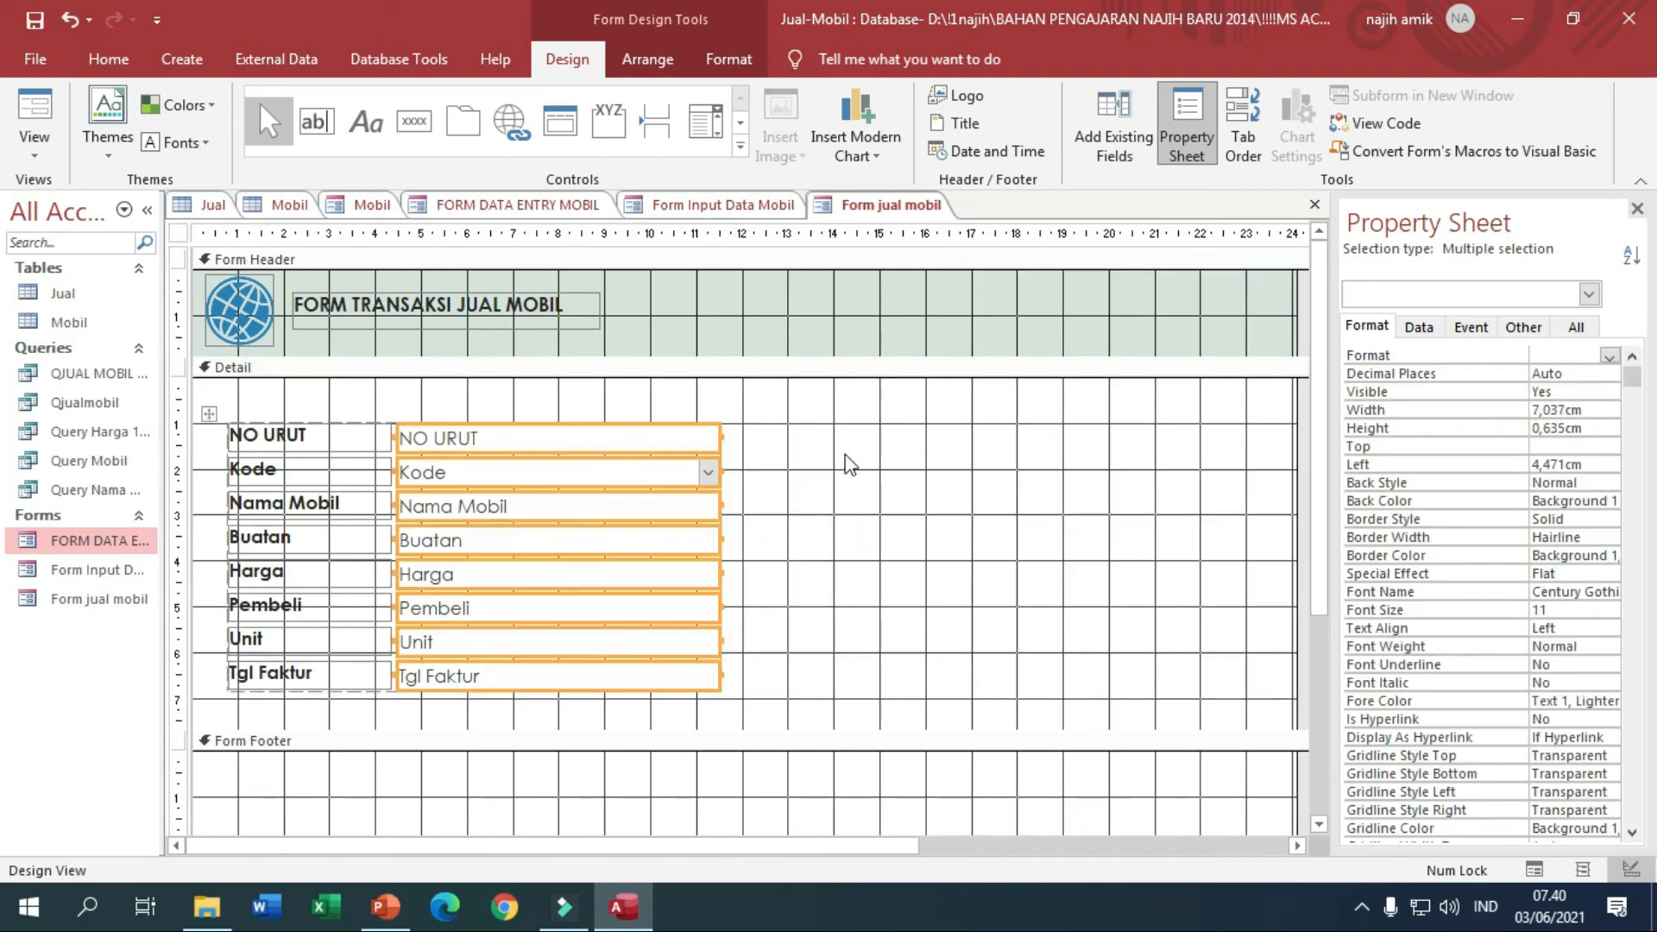
left_click(847, 466)
Draw a subform about 11.4 by 5.7 cm beside the fields without the wizard and set its source to Table.jual.
left_click(739, 147)
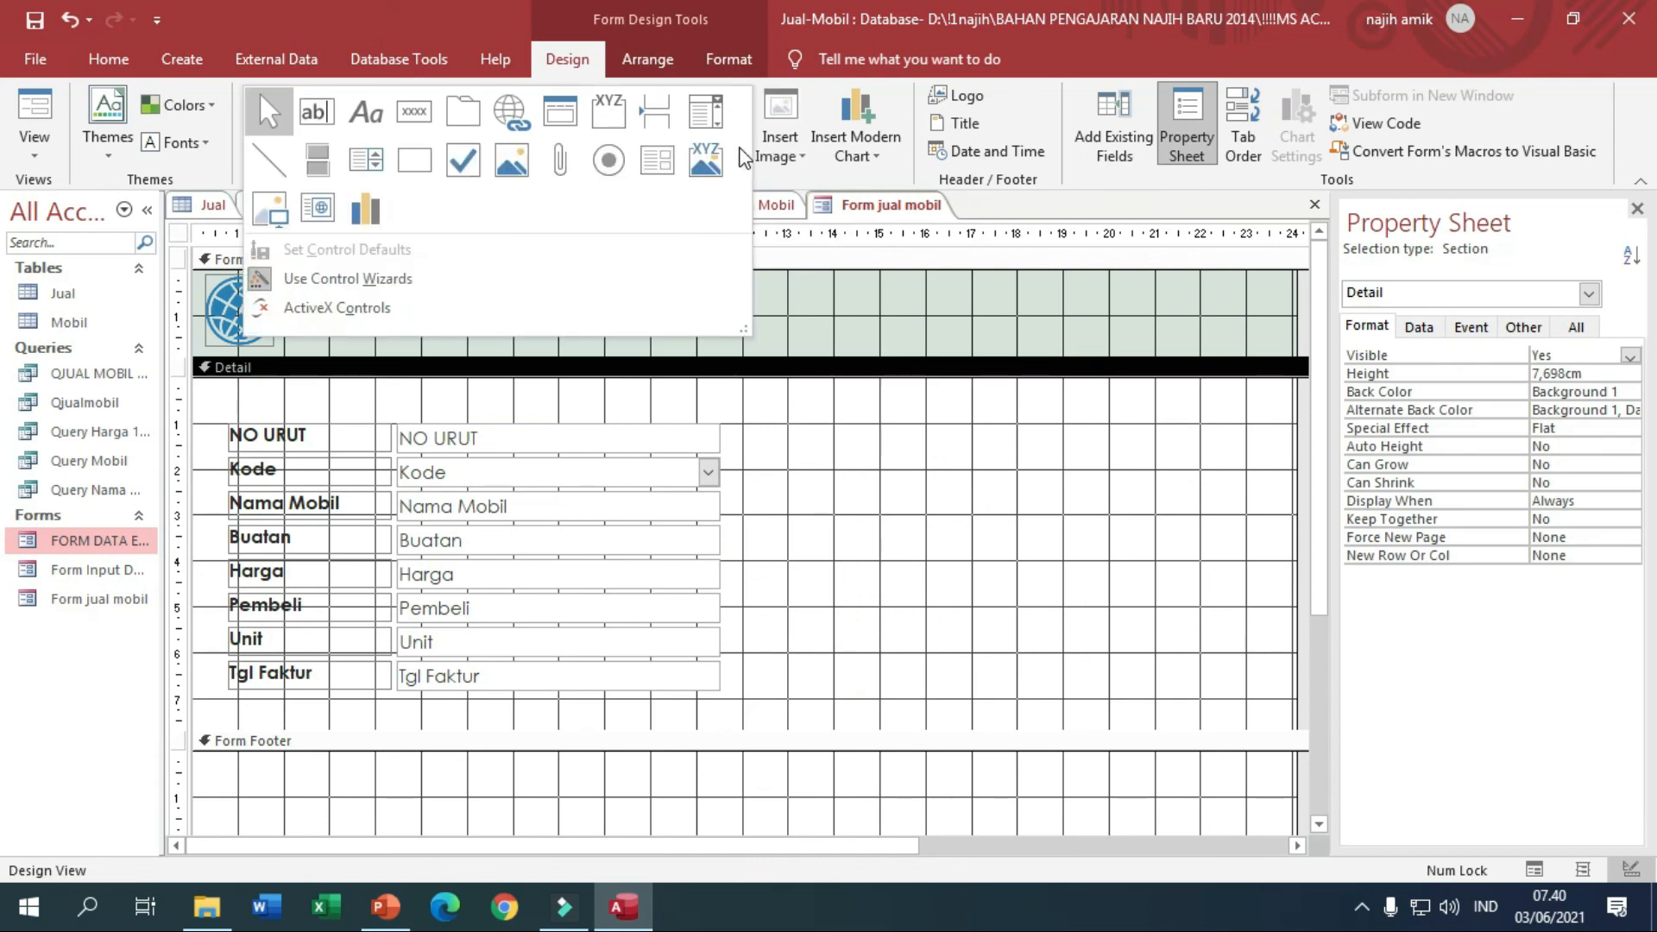
left_click(655, 160)
left_click_drag(744, 425, 1265, 684)
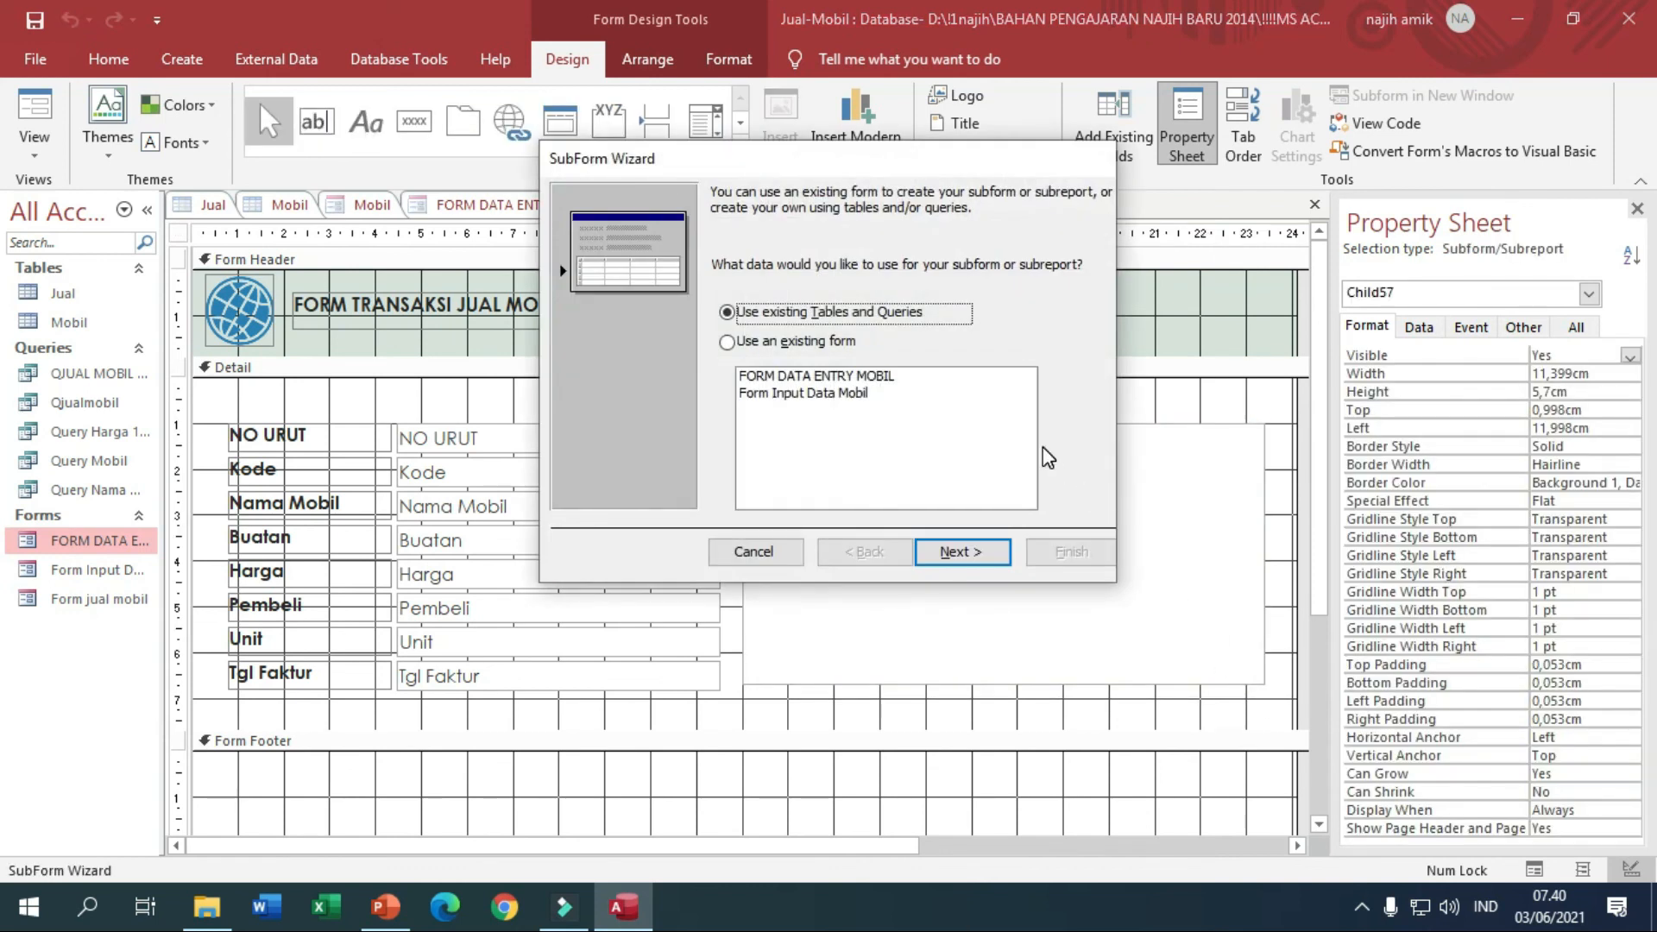
left_click(761, 559)
left_click(820, 455)
type("table.jual")
Delete the subform's attached label and shorten the Detail section to end just below the fields.
left_click(795, 402)
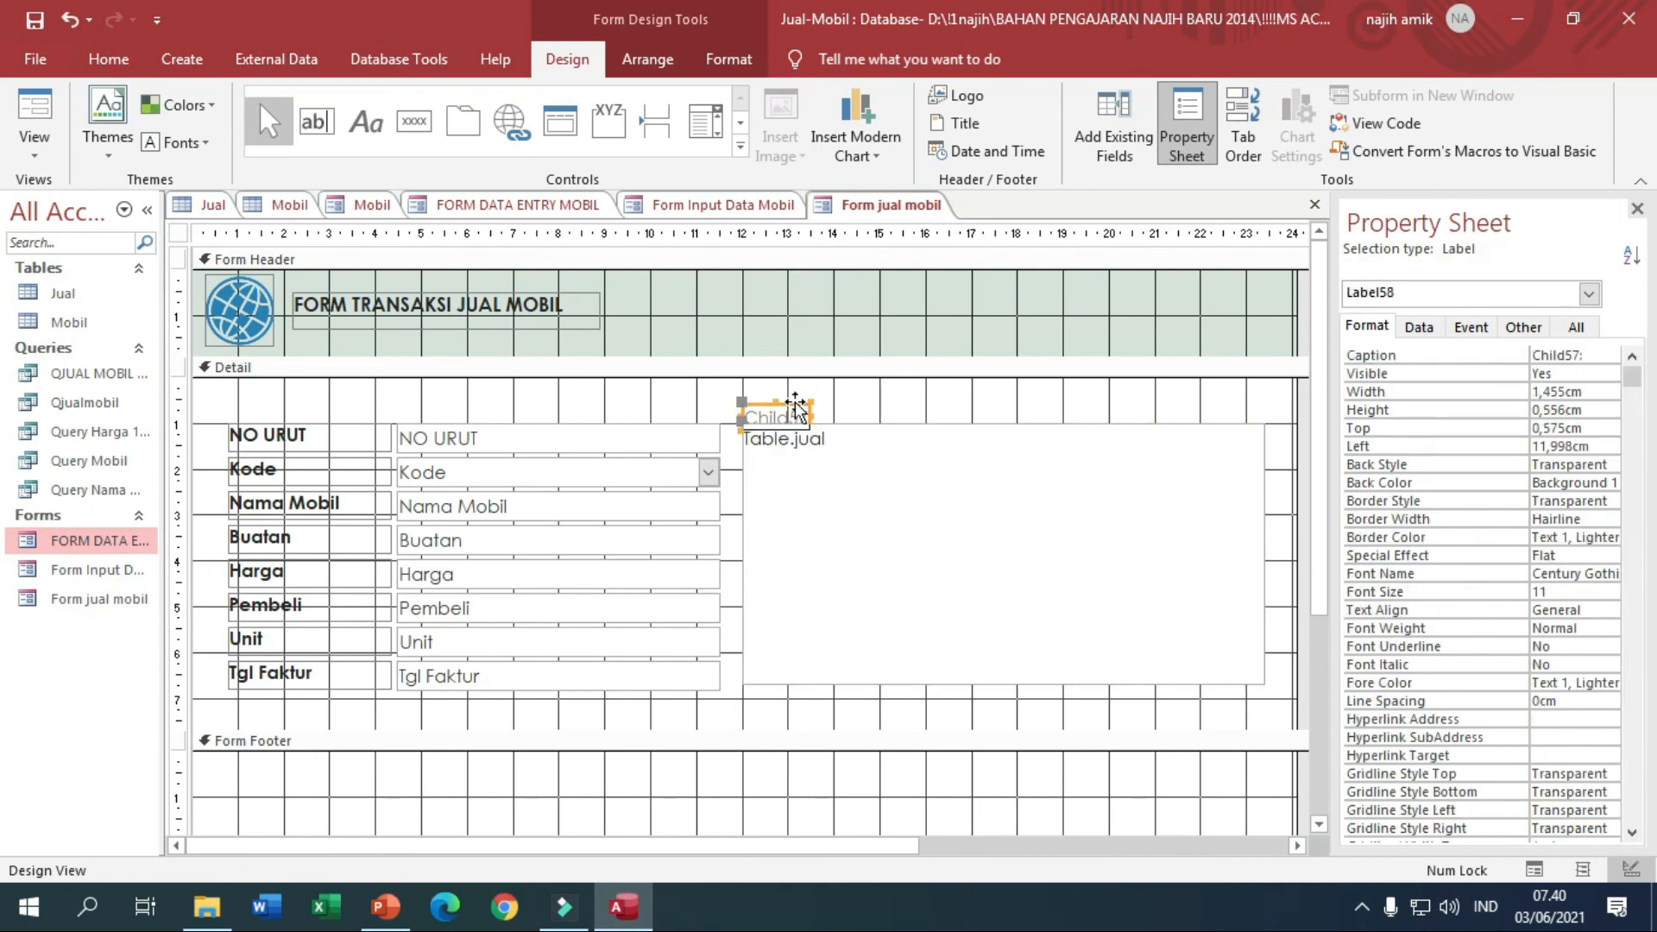
key("Delete")
left_click_drag(691, 743, 650, 704)
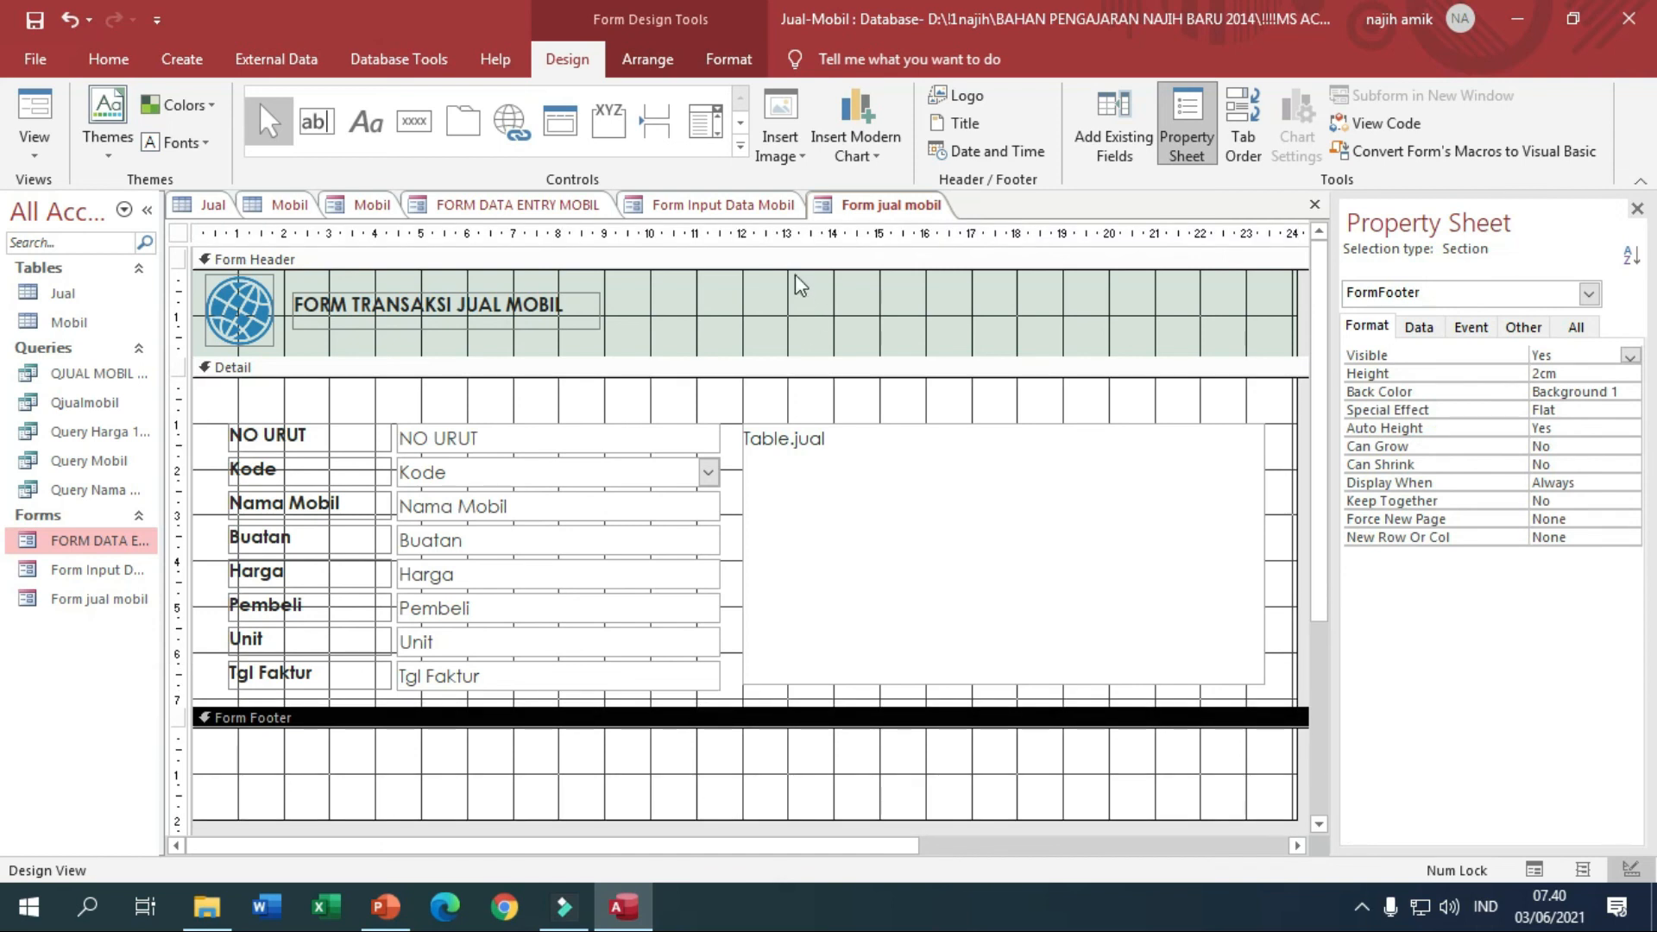
Copy all the footer buttons from Form Input Data Mobil into Form jual mobil's footer and position them slightly in from its edges.
left_click(583, 210)
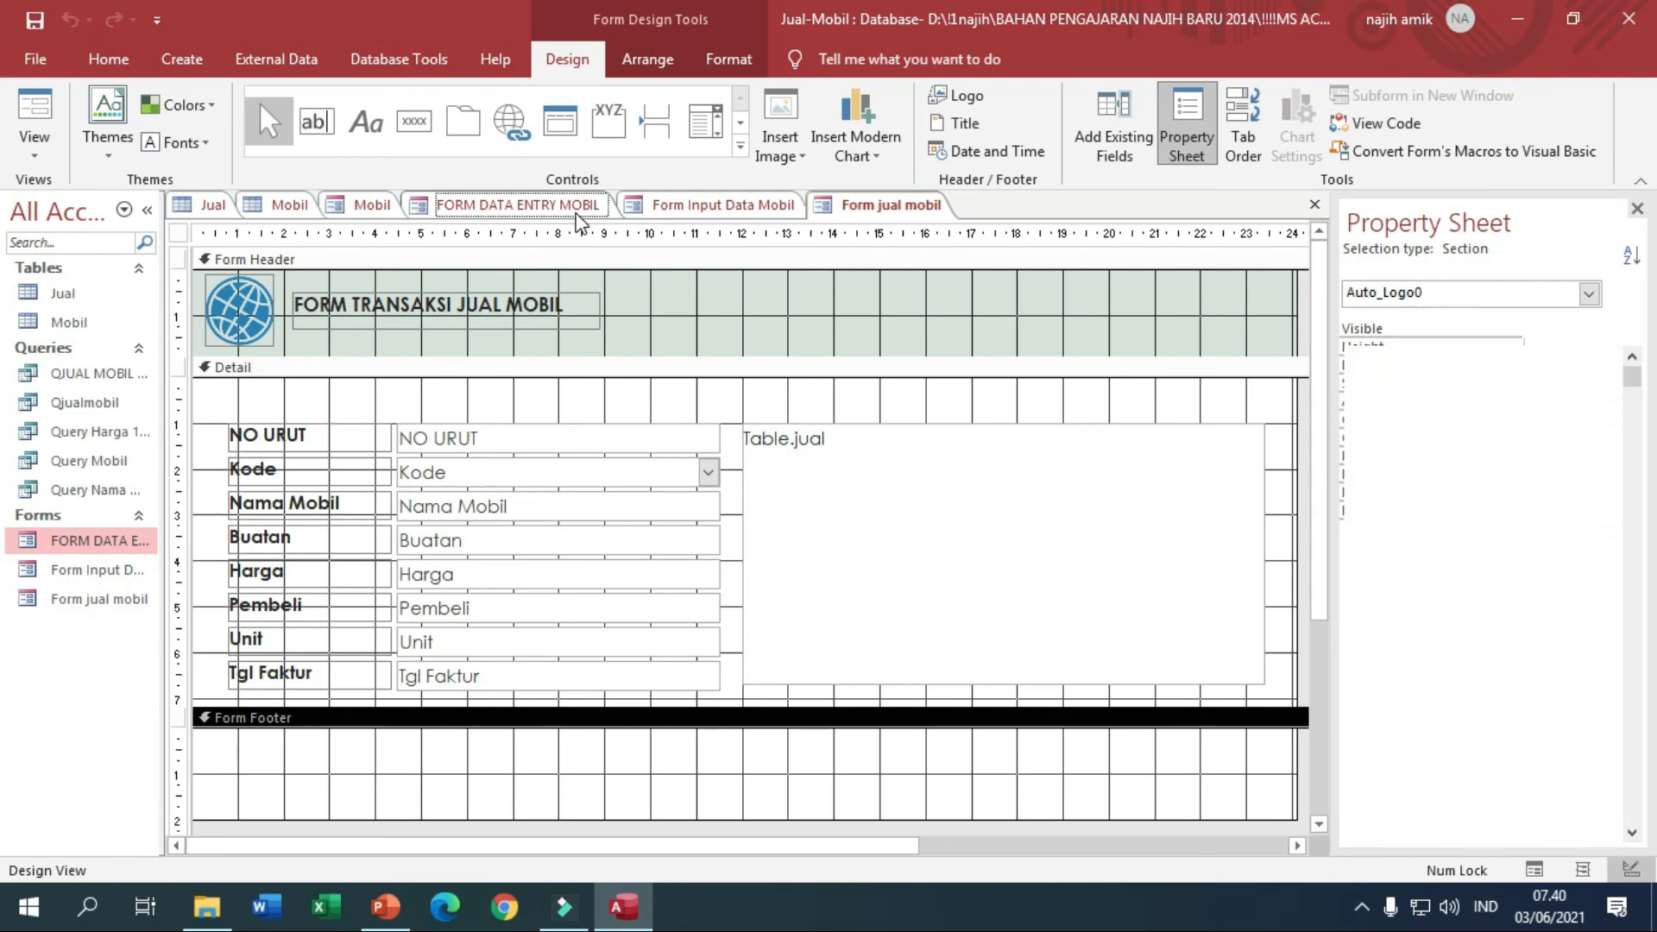
left_click(654, 207)
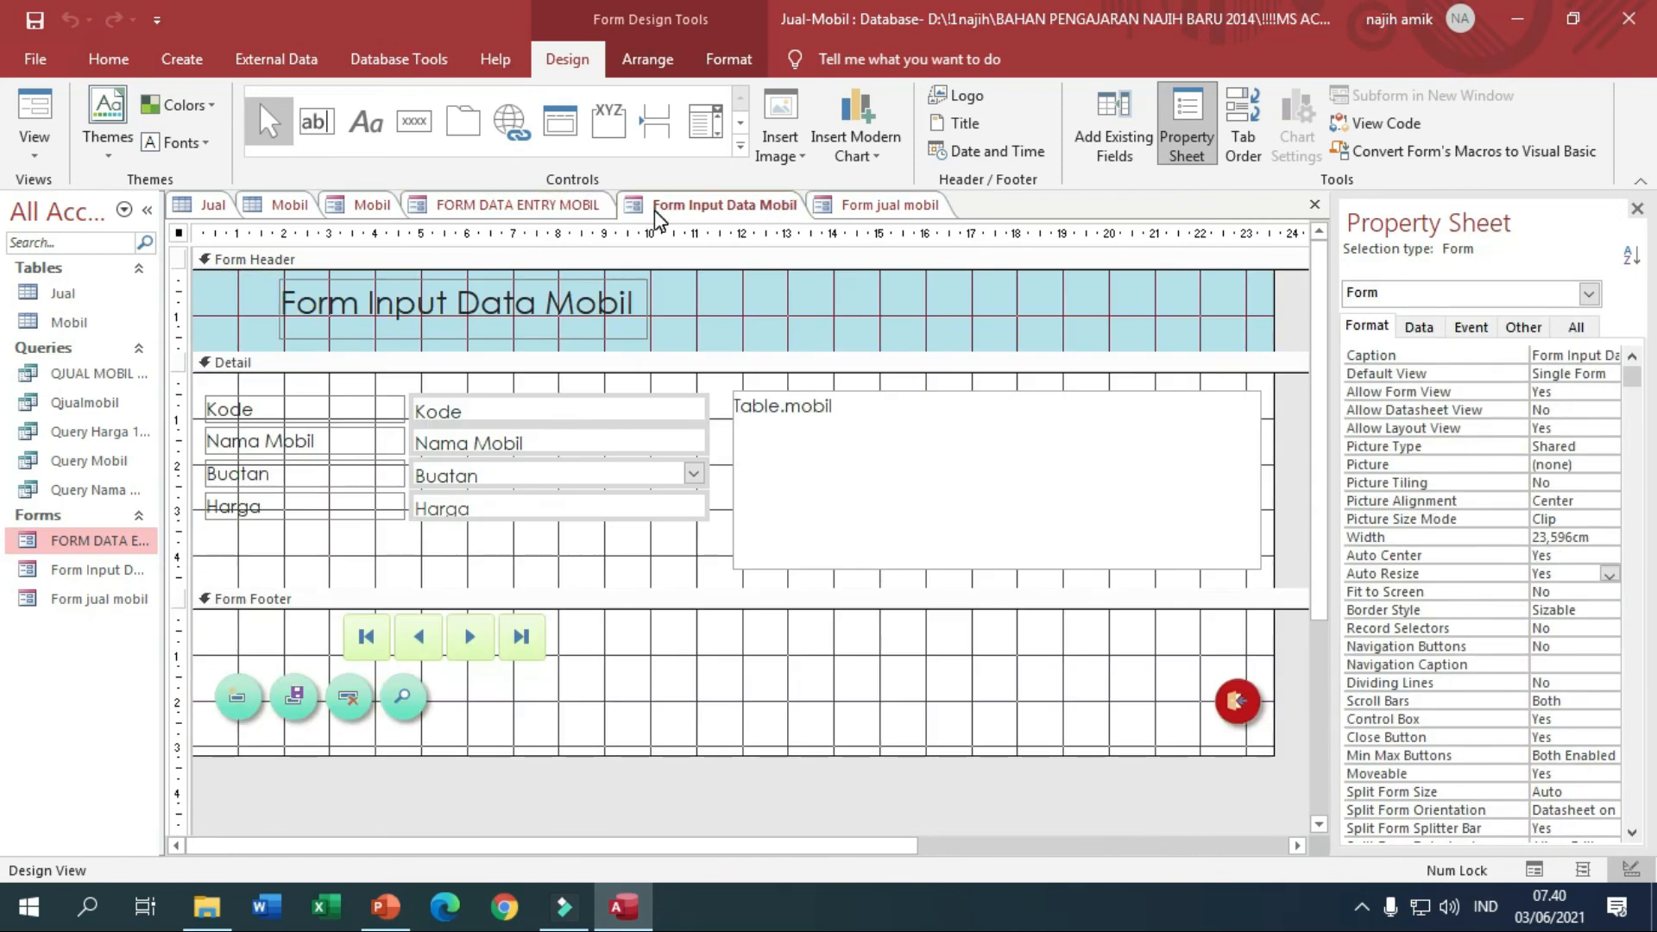
left_click_drag(1249, 752, 226, 628)
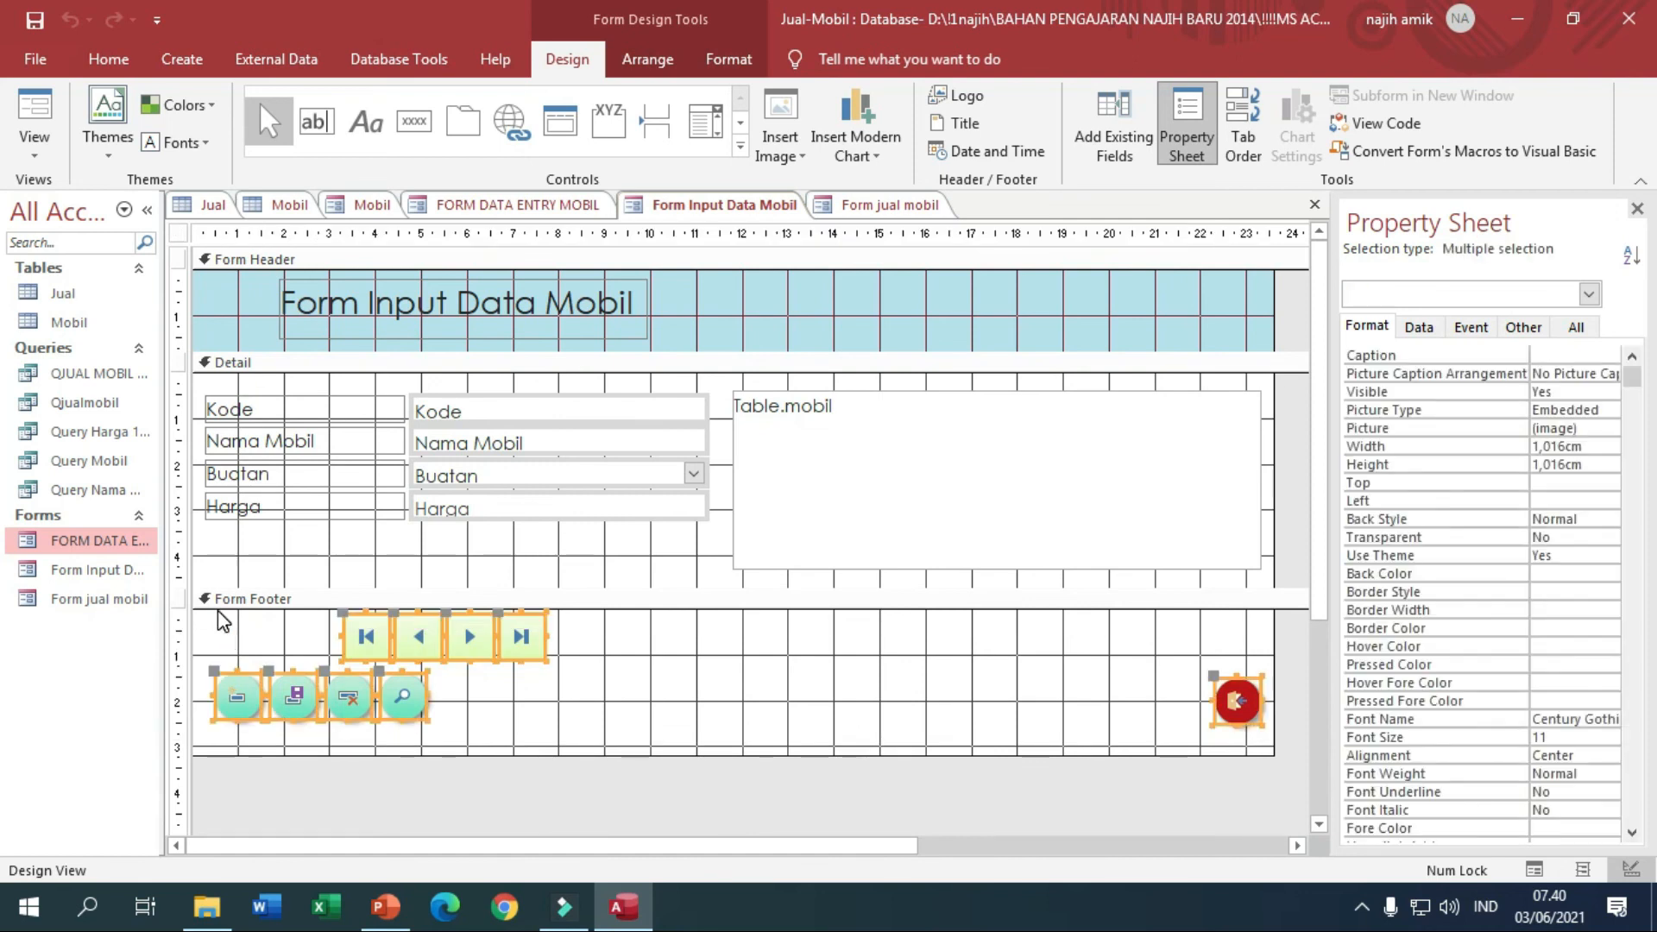
left_click(852, 206)
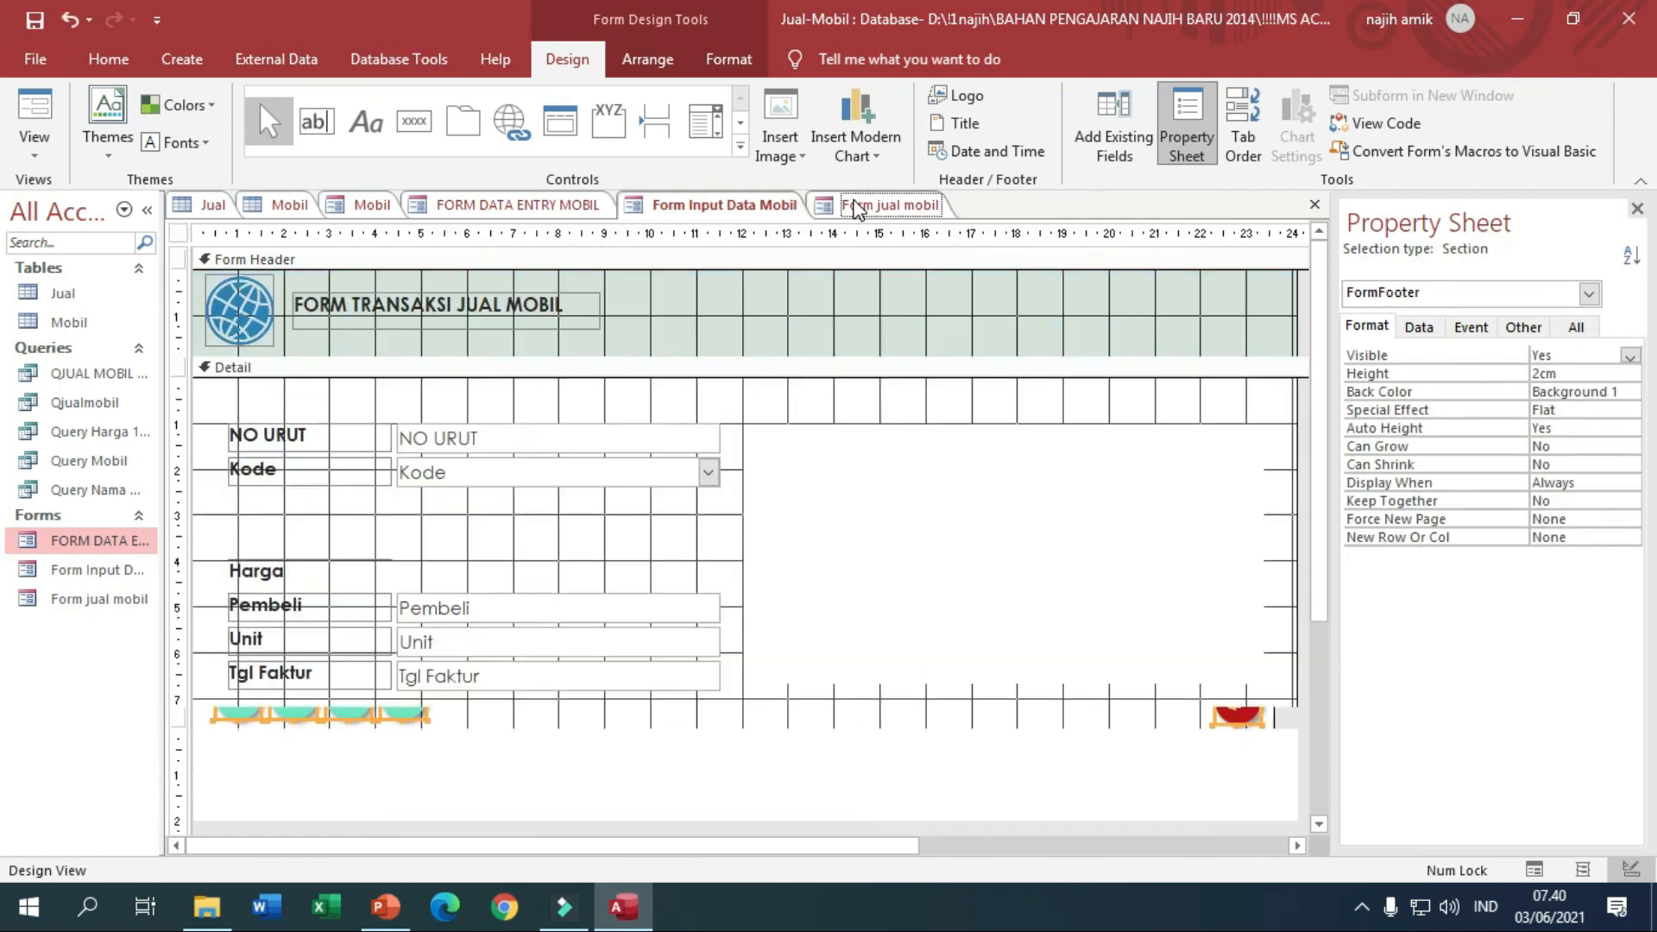
key("ctrl+v")
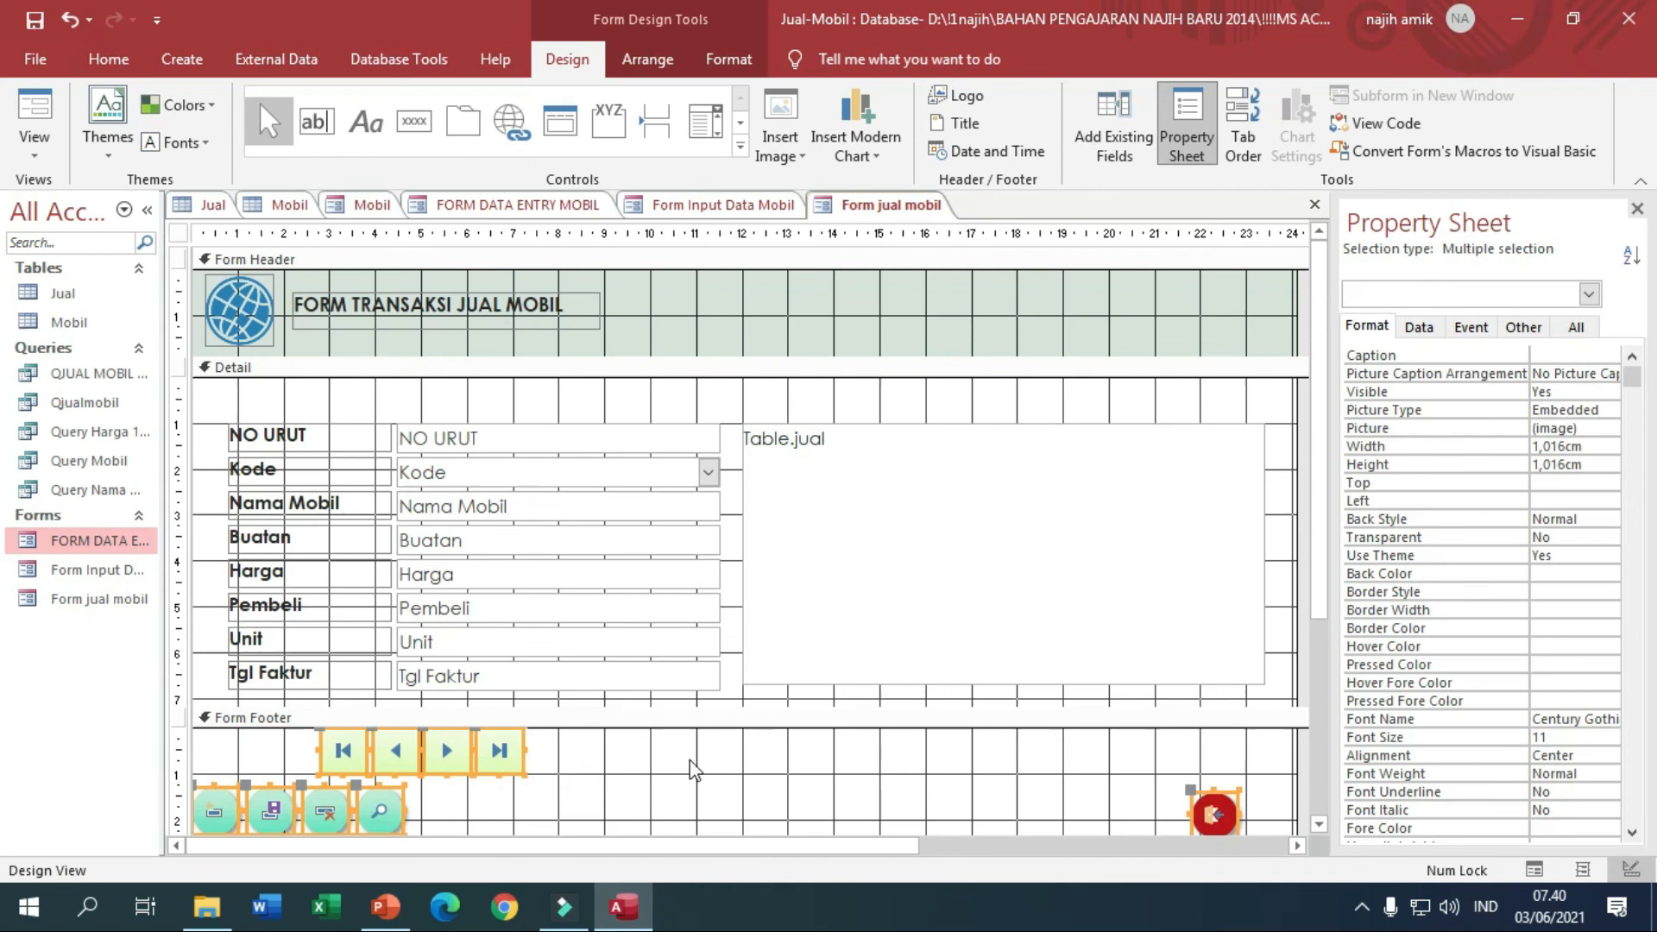
scroll(687, 766, "down", 1)
left_click_drag(515, 659, 592, 677)
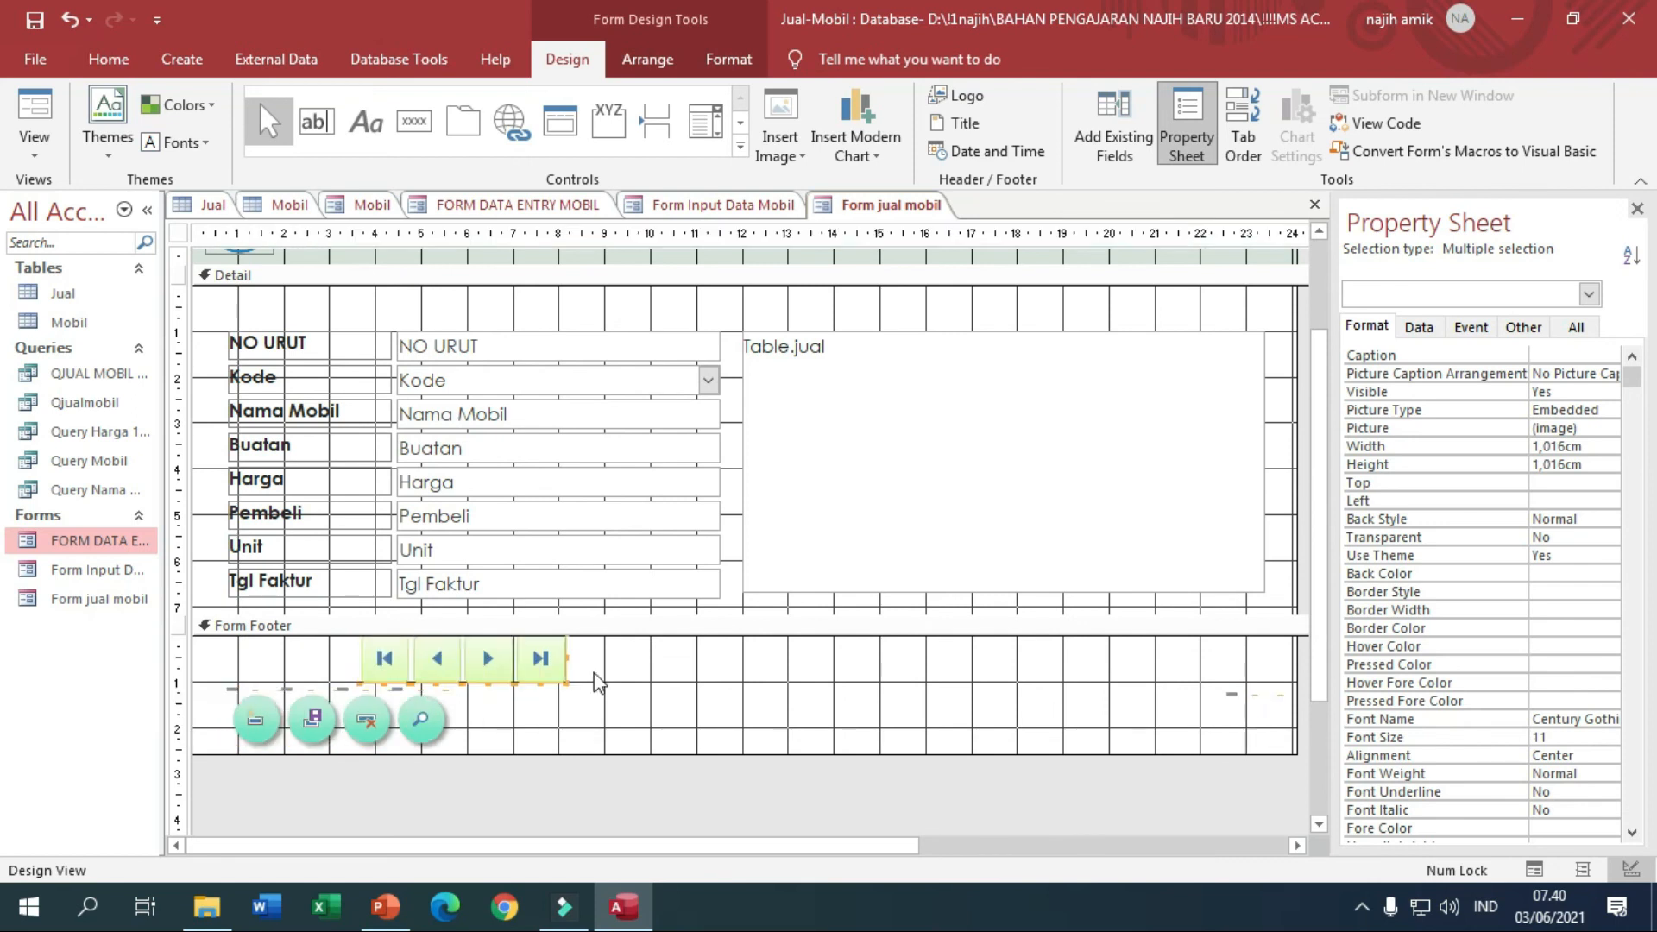
left_click(592, 676)
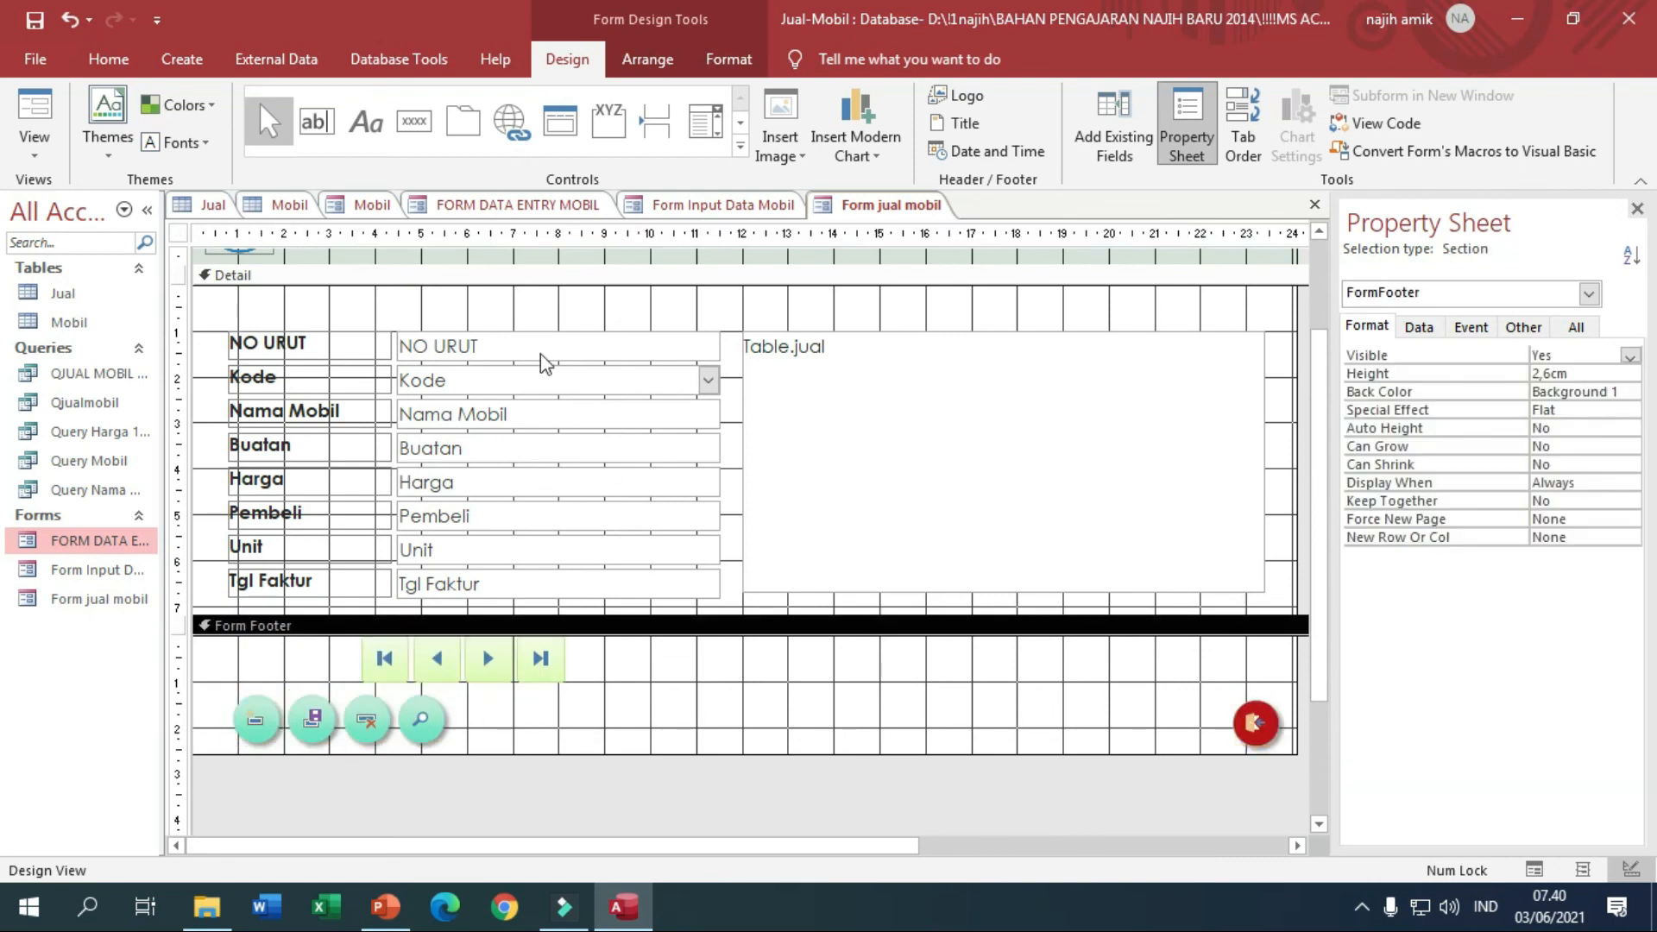
Show Form jual mobil in Form View and test its footer buttons for adding a new record and going to the next record.
right_click(874, 212)
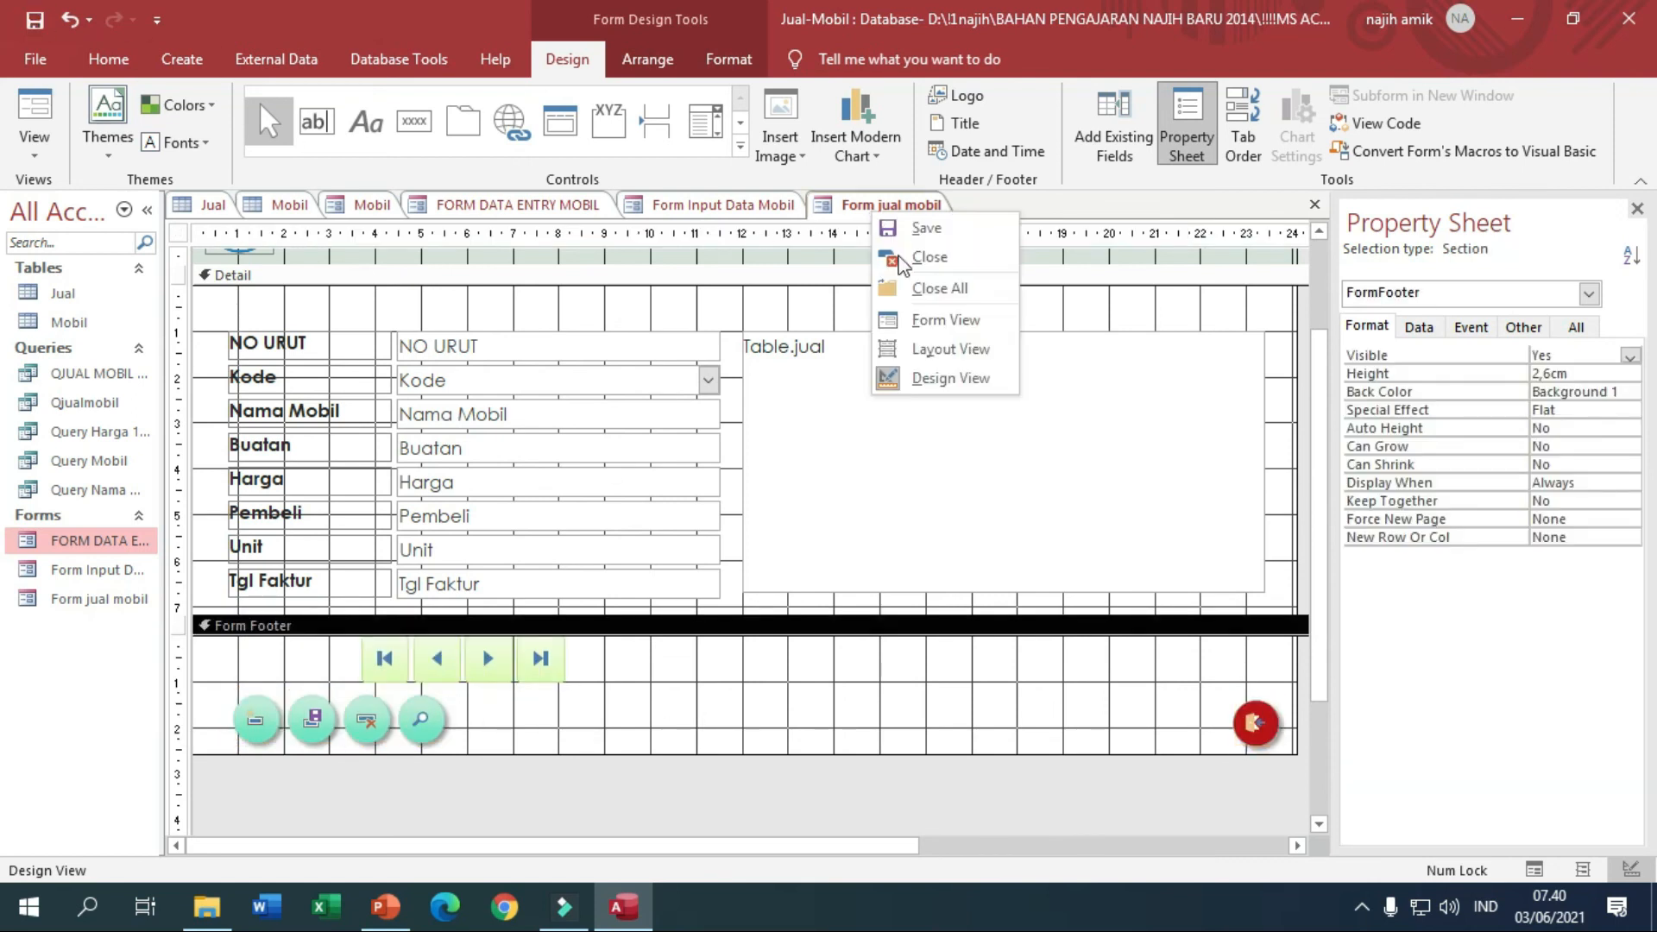
left_click(927, 321)
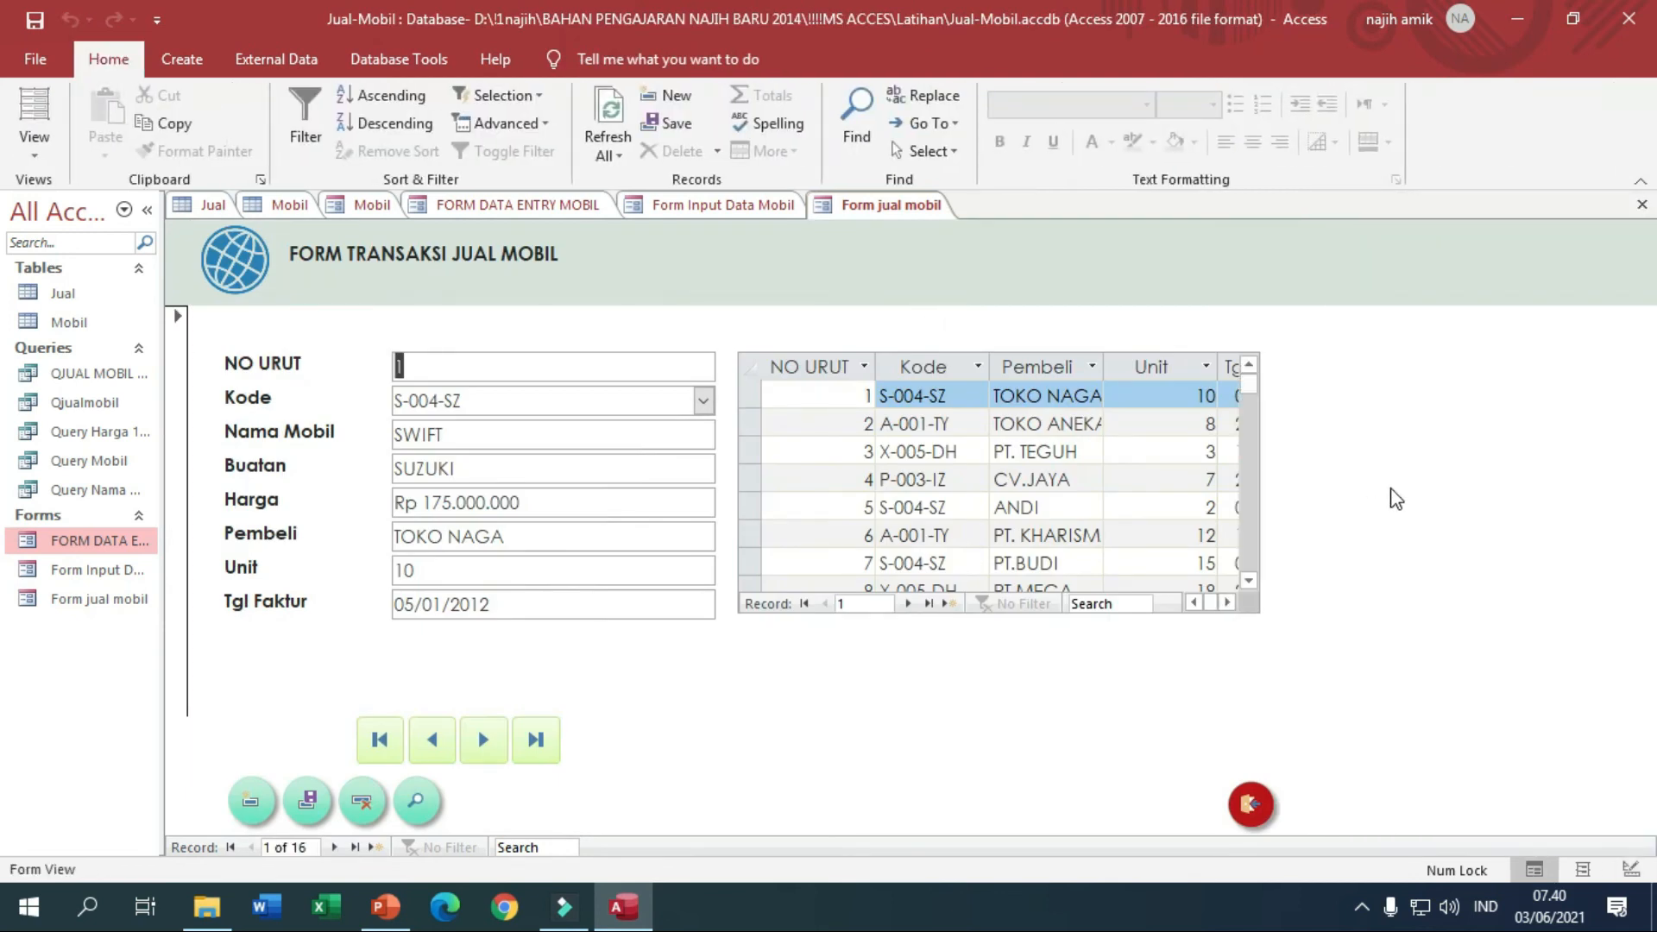
left_click(260, 800)
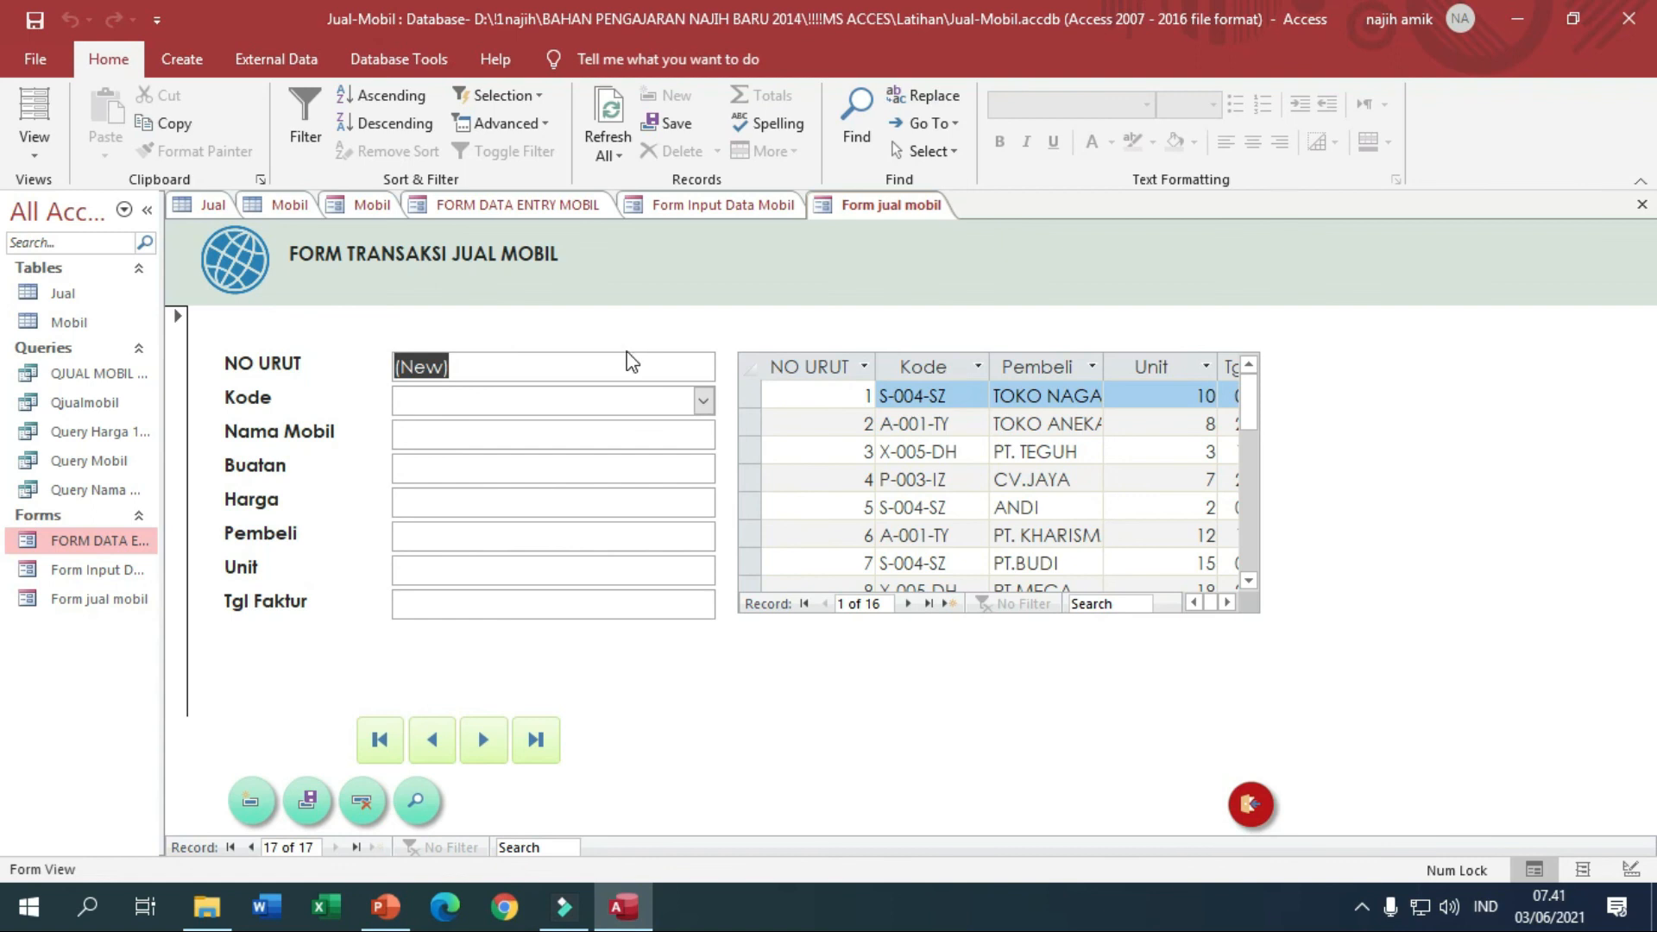
left_click(417, 743)
left_click(824, 371)
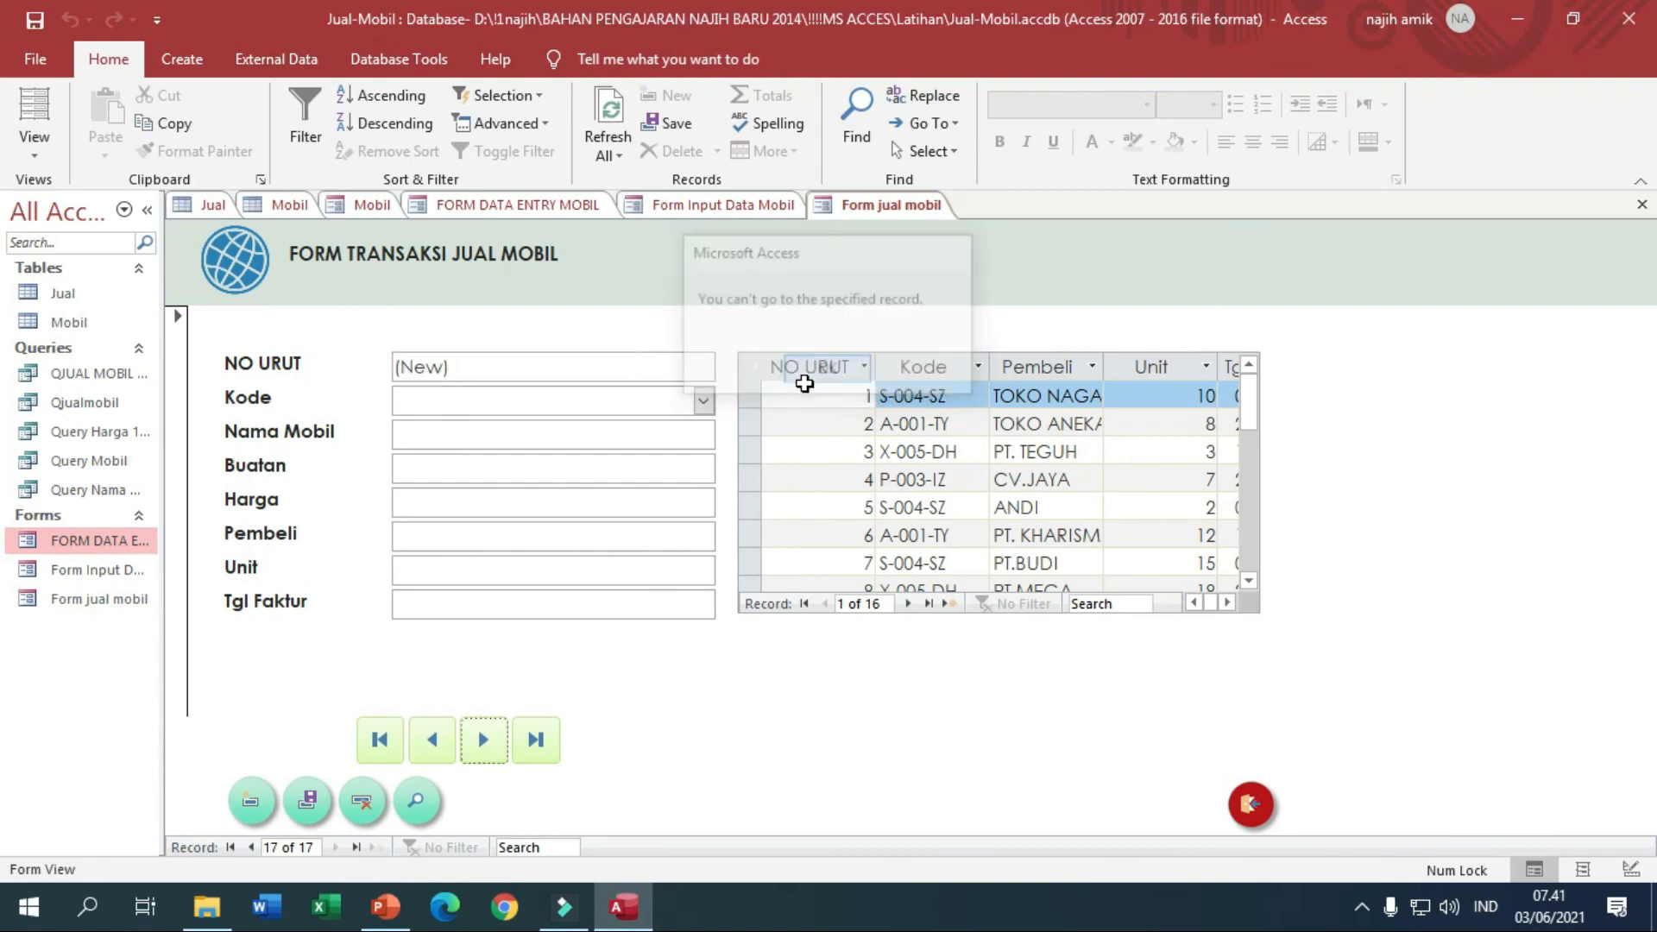
Test the footer's previous-record button four times and its save-record button, and return the form to Design View.
left_click(440, 740)
left_click(440, 739)
left_click(440, 739)
left_click(440, 739)
left_click(328, 801)
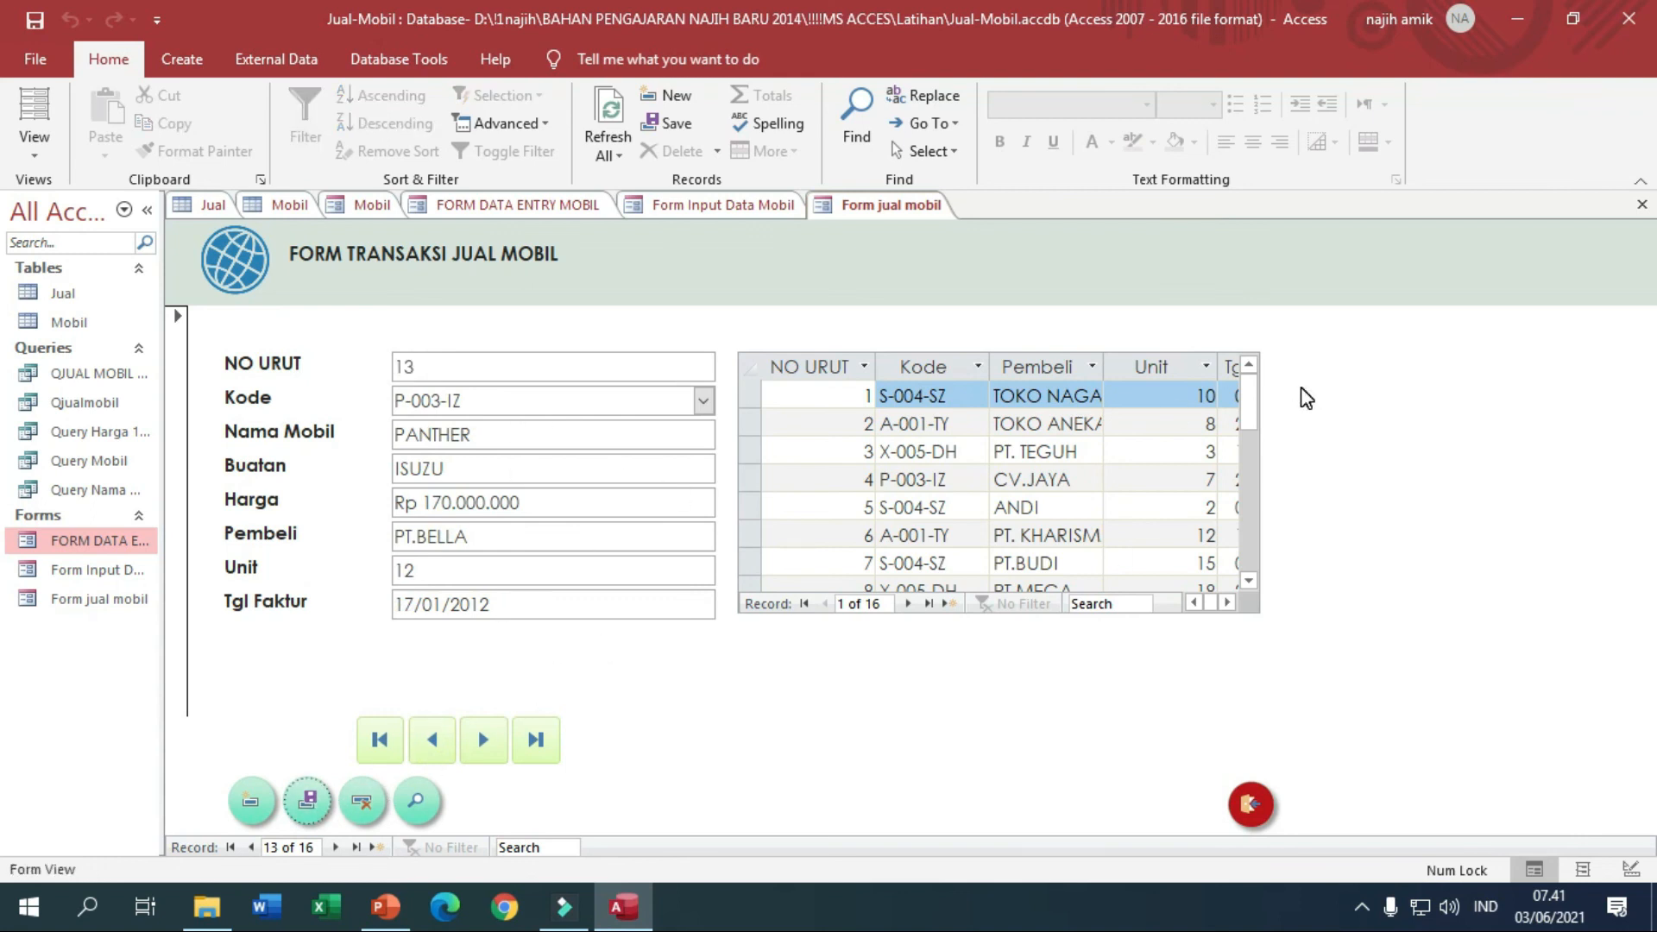
right_click(869, 203)
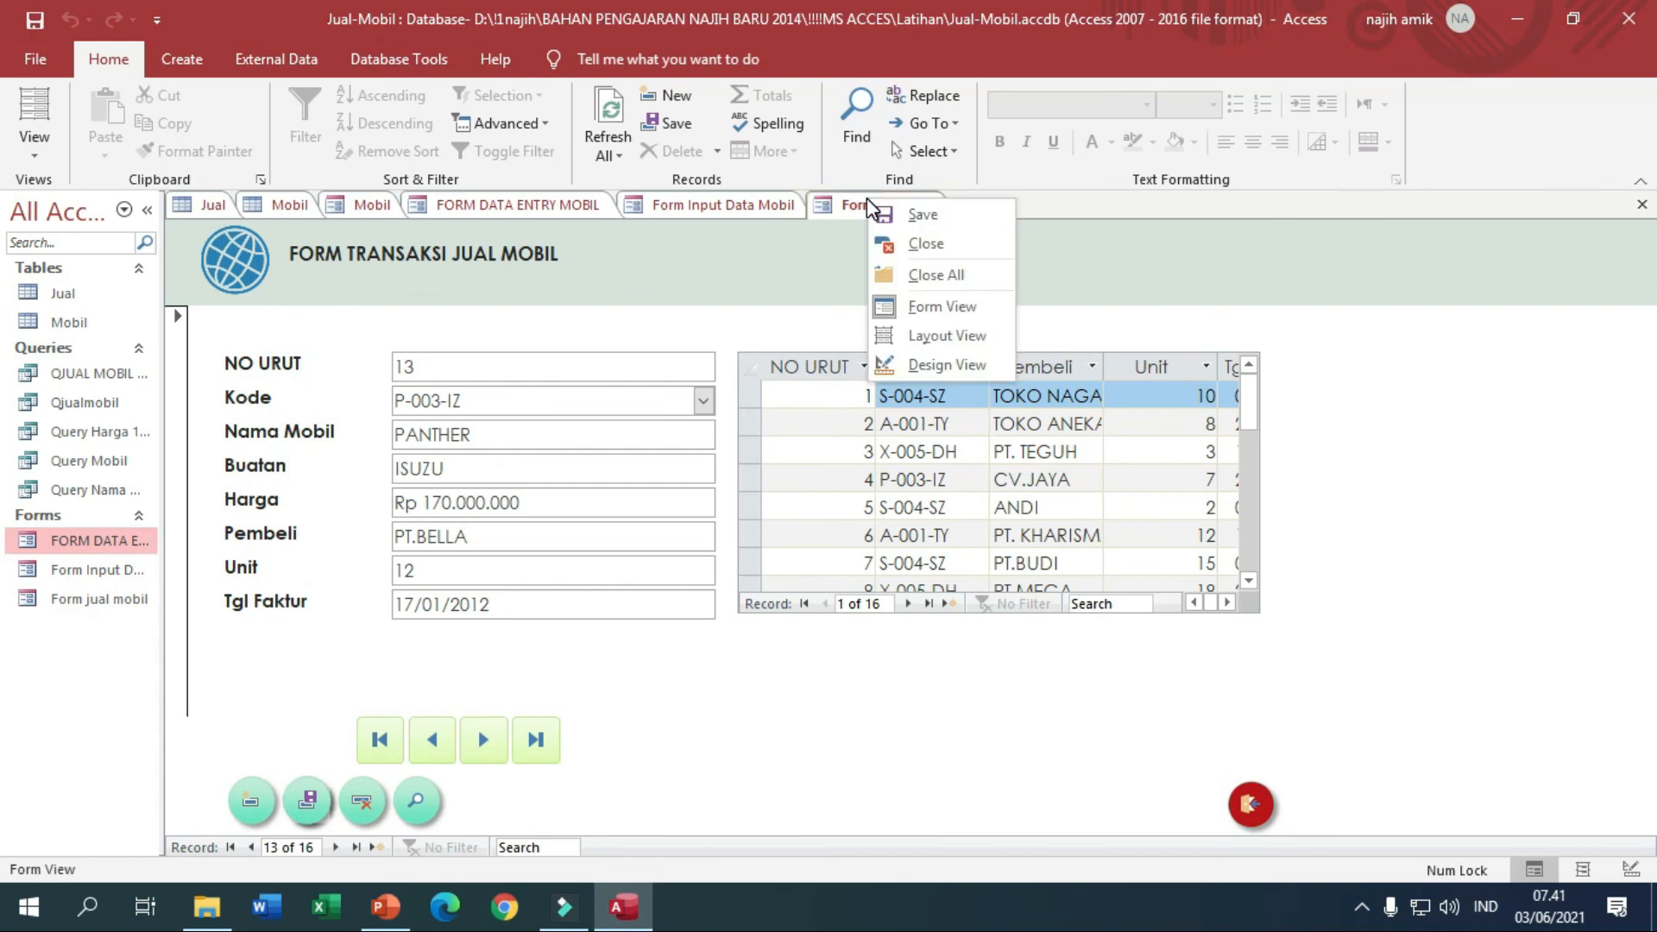
left_click(896, 364)
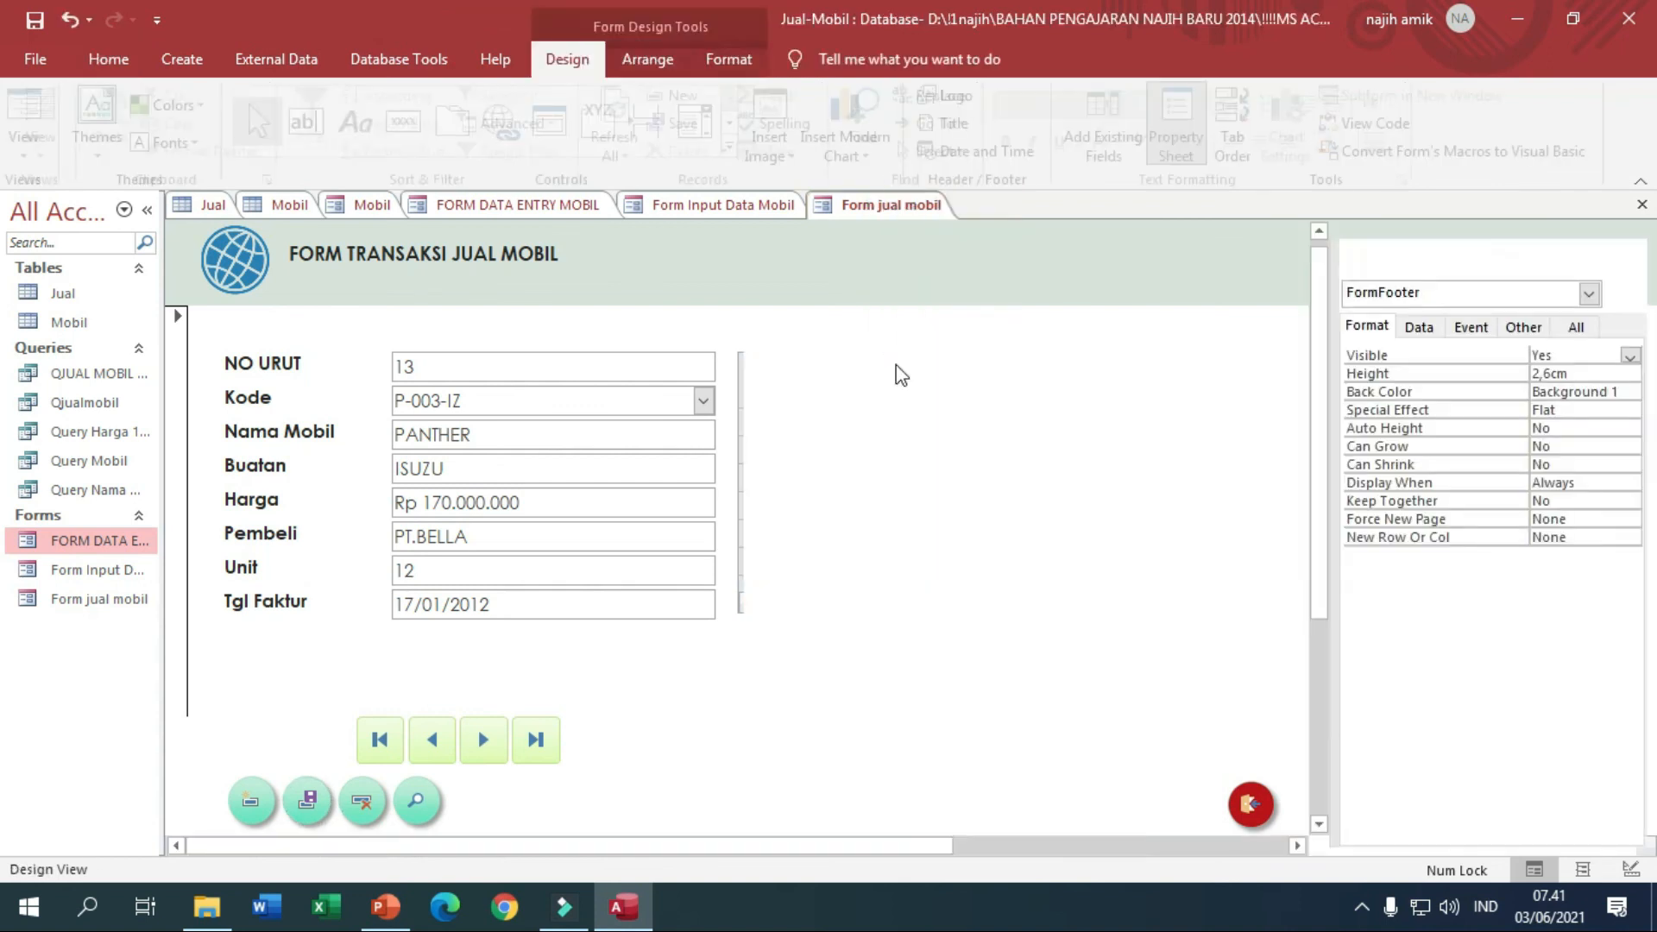